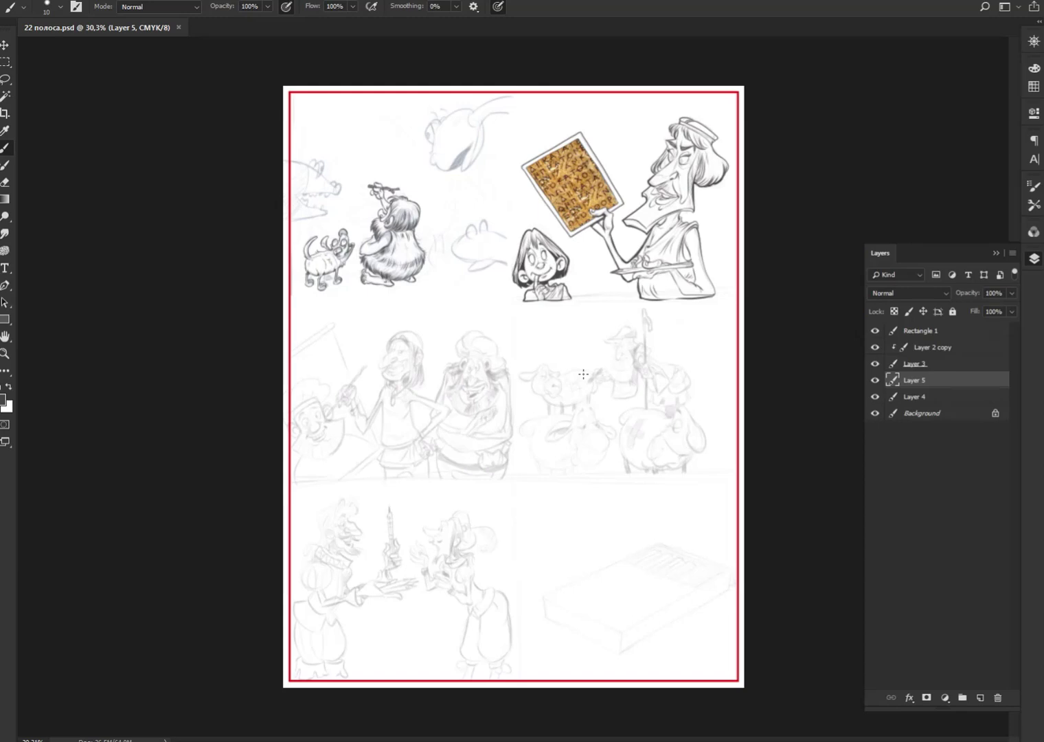
Step: Zoom and pan until the long-haired character's face in the middle panel fills the window
scroll(553, 397, up, 2)
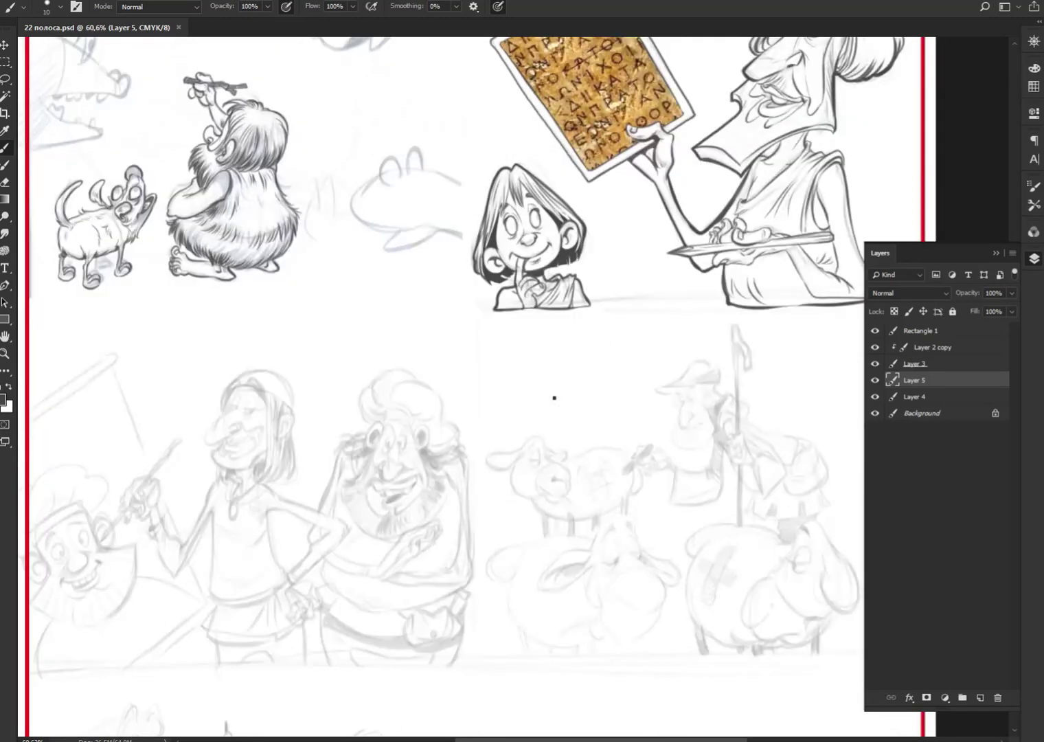
drag(450, 509, 637, 378)
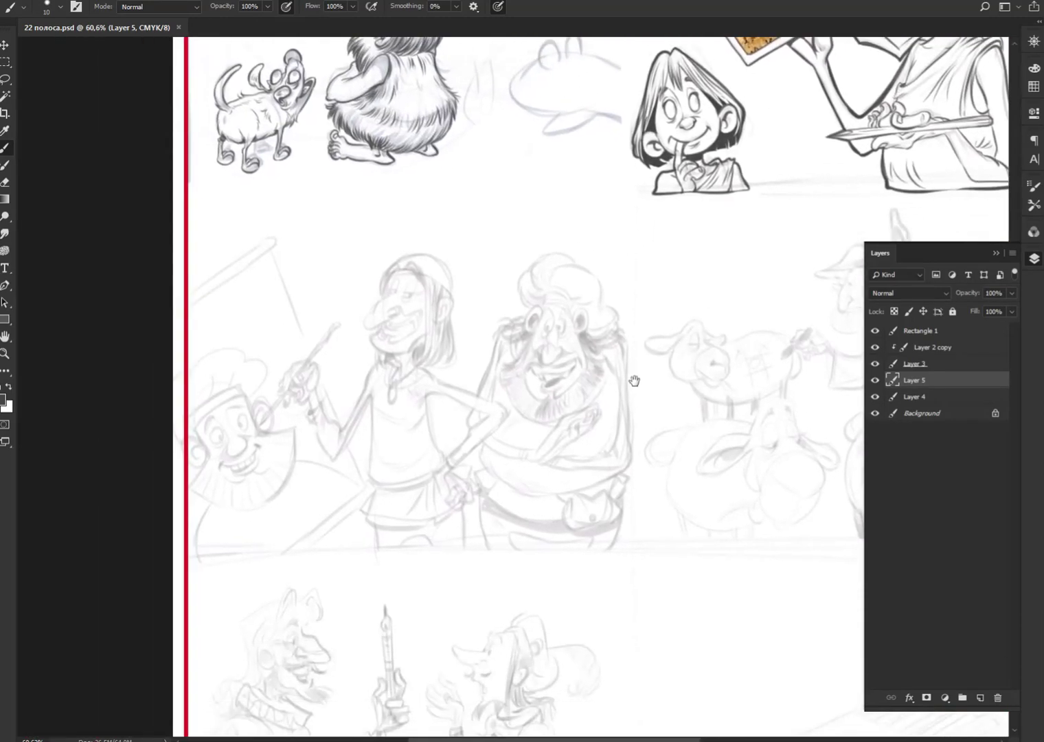
scroll(637, 378, up, 2)
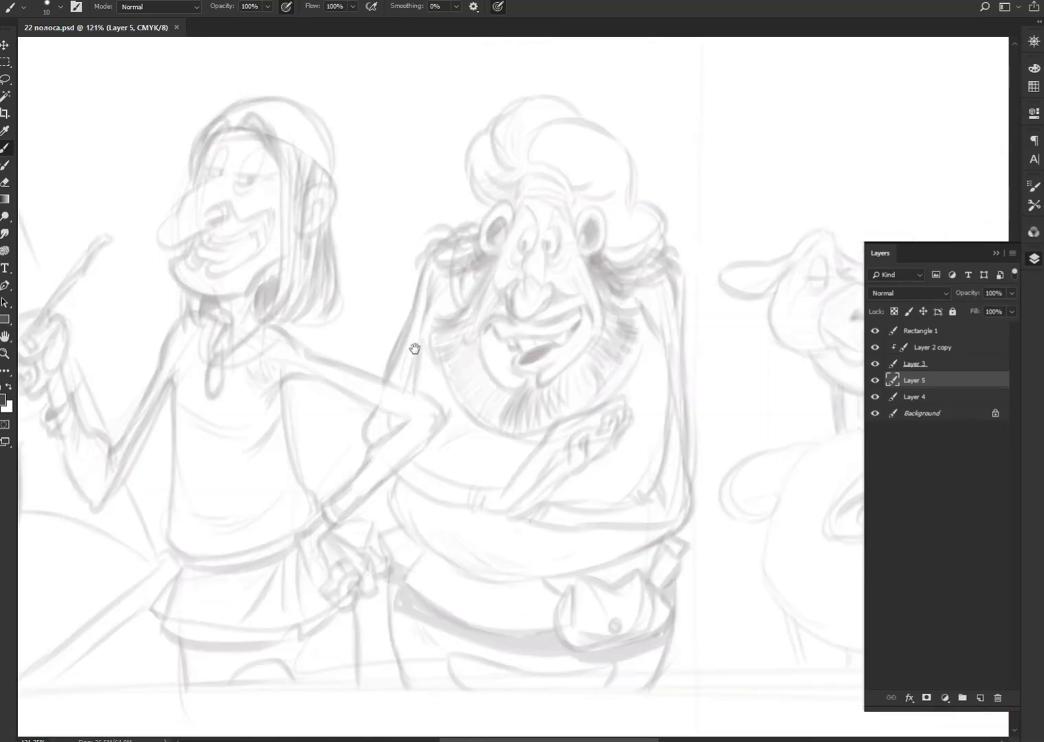
mouse_move(415, 349)
mouse_down()
mouse_move(571, 420)
mouse_move(594, 420)
mouse_up()
scroll(589, 415, up, 2)
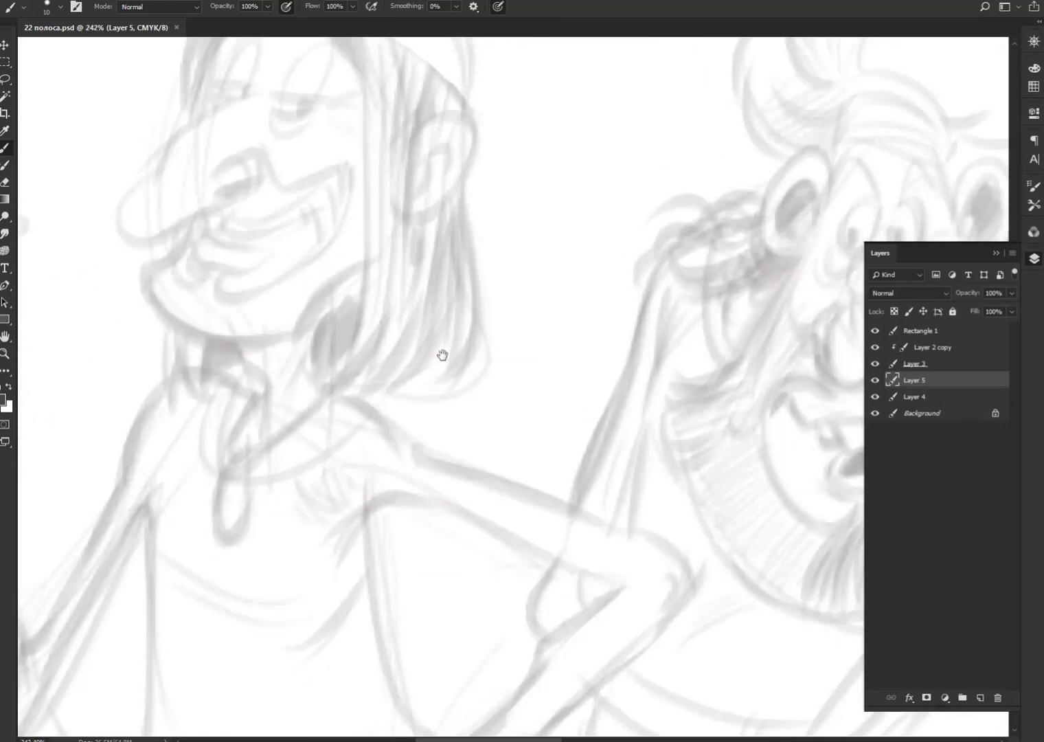
drag(442, 355, 613, 429)
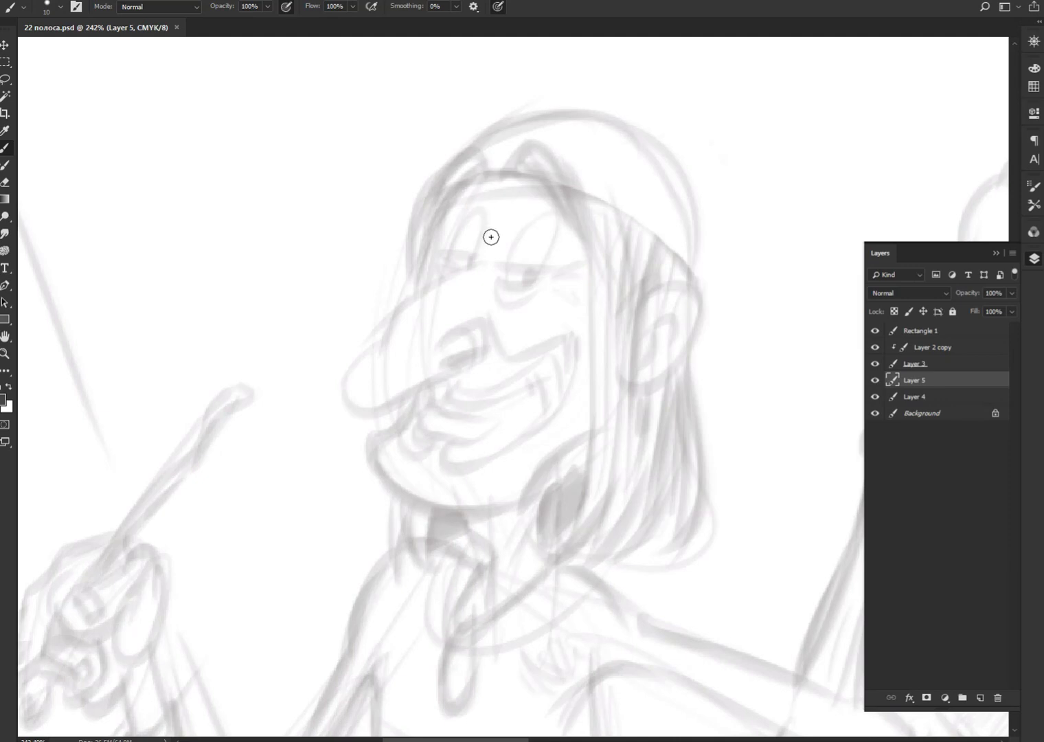
Step: Ink the long nose outline and the upper and lower lips of the grinning mouth
mouse_move(489, 225)
mouse_down()
mouse_move(467, 270)
mouse_move(347, 375)
mouse_move(352, 404)
mouse_move(480, 355)
mouse_move(448, 345)
mouse_move(482, 319)
mouse_move(500, 361)
mouse_move(565, 344)
mouse_move(571, 375)
mouse_up()
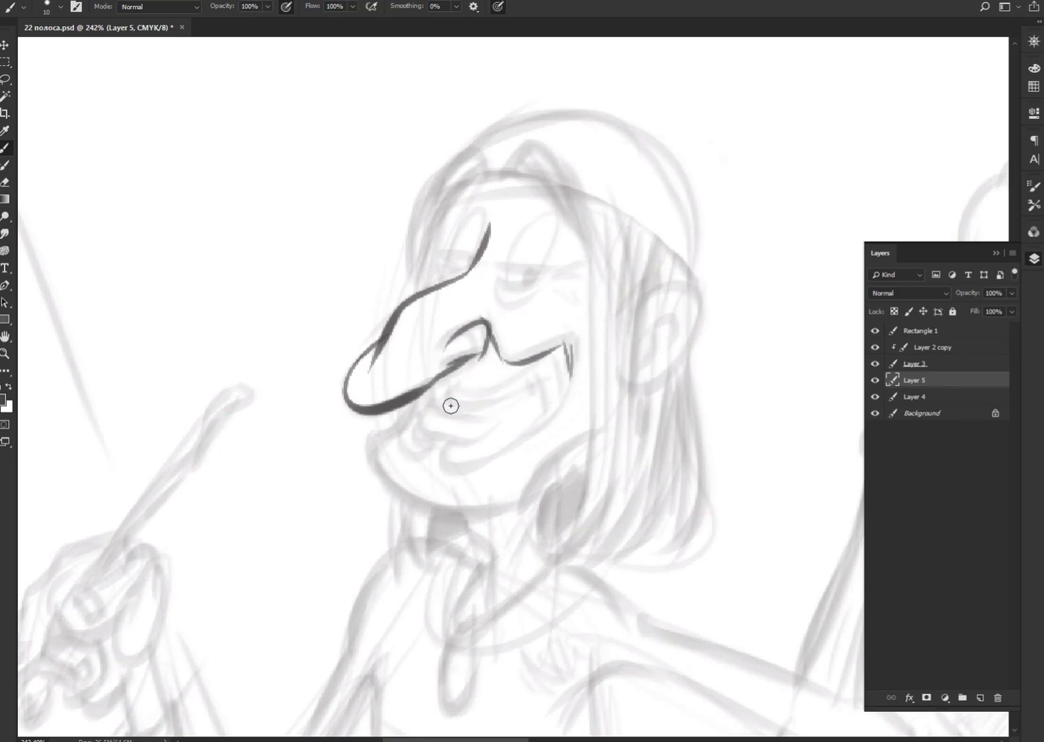
mouse_move(454, 388)
mouse_down()
mouse_move(517, 380)
mouse_move(507, 404)
mouse_move(551, 404)
mouse_move(555, 362)
mouse_move(562, 397)
mouse_move(543, 416)
mouse_up()
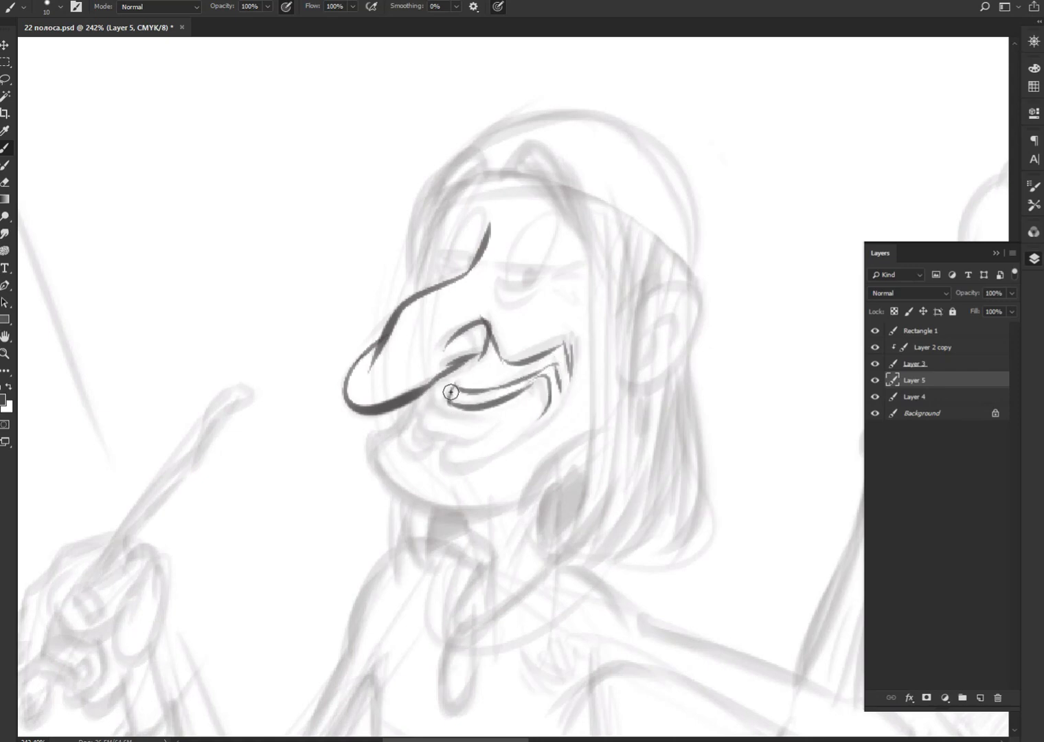
mouse_move(444, 385)
mouse_down()
mouse_move(417, 404)
mouse_move(467, 416)
mouse_move(543, 385)
mouse_move(541, 414)
mouse_up()
mouse_move(430, 414)
mouse_down()
mouse_move(425, 434)
mouse_move(510, 415)
mouse_up()
mouse_move(433, 437)
mouse_down()
mouse_move(422, 411)
mouse_move(402, 432)
mouse_move(411, 509)
mouse_up()
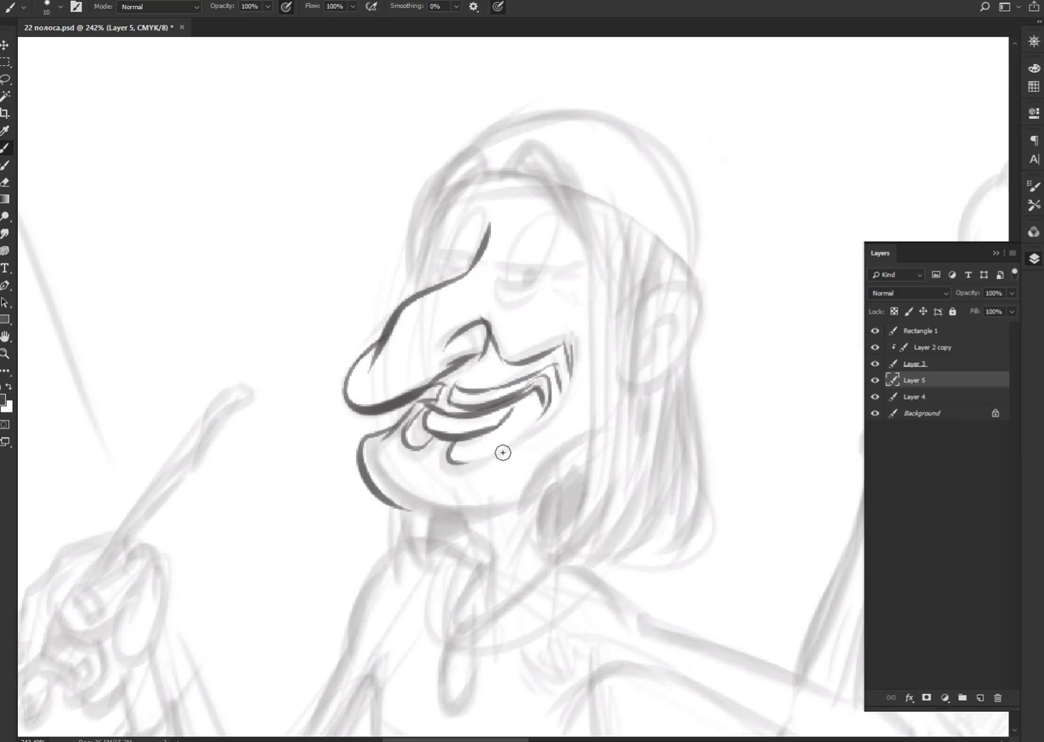
Step: Ink the line under the lip, the chin edge, stubble hatching, and one eye oval
mouse_move(449, 448)
mouse_down()
mouse_move(543, 421)
mouse_move(592, 356)
mouse_up()
drag(413, 515, 541, 479)
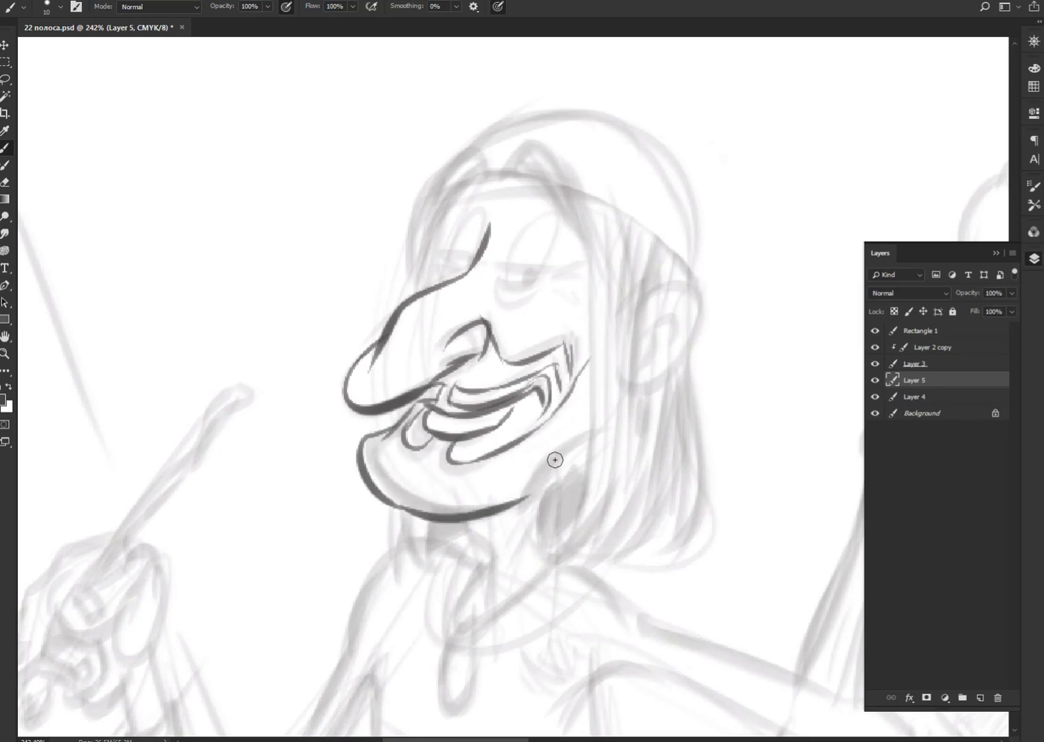
mouse_move(421, 458)
mouse_down()
mouse_move(398, 497)
mouse_move(427, 505)
mouse_move(389, 485)
mouse_up()
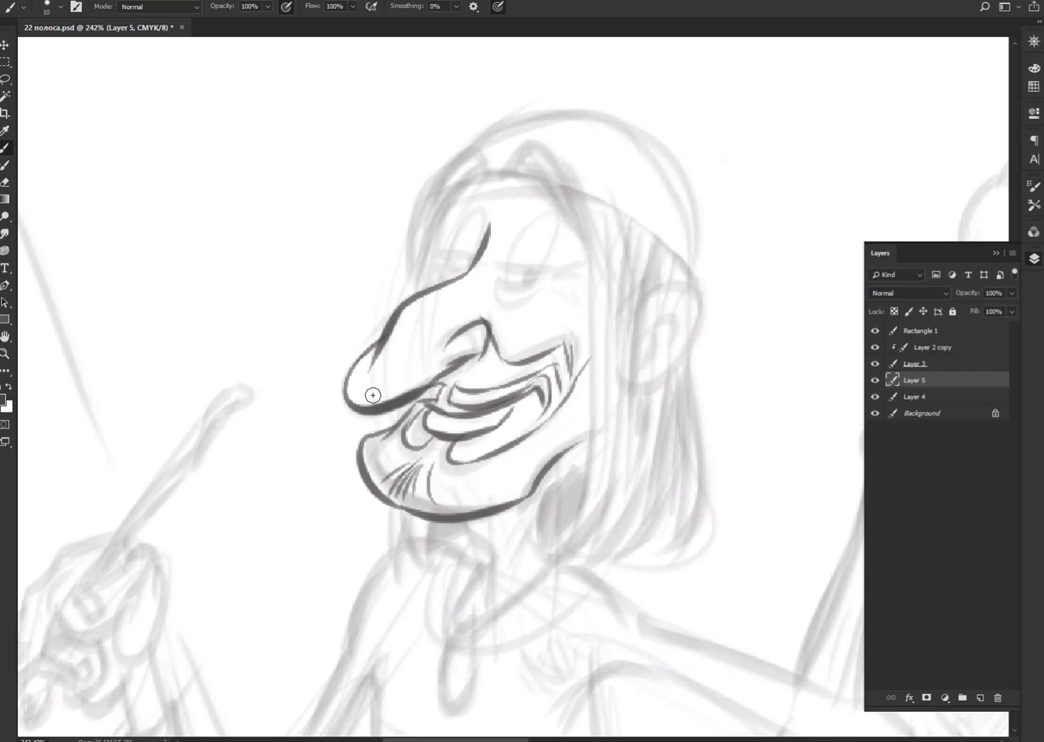
drag(364, 397, 400, 380)
mouse_move(541, 233)
mouse_down()
mouse_move(509, 275)
mouse_move(546, 263)
mouse_up()
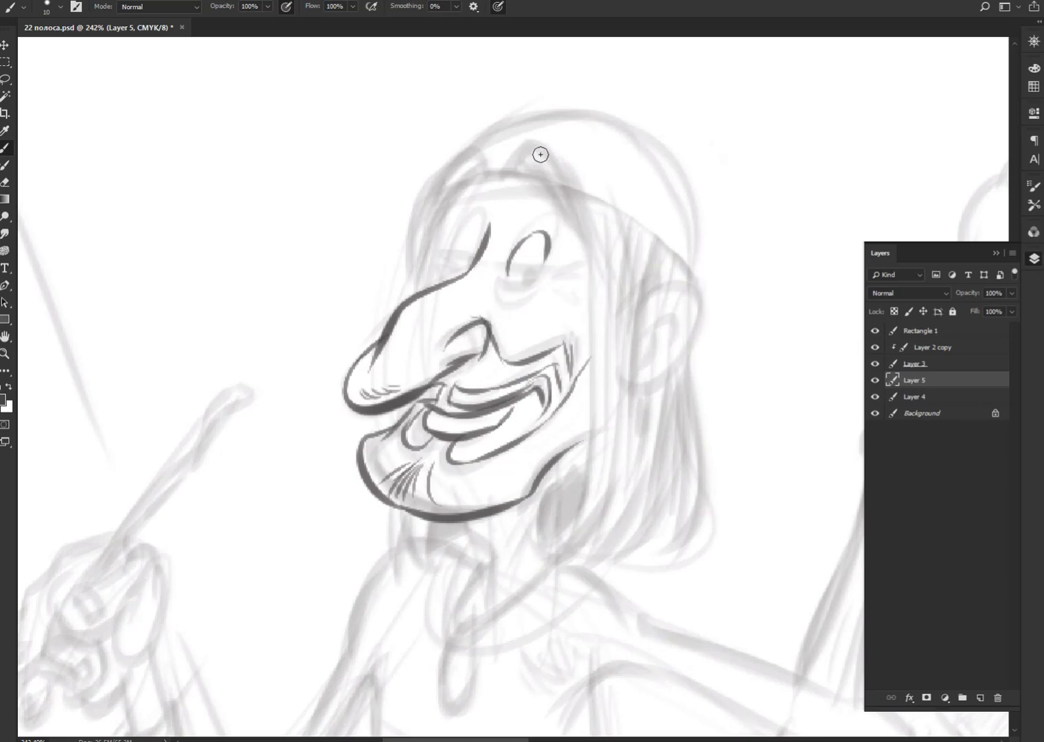
Step: Ink an eyebrow arc, closed eyelids, eye side outlines and bags under the right eye
mouse_move(509, 195)
mouse_down()
mouse_move(557, 162)
mouse_move(587, 239)
mouse_move(483, 156)
mouse_move(441, 215)
mouse_move(481, 165)
mouse_move(490, 206)
mouse_move(436, 252)
mouse_move(487, 260)
mouse_move(437, 269)
mouse_up()
drag(500, 268, 565, 264)
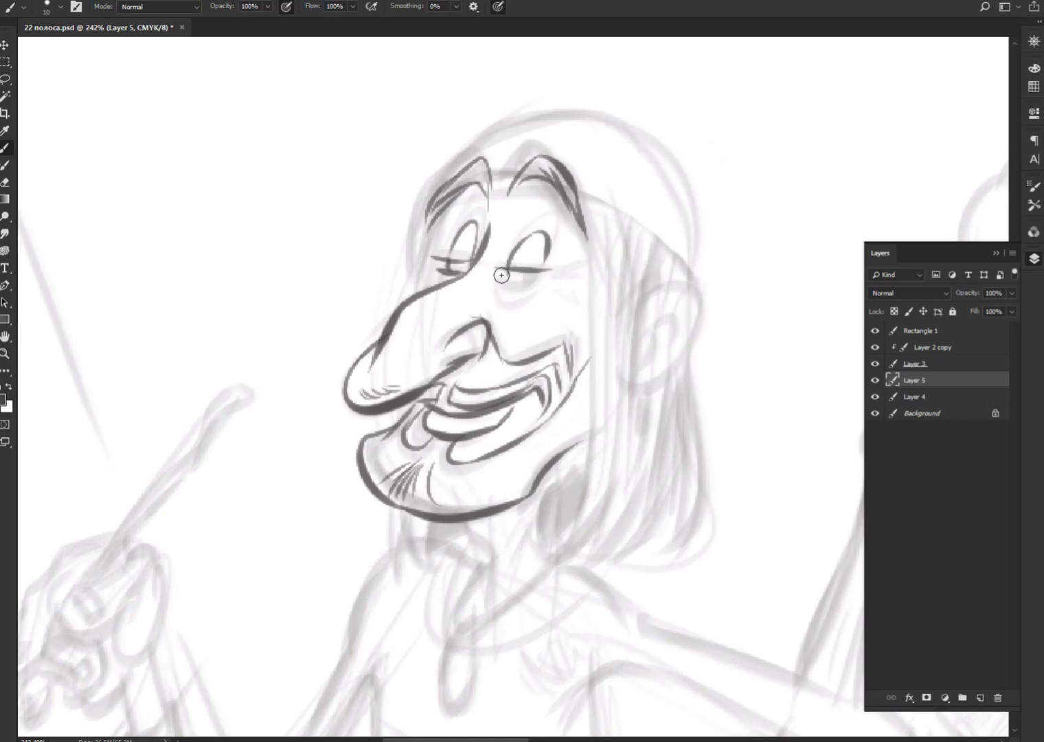
drag(502, 275, 552, 272)
drag(558, 218, 547, 267)
drag(513, 198, 505, 263)
drag(448, 210, 430, 264)
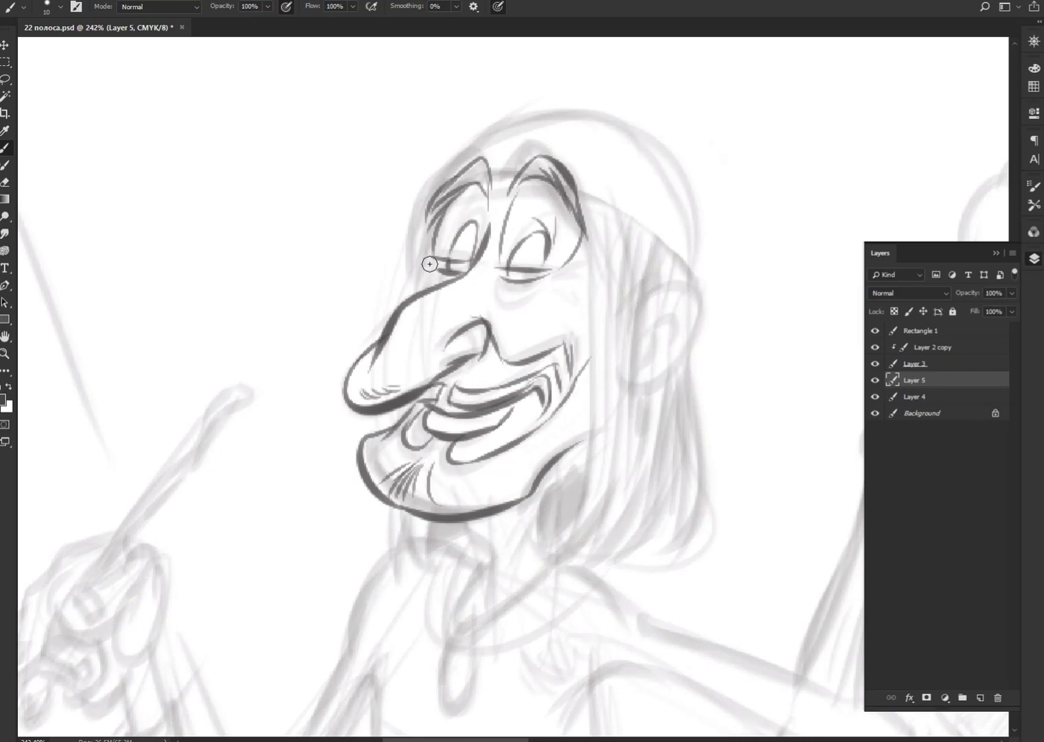
mouse_move(499, 277)
mouse_down()
mouse_move(530, 297)
mouse_move(566, 291)
mouse_up()
Step: Ink the right cheek contour, hair strands along the jaw, and the ear with its inner curl
drag(586, 239, 587, 396)
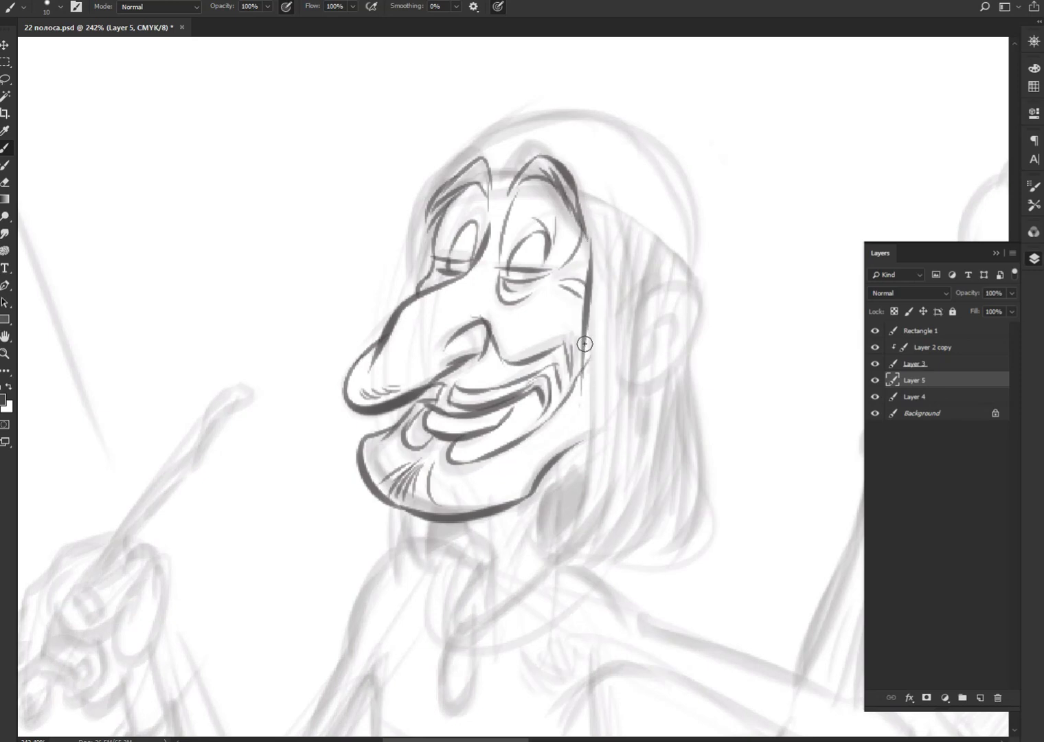
drag(584, 345, 540, 534)
drag(590, 416, 541, 543)
mouse_move(596, 443)
mouse_down()
mouse_move(508, 531)
mouse_move(620, 434)
mouse_up()
mouse_move(621, 388)
mouse_down()
mouse_move(577, 508)
mouse_move(531, 551)
mouse_up()
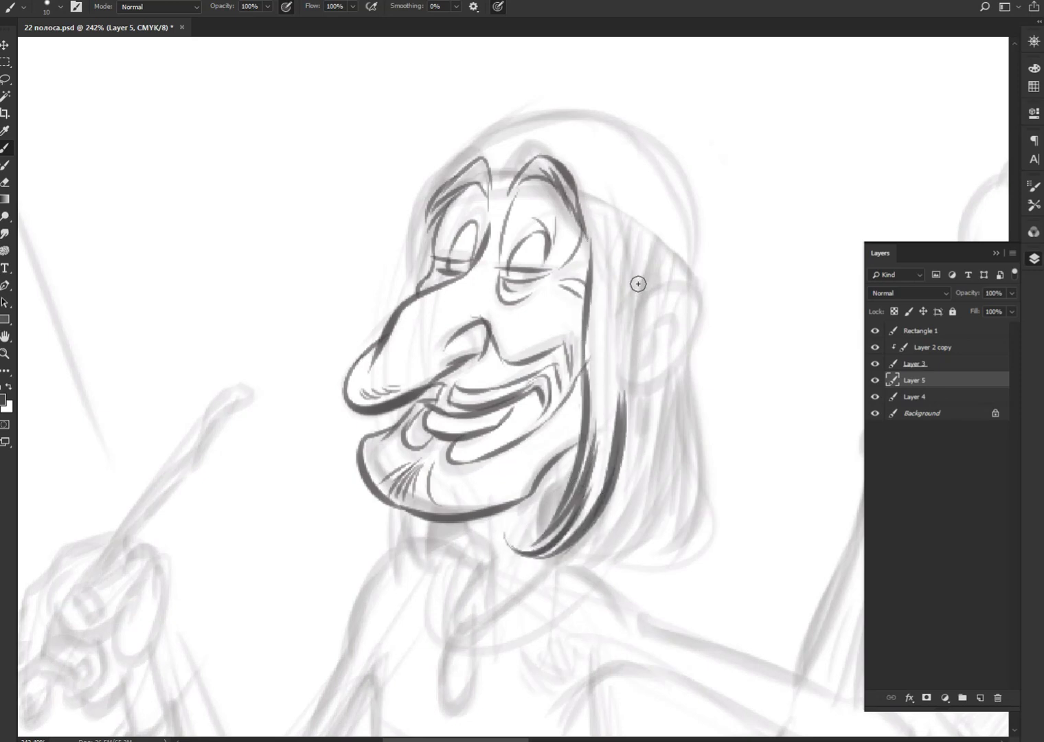
mouse_move(646, 267)
mouse_down()
mouse_move(620, 415)
mouse_move(704, 298)
mouse_move(622, 390)
mouse_up()
mouse_move(677, 329)
mouse_down()
mouse_move(642, 358)
mouse_move(647, 300)
mouse_up()
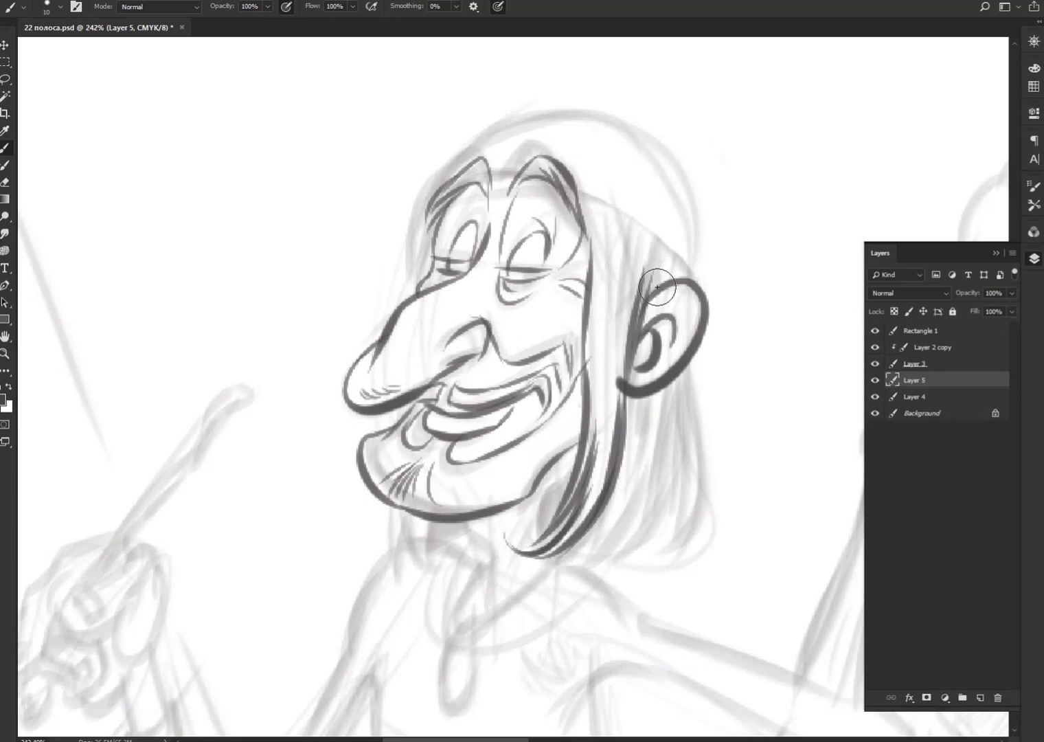
Step: Erase the stray stroke joining the ear lobe to the hair, then thicken the lobe's edge
key(e)
right_click(635, 383)
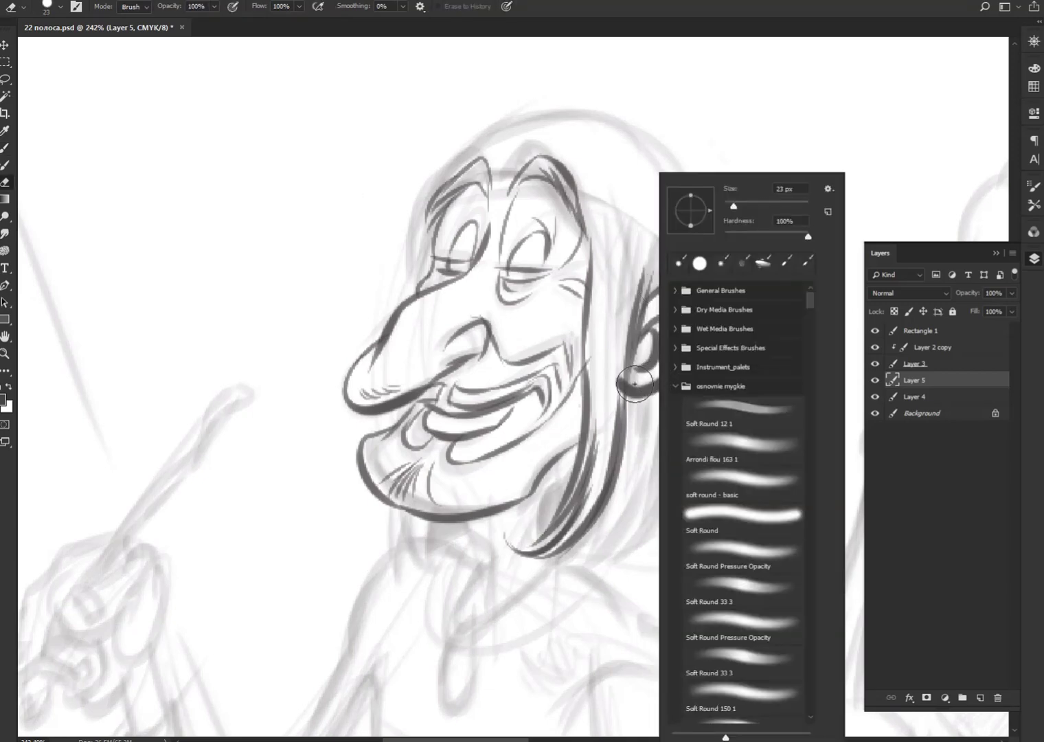
key(Escape)
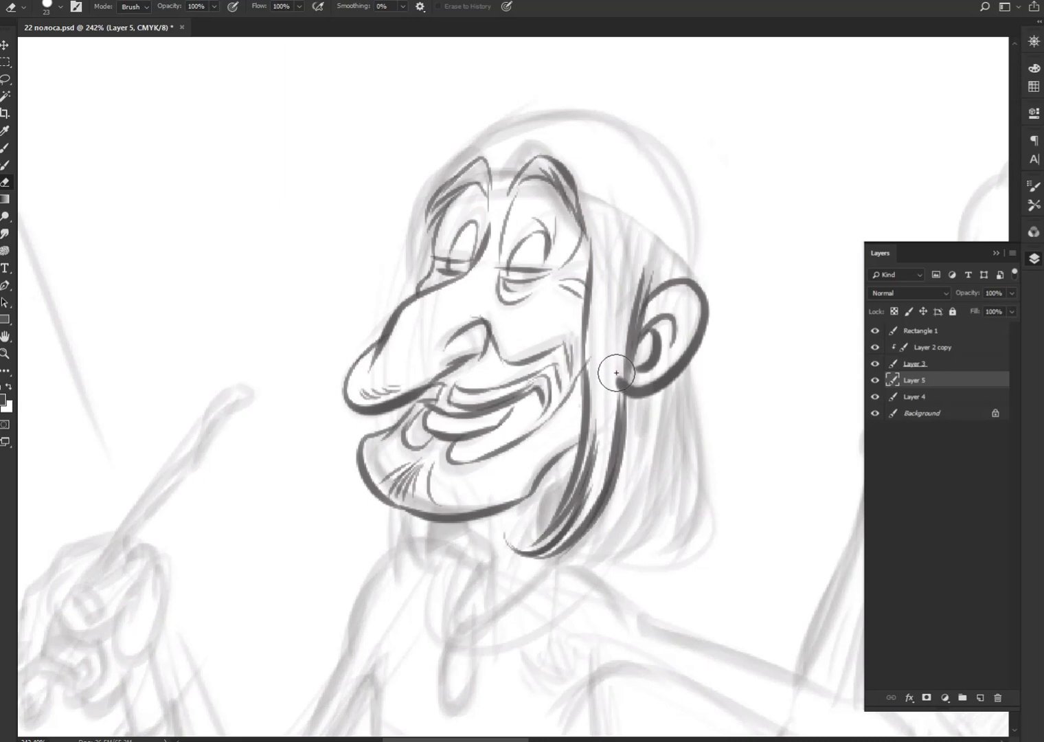
drag(615, 383, 610, 380)
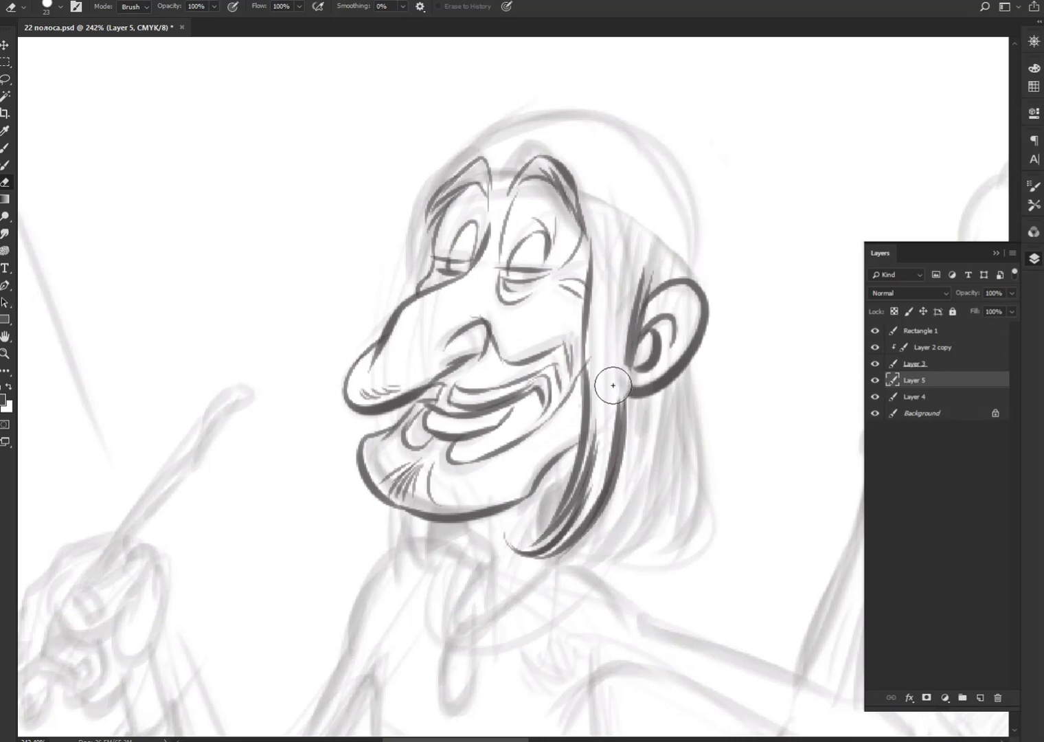
key(b)
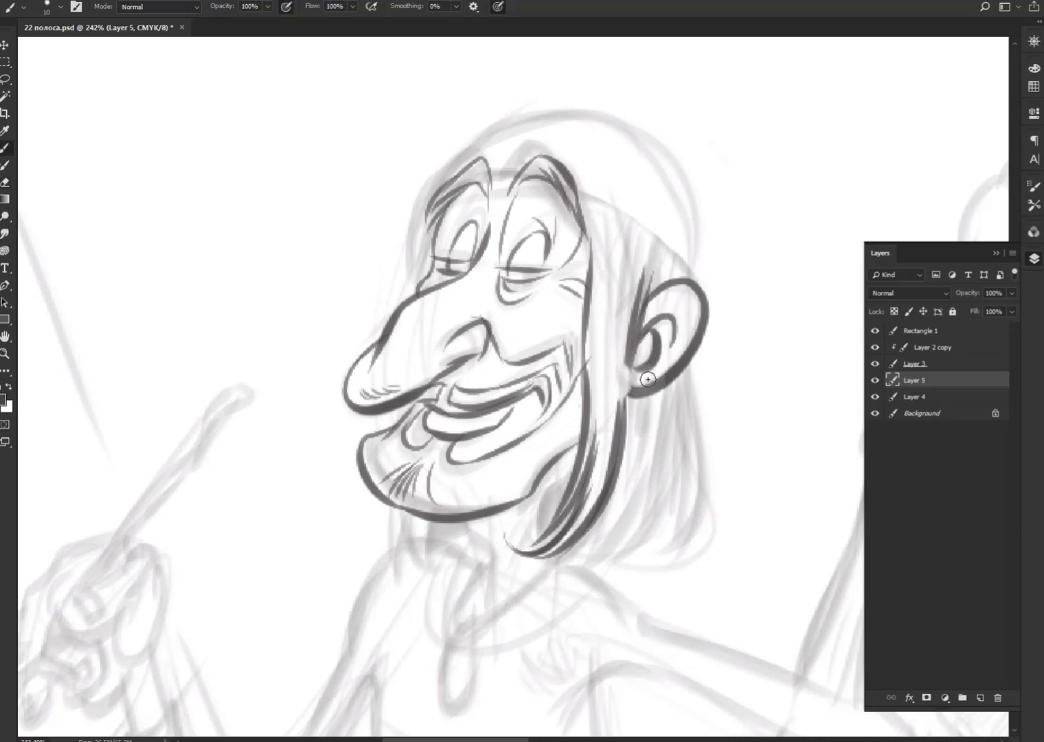
drag(617, 417, 639, 340)
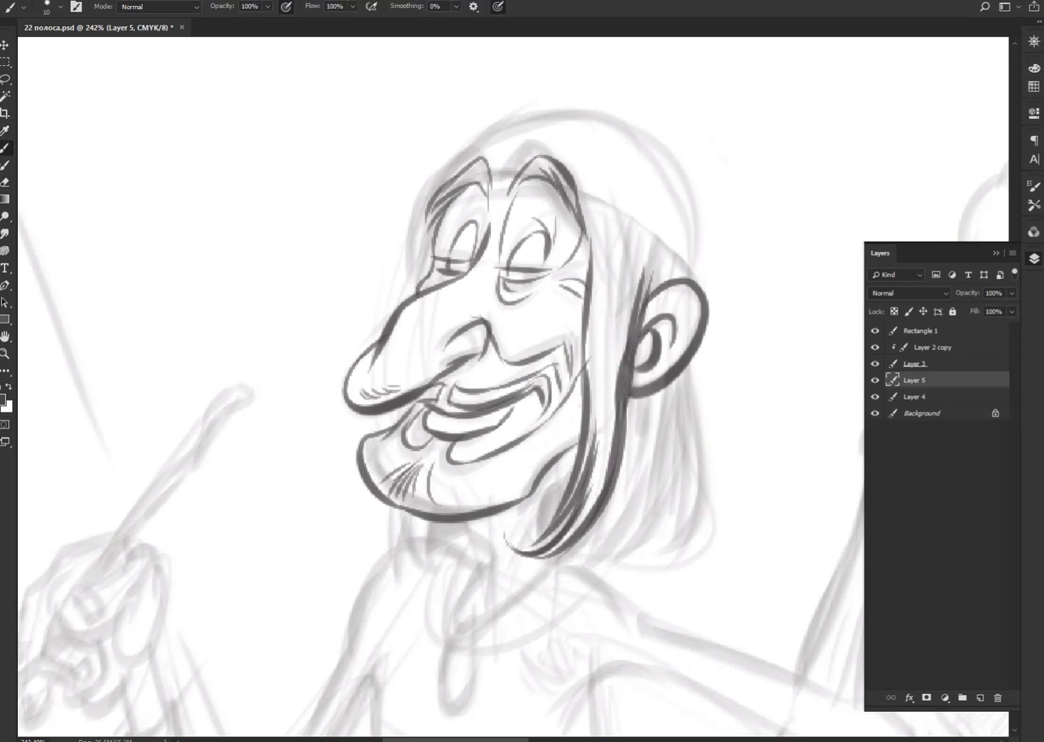
Step: Ink the domed skull outline from the ear and the forehead line down to the nose
mouse_move(684, 277)
mouse_down()
mouse_move(624, 216)
mouse_move(533, 168)
mouse_up()
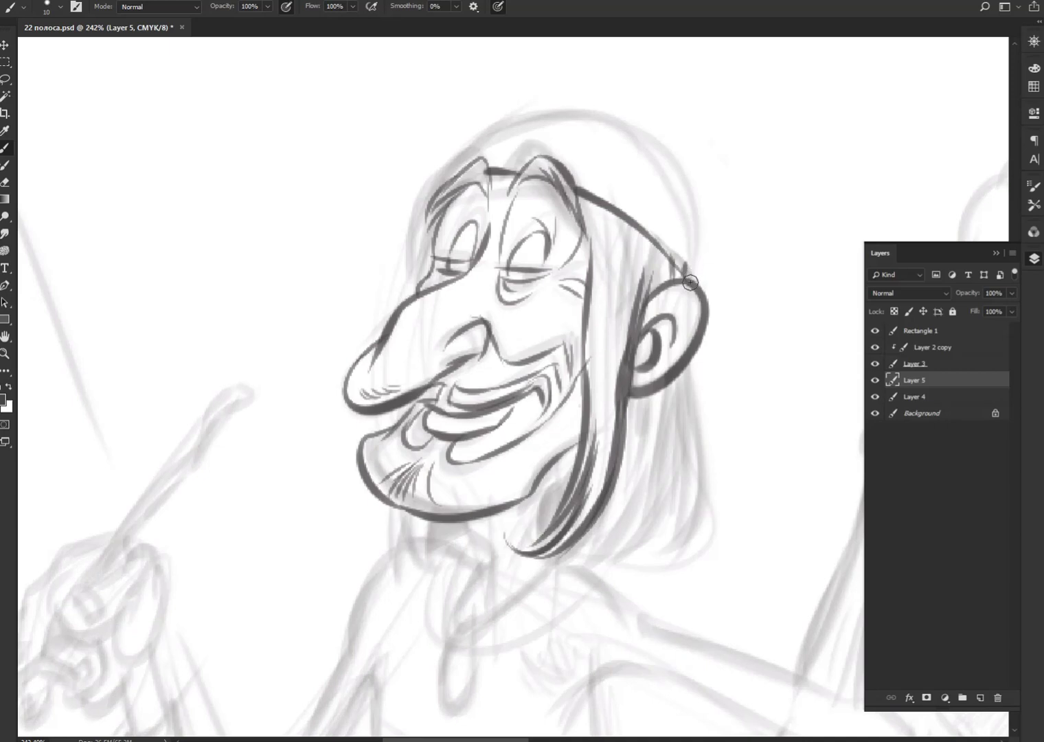
mouse_move(690, 278)
mouse_down()
mouse_move(682, 206)
mouse_move(587, 117)
mouse_move(450, 184)
mouse_move(406, 304)
mouse_up()
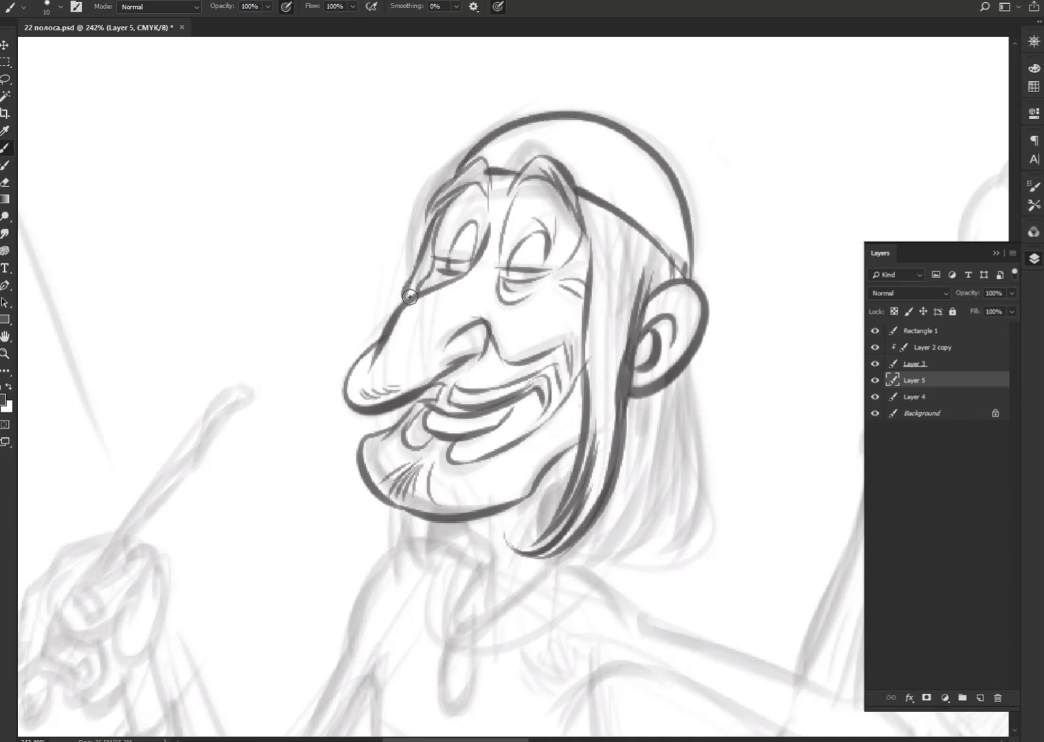
drag(424, 258, 407, 304)
drag(415, 400, 393, 425)
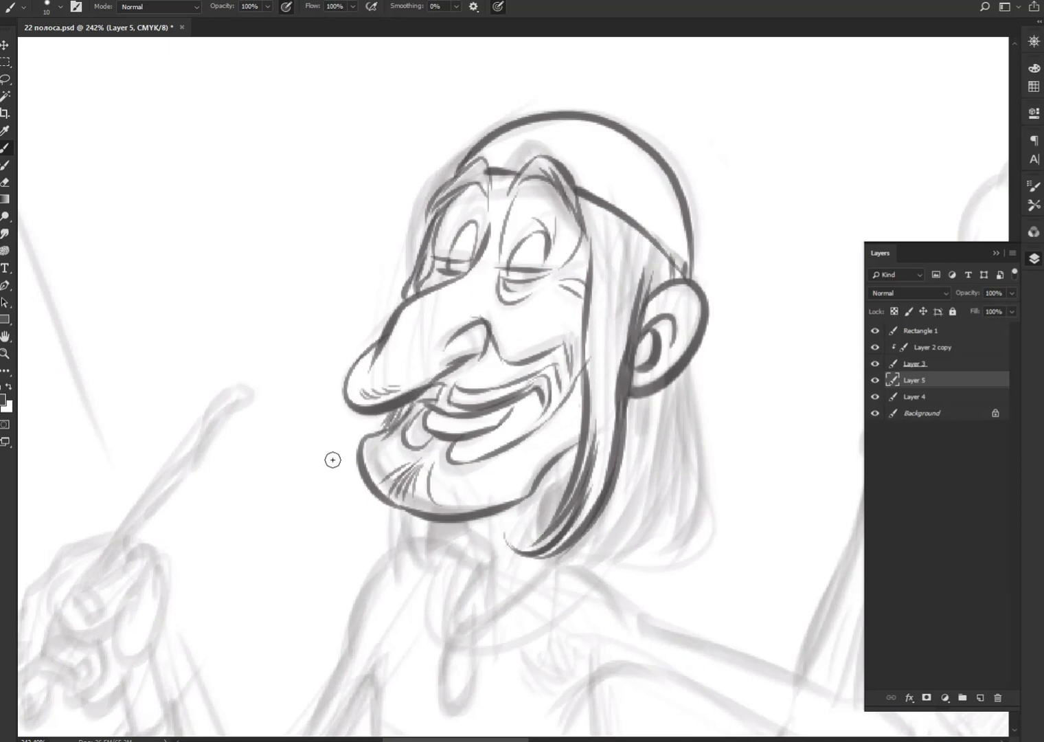
Step: Ink long hair strands flowing from below the ear down the right side to the shoulder
mouse_move(636, 397)
mouse_down()
mouse_move(610, 507)
mouse_move(636, 397)
mouse_move(678, 481)
mouse_up()
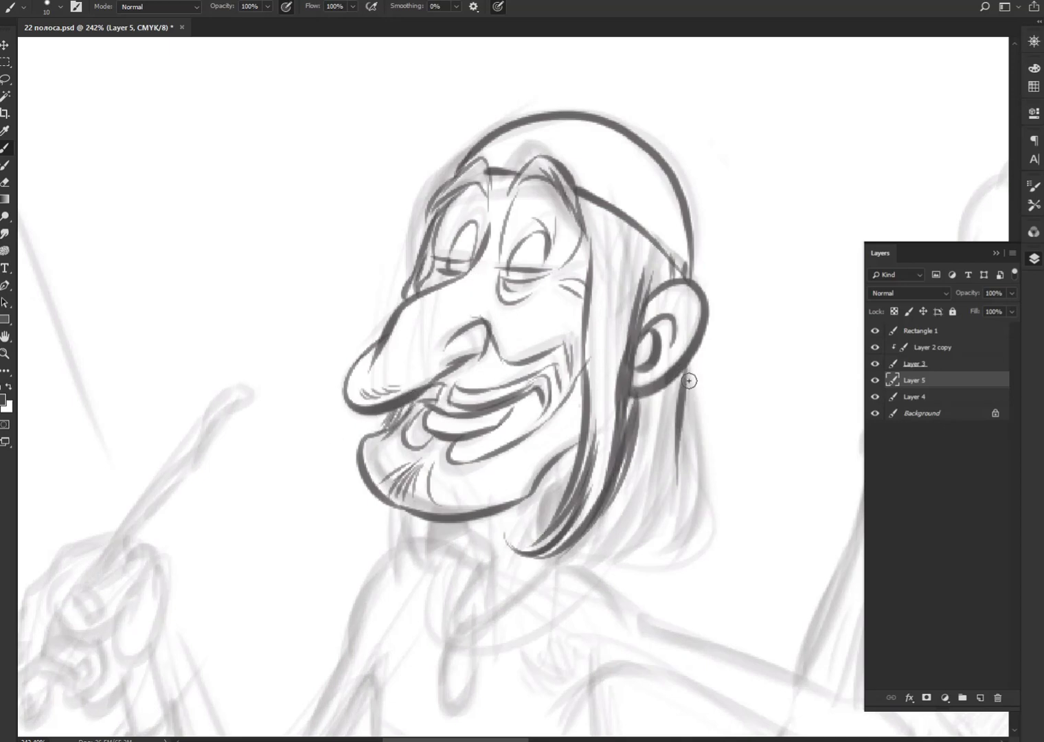
drag(688, 382, 664, 566)
mouse_move(677, 484)
mouse_down()
mouse_move(643, 569)
mouse_move(604, 569)
mouse_up()
drag(670, 415, 578, 560)
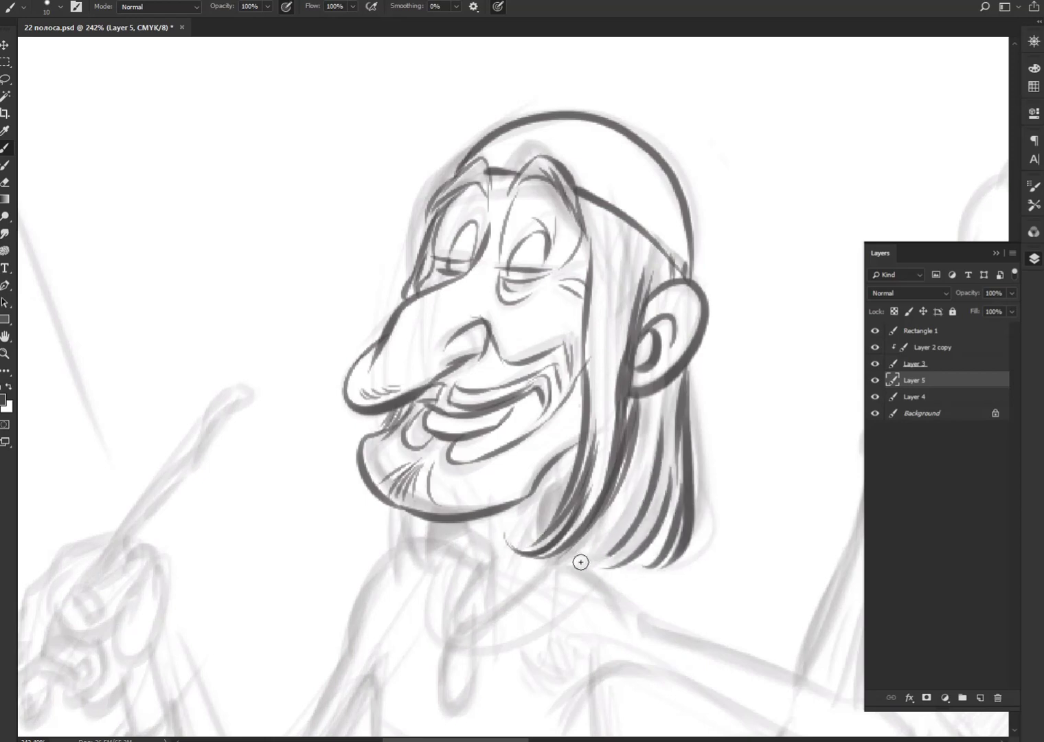
drag(627, 510, 567, 560)
drag(639, 474, 560, 567)
drag(649, 507, 595, 560)
drag(660, 508, 615, 567)
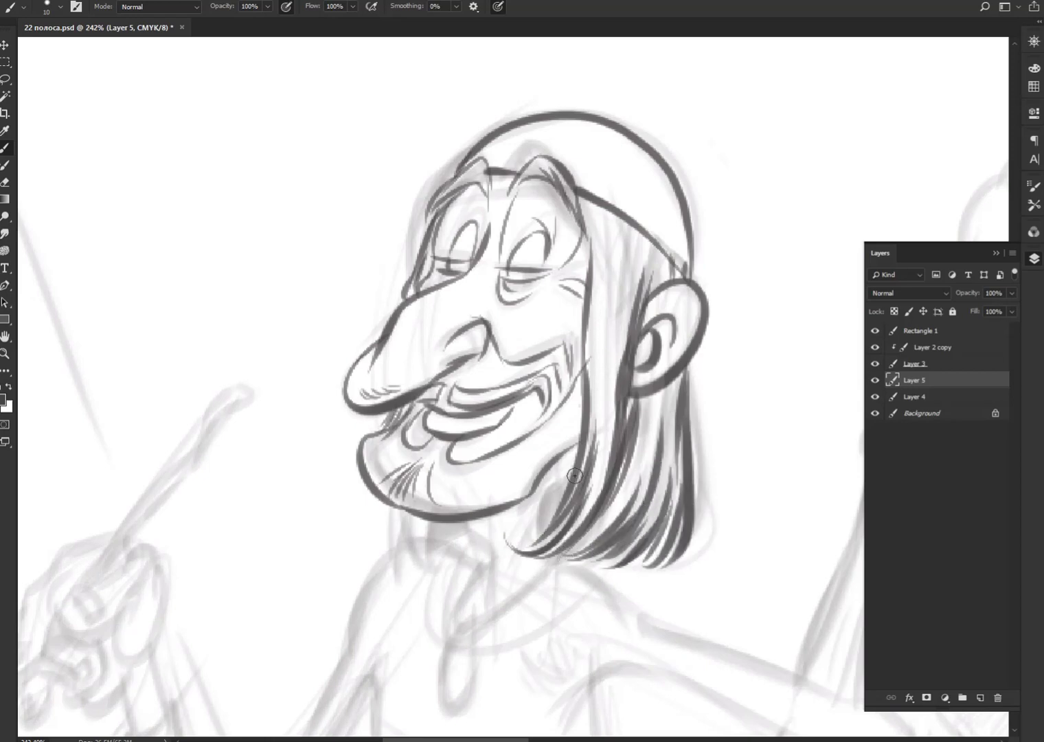
drag(577, 450, 543, 524)
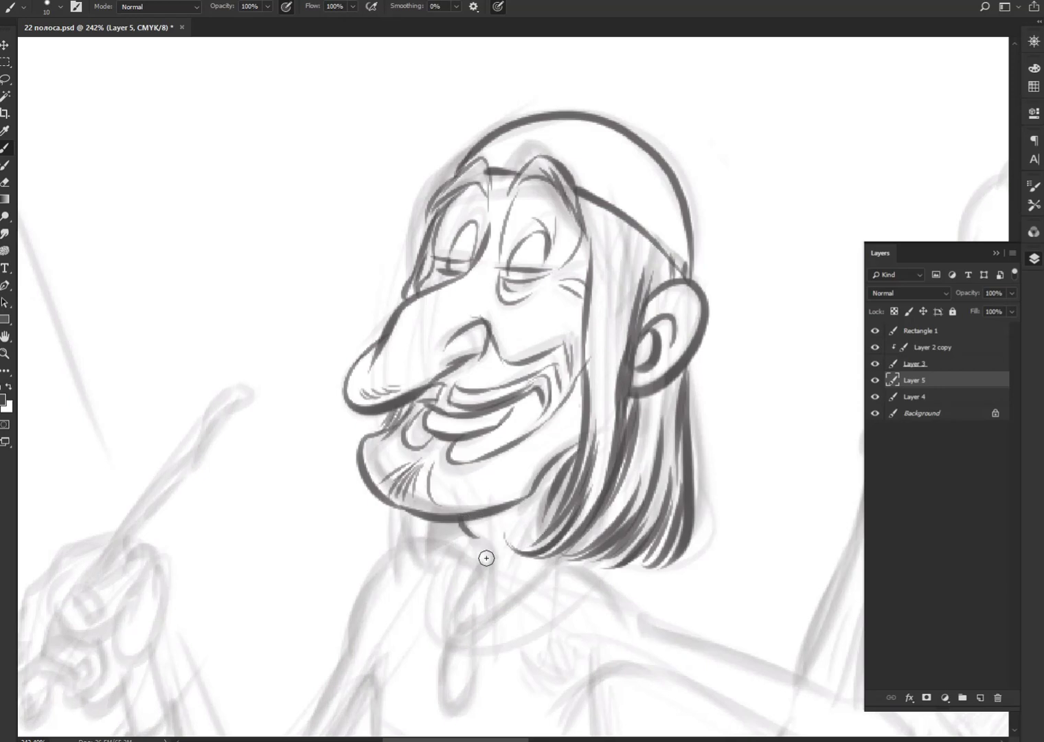
Step: Ink the neck, jaw and beard edge, strands under the headband, and the curve beside the eye
drag(474, 535, 495, 584)
drag(557, 459, 525, 524)
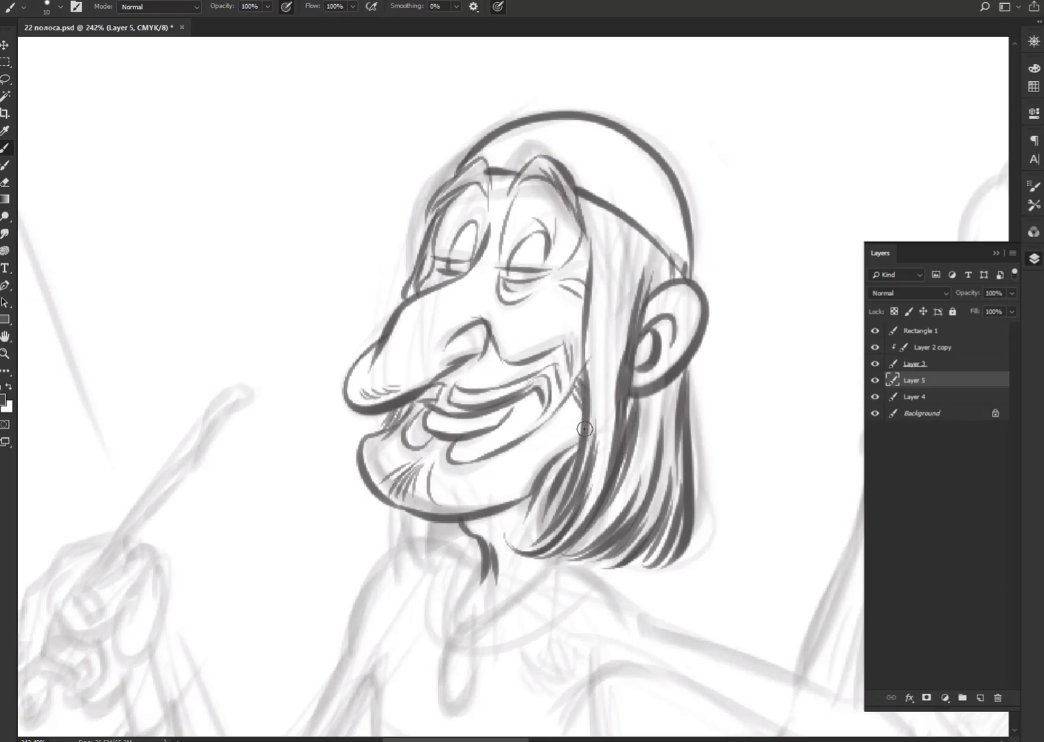
mouse_move(583, 388)
mouse_down()
mouse_move(575, 433)
mouse_move(543, 452)
mouse_up()
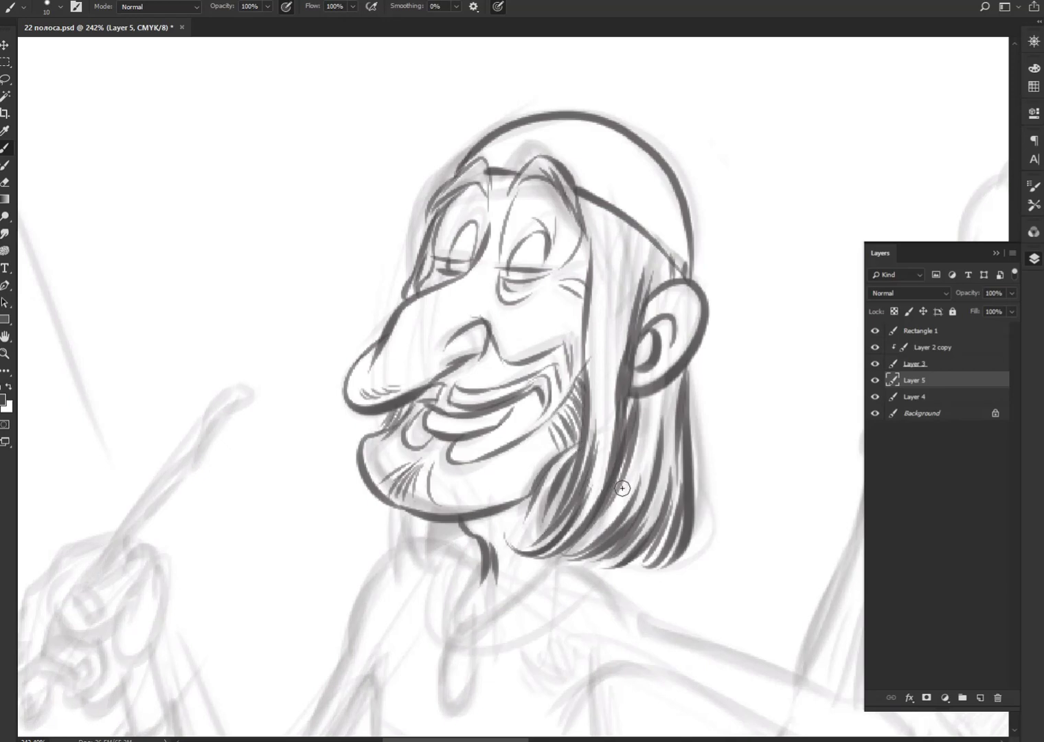
mouse_move(595, 206)
mouse_down()
mouse_move(592, 268)
mouse_move(598, 255)
mouse_move(608, 305)
mouse_up()
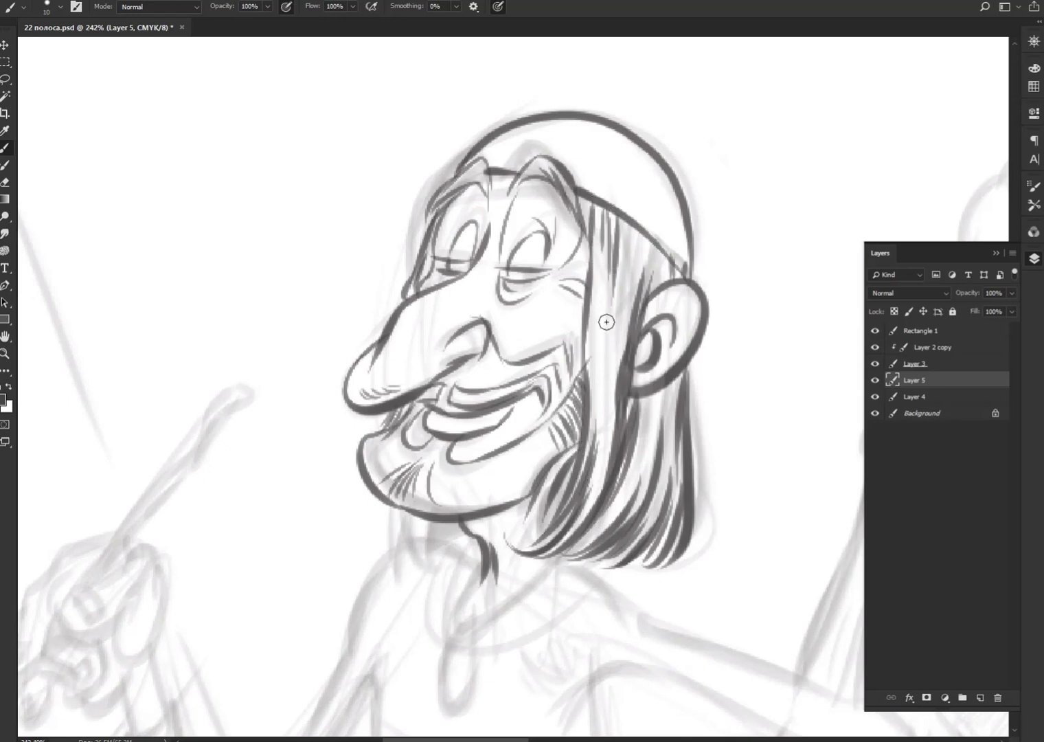
mouse_move(629, 217)
mouse_down()
mouse_move(635, 288)
mouse_move(631, 273)
mouse_move(649, 279)
mouse_move(611, 364)
mouse_up()
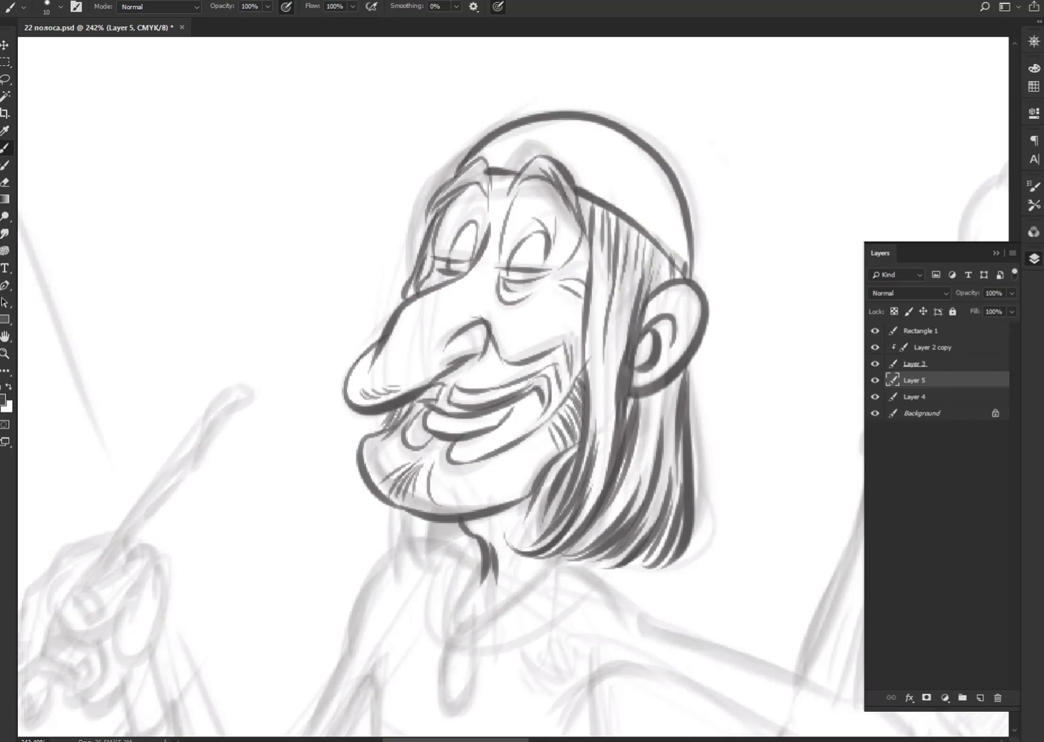
mouse_move(611, 306)
mouse_down()
mouse_move(618, 378)
mouse_move(662, 447)
mouse_up()
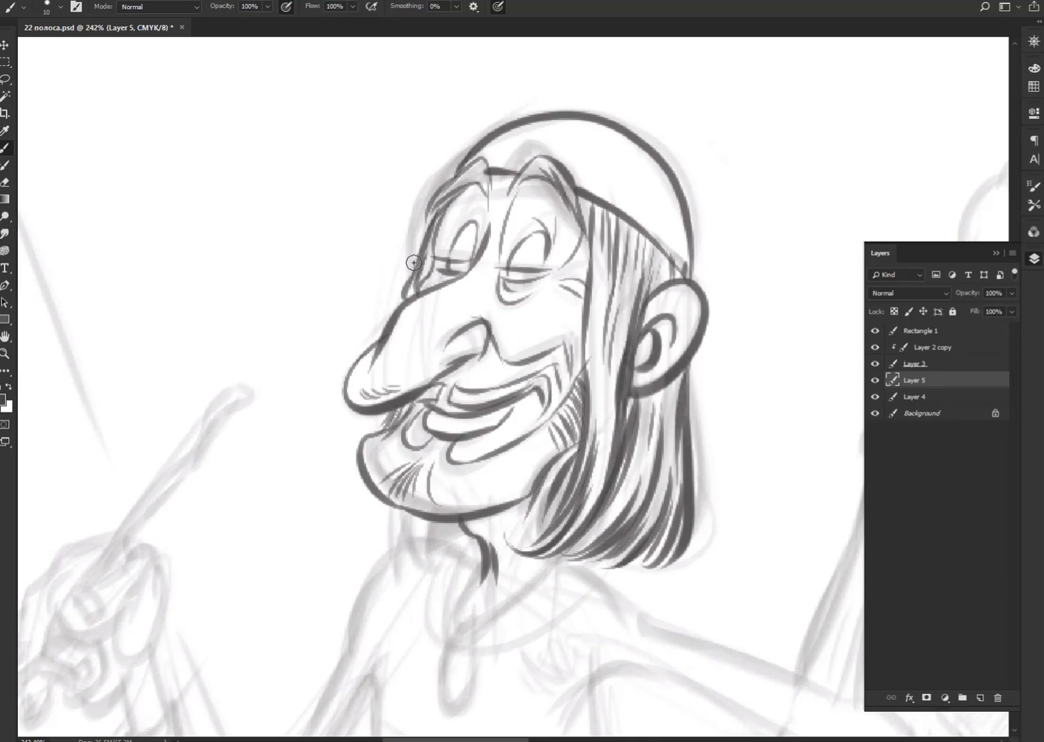
mouse_move(413, 261)
mouse_down()
mouse_move(402, 302)
mouse_move(414, 279)
mouse_up()
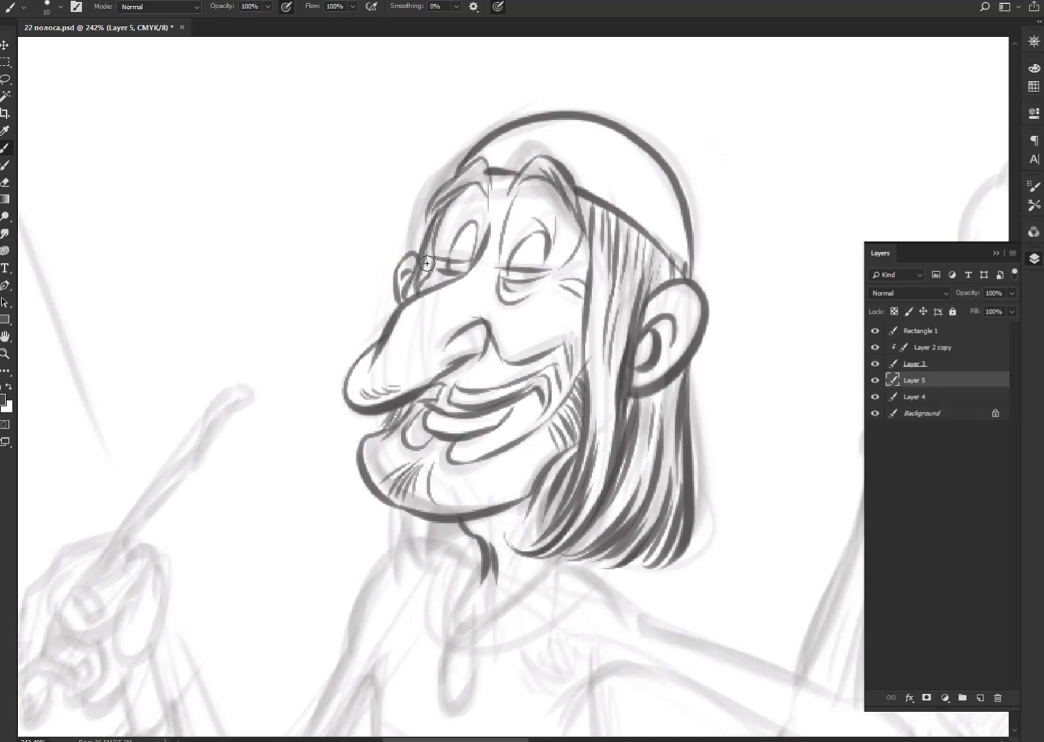
Step: Ink the neck line, pendant loop and short beard strands under the chin
drag(641, 515, 663, 431)
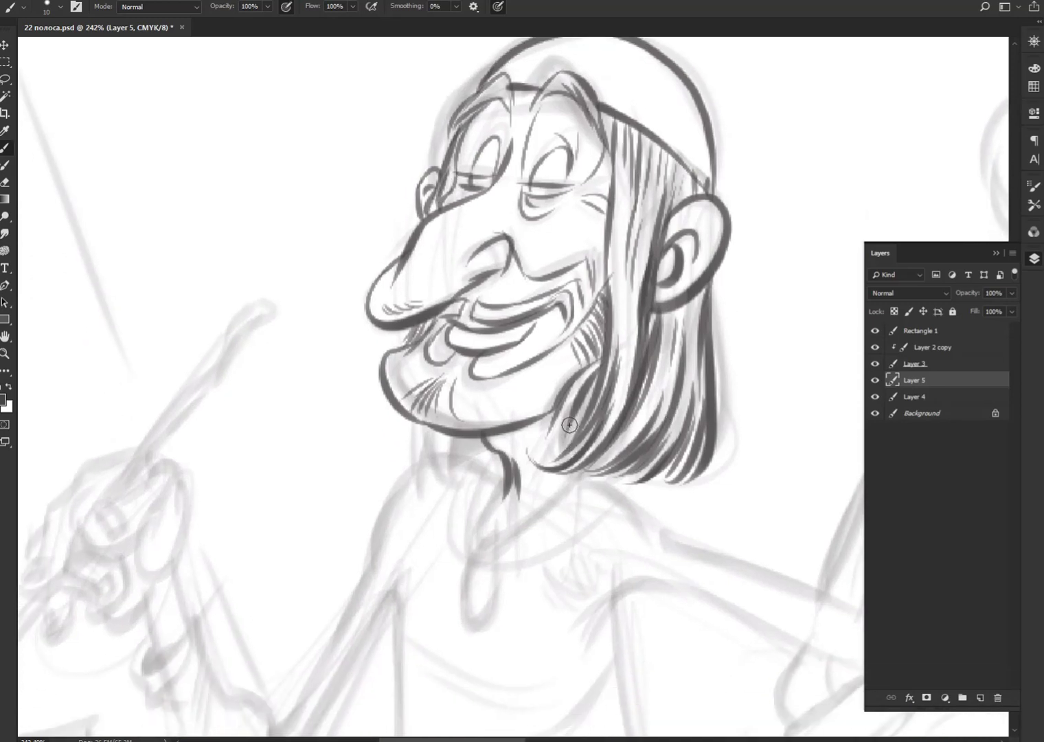
mouse_move(518, 488)
mouse_down()
mouse_move(489, 533)
mouse_move(464, 625)
mouse_move(489, 552)
mouse_move(580, 478)
mouse_up()
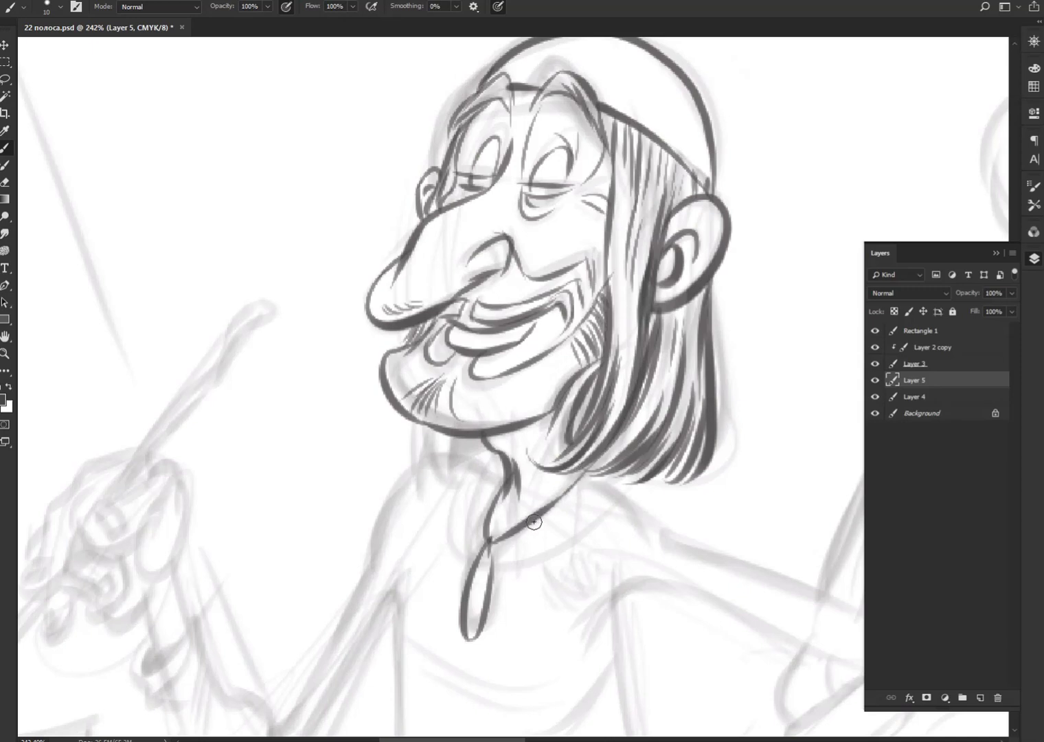
mouse_move(505, 469)
mouse_down()
mouse_move(459, 473)
mouse_move(453, 496)
mouse_up()
mouse_move(431, 437)
mouse_down()
mouse_move(424, 504)
mouse_move(447, 509)
mouse_up()
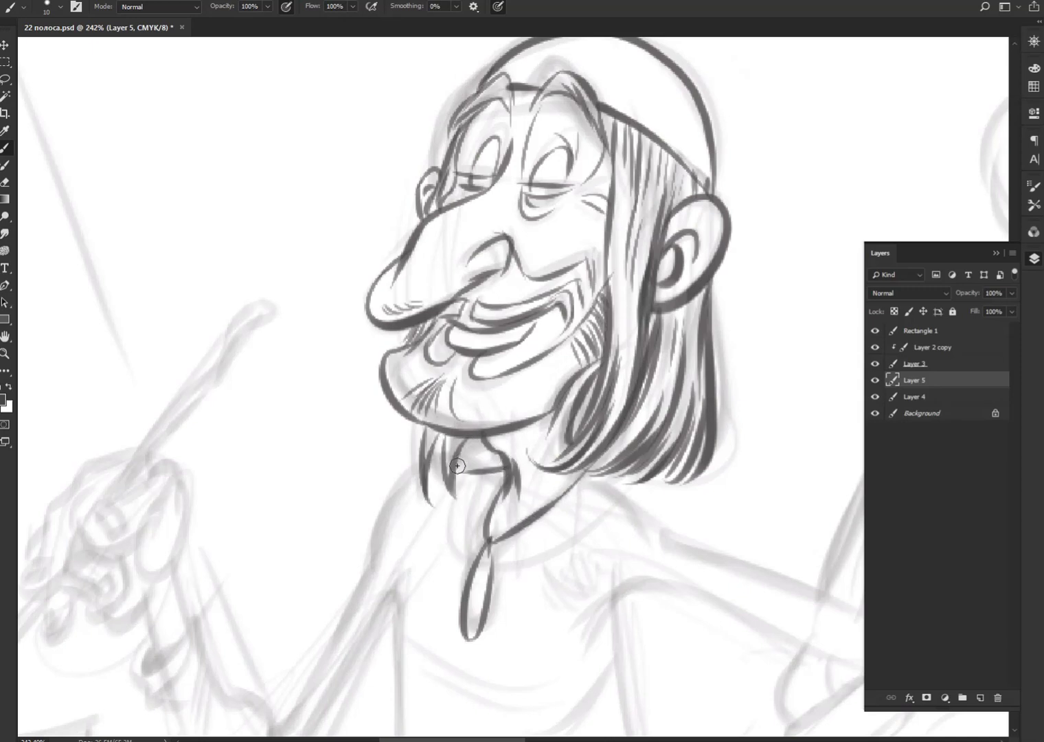
mouse_move(496, 444)
mouse_down()
mouse_move(487, 465)
mouse_move(434, 465)
mouse_move(381, 558)
mouse_up()
Step: Ink the contour from the neck along the shoulder to the curved end of the arm
drag(380, 603, 447, 409)
drag(454, 354, 344, 536)
mouse_move(292, 641)
mouse_down()
mouse_move(335, 633)
mouse_move(457, 412)
mouse_up()
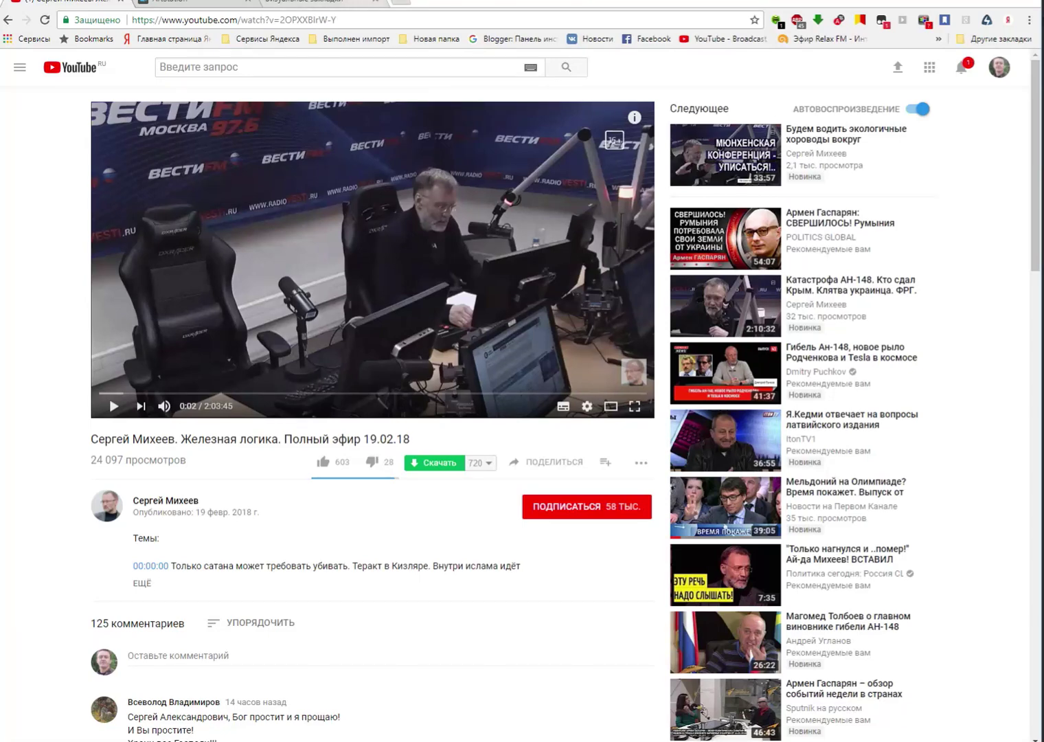
Step: Switch from the YouTube video to the browser tab with the VKontakte messages inbox
click(316, 2)
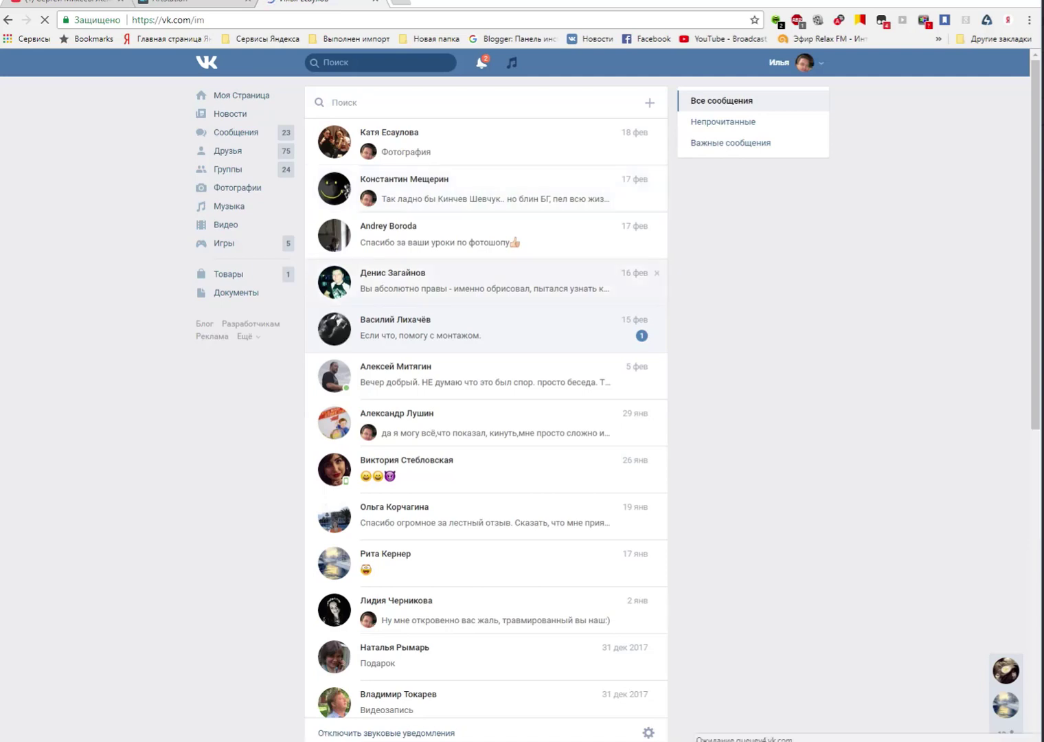
Step: Open the conversation from the contact offering video editing help and read the new message
click(481, 329)
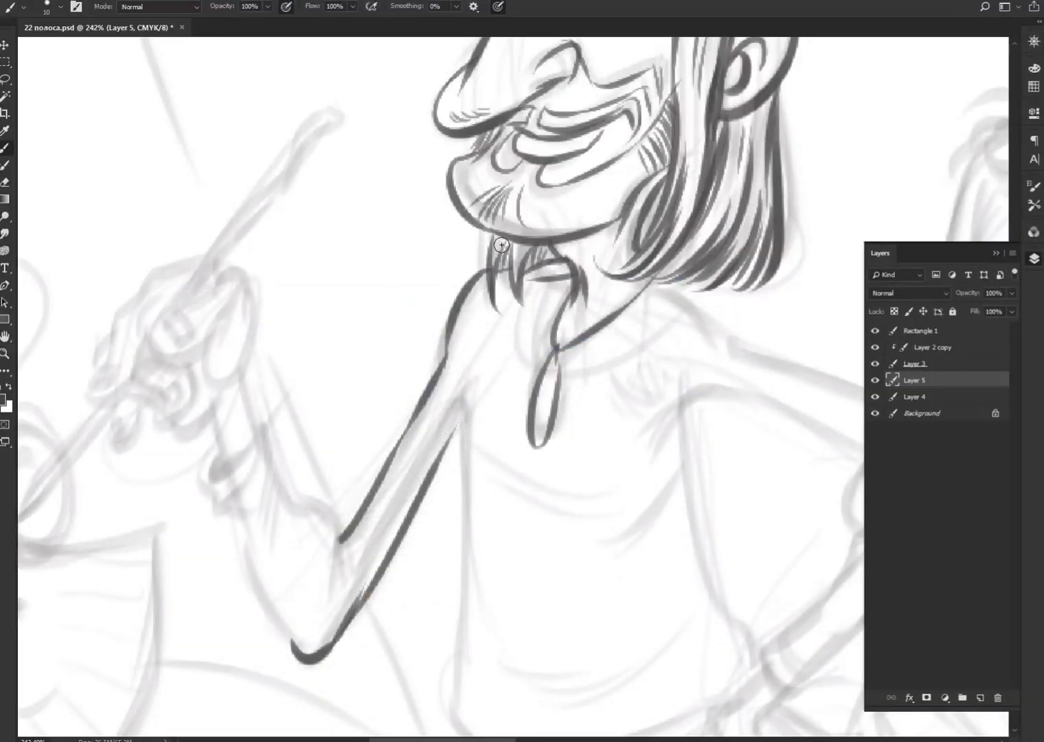
Step: Hatch dark shading into the beard below the chin and the hair beside the cheek and ear
drag(502, 244, 519, 290)
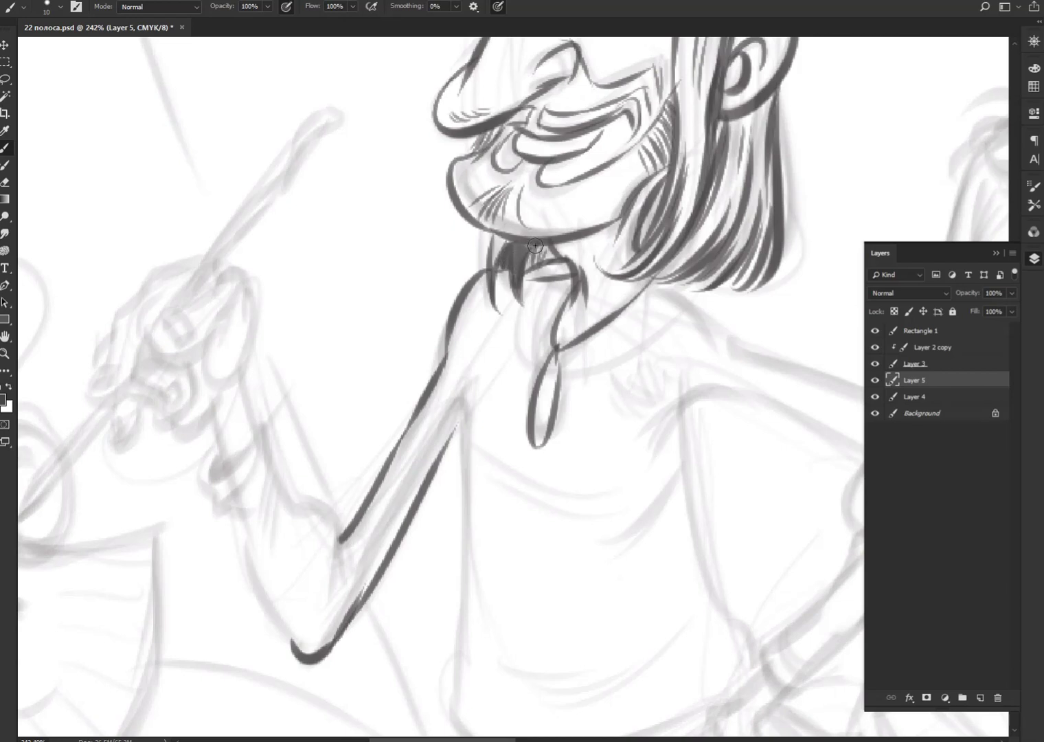
mouse_move(535, 244)
mouse_down()
mouse_move(529, 268)
mouse_move(551, 256)
mouse_up()
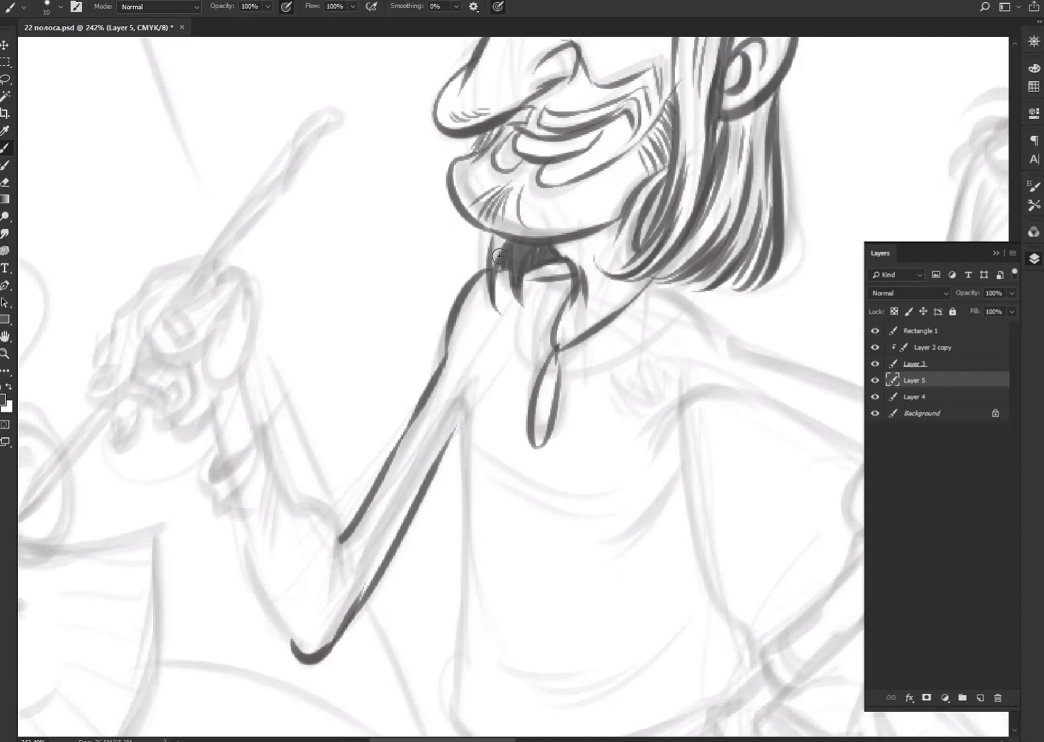
mouse_move(668, 174)
mouse_down()
mouse_move(639, 244)
mouse_move(657, 282)
mouse_up()
drag(727, 228, 670, 278)
mouse_move(723, 208)
mouse_down()
mouse_move(680, 263)
mouse_move(656, 412)
mouse_up()
drag(573, 357, 590, 343)
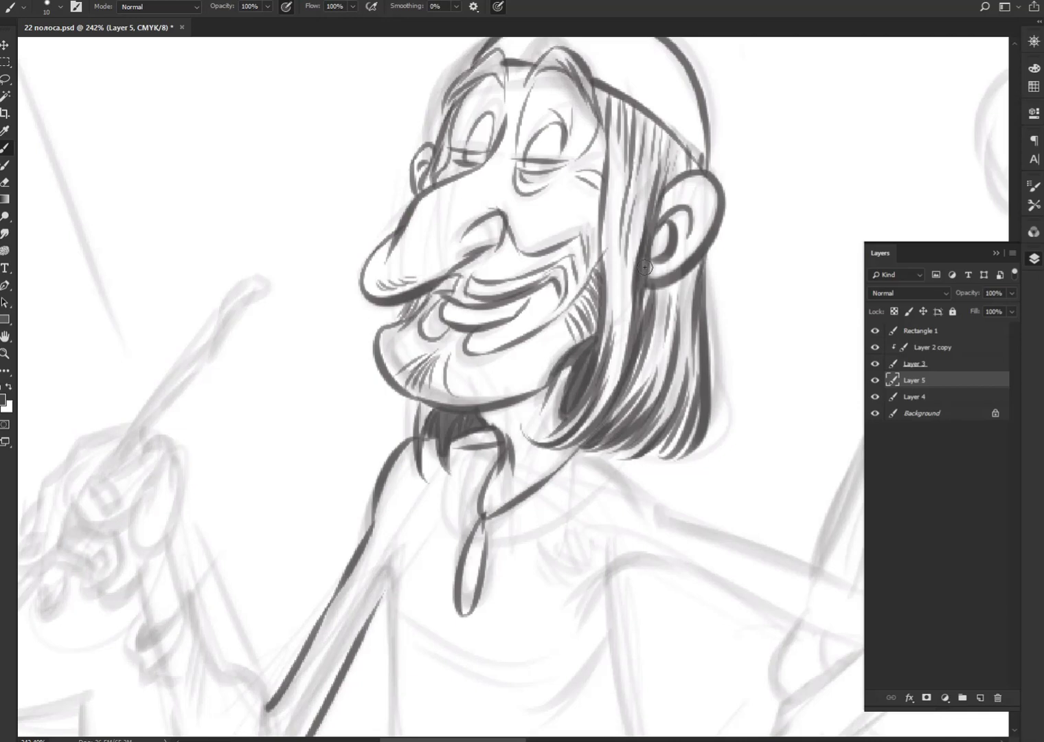
drag(671, 285, 652, 318)
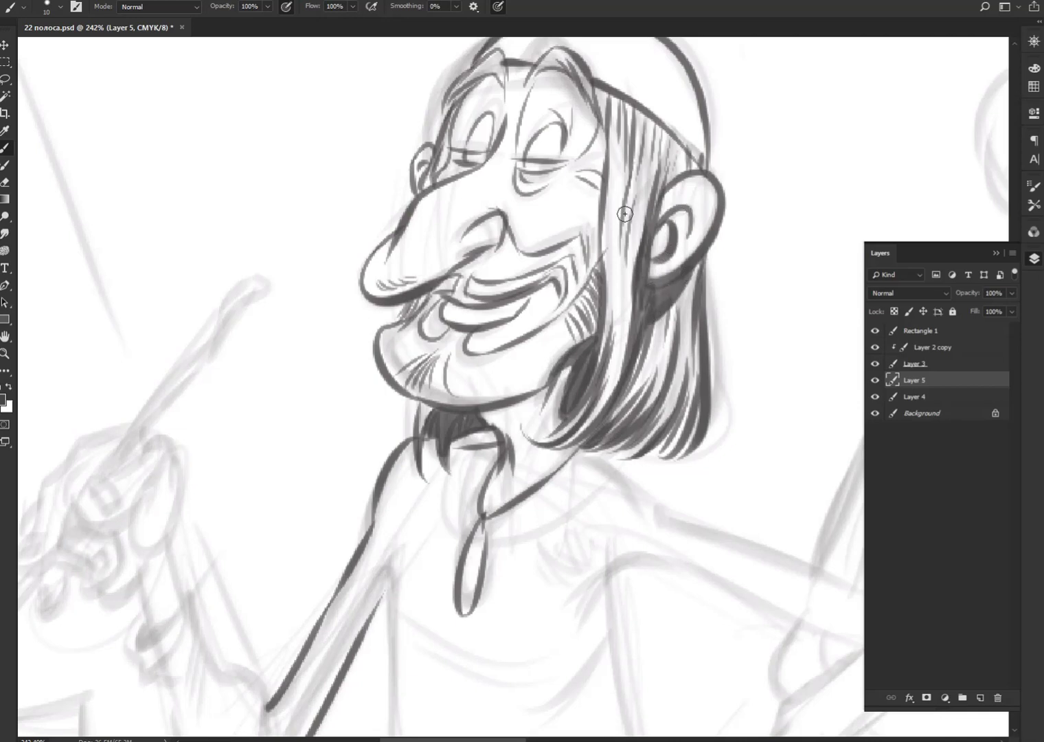
Step: Add marks at the mouth corner, darken the goatee edge, and shade hair and inner ear
drag(426, 293, 415, 304)
drag(419, 407, 426, 435)
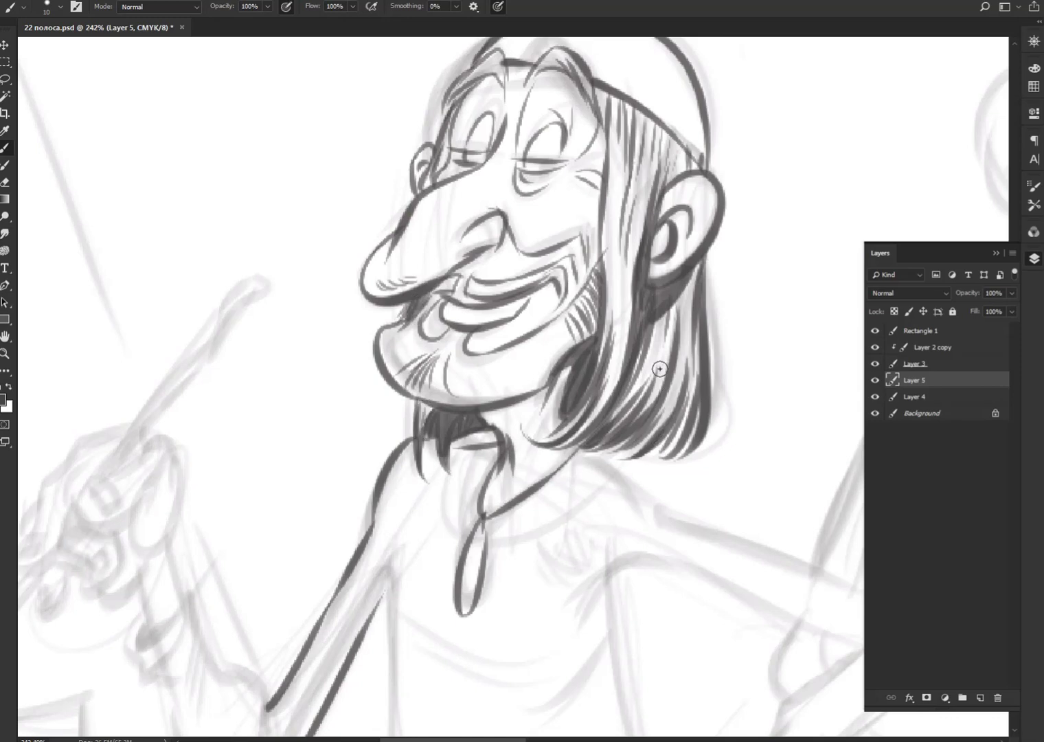
mouse_move(658, 316)
mouse_down()
mouse_move(690, 333)
mouse_move(652, 283)
mouse_up()
mouse_move(675, 219)
mouse_down()
mouse_move(686, 214)
mouse_move(691, 166)
mouse_move(671, 178)
mouse_move(687, 156)
mouse_move(592, 74)
mouse_up()
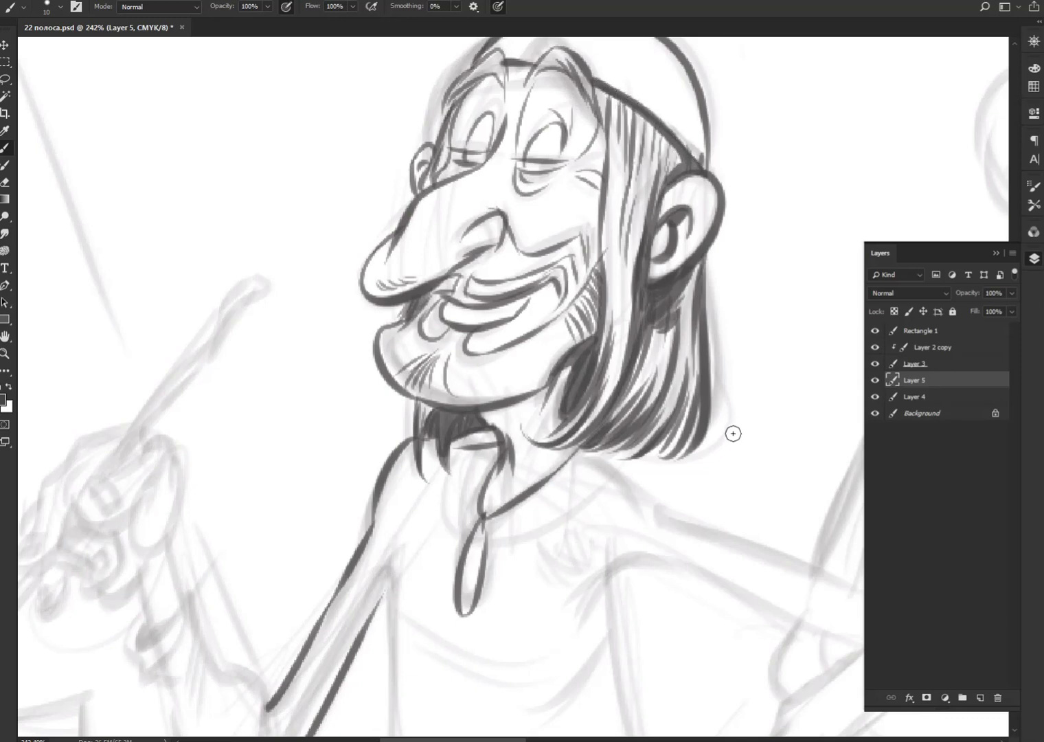
Step: Ink the shoulder lines, armpit and both sides of the shirt torso down to hooked ends
scroll(699, 457, down, 3)
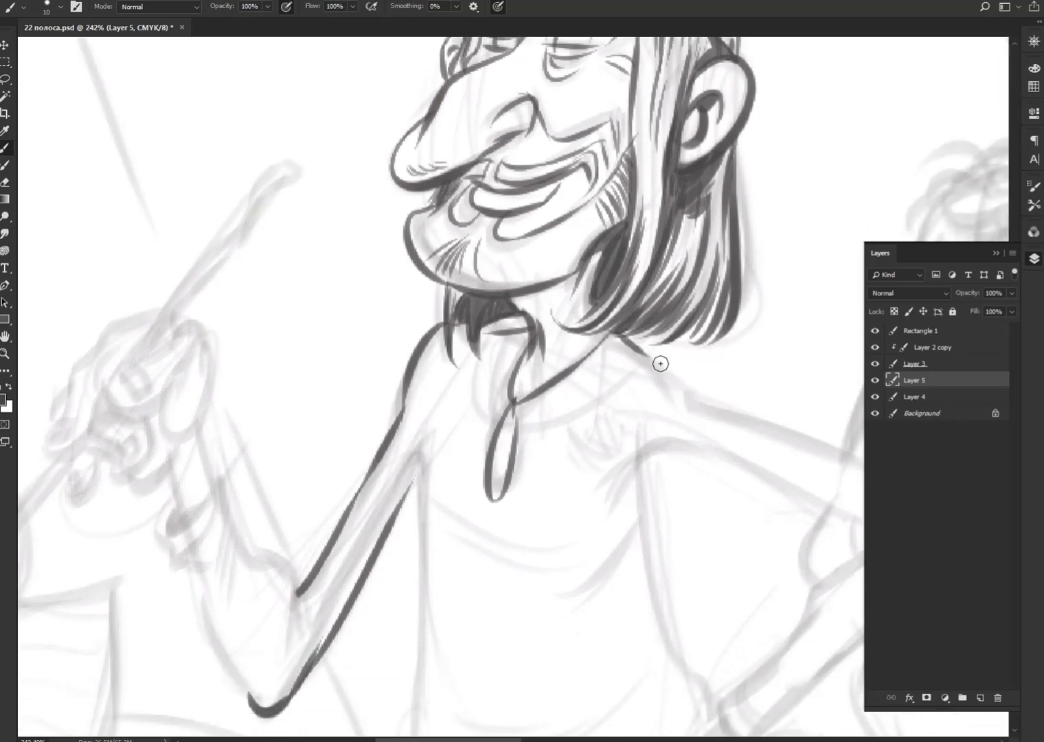
drag(619, 337, 718, 400)
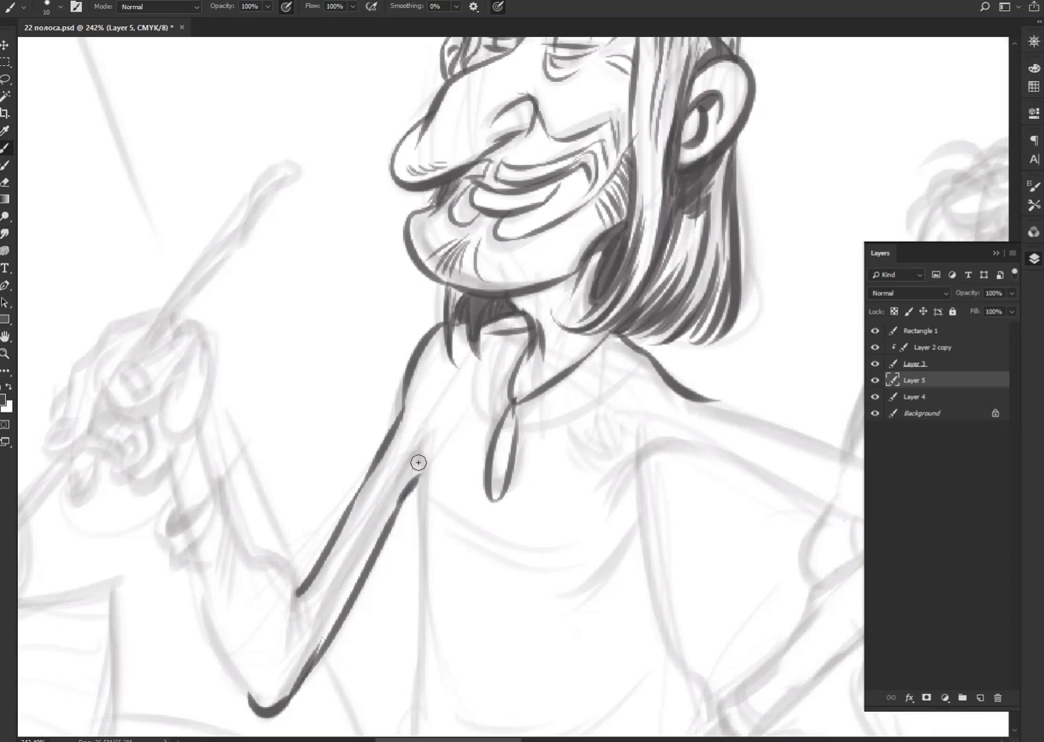
mouse_move(417, 462)
mouse_down()
mouse_move(422, 412)
mouse_move(423, 591)
mouse_up()
drag(479, 628, 481, 443)
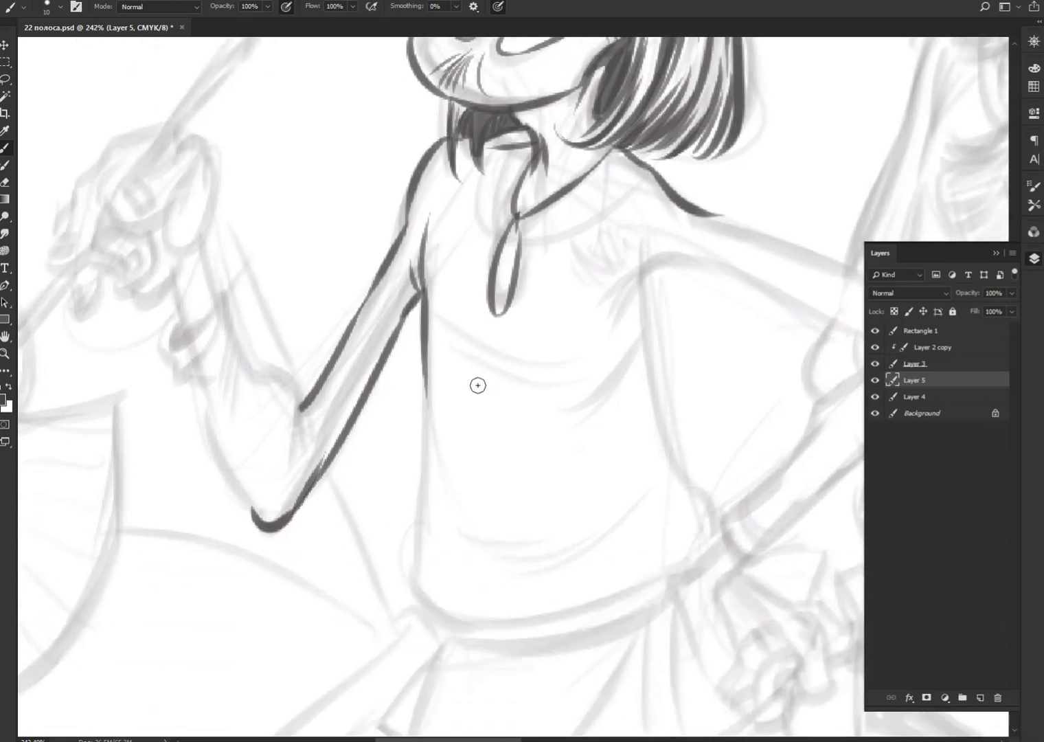
mouse_move(421, 386)
mouse_down()
mouse_move(412, 536)
mouse_move(435, 610)
mouse_up()
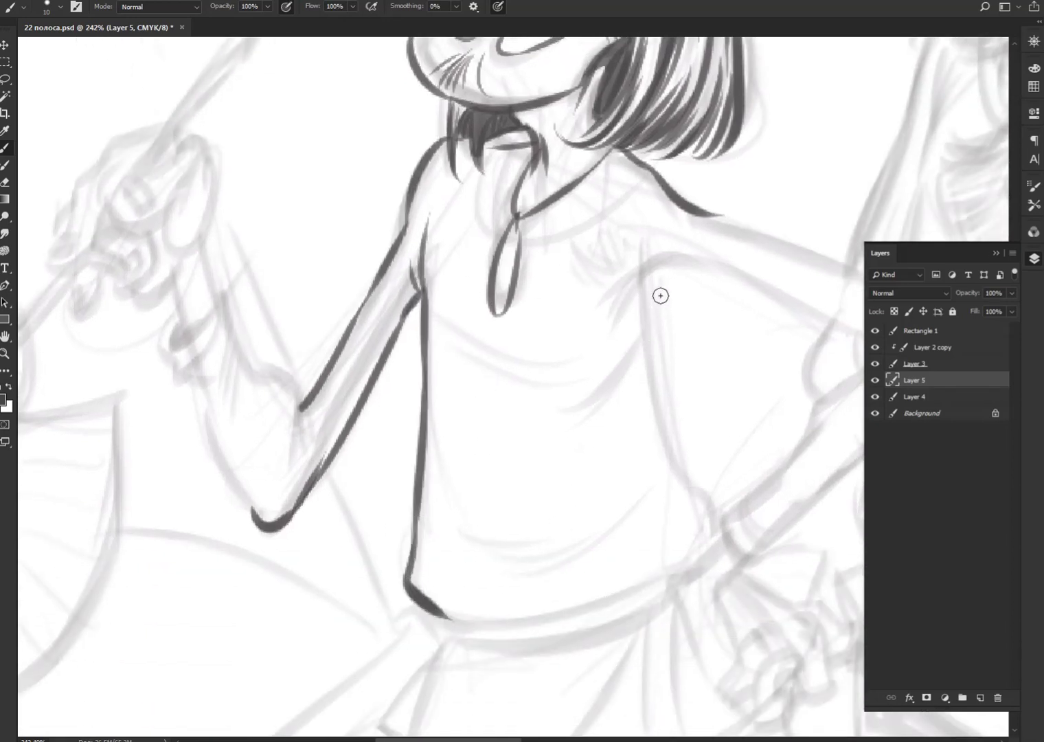
drag(666, 262, 617, 349)
mouse_move(638, 297)
mouse_down()
mouse_move(628, 344)
mouse_move(645, 333)
mouse_move(720, 540)
mouse_up()
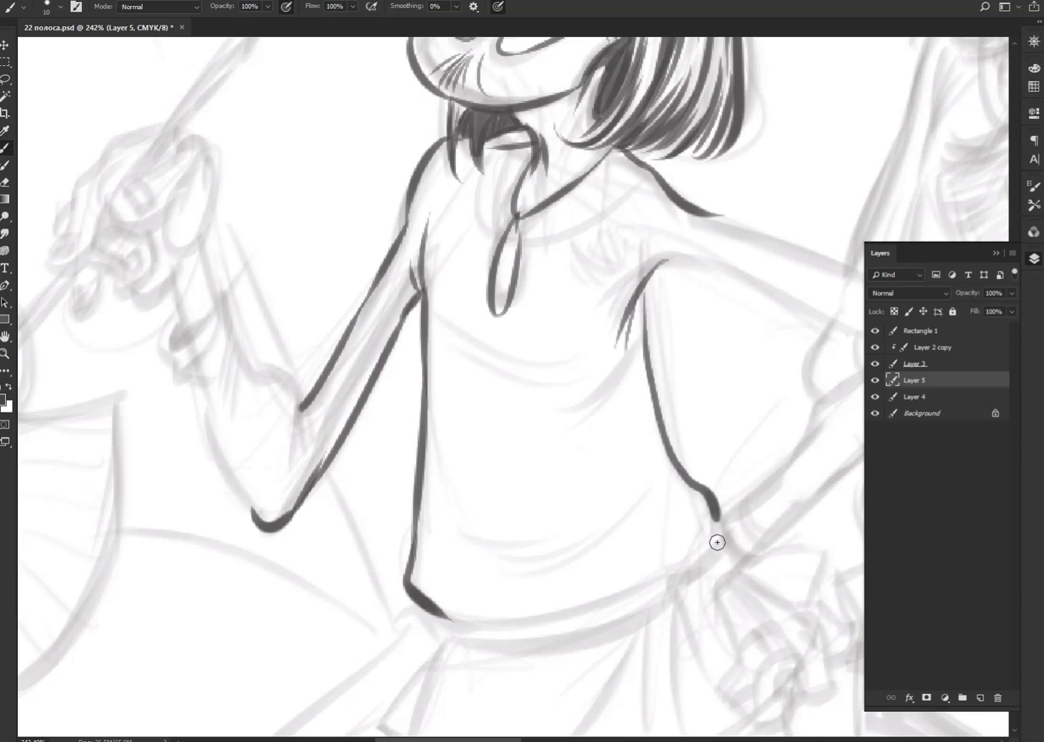
drag(744, 472, 497, 567)
Step: Ink the bent arm's upper arm, hooked elbow and forearm, and start the hand at the waist
mouse_move(641, 470)
mouse_down()
mouse_move(541, 415)
mouse_move(411, 375)
mouse_move(399, 412)
mouse_move(395, 430)
mouse_move(633, 473)
mouse_move(672, 470)
mouse_up()
mouse_move(719, 437)
mouse_down()
mouse_move(668, 400)
mouse_move(426, 313)
mouse_move(724, 464)
mouse_move(710, 480)
mouse_up()
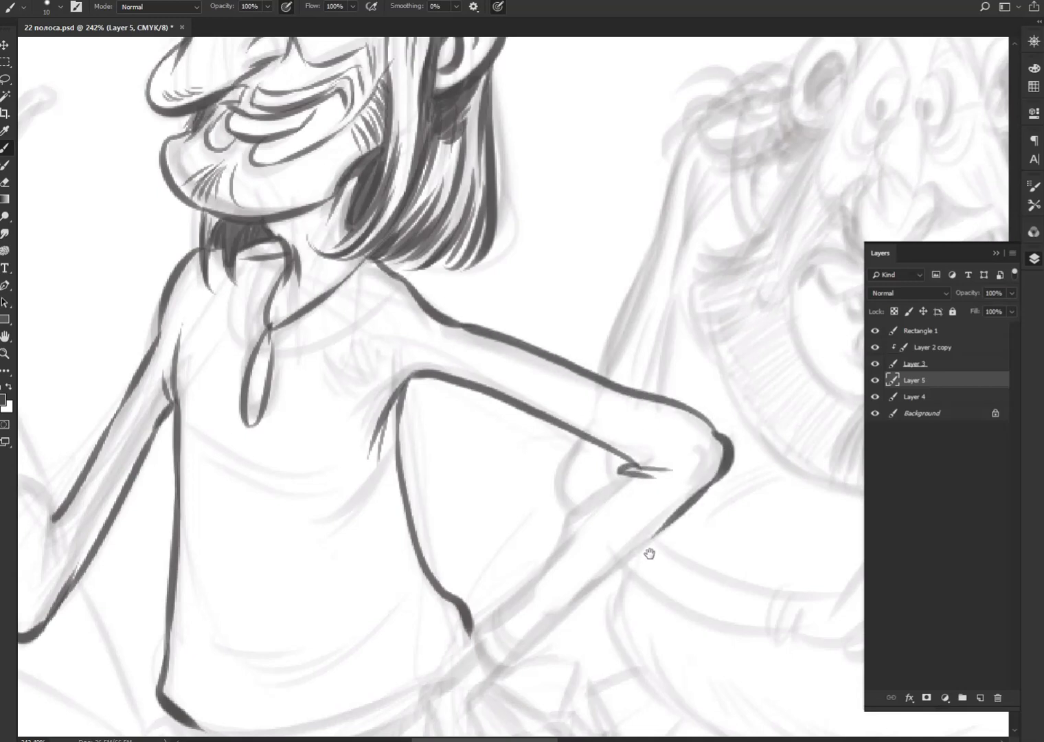
drag(650, 552, 708, 456)
mouse_move(698, 380)
mouse_down()
mouse_move(648, 404)
mouse_move(536, 528)
mouse_move(556, 574)
mouse_move(750, 406)
mouse_up()
drag(653, 520, 692, 398)
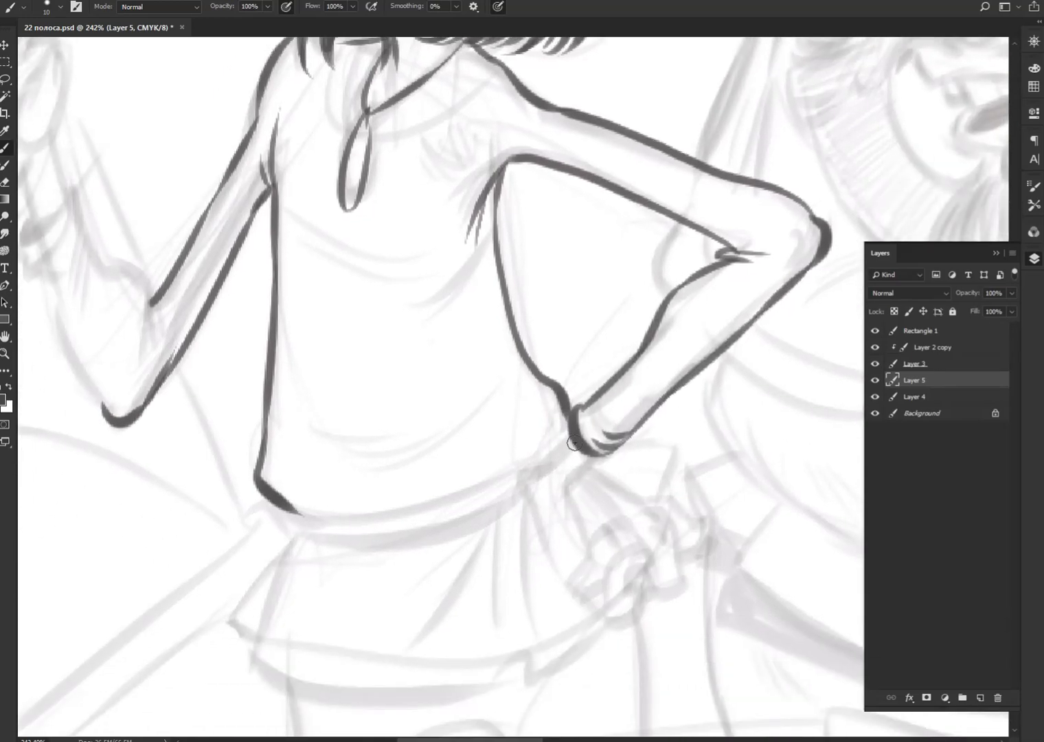
mouse_move(574, 439)
mouse_down()
mouse_move(536, 470)
mouse_move(530, 523)
mouse_move(586, 552)
mouse_move(545, 476)
mouse_move(500, 492)
mouse_move(517, 496)
mouse_up()
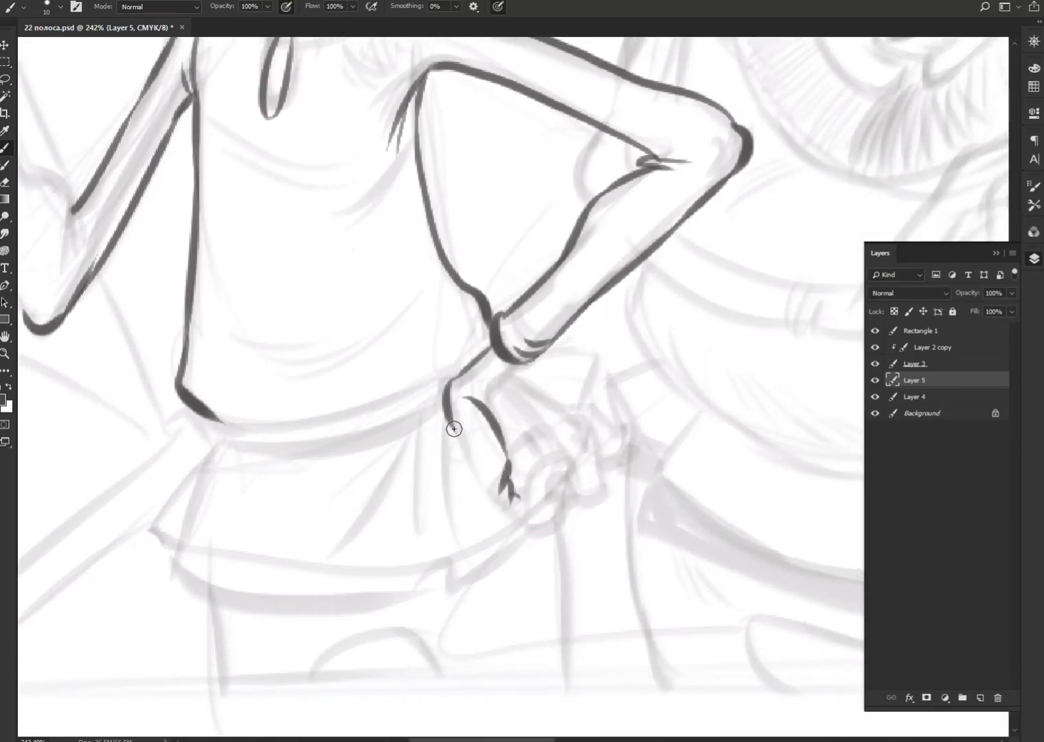
Step: Ink the clenched fist on the hip with knuckles, thumb, finger lines and the wrist cuff
mouse_move(454, 429)
mouse_down()
mouse_move(505, 518)
mouse_move(540, 522)
mouse_move(560, 511)
mouse_move(552, 467)
mouse_move(525, 498)
mouse_up()
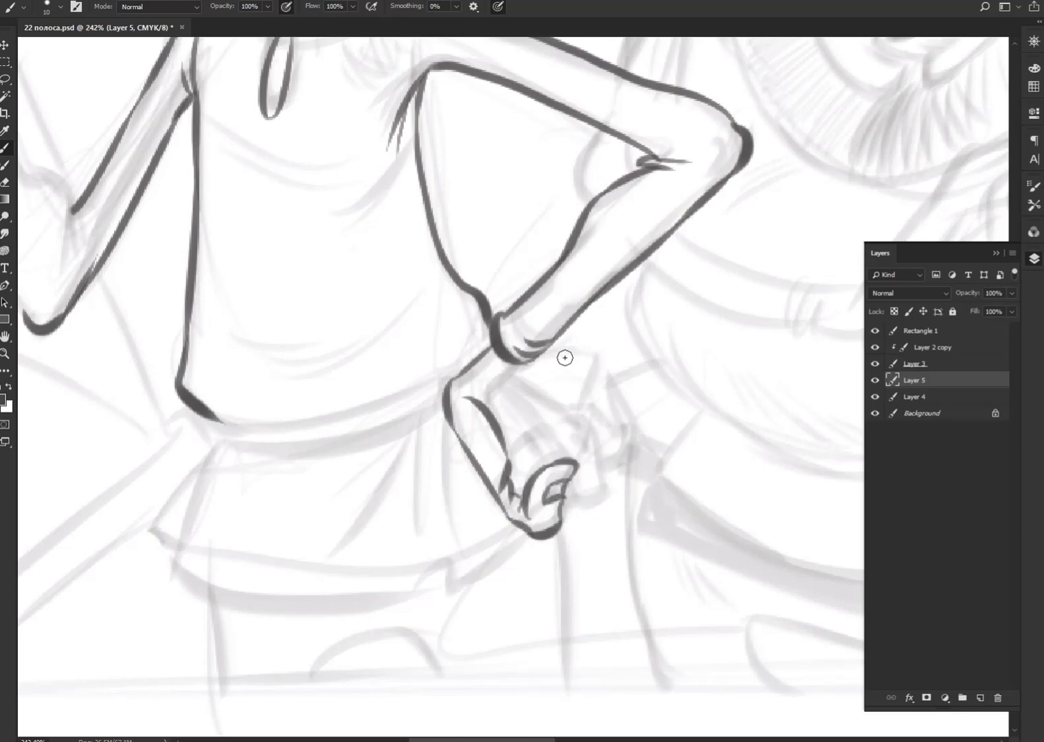
mouse_move(559, 517)
mouse_down()
mouse_move(560, 494)
mouse_move(594, 489)
mouse_move(576, 459)
mouse_move(541, 427)
mouse_move(525, 429)
mouse_move(546, 467)
mouse_move(536, 455)
mouse_move(517, 468)
mouse_move(562, 433)
mouse_up()
drag(512, 474, 519, 490)
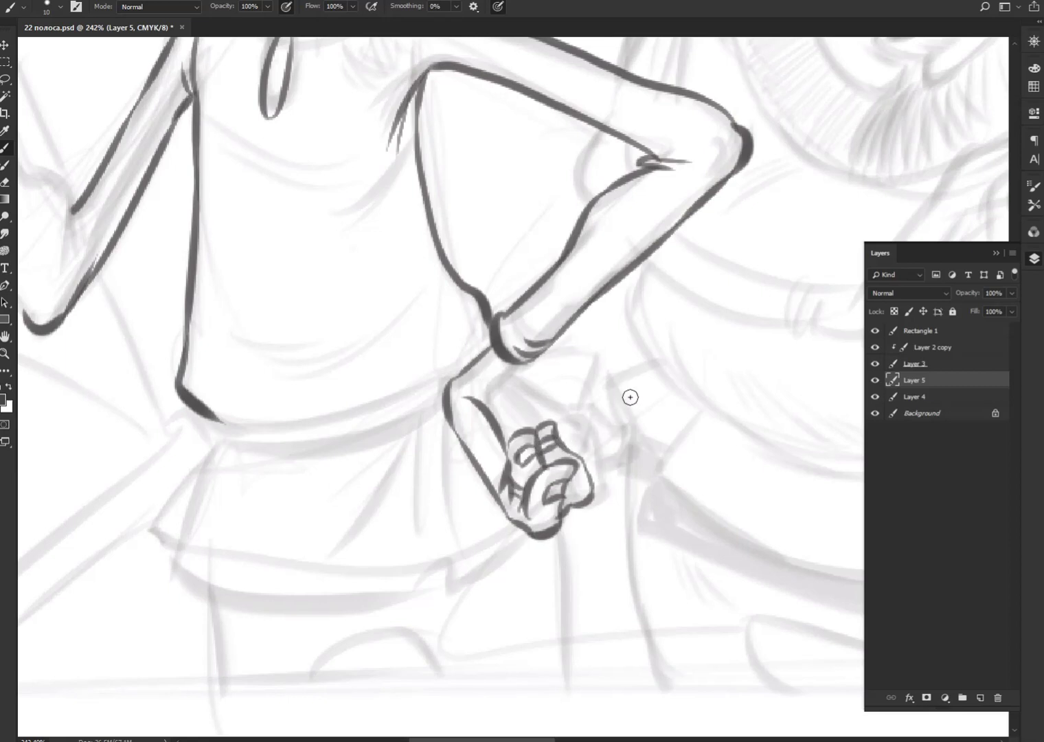
mouse_move(574, 422)
mouse_down()
mouse_move(560, 447)
mouse_move(592, 440)
mouse_move(589, 432)
mouse_move(579, 451)
mouse_move(610, 495)
mouse_move(581, 516)
mouse_up()
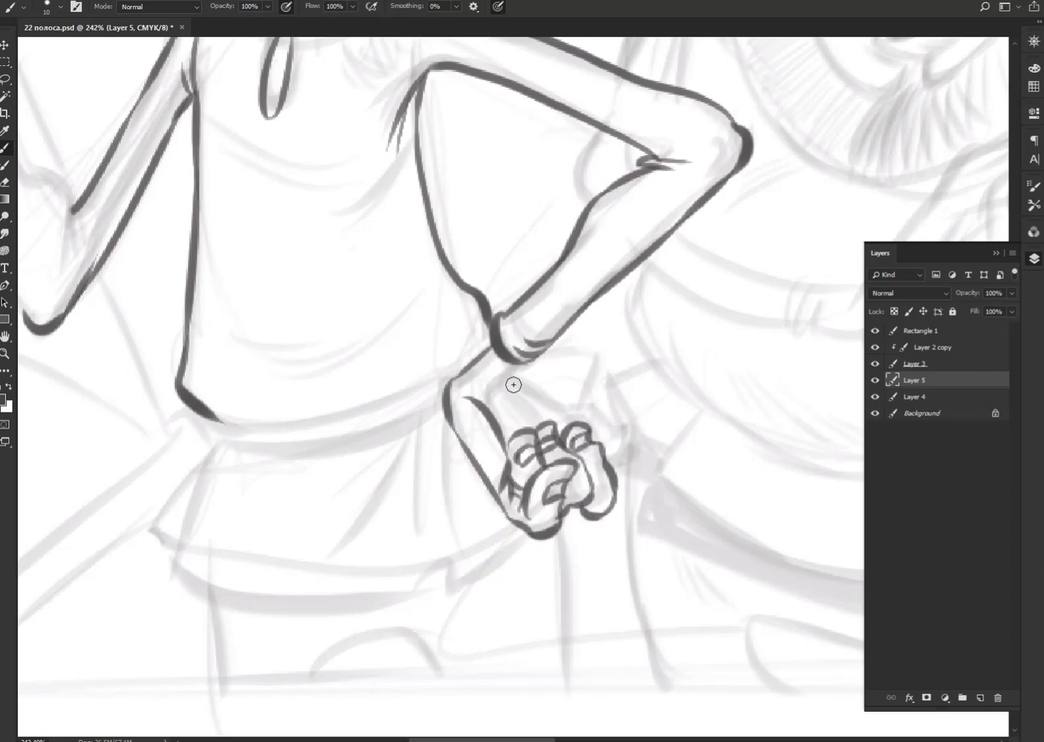
mouse_move(486, 400)
mouse_down()
mouse_move(539, 398)
mouse_move(590, 416)
mouse_move(616, 447)
mouse_move(640, 453)
mouse_move(622, 461)
mouse_up()
mouse_move(513, 409)
mouse_down()
mouse_move(500, 426)
mouse_move(523, 447)
mouse_move(517, 468)
mouse_move(505, 458)
mouse_up()
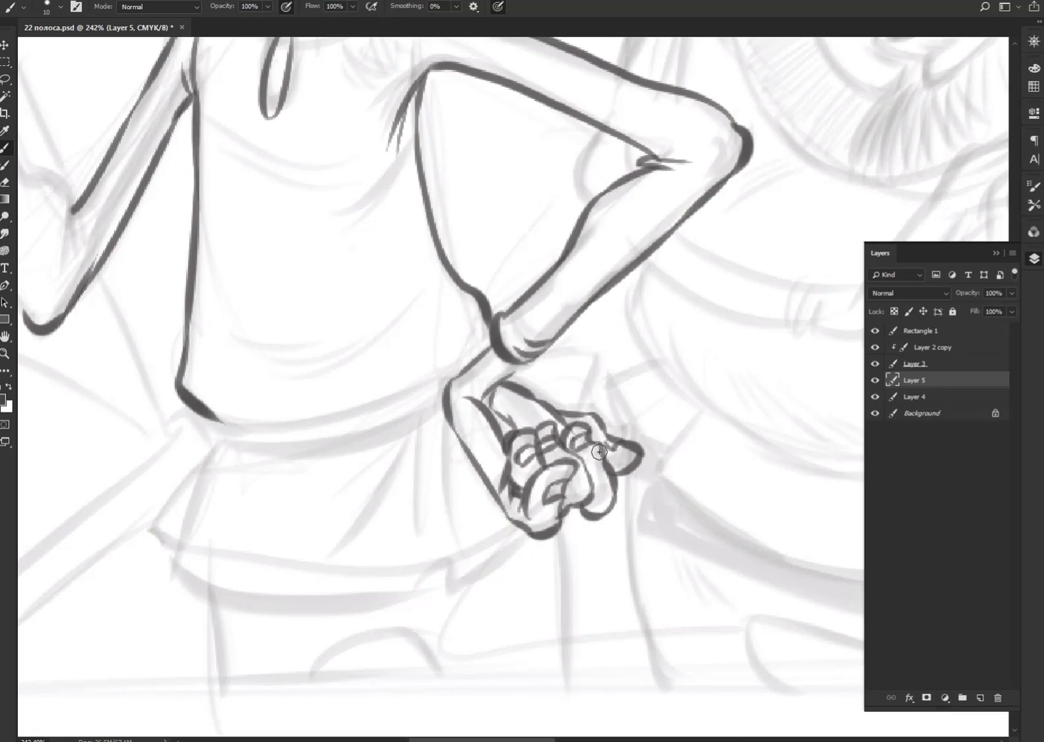
drag(568, 489, 569, 512)
mouse_move(508, 375)
mouse_down()
mouse_move(540, 354)
mouse_move(493, 371)
mouse_up()
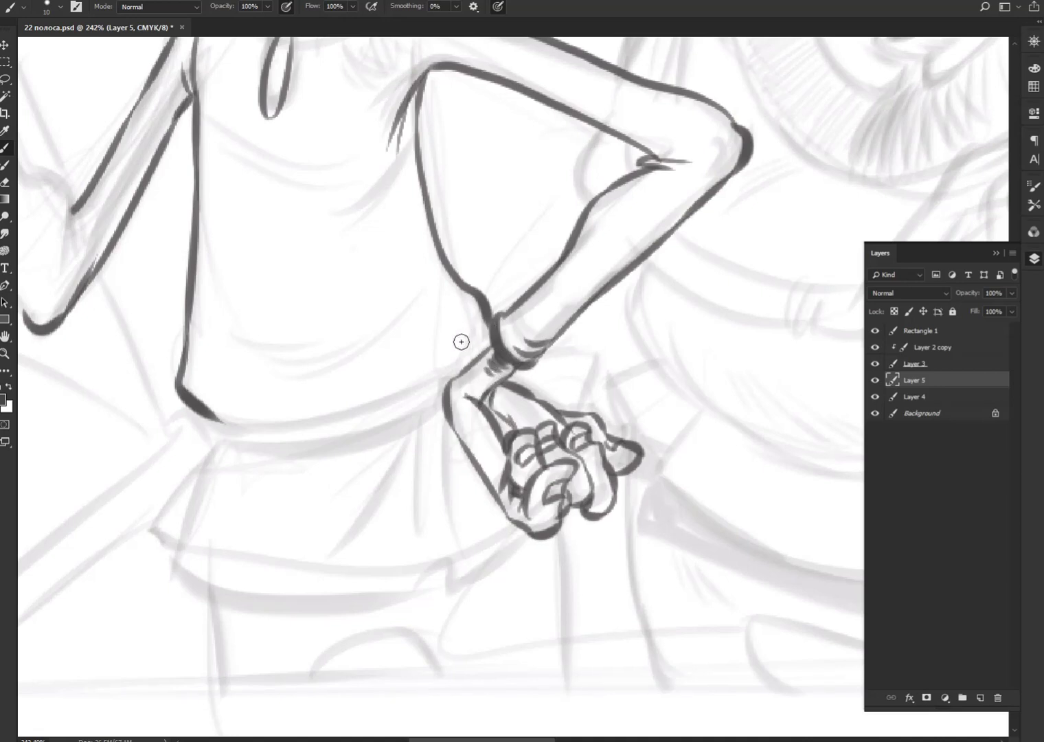
Step: Ink the shirt's bottom hem, a belt line below it, and fold lines in the skirt
drag(213, 421, 450, 389)
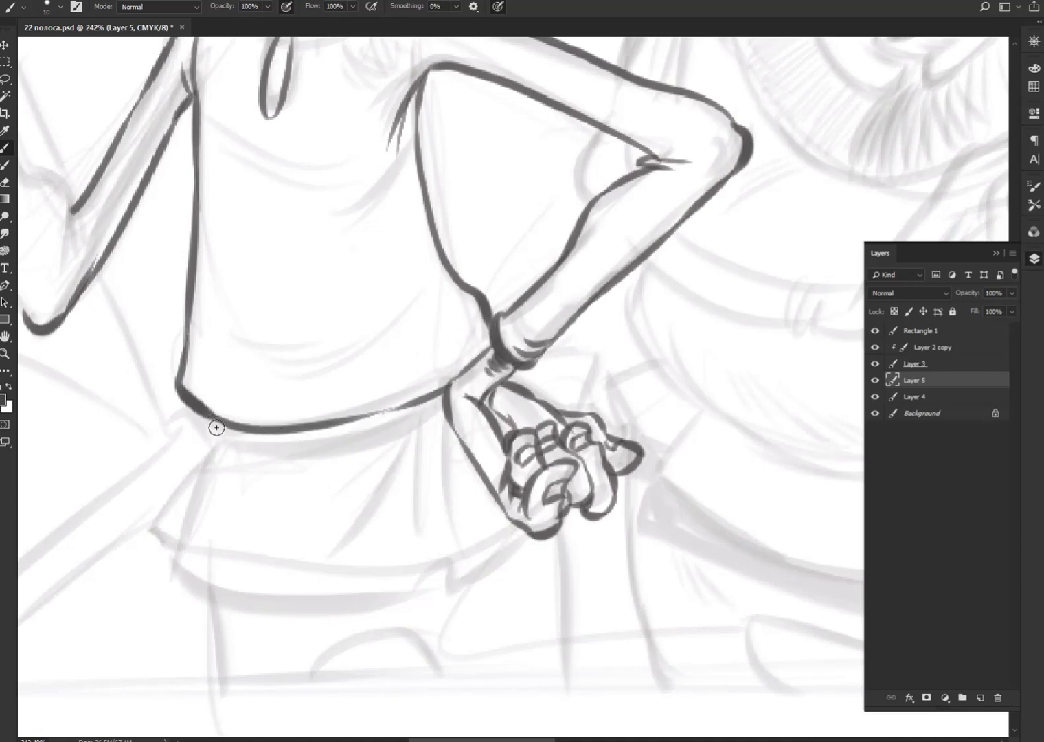
mouse_move(220, 446)
mouse_down()
mouse_move(440, 422)
mouse_move(567, 351)
mouse_move(529, 404)
mouse_up()
drag(595, 331, 566, 443)
mouse_move(359, 356)
mouse_down()
mouse_move(304, 416)
mouse_move(316, 454)
mouse_move(440, 517)
mouse_move(649, 476)
mouse_move(600, 395)
mouse_up()
Step: Ink the fold lines across the lower shirt and the curved folds above the belt
drag(620, 490, 689, 439)
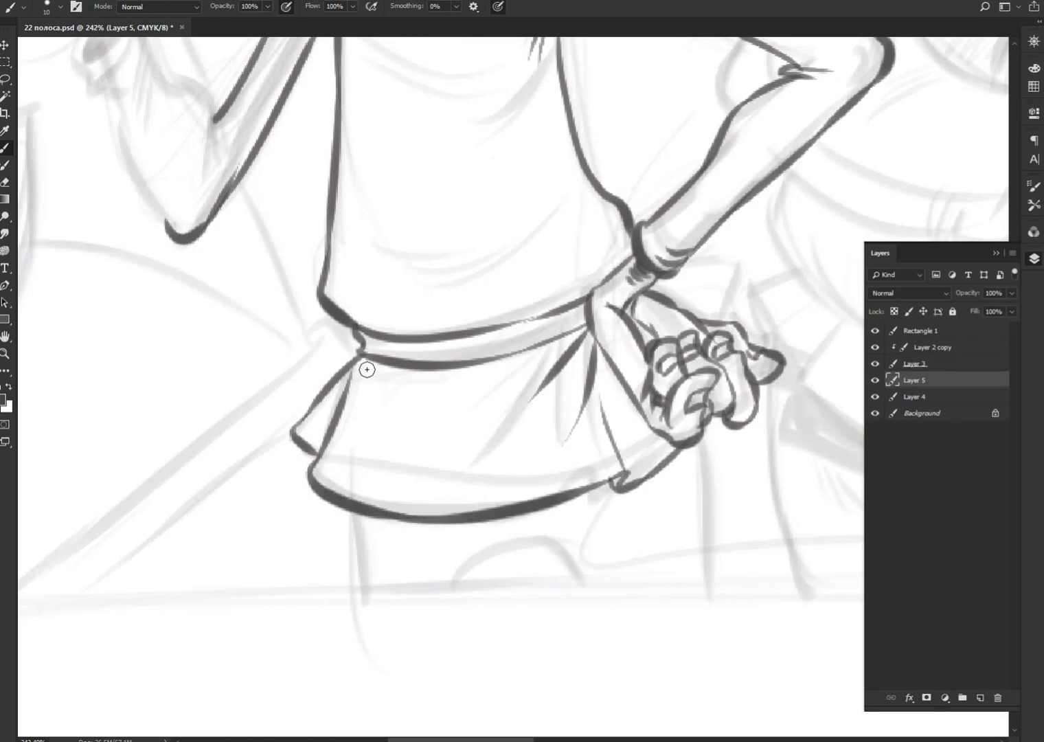
mouse_move(349, 423)
mouse_down()
mouse_move(378, 357)
mouse_move(380, 434)
mouse_up()
drag(536, 319, 474, 477)
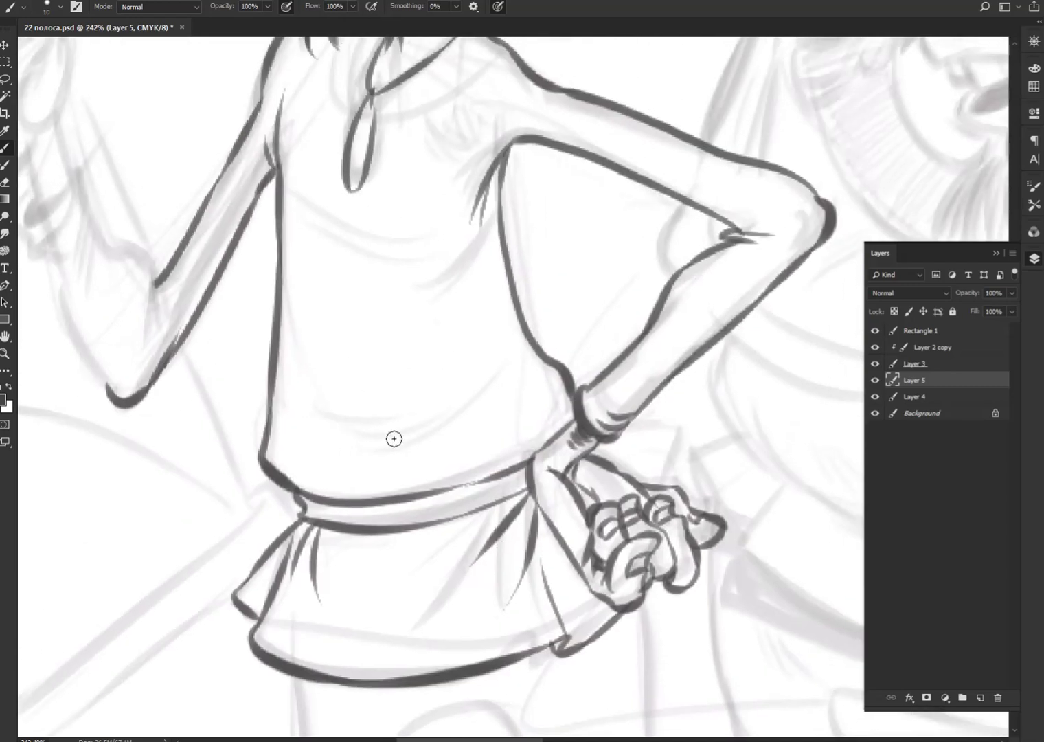
drag(305, 430, 430, 421)
mouse_move(481, 256)
mouse_down()
mouse_move(431, 300)
mouse_move(398, 401)
mouse_up()
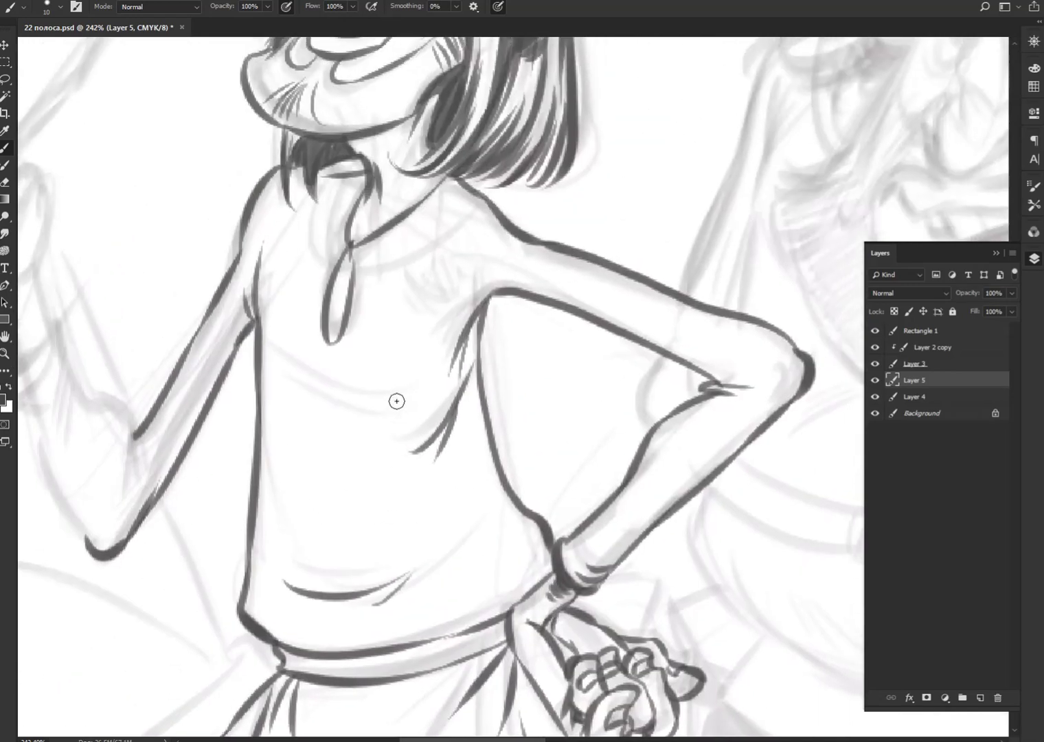
drag(278, 352, 416, 401)
drag(292, 390, 375, 412)
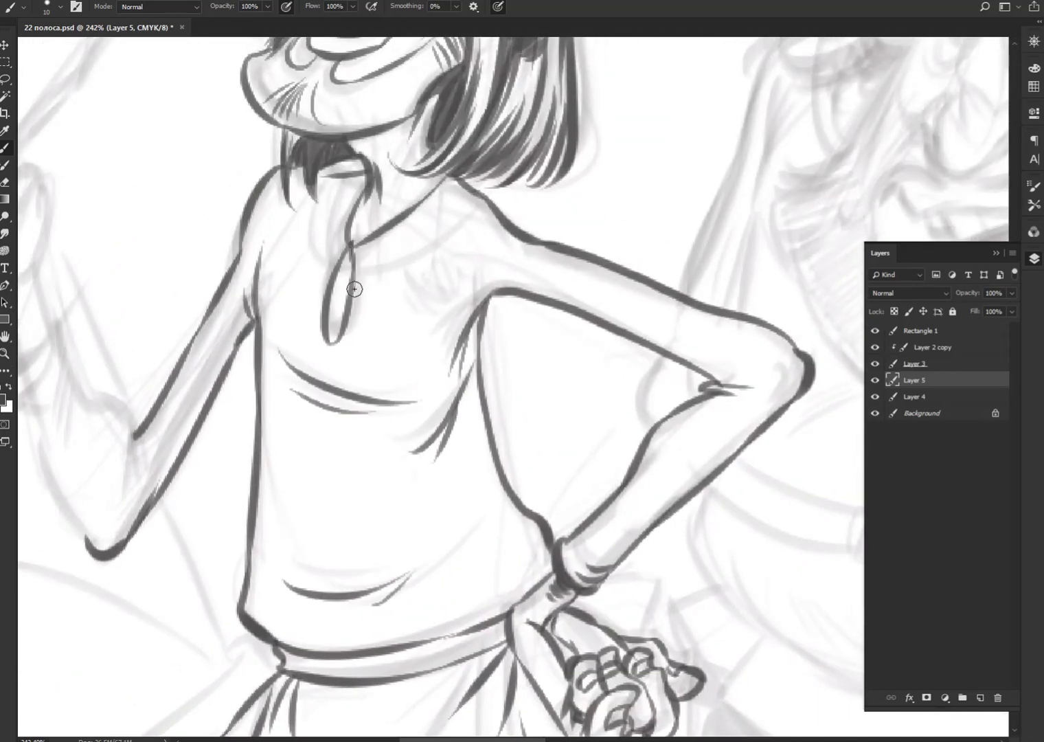
Step: Ink the collar, the shoulder and armpit creases, and the shadow under the hair
mouse_move(383, 236)
mouse_down()
mouse_move(355, 249)
mouse_move(382, 262)
mouse_move(311, 259)
mouse_up()
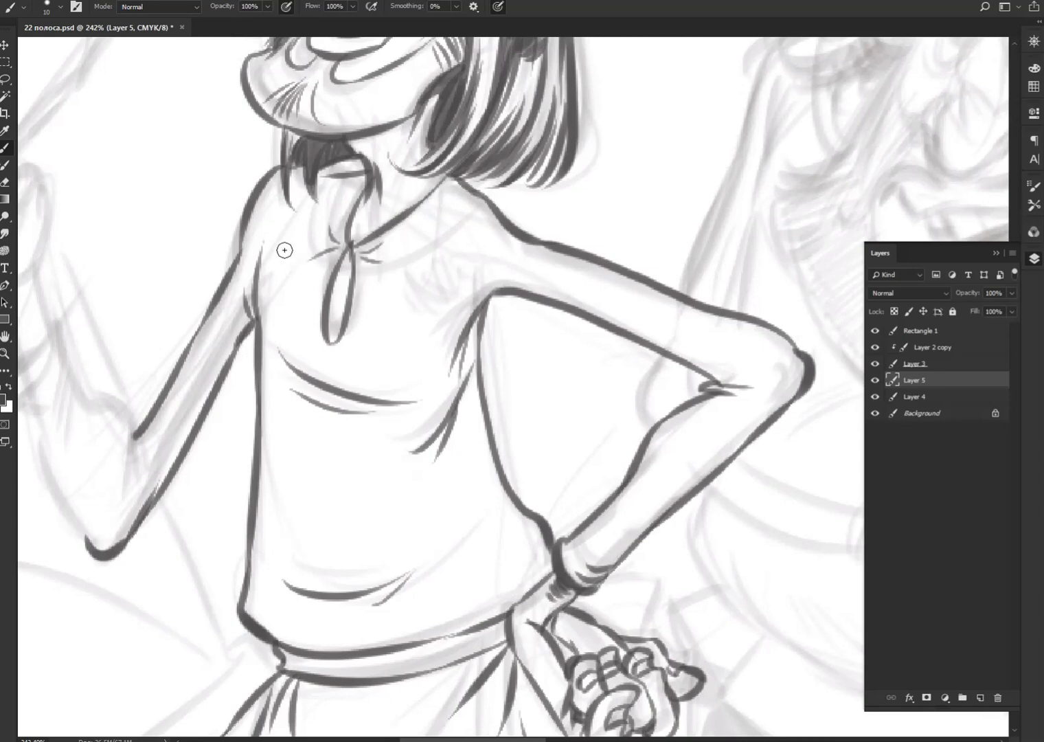
drag(275, 221, 260, 300)
mouse_move(417, 265)
mouse_down()
mouse_move(455, 289)
mouse_move(447, 311)
mouse_up()
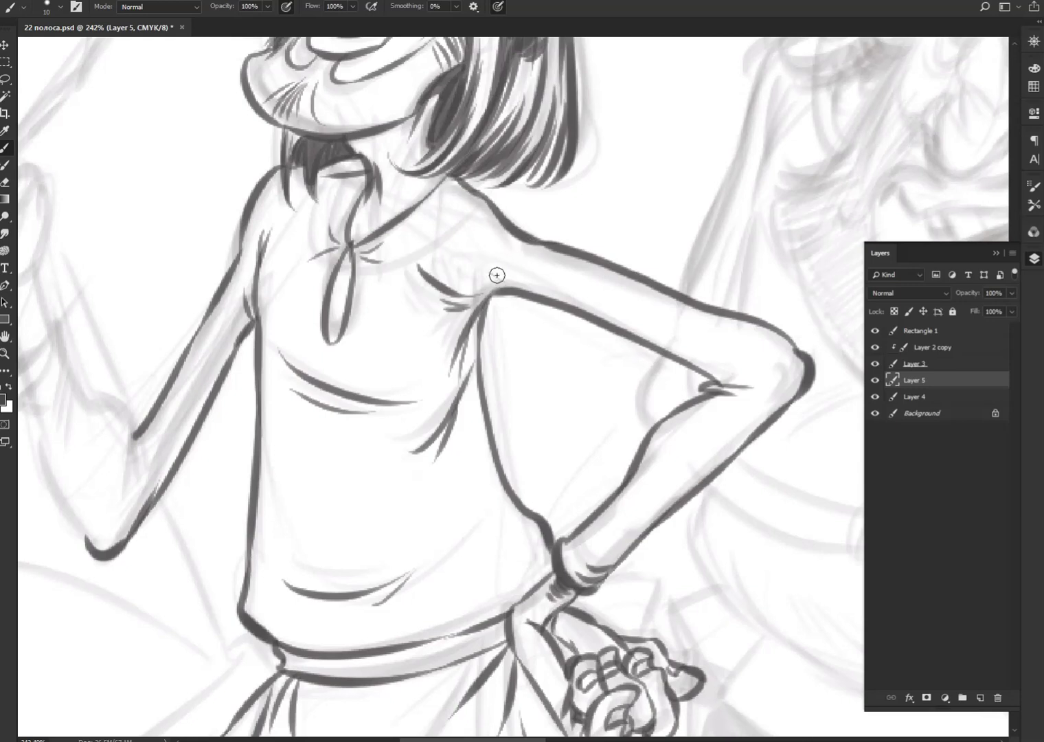
drag(499, 270, 521, 282)
drag(427, 196, 457, 159)
mouse_move(322, 172)
mouse_down()
mouse_move(370, 168)
mouse_move(359, 168)
mouse_up()
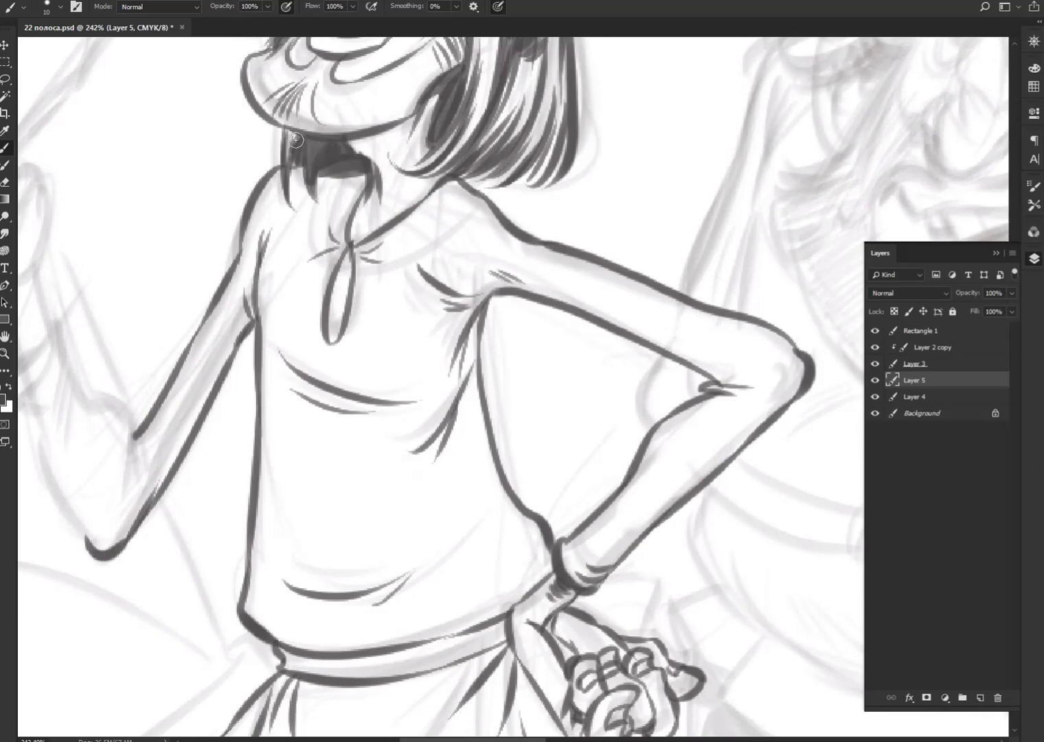
mouse_move(555, 112)
mouse_down()
mouse_move(529, 275)
mouse_move(495, 343)
mouse_move(558, 367)
mouse_up()
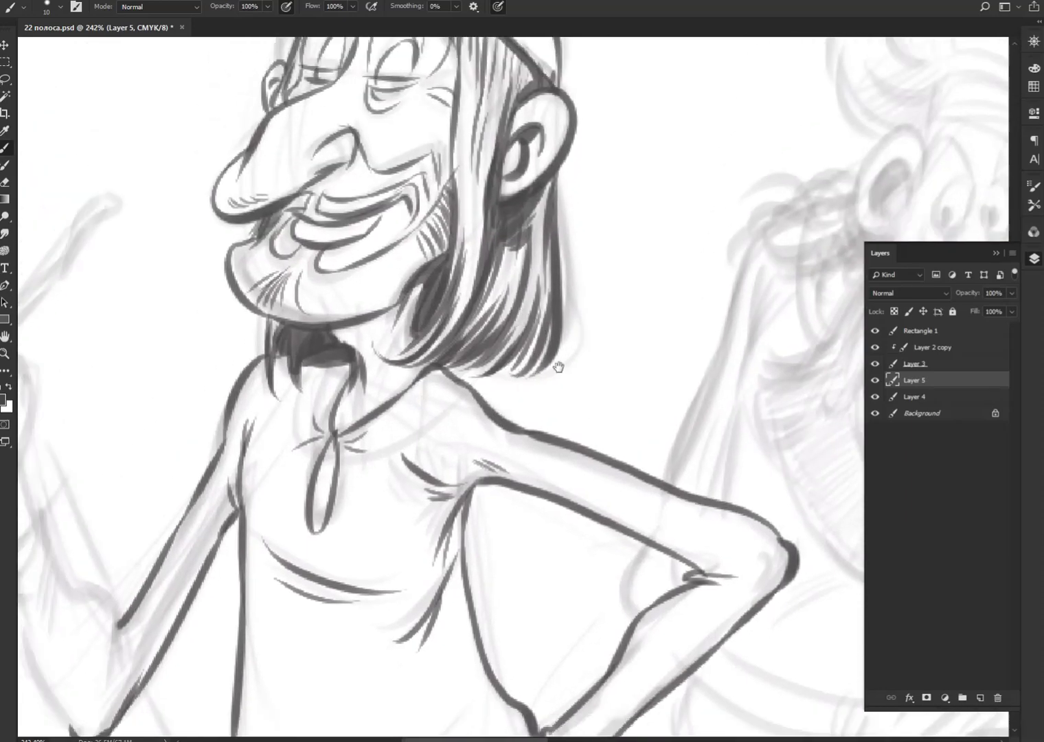
drag(253, 470, 540, 328)
mouse_move(412, 395)
mouse_down()
mouse_move(454, 462)
mouse_move(458, 528)
mouse_move(371, 356)
mouse_move(352, 398)
mouse_move(320, 416)
mouse_move(377, 459)
mouse_move(377, 517)
mouse_move(428, 597)
mouse_up()
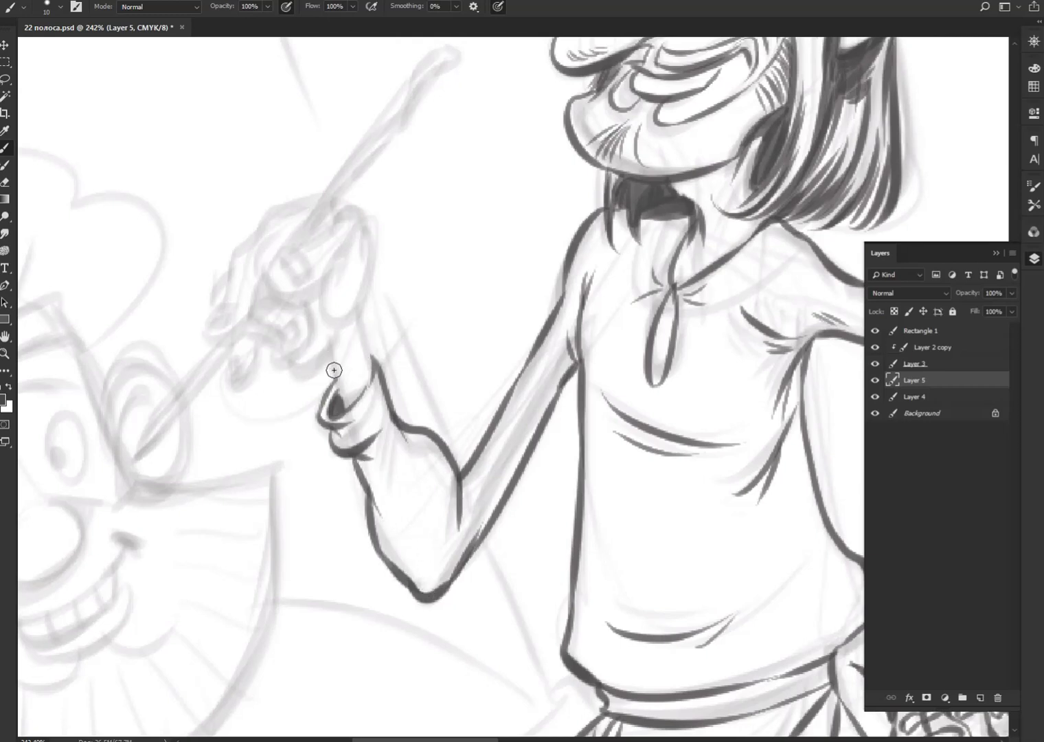
Step: Trace the outline of the long-haired man's raised fist on Layer 5
mouse_move(378, 303)
mouse_down()
mouse_move(389, 454)
mouse_move(373, 368)
mouse_move(306, 400)
mouse_move(303, 420)
mouse_move(279, 422)
mouse_move(314, 448)
mouse_move(357, 405)
mouse_move(342, 417)
mouse_move(333, 478)
mouse_move(360, 489)
mouse_up()
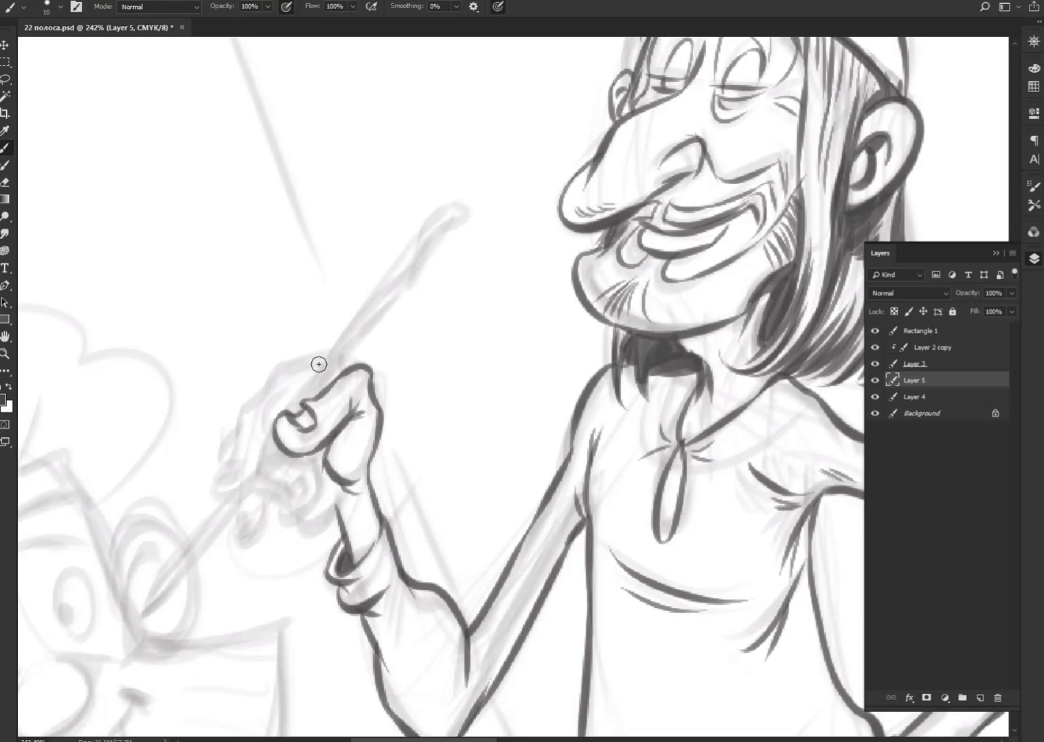
mouse_move(358, 366)
mouse_down()
mouse_move(326, 355)
mouse_move(271, 380)
mouse_move(246, 411)
mouse_move(236, 450)
mouse_up()
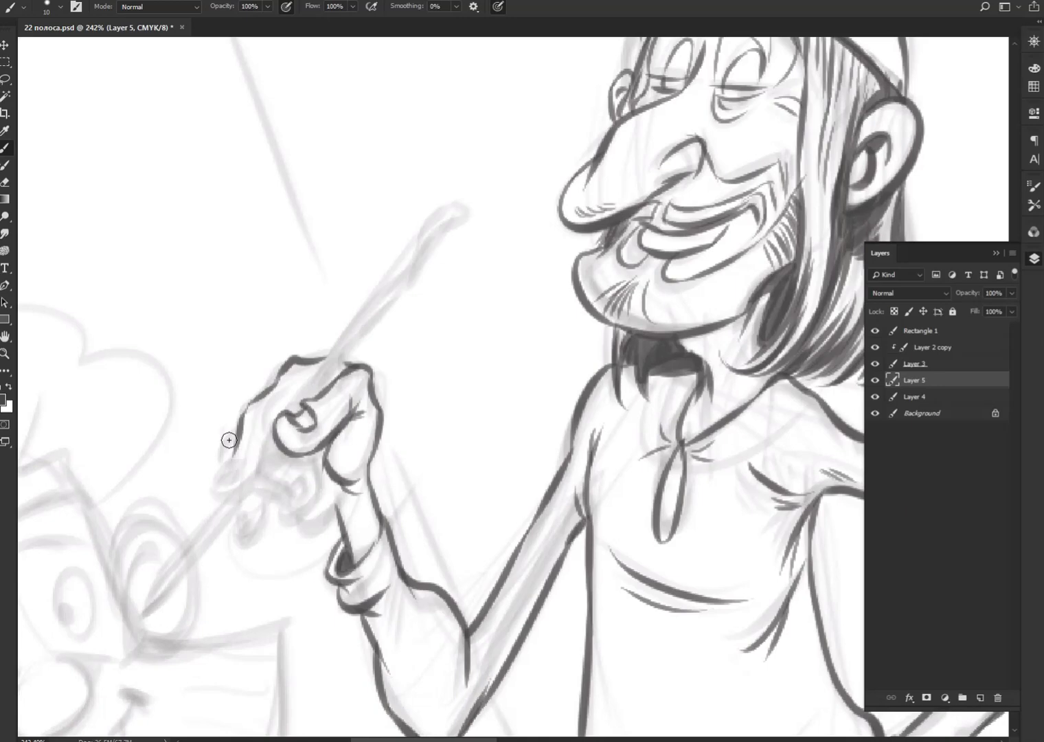
scroll(229, 439, down, 3)
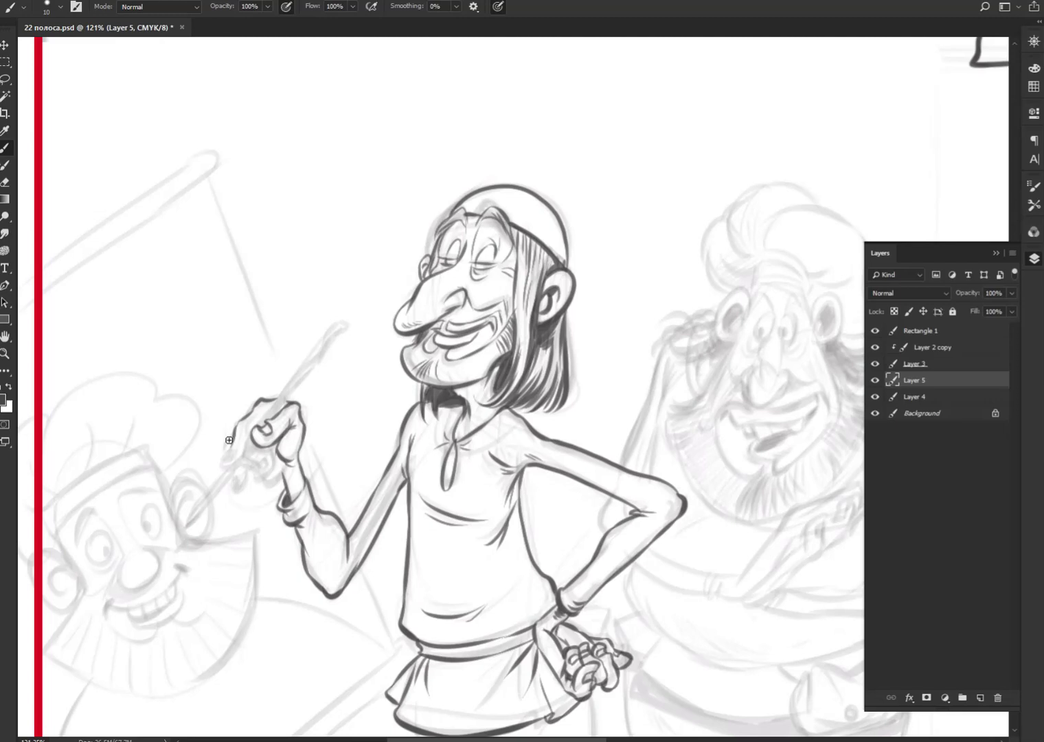
scroll(229, 440, up, 5)
scroll(229, 440, down, 3)
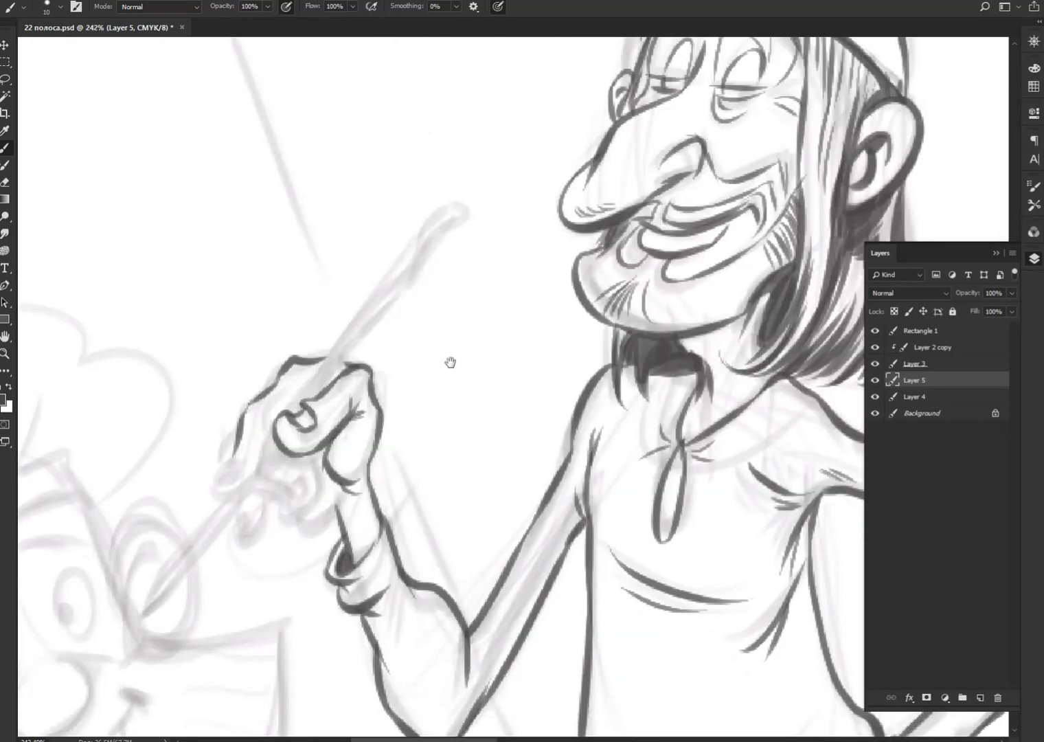
scroll(449, 362, up, 3)
Step: Ink the held brush shaft to its pointed tip, plus the gripping fingers and knuckles
mouse_move(313, 516)
mouse_down()
mouse_move(467, 323)
mouse_move(457, 357)
mouse_move(346, 501)
mouse_up()
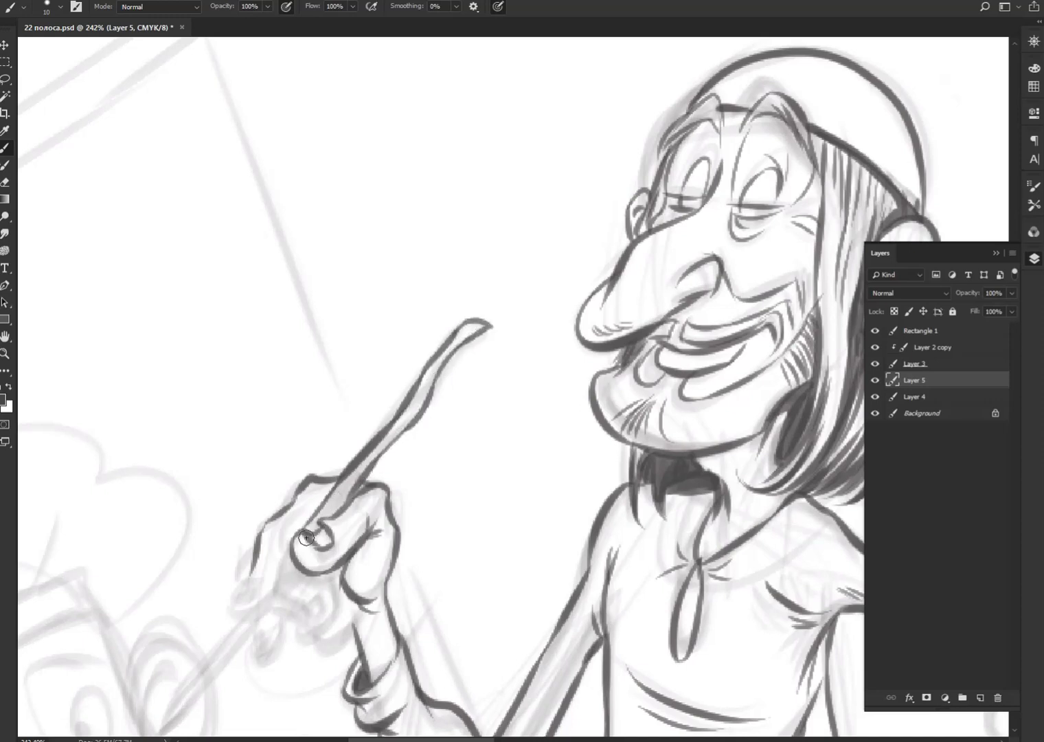
mouse_move(242, 581)
mouse_down()
mouse_move(250, 569)
mouse_move(236, 596)
mouse_move(268, 589)
mouse_move(284, 539)
mouse_move(307, 523)
mouse_move(343, 417)
mouse_move(374, 373)
mouse_up()
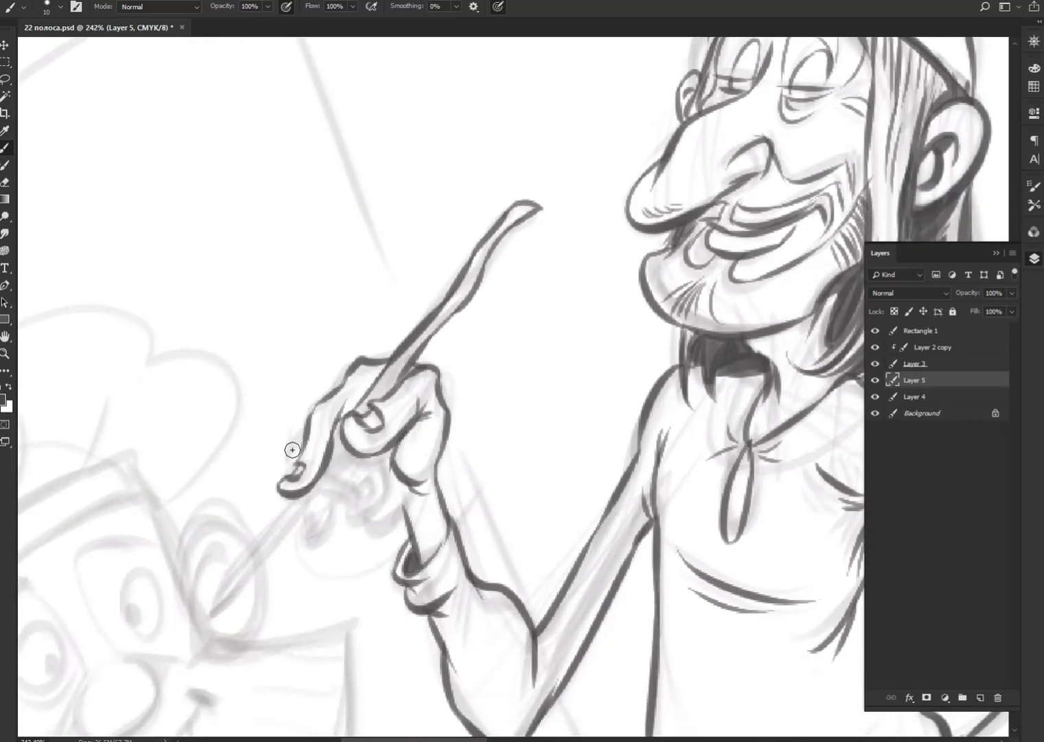
drag(292, 454, 303, 429)
mouse_move(326, 473)
mouse_down()
mouse_move(350, 490)
mouse_move(369, 479)
mouse_move(351, 496)
mouse_move(364, 510)
mouse_move(383, 485)
mouse_move(385, 502)
mouse_move(346, 433)
mouse_up()
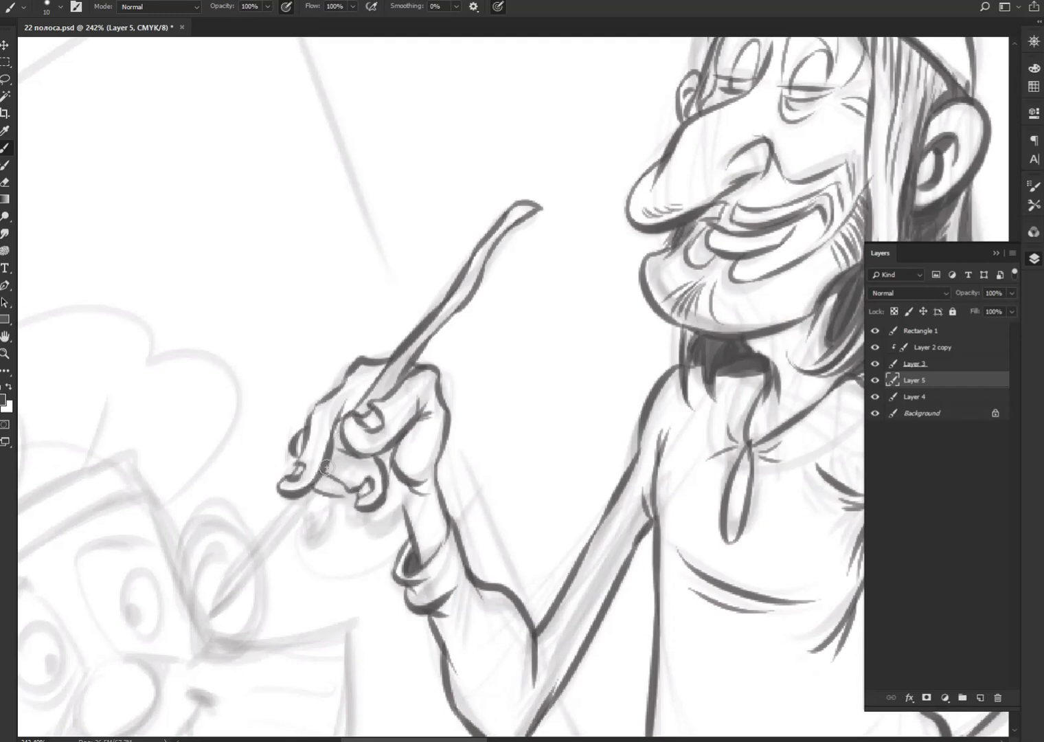
drag(326, 479, 287, 514)
mouse_move(336, 455)
mouse_down()
mouse_move(316, 489)
mouse_move(347, 445)
mouse_up()
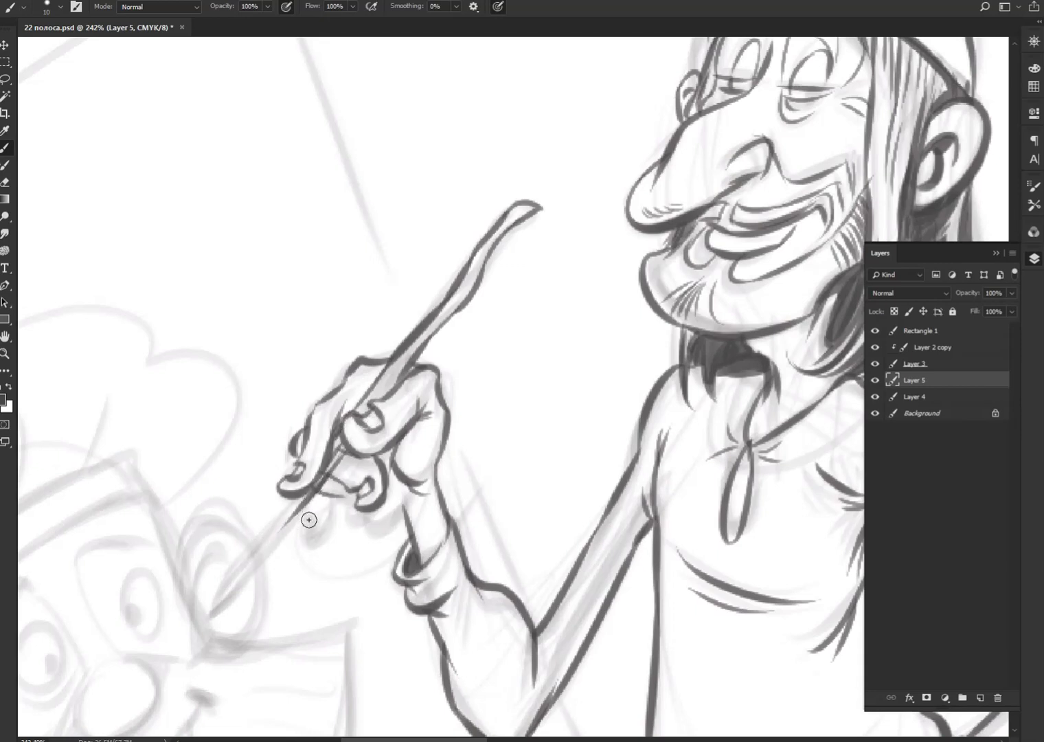
mouse_move(309, 520)
mouse_down()
mouse_move(334, 503)
mouse_move(332, 538)
mouse_move(378, 500)
mouse_move(411, 496)
mouse_up()
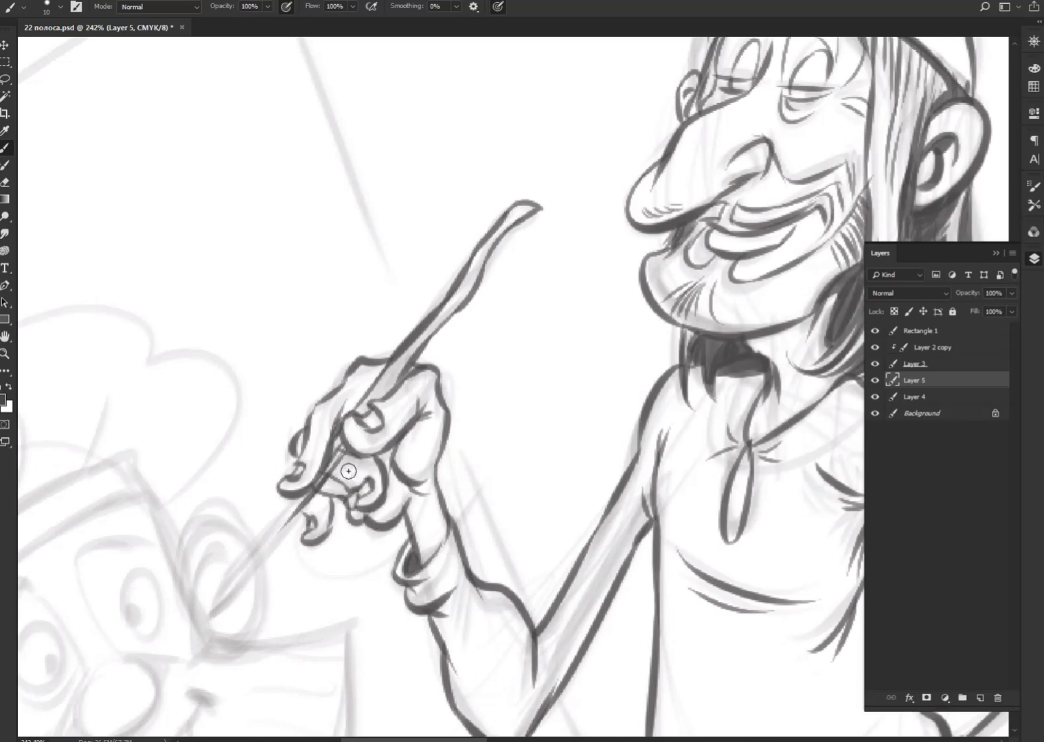
mouse_move(296, 497)
mouse_down()
mouse_move(208, 623)
mouse_move(257, 562)
mouse_move(214, 612)
mouse_up()
drag(303, 451, 294, 474)
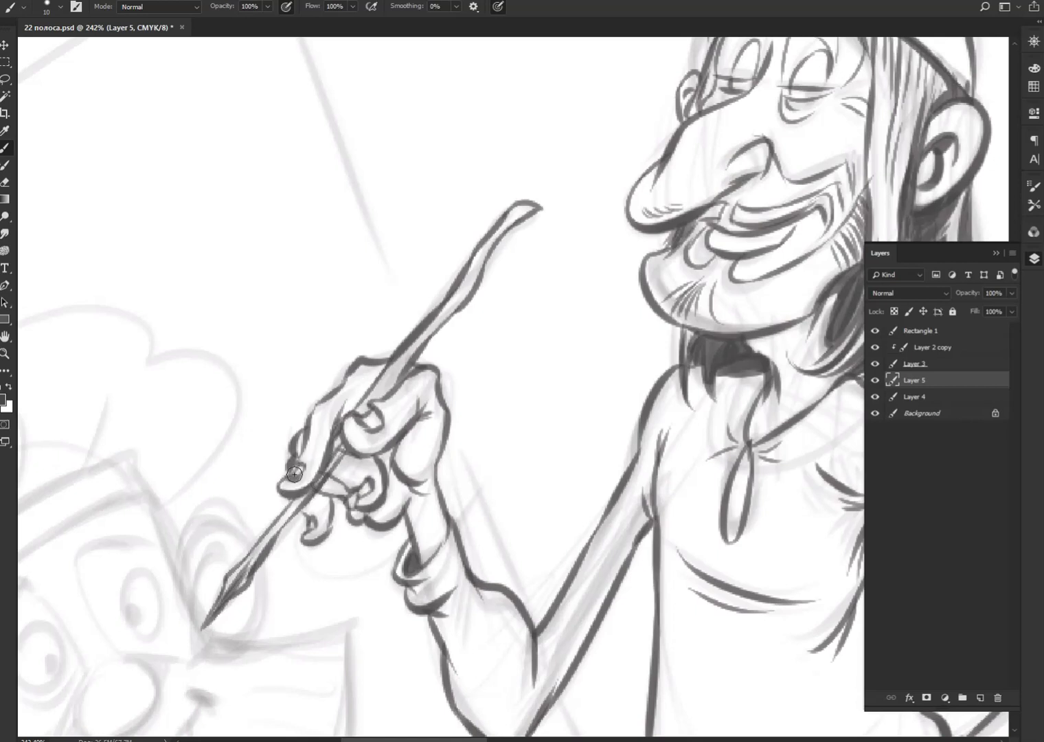
drag(344, 409, 389, 369)
Step: Hatch shading across the raised hand's wrist cuff
drag(502, 496, 494, 455)
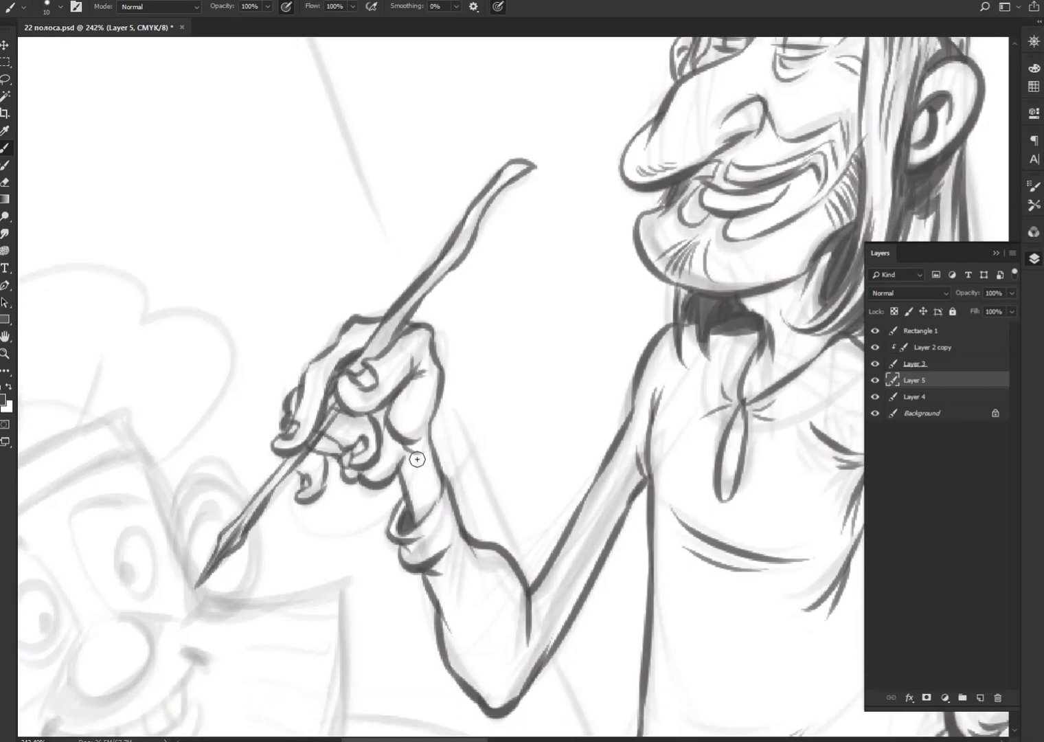
drag(404, 464, 429, 445)
mouse_move(408, 517)
mouse_down()
mouse_move(432, 504)
mouse_move(429, 481)
mouse_up()
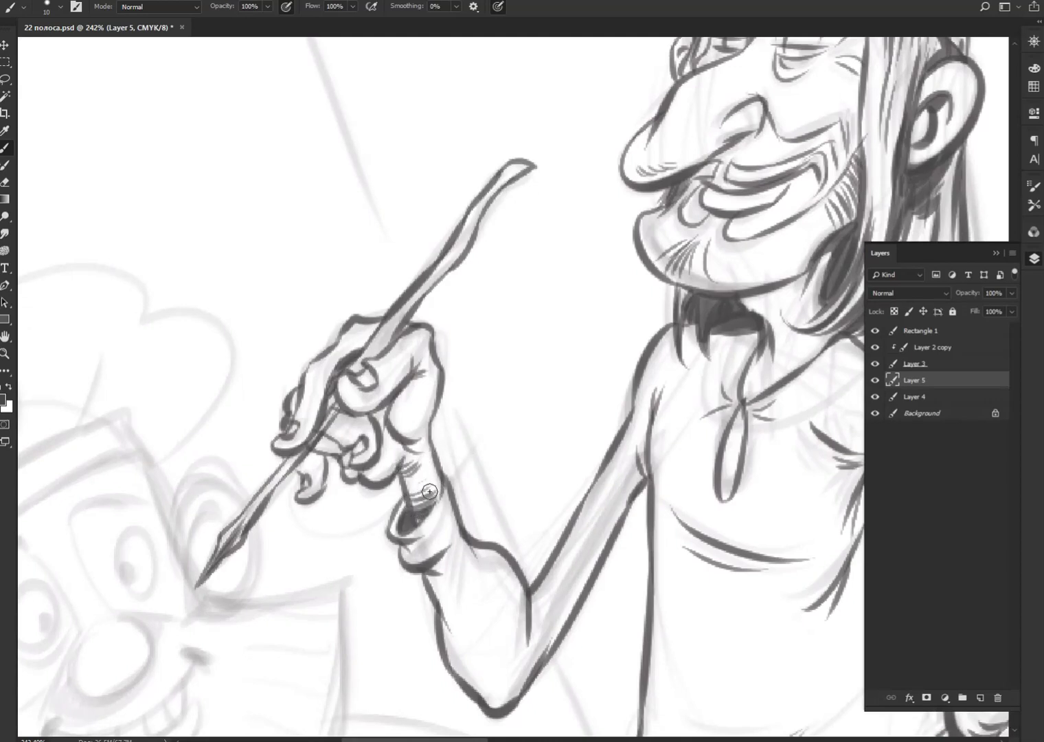
mouse_move(639, 561)
mouse_down()
mouse_move(611, 515)
mouse_move(516, 490)
mouse_up()
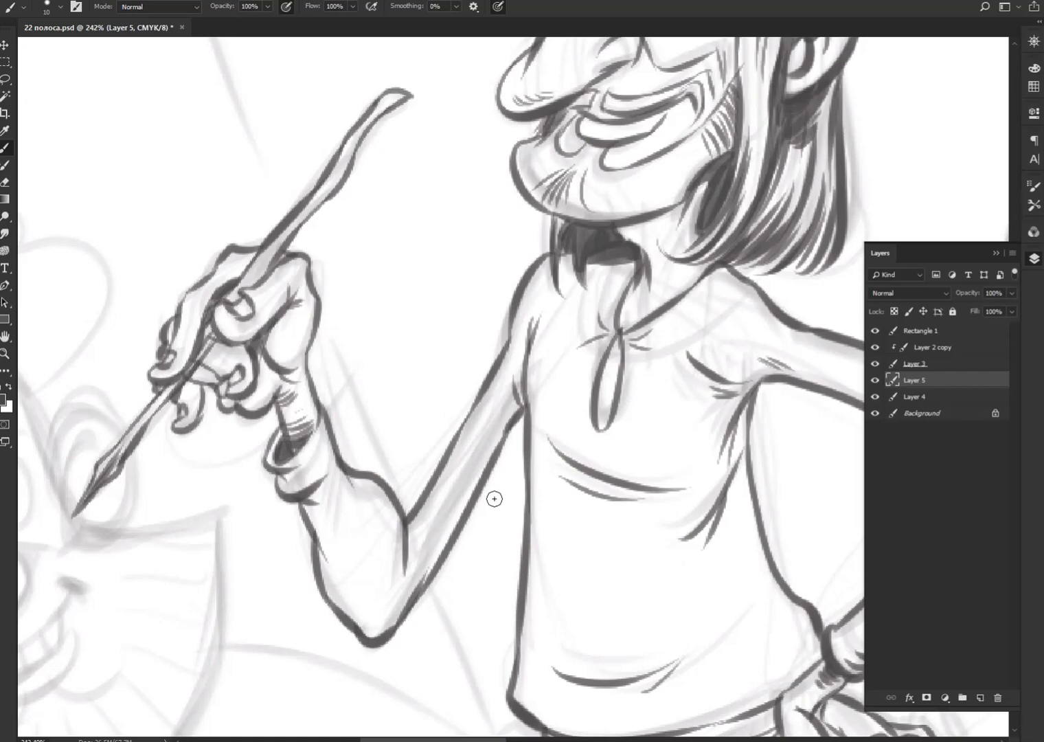
Step: Strengthen the upper-arm seam and neckline, and darken the shadow under the chin
scroll(450, 579, down, 5)
scroll(422, 392, right, 2)
scroll(422, 392, up, 5)
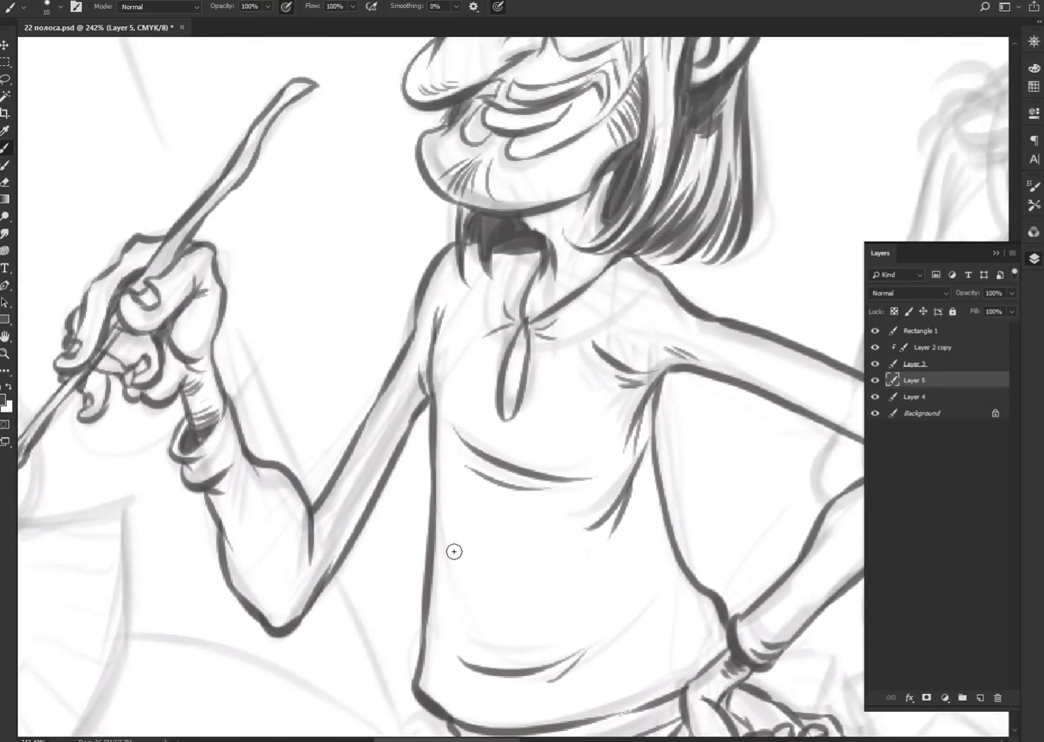
drag(430, 376, 422, 310)
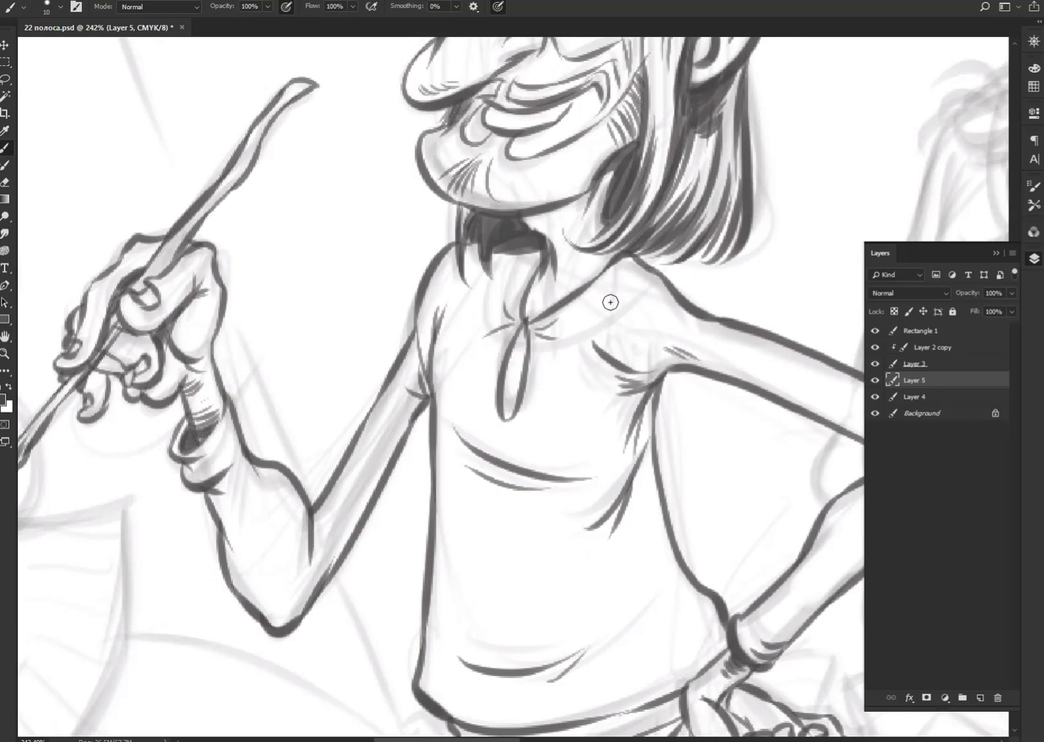
drag(581, 312, 622, 278)
drag(522, 288, 512, 251)
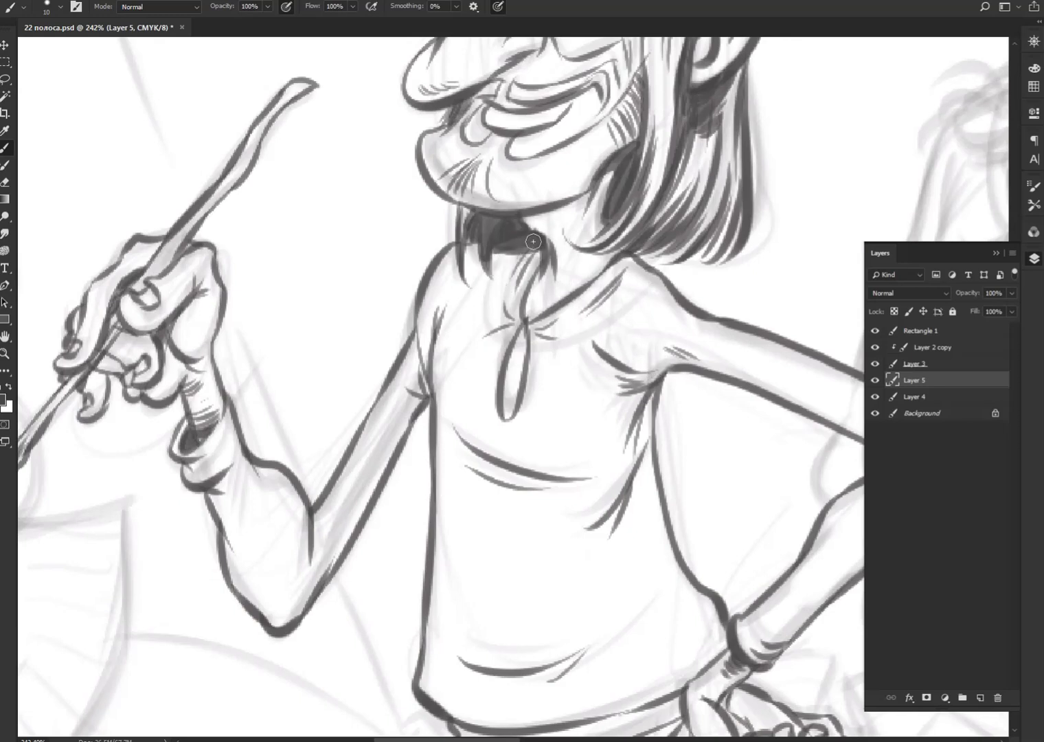
Step: Undo a stray long curved stroke and zoom in on the bearded man
scroll(656, 514, down, 10)
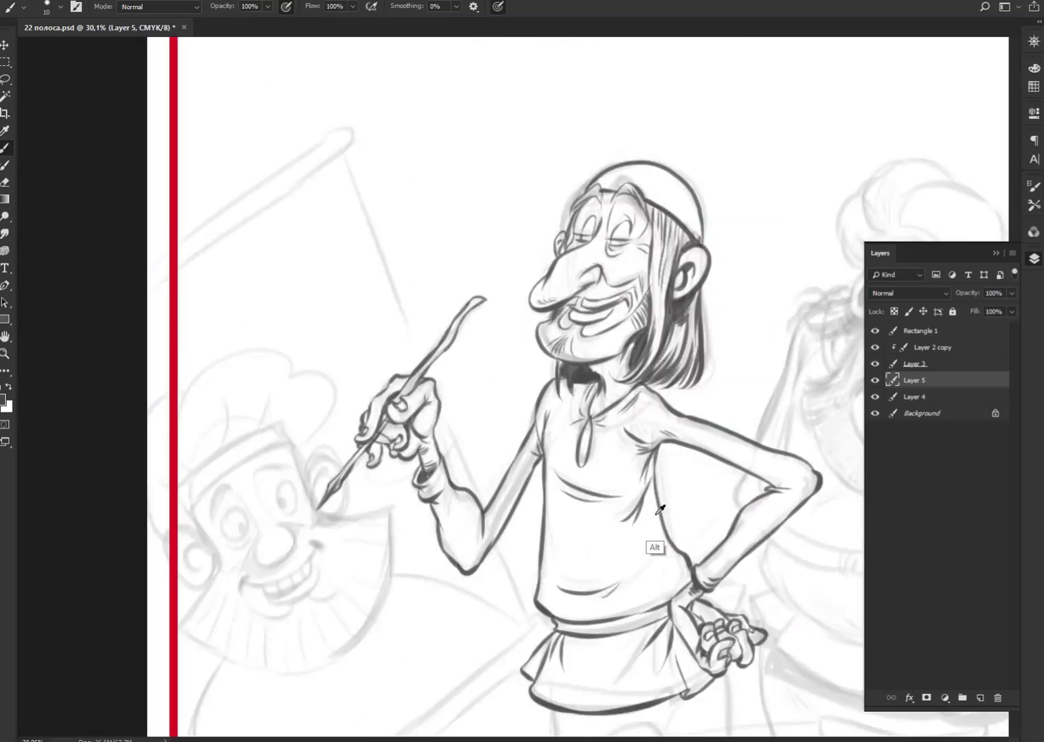
scroll(655, 516, up, 3)
scroll(655, 515, up, 3)
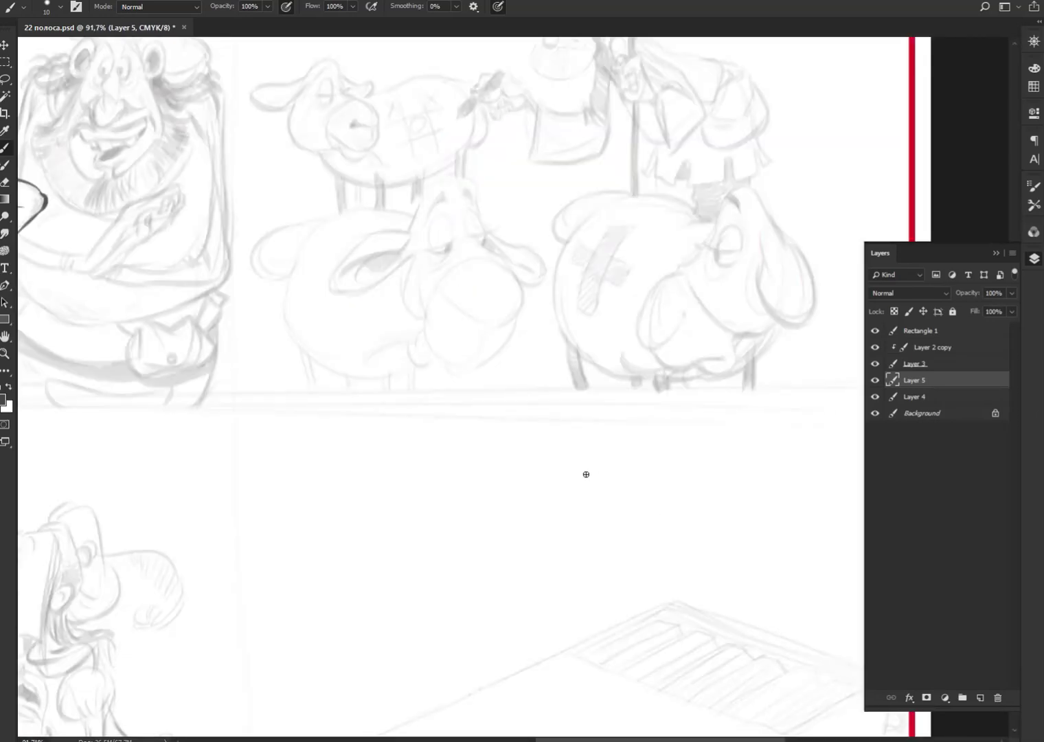
mouse_move(262, 275)
mouse_down()
mouse_move(667, 482)
mouse_move(722, 498)
mouse_up()
key(ctrl+z)
drag(257, 328, 480, 459)
scroll(633, 494, up, 2)
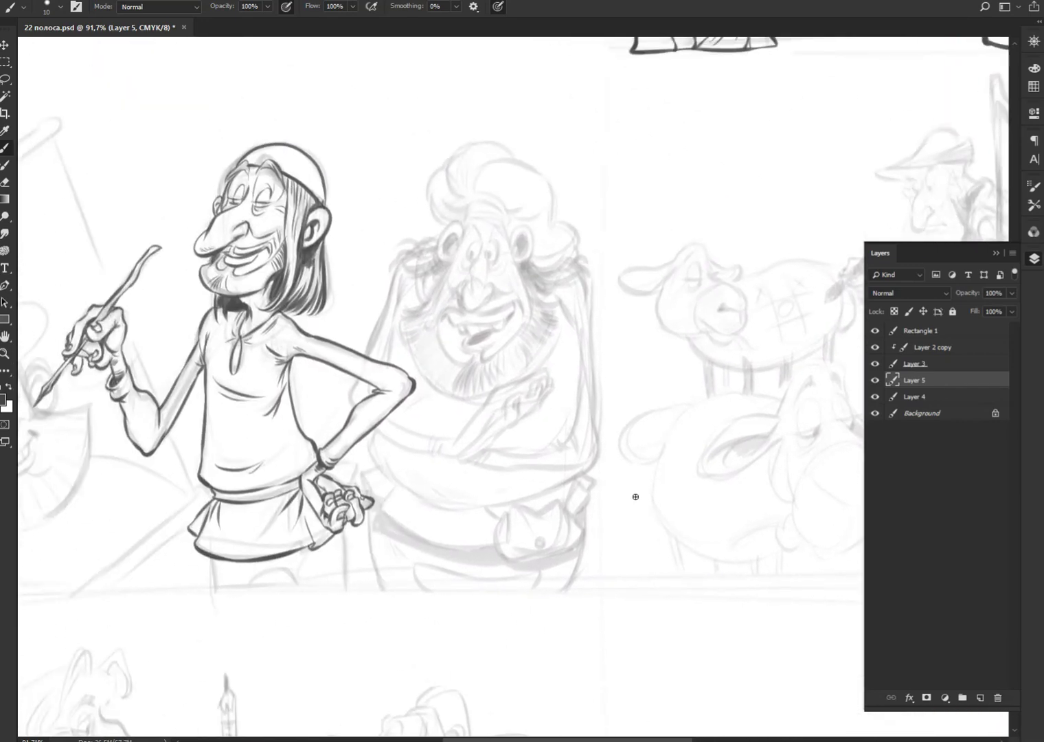
scroll(533, 434, up, 2)
Step: Ink the bearded man's left and right ears and the band of his headgear
mouse_move(358, 365)
mouse_down()
mouse_move(420, 500)
mouse_move(418, 599)
mouse_up()
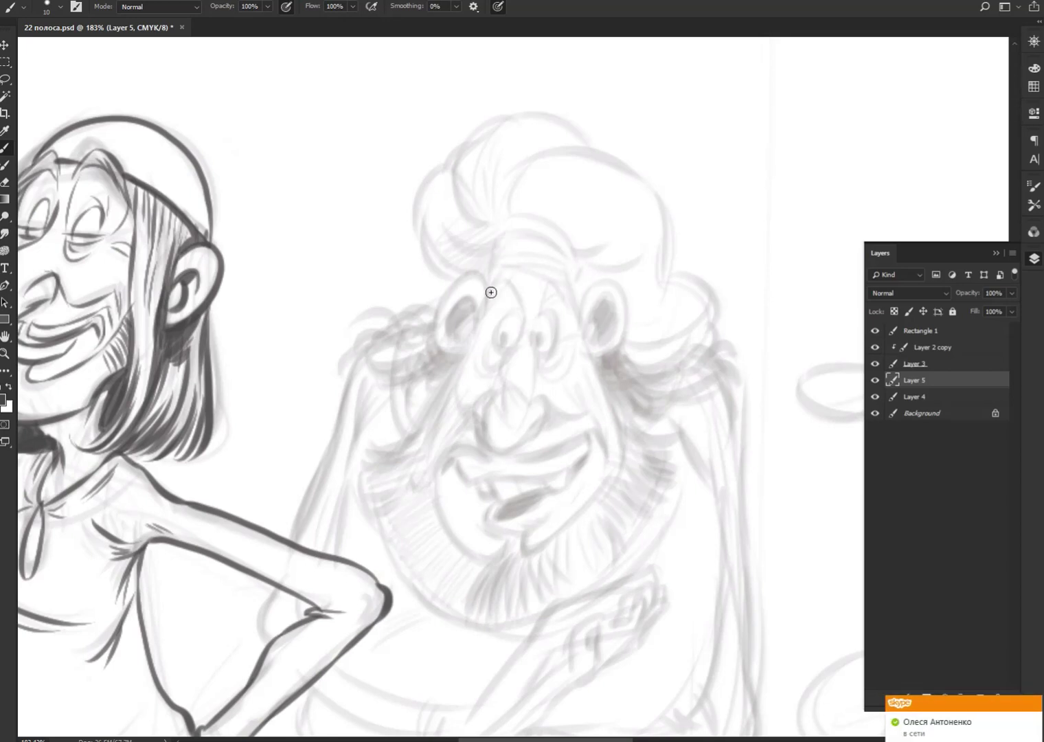
mouse_move(495, 272)
mouse_down()
mouse_move(482, 296)
mouse_move(445, 290)
mouse_move(433, 310)
mouse_move(475, 318)
mouse_move(456, 330)
mouse_move(461, 337)
mouse_up()
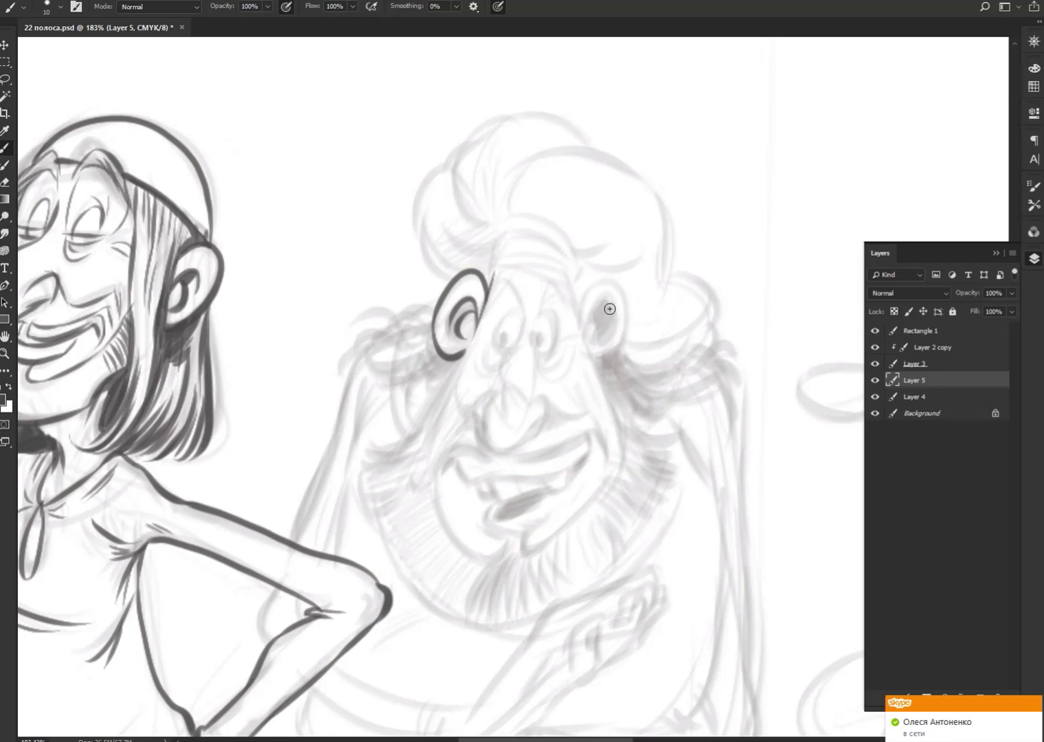
mouse_move(582, 308)
mouse_down()
mouse_move(618, 328)
mouse_move(589, 354)
mouse_move(588, 328)
mouse_move(598, 340)
mouse_move(571, 284)
mouse_move(488, 272)
mouse_move(494, 248)
mouse_up()
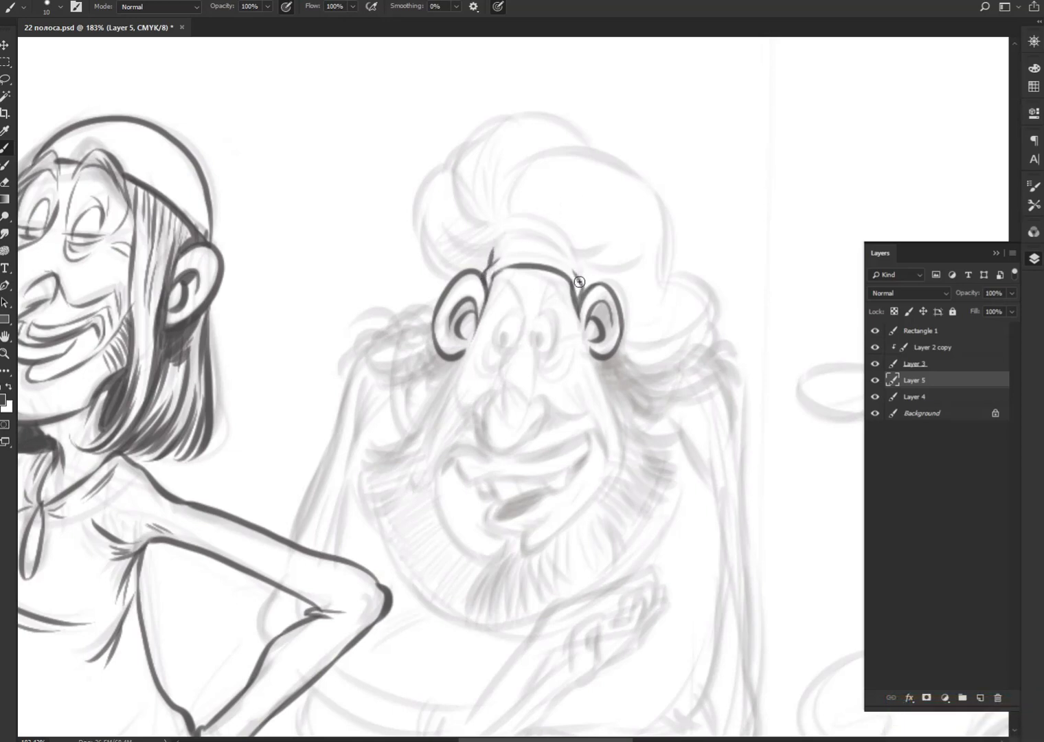
mouse_move(586, 258)
mouse_down()
mouse_move(532, 231)
mouse_move(496, 242)
mouse_move(621, 259)
mouse_move(628, 248)
mouse_move(595, 219)
mouse_up()
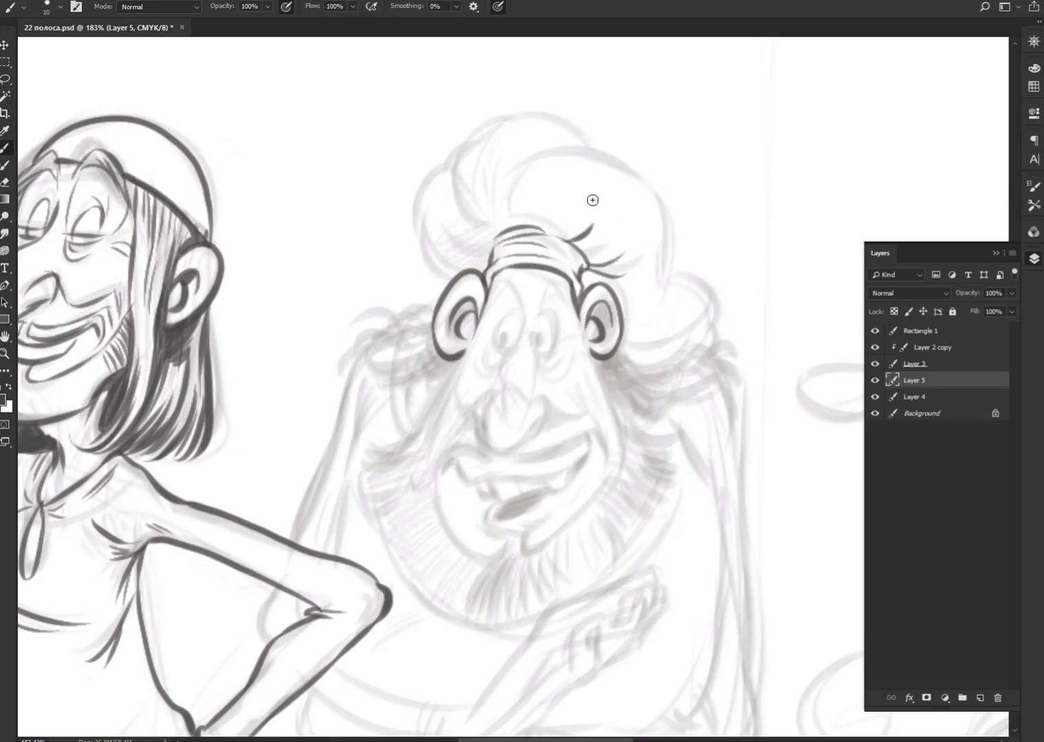
Step: Ink the curly hair strands around the headband, then the left cheek and nose contour
mouse_move(492, 246)
mouse_down()
mouse_move(453, 235)
mouse_move(470, 256)
mouse_move(440, 156)
mouse_up()
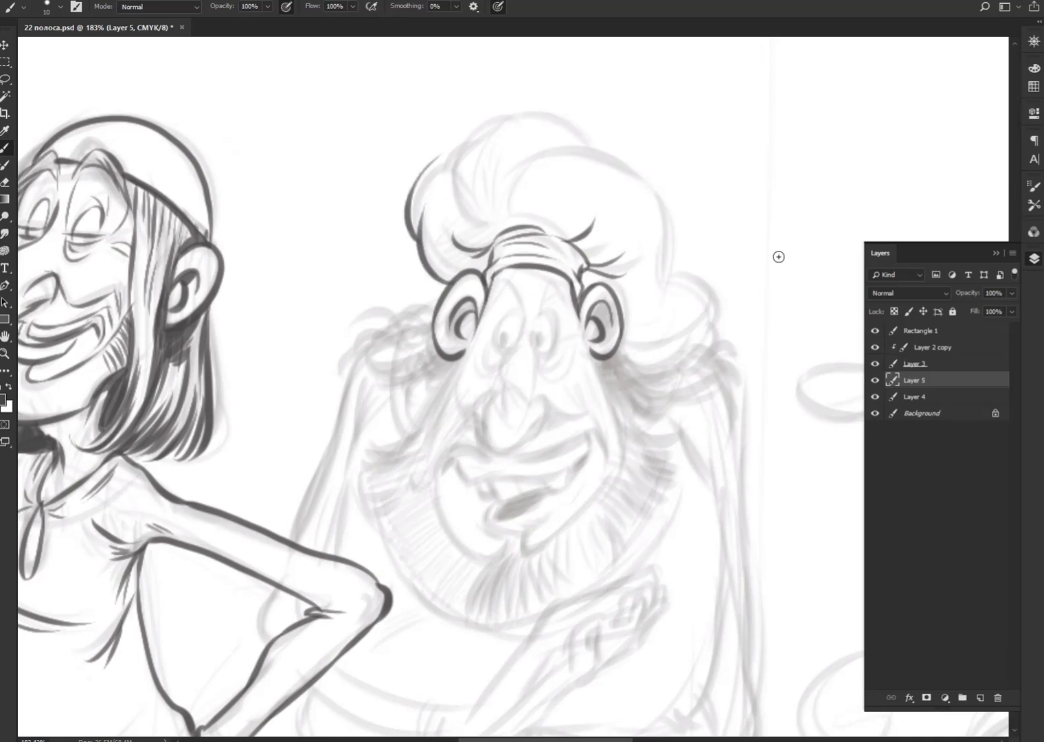
mouse_move(710, 337)
mouse_down()
mouse_move(543, 148)
mouse_move(595, 145)
mouse_move(552, 112)
mouse_move(446, 182)
mouse_move(442, 157)
mouse_move(432, 207)
mouse_up()
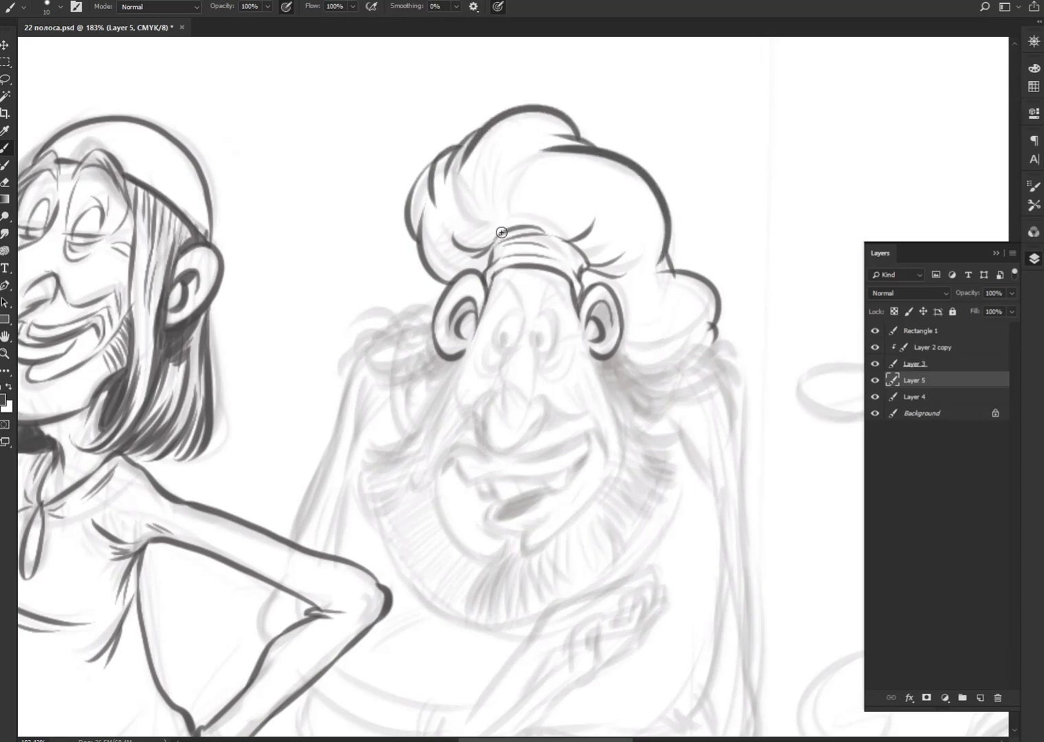
mouse_move(502, 232)
mouse_down()
mouse_move(470, 218)
mouse_move(484, 203)
mouse_up()
drag(540, 227, 546, 144)
drag(530, 225, 496, 194)
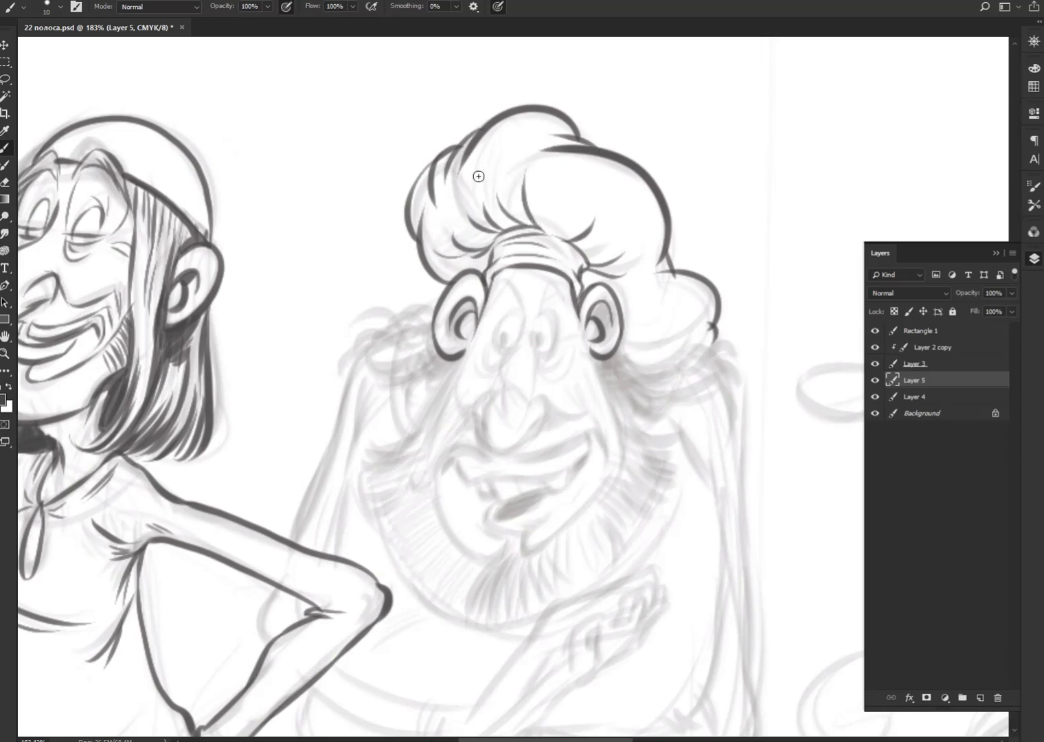
mouse_move(494, 137)
mouse_down()
mouse_move(468, 186)
mouse_move(496, 156)
mouse_up()
drag(620, 239, 599, 223)
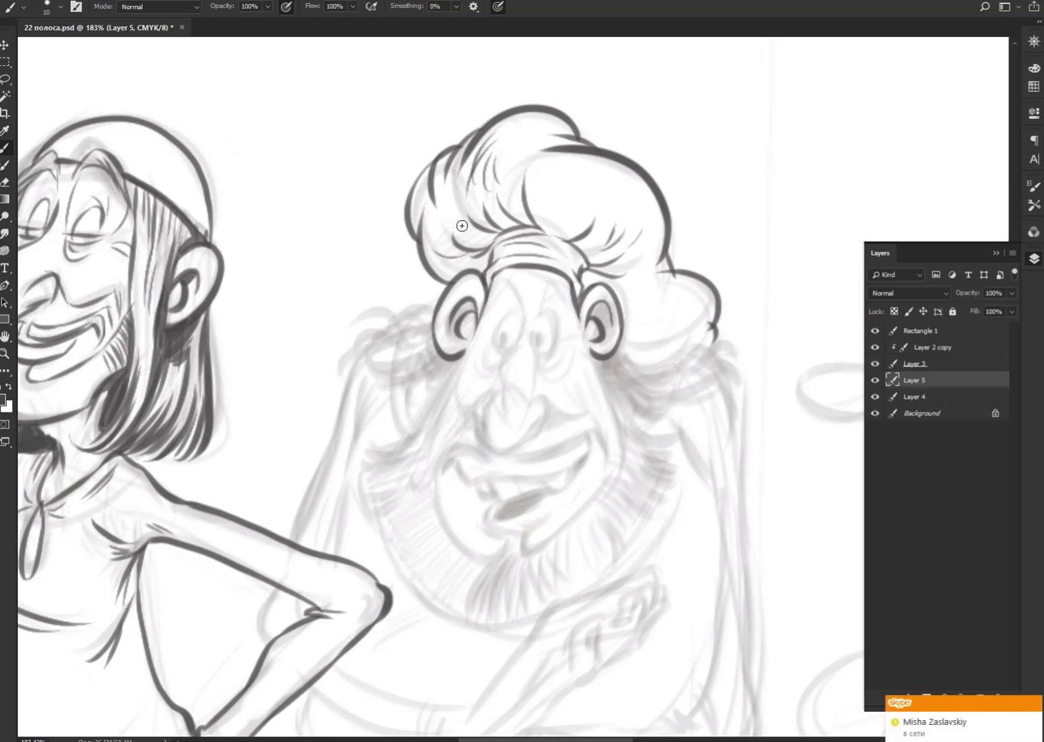
mouse_move(443, 242)
mouse_down()
mouse_move(427, 216)
mouse_move(431, 231)
mouse_up()
mouse_move(663, 323)
mouse_down()
mouse_move(636, 317)
mouse_move(684, 372)
mouse_move(730, 345)
mouse_move(738, 368)
mouse_move(622, 369)
mouse_move(614, 415)
mouse_up()
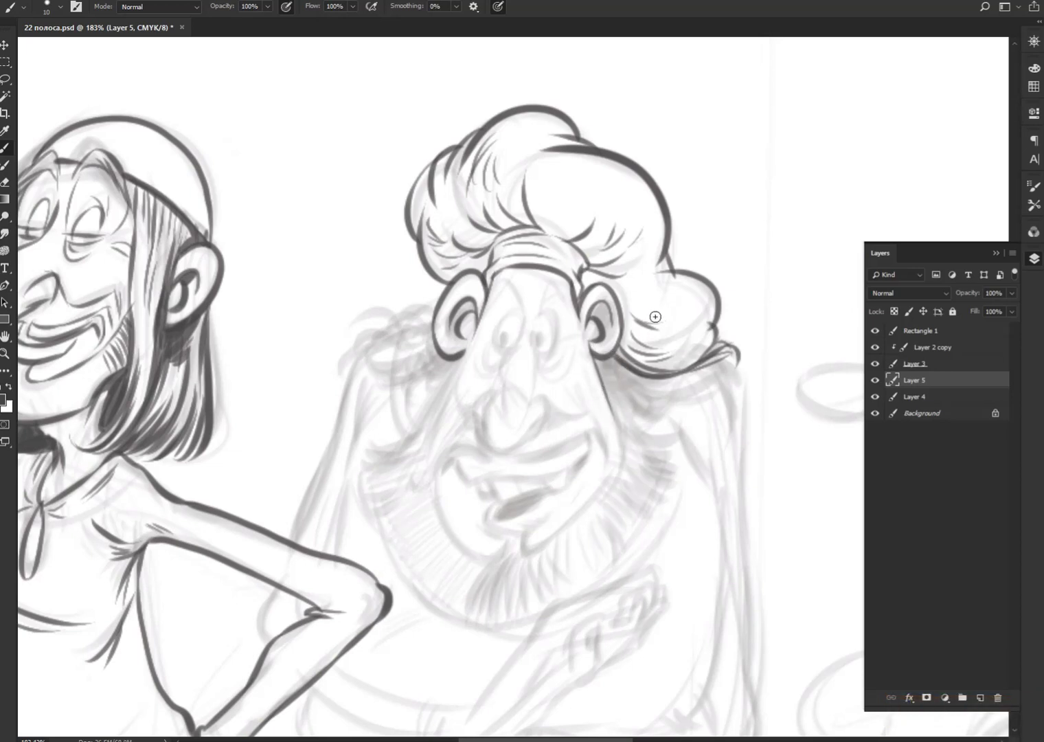
drag(464, 353, 440, 420)
mouse_move(516, 346)
mouse_down()
mouse_move(495, 385)
mouse_move(528, 443)
mouse_move(538, 393)
mouse_move(478, 401)
mouse_move(485, 426)
mouse_up()
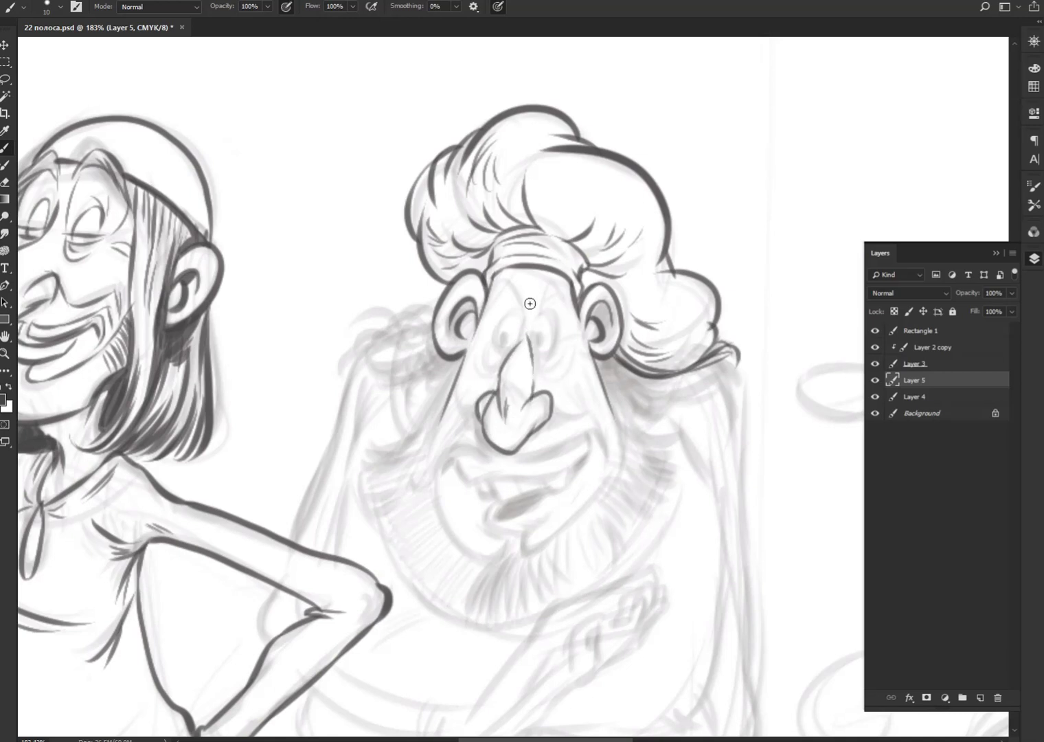
Step: Ink the nose bridge, eye bags, eyelid, brow and forehead lines, and eye wrinkles
mouse_move(527, 314)
mouse_down()
mouse_move(515, 350)
mouse_move(553, 329)
mouse_move(515, 330)
mouse_move(504, 382)
mouse_up()
mouse_move(533, 356)
mouse_down()
mouse_move(563, 375)
mouse_move(564, 354)
mouse_up()
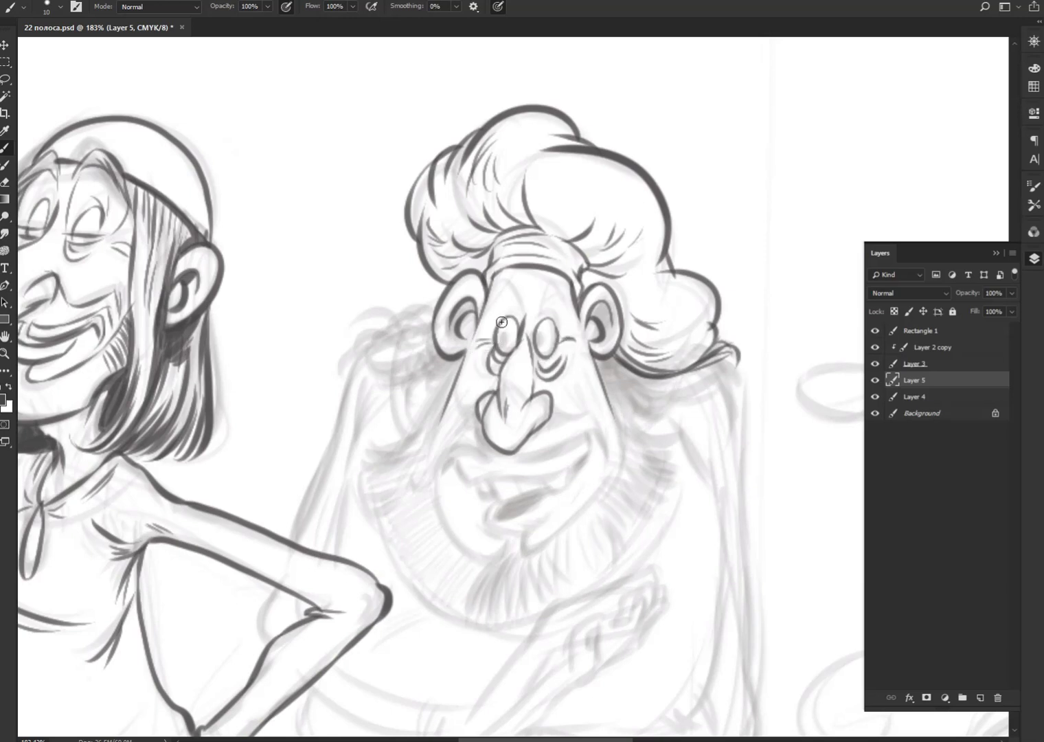
drag(496, 322, 558, 314)
drag(496, 297, 526, 279)
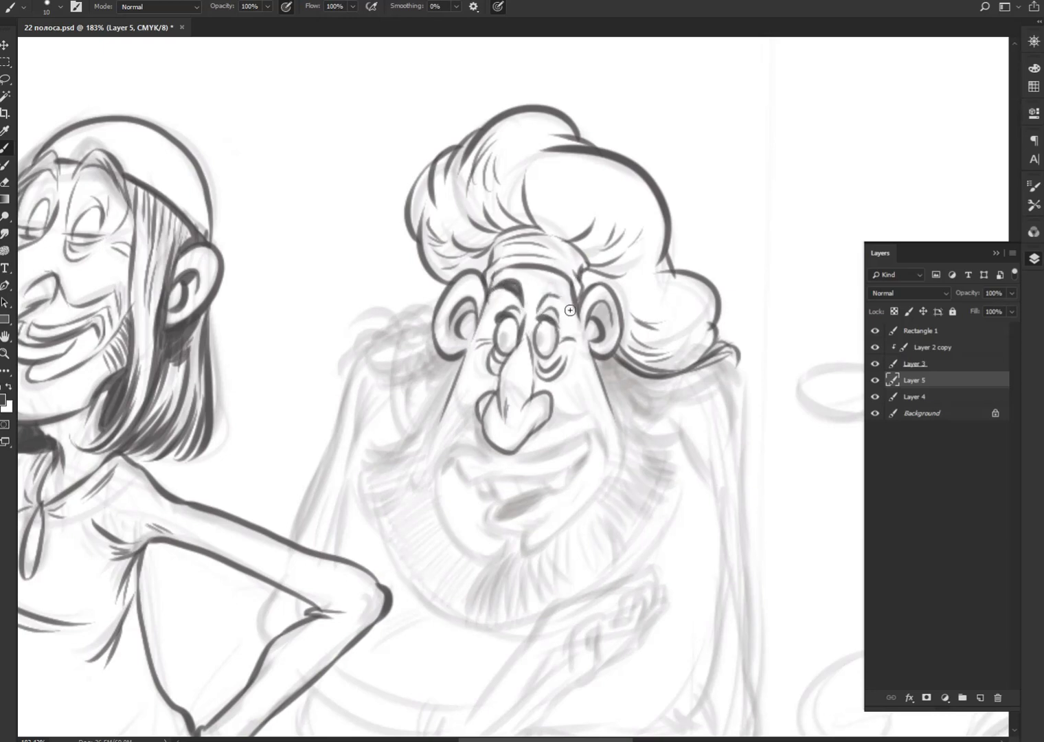
mouse_move(570, 308)
mouse_down()
mouse_move(547, 290)
mouse_move(531, 304)
mouse_up()
drag(555, 358, 563, 344)
mouse_move(490, 336)
mouse_down()
mouse_move(479, 341)
mouse_move(495, 386)
mouse_up()
Step: Add nose-side wrinkles, cheek creases, the mouth corner and the upper teeth
mouse_move(566, 389)
mouse_down()
mouse_move(529, 385)
mouse_move(514, 421)
mouse_move(527, 412)
mouse_move(612, 442)
mouse_up()
drag(489, 389, 455, 418)
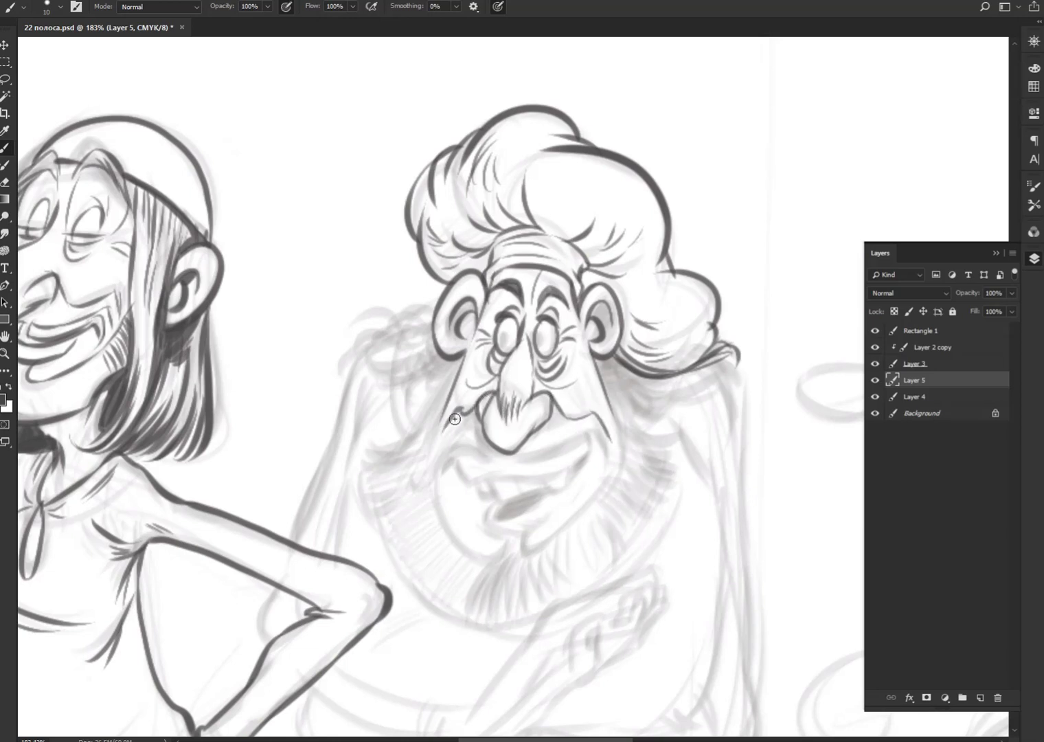
mouse_move(444, 475)
mouse_down()
mouse_move(454, 464)
mouse_move(465, 480)
mouse_move(591, 445)
mouse_move(570, 464)
mouse_up()
mouse_move(472, 481)
mouse_down()
mouse_move(500, 501)
mouse_move(579, 471)
mouse_up()
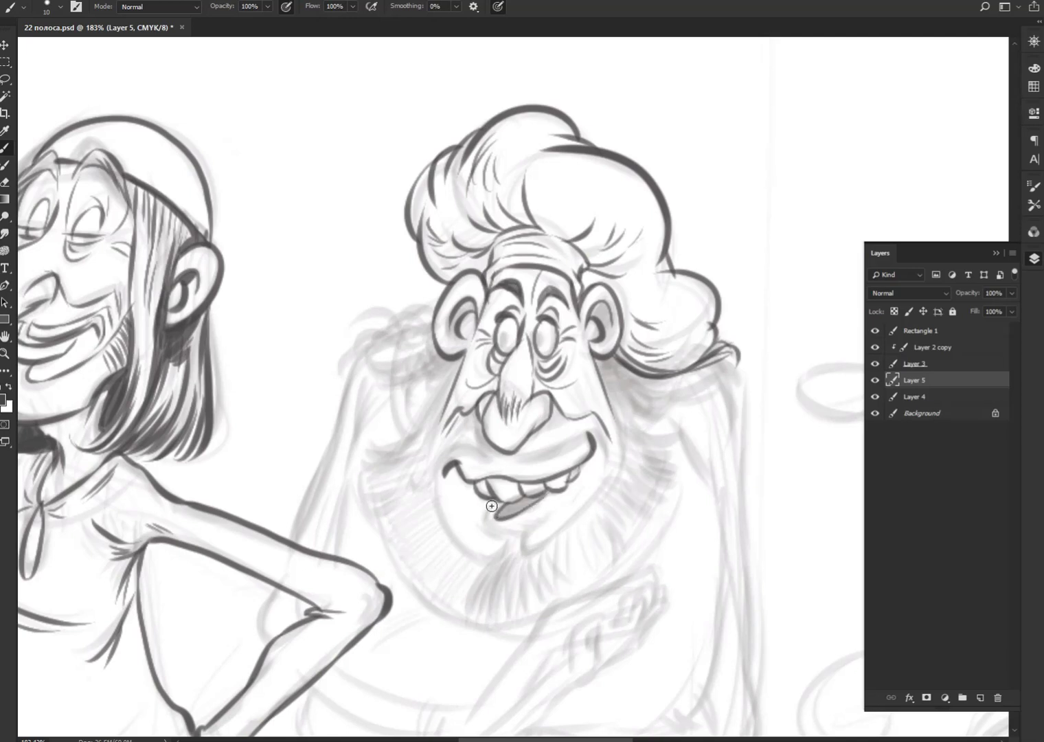
Step: Ink the lower lip, chin curve, both cheek contours and upper lip, then begin left-shoulder hair
mouse_move(478, 512)
mouse_down()
mouse_move(514, 534)
mouse_move(547, 515)
mouse_up()
drag(489, 557, 434, 496)
mouse_move(528, 533)
mouse_down()
mouse_move(523, 554)
mouse_move(611, 482)
mouse_up()
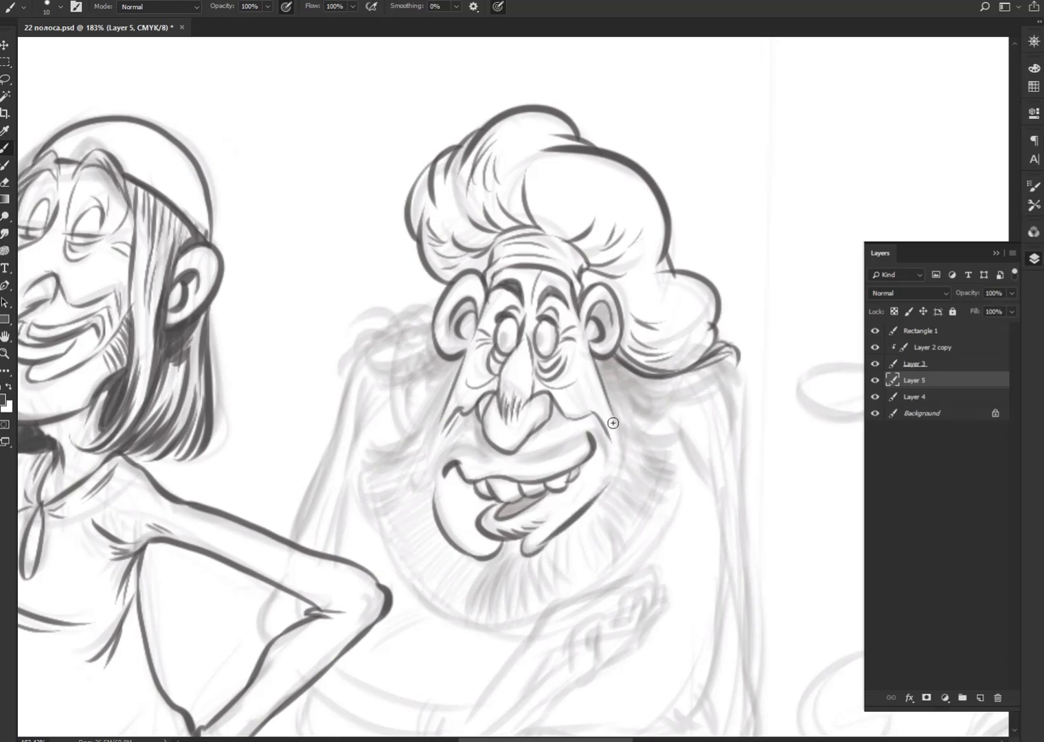
mouse_move(610, 405)
mouse_down()
mouse_move(620, 476)
mouse_move(608, 475)
mouse_up()
mouse_move(519, 458)
mouse_down()
mouse_move(585, 431)
mouse_move(517, 461)
mouse_move(555, 452)
mouse_up()
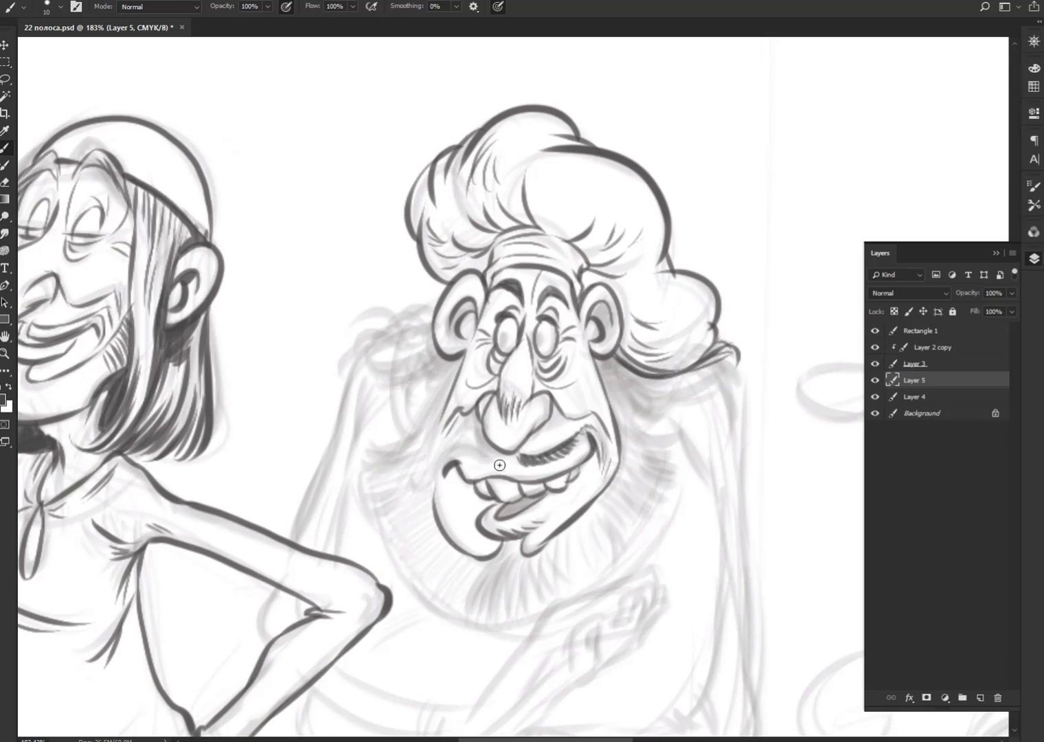
drag(489, 453, 470, 459)
mouse_move(446, 424)
mouse_down()
mouse_move(424, 463)
mouse_move(432, 475)
mouse_up()
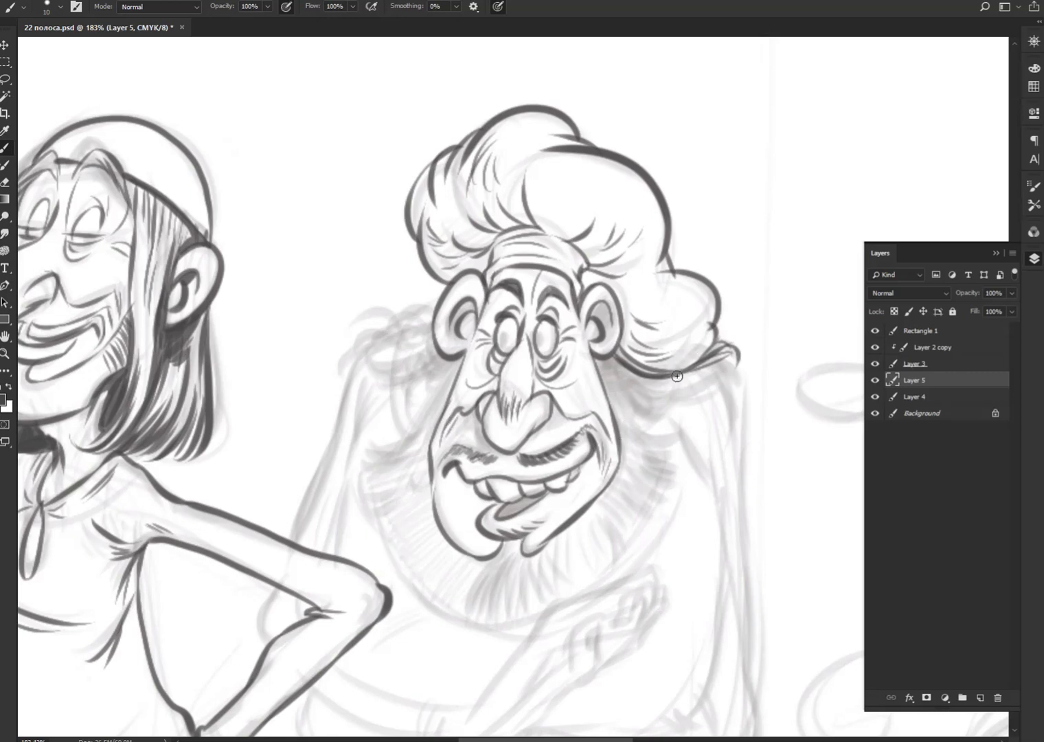
mouse_move(444, 362)
mouse_down()
mouse_move(368, 390)
mouse_move(373, 368)
mouse_move(407, 358)
mouse_move(362, 370)
mouse_move(341, 380)
mouse_move(344, 392)
mouse_move(387, 338)
mouse_move(426, 336)
mouse_move(385, 351)
mouse_up()
Step: Ink hair strands along the left shoulder curl and across the right shoulder
mouse_move(437, 313)
mouse_down()
mouse_move(386, 337)
mouse_move(342, 338)
mouse_move(415, 296)
mouse_move(398, 315)
mouse_move(412, 315)
mouse_up()
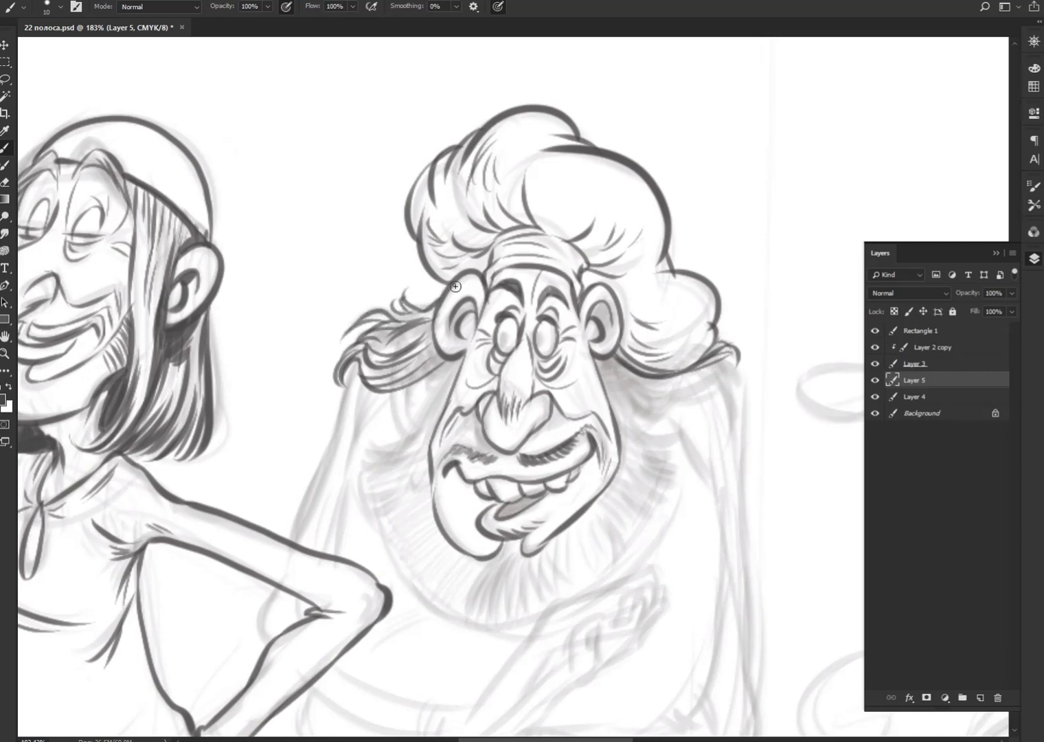
mouse_move(439, 357)
mouse_down()
mouse_move(407, 389)
mouse_move(421, 378)
mouse_up()
drag(437, 322, 386, 354)
mouse_move(604, 363)
mouse_down()
mouse_move(687, 389)
mouse_move(697, 364)
mouse_move(766, 352)
mouse_move(776, 387)
mouse_move(765, 395)
mouse_move(789, 396)
mouse_move(709, 375)
mouse_move(693, 383)
mouse_up()
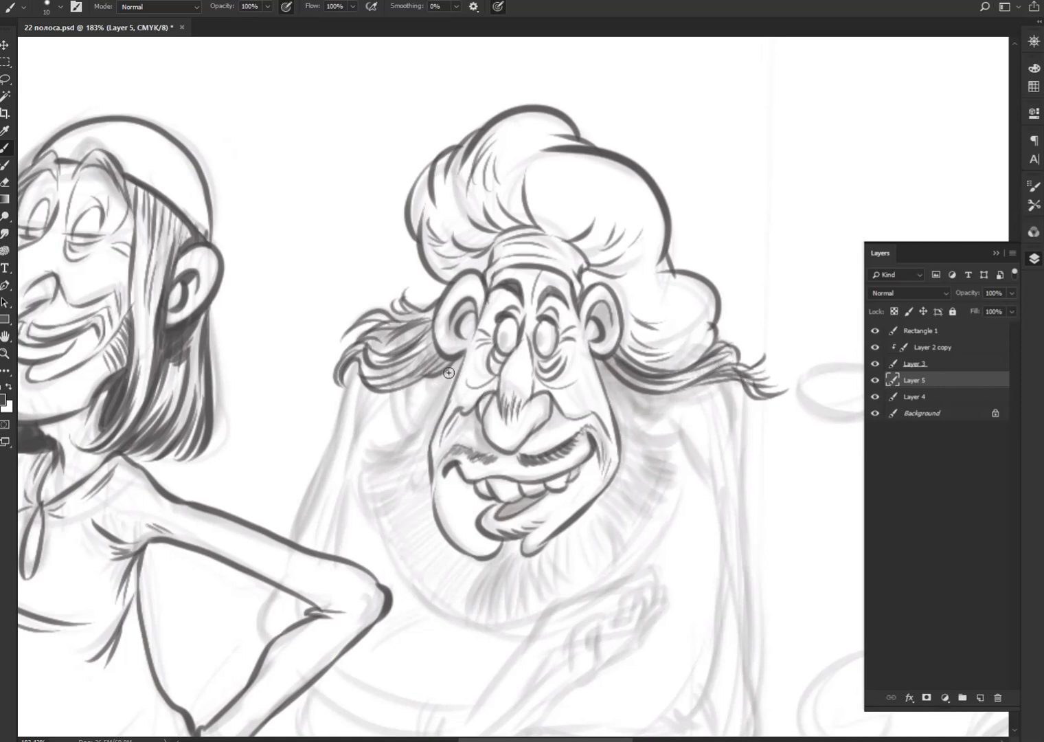
mouse_move(412, 431)
mouse_down()
mouse_move(378, 443)
mouse_move(362, 472)
mouse_move(394, 466)
mouse_move(364, 505)
mouse_up()
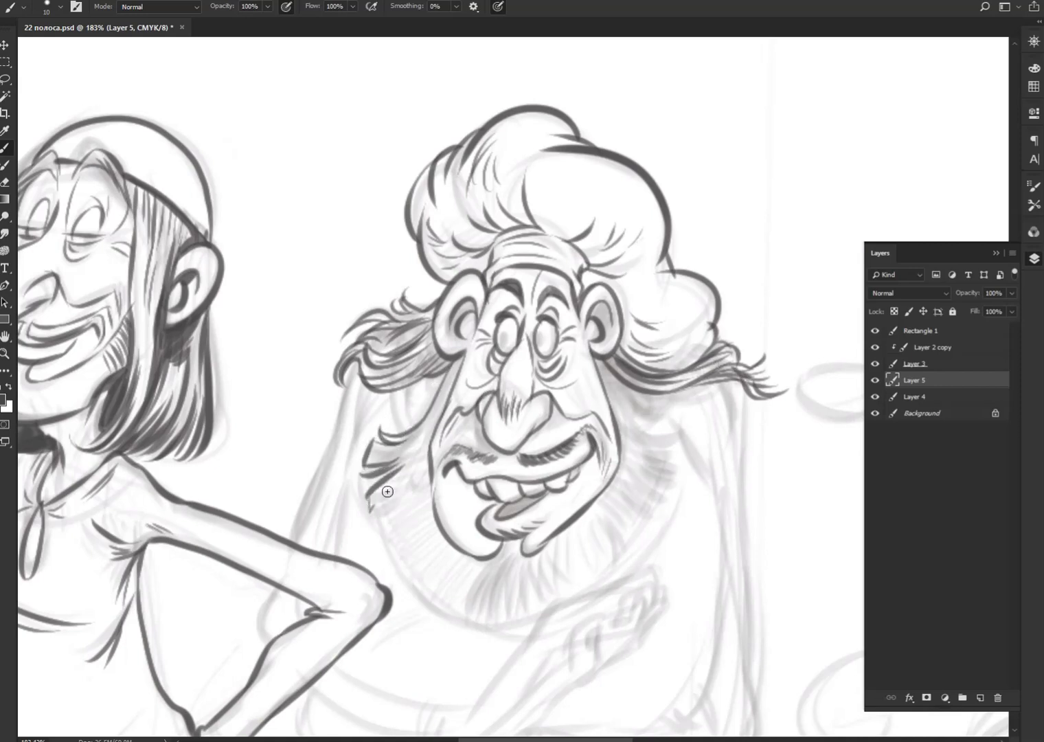
Step: Hatch both shoulders and start beard hatching below the chin and on the right
mouse_move(403, 465)
mouse_down()
mouse_move(373, 496)
mouse_move(376, 535)
mouse_up()
mouse_move(609, 376)
mouse_down()
mouse_move(641, 416)
mouse_move(685, 435)
mouse_move(670, 457)
mouse_move(681, 450)
mouse_move(674, 485)
mouse_up()
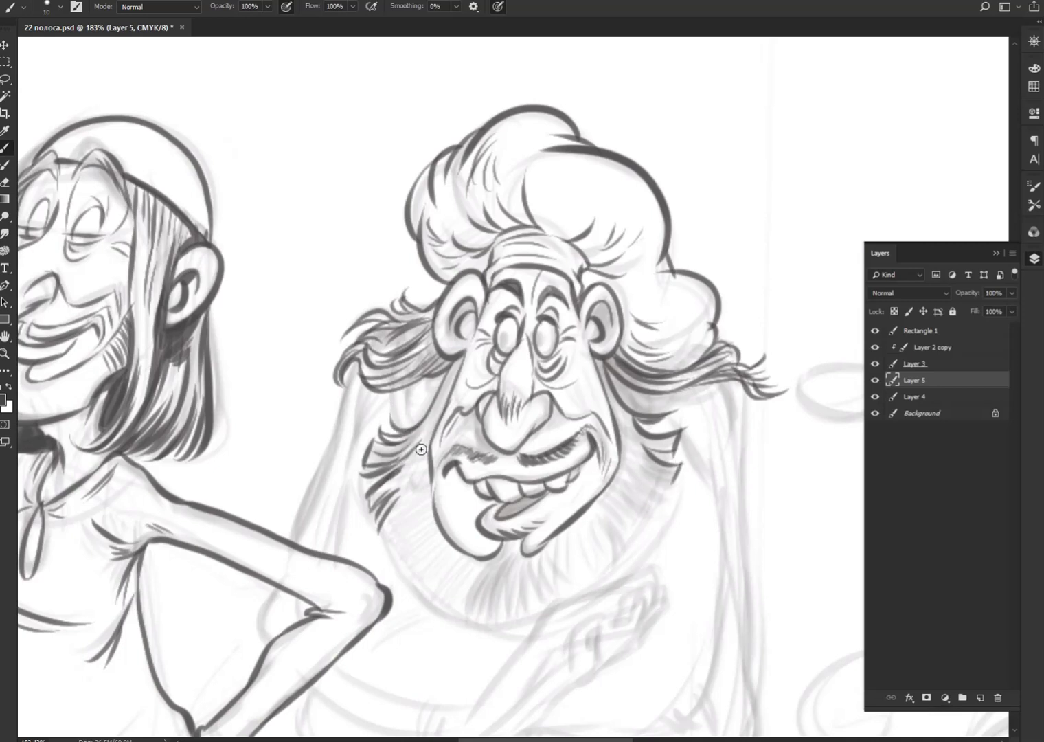
mouse_move(421, 442)
mouse_down()
mouse_move(379, 493)
mouse_move(363, 496)
mouse_move(380, 552)
mouse_move(384, 543)
mouse_up()
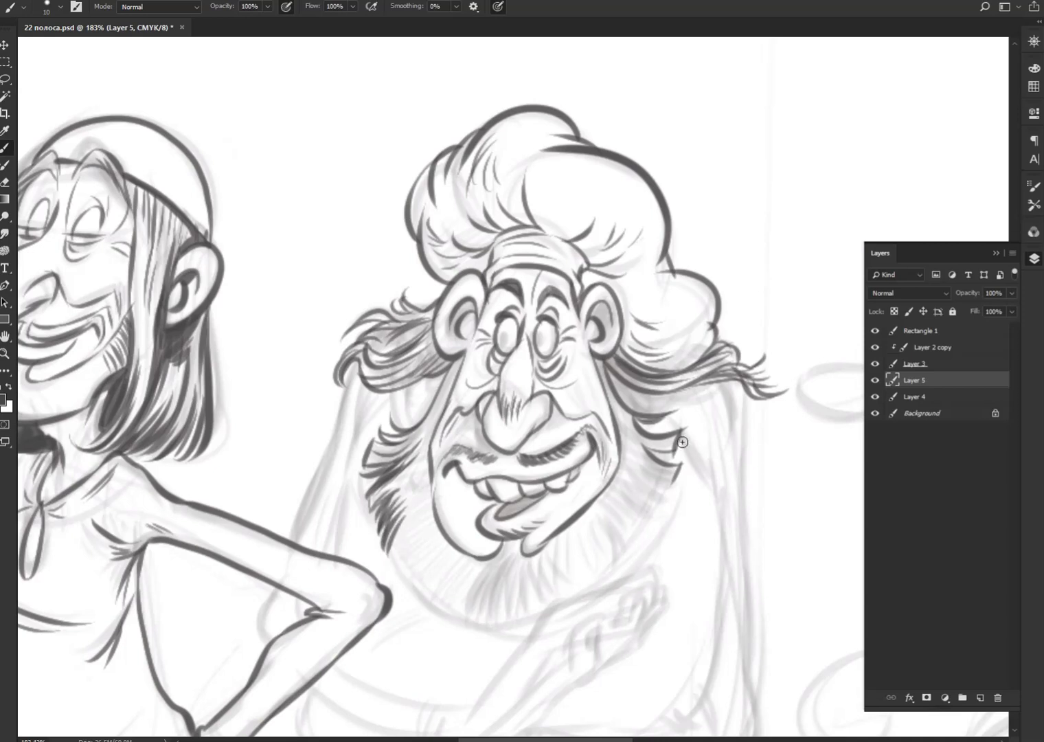
drag(681, 472, 659, 489)
mouse_move(639, 484)
mouse_down()
mouse_move(659, 522)
mouse_move(639, 539)
mouse_up()
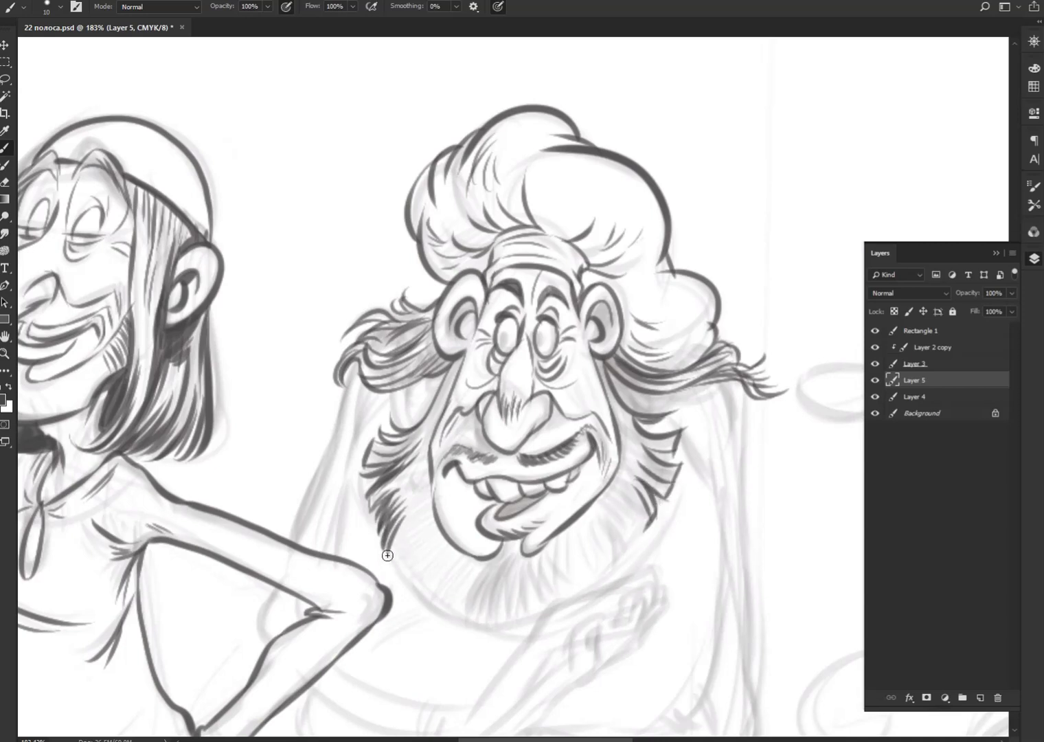
mouse_move(391, 550)
mouse_down()
mouse_move(413, 590)
mouse_move(481, 626)
mouse_move(501, 566)
mouse_move(495, 626)
mouse_move(509, 629)
mouse_move(514, 584)
mouse_up()
drag(511, 627, 519, 597)
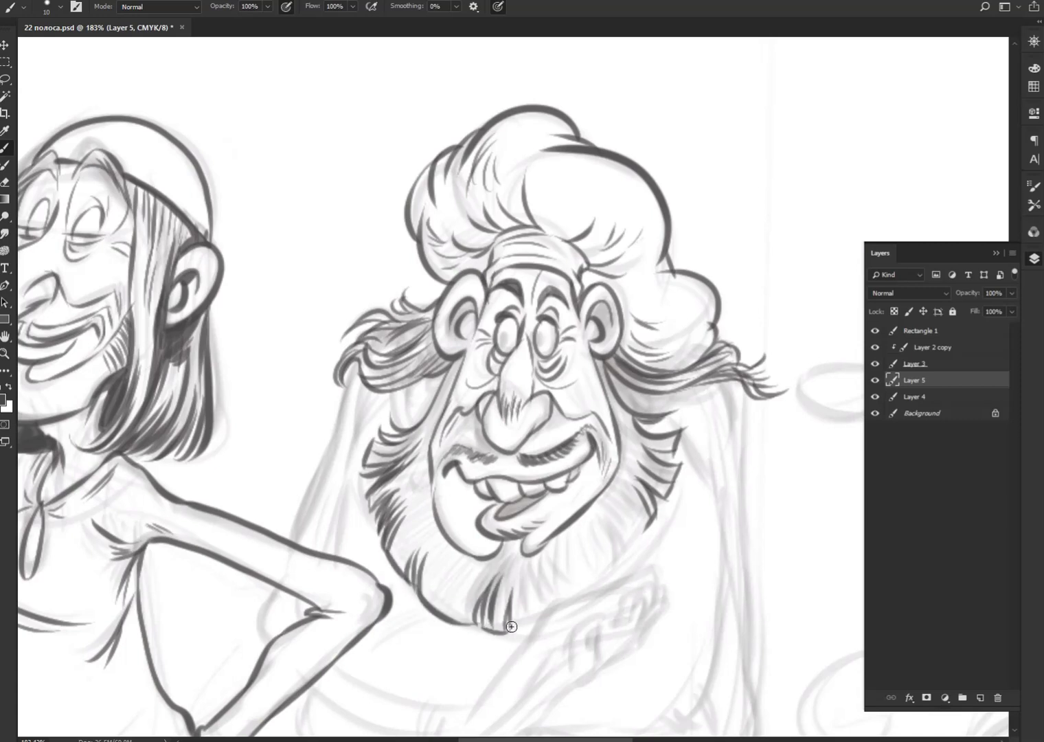
drag(650, 496, 635, 543)
drag(628, 498, 611, 581)
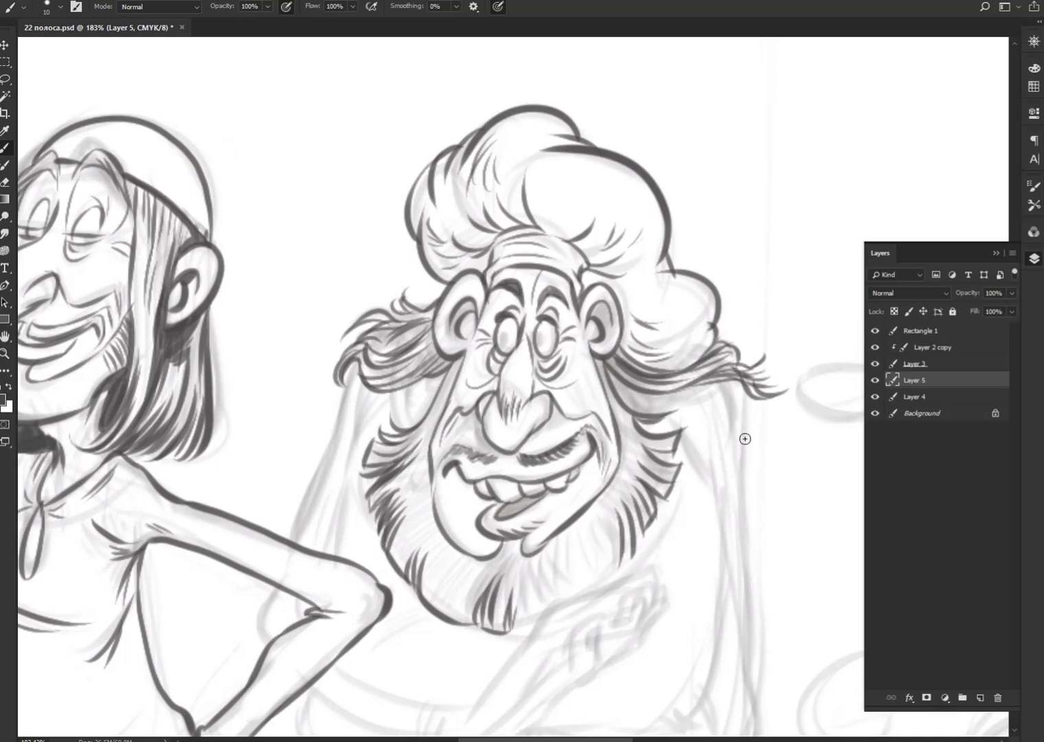
Step: Add strands to the right-side hair and hatch the hair on both sides of the forehead
mouse_move(722, 372)
mouse_down()
mouse_move(677, 407)
mouse_move(646, 384)
mouse_move(646, 397)
mouse_up()
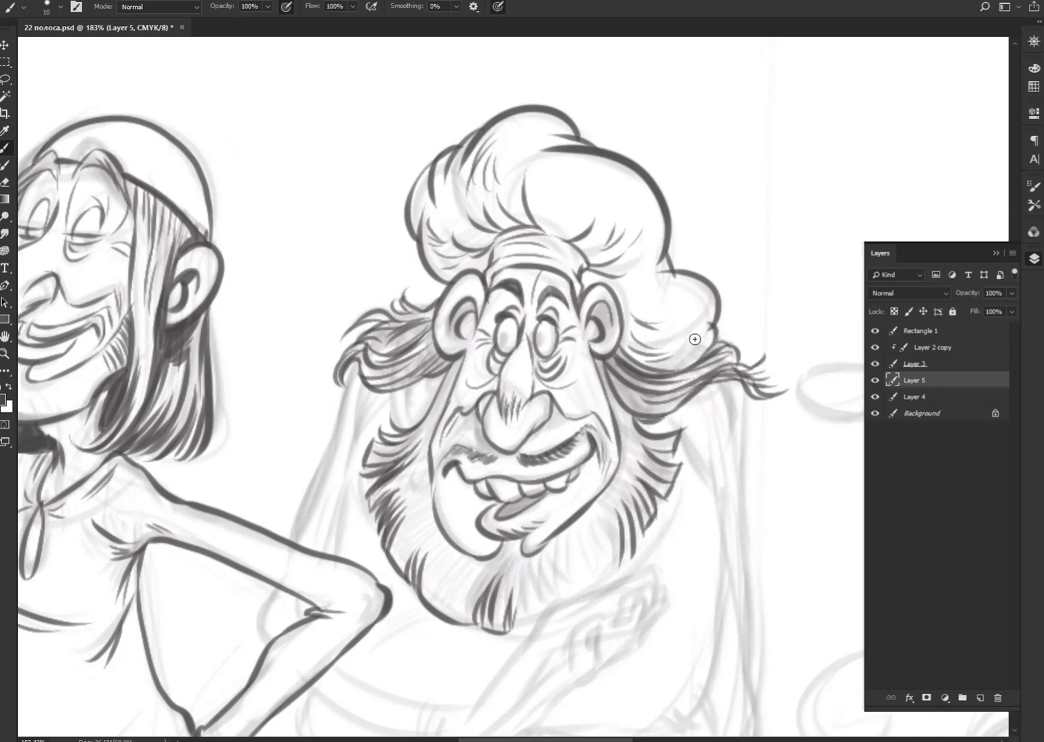
mouse_move(697, 356)
mouse_down()
mouse_move(660, 374)
mouse_move(653, 364)
mouse_up()
mouse_move(461, 269)
mouse_down()
mouse_move(442, 289)
mouse_move(437, 274)
mouse_move(468, 270)
mouse_move(430, 267)
mouse_up()
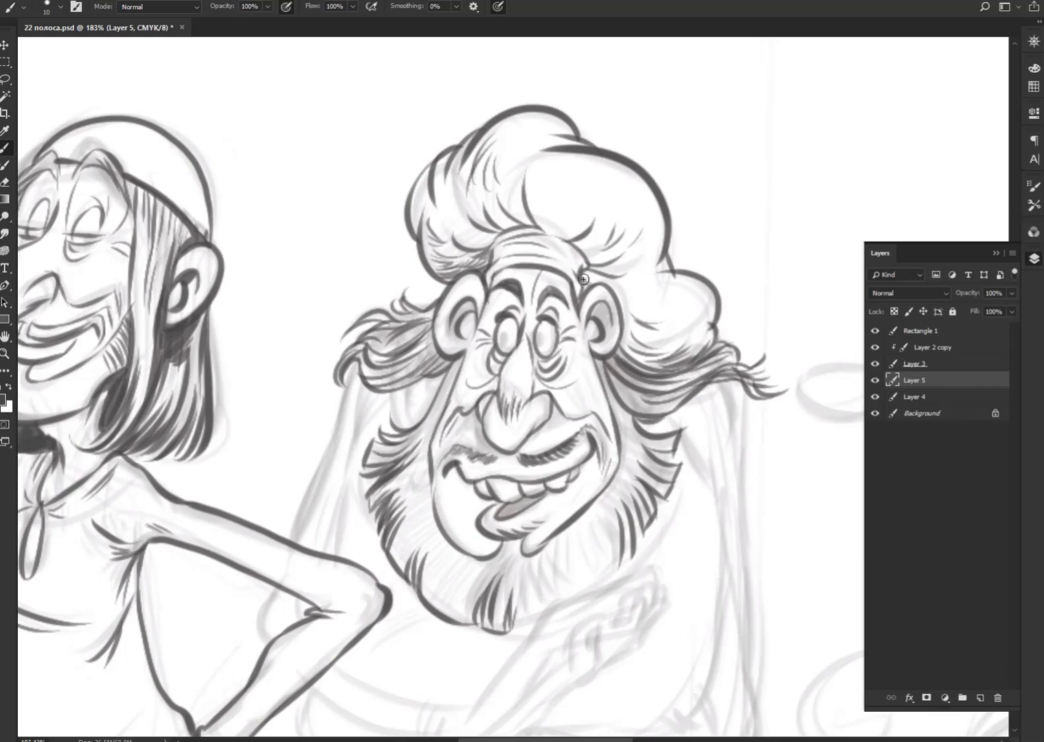
mouse_move(591, 280)
mouse_down()
mouse_move(602, 270)
mouse_move(581, 274)
mouse_move(585, 253)
mouse_up()
mouse_move(495, 250)
mouse_down()
mouse_move(470, 263)
mouse_move(457, 244)
mouse_up()
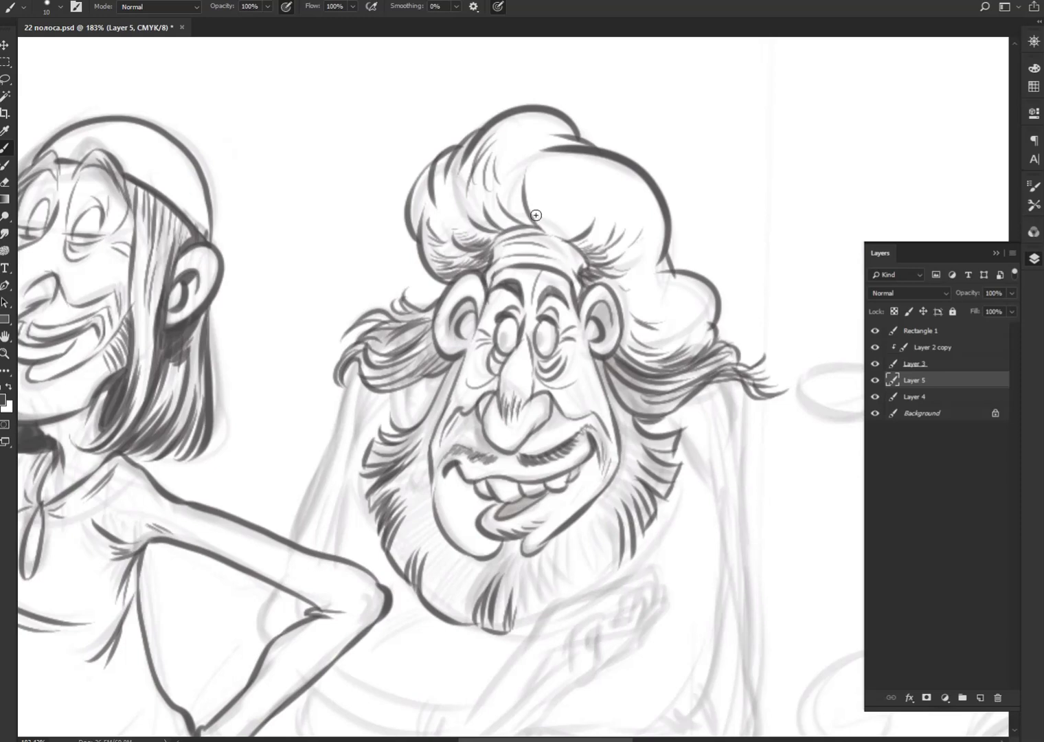
Step: Hatch the beard's bottom tip, lower-left area and right side
drag(536, 626, 540, 604)
drag(472, 575, 430, 610)
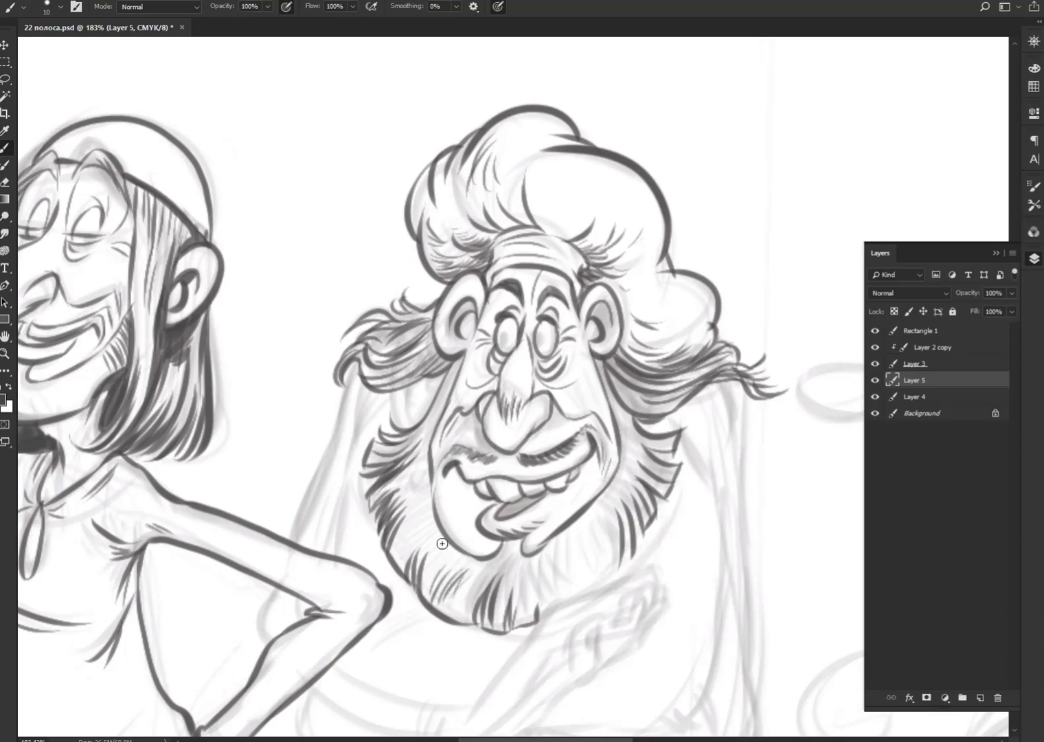
mouse_move(562, 547)
mouse_down()
mouse_move(558, 592)
mouse_move(574, 588)
mouse_up()
mouse_move(582, 528)
mouse_down()
mouse_move(593, 573)
mouse_move(613, 560)
mouse_up()
mouse_move(622, 514)
mouse_down()
mouse_move(625, 556)
mouse_move(641, 550)
mouse_move(622, 570)
mouse_up()
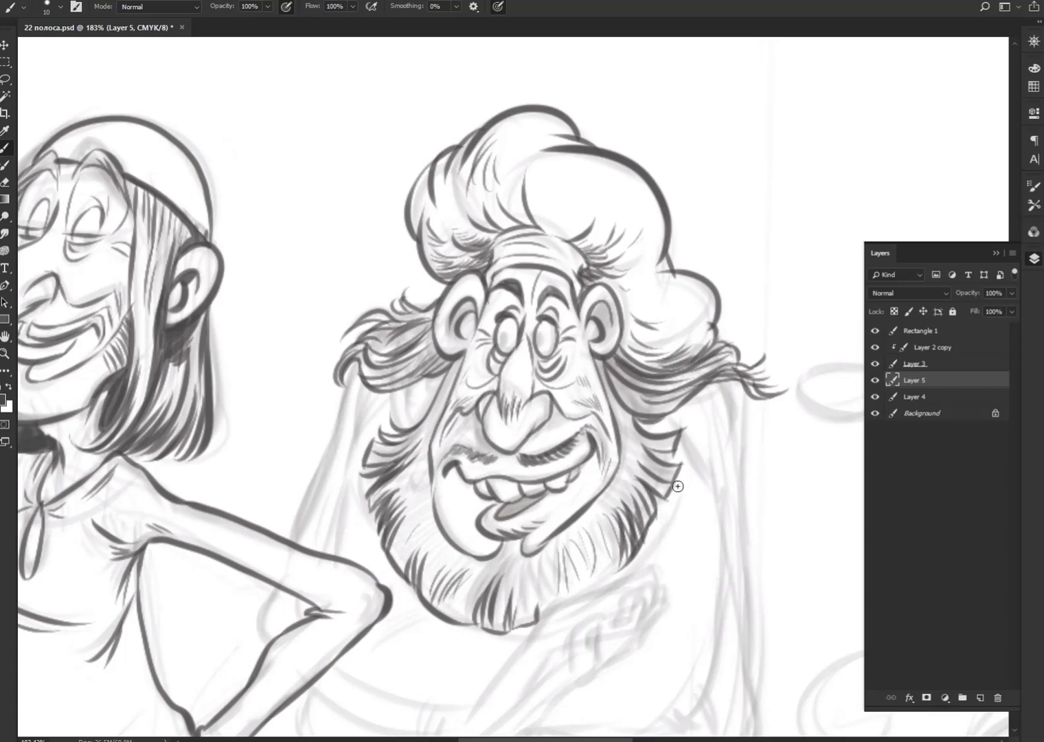
Step: Hatch along both cheek edges and add short strokes near the right temple
mouse_move(430, 414)
mouse_down()
mouse_move(412, 447)
mouse_move(422, 424)
mouse_up()
drag(625, 403, 637, 433)
drag(617, 382, 658, 402)
drag(388, 374, 426, 353)
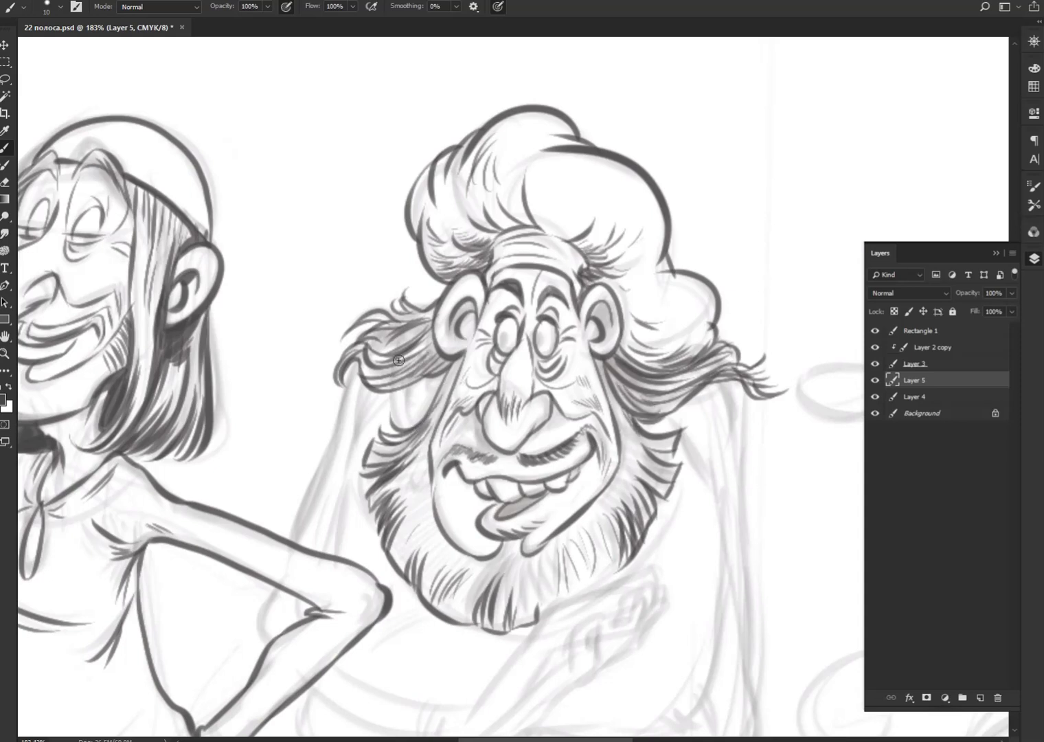
mouse_move(608, 378)
mouse_down()
mouse_move(627, 412)
mouse_move(611, 443)
mouse_move(640, 455)
mouse_move(639, 476)
mouse_up()
drag(447, 391, 432, 420)
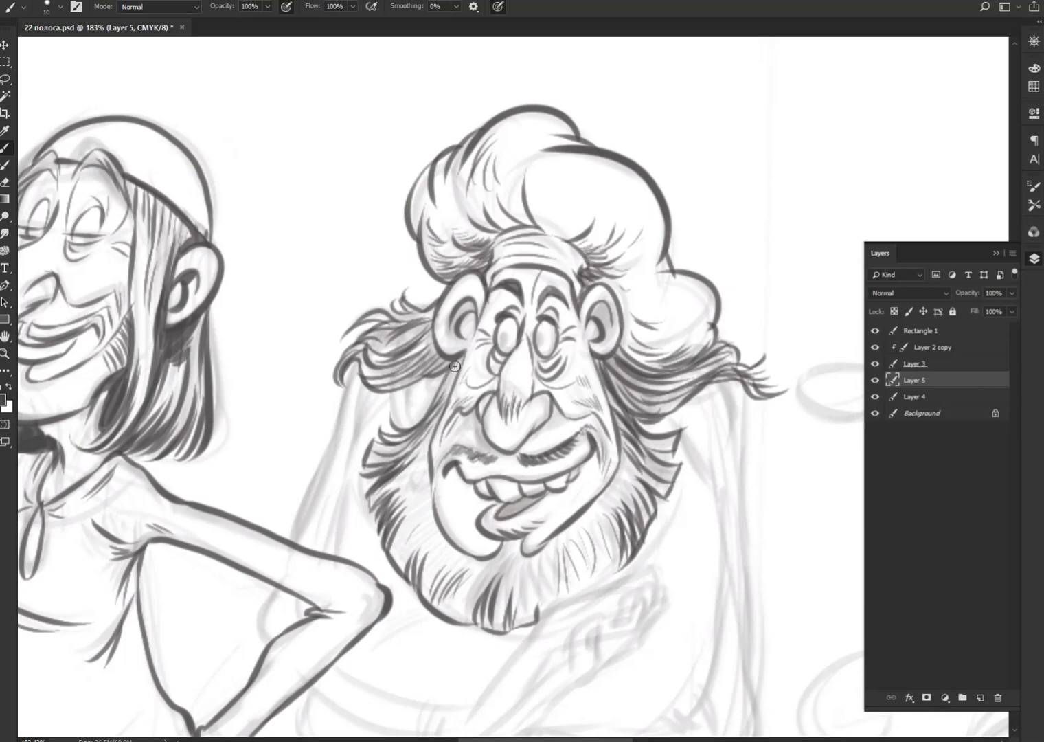
mouse_move(465, 350)
mouse_down()
mouse_move(443, 386)
mouse_move(450, 379)
mouse_up()
mouse_move(577, 322)
mouse_down()
mouse_move(595, 378)
mouse_move(602, 367)
mouse_up()
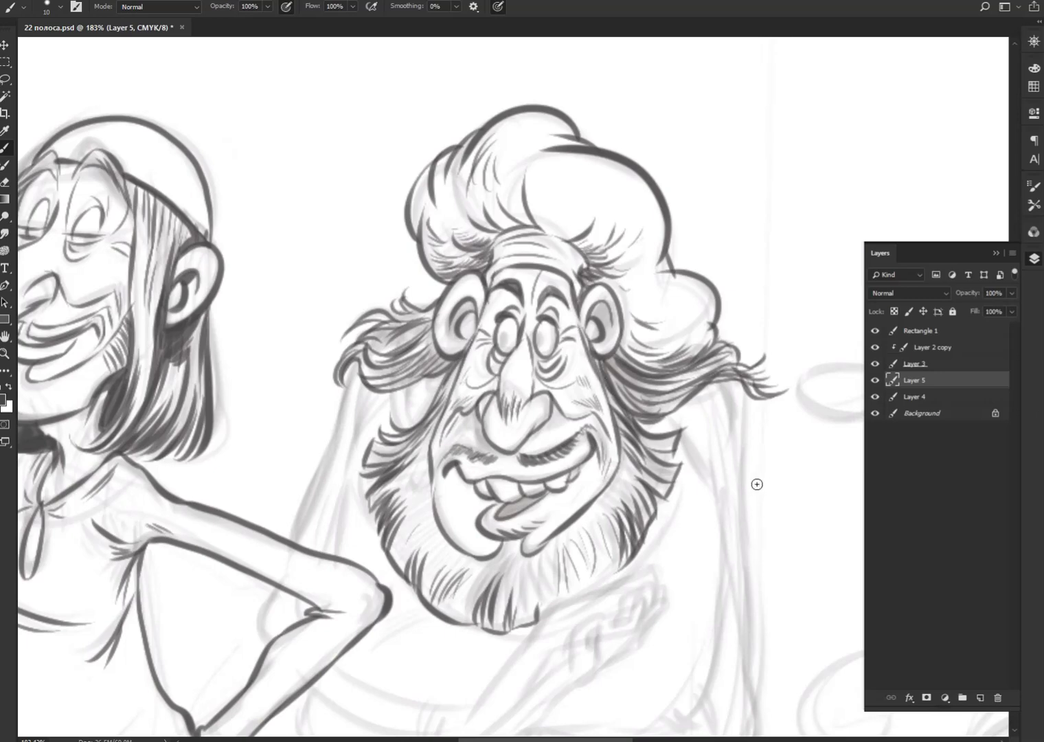
mouse_move(436, 428)
mouse_down()
mouse_move(423, 293)
mouse_move(349, 456)
mouse_move(328, 553)
mouse_up()
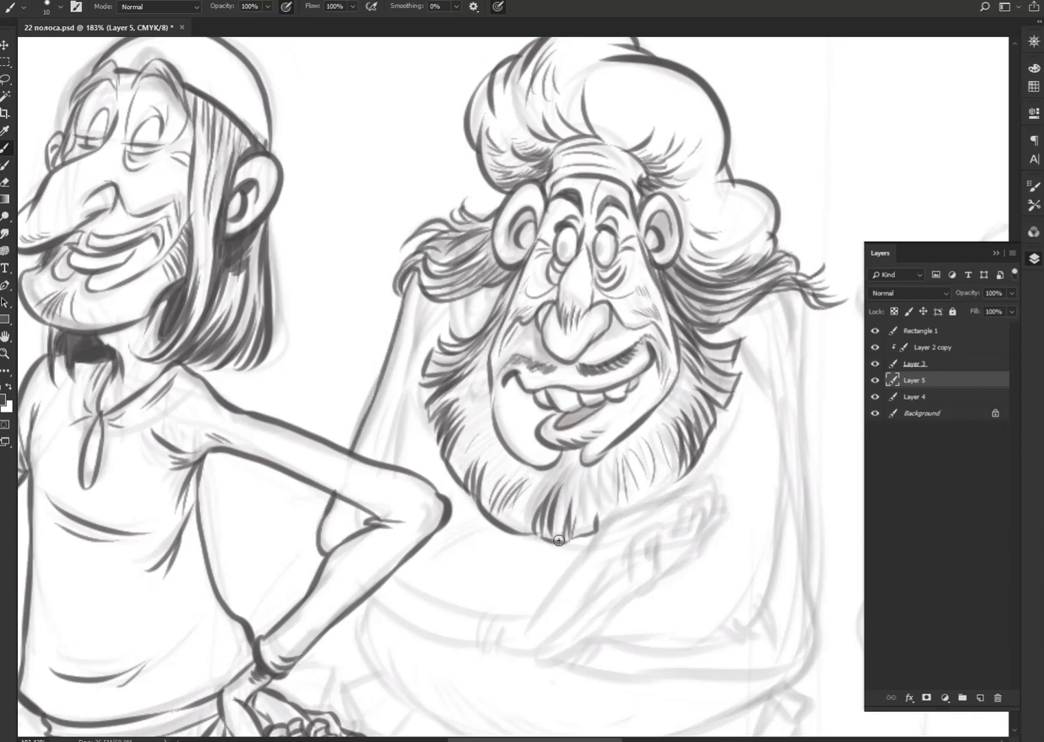
Step: Ink the raised sleeve's inner edge, the elbow crease and the lower sleeve fold
drag(389, 459, 423, 309)
drag(411, 365, 433, 314)
mouse_move(390, 520)
mouse_down()
mouse_move(333, 524)
mouse_move(337, 512)
mouse_up()
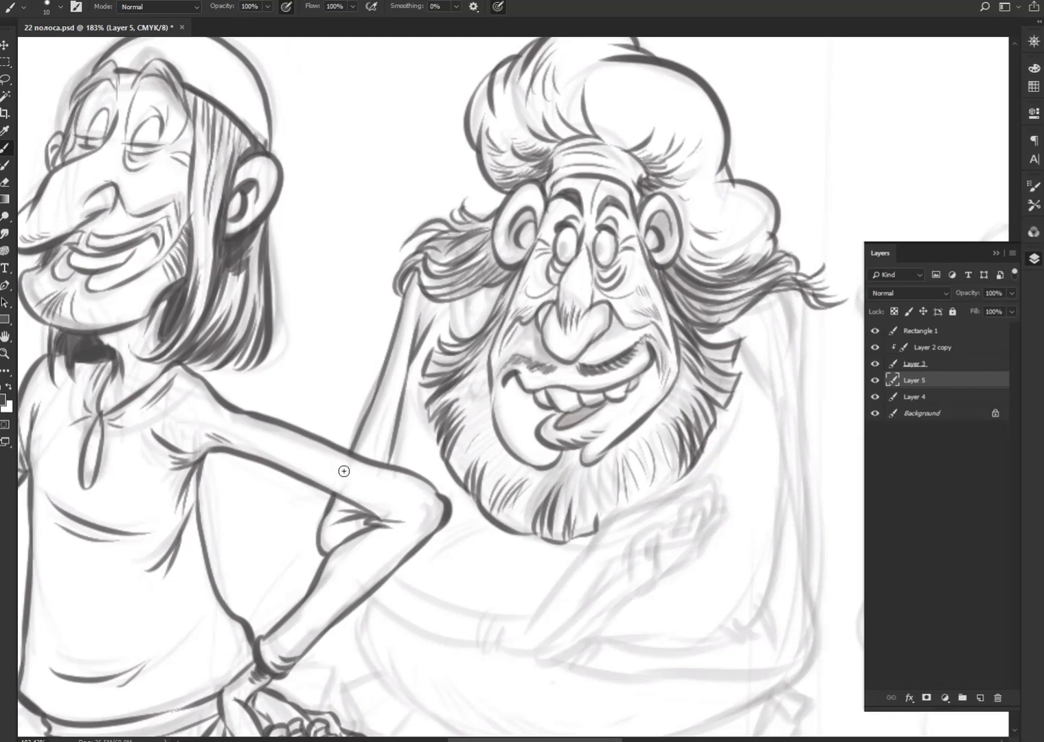
mouse_move(397, 566)
mouse_down()
mouse_move(486, 613)
mouse_move(510, 613)
mouse_move(500, 657)
mouse_move(525, 610)
mouse_move(501, 651)
mouse_move(466, 653)
mouse_move(364, 598)
mouse_up()
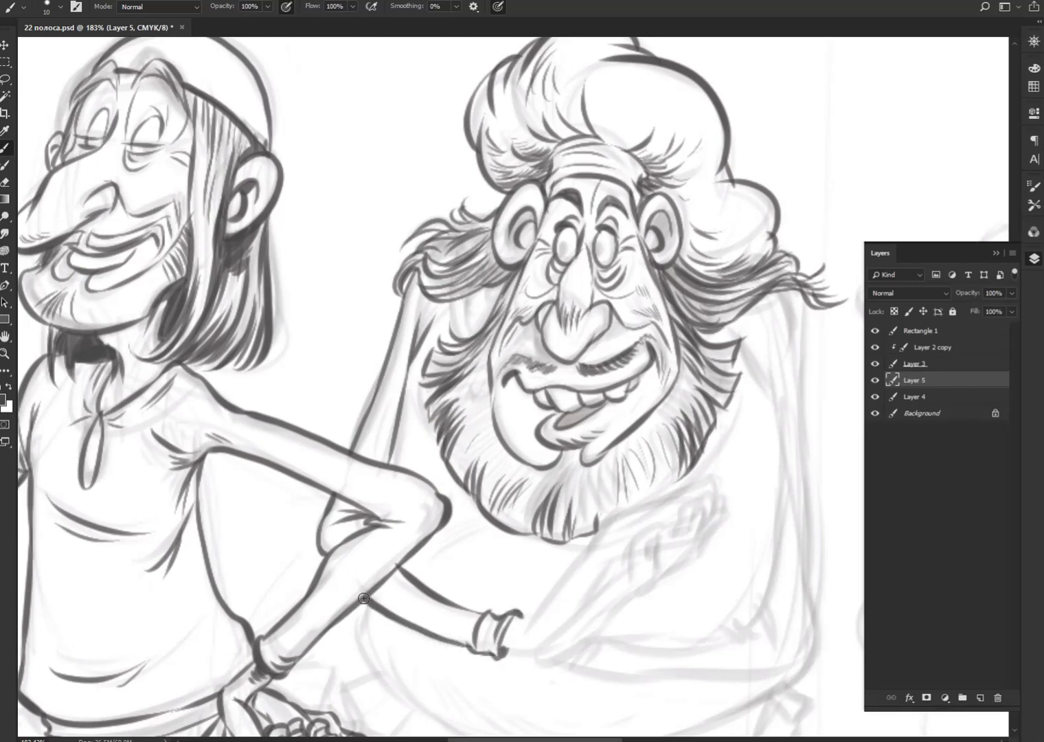
Step: Trace the reaching forearm's upper and lower contours from the wrist cuff toward the hand
drag(690, 581, 549, 518)
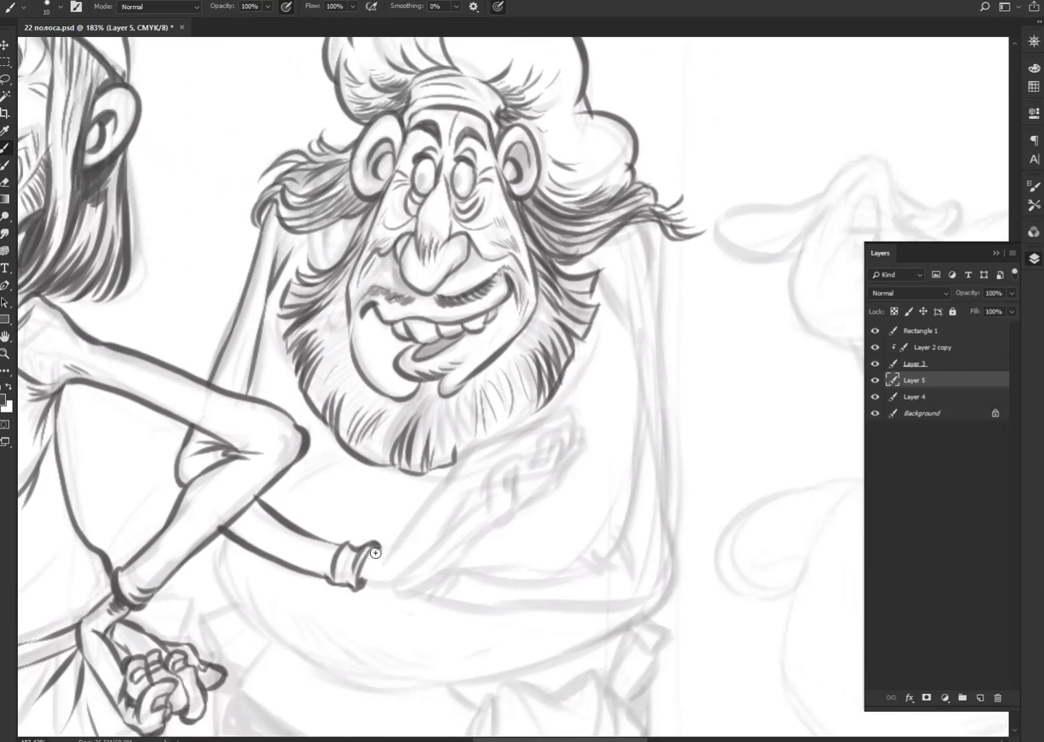
mouse_move(399, 544)
mouse_down()
mouse_move(468, 454)
mouse_move(506, 444)
mouse_move(487, 497)
mouse_move(520, 462)
mouse_move(508, 516)
mouse_move(487, 492)
mouse_move(417, 566)
mouse_move(415, 597)
mouse_move(393, 597)
mouse_up()
drag(489, 525, 437, 585)
drag(362, 571, 391, 583)
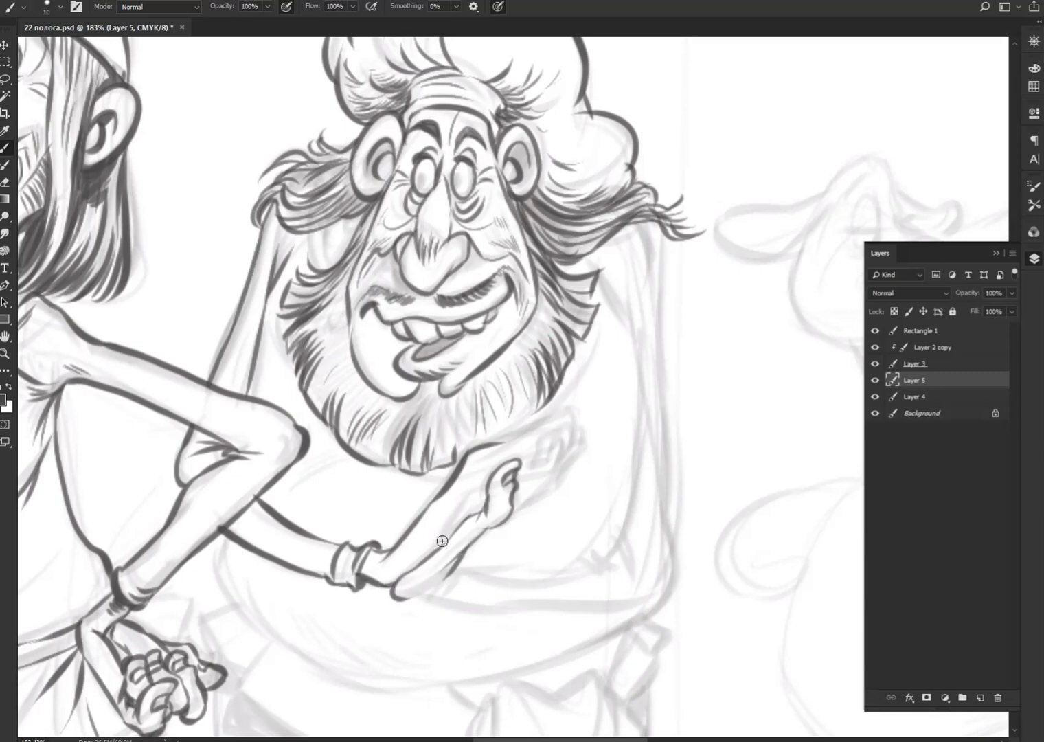
mouse_move(440, 541)
mouse_down()
mouse_move(485, 475)
mouse_move(482, 459)
mouse_move(554, 442)
mouse_move(553, 471)
mouse_move(516, 479)
mouse_move(538, 432)
mouse_move(553, 429)
mouse_move(546, 424)
mouse_move(536, 435)
mouse_move(579, 447)
mouse_up()
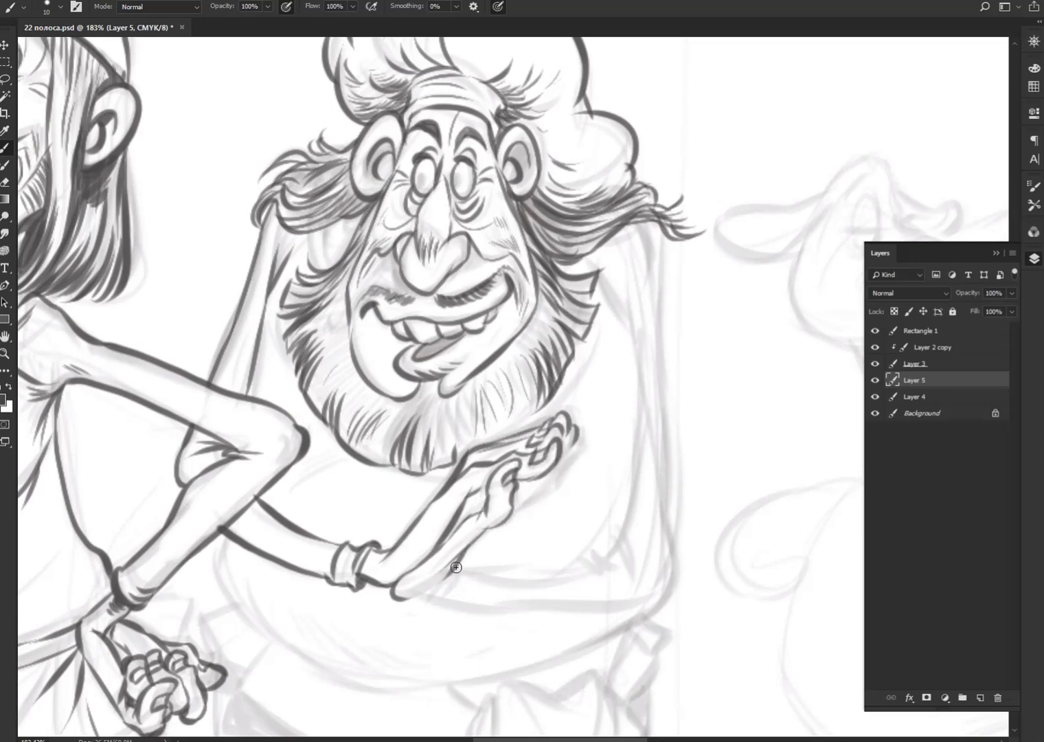
Step: Ink the wrist and fingertip outlines, then add hatching along the palm, hand and forearm
mouse_move(498, 533)
mouse_down()
mouse_move(455, 569)
mouse_move(522, 512)
mouse_up()
mouse_move(554, 479)
mouse_down()
mouse_move(586, 454)
mouse_move(585, 466)
mouse_up()
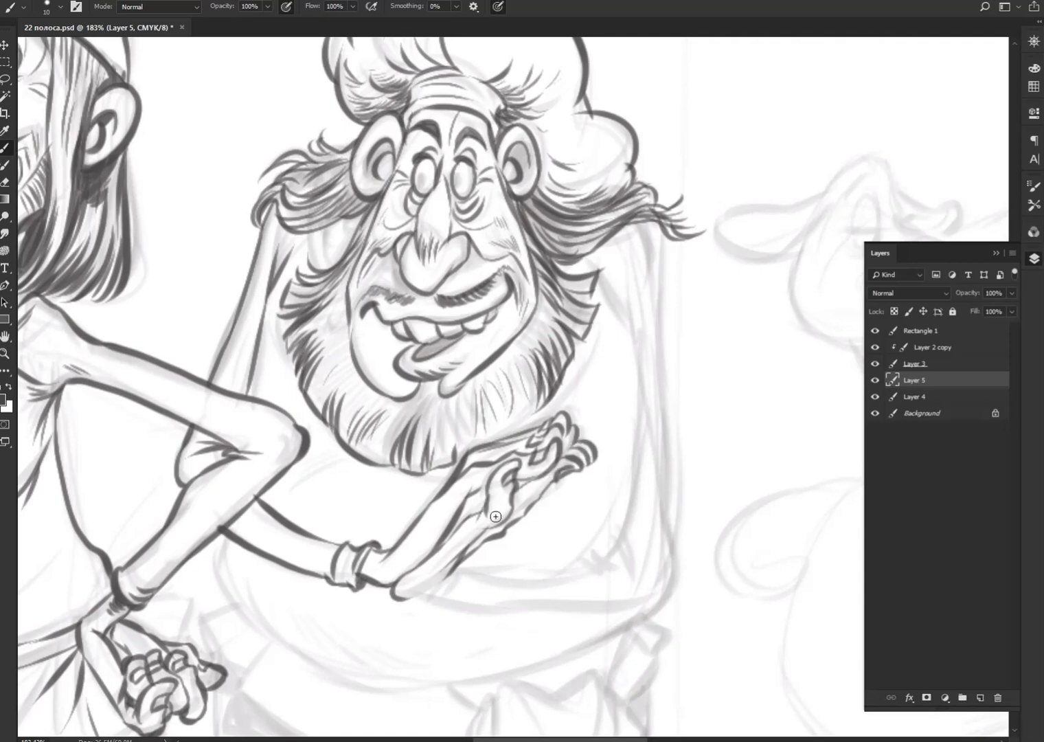
mouse_move(453, 523)
mouse_down()
mouse_move(484, 503)
mouse_move(430, 610)
mouse_move(397, 605)
mouse_up()
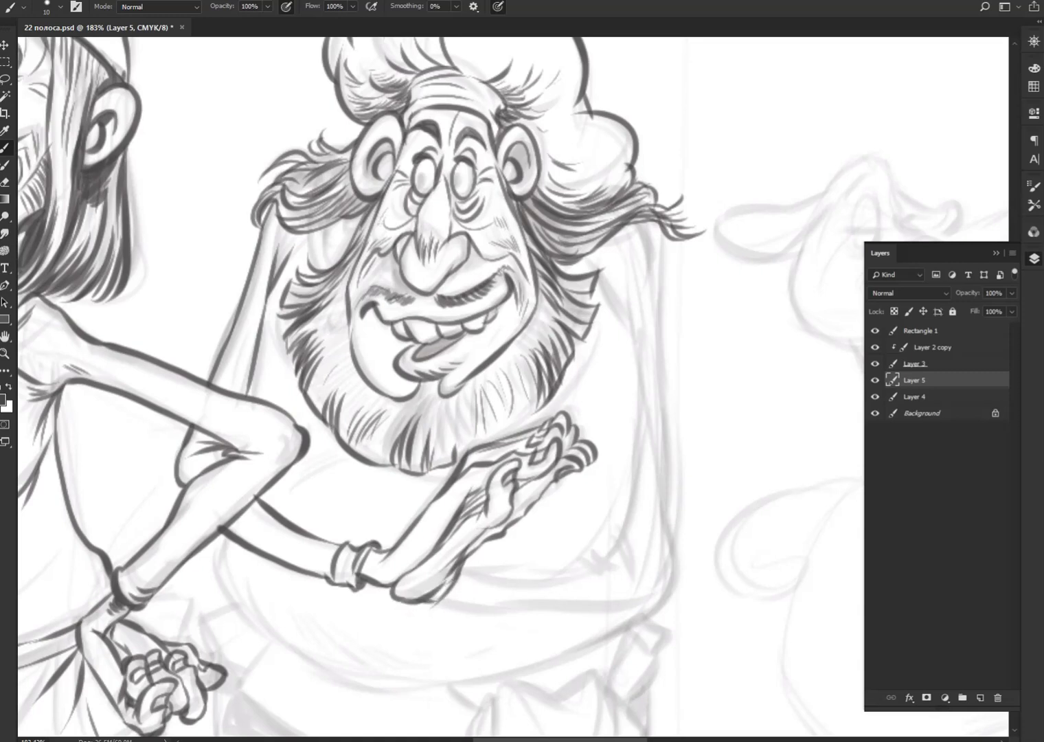
mouse_move(467, 567)
mouse_down()
mouse_move(444, 609)
mouse_move(429, 614)
mouse_up()
drag(459, 520, 447, 544)
drag(503, 498, 523, 483)
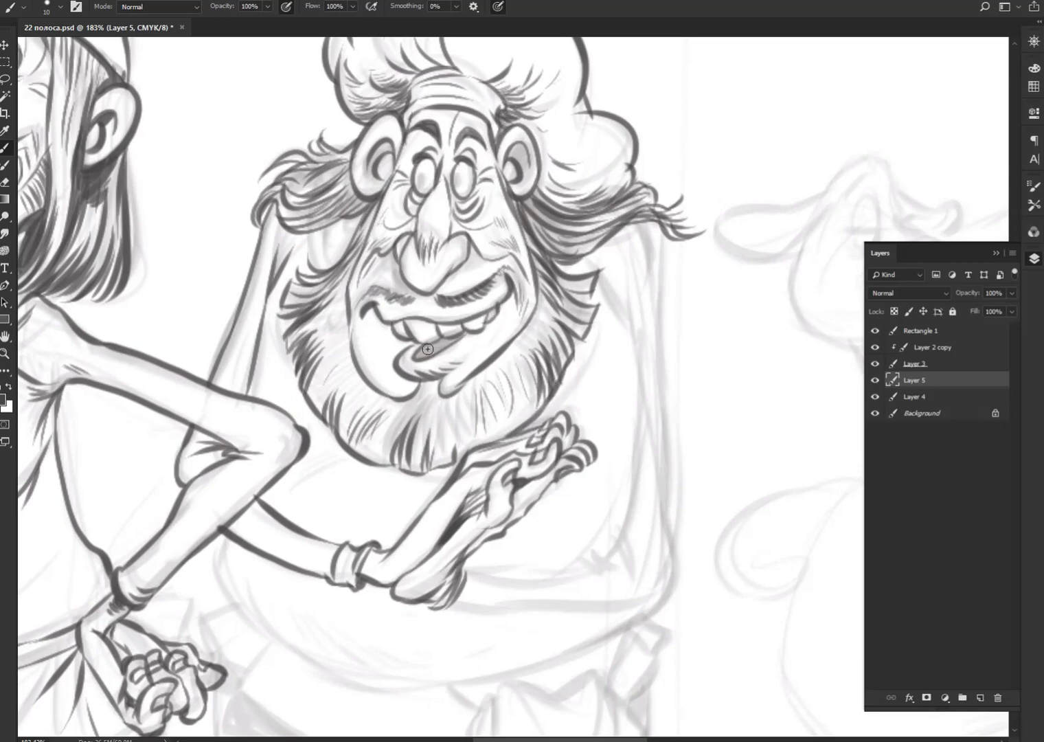
Step: Darken the bearded man's mouth and draw the curved underarm line with a small hook
mouse_move(447, 338)
mouse_down()
mouse_move(426, 349)
mouse_move(462, 334)
mouse_up()
drag(355, 323, 362, 342)
mouse_move(467, 570)
mouse_down()
mouse_move(519, 586)
mouse_move(626, 560)
mouse_up()
mouse_move(437, 613)
mouse_down()
mouse_move(512, 599)
mouse_move(608, 603)
mouse_move(685, 585)
mouse_move(670, 595)
mouse_move(672, 530)
mouse_move(630, 476)
mouse_move(631, 318)
mouse_move(636, 352)
mouse_up()
Step: Ink the sleeve's right and outer edges, the elbow edge and the forearm's lower edge
drag(628, 282, 639, 340)
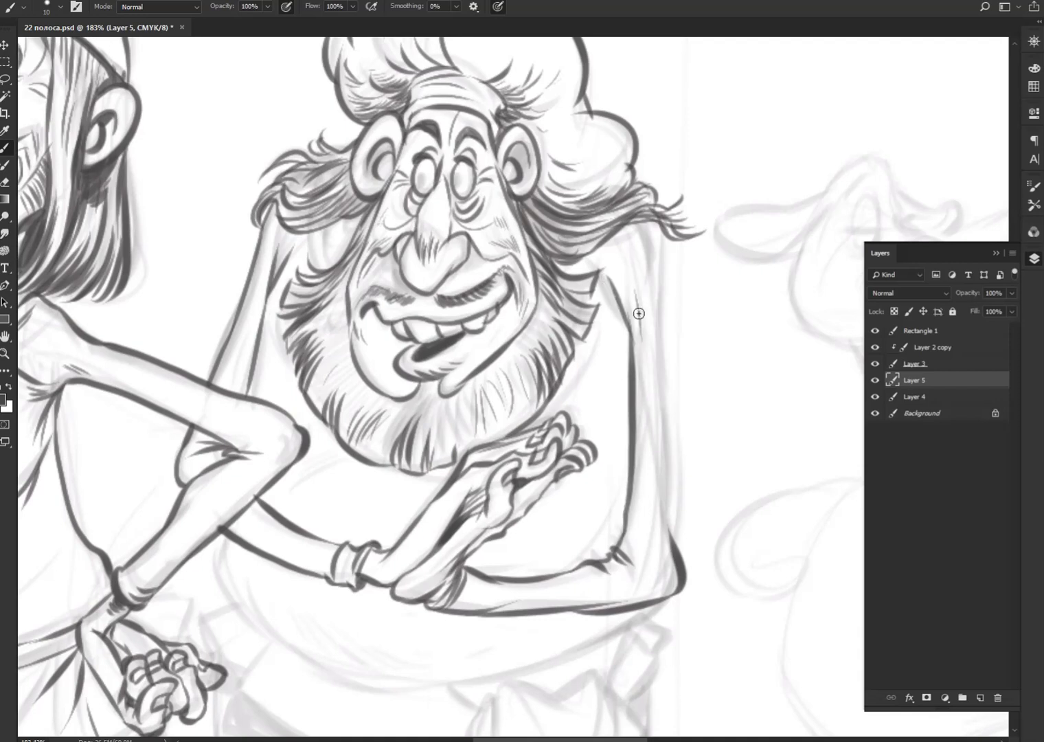
drag(658, 232, 677, 564)
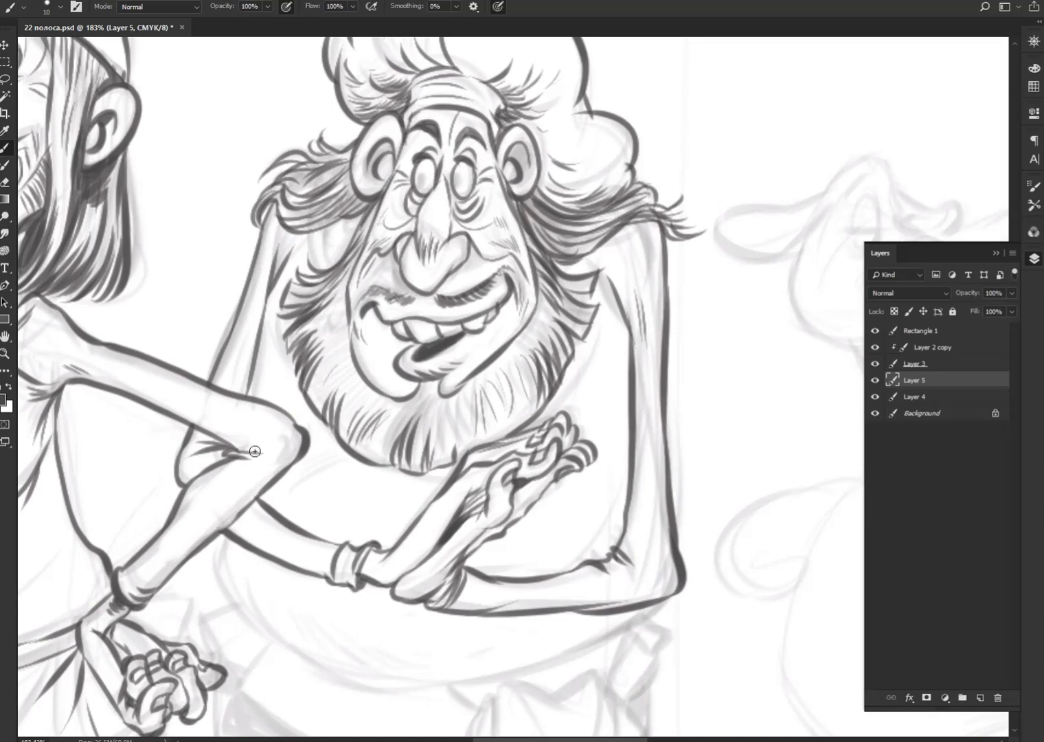
drag(253, 376, 248, 410)
drag(206, 543, 258, 492)
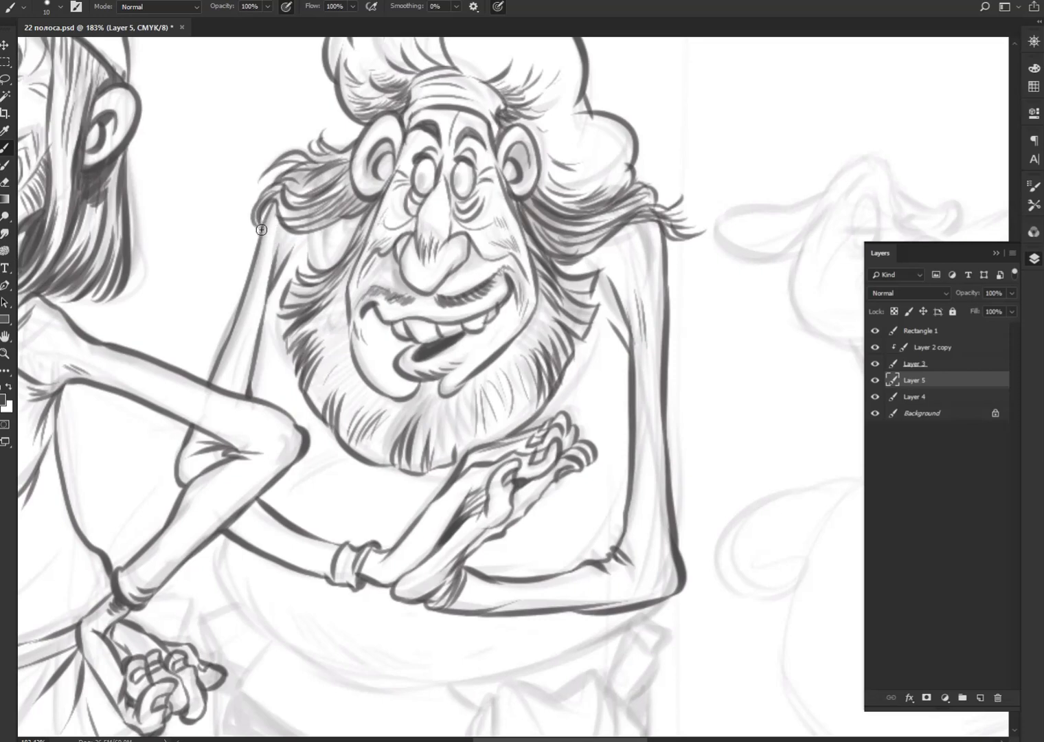
Step: Add tapered hair flicks at both shoulders, wisps on top, and shading strands beside the ear
drag(267, 205, 258, 224)
mouse_move(687, 187)
mouse_down()
mouse_move(665, 214)
mouse_move(672, 220)
mouse_move(653, 205)
mouse_move(653, 180)
mouse_up()
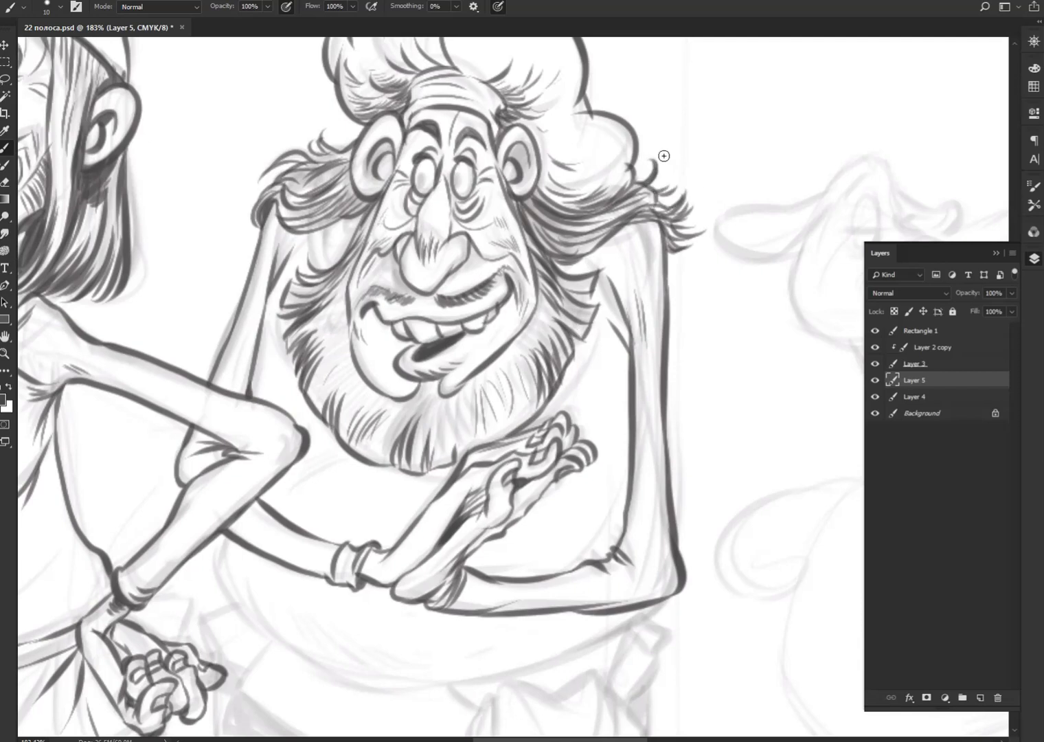
mouse_move(323, 130)
mouse_down()
mouse_move(271, 189)
mouse_move(274, 144)
mouse_up()
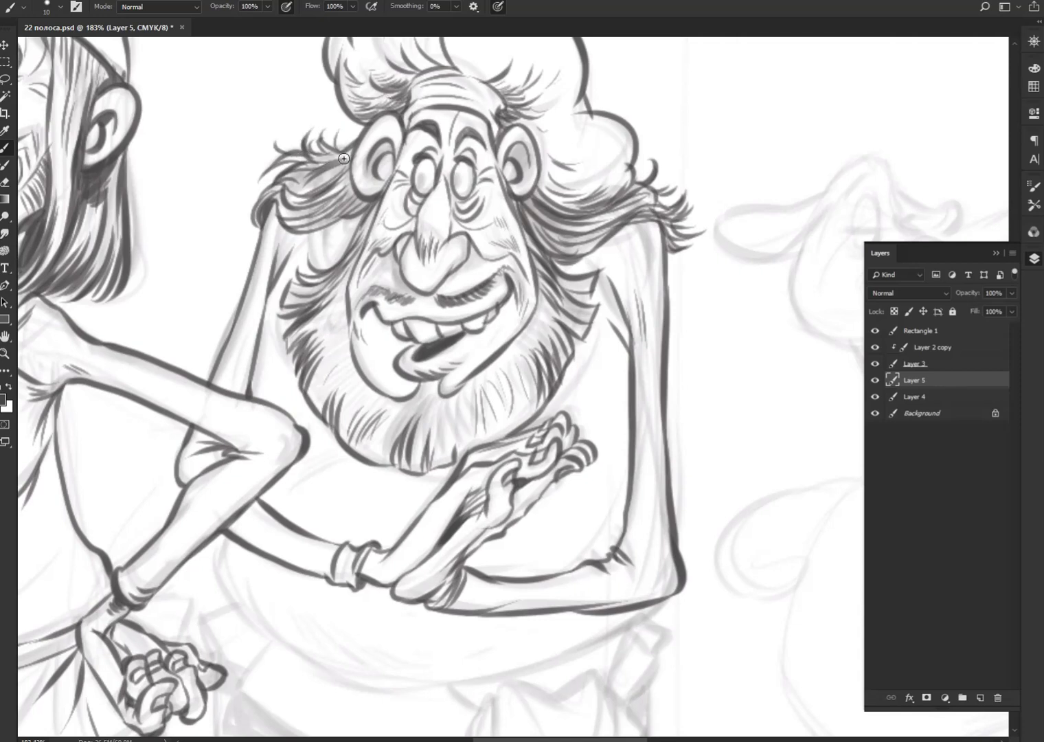
drag(347, 157, 288, 191)
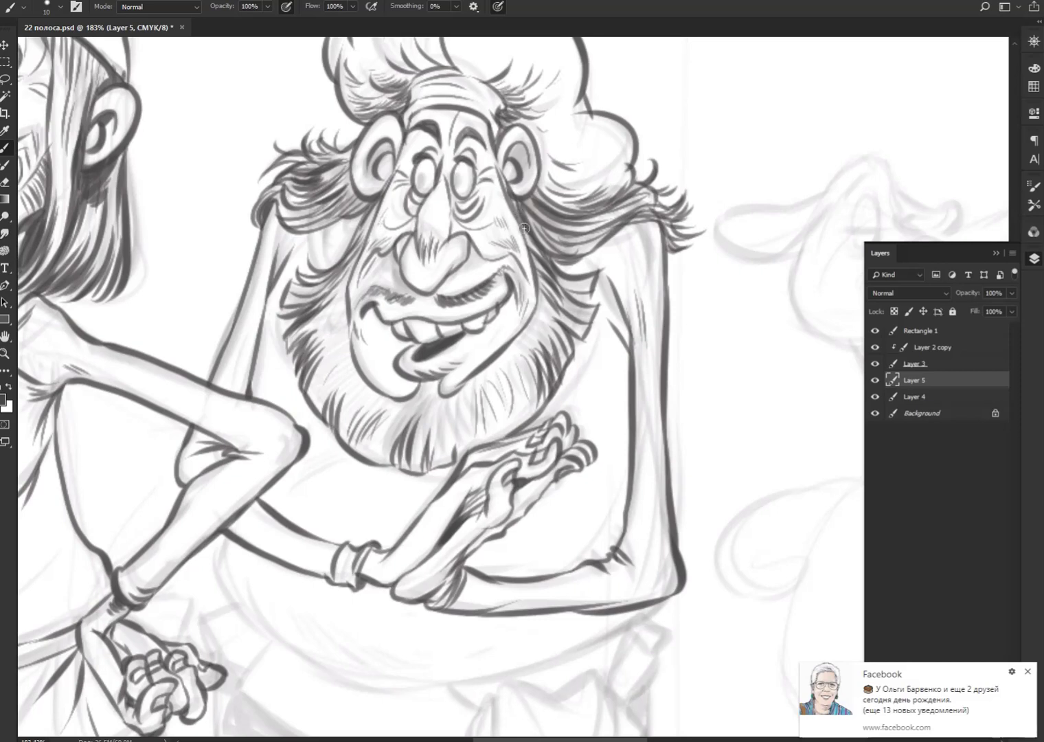
mouse_move(514, 204)
mouse_down()
mouse_move(529, 234)
mouse_move(554, 220)
mouse_up()
mouse_move(362, 194)
mouse_down()
mouse_move(323, 221)
mouse_move(293, 213)
mouse_up()
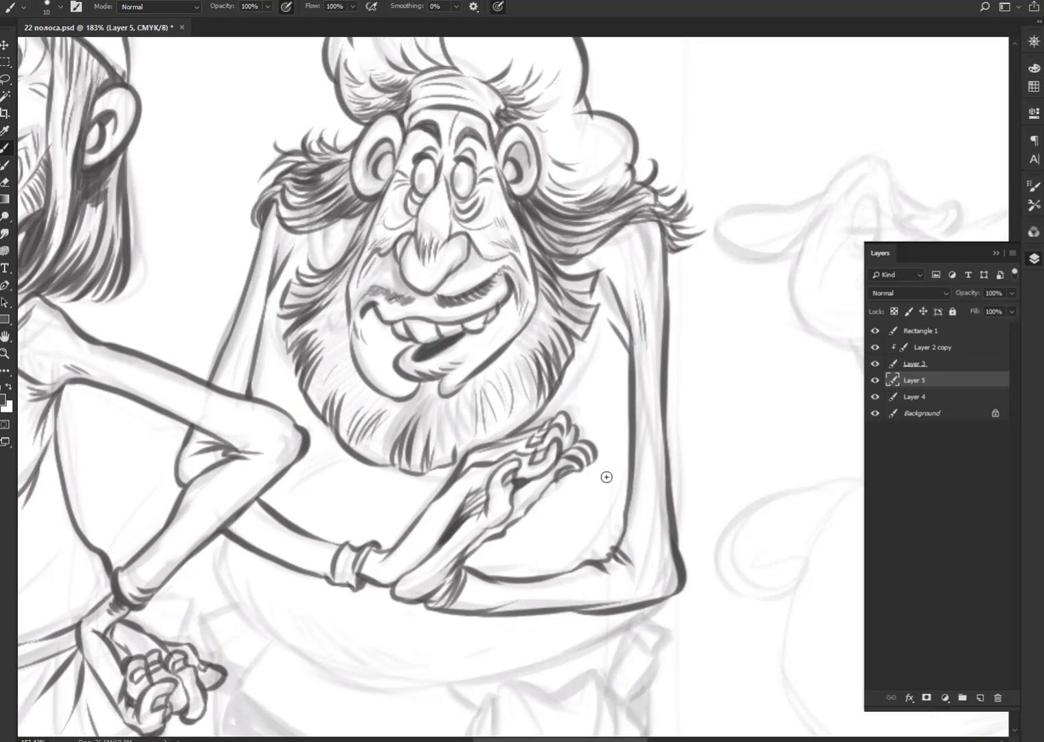
Step: Brush one long dark stroke from the arm's right edge curving down into the belly
scroll(646, 481, down, 2)
mouse_move(675, 402)
mouse_down()
mouse_move(706, 492)
mouse_move(685, 550)
mouse_move(550, 595)
mouse_move(481, 597)
mouse_up()
Step: Ink the long belly outline and pocket flap, then hatch the shirt and belly
mouse_move(614, 571)
mouse_down()
mouse_move(508, 610)
mouse_move(252, 556)
mouse_move(228, 526)
mouse_up()
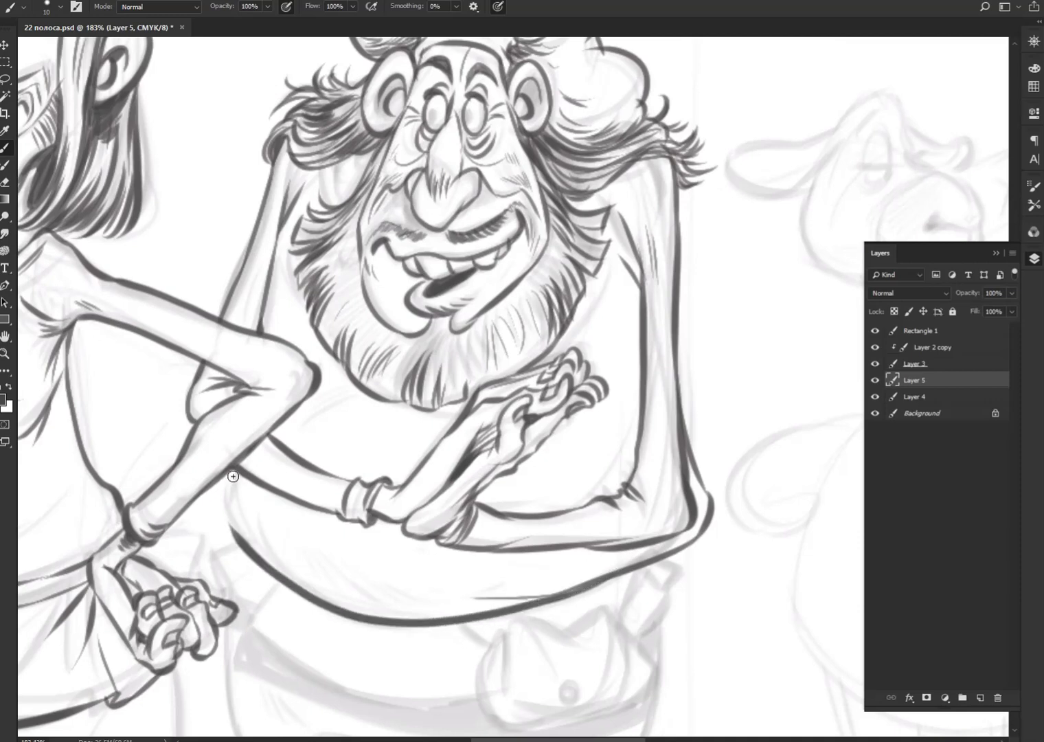
mouse_move(235, 477)
mouse_down()
mouse_move(246, 557)
mouse_move(206, 560)
mouse_up()
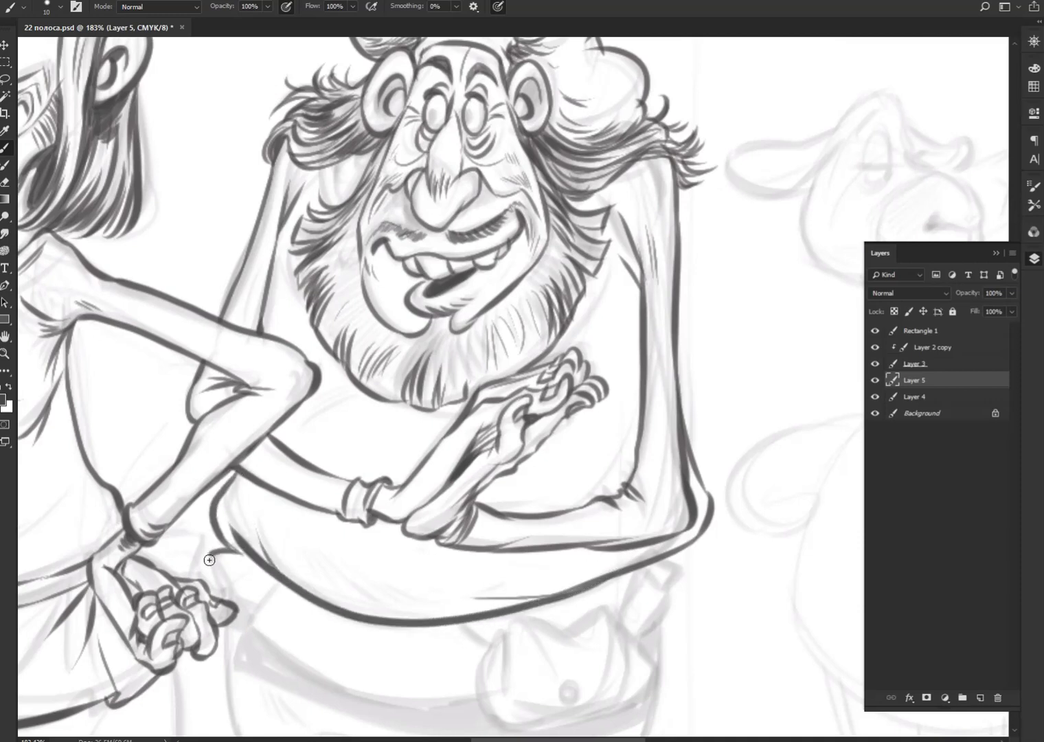
mouse_move(649, 567)
mouse_down()
mouse_move(687, 562)
mouse_move(642, 646)
mouse_move(701, 586)
mouse_up()
mouse_move(667, 505)
mouse_down()
mouse_move(640, 563)
mouse_move(679, 613)
mouse_move(622, 653)
mouse_up()
mouse_move(639, 551)
mouse_down()
mouse_move(535, 553)
mouse_move(515, 631)
mouse_move(595, 630)
mouse_move(592, 644)
mouse_move(648, 616)
mouse_move(639, 558)
mouse_move(620, 566)
mouse_up()
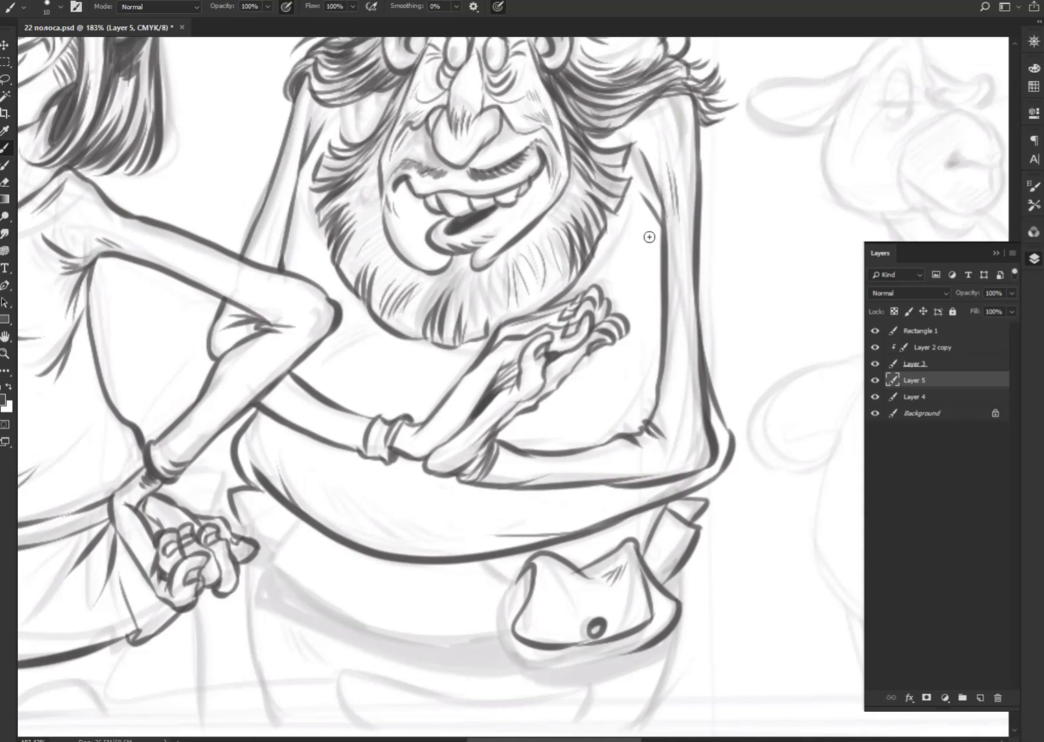
drag(652, 222, 639, 263)
drag(325, 495, 351, 529)
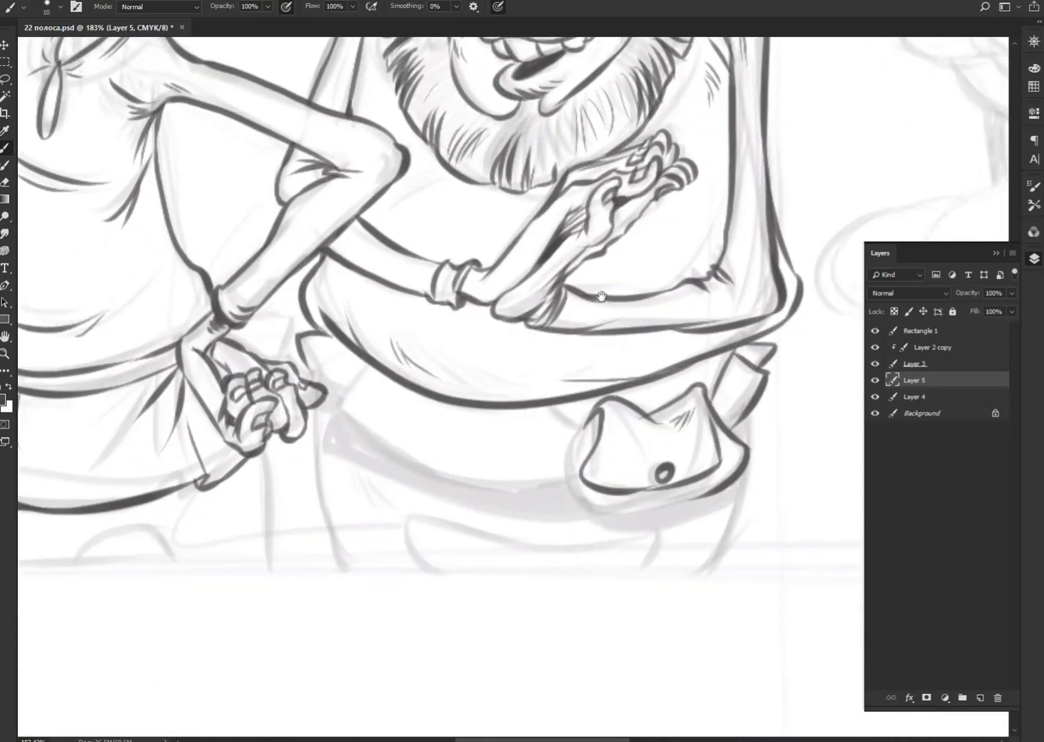
Step: Ink the lower belly curve and the pocket's left edge, corner and bottom contour
drag(516, 445, 586, 286)
mouse_move(331, 403)
mouse_down()
mouse_move(457, 495)
mouse_move(578, 494)
mouse_up()
mouse_move(593, 417)
mouse_down()
mouse_move(567, 469)
mouse_move(601, 516)
mouse_up()
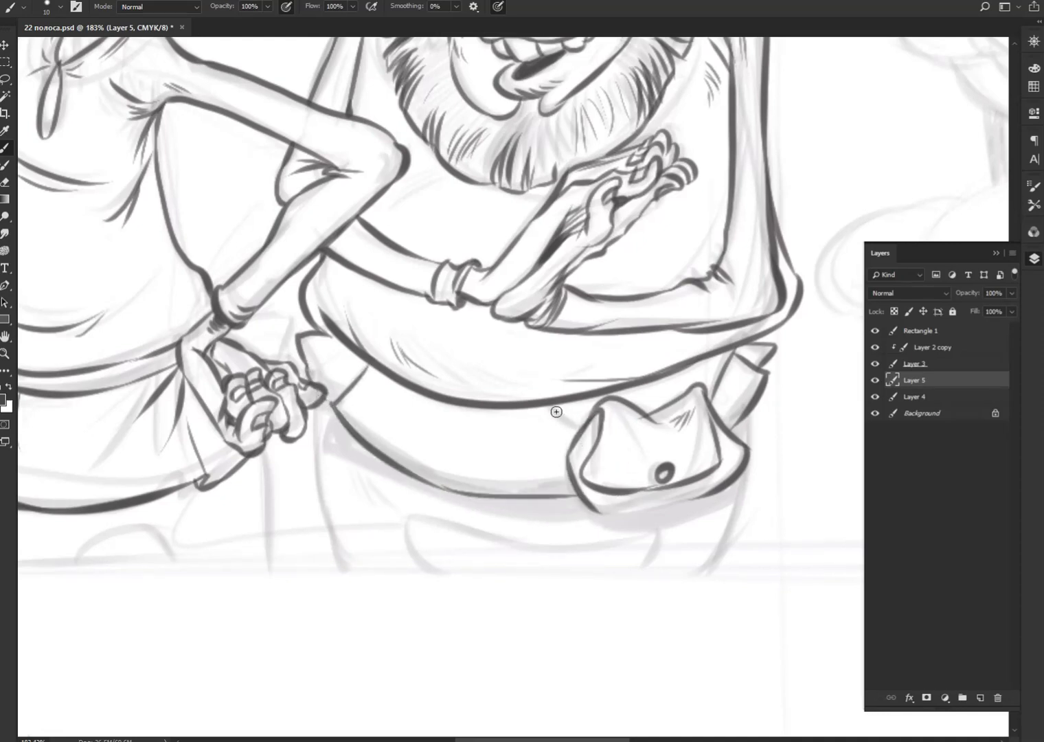
drag(553, 407, 572, 432)
mouse_move(597, 517)
mouse_down()
mouse_move(695, 497)
mouse_move(718, 481)
mouse_up()
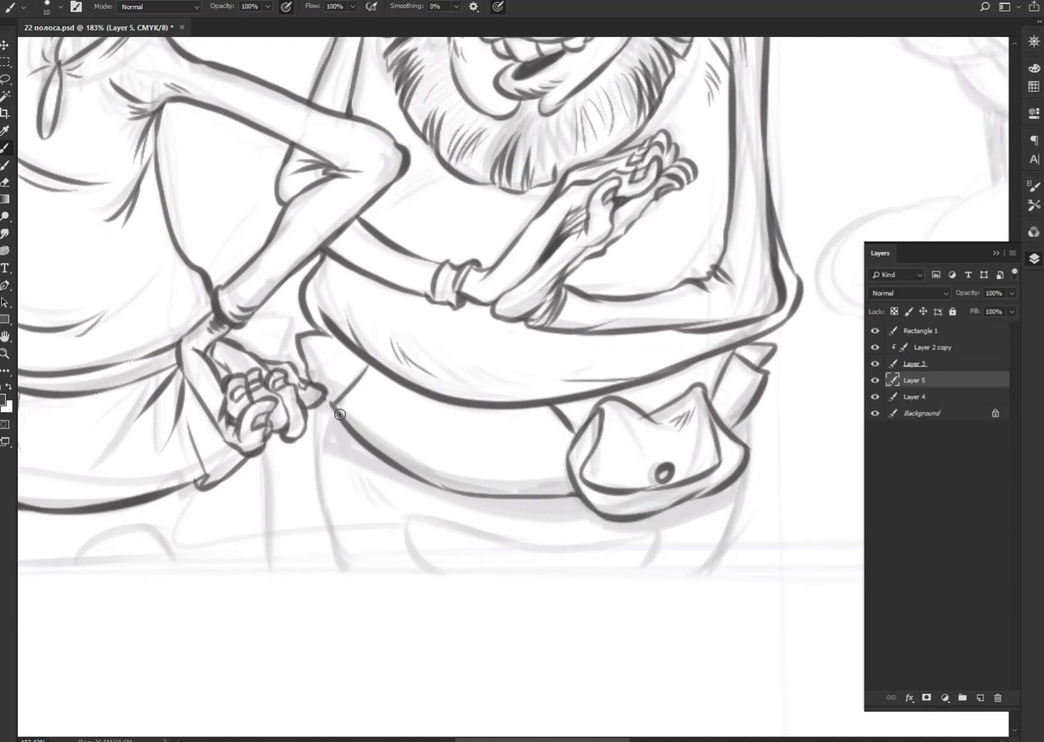
drag(321, 404, 343, 416)
Step: Draw the left trouser leg's outer edge and the inner leg curve and crotch line
drag(317, 404, 336, 572)
drag(417, 519, 451, 573)
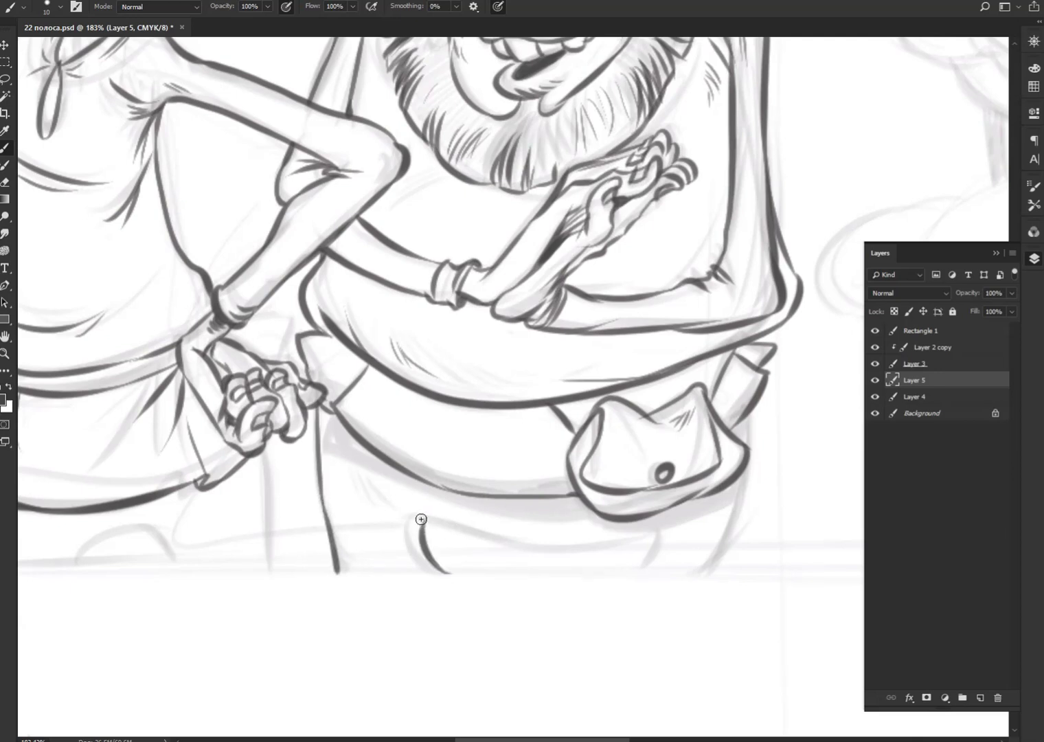
mouse_move(421, 521)
mouse_down()
mouse_move(615, 549)
mouse_move(643, 540)
mouse_up()
drag(642, 542, 616, 566)
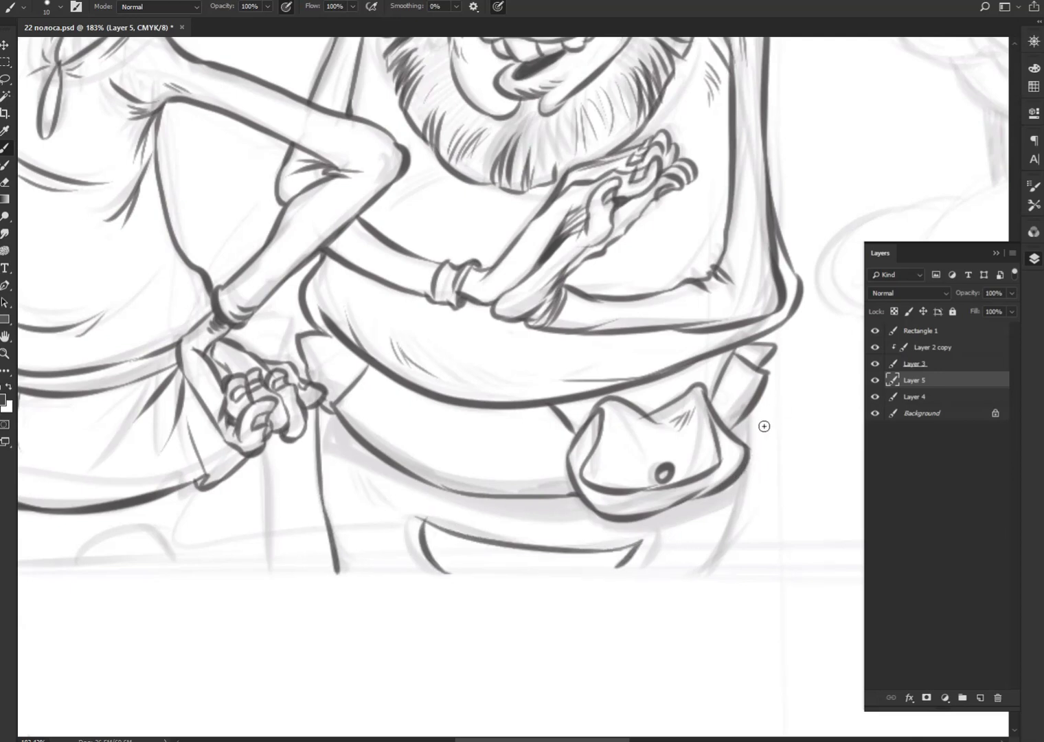
drag(779, 433, 669, 507)
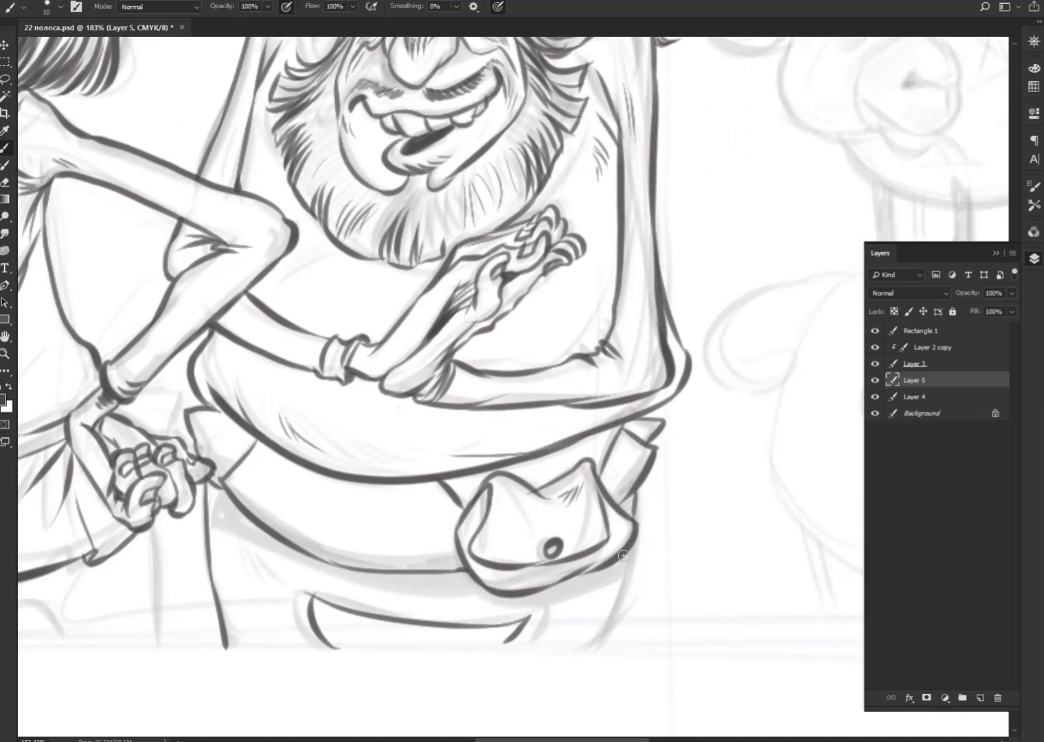
Step: Ink the trouser legs' edges, bottom hems and fold lines, and darken the belt and belly curve
drag(630, 550, 596, 647)
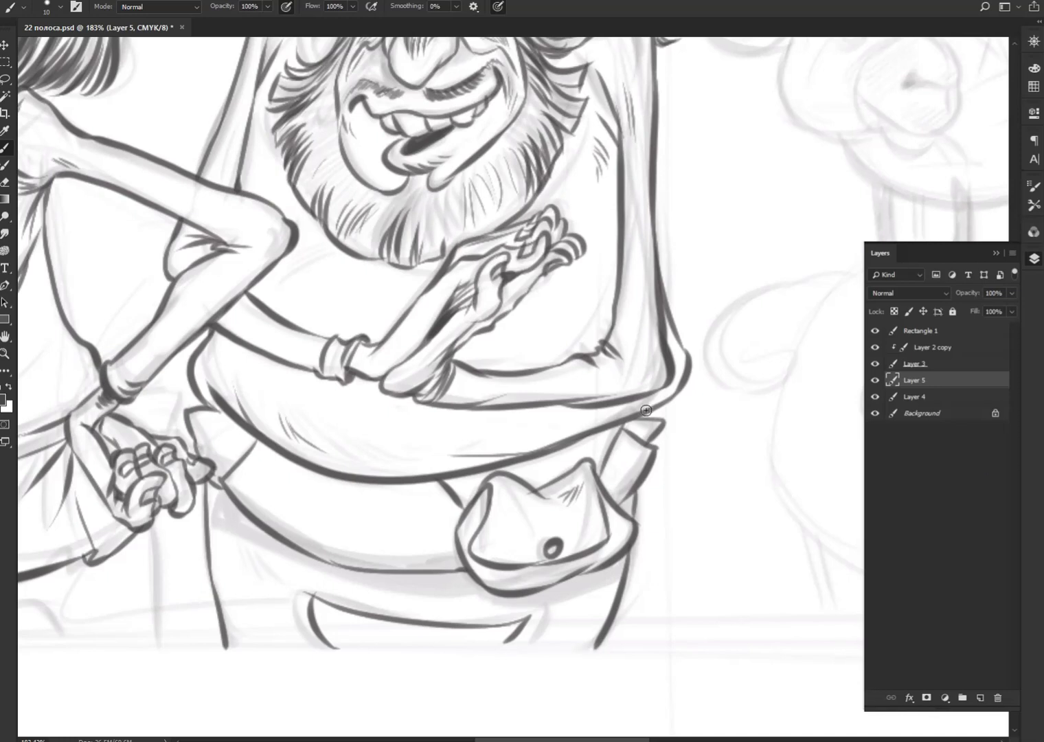
mouse_move(526, 460)
mouse_down()
mouse_move(622, 428)
mouse_move(586, 446)
mouse_up()
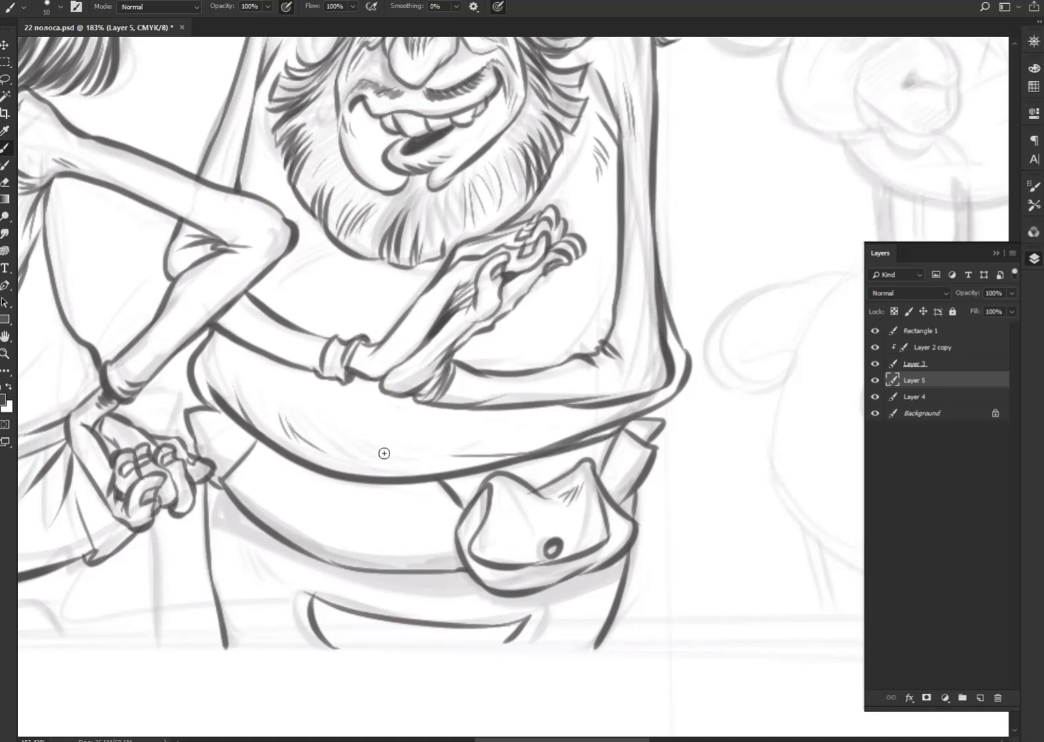
drag(207, 410, 267, 443)
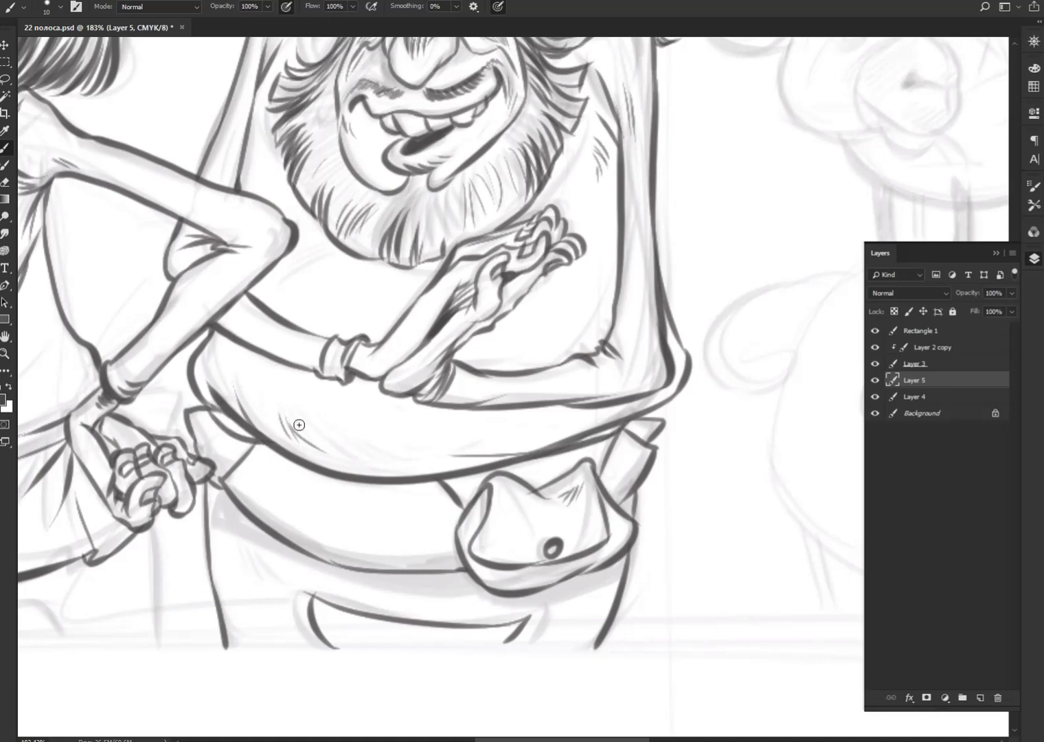
mouse_move(555, 417)
mouse_down()
mouse_move(602, 538)
mouse_move(583, 443)
mouse_move(603, 342)
mouse_up()
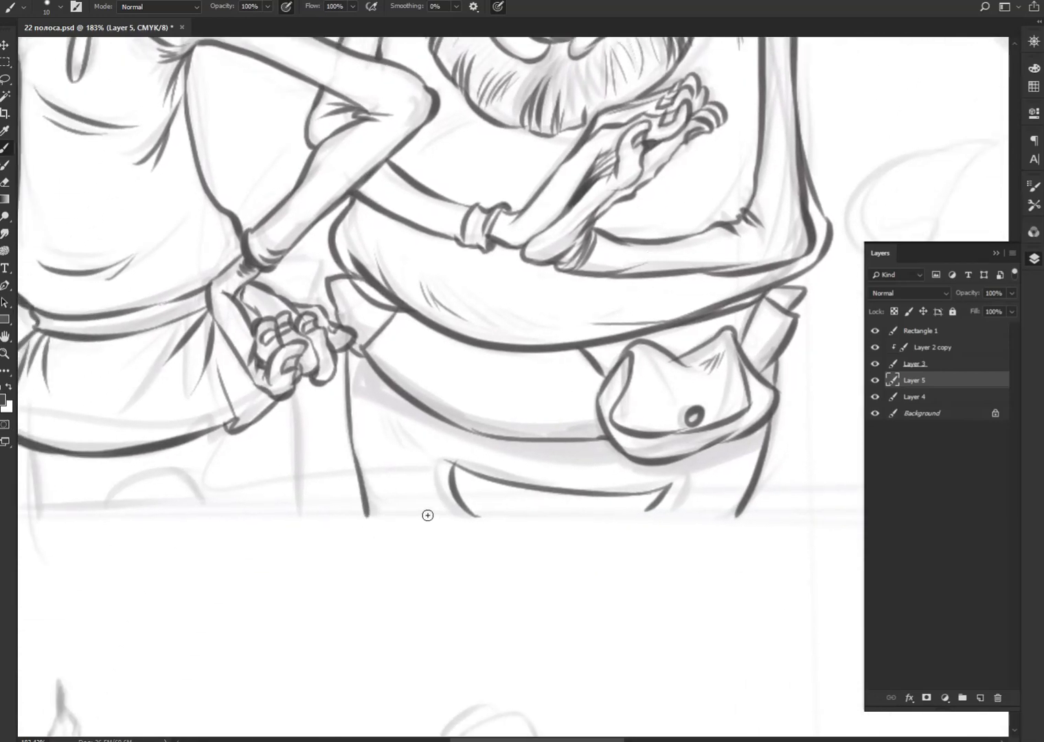
mouse_move(365, 514)
mouse_down()
mouse_move(366, 523)
mouse_move(492, 526)
mouse_up()
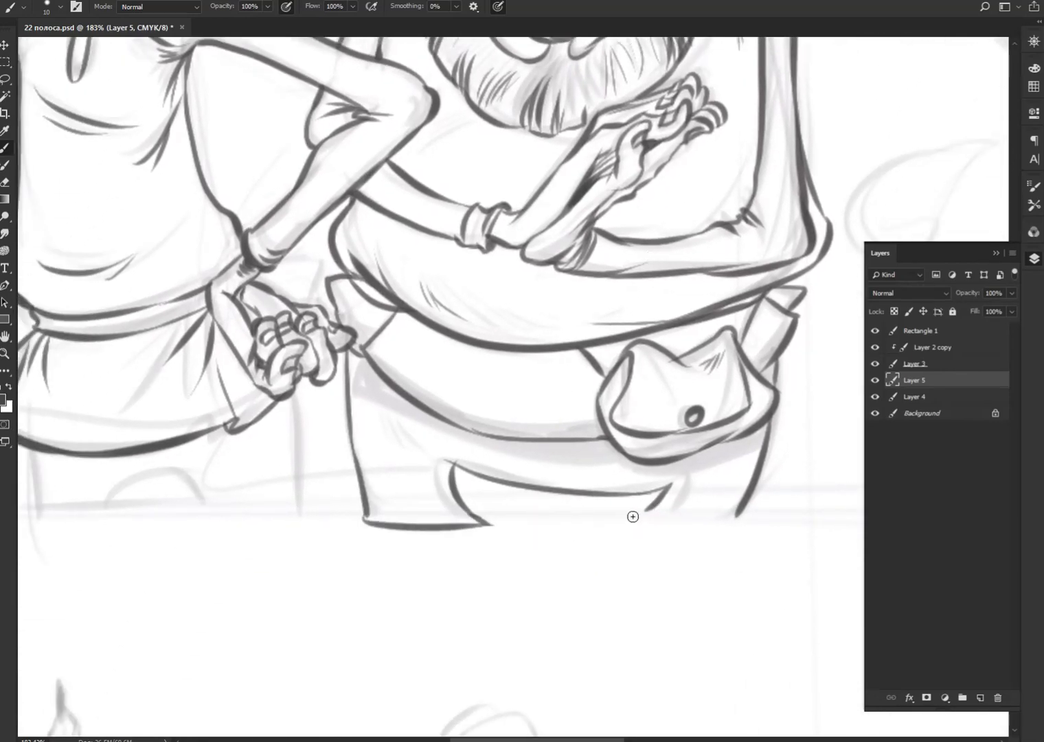
drag(647, 508, 741, 509)
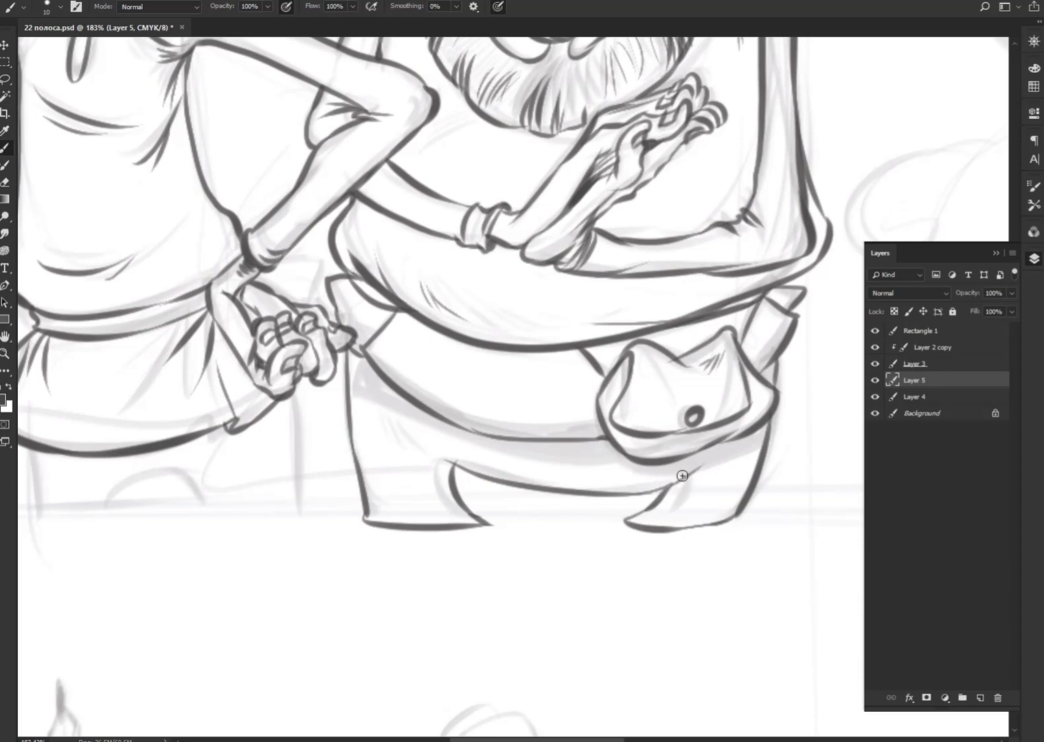
drag(404, 458, 453, 465)
drag(662, 489, 695, 472)
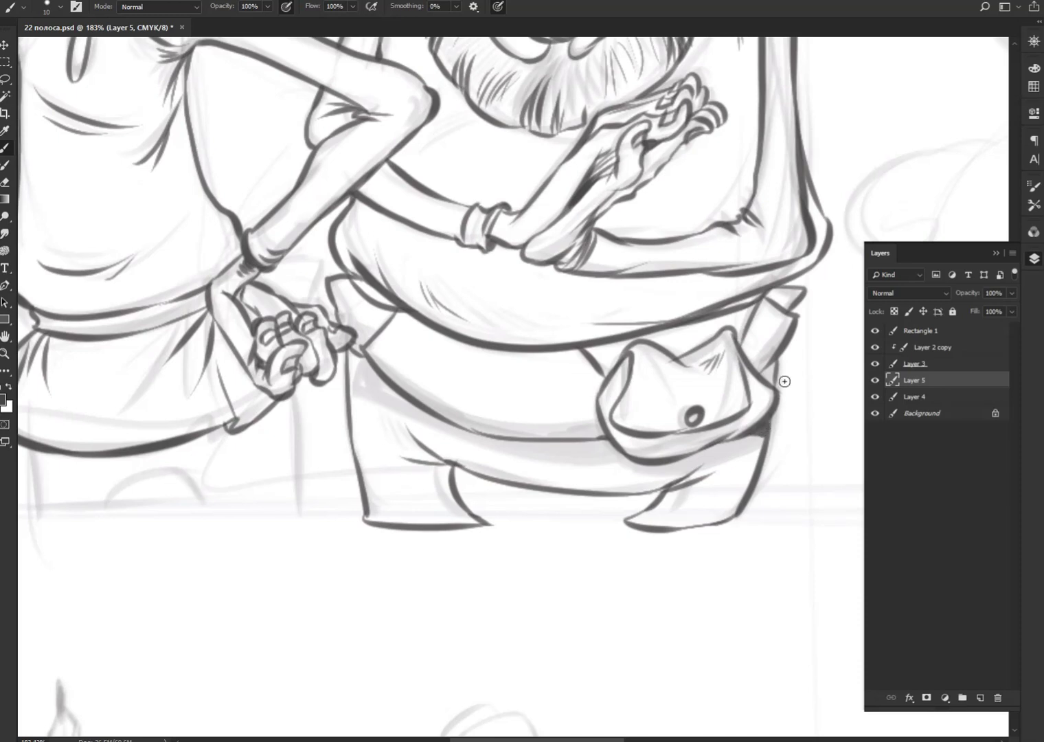
Step: Outline the belt pouch and its strap, and hatch the pouch's sides and front
drag(815, 347, 731, 430)
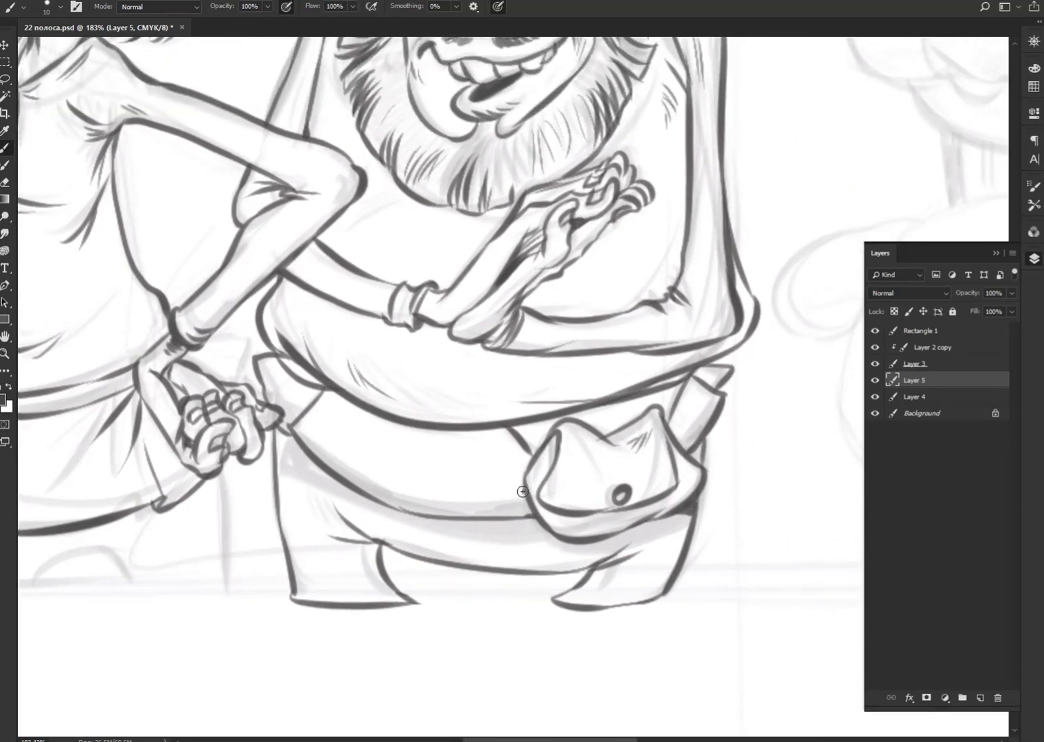
mouse_move(523, 492)
mouse_down()
mouse_move(505, 434)
mouse_move(533, 456)
mouse_up()
drag(486, 426, 514, 445)
mouse_move(523, 524)
mouse_down()
mouse_move(570, 540)
mouse_move(593, 530)
mouse_up()
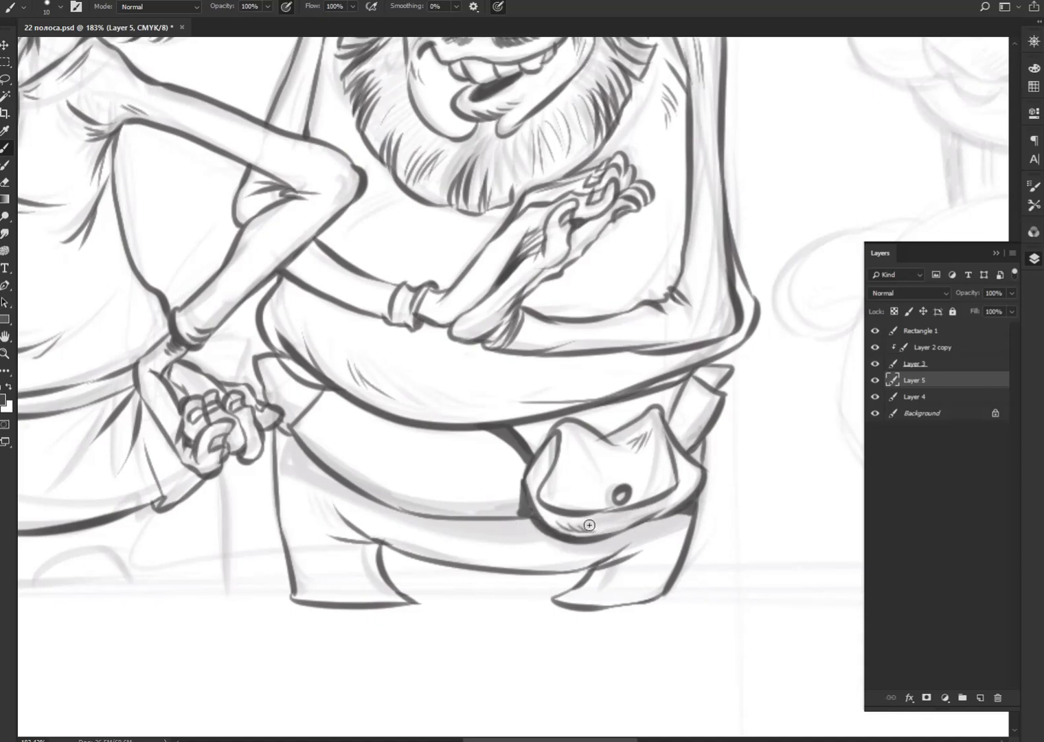
drag(539, 465, 551, 448)
drag(670, 467, 649, 490)
mouse_move(561, 479)
mouse_down()
mouse_move(569, 498)
mouse_move(580, 495)
mouse_up()
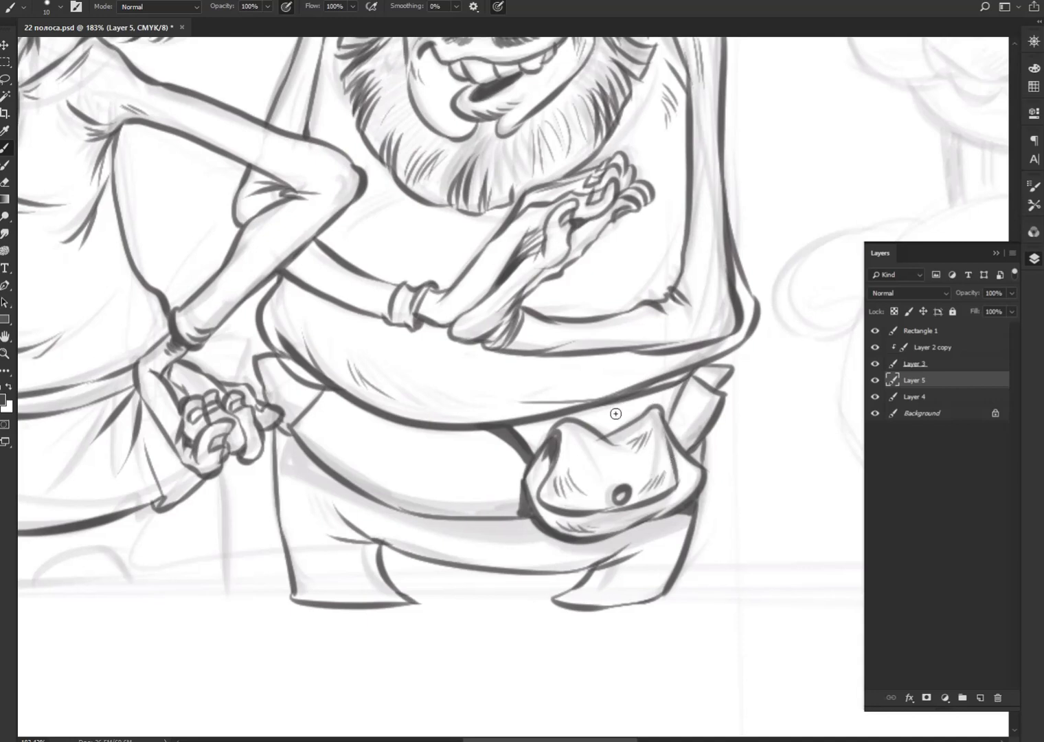
drag(616, 413, 604, 410)
drag(621, 419, 609, 415)
drag(668, 391, 645, 407)
drag(692, 372, 671, 428)
Step: Ink the pocket edge, the trousers' left edge and the pouch's right edge, then hatch both legs
drag(272, 366, 271, 358)
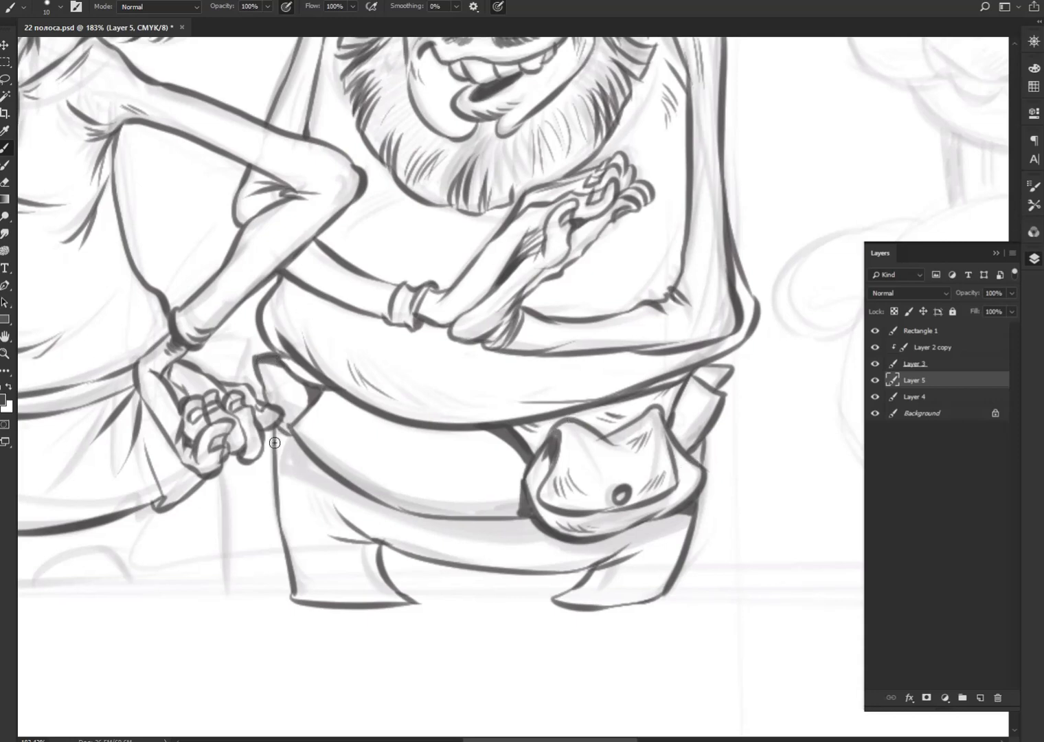
drag(287, 438, 274, 488)
drag(703, 447, 703, 484)
mouse_move(374, 555)
mouse_down()
mouse_move(333, 589)
mouse_move(344, 594)
mouse_up()
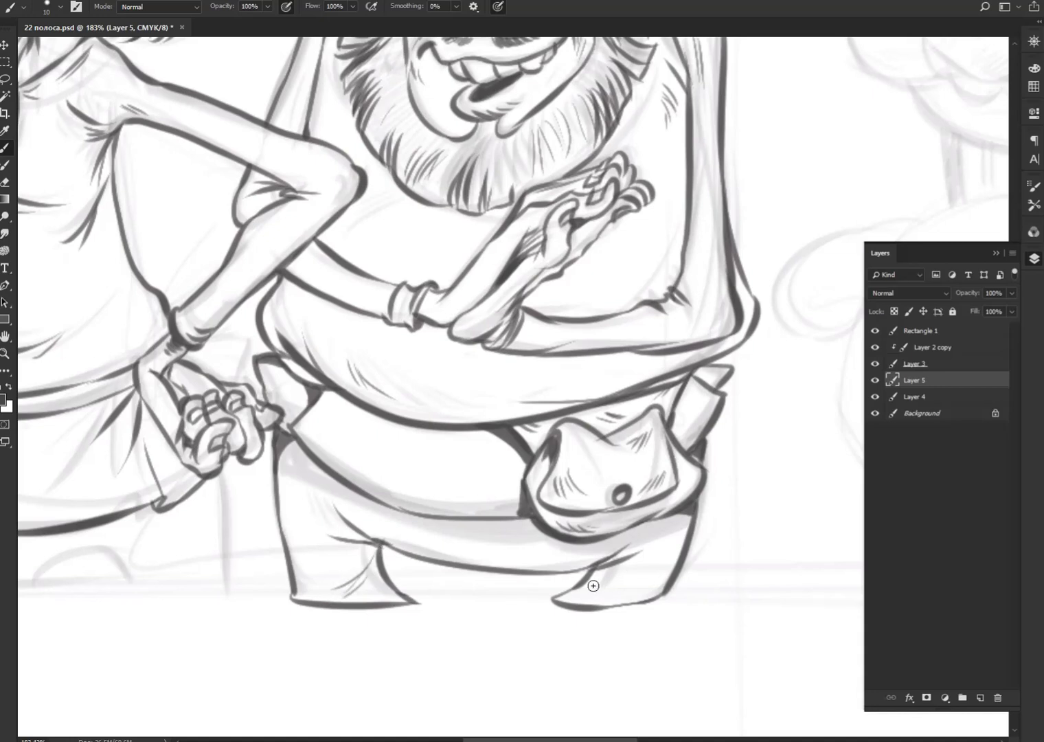
drag(620, 574, 591, 595)
Step: Ink the long-haired figure's sleeve cuff, tunic hem and belt's lower edge
drag(357, 419, 790, 454)
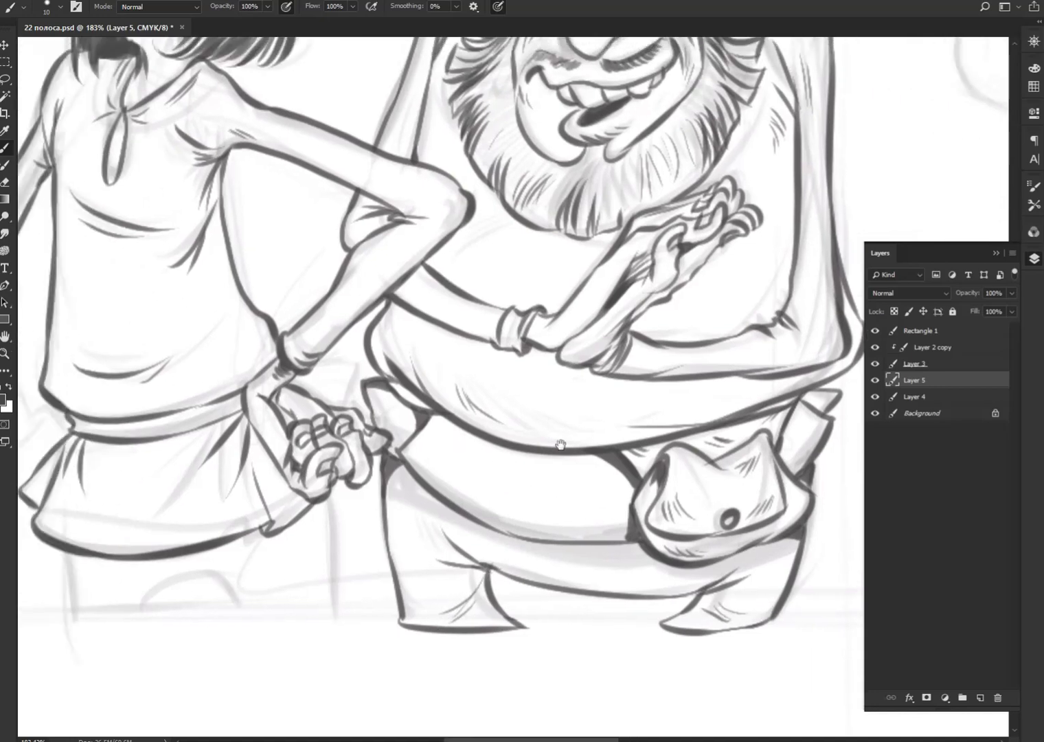
mouse_move(656, 475)
mouse_down()
mouse_move(664, 611)
mouse_move(627, 621)
mouse_move(555, 591)
mouse_move(521, 560)
mouse_move(449, 570)
mouse_move(495, 581)
mouse_move(483, 609)
mouse_move(410, 621)
mouse_move(388, 548)
mouse_move(397, 560)
mouse_up()
drag(619, 517, 651, 499)
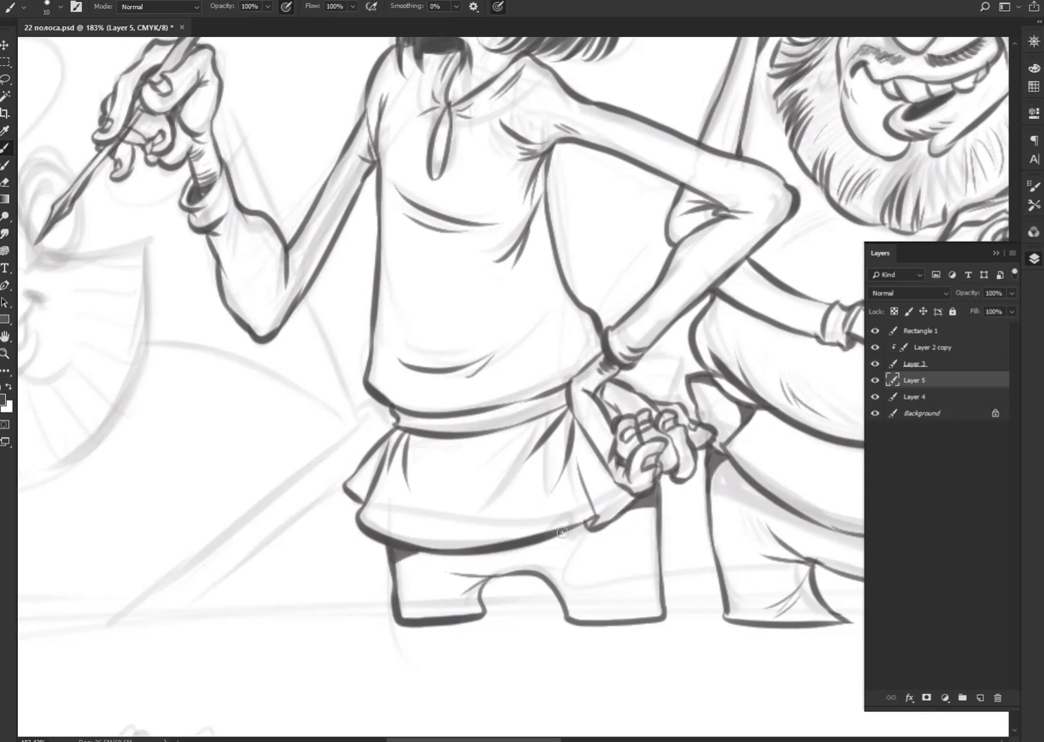
mouse_move(560, 536)
mouse_down()
mouse_move(641, 505)
mouse_move(580, 529)
mouse_up()
mouse_move(478, 431)
mouse_down()
mouse_move(565, 410)
mouse_move(515, 413)
mouse_move(571, 392)
mouse_up()
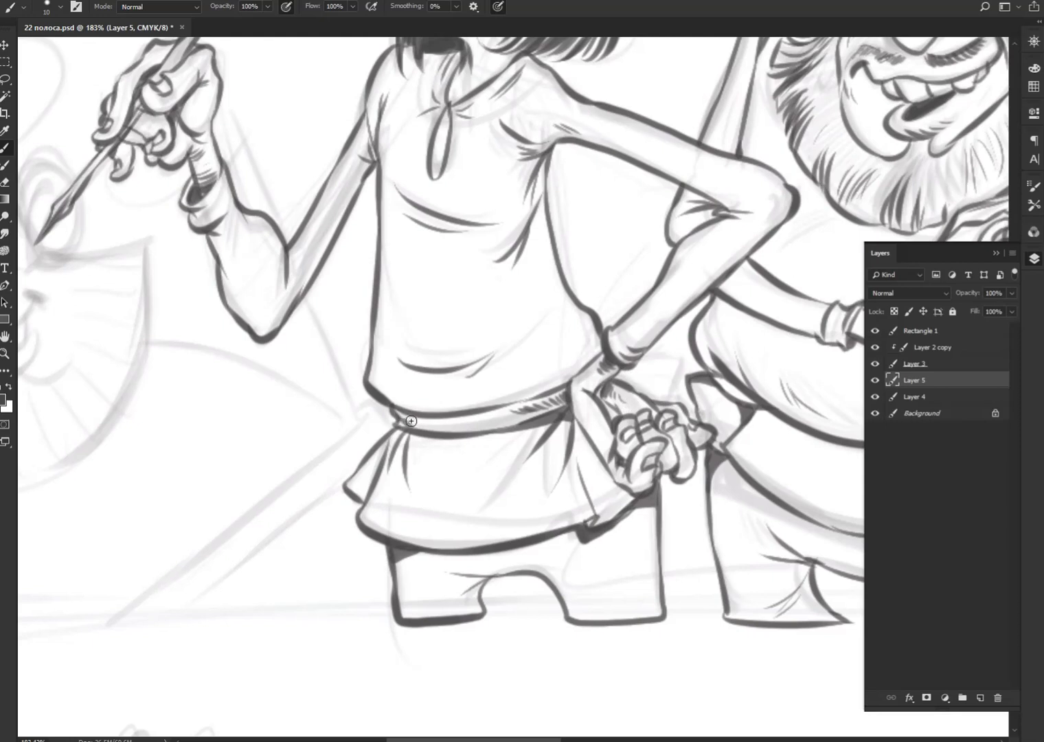
Step: Hatch the belt's top edge, the shirt's right side and near the elbow
drag(411, 420, 438, 422)
drag(473, 368, 489, 356)
drag(550, 302, 517, 371)
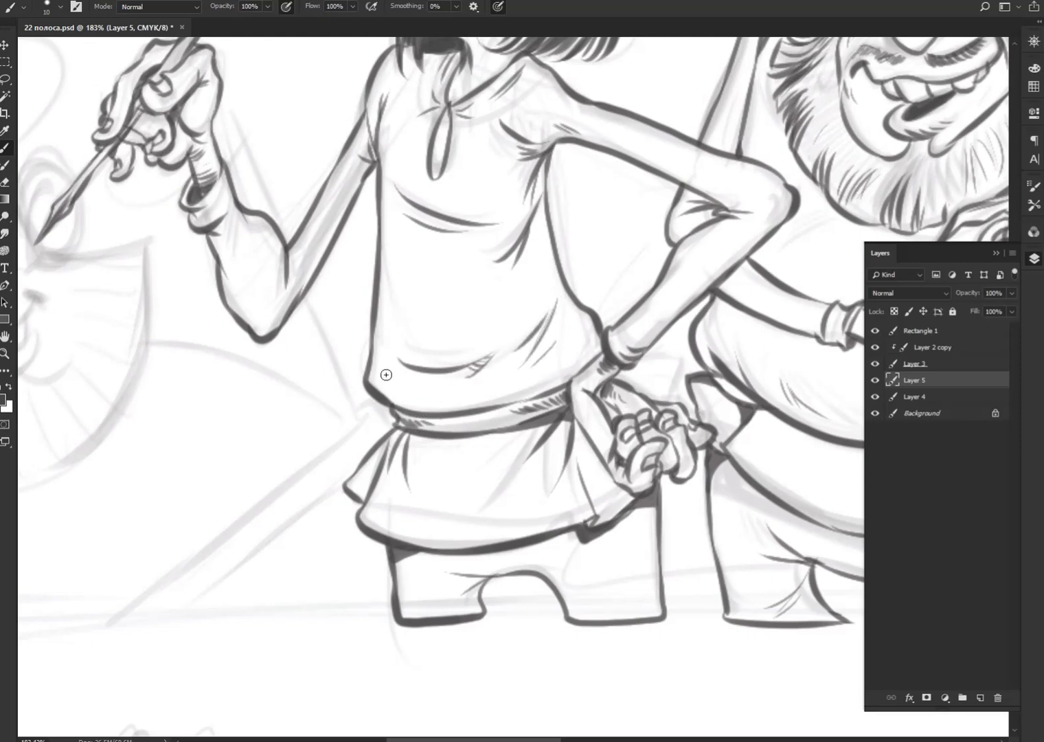
drag(589, 342, 539, 618)
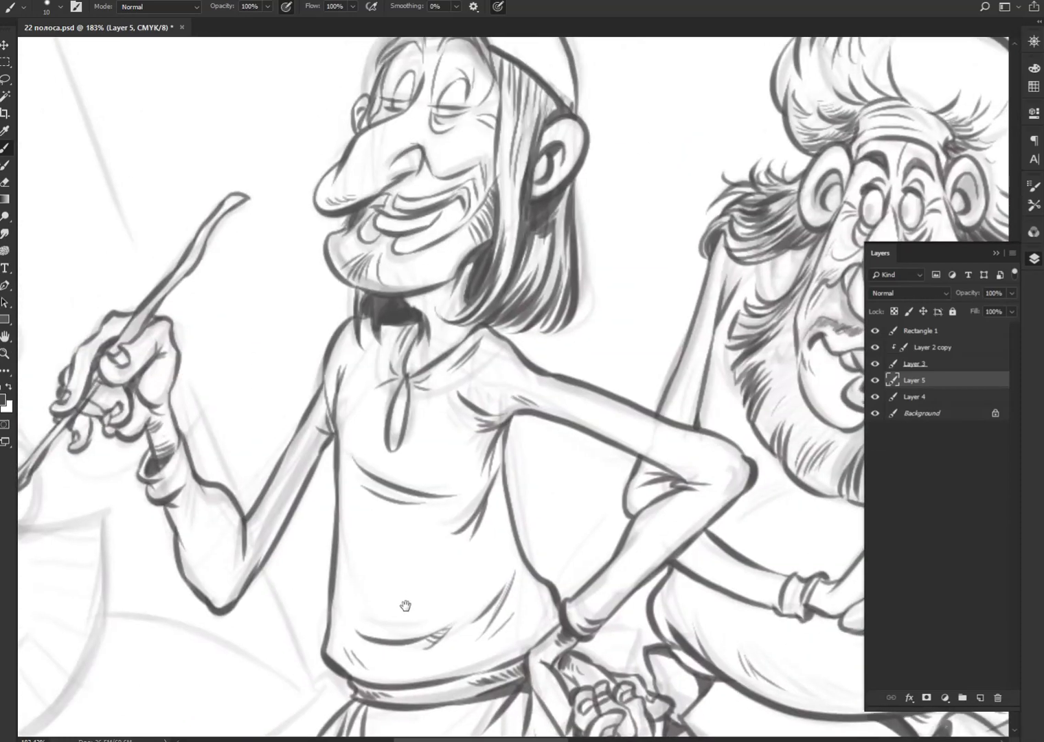
drag(406, 605, 512, 539)
mouse_move(353, 467)
mouse_down()
mouse_move(347, 496)
mouse_move(356, 470)
mouse_up()
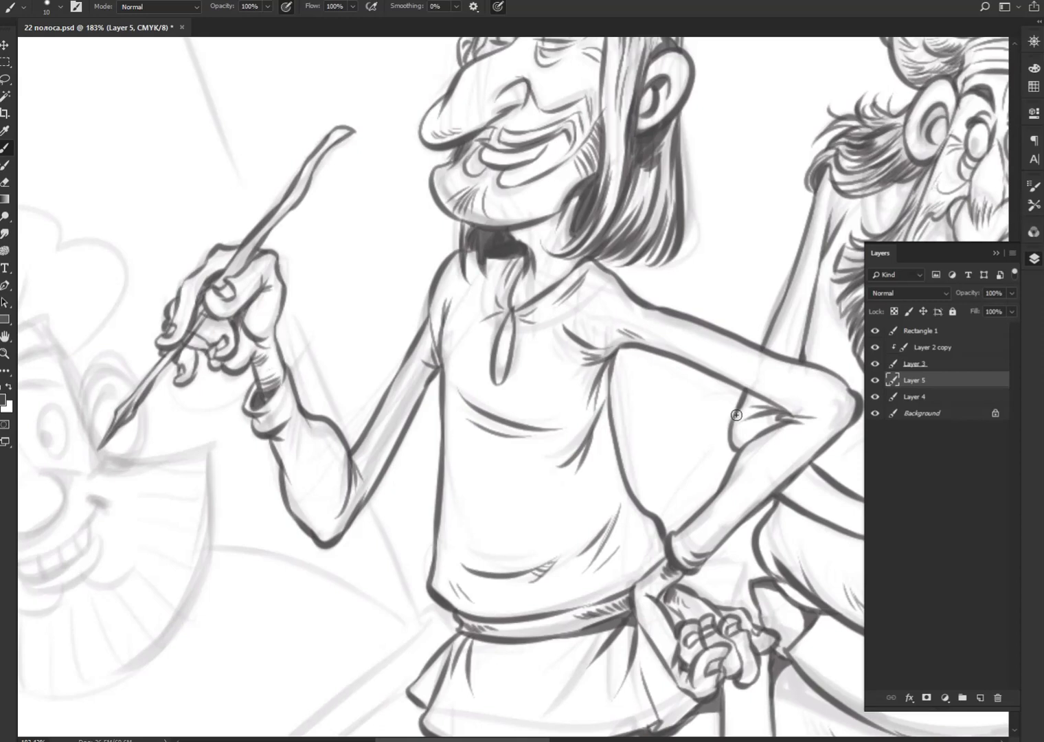
drag(323, 498, 726, 445)
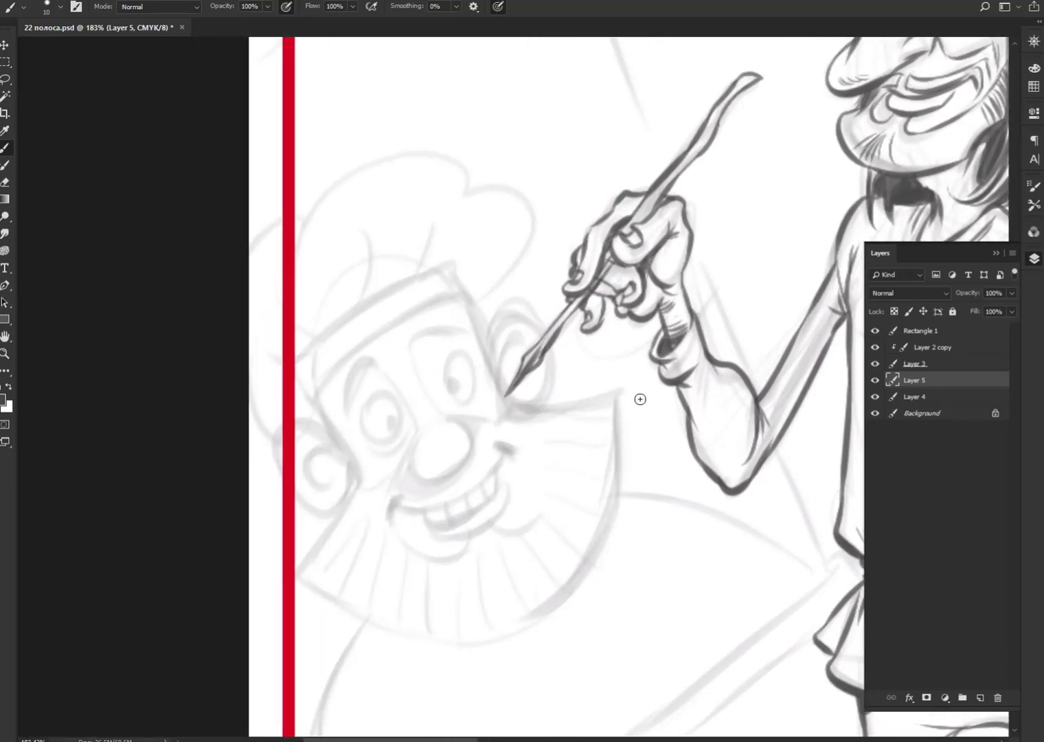
Step: Ink both ears with their inner curls, plus lines above the ear beside an eye
drag(316, 425, 329, 517)
drag(350, 467, 323, 519)
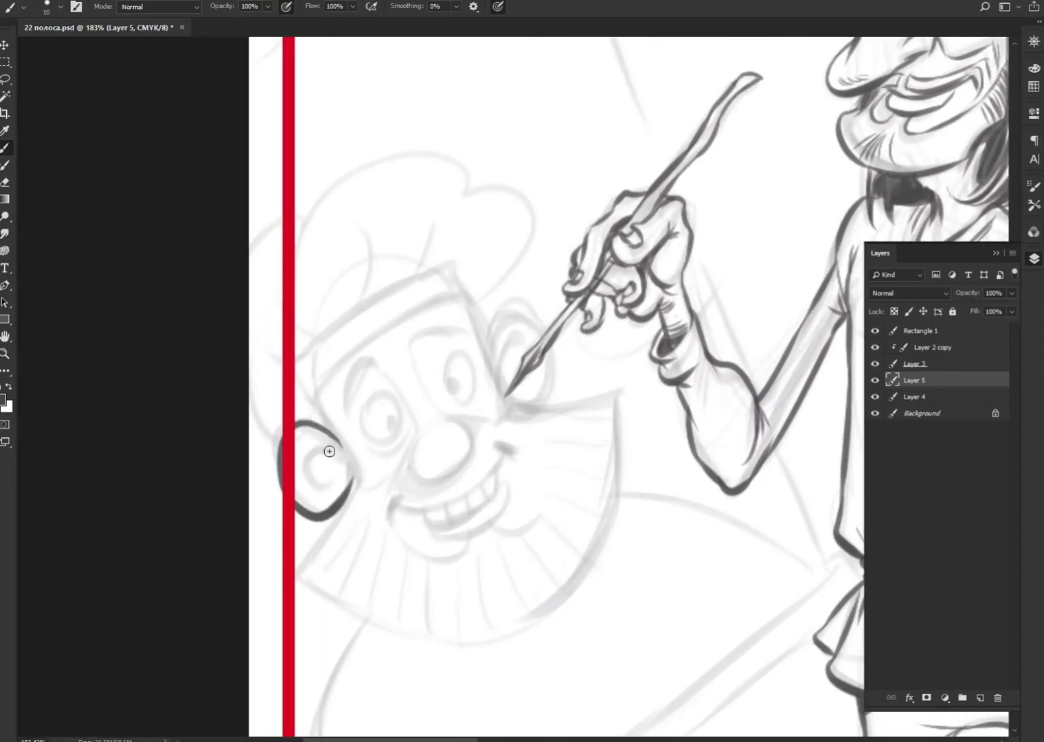
drag(328, 450, 323, 485)
drag(310, 393, 328, 428)
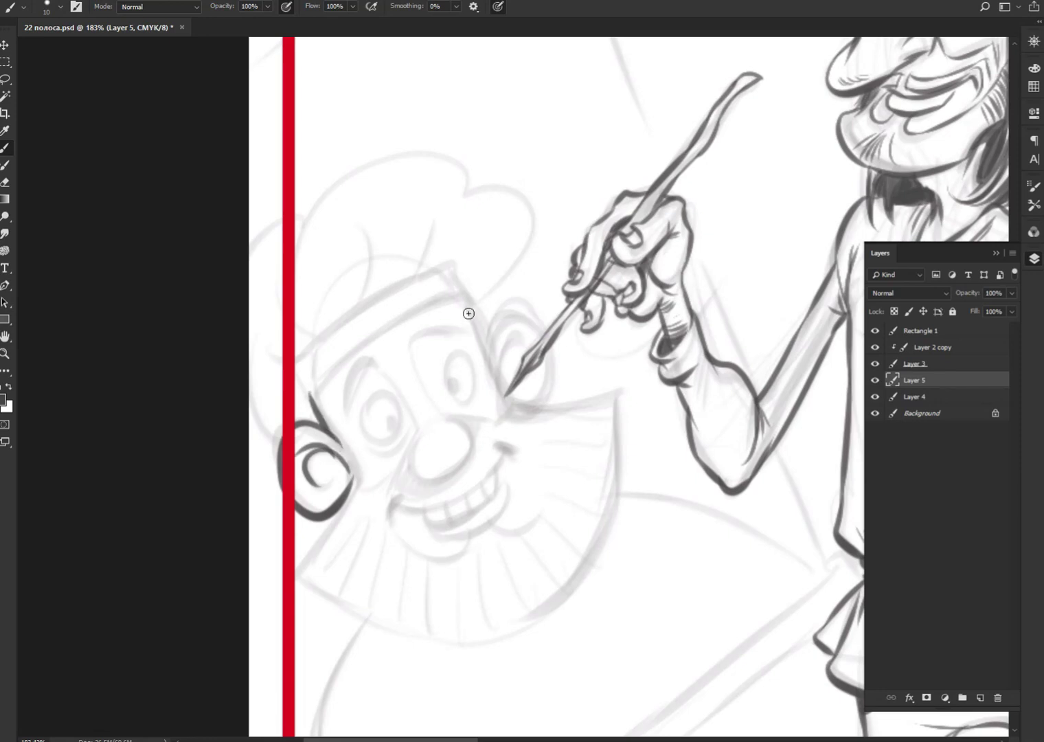
mouse_move(465, 297)
mouse_down()
mouse_move(496, 356)
mouse_move(544, 328)
mouse_move(551, 387)
mouse_move(512, 388)
mouse_up()
drag(517, 333, 514, 378)
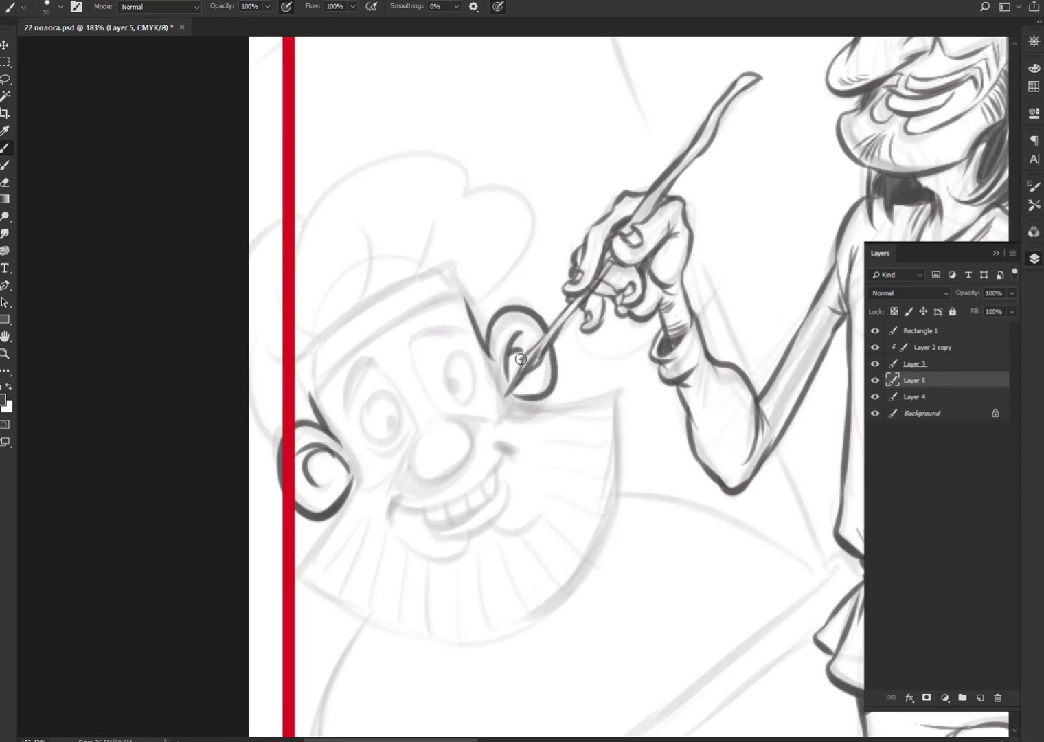
Step: Draw the round and oval eyes with lashes and the eyebrow arcs above them
drag(408, 410, 384, 434)
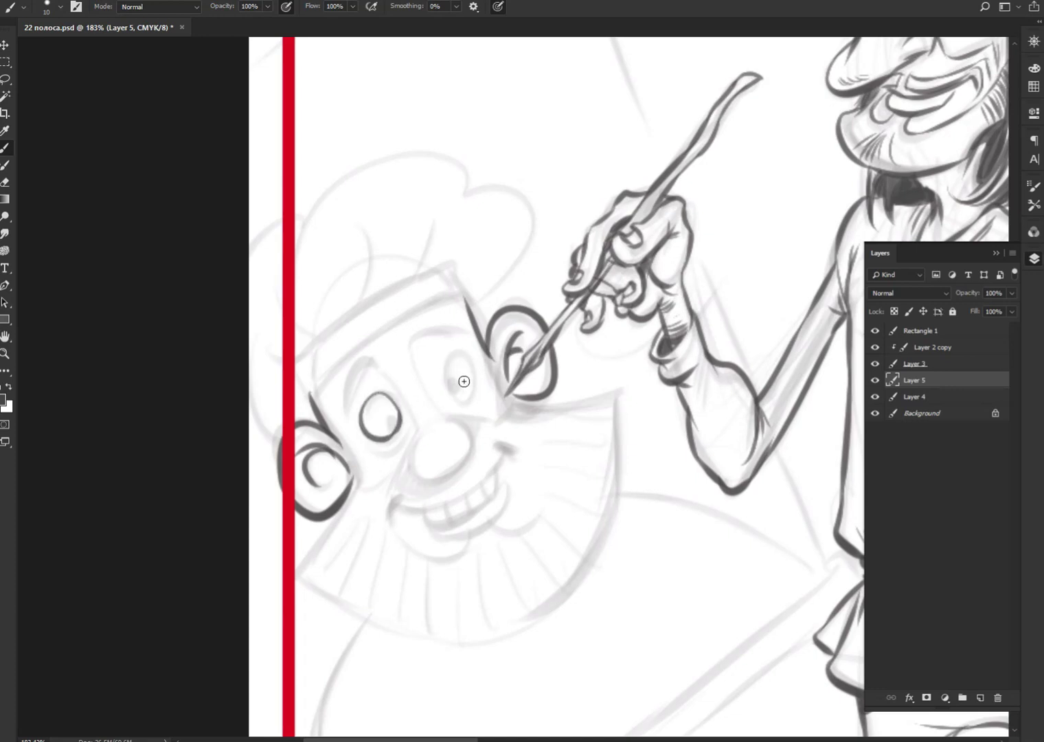
mouse_move(464, 357)
mouse_down()
mouse_move(466, 380)
mouse_move(443, 401)
mouse_move(474, 410)
mouse_up()
mouse_move(400, 425)
mouse_down()
mouse_move(374, 446)
mouse_move(402, 434)
mouse_up()
mouse_move(380, 375)
mouse_down()
mouse_move(358, 415)
mouse_move(347, 423)
mouse_move(382, 363)
mouse_move(343, 409)
mouse_up()
drag(417, 354, 433, 331)
mouse_move(437, 324)
mouse_down()
mouse_move(466, 340)
mouse_move(414, 351)
mouse_move(433, 402)
mouse_up()
mouse_move(371, 363)
mouse_down()
mouse_move(415, 443)
mouse_move(475, 455)
mouse_up()
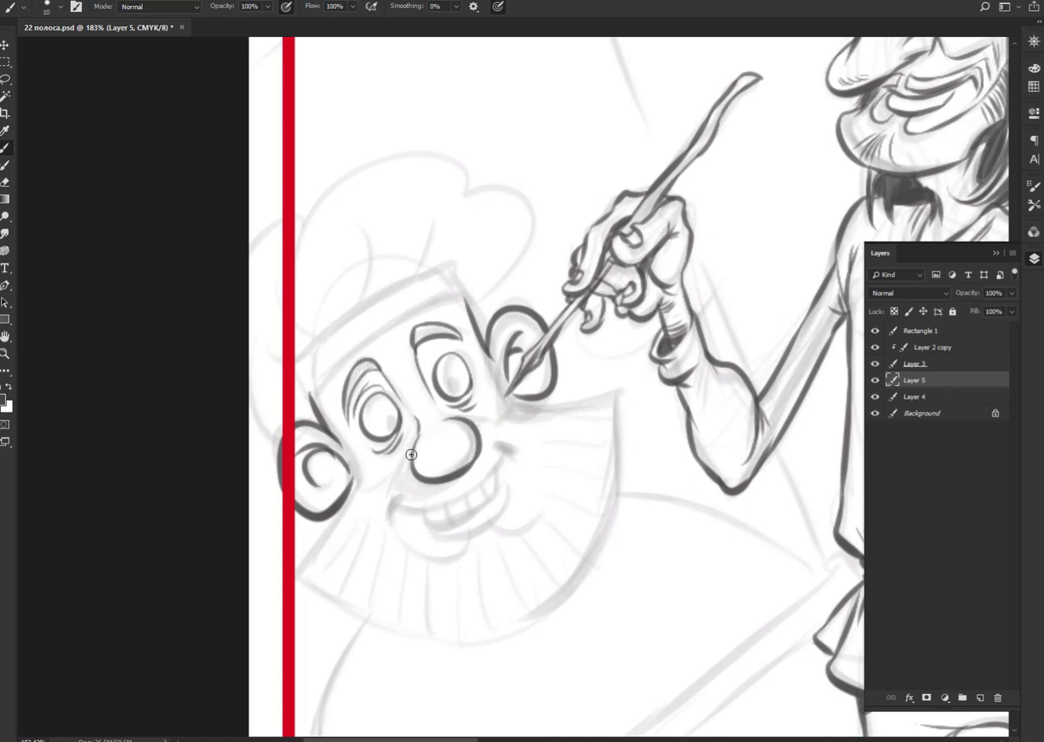
Step: Extend the nose outline and ink the face's left outline and the hat band edges
drag(411, 454, 397, 487)
drag(470, 415, 500, 424)
drag(312, 395, 363, 352)
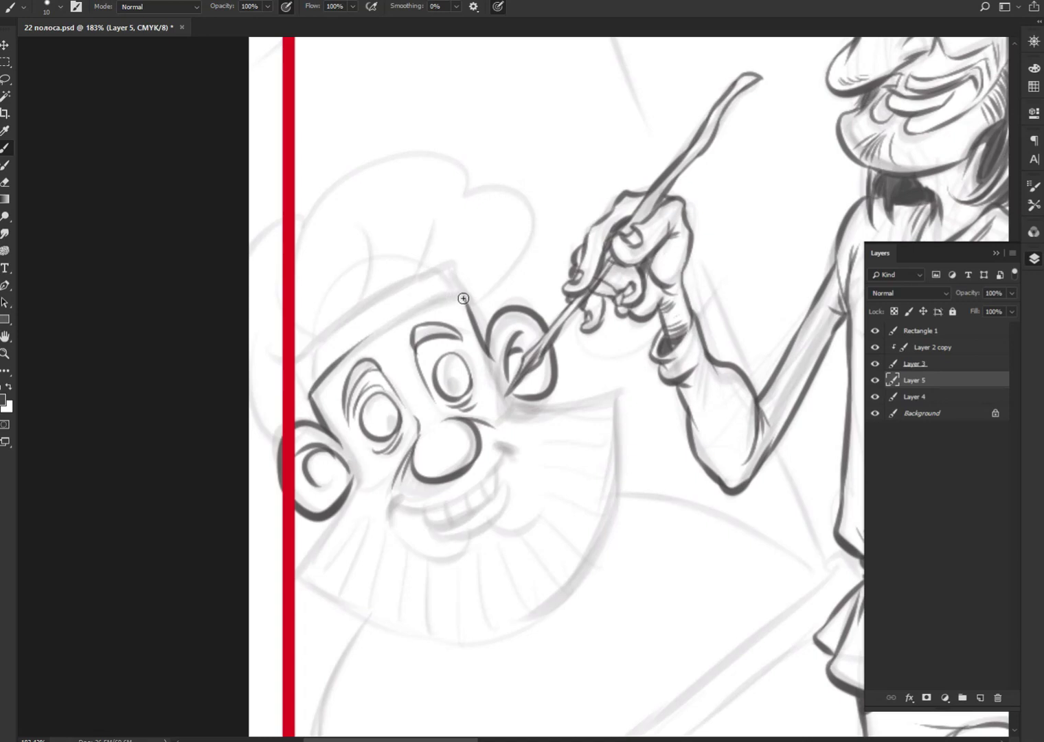
drag(469, 294, 347, 358)
mouse_move(469, 309)
mouse_down()
mouse_move(464, 273)
mouse_move(368, 304)
mouse_move(291, 379)
mouse_move(303, 397)
mouse_up()
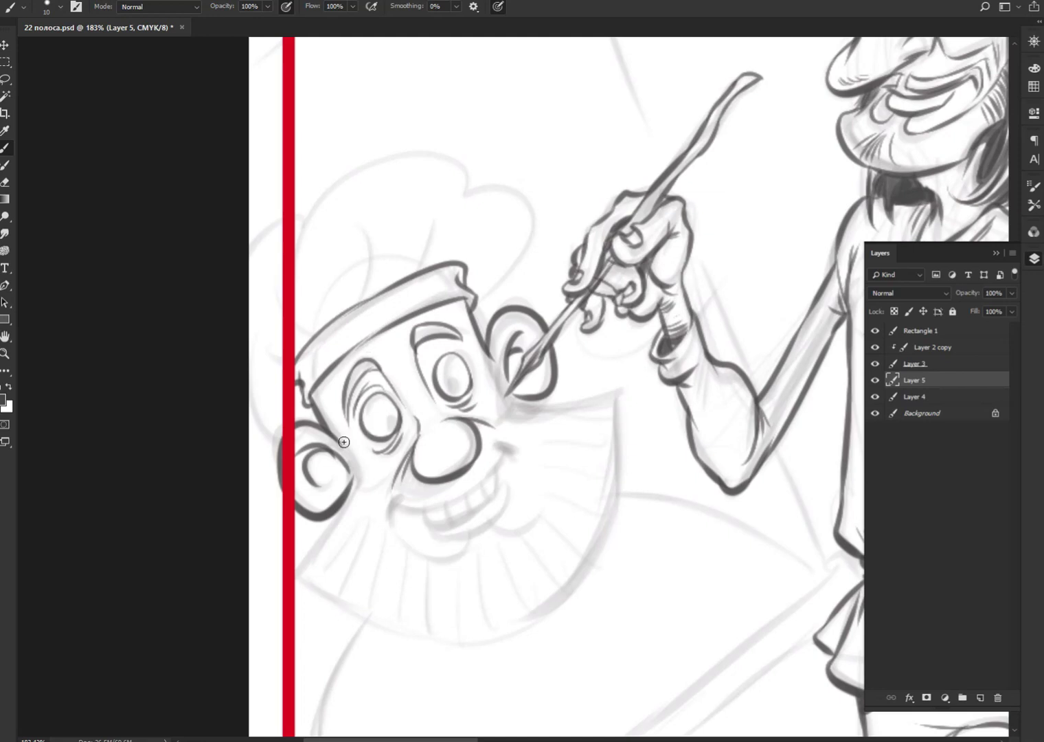
Step: Ink the jaw line, the beard's lower contour, the teeth, the smile corner and the mustache
mouse_move(342, 437)
mouse_down()
mouse_move(338, 507)
mouse_move(297, 551)
mouse_move(294, 578)
mouse_move(320, 606)
mouse_move(377, 626)
mouse_up()
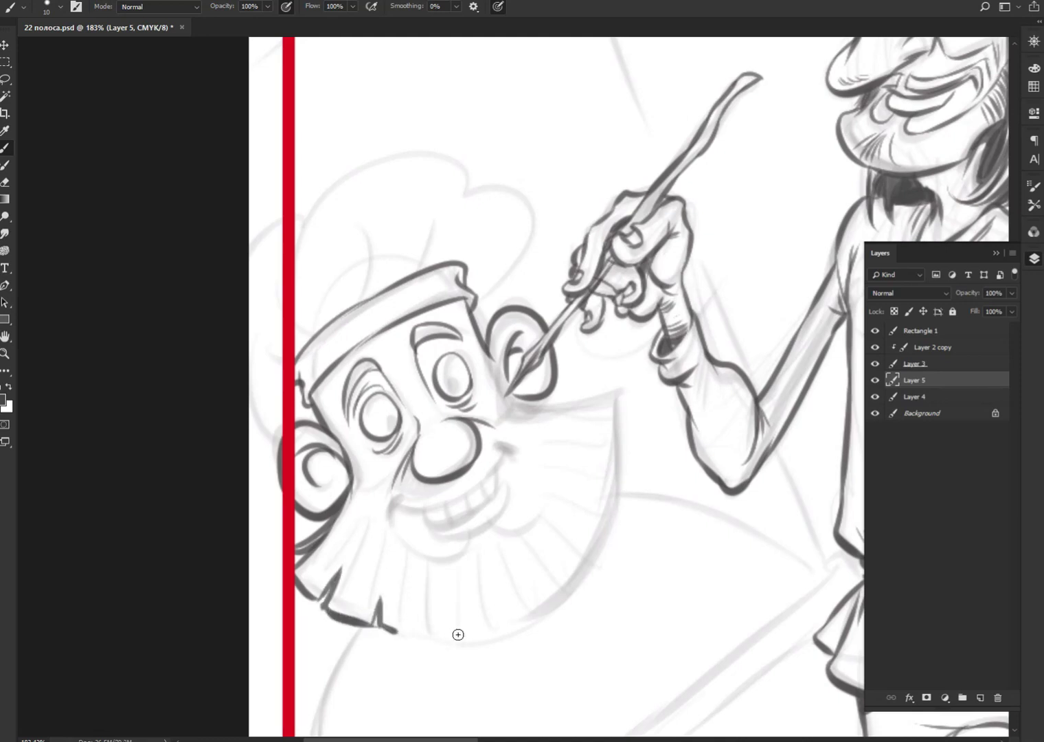
drag(459, 638, 382, 626)
mouse_move(391, 516)
mouse_down()
mouse_move(404, 499)
mouse_move(478, 483)
mouse_move(516, 451)
mouse_up()
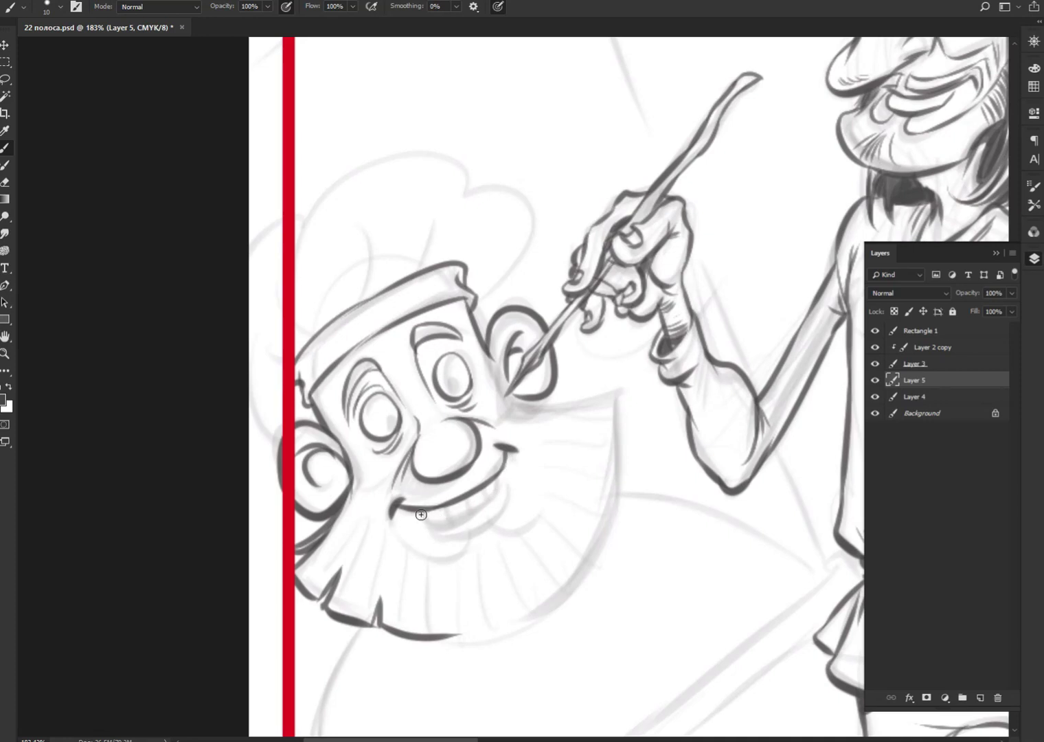
mouse_move(420, 515)
mouse_down()
mouse_move(455, 520)
mouse_move(489, 499)
mouse_move(434, 529)
mouse_move(506, 497)
mouse_move(491, 512)
mouse_up()
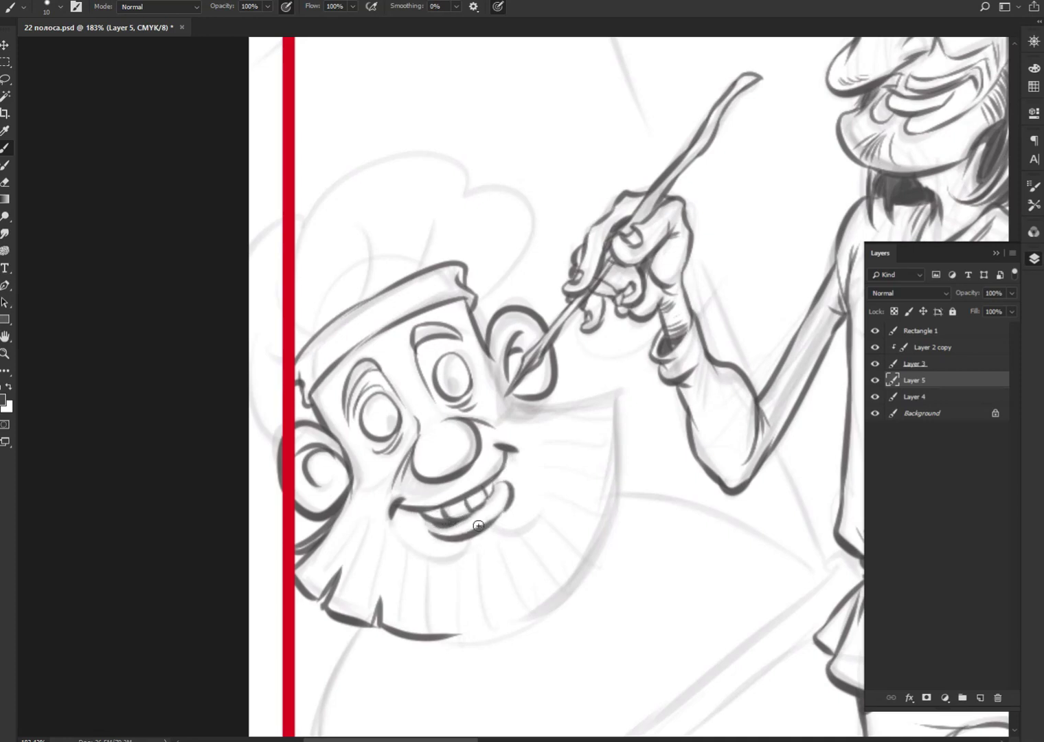
mouse_move(393, 483)
mouse_down()
mouse_move(389, 531)
mouse_move(362, 486)
mouse_up()
drag(340, 440, 360, 479)
mouse_move(506, 422)
mouse_down()
mouse_move(625, 381)
mouse_move(627, 410)
mouse_up()
mouse_move(592, 450)
mouse_down()
mouse_move(622, 445)
mouse_move(624, 491)
mouse_move(608, 547)
mouse_move(578, 527)
mouse_move(557, 604)
mouse_move(460, 634)
mouse_up()
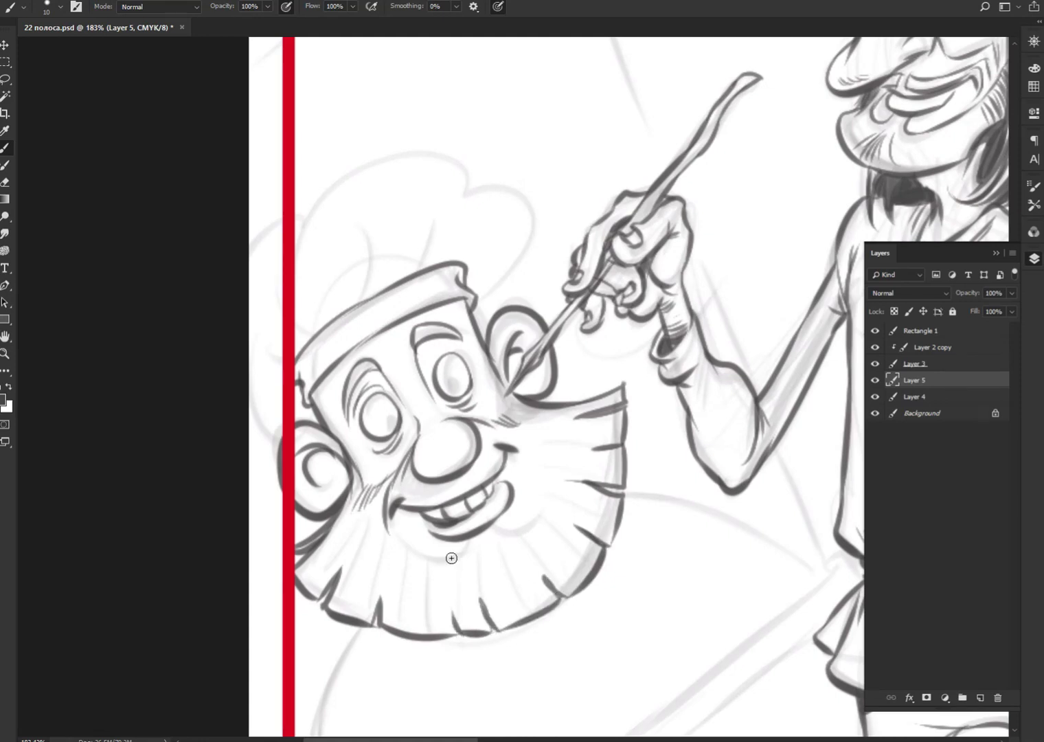
Step: Ink the mouth's right corner, hatch both cheeks and the beard, and outline the face edge
drag(511, 527, 532, 502)
drag(525, 435, 536, 501)
drag(509, 401, 533, 412)
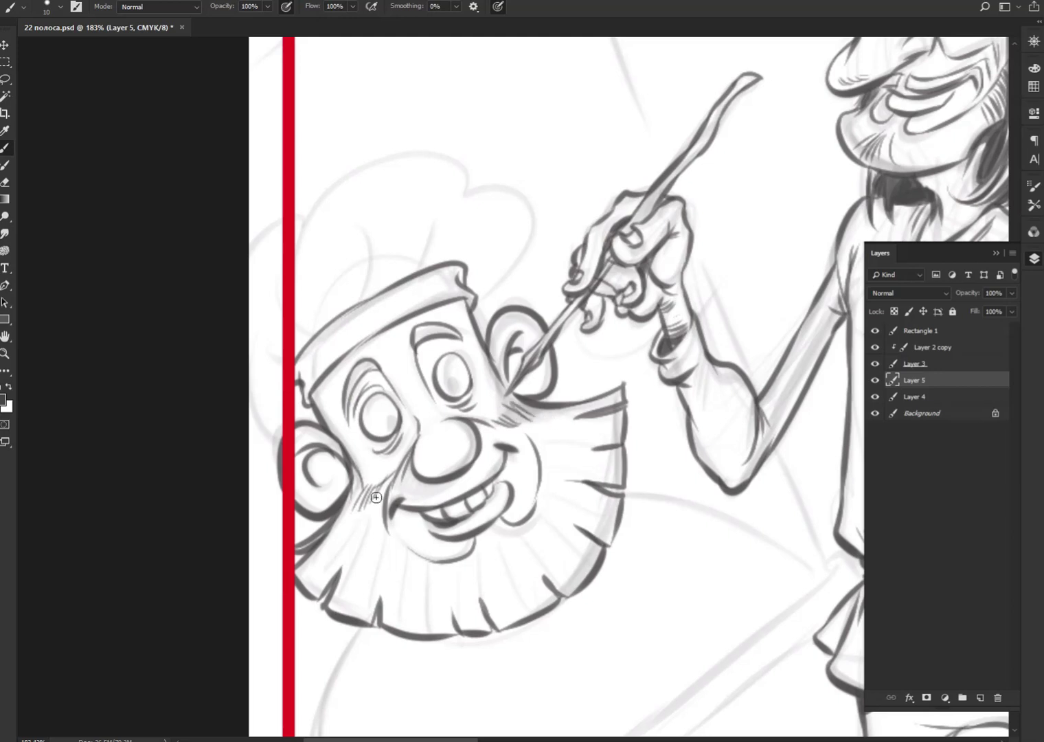
drag(373, 494, 363, 546)
mouse_move(347, 521)
mouse_down()
mouse_move(327, 565)
mouse_move(297, 587)
mouse_up()
drag(356, 521, 320, 574)
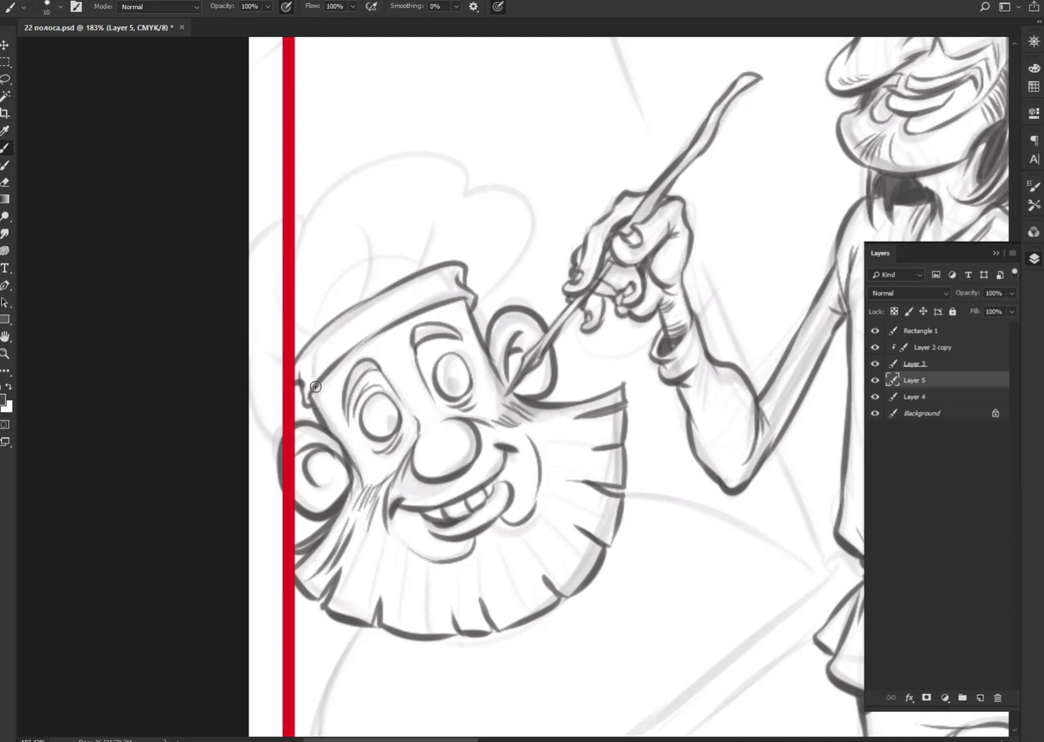
drag(311, 382, 336, 446)
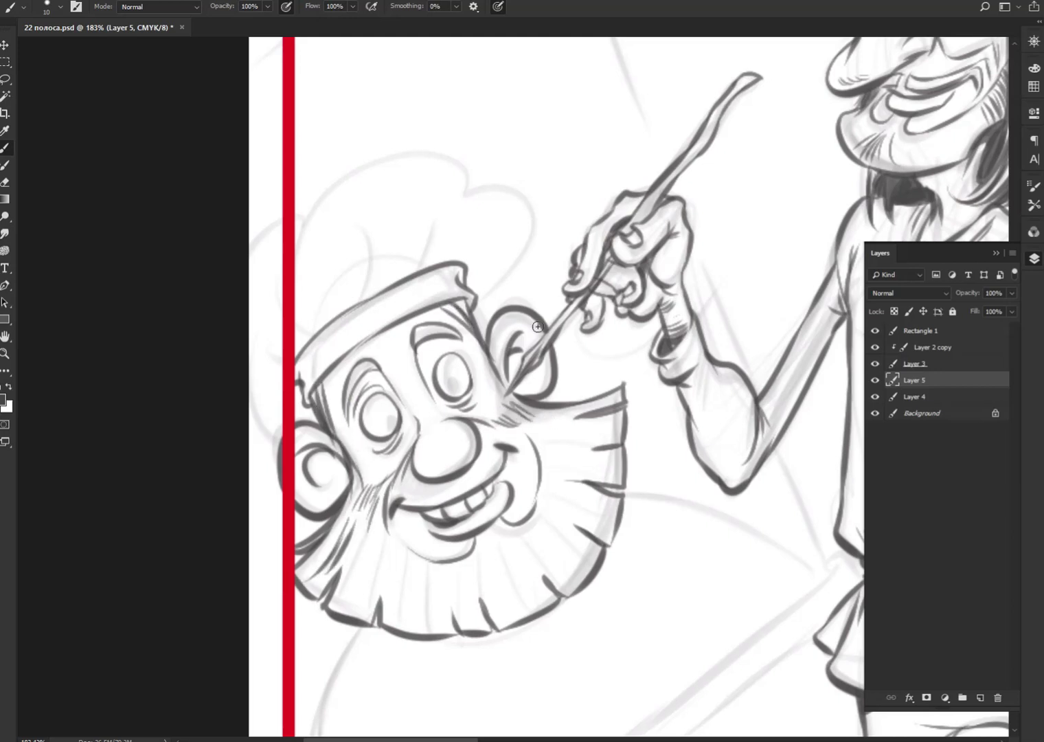
Step: Ink the puffy hat's top lobes, inner folds and the headband's upper edge
drag(563, 320, 561, 431)
mouse_move(483, 401)
mouse_down()
mouse_move(532, 336)
mouse_move(354, 256)
mouse_up()
drag(385, 310, 292, 284)
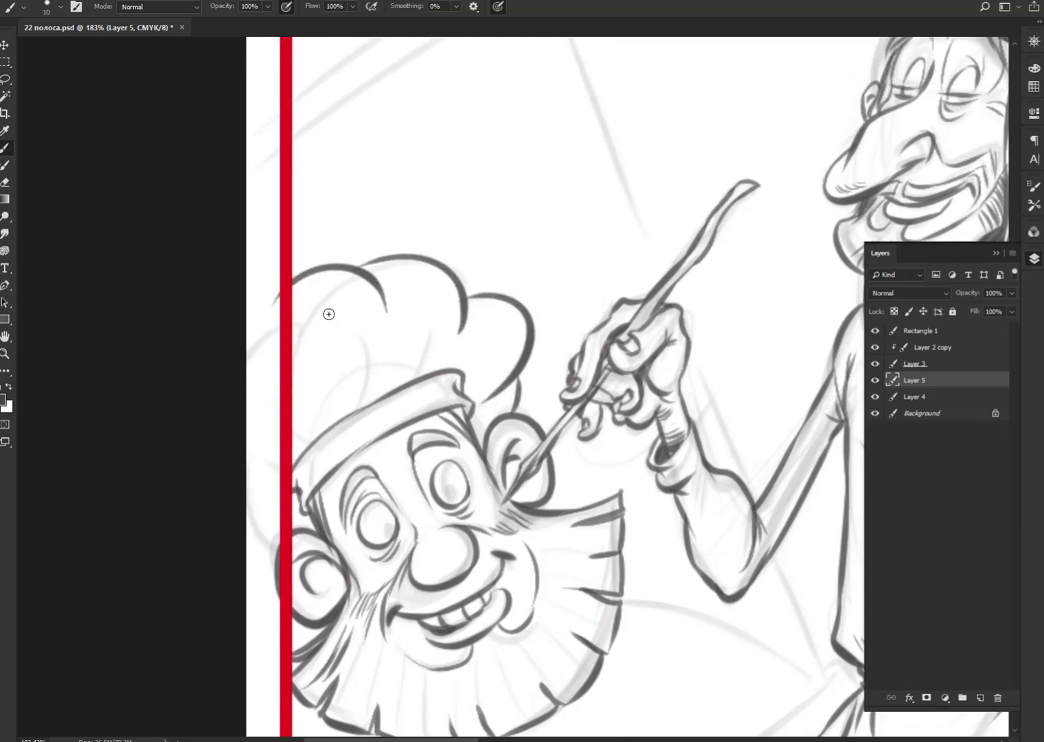
drag(342, 327, 247, 313)
drag(430, 336, 420, 378)
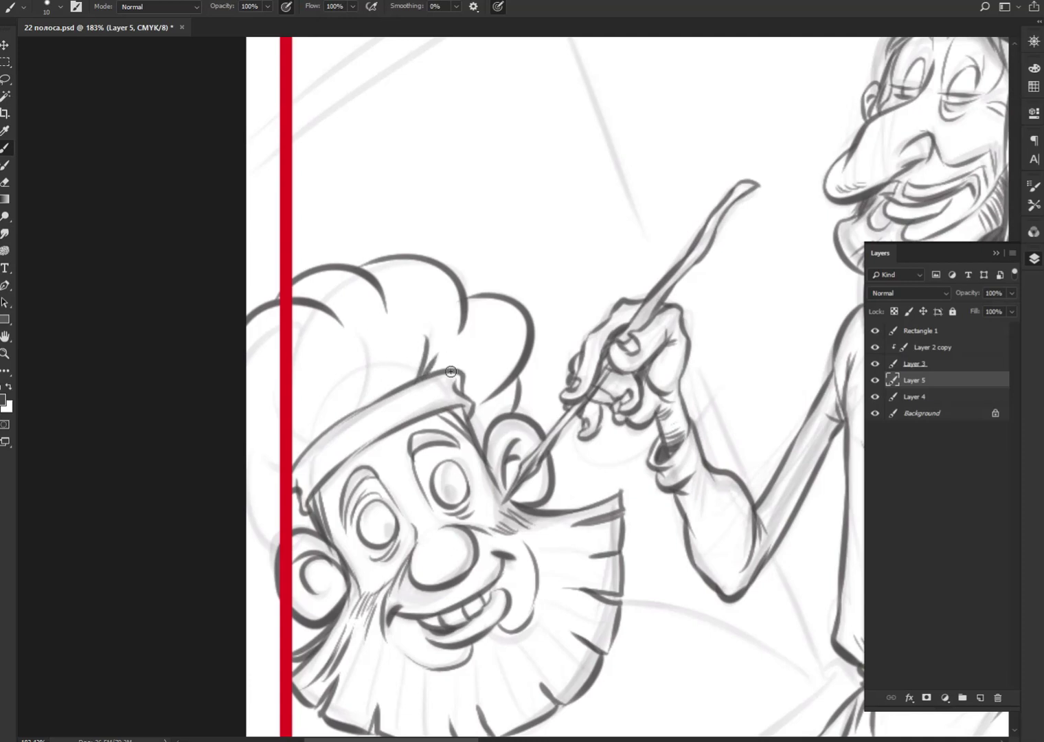
drag(484, 352, 462, 378)
mouse_move(376, 366)
mouse_down()
mouse_move(369, 400)
mouse_move(338, 399)
mouse_move(249, 489)
mouse_move(258, 509)
mouse_up()
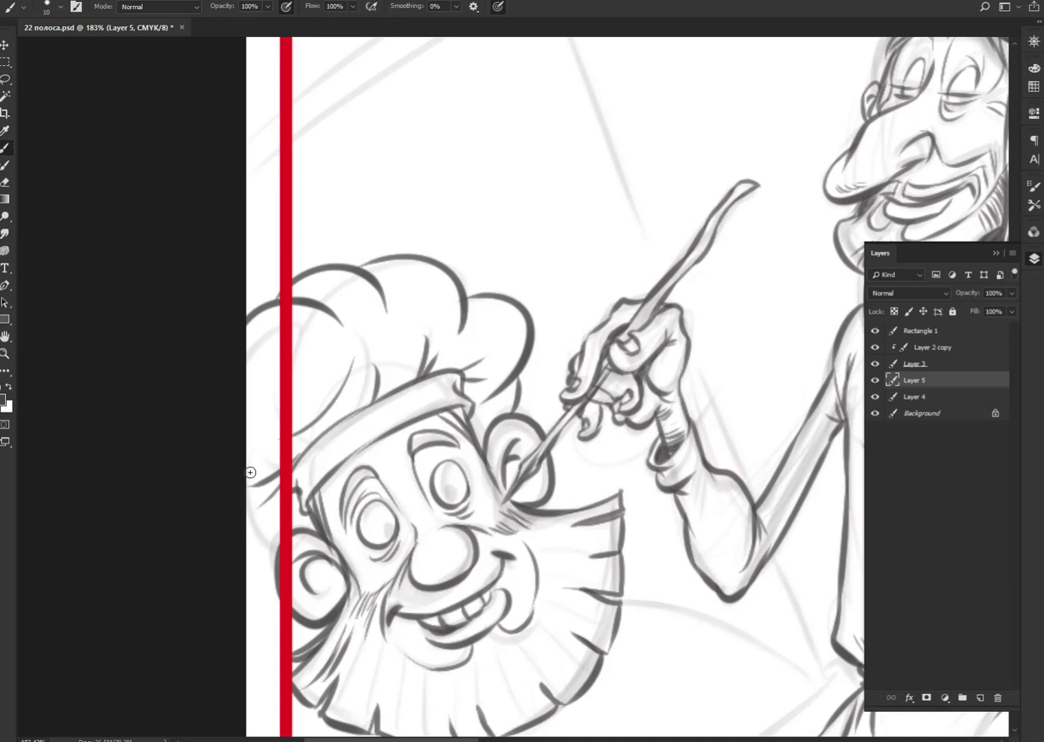
Step: Ink hatching on the chef's headband end and between his eyes, plus a curve left of the red bar
scroll(250, 472, up, 3)
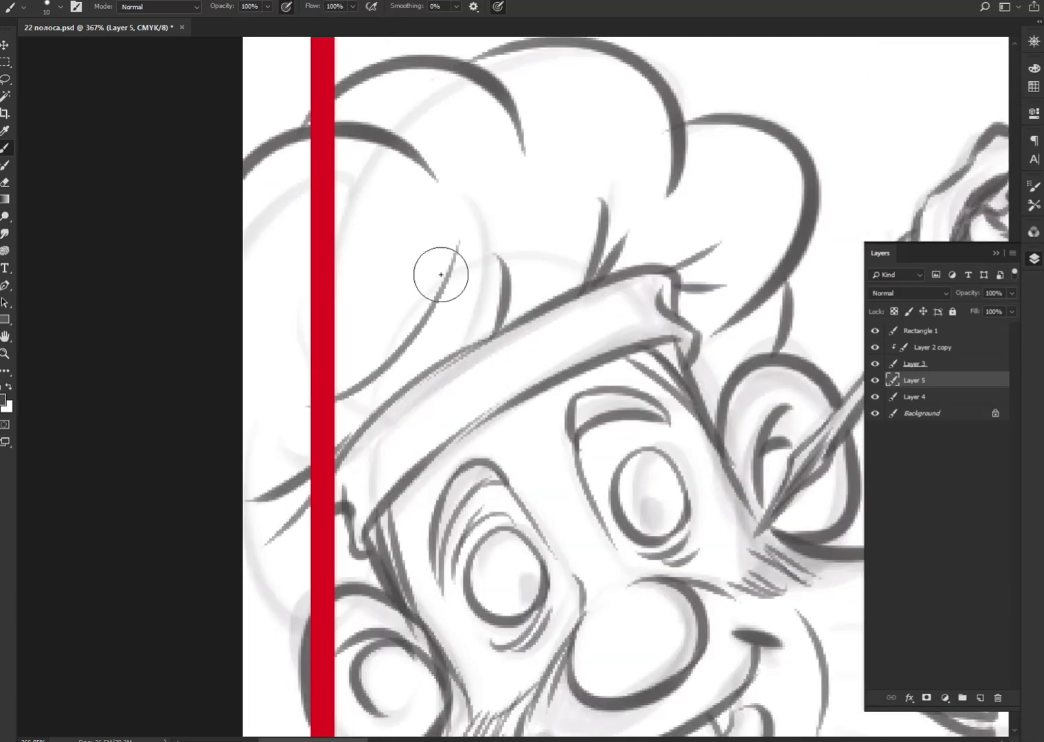
scroll(295, 376, down, 5)
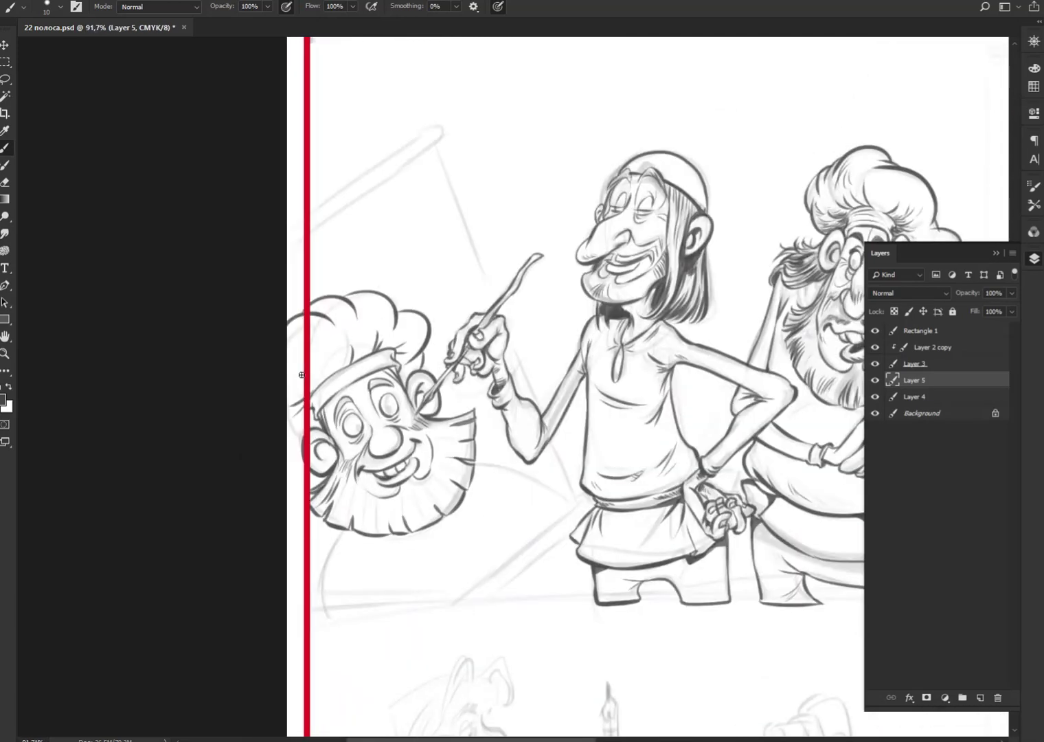
scroll(654, 393, up, 3)
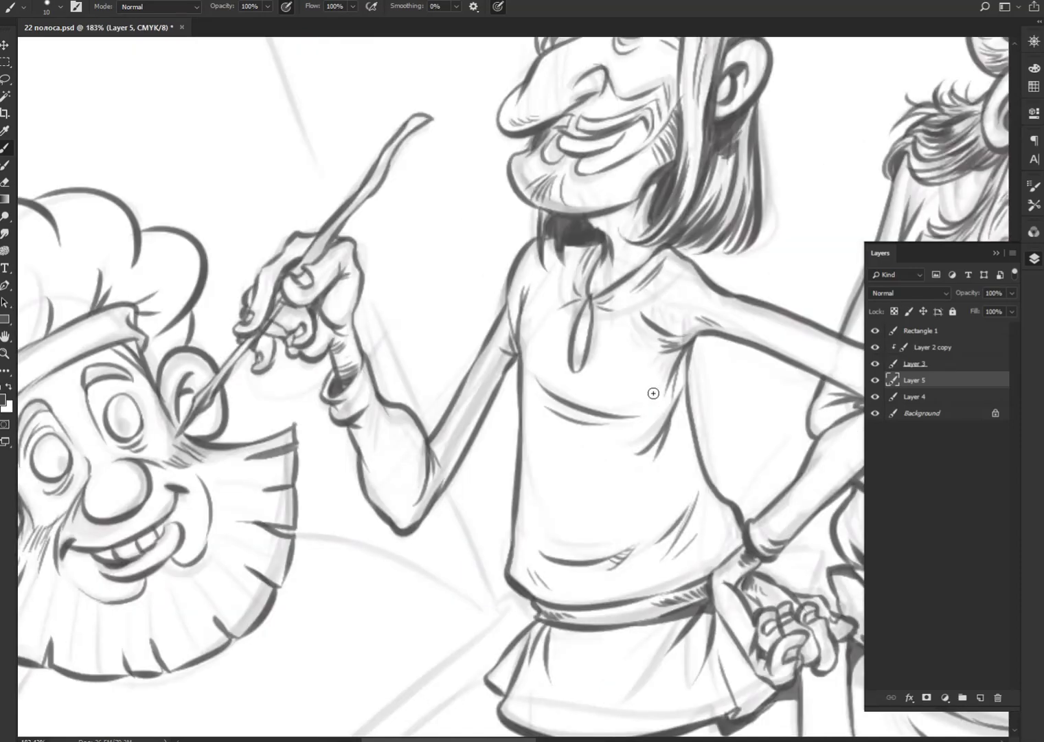
drag(446, 437, 659, 473)
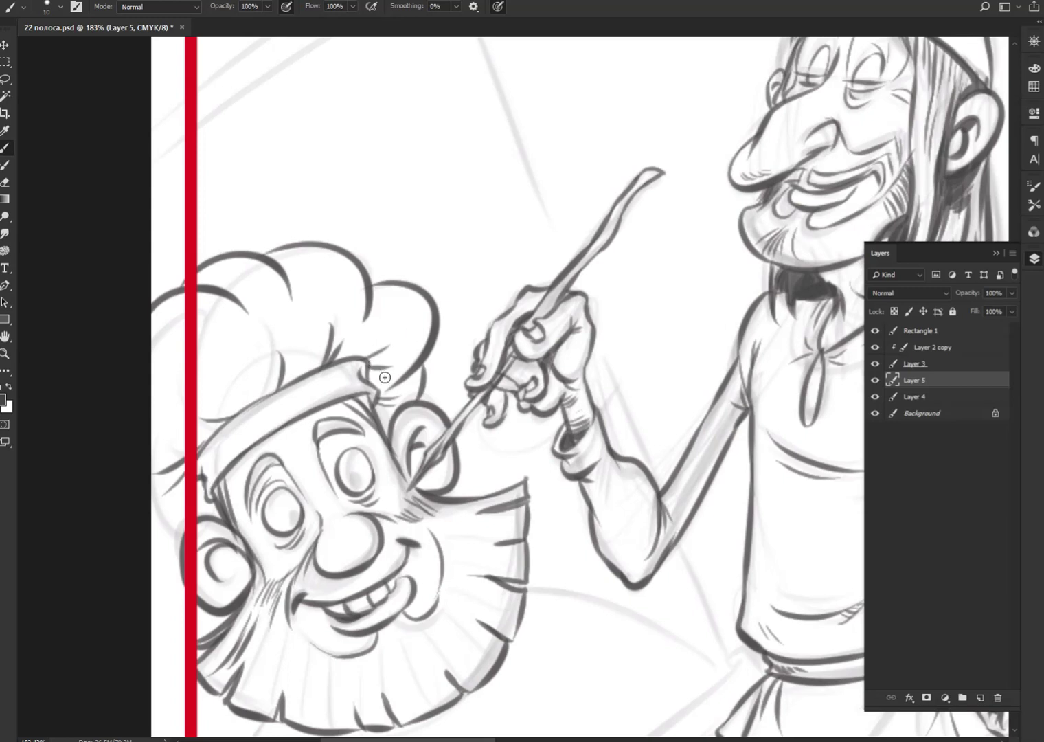
drag(206, 473, 211, 454)
drag(151, 589, 187, 584)
mouse_move(338, 519)
mouse_down()
mouse_move(340, 506)
mouse_move(317, 511)
mouse_up()
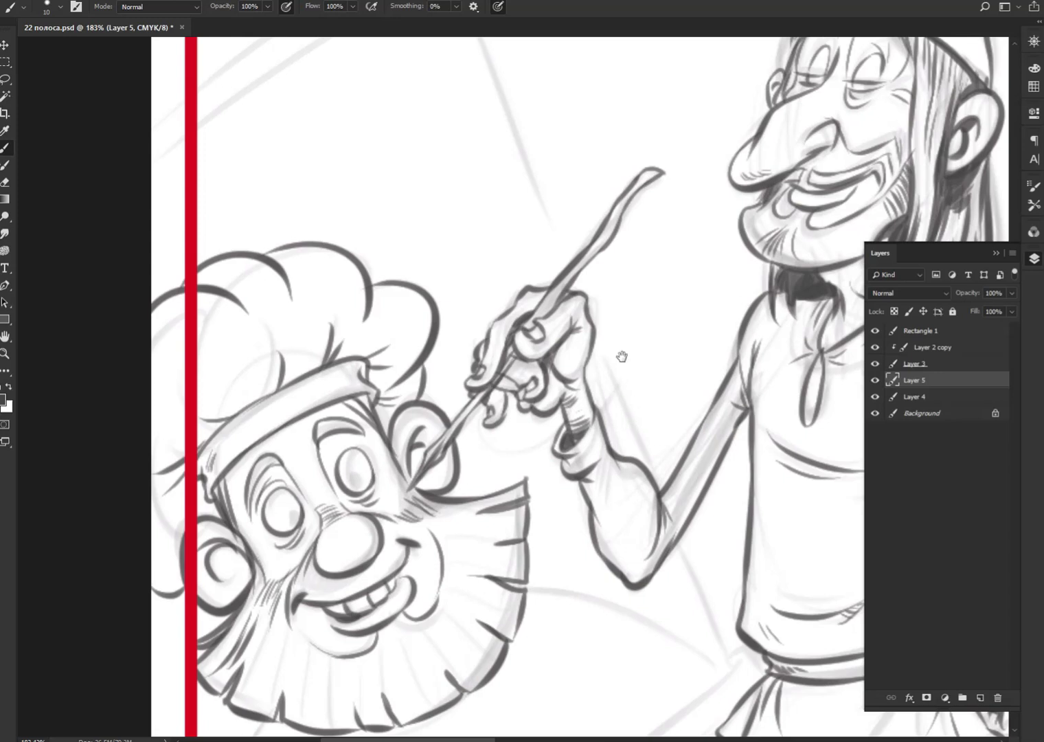
Step: Ink the painter's brush handle with its rounded end and parallel edge, and his arm contour
scroll(618, 413, up, 5)
mouse_move(609, 493)
mouse_down()
mouse_move(496, 180)
mouse_move(297, 307)
mouse_up()
drag(233, 358, 196, 389)
mouse_move(496, 180)
mouse_down()
mouse_move(517, 154)
mouse_move(408, 191)
mouse_move(192, 340)
mouse_up()
mouse_move(676, 564)
mouse_down()
mouse_move(527, 314)
mouse_move(556, 451)
mouse_move(636, 639)
mouse_move(702, 415)
mouse_up()
Step: Ink the sword's two edges, the ground line past the red bar, and the curves below the chef
mouse_move(676, 466)
mouse_down()
mouse_move(522, 592)
mouse_move(357, 699)
mouse_move(694, 462)
mouse_up()
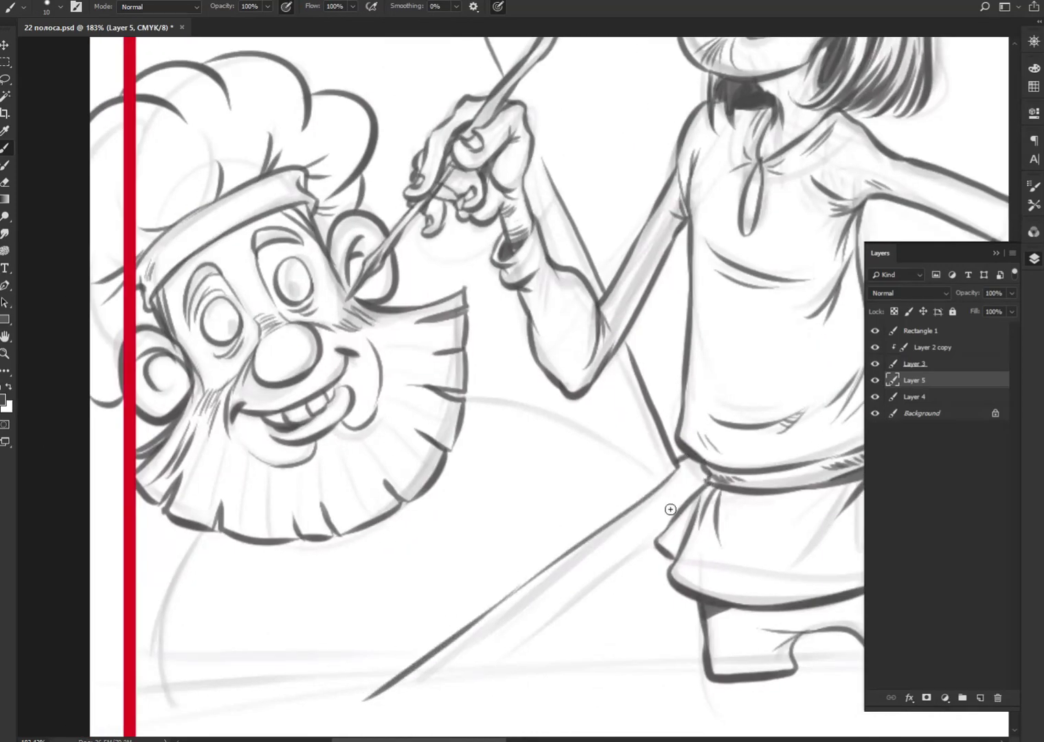
drag(656, 546, 419, 708)
mouse_move(484, 677)
mouse_down()
mouse_move(715, 526)
mouse_move(601, 553)
mouse_move(313, 563)
mouse_up()
mouse_move(452, 513)
mouse_down()
mouse_move(423, 587)
mouse_move(409, 687)
mouse_up()
mouse_move(377, 646)
mouse_down()
mouse_move(403, 499)
mouse_move(361, 568)
mouse_move(354, 649)
mouse_up()
mouse_move(667, 355)
mouse_down()
mouse_move(751, 369)
mouse_move(848, 434)
mouse_up()
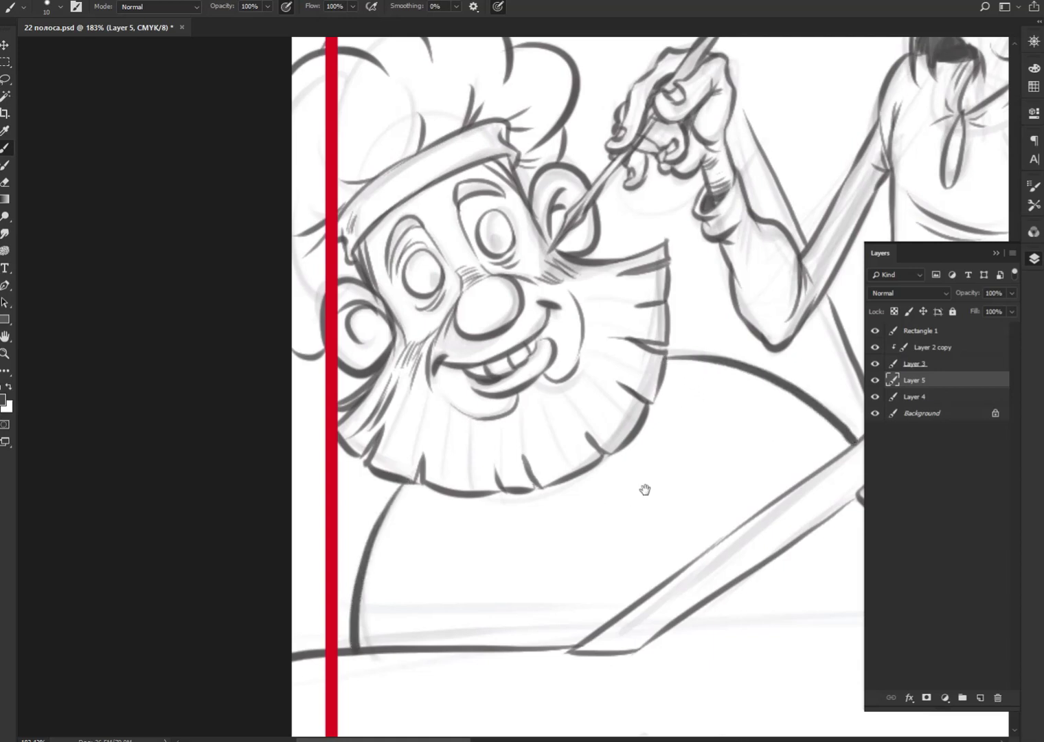
Step: Draw two straight lines under the beard and a vertical line down the bearded man's chest
mouse_move(643, 489)
mouse_down()
mouse_move(596, 620)
mouse_move(182, 609)
mouse_up()
mouse_move(674, 397)
mouse_down()
mouse_move(415, 468)
mouse_move(399, 516)
mouse_move(678, 409)
mouse_move(705, 268)
mouse_up()
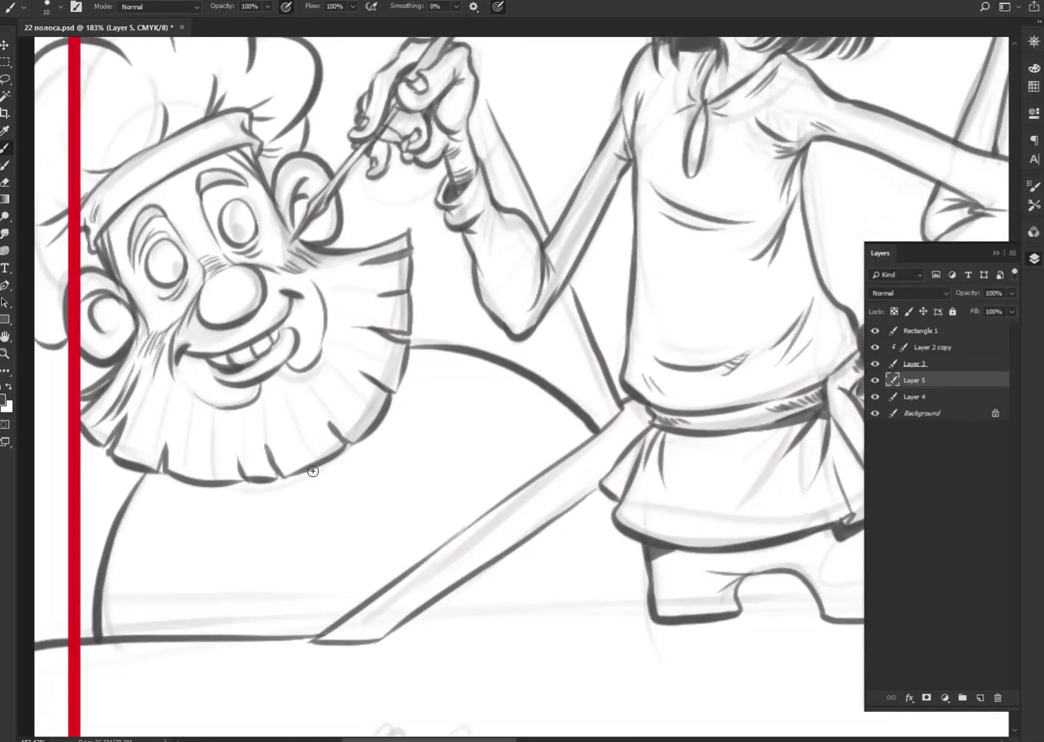
drag(344, 526, 381, 590)
drag(374, 434, 452, 535)
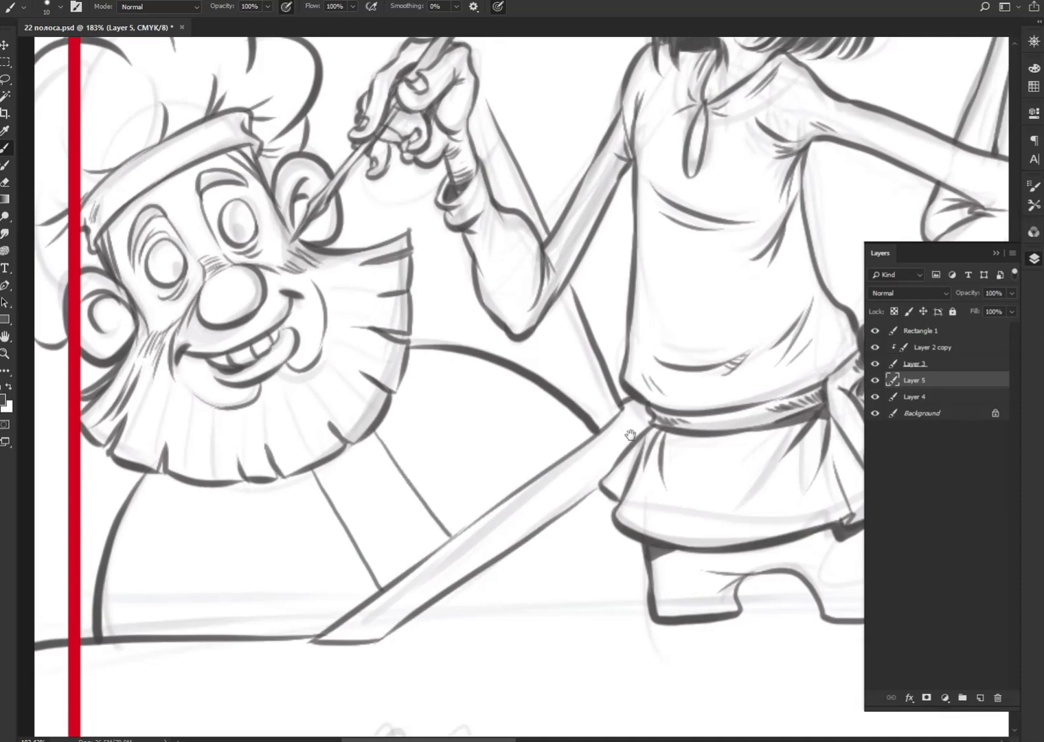
drag(629, 436, 71, 630)
drag(581, 408, 558, 619)
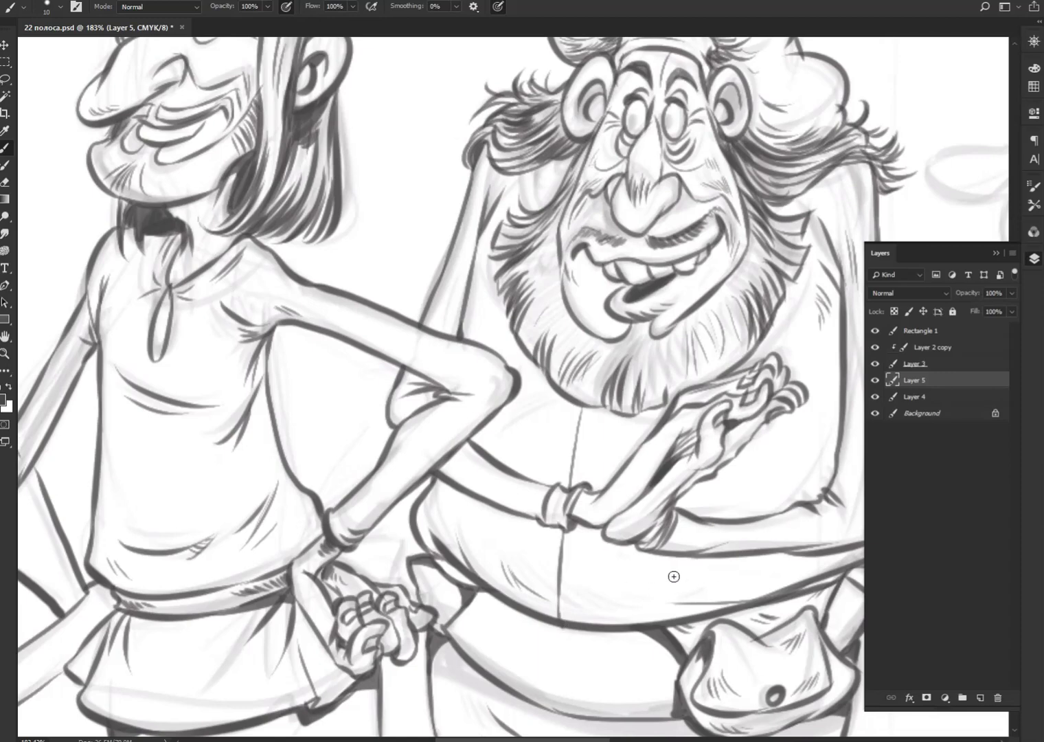
Step: Finish the chest line, stroke the bearded man's cheek, and ink his curved belt end to end
mouse_move(670, 569)
mouse_down()
mouse_move(670, 552)
mouse_move(670, 620)
mouse_up()
drag(742, 510, 495, 644)
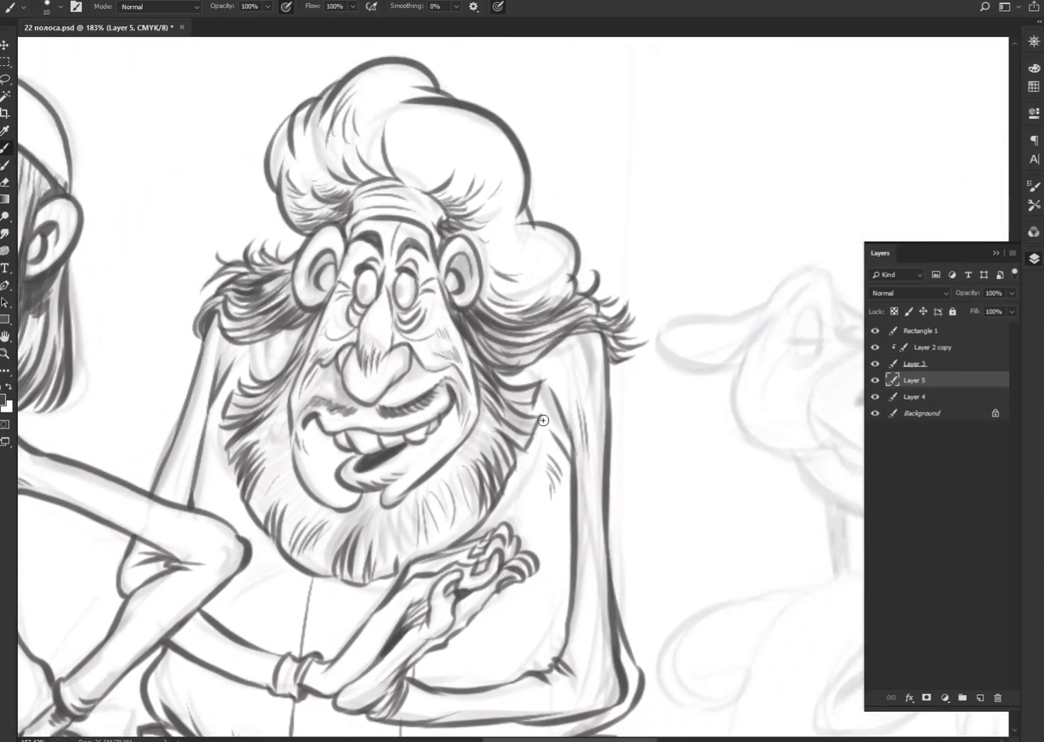
drag(278, 341, 292, 366)
drag(579, 566, 635, 360)
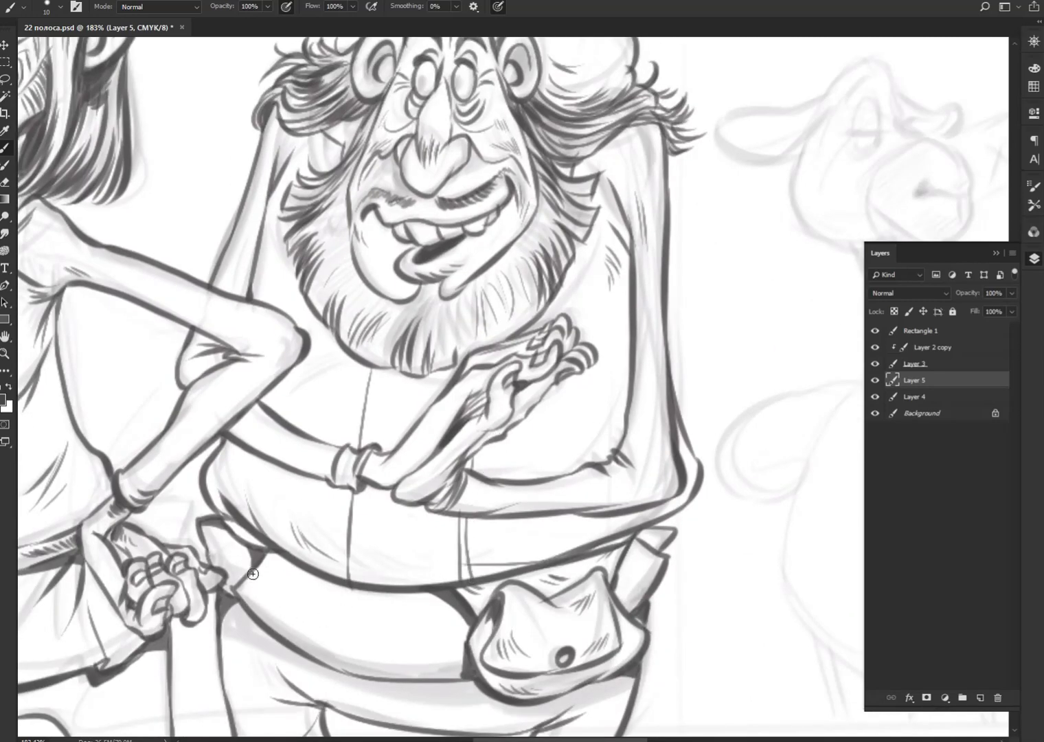
drag(249, 570, 471, 644)
drag(230, 536, 250, 579)
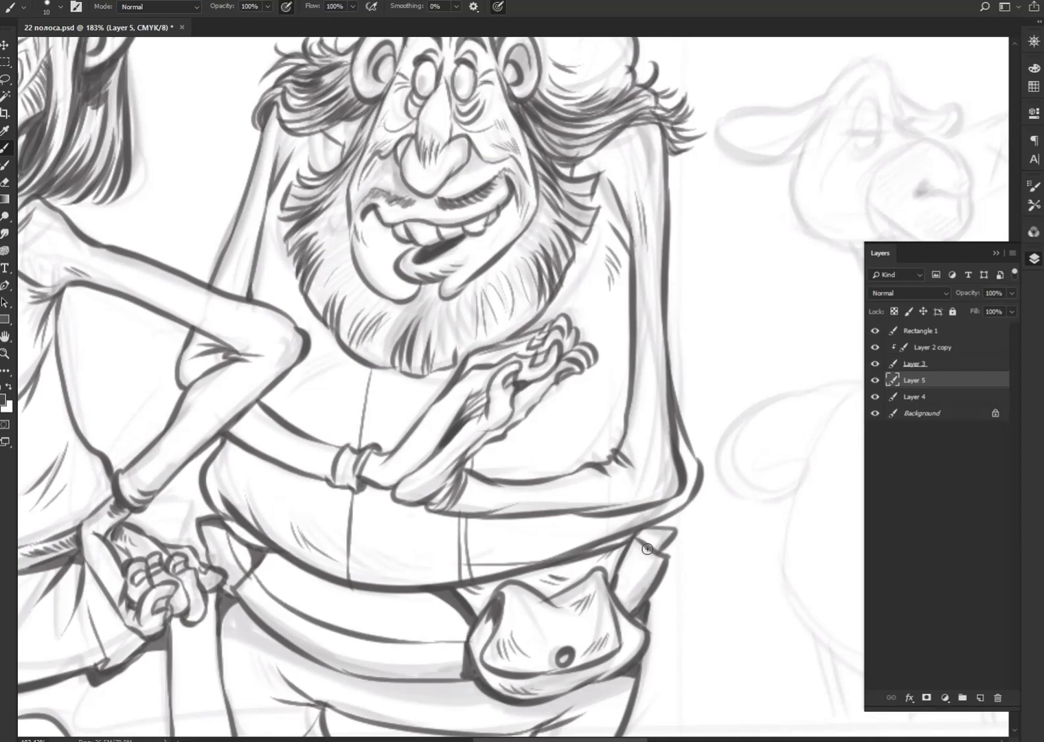
mouse_move(647, 547)
mouse_down()
mouse_move(609, 585)
mouse_move(696, 450)
mouse_up()
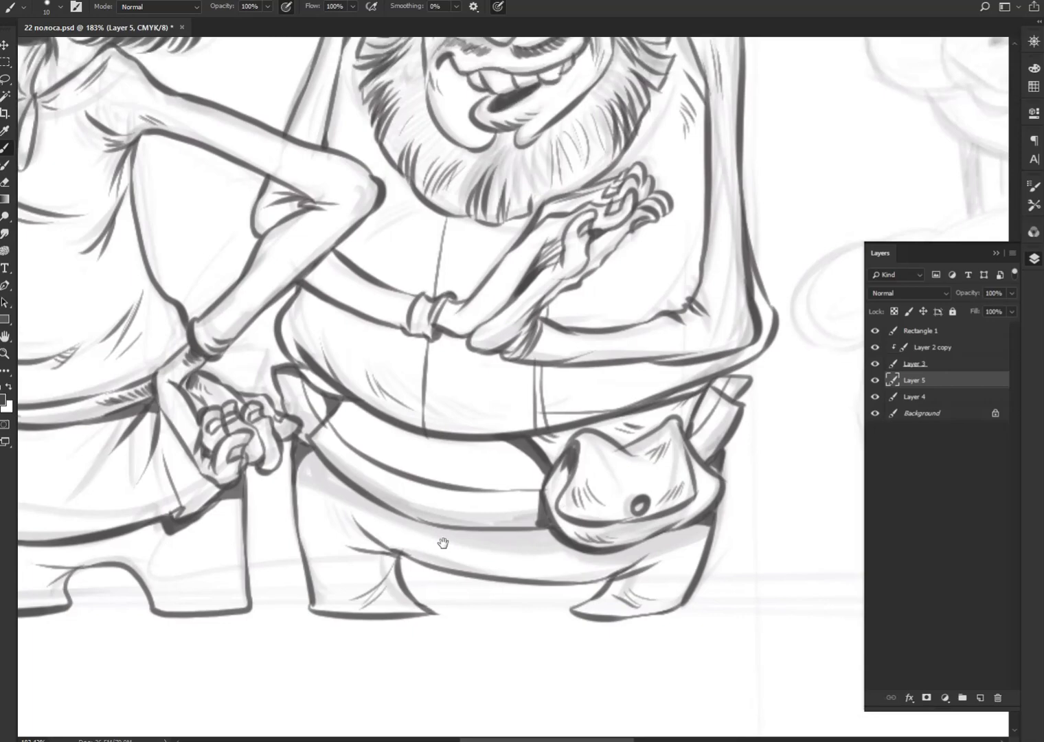
Step: Ink the wrist-and-hand line, ruffle folds on the tunic skirt, and hatching along the bent forearm
drag(443, 543, 683, 525)
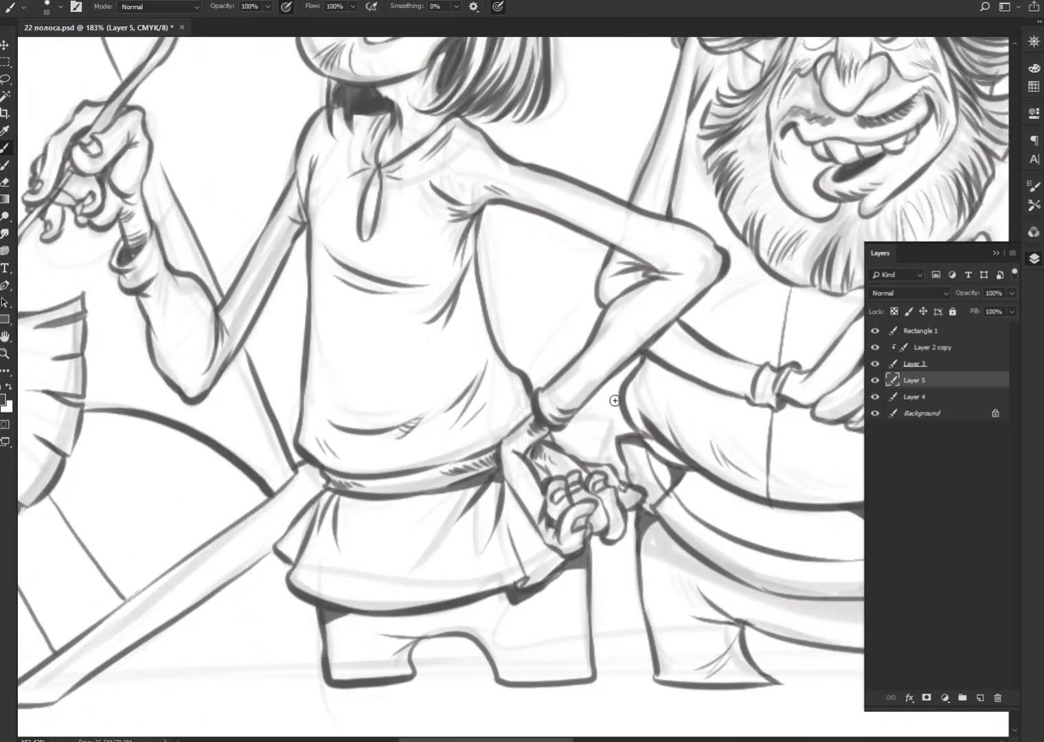
mouse_move(553, 435)
mouse_down()
mouse_move(609, 445)
mouse_move(595, 427)
mouse_up()
mouse_move(321, 493)
mouse_down()
mouse_move(276, 519)
mouse_move(278, 542)
mouse_up()
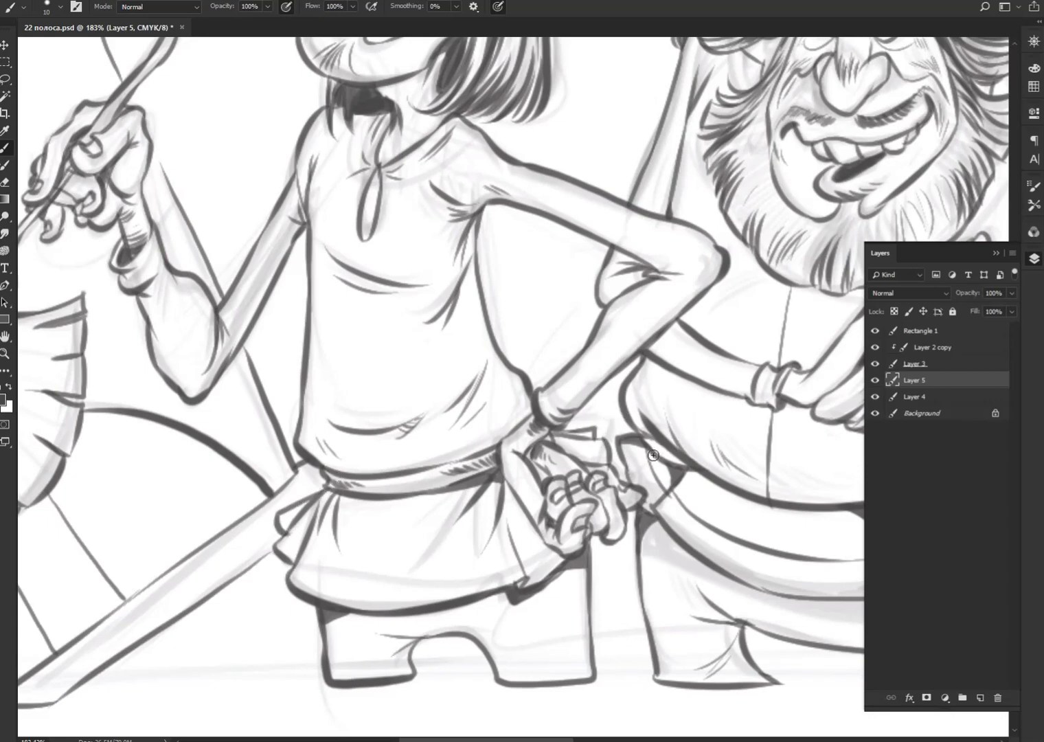
drag(704, 273, 666, 320)
drag(754, 359, 370, 475)
Step: Ink the sheep's ear with hatching, its eye, nostril, nose outline and under-eye bags
drag(658, 510, 337, 522)
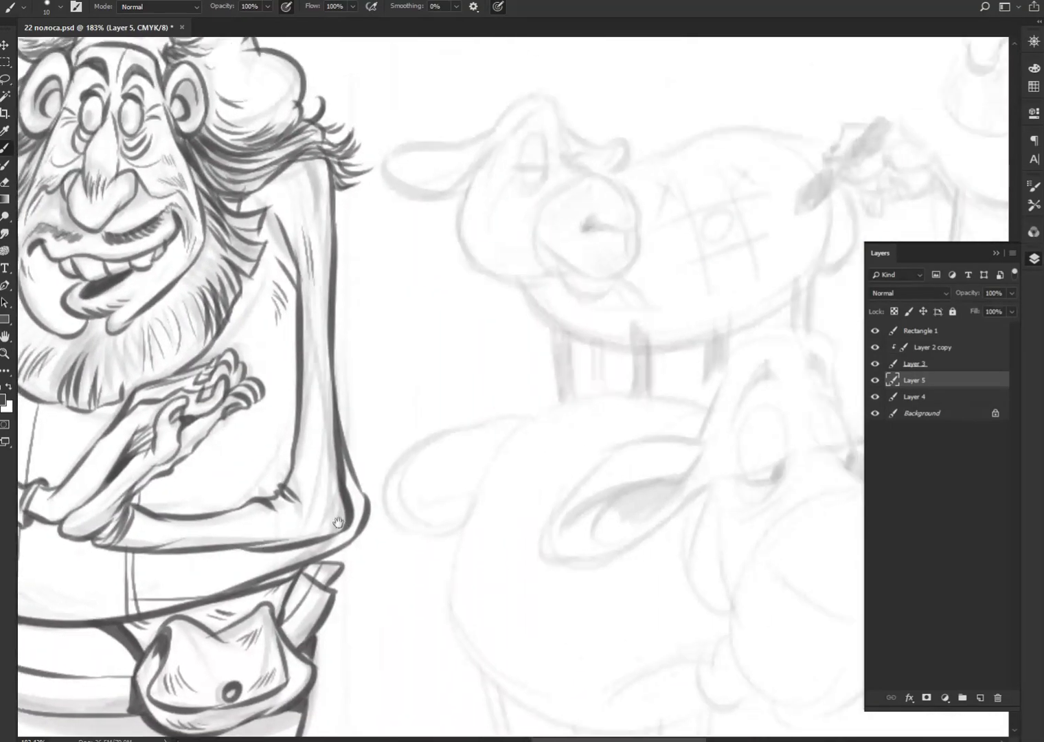
mouse_move(639, 486)
mouse_down()
mouse_move(427, 562)
mouse_move(327, 644)
mouse_up()
drag(510, 539, 517, 629)
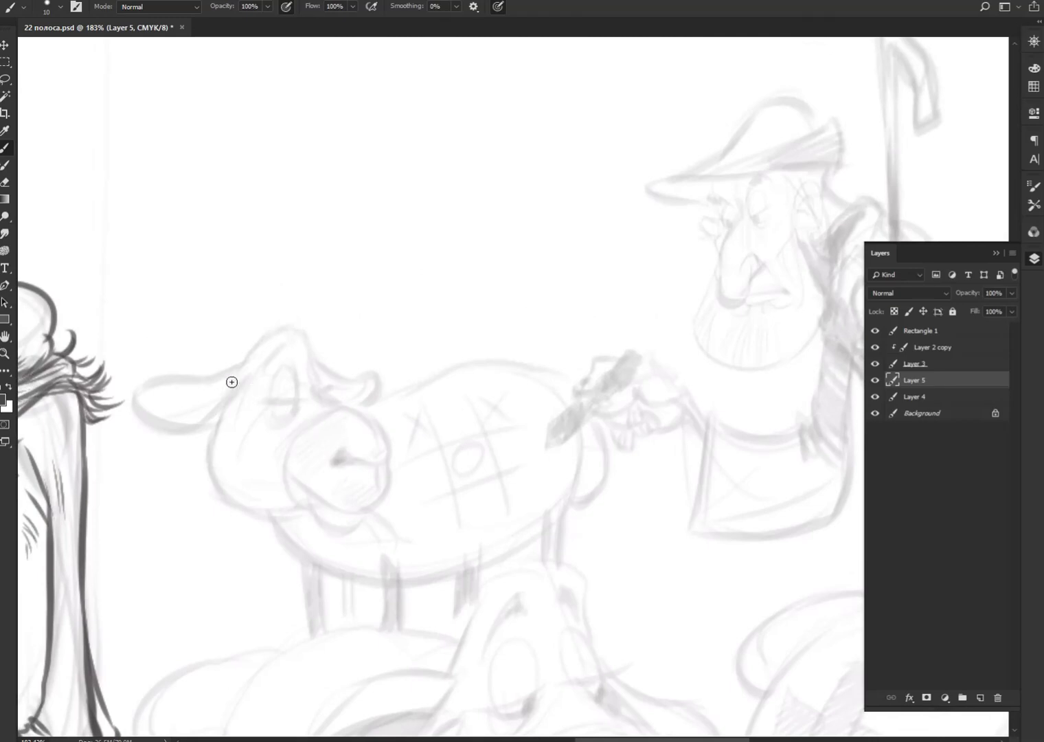
mouse_move(241, 362)
mouse_down()
mouse_move(155, 390)
mouse_move(237, 390)
mouse_move(206, 419)
mouse_move(194, 411)
mouse_up()
mouse_move(292, 385)
mouse_down()
mouse_move(288, 409)
mouse_move(312, 368)
mouse_move(335, 405)
mouse_move(281, 470)
mouse_move(302, 492)
mouse_move(393, 479)
mouse_up()
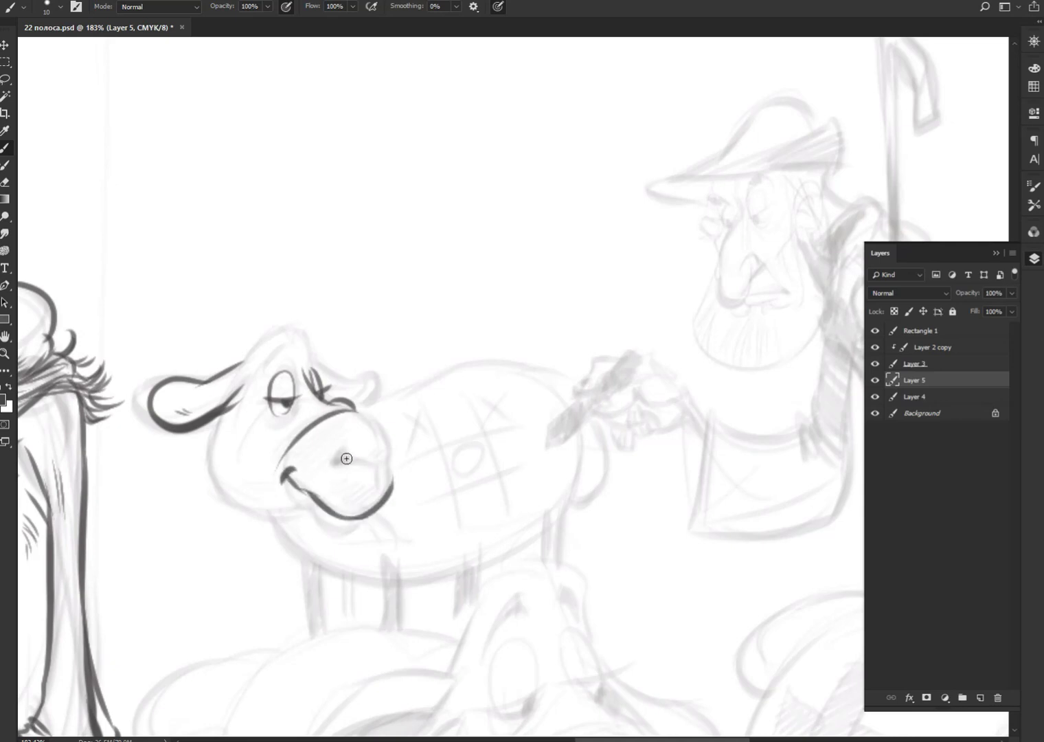
mouse_move(331, 471)
mouse_down()
mouse_move(381, 476)
mouse_move(380, 498)
mouse_move(392, 450)
mouse_up()
mouse_move(354, 413)
mouse_down()
mouse_move(393, 457)
mouse_move(389, 493)
mouse_move(296, 507)
mouse_move(273, 457)
mouse_move(270, 510)
mouse_move(233, 400)
mouse_move(265, 337)
mouse_move(299, 341)
mouse_move(256, 400)
mouse_move(297, 346)
mouse_move(318, 364)
mouse_move(299, 333)
mouse_move(311, 323)
mouse_move(323, 389)
mouse_move(377, 376)
mouse_move(361, 406)
mouse_move(376, 398)
mouse_up()
drag(348, 411, 374, 398)
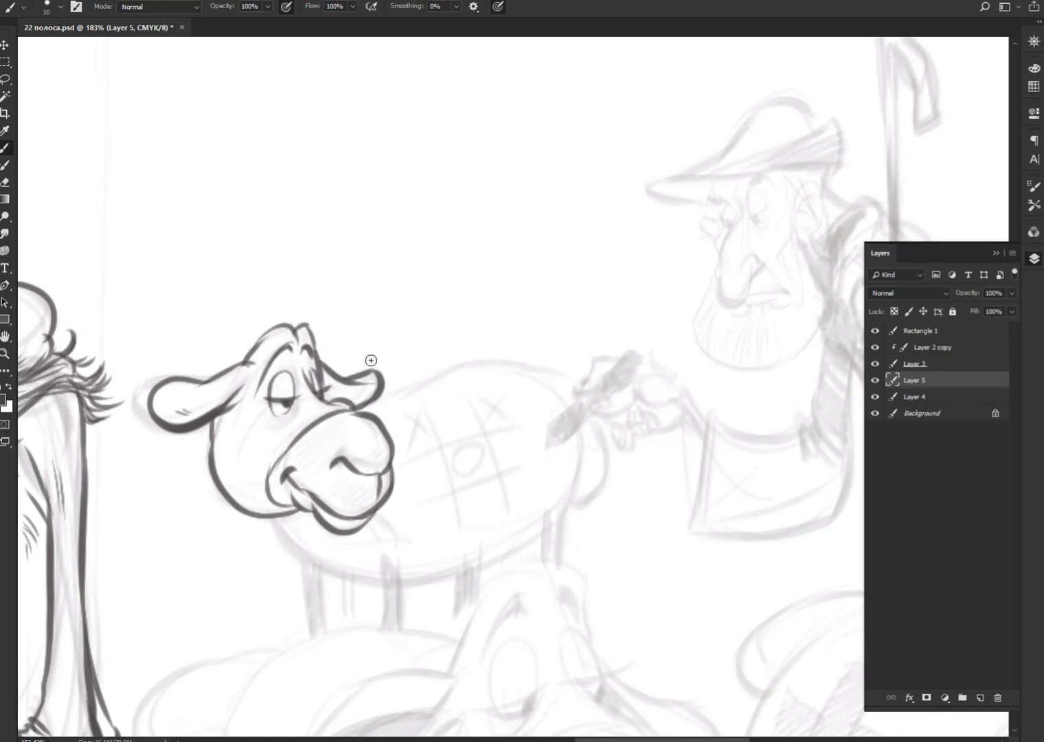
mouse_move(280, 431)
mouse_down()
mouse_move(265, 413)
mouse_move(303, 406)
mouse_up()
Step: Ink the sheep's chin curve, two neck strokes, a short leg, and its back line toward the tail
drag(266, 520, 364, 597)
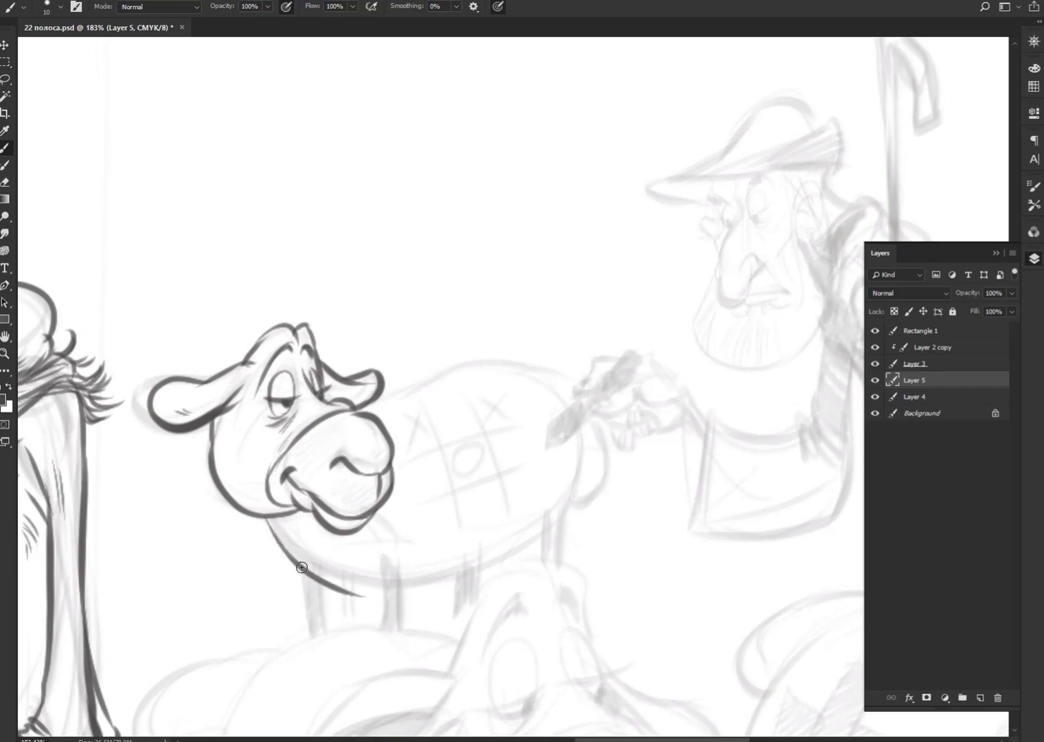
mouse_move(302, 568)
mouse_down()
mouse_move(307, 639)
mouse_move(324, 639)
mouse_up()
mouse_move(350, 592)
mouse_down()
mouse_move(388, 601)
mouse_move(382, 627)
mouse_move(400, 631)
mouse_up()
mouse_move(383, 581)
mouse_down()
mouse_move(543, 527)
mouse_move(540, 560)
mouse_move(560, 563)
mouse_up()
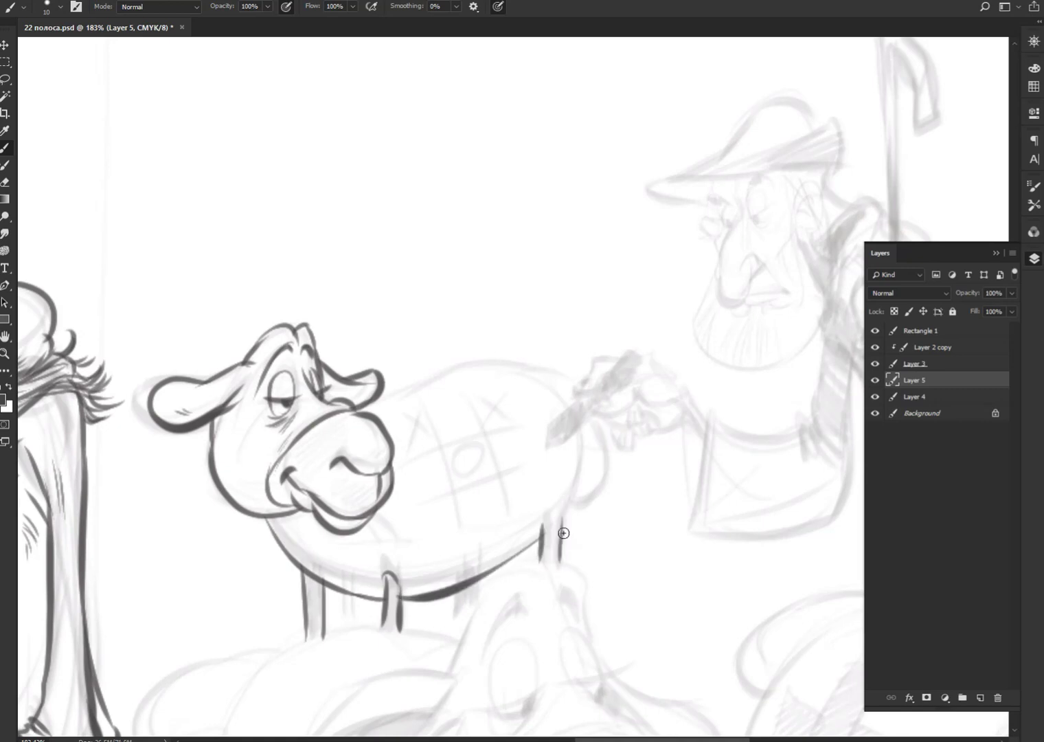
drag(541, 376, 384, 387)
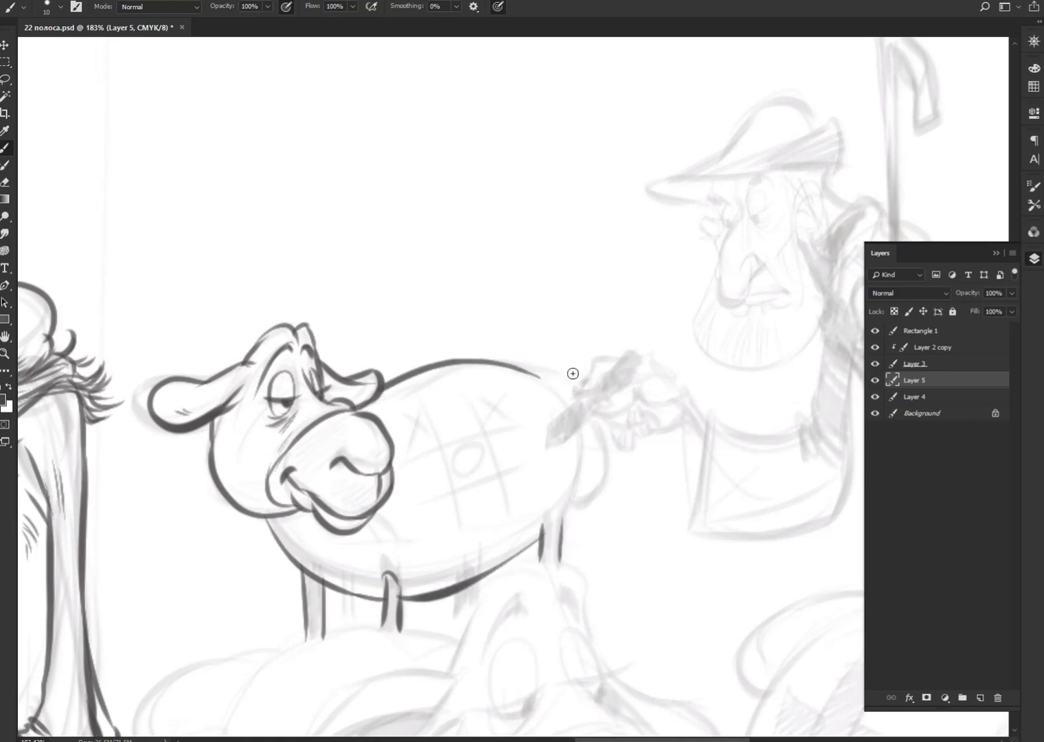
drag(541, 375, 574, 382)
drag(675, 430, 483, 443)
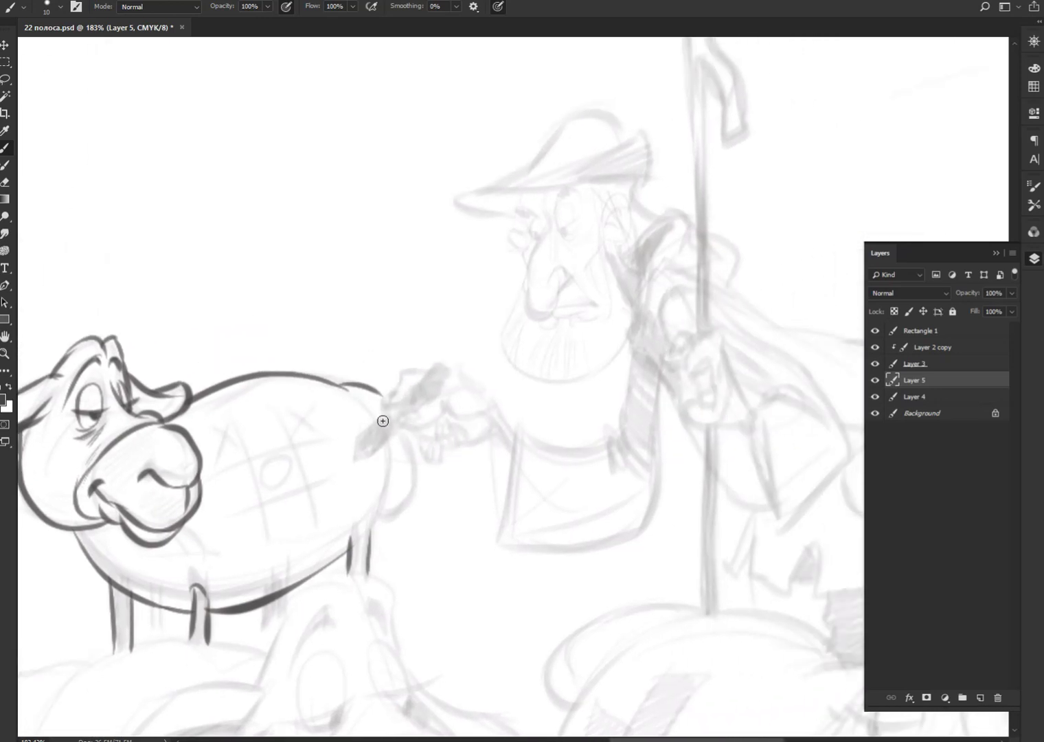
Step: Ink the sheep's rear edge, the pencil against it, the hand's thumb and fingers, and the sleeve cuff
mouse_move(387, 413)
mouse_down()
mouse_move(371, 455)
mouse_move(395, 419)
mouse_move(393, 432)
mouse_up()
mouse_move(402, 370)
mouse_down()
mouse_move(374, 407)
mouse_move(402, 375)
mouse_move(427, 374)
mouse_move(396, 422)
mouse_move(418, 424)
mouse_move(447, 353)
mouse_move(459, 355)
mouse_move(454, 374)
mouse_up()
mouse_move(457, 375)
mouse_down()
mouse_move(384, 445)
mouse_move(471, 385)
mouse_move(498, 416)
mouse_up()
mouse_move(413, 426)
mouse_down()
mouse_move(460, 405)
mouse_move(493, 415)
mouse_up()
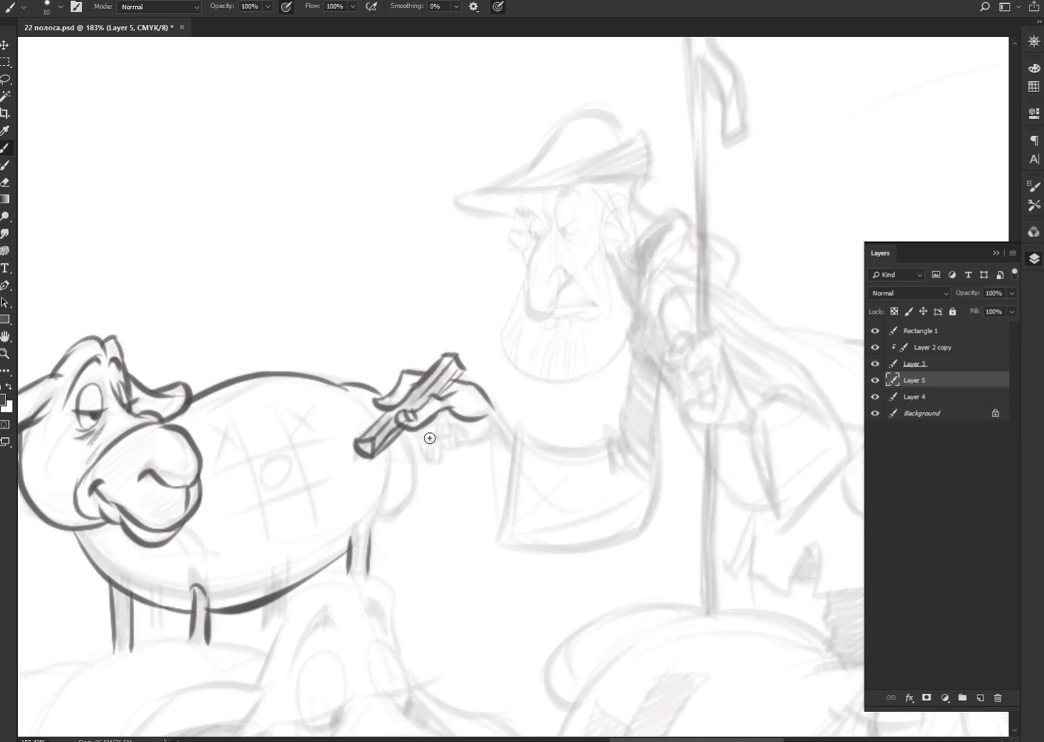
mouse_move(430, 437)
mouse_down()
mouse_move(461, 417)
mouse_move(457, 430)
mouse_move(439, 419)
mouse_move(442, 437)
mouse_move(459, 424)
mouse_move(443, 454)
mouse_move(421, 450)
mouse_move(426, 462)
mouse_move(448, 441)
mouse_move(502, 431)
mouse_move(520, 452)
mouse_move(510, 488)
mouse_up()
mouse_move(512, 428)
mouse_down()
mouse_move(577, 455)
mouse_move(501, 518)
mouse_move(502, 440)
mouse_move(492, 543)
mouse_move(522, 546)
mouse_move(506, 502)
mouse_move(500, 542)
mouse_move(517, 548)
mouse_move(653, 529)
mouse_up()
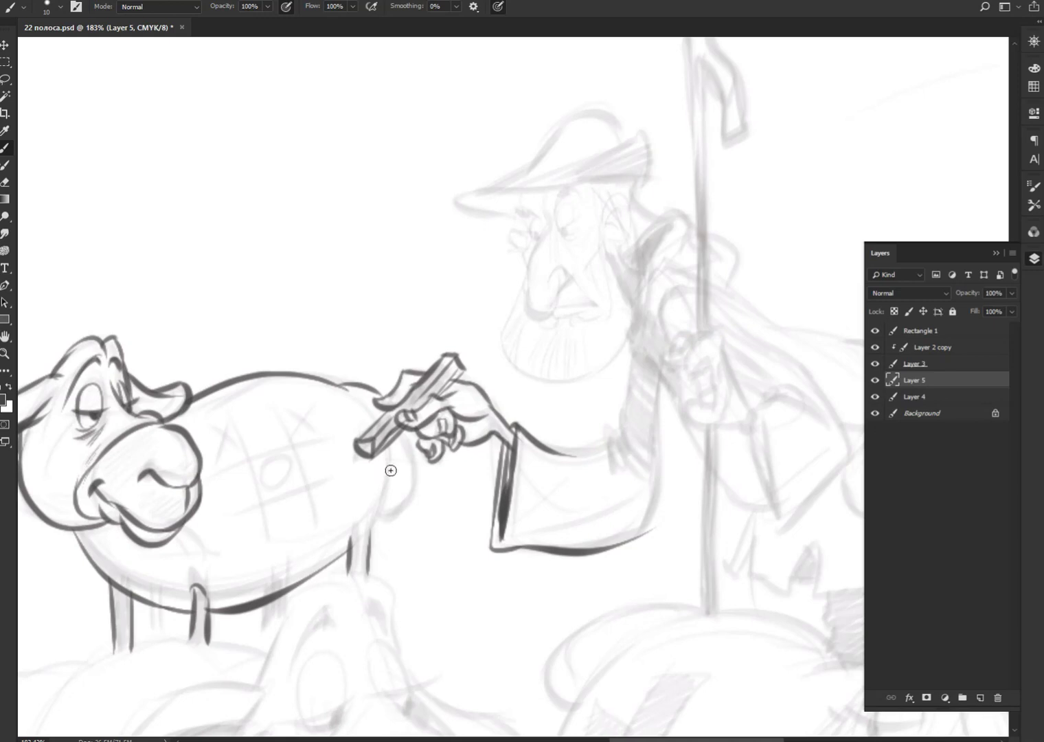
Step: Ink the sheep's back edge, leg lines, darkened back near the pencil tip, and strokes under its jaw
drag(396, 448, 348, 573)
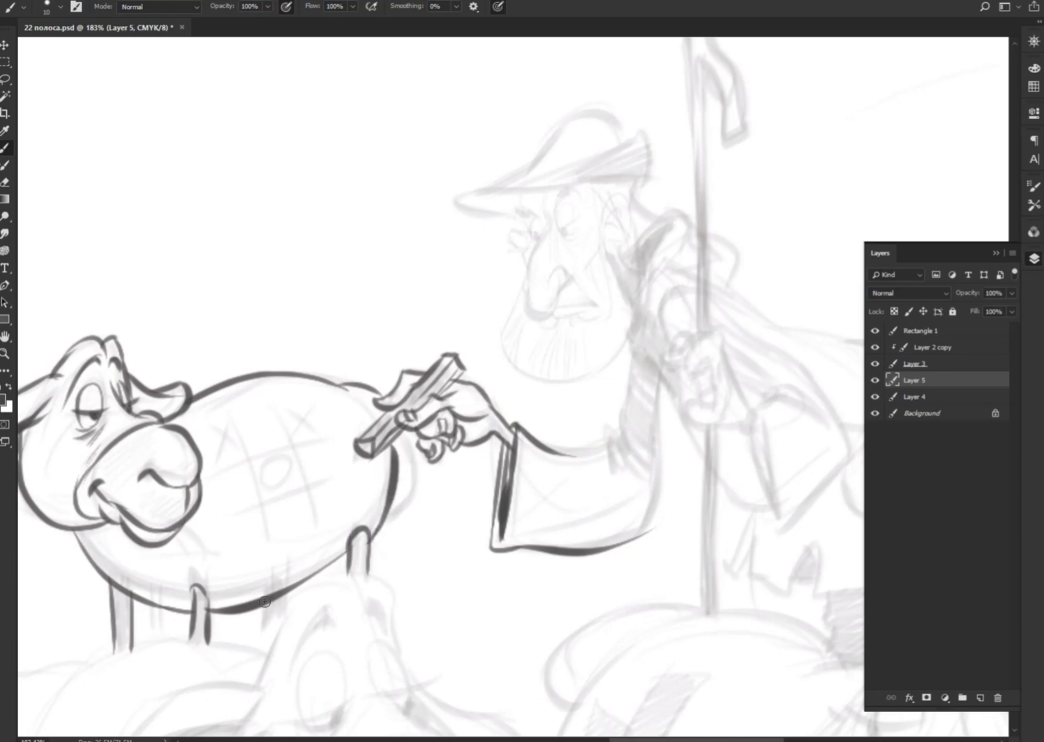
mouse_move(264, 602)
mouse_down()
mouse_move(263, 639)
mouse_move(288, 596)
mouse_up()
mouse_move(384, 522)
mouse_down()
mouse_move(421, 501)
mouse_move(414, 454)
mouse_up()
drag(373, 418, 350, 391)
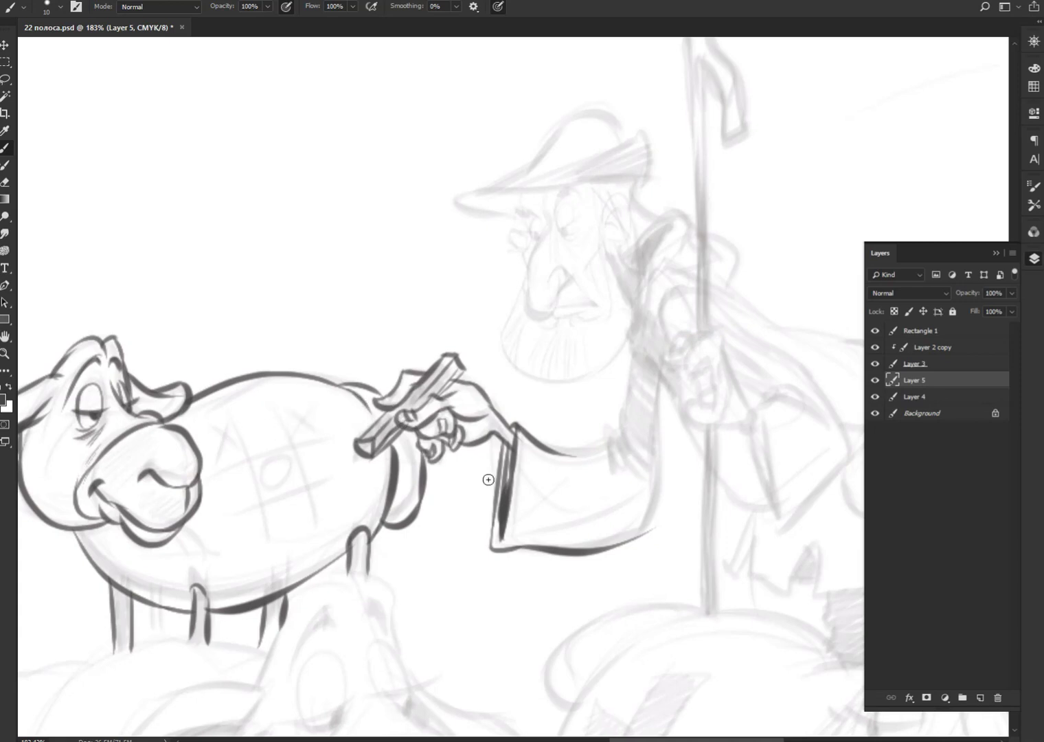
drag(447, 502, 564, 516)
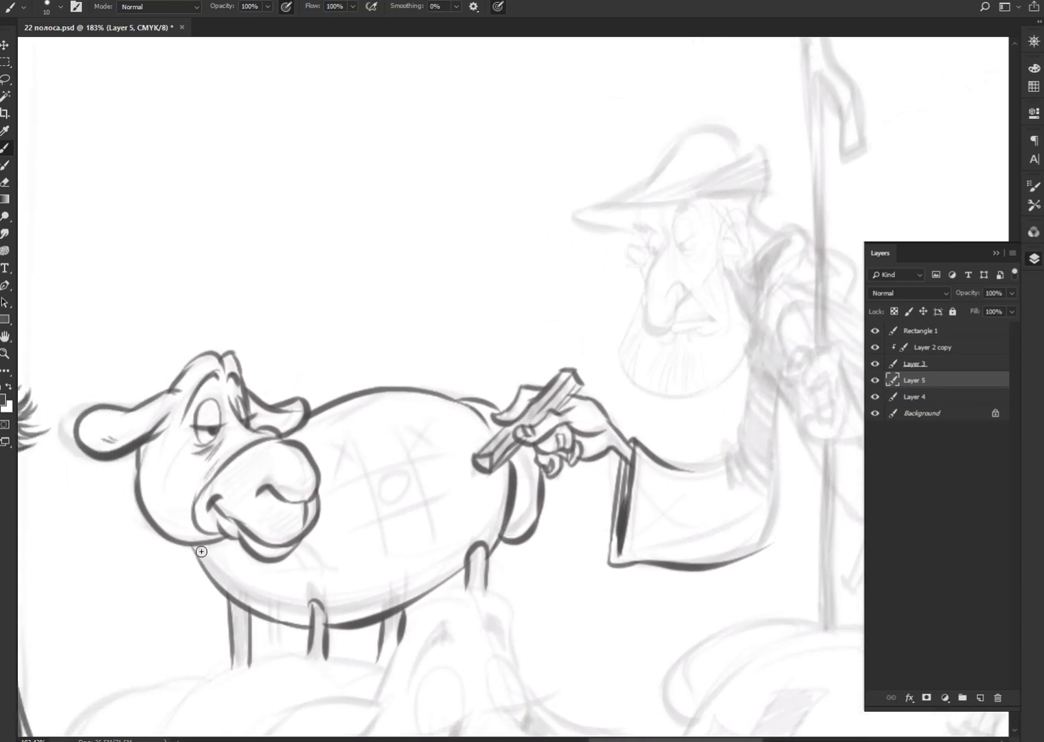
mouse_move(203, 553)
mouse_down()
mouse_move(248, 570)
mouse_move(242, 583)
mouse_up()
Step: Draw the tic-tac-toe grid lines on the sheep's body with two X marks and an O
drag(357, 433, 386, 572)
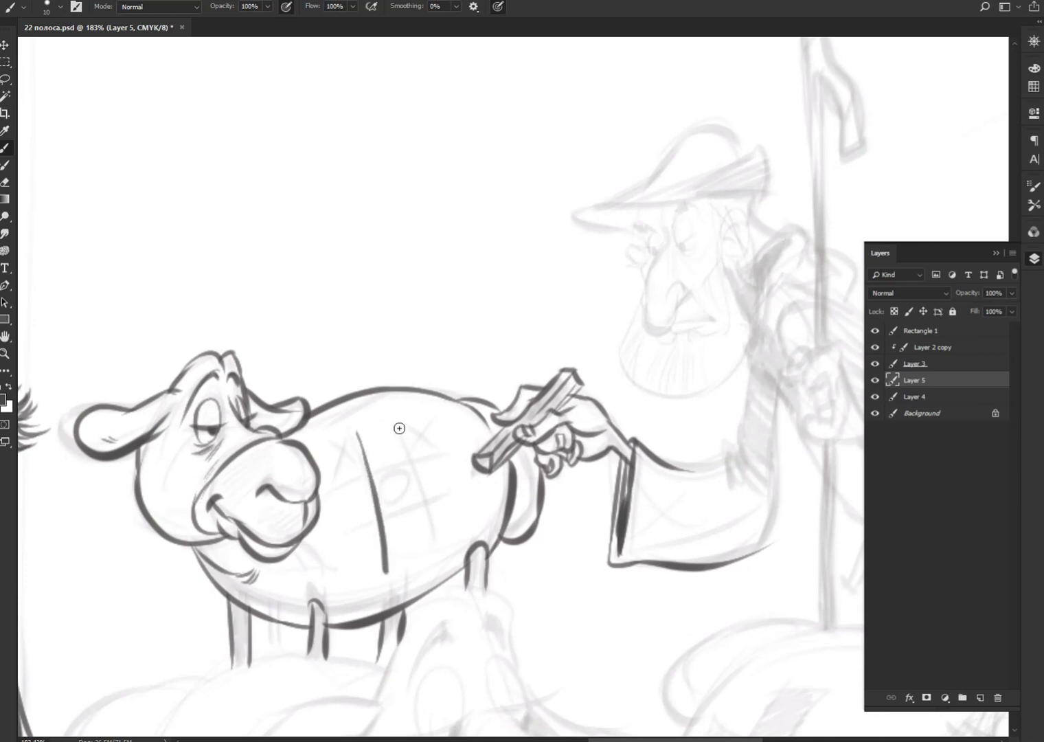
drag(399, 428, 429, 555)
mouse_move(335, 543)
mouse_down()
mouse_move(462, 500)
mouse_move(329, 490)
mouse_up()
mouse_move(334, 443)
mouse_down()
mouse_move(356, 474)
mouse_move(340, 474)
mouse_up()
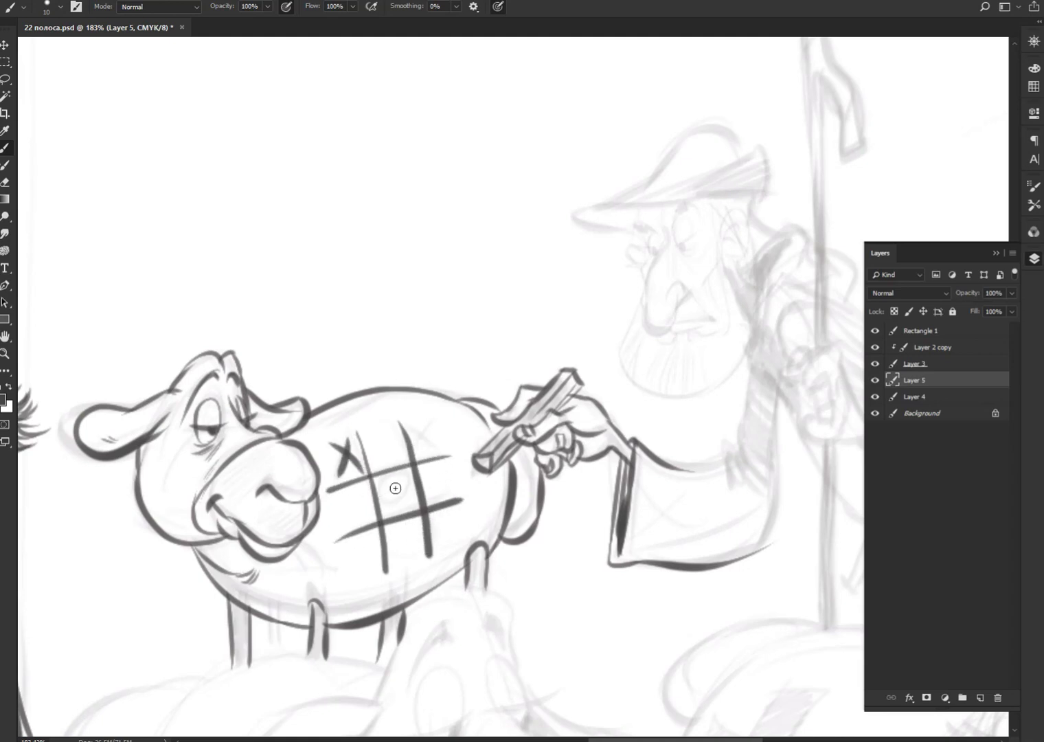
mouse_move(407, 481)
mouse_down()
mouse_move(388, 505)
mouse_move(409, 481)
mouse_up()
mouse_move(417, 424)
mouse_down()
mouse_move(438, 443)
mouse_move(420, 446)
mouse_up()
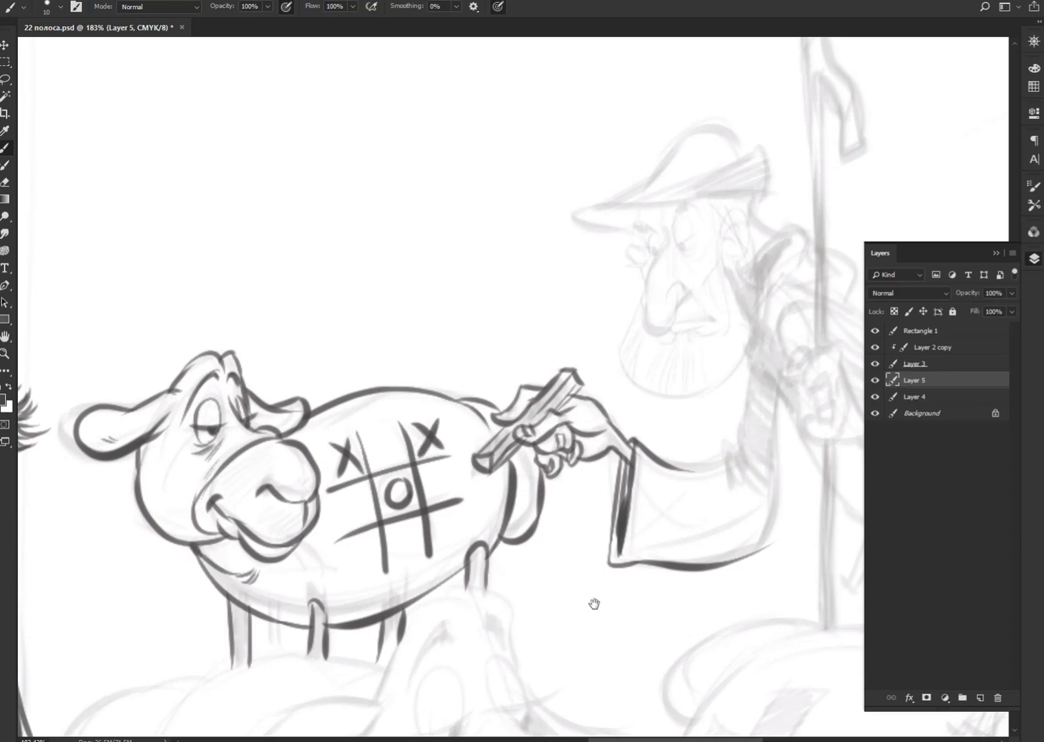
drag(594, 602, 626, 404)
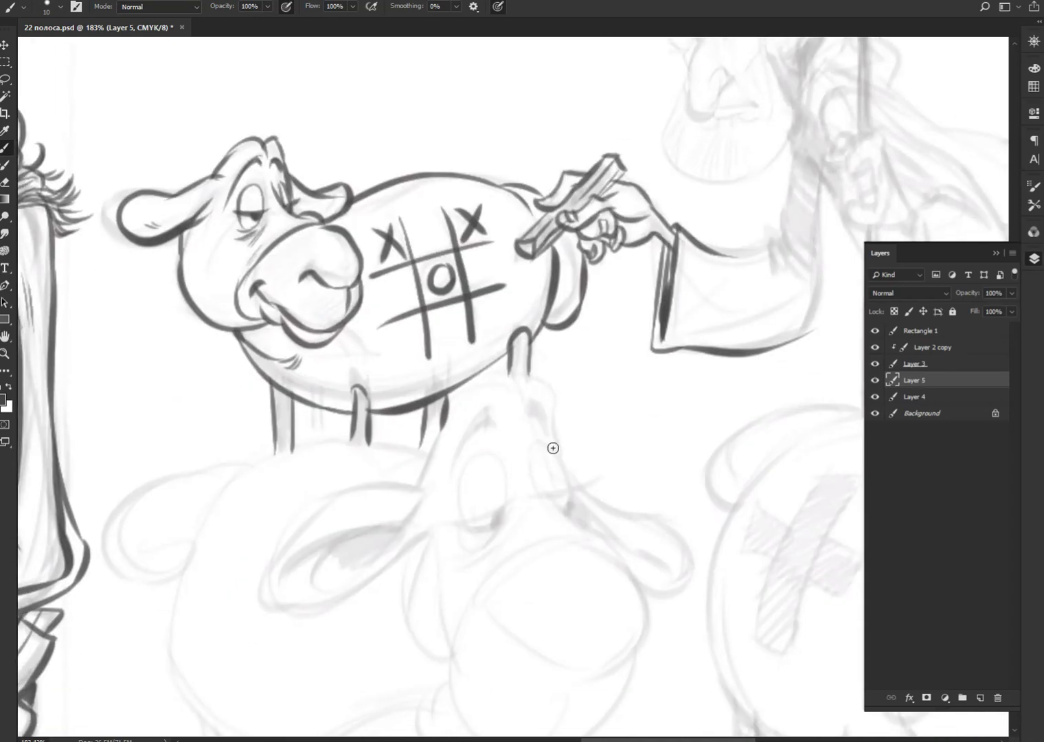
Step: Ink the lower sheep's head top, left ear with inner lines, both eyes, lashes and brow
mouse_move(559, 456)
mouse_down()
mouse_move(440, 424)
mouse_move(415, 487)
mouse_move(385, 501)
mouse_move(333, 490)
mouse_move(272, 578)
mouse_move(403, 530)
mouse_up()
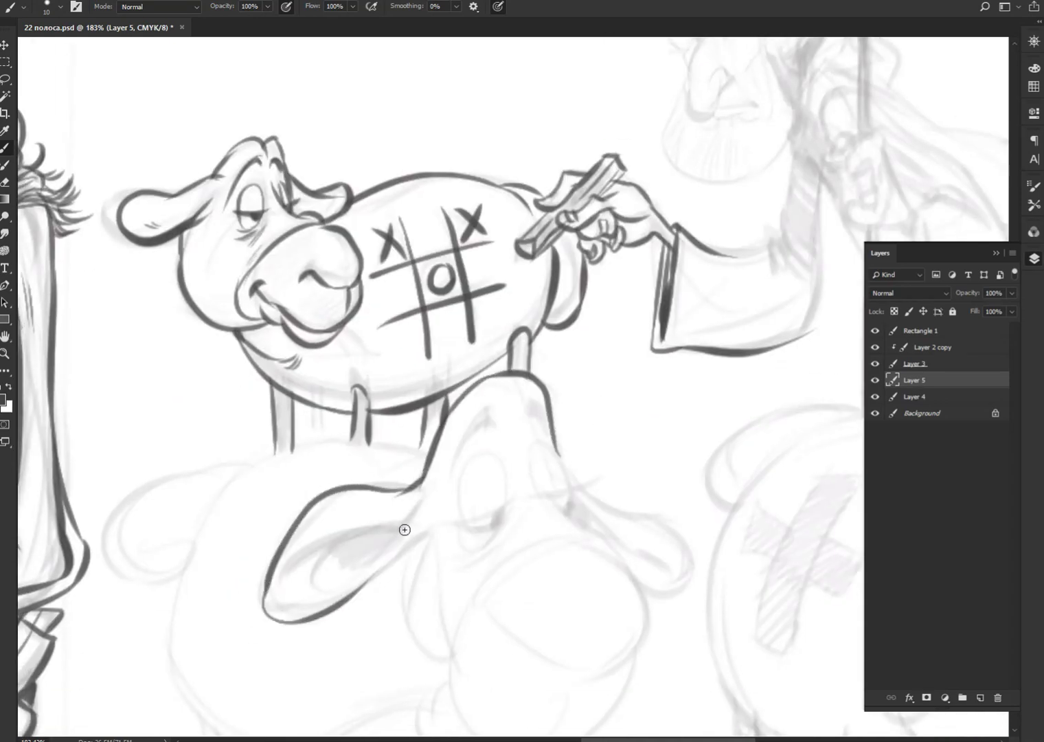
mouse_move(369, 572)
mouse_down()
mouse_move(410, 513)
mouse_move(277, 599)
mouse_up()
drag(360, 532, 336, 588)
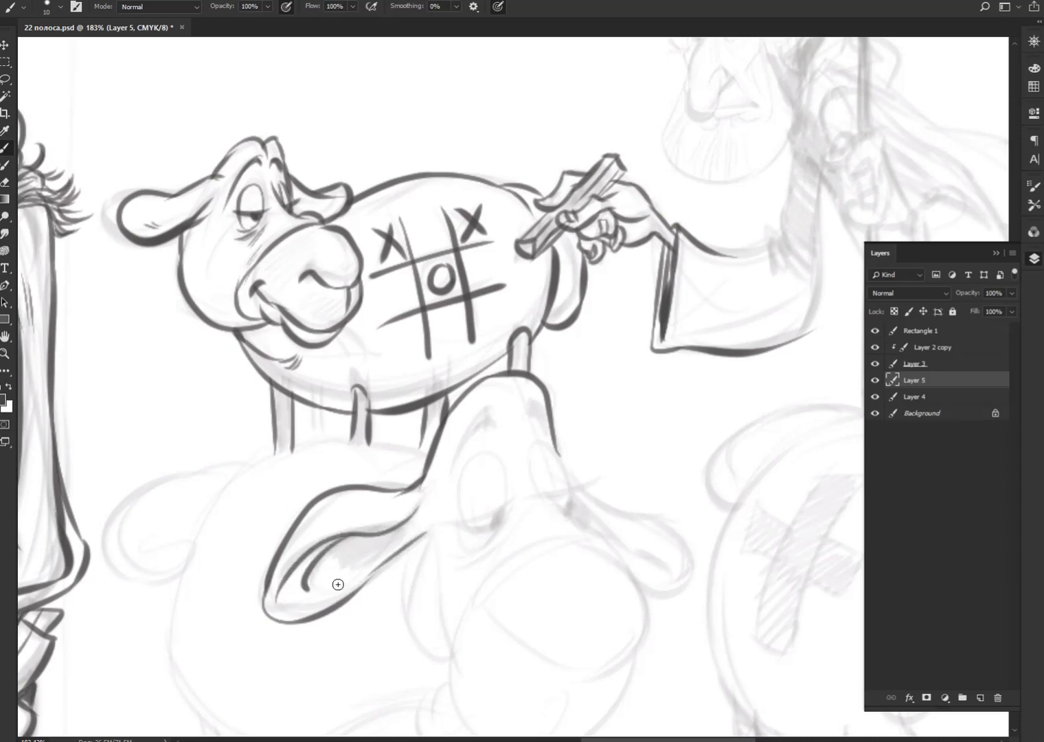
drag(422, 534, 411, 589)
mouse_move(501, 501)
mouse_down()
mouse_move(467, 525)
mouse_move(514, 497)
mouse_move(481, 526)
mouse_move(505, 524)
mouse_move(502, 539)
mouse_up()
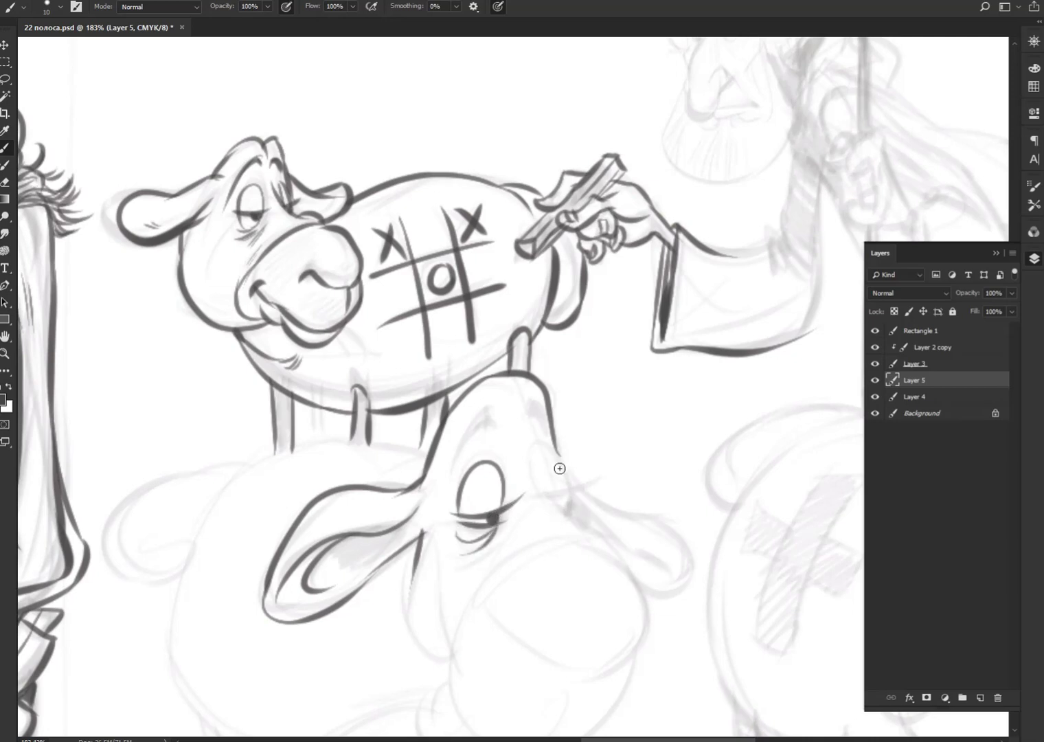
mouse_move(534, 451)
mouse_down()
mouse_move(564, 481)
mouse_move(584, 476)
mouse_move(567, 509)
mouse_move(583, 522)
mouse_up()
mouse_move(528, 420)
mouse_down()
mouse_move(549, 481)
mouse_move(549, 426)
mouse_move(533, 407)
mouse_move(456, 455)
mouse_up()
drag(492, 405, 467, 431)
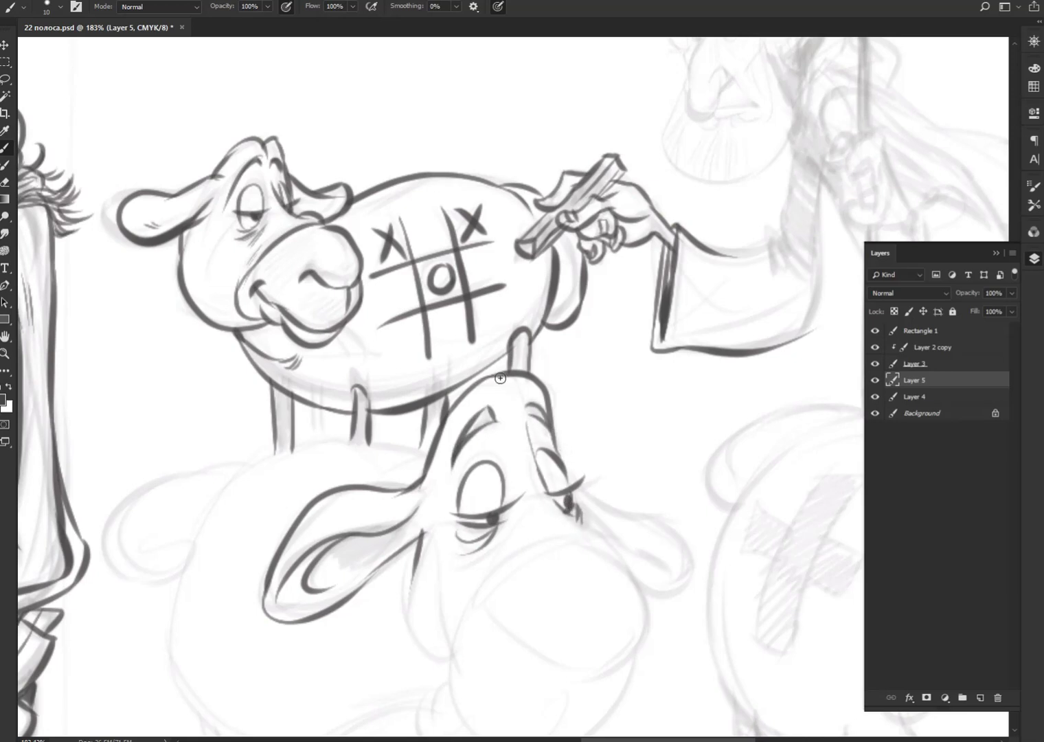
drag(501, 378, 570, 474)
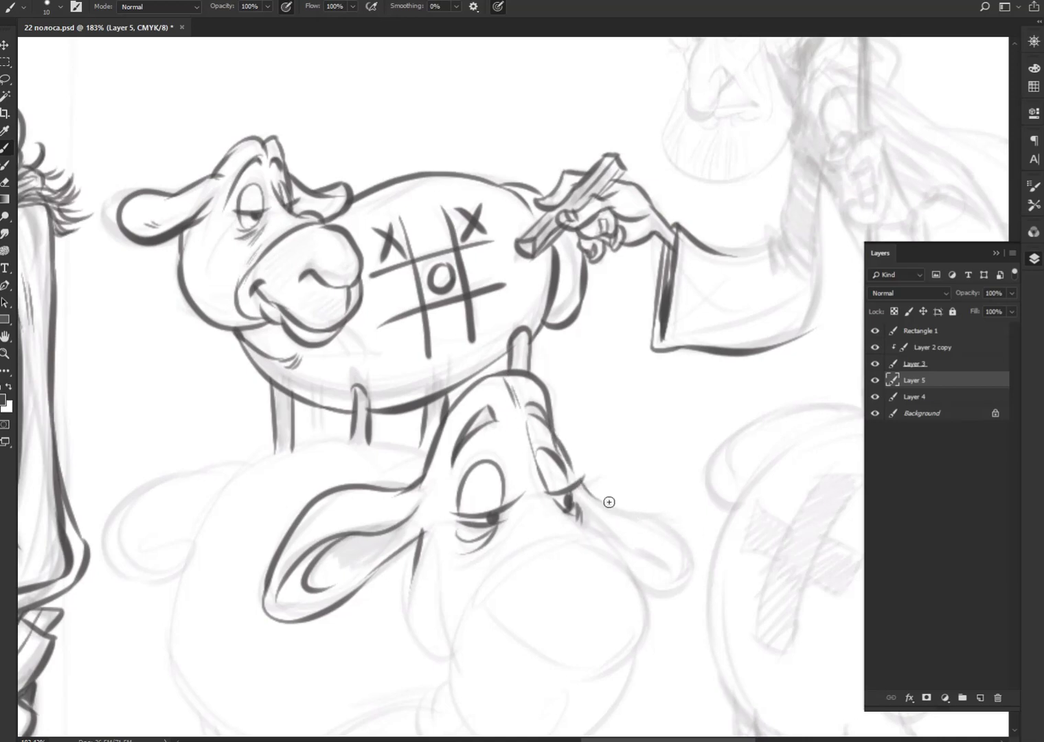
Step: Ink the lower sheep's right ear, hatch inside its left ear, and touch up the upper sheep's belly and leg
mouse_move(587, 492)
mouse_down()
mouse_move(683, 573)
mouse_move(646, 590)
mouse_move(634, 538)
mouse_move(622, 536)
mouse_move(677, 539)
mouse_up()
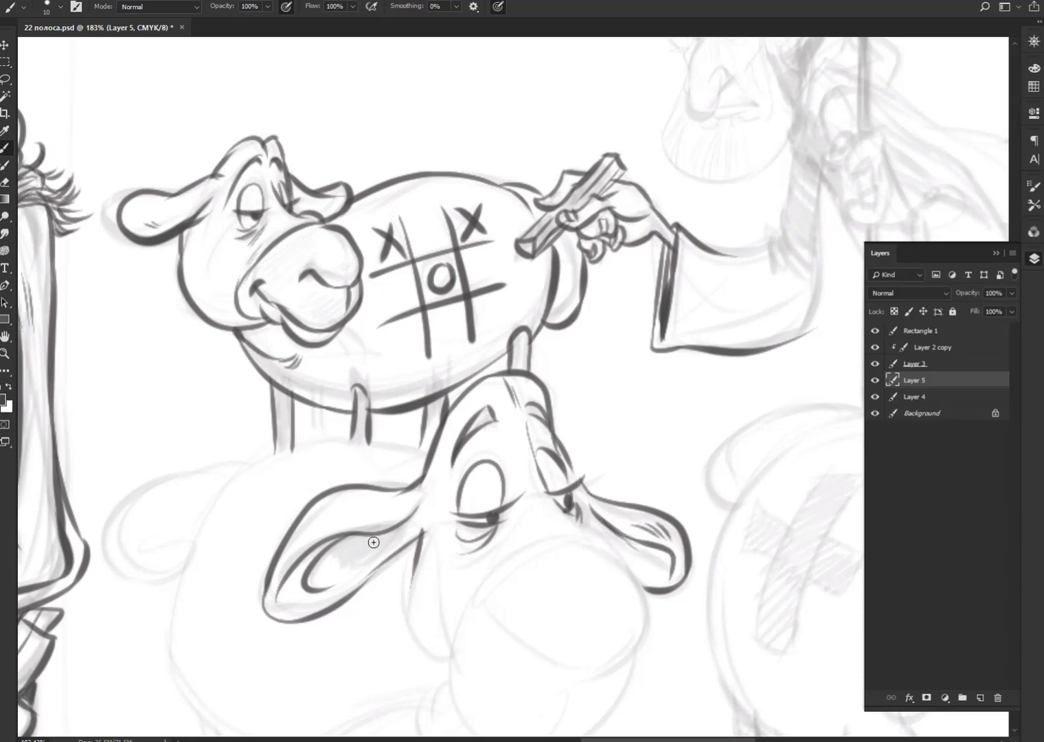
drag(302, 530, 320, 515)
mouse_move(427, 465)
mouse_down()
mouse_move(388, 444)
mouse_move(219, 500)
mouse_up()
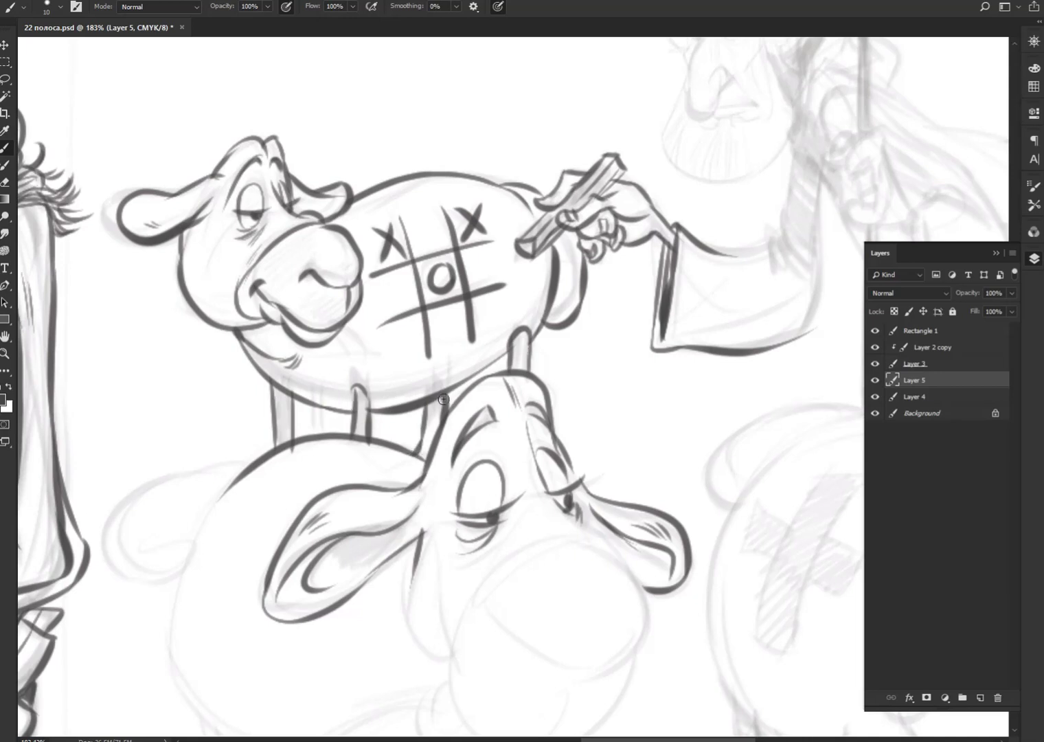
drag(443, 400, 434, 410)
drag(282, 398, 278, 413)
drag(482, 373, 515, 351)
Step: Ink the lower sheep's chin, muzzle arc and outline, lower lip, and strands sticking from its mouth
drag(588, 627, 624, 517)
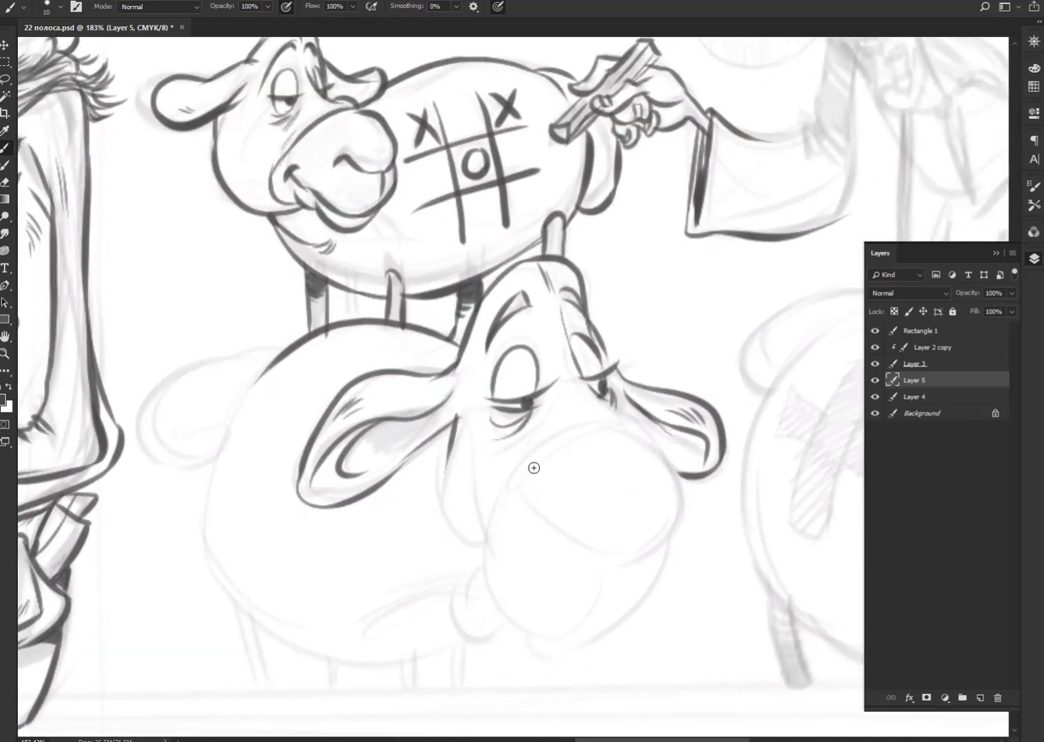
drag(440, 454, 487, 549)
drag(485, 495, 487, 566)
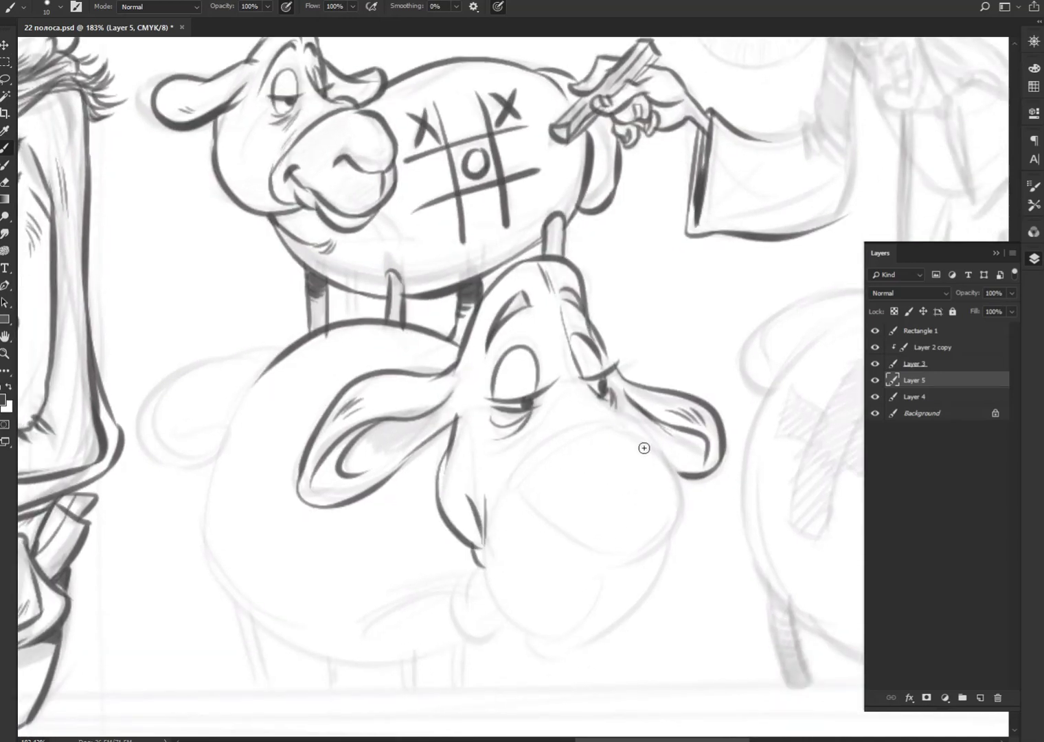
mouse_move(656, 451)
mouse_down()
mouse_move(499, 506)
mouse_move(487, 559)
mouse_move(498, 523)
mouse_up()
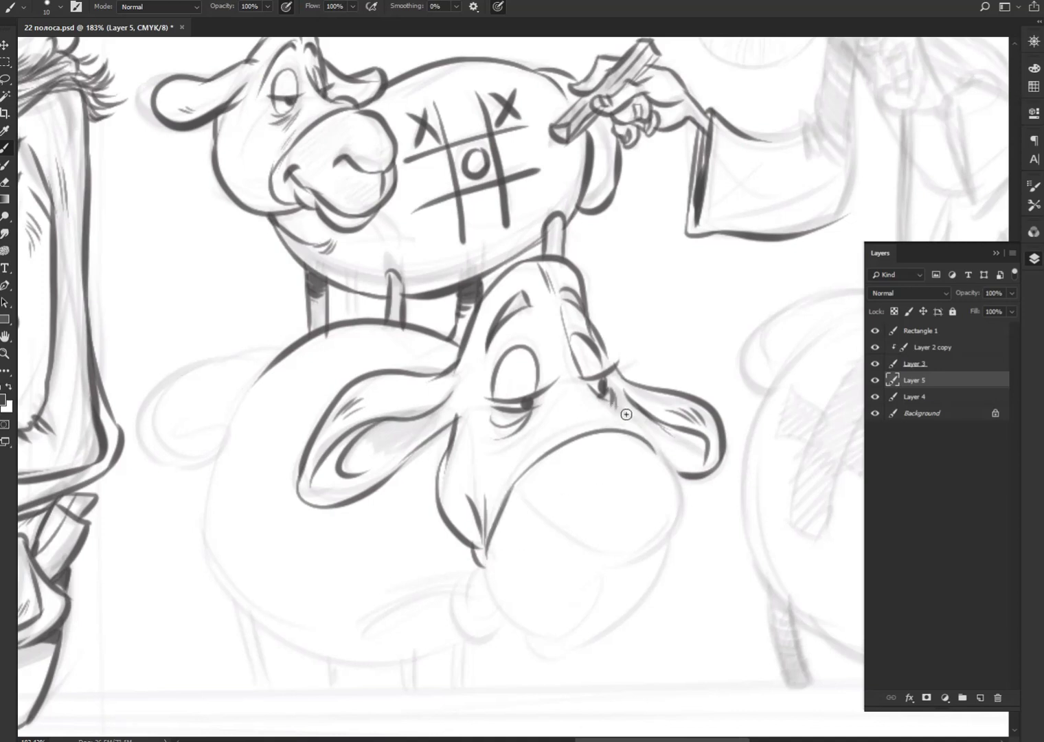
mouse_move(626, 414)
mouse_down()
mouse_move(666, 461)
mouse_move(630, 562)
mouse_up()
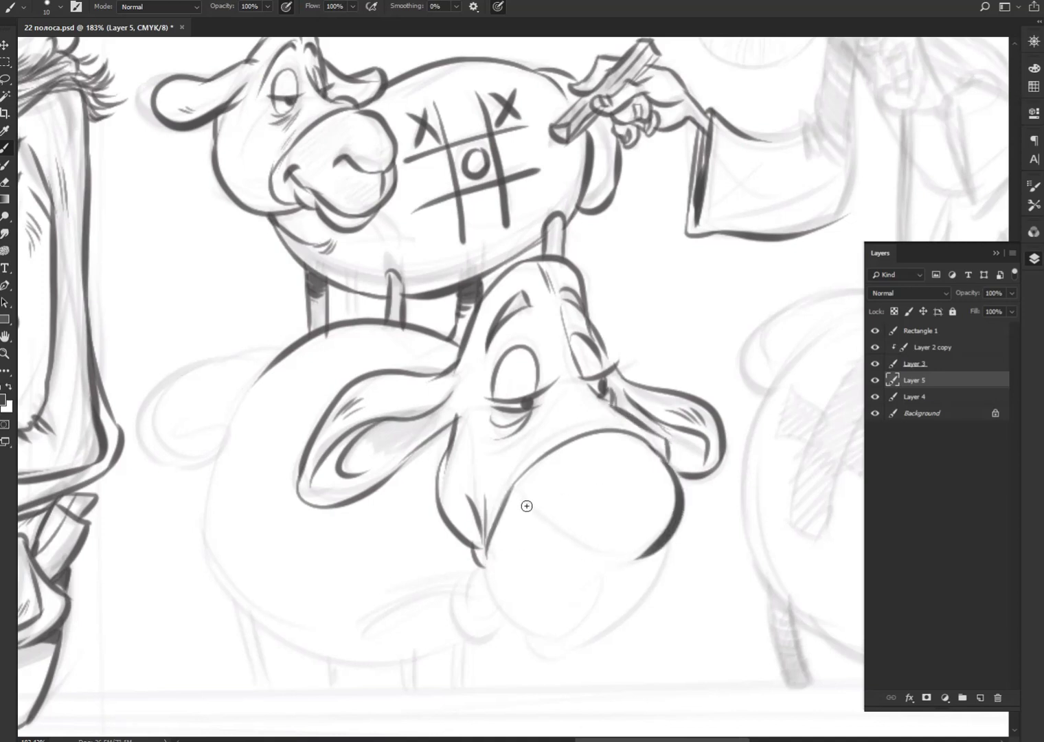
mouse_move(533, 496)
mouse_down()
mouse_move(611, 564)
mouse_move(615, 585)
mouse_move(615, 576)
mouse_move(598, 608)
mouse_up()
mouse_move(674, 540)
mouse_down()
mouse_move(608, 634)
mouse_move(557, 646)
mouse_up()
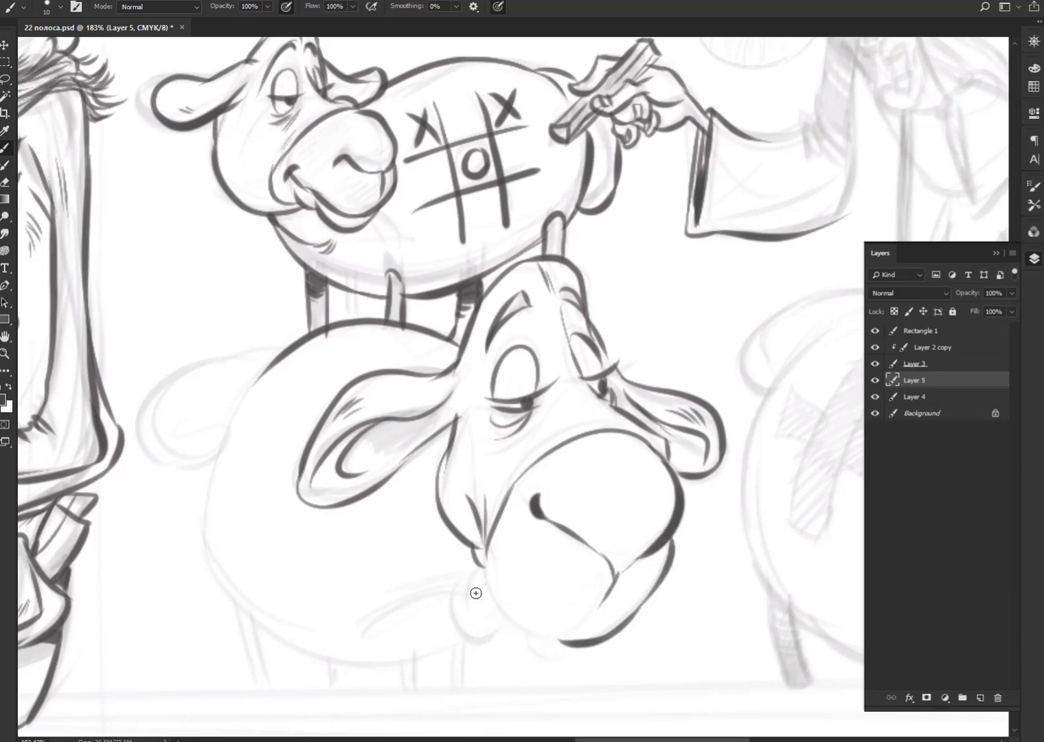
mouse_move(475, 593)
mouse_down()
mouse_move(351, 642)
mouse_move(352, 629)
mouse_up()
mouse_move(469, 585)
mouse_down()
mouse_move(353, 583)
mouse_move(489, 583)
mouse_move(392, 557)
mouse_move(445, 588)
mouse_move(493, 567)
mouse_move(493, 606)
mouse_move(477, 605)
mouse_move(509, 625)
mouse_up()
Step: Ink the muzzle's lower-left outline, the eye's left edge, and wrinkles under both eyes
drag(483, 567, 540, 639)
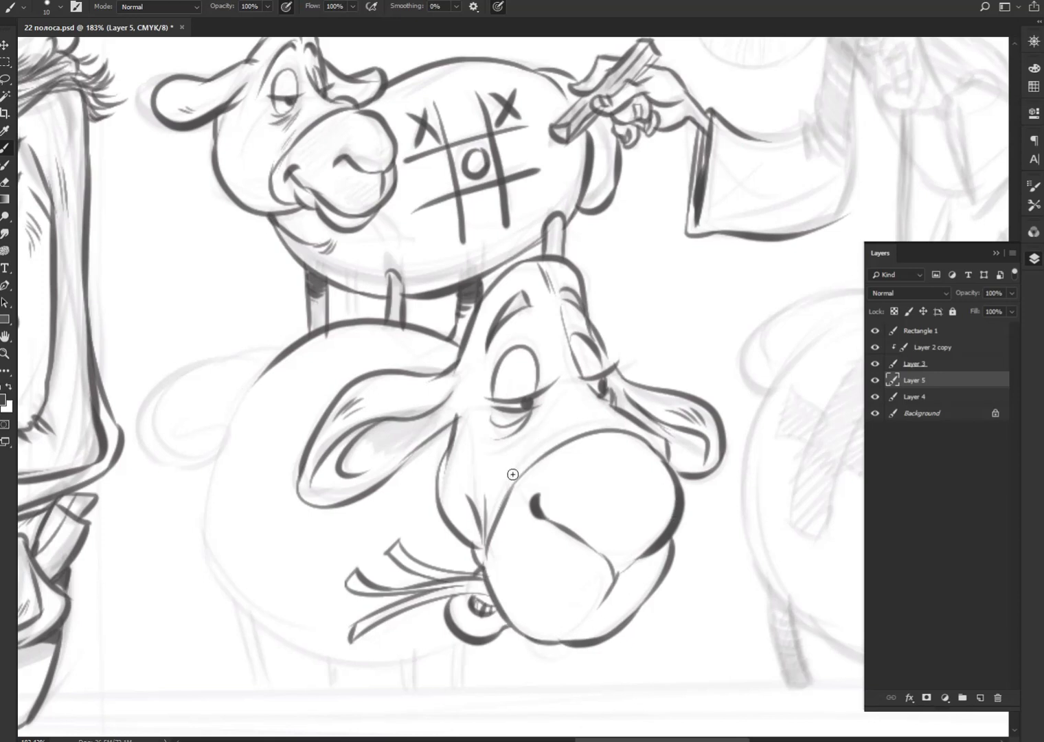
drag(481, 446, 529, 433)
drag(468, 371, 462, 416)
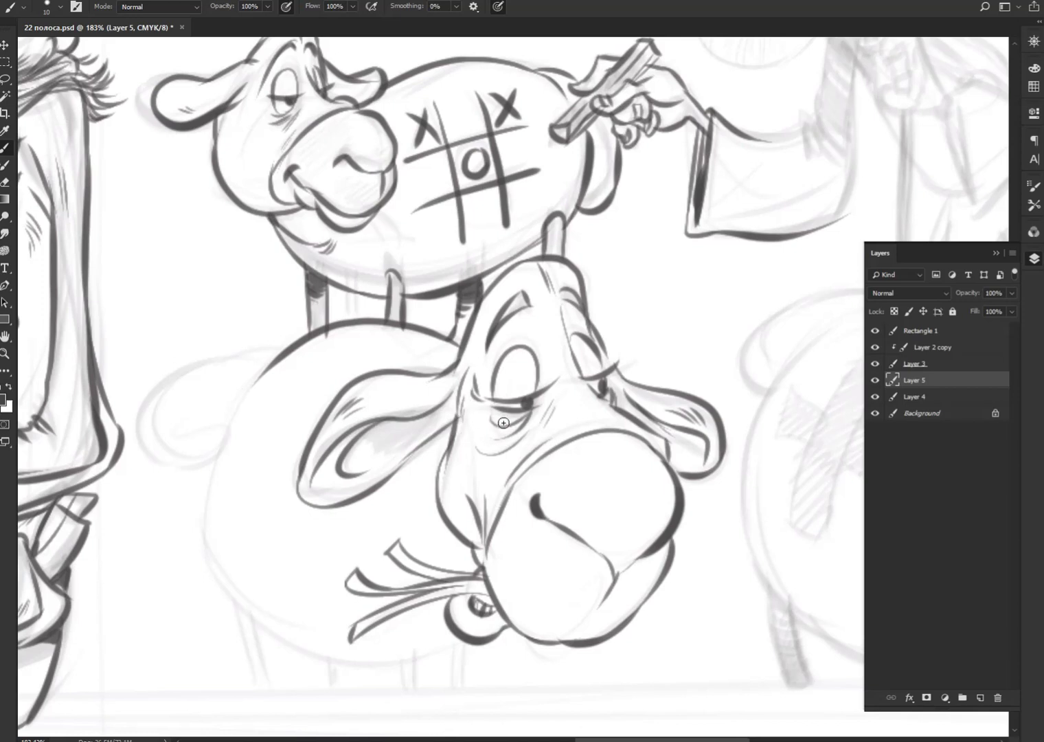
drag(560, 421, 594, 405)
Step: Outline the lower sheep's round body, close a bottom gap, and add chin curves and three stubby legs
drag(263, 371, 198, 560)
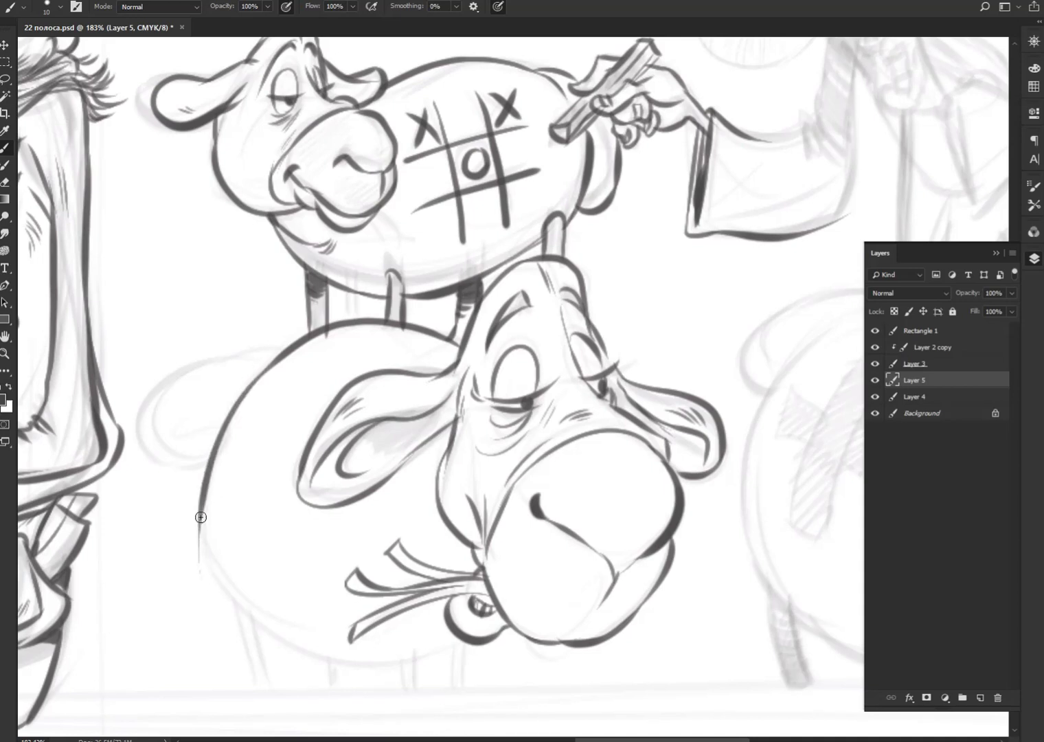
mouse_move(198, 514)
mouse_down()
mouse_move(318, 653)
mouse_move(525, 662)
mouse_move(557, 655)
mouse_move(582, 616)
mouse_up()
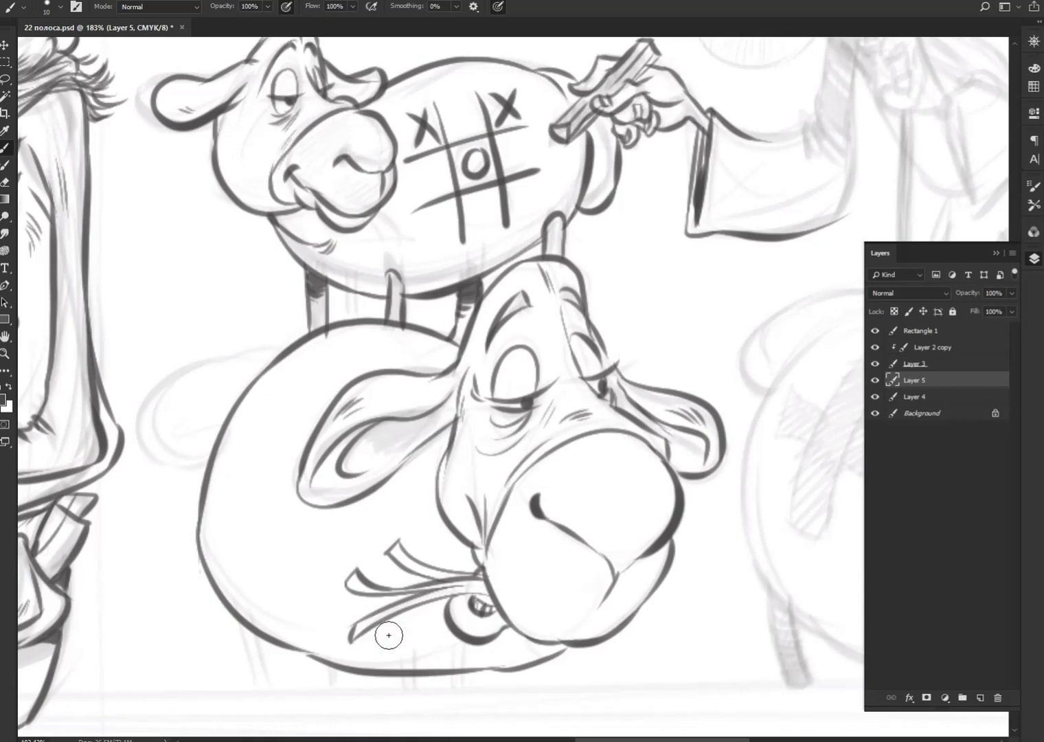
mouse_move(399, 670)
mouse_down()
mouse_move(411, 669)
mouse_move(394, 699)
mouse_move(429, 699)
mouse_move(422, 658)
mouse_move(430, 700)
mouse_up()
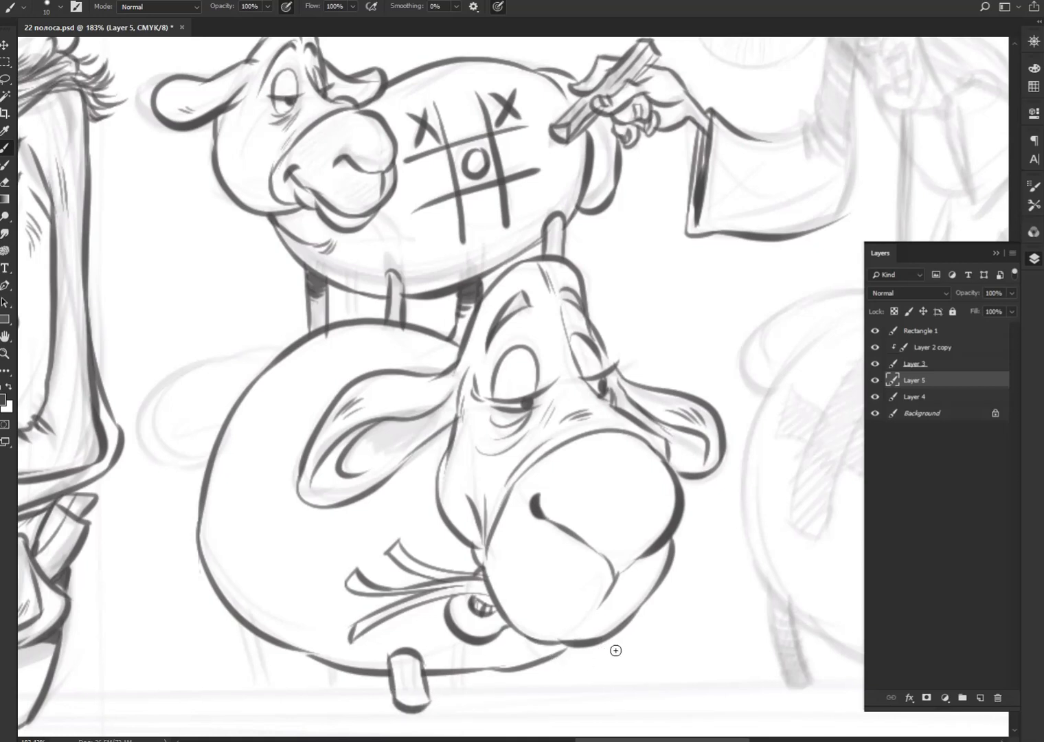
mouse_move(553, 662)
mouse_down()
mouse_move(636, 633)
mouse_move(650, 599)
mouse_up()
mouse_move(616, 655)
mouse_down()
mouse_move(612, 696)
mouse_move(576, 704)
mouse_move(616, 693)
mouse_up()
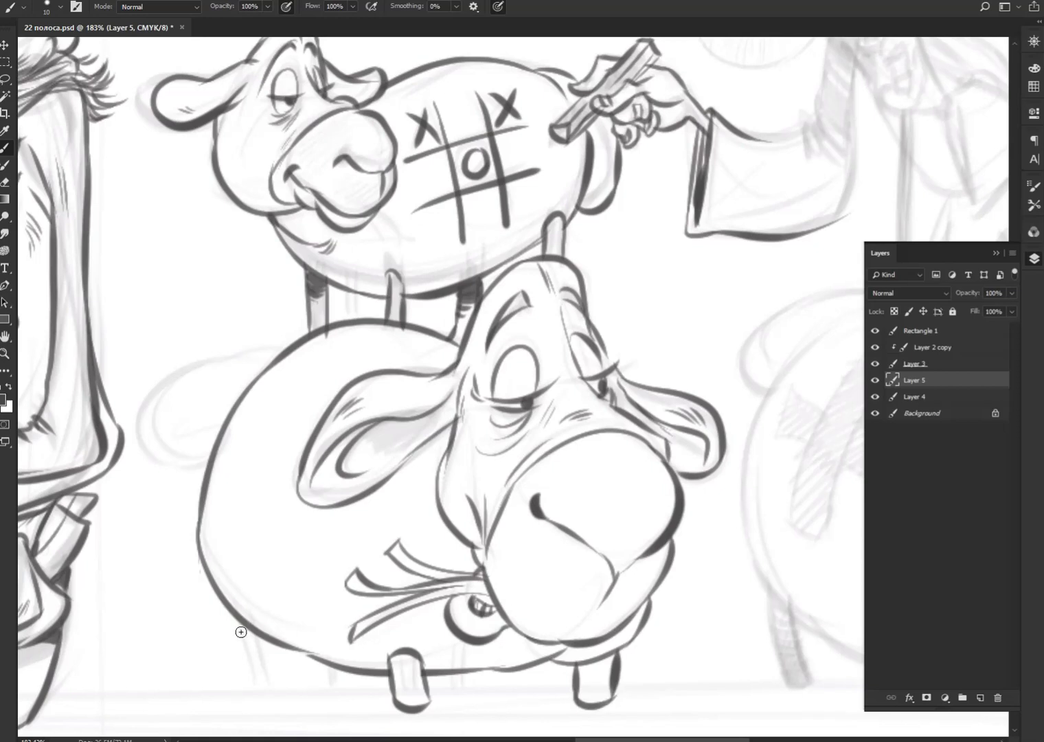
drag(228, 605, 251, 698)
mouse_move(280, 645)
mouse_down()
mouse_move(297, 696)
mouse_move(291, 716)
mouse_up()
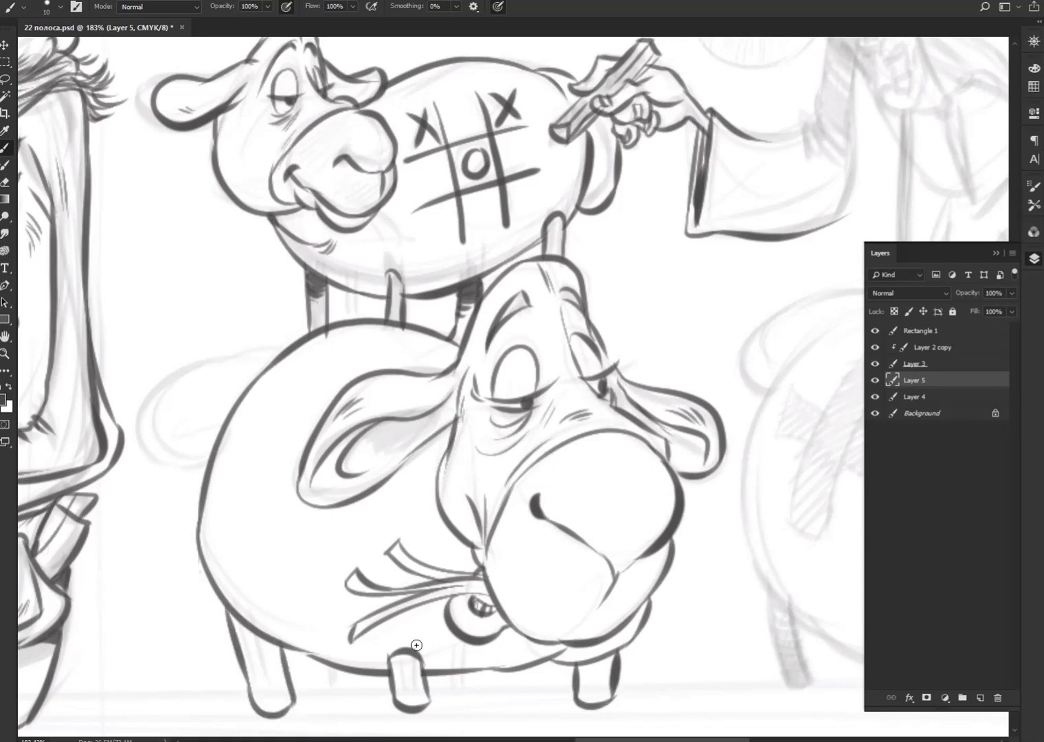
drag(335, 667, 382, 676)
mouse_move(283, 351)
mouse_down()
mouse_move(172, 446)
mouse_move(204, 486)
mouse_up()
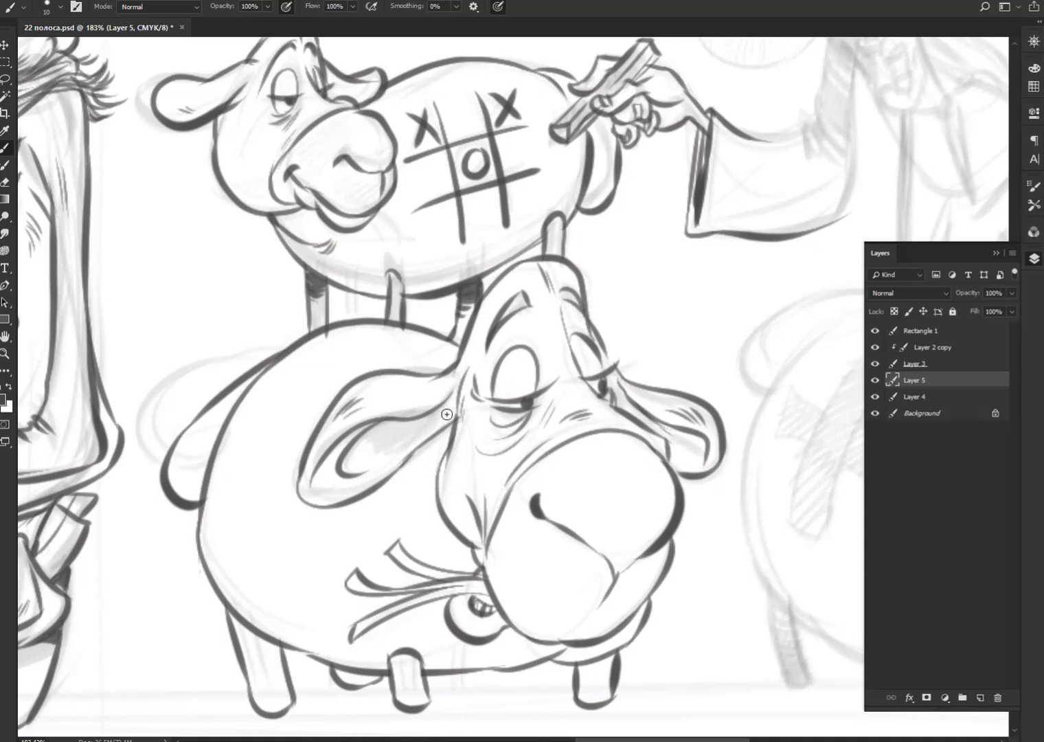
Step: Hatch fur on the cheek, ear top, chin, front leg, belly and rear leg, whiting out a stray outline
mouse_move(417, 475)
mouse_down()
mouse_move(434, 531)
mouse_move(421, 522)
mouse_up()
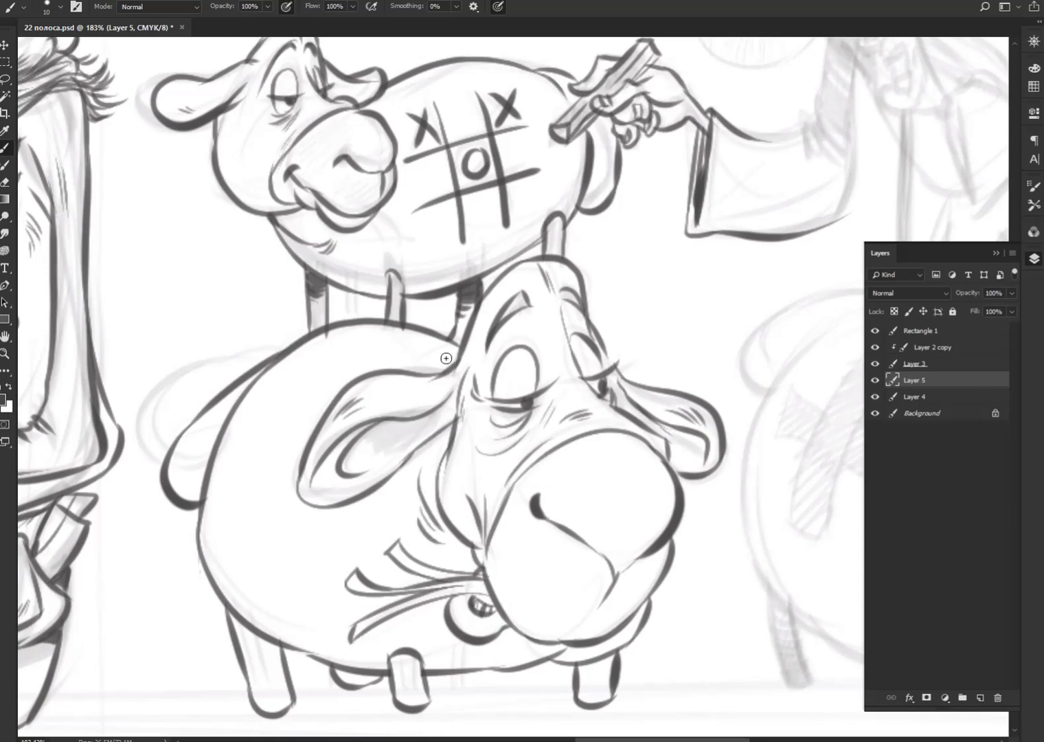
drag(460, 347, 439, 369)
mouse_move(558, 620)
mouse_down()
mouse_move(564, 630)
mouse_move(601, 602)
mouse_up()
mouse_move(580, 661)
mouse_down()
mouse_move(608, 668)
mouse_move(601, 686)
mouse_up()
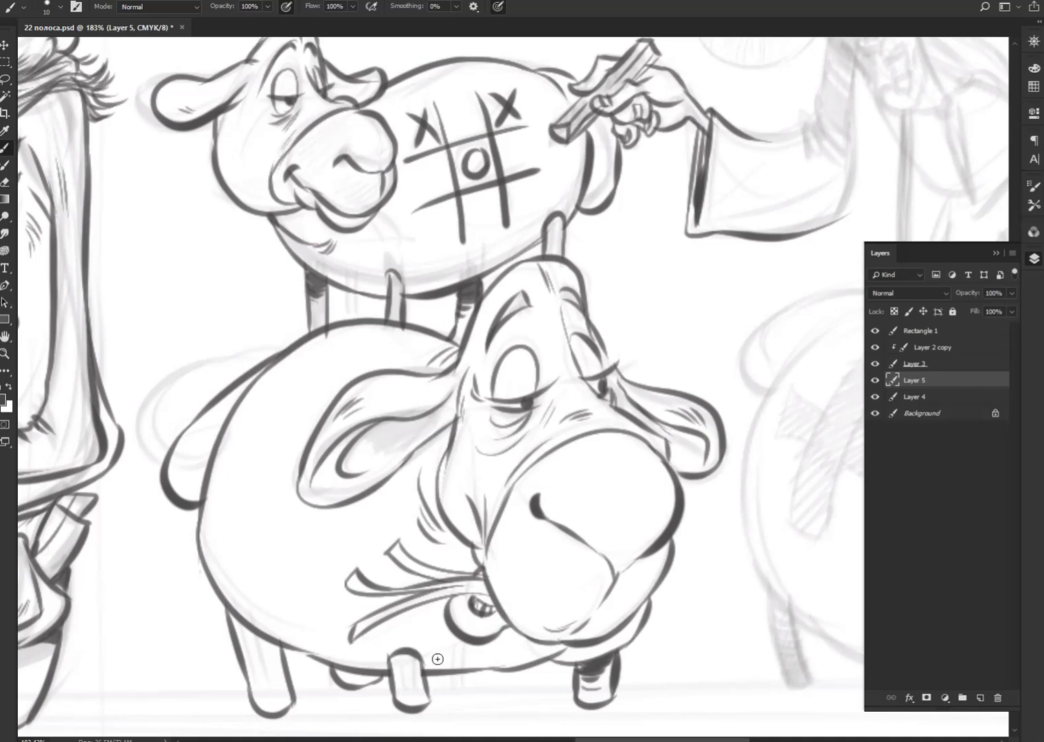
mouse_move(437, 659)
mouse_down()
mouse_move(417, 664)
mouse_move(431, 676)
mouse_move(434, 704)
mouse_move(410, 707)
mouse_up()
mouse_move(397, 652)
mouse_down()
mouse_move(423, 636)
mouse_move(452, 652)
mouse_move(392, 652)
mouse_up()
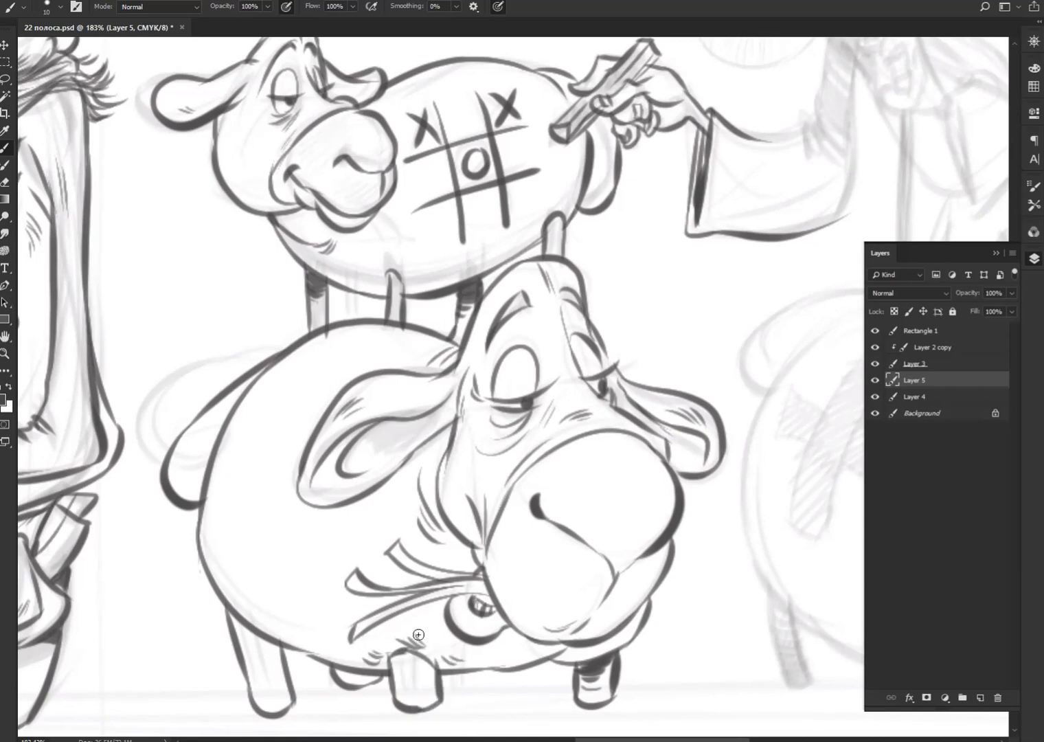
mouse_move(218, 572)
mouse_down()
mouse_move(246, 633)
mouse_move(275, 654)
mouse_up()
Step: Pan right and centre the view on the cross-patched sheep's pencil sketch
drag(757, 532, 528, 496)
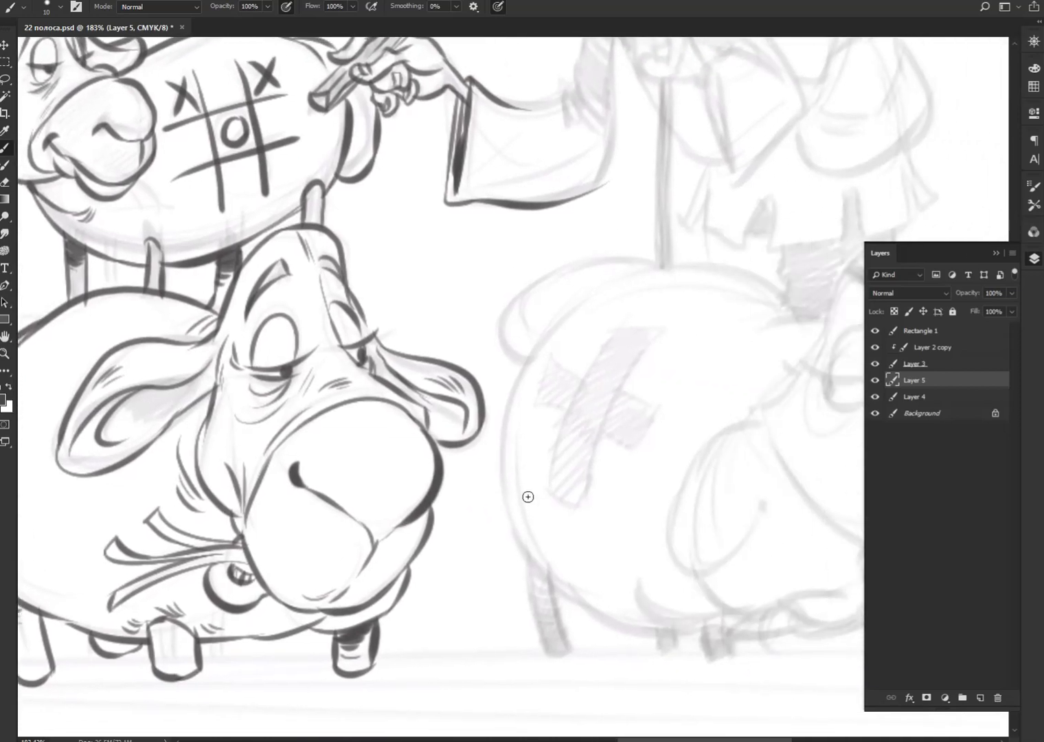
drag(699, 499, 562, 505)
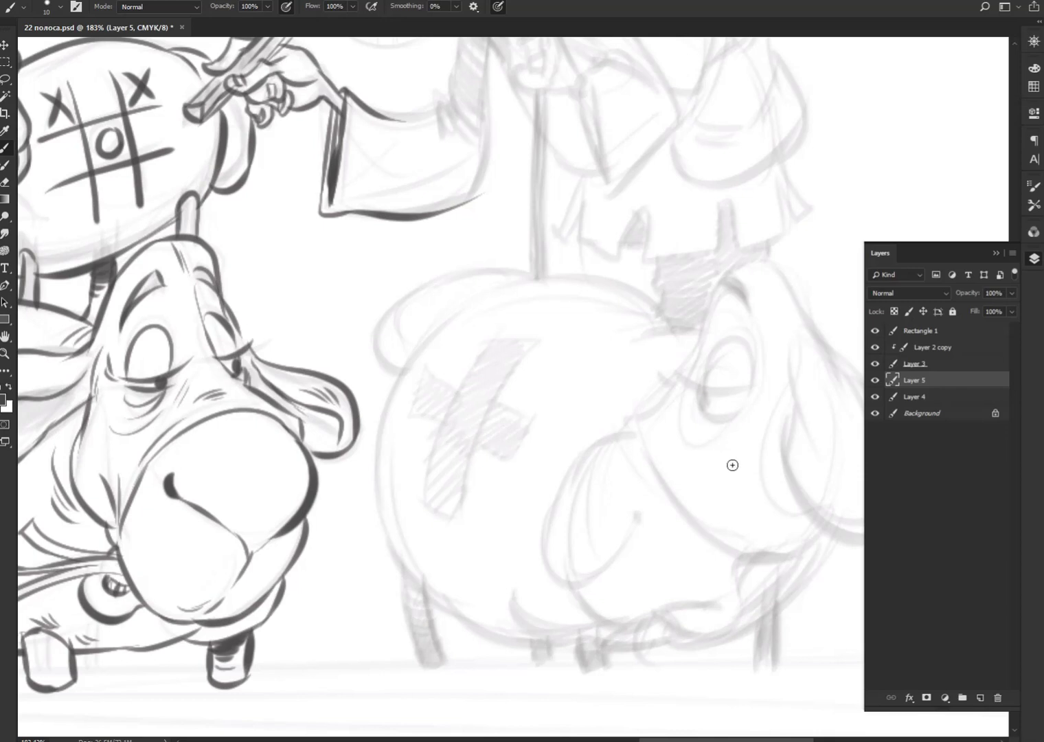
Step: Ink the right sheep's eye line, cheek contour, brow, and bag lines under the eye
mouse_move(738, 389)
mouse_down()
mouse_move(700, 383)
mouse_move(716, 360)
mouse_move(745, 389)
mouse_move(709, 391)
mouse_move(744, 402)
mouse_move(713, 425)
mouse_up()
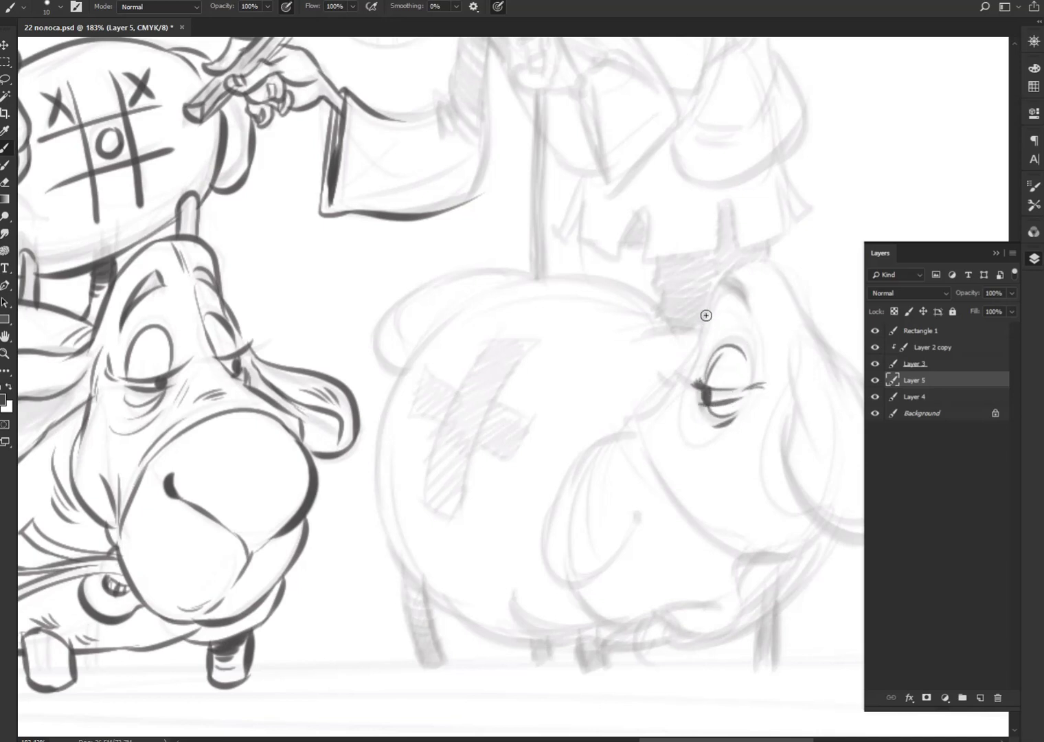
drag(706, 315, 641, 411)
drag(680, 371, 674, 357)
mouse_move(703, 294)
mouse_down()
mouse_move(701, 310)
mouse_move(756, 315)
mouse_move(723, 275)
mouse_move(770, 268)
mouse_up()
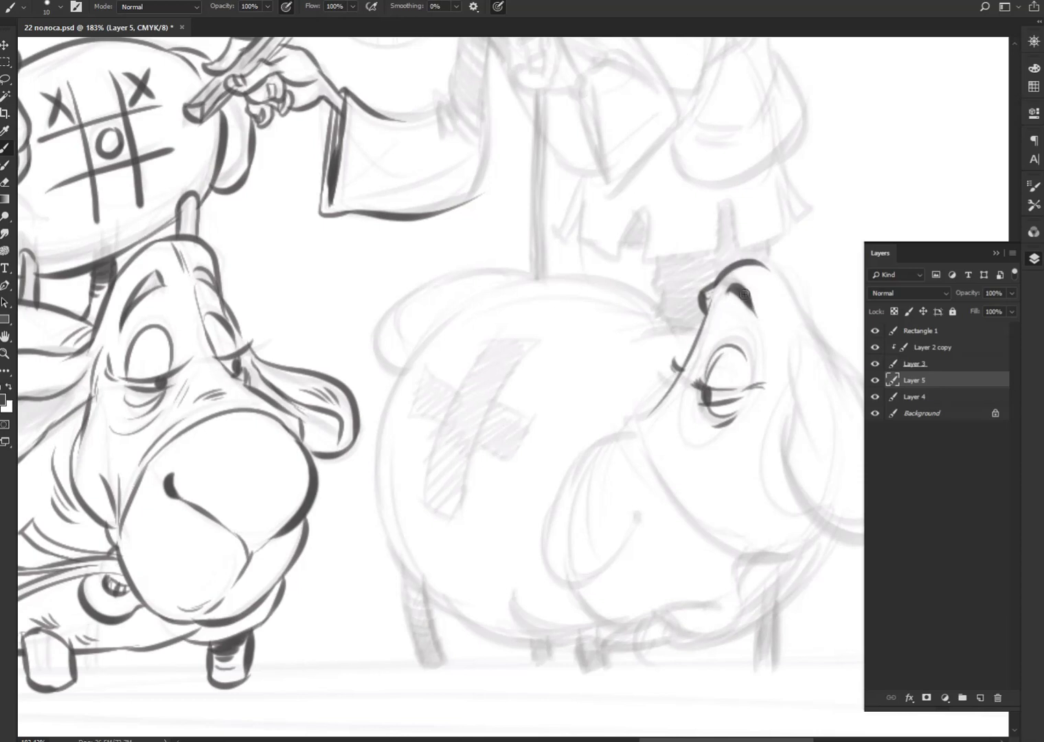
mouse_move(699, 443)
mouse_down()
mouse_move(730, 416)
mouse_move(733, 431)
mouse_up()
Step: Ink the right sheep's nose tip, nostril, lower lip and nose-side hatching, extending the nose outline downward
drag(651, 411, 625, 439)
mouse_move(672, 484)
mouse_down()
mouse_move(622, 443)
mouse_move(554, 481)
mouse_move(576, 590)
mouse_move(634, 523)
mouse_up()
drag(571, 589, 658, 613)
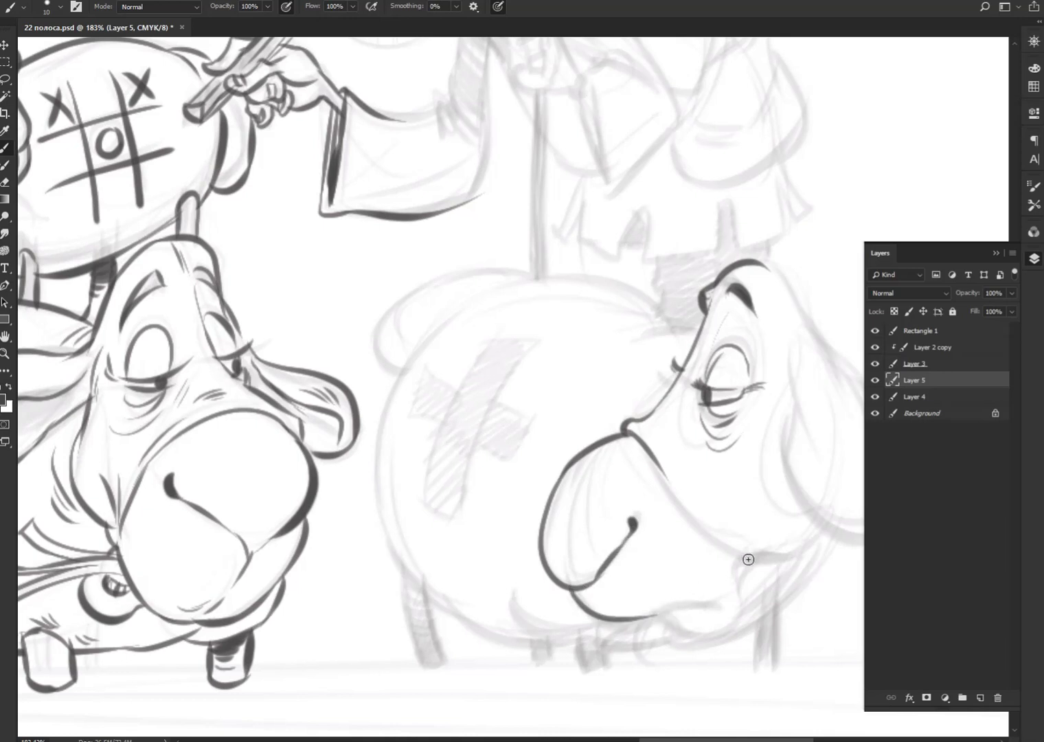
drag(554, 505, 550, 541)
drag(560, 509, 562, 540)
drag(574, 524, 579, 540)
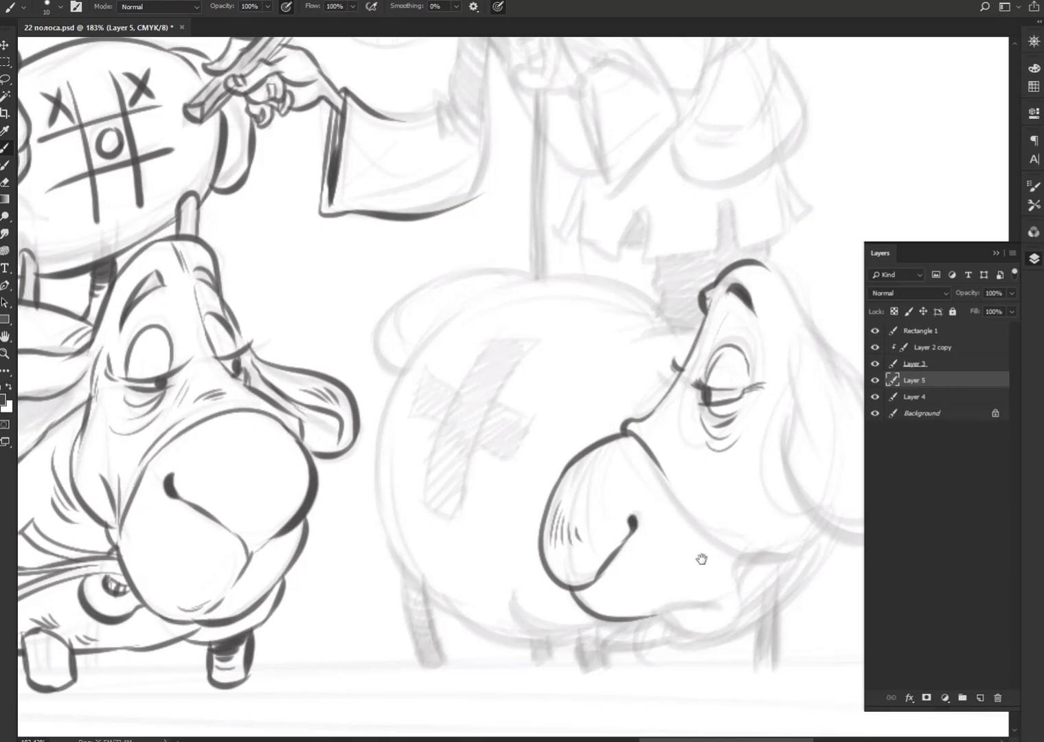
drag(738, 574, 614, 503)
mouse_move(549, 443)
mouse_down()
mouse_move(619, 512)
mouse_move(619, 529)
mouse_move(640, 514)
mouse_up()
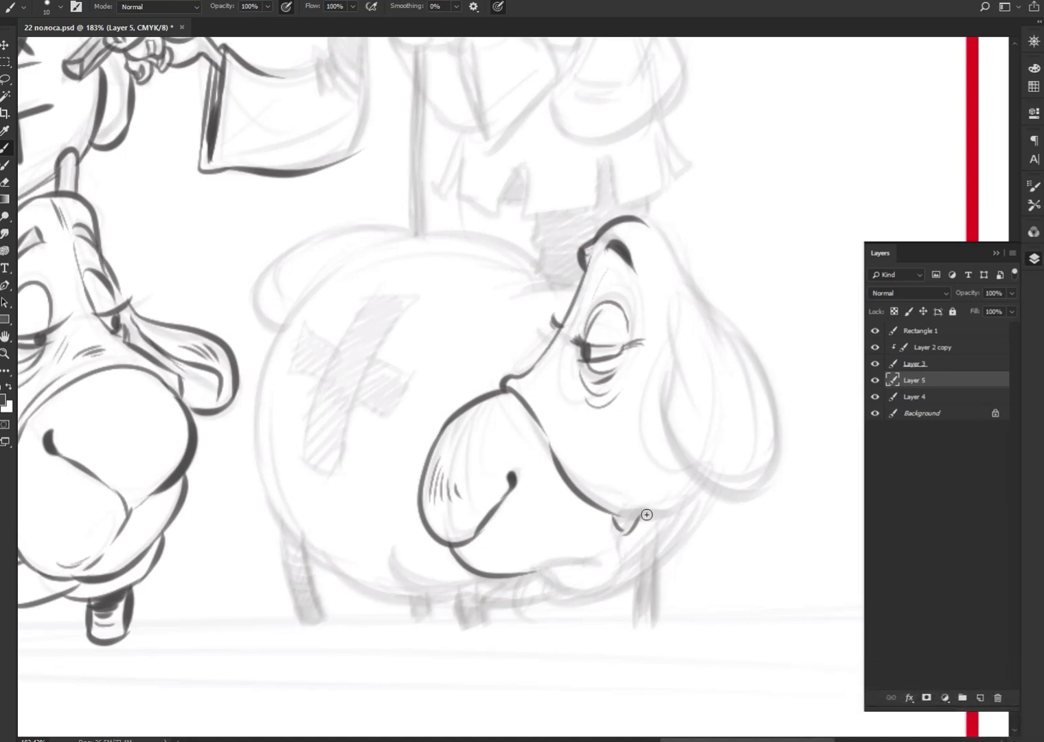
Step: Ink the right sheep's jaw line, under-jaw hatching, drooping ear and fur strokes behind its head
drag(641, 514, 704, 502)
mouse_move(617, 530)
mouse_down()
mouse_move(614, 558)
mouse_move(539, 570)
mouse_move(591, 557)
mouse_up()
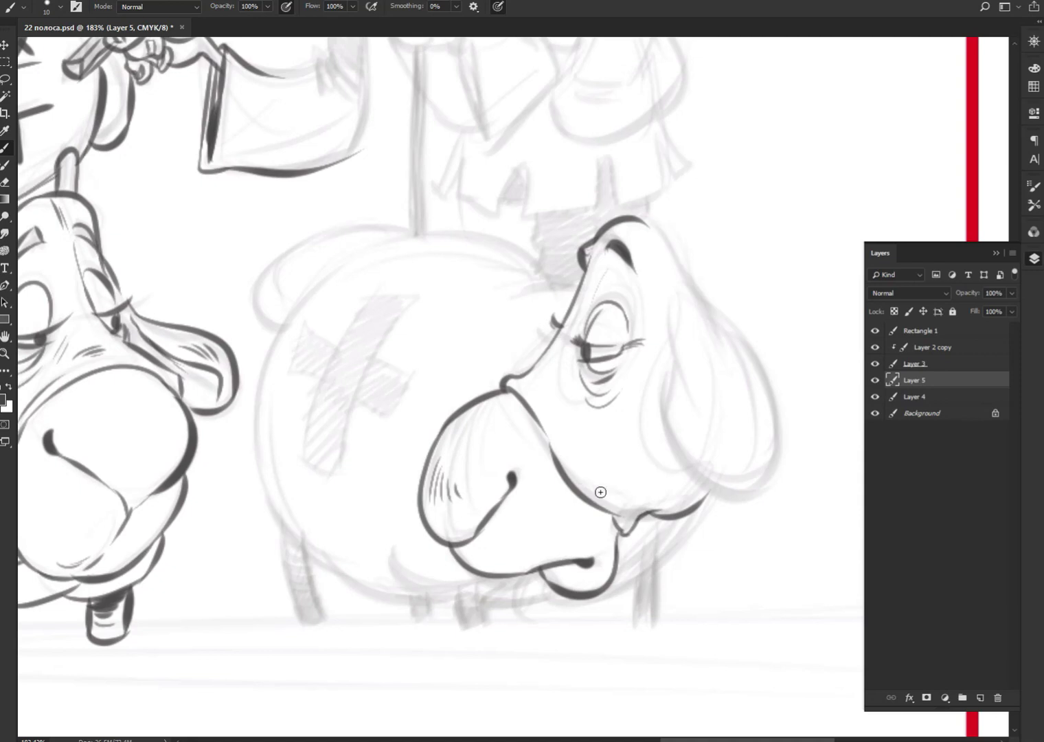
drag(589, 484, 613, 496)
mouse_move(660, 316)
mouse_down()
mouse_move(682, 384)
mouse_move(770, 426)
mouse_move(672, 237)
mouse_move(638, 218)
mouse_up()
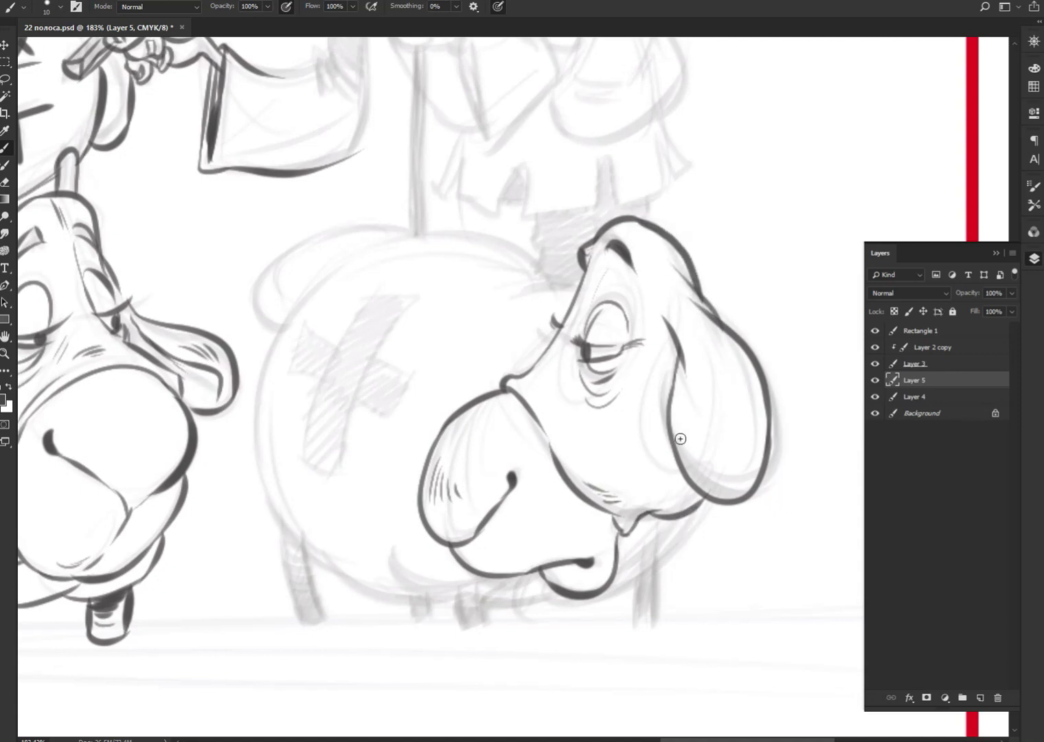
mouse_move(576, 287)
mouse_down()
mouse_move(464, 302)
mouse_move(492, 281)
mouse_move(362, 247)
mouse_move(283, 322)
mouse_move(257, 401)
mouse_move(297, 533)
mouse_move(278, 588)
mouse_move(325, 636)
mouse_up()
Step: Ink the sheep's belly outline and legs, undoing a stray stroke at the middle leg
drag(300, 546, 327, 617)
mouse_move(302, 550)
mouse_down()
mouse_move(415, 608)
mouse_move(476, 605)
mouse_move(488, 654)
mouse_up()
mouse_move(503, 590)
mouse_down()
mouse_move(510, 656)
mouse_move(571, 604)
mouse_move(591, 608)
mouse_move(656, 563)
mouse_up()
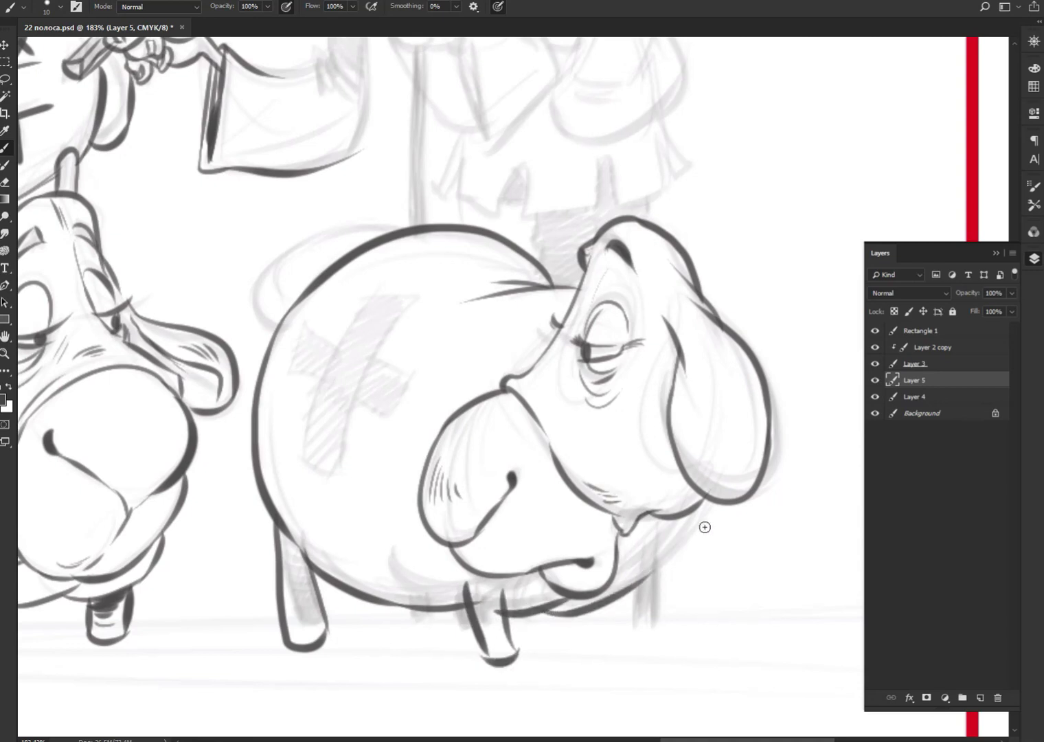
mouse_move(716, 501)
mouse_down()
mouse_move(612, 606)
mouse_move(631, 646)
mouse_up()
mouse_move(660, 577)
mouse_down()
mouse_move(664, 634)
mouse_move(630, 646)
mouse_up()
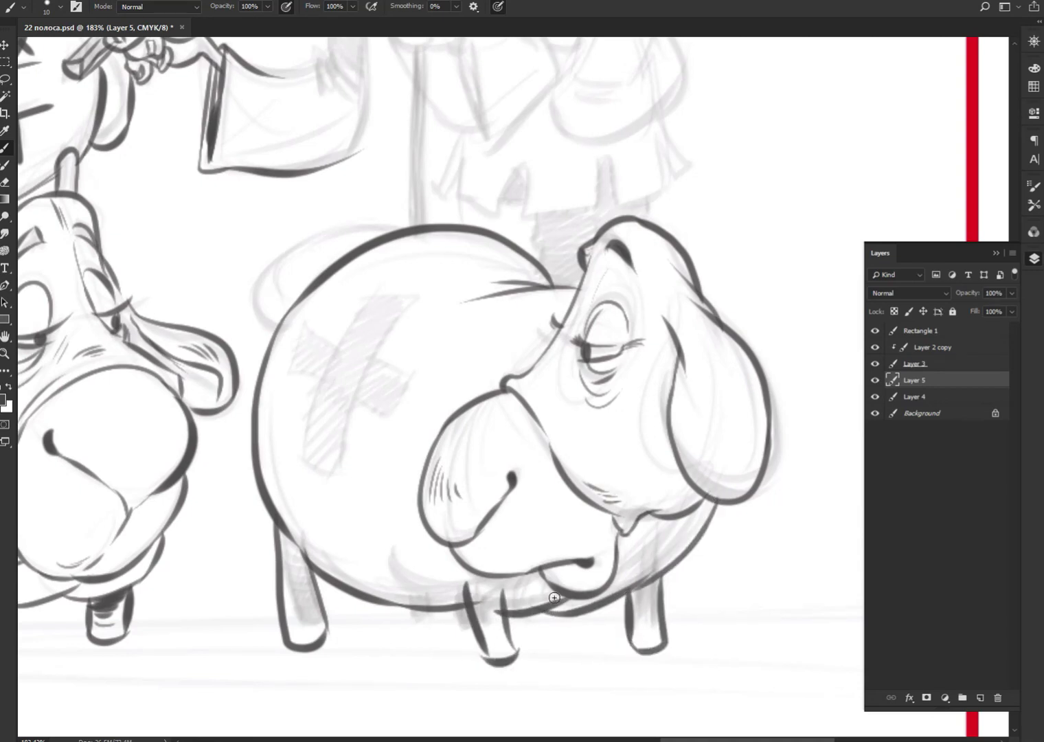
drag(455, 610, 474, 638)
mouse_move(504, 595)
mouse_down()
mouse_move(471, 585)
mouse_move(496, 617)
mouse_up()
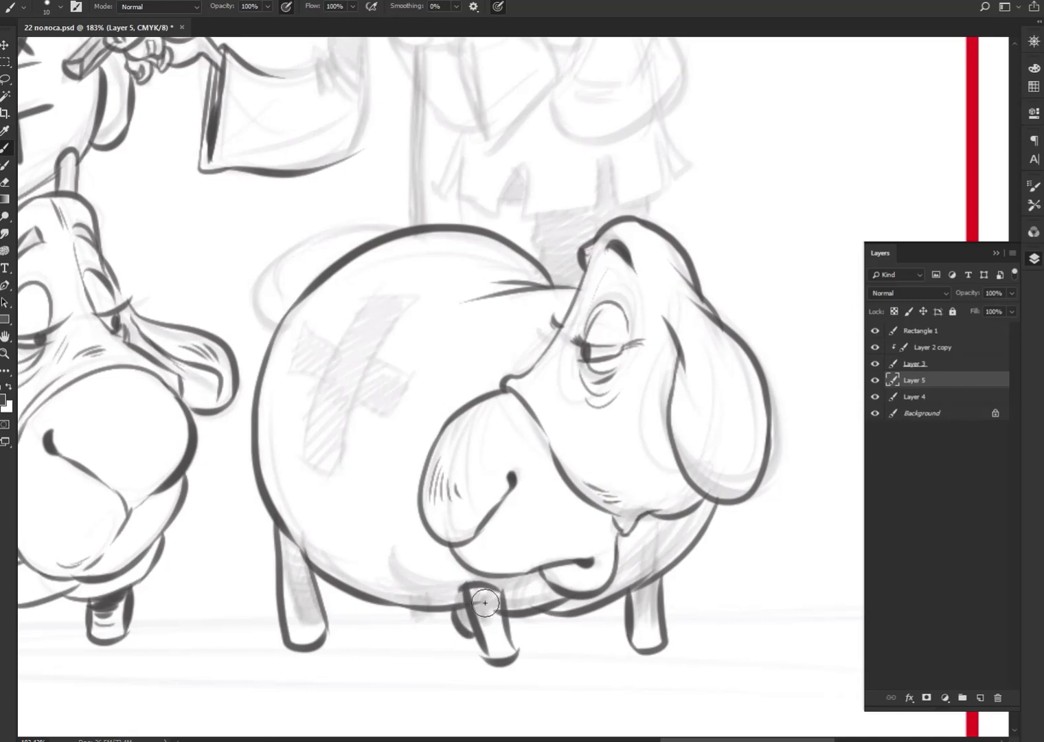
key(ctrl+z)
key(ctrl+z)
key(ctrl+z)
Step: With a smaller brush, hatch the ear, lower body and mouth, then add the curled tail
key([)
key([)
mouse_move(701, 352)
mouse_down()
mouse_move(742, 405)
mouse_move(726, 429)
mouse_up()
mouse_move(668, 303)
mouse_down()
mouse_move(675, 317)
mouse_move(678, 307)
mouse_up()
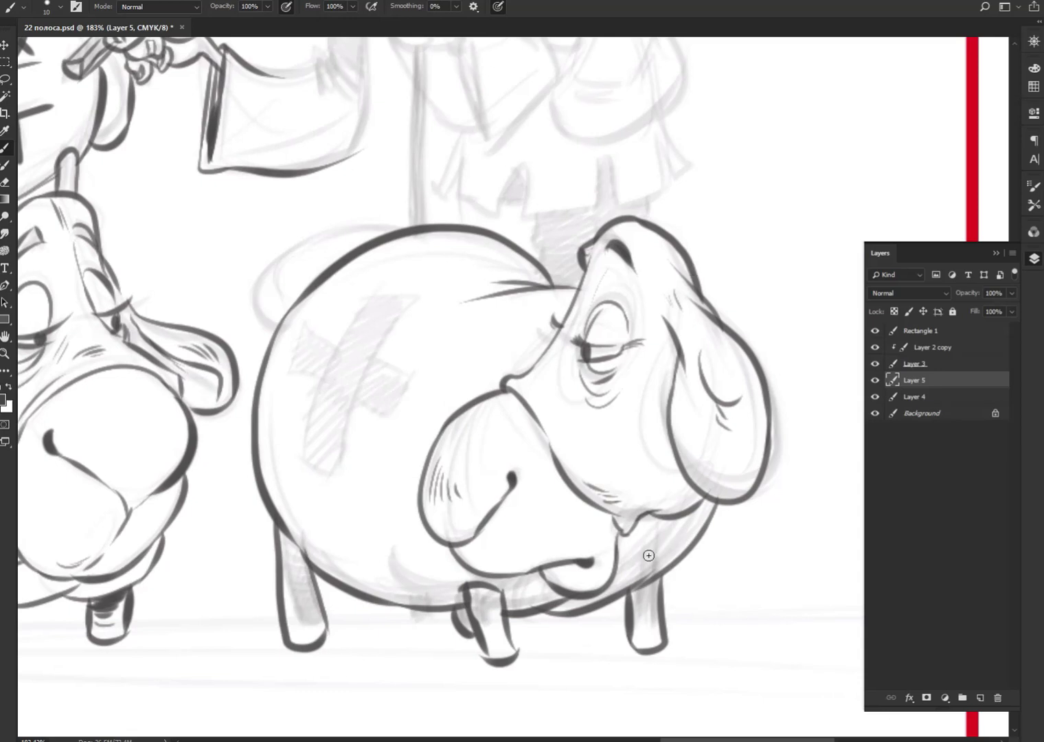
drag(667, 546, 632, 576)
drag(691, 531, 668, 543)
drag(599, 523, 596, 546)
drag(514, 459, 523, 466)
drag(525, 385, 546, 397)
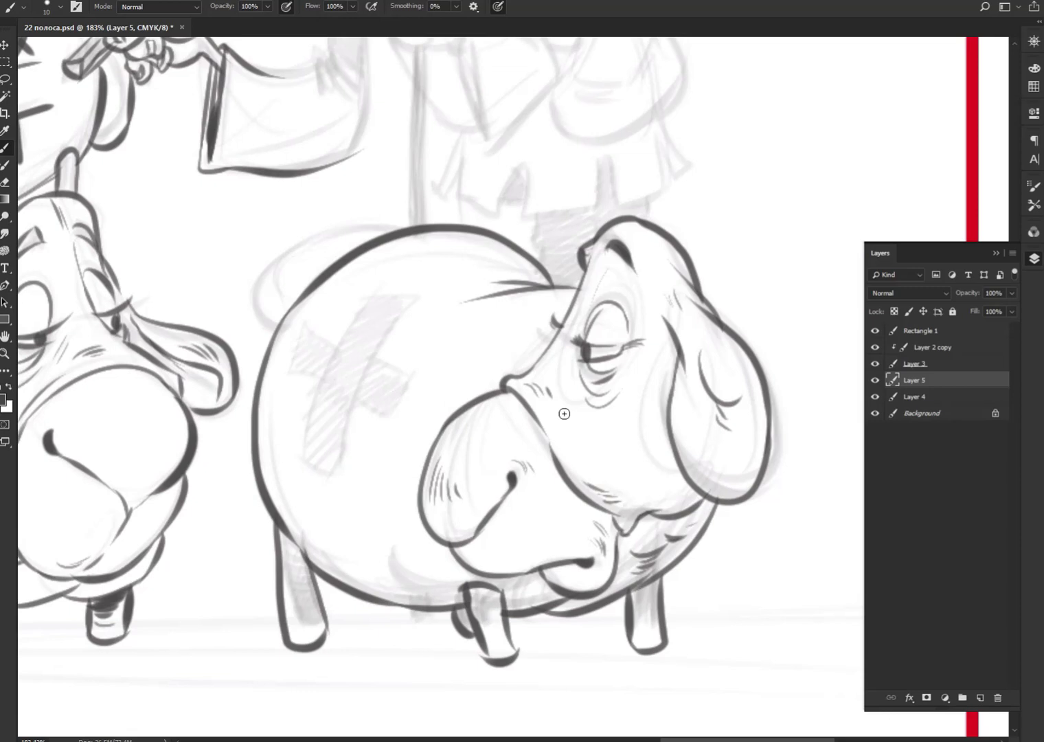
mouse_move(388, 233)
mouse_down()
mouse_move(254, 296)
mouse_move(261, 332)
mouse_move(280, 312)
mouse_up()
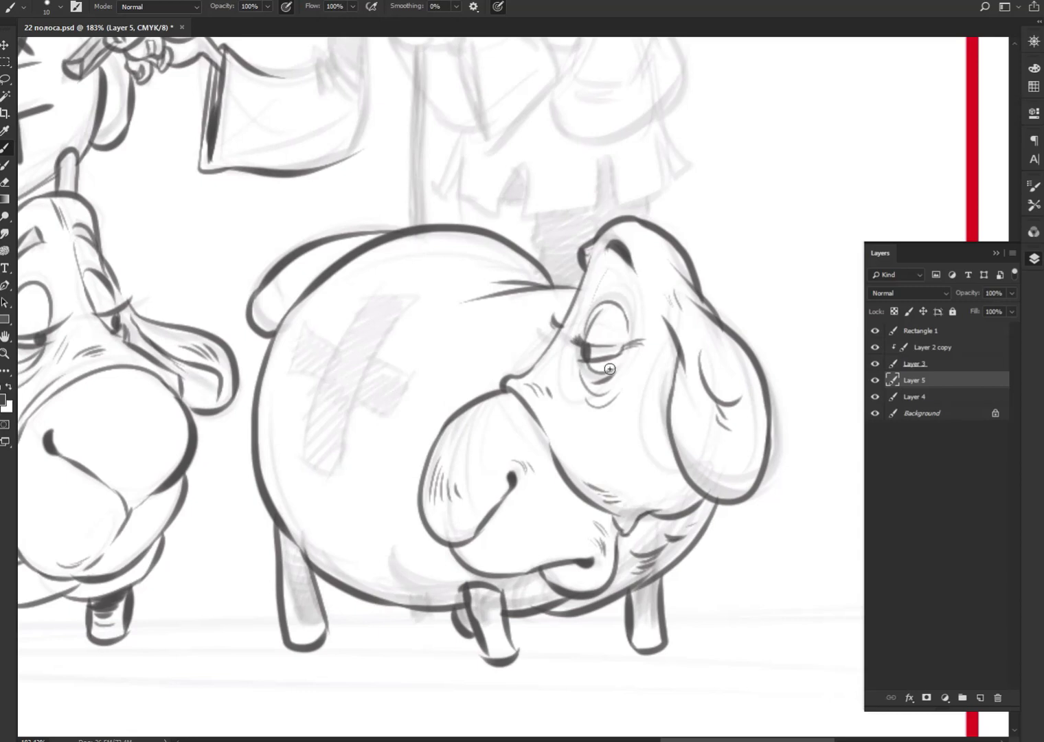
drag(660, 347, 538, 600)
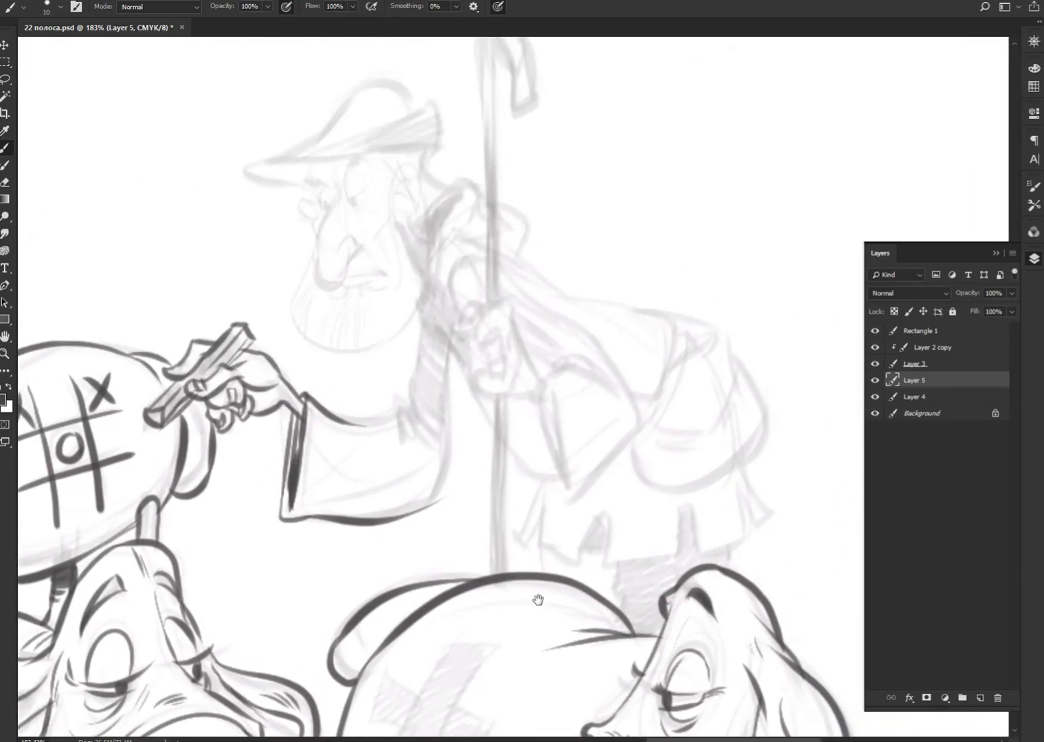
Step: Zoom to 289% and ink the pencil arm's sleeve edges, fold, bottom line and cuff
scroll(653, 557, down, 1)
scroll(620, 508, down, 1)
scroll(587, 431, up, 3)
scroll(585, 424, up, 2)
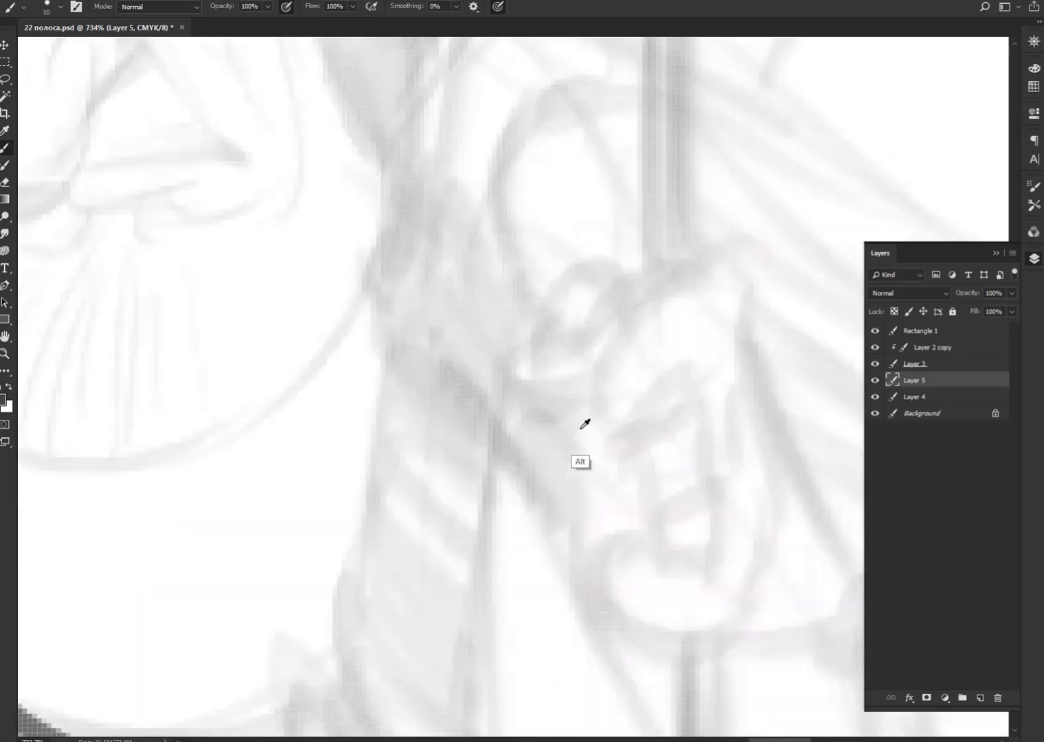
scroll(581, 426, down, 5)
scroll(557, 392, up, 3)
scroll(550, 388, down, 1)
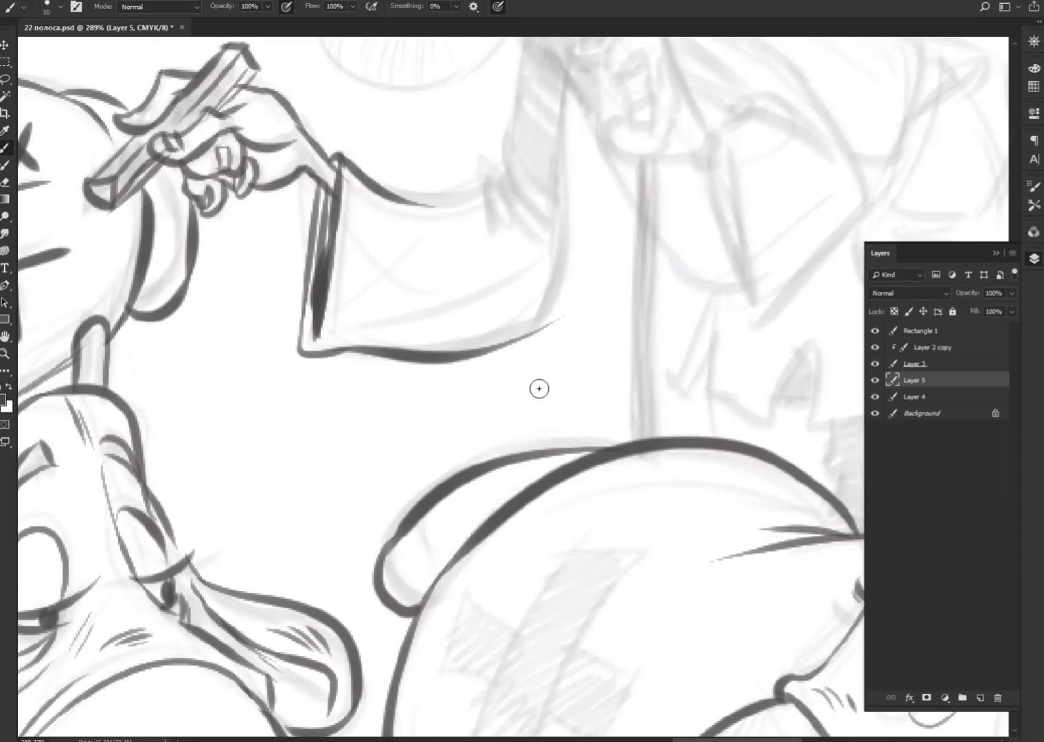
mouse_move(561, 305)
mouse_down()
mouse_move(550, 542)
mouse_move(557, 311)
mouse_up()
mouse_move(505, 278)
mouse_down()
mouse_move(489, 406)
mouse_move(500, 450)
mouse_move(485, 438)
mouse_move(498, 467)
mouse_up()
mouse_move(474, 414)
mouse_down()
mouse_move(446, 438)
mouse_move(388, 438)
mouse_up()
drag(439, 373, 450, 469)
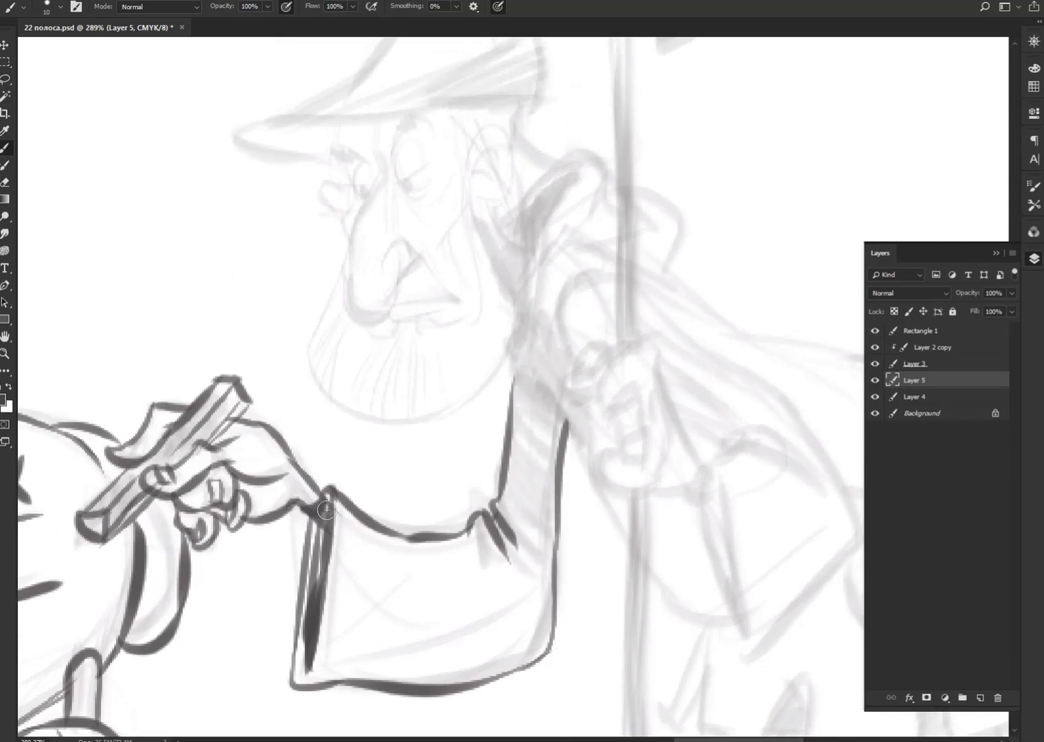
mouse_move(327, 510)
mouse_down()
mouse_move(323, 526)
mouse_move(344, 498)
mouse_move(314, 578)
mouse_up()
Step: Ink the nobleman's nose, mouth corner, cheeks, chin, ear, hair behind the ear and neck
drag(553, 361, 512, 511)
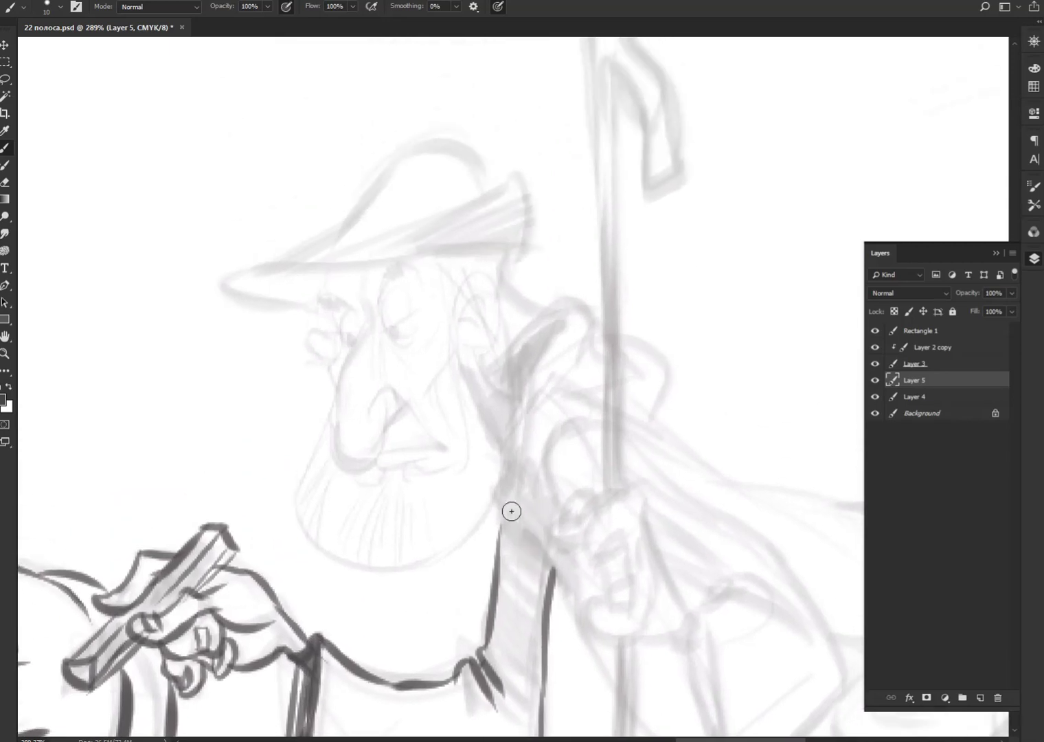
mouse_move(368, 301)
mouse_down()
mouse_move(335, 440)
mouse_move(374, 469)
mouse_move(402, 406)
mouse_move(370, 422)
mouse_move(410, 412)
mouse_move(436, 444)
mouse_move(373, 458)
mouse_move(415, 460)
mouse_move(378, 481)
mouse_move(431, 481)
mouse_move(454, 454)
mouse_move(461, 459)
mouse_move(434, 481)
mouse_move(464, 443)
mouse_move(467, 471)
mouse_up()
drag(440, 378, 452, 426)
mouse_move(333, 468)
mouse_down()
mouse_move(302, 512)
mouse_move(368, 560)
mouse_move(497, 507)
mouse_move(501, 435)
mouse_move(462, 289)
mouse_move(485, 273)
mouse_move(478, 353)
mouse_move(467, 331)
mouse_move(485, 310)
mouse_move(479, 331)
mouse_up()
drag(437, 259, 470, 287)
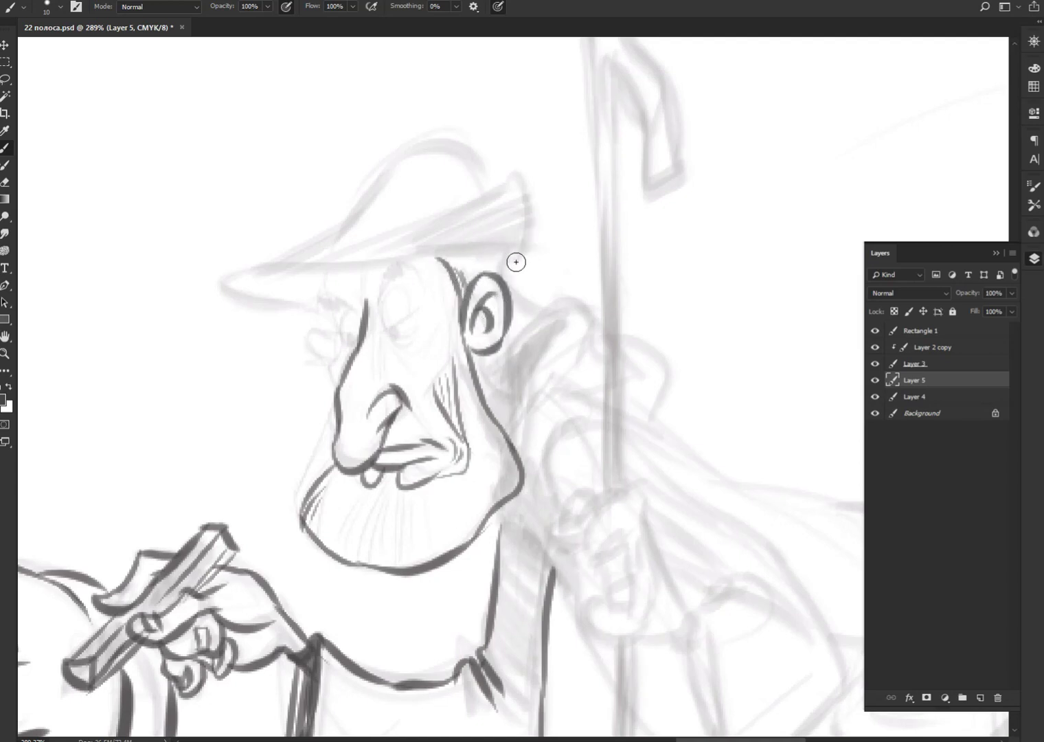
mouse_move(510, 252)
mouse_down()
mouse_move(524, 292)
mouse_move(569, 275)
mouse_move(583, 297)
mouse_up()
drag(506, 323, 521, 412)
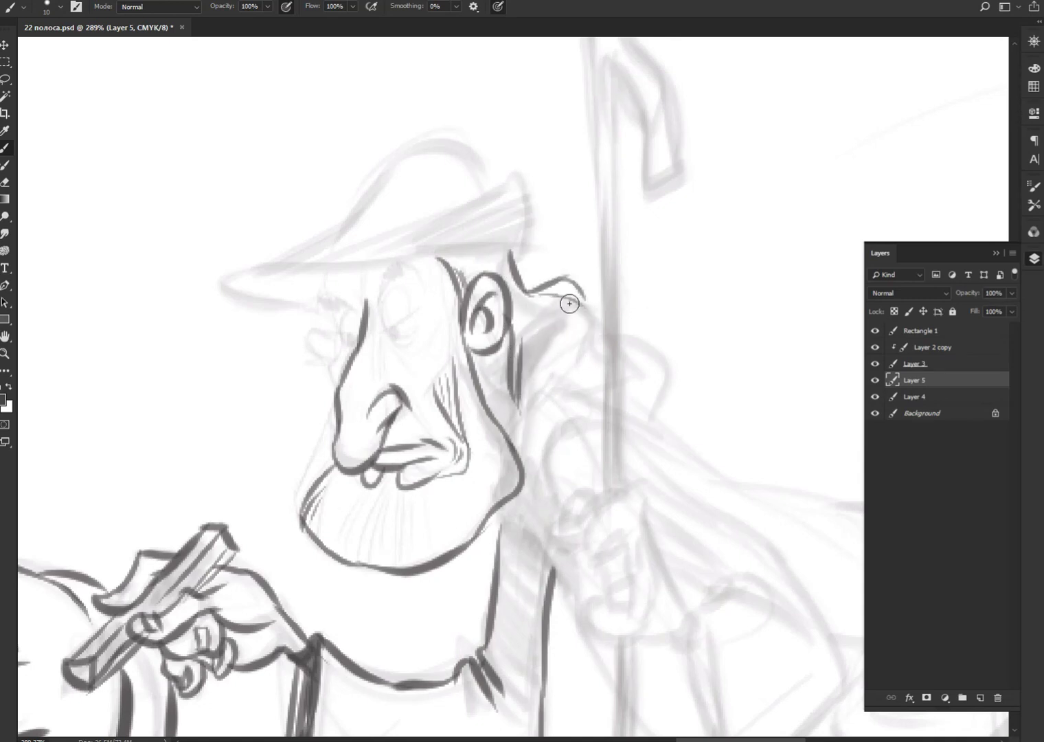
Step: Draw both eyes, the left brow and the wrinkles around the eyes
mouse_move(342, 316)
mouse_down()
mouse_move(357, 306)
mouse_move(365, 323)
mouse_move(333, 326)
mouse_move(359, 338)
mouse_up()
mouse_move(378, 328)
mouse_down()
mouse_move(410, 318)
mouse_move(415, 346)
mouse_up()
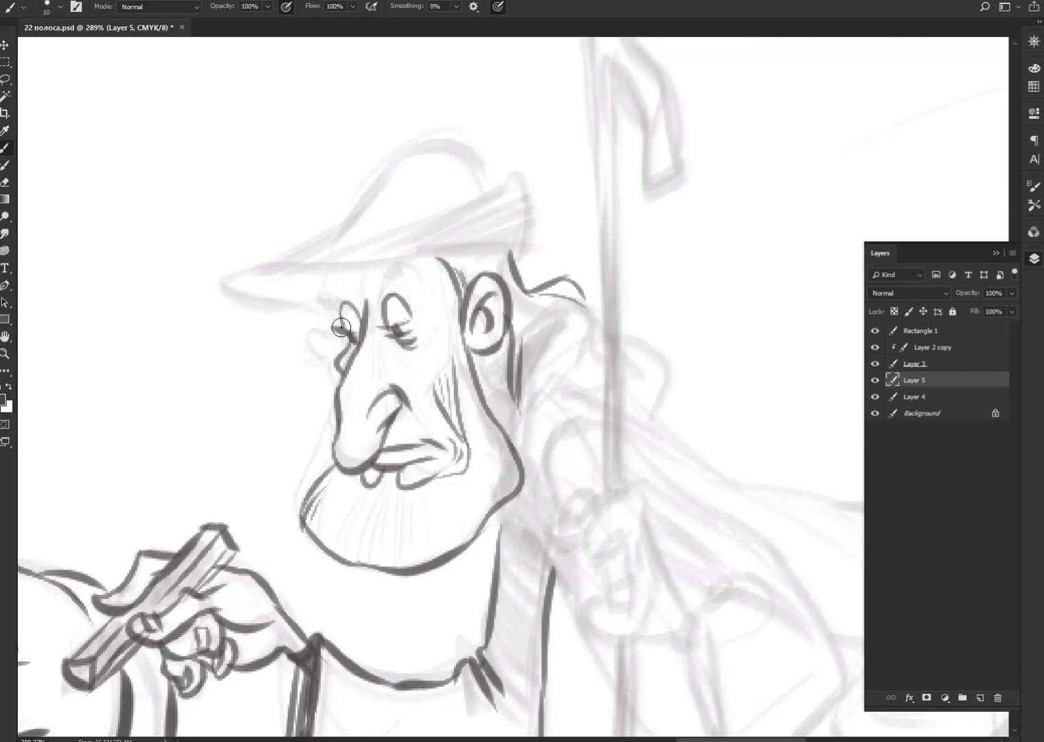
mouse_move(350, 308)
mouse_down()
mouse_move(316, 294)
mouse_move(338, 302)
mouse_move(397, 274)
mouse_move(429, 296)
mouse_move(422, 317)
mouse_move(446, 314)
mouse_up()
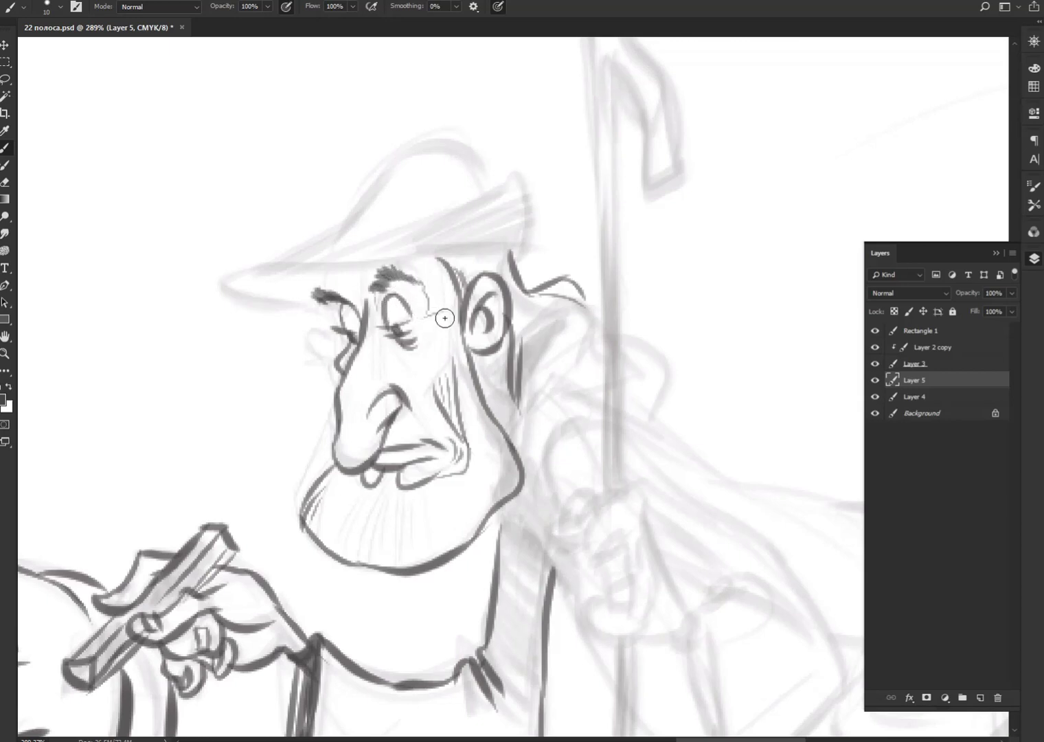
mouse_move(412, 357)
mouse_down()
mouse_move(391, 351)
mouse_move(420, 345)
mouse_move(396, 350)
mouse_move(379, 380)
mouse_up()
mouse_move(327, 299)
mouse_down()
mouse_move(333, 273)
mouse_move(222, 275)
mouse_move(524, 240)
mouse_move(514, 257)
mouse_move(538, 245)
mouse_move(522, 172)
mouse_move(474, 206)
mouse_move(309, 263)
mouse_up()
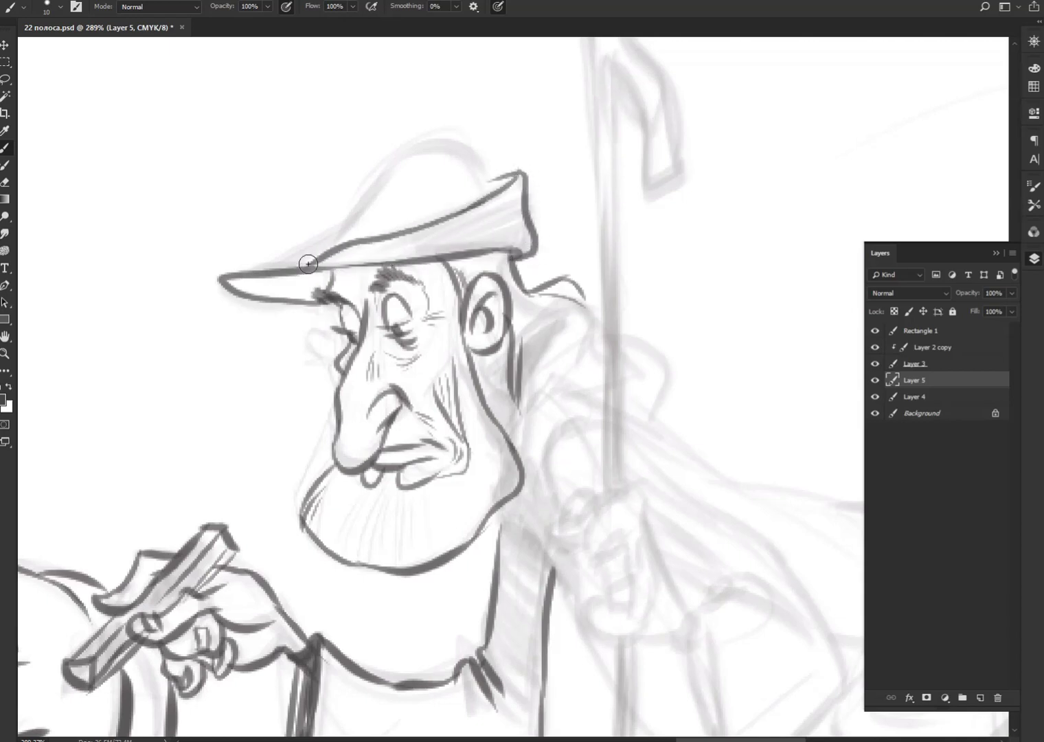
Step: Outline the hat brim and crown and hatch their shadows
mouse_move(224, 277)
mouse_down()
mouse_move(345, 234)
mouse_move(378, 176)
mouse_move(479, 165)
mouse_move(502, 180)
mouse_up()
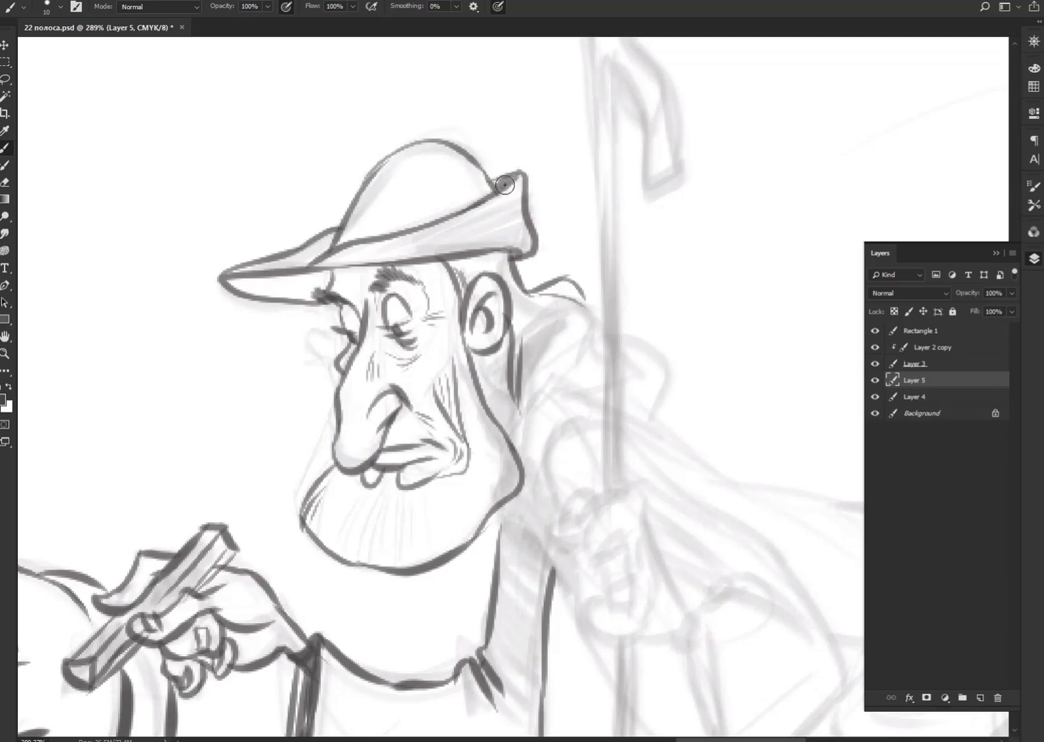
mouse_move(340, 236)
mouse_down()
mouse_move(289, 261)
mouse_move(333, 237)
mouse_move(325, 245)
mouse_up()
mouse_move(441, 203)
mouse_down()
mouse_move(474, 199)
mouse_move(467, 180)
mouse_up()
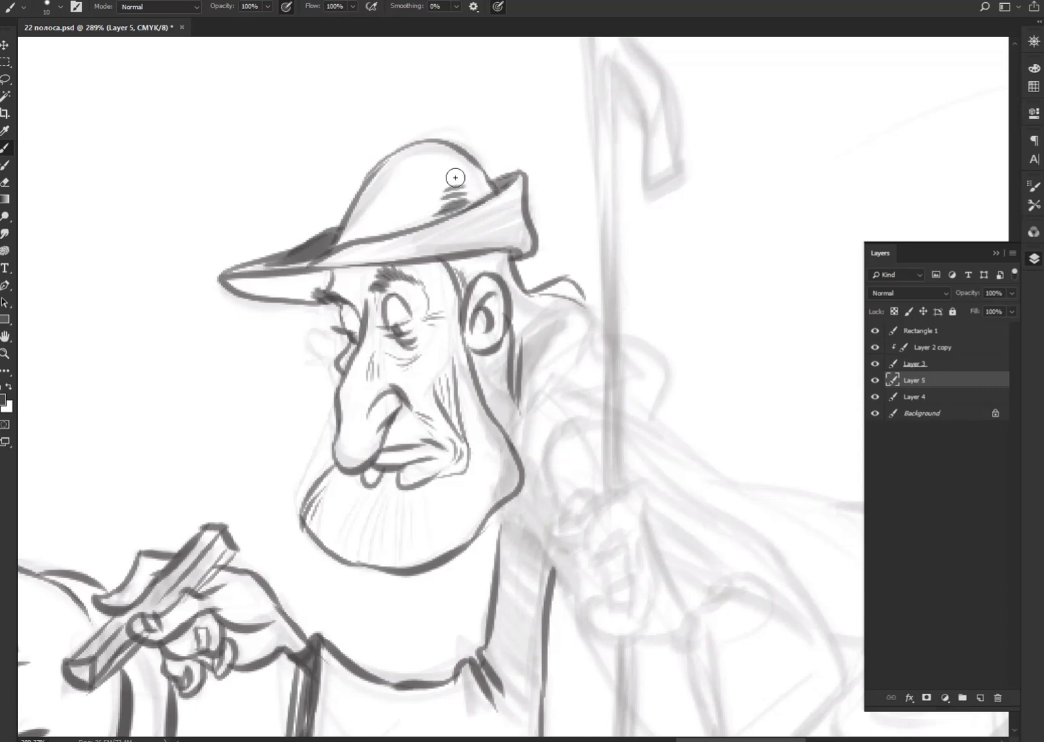
mouse_move(507, 231)
mouse_down()
mouse_move(523, 206)
mouse_move(514, 213)
mouse_up()
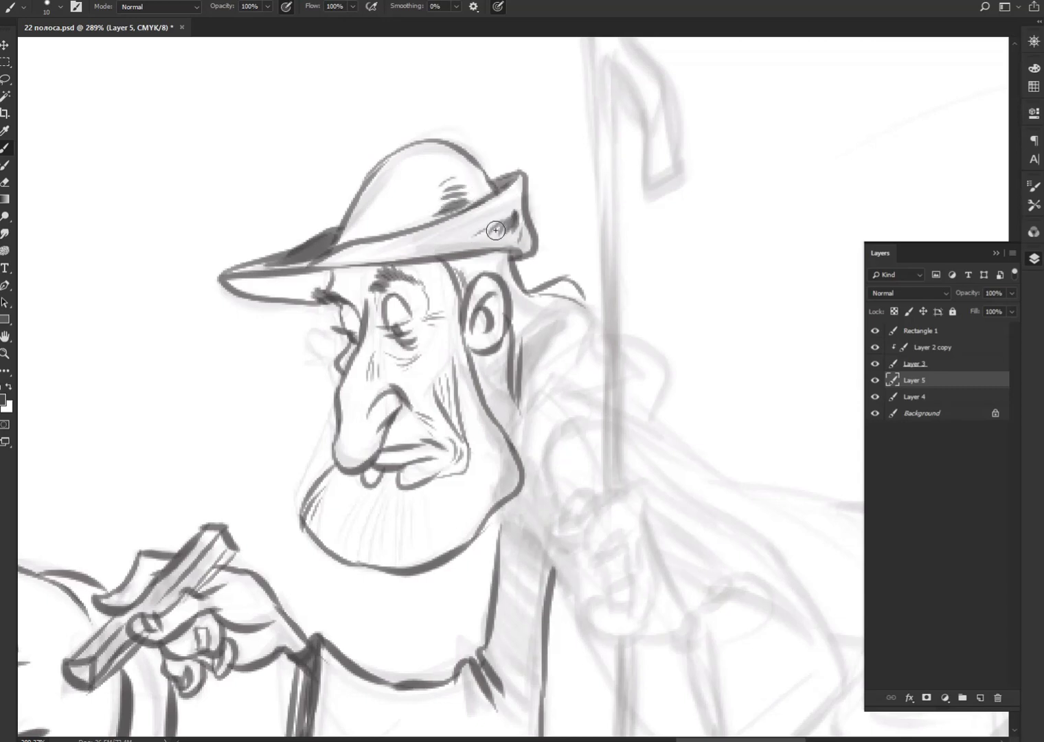
drag(330, 270, 334, 301)
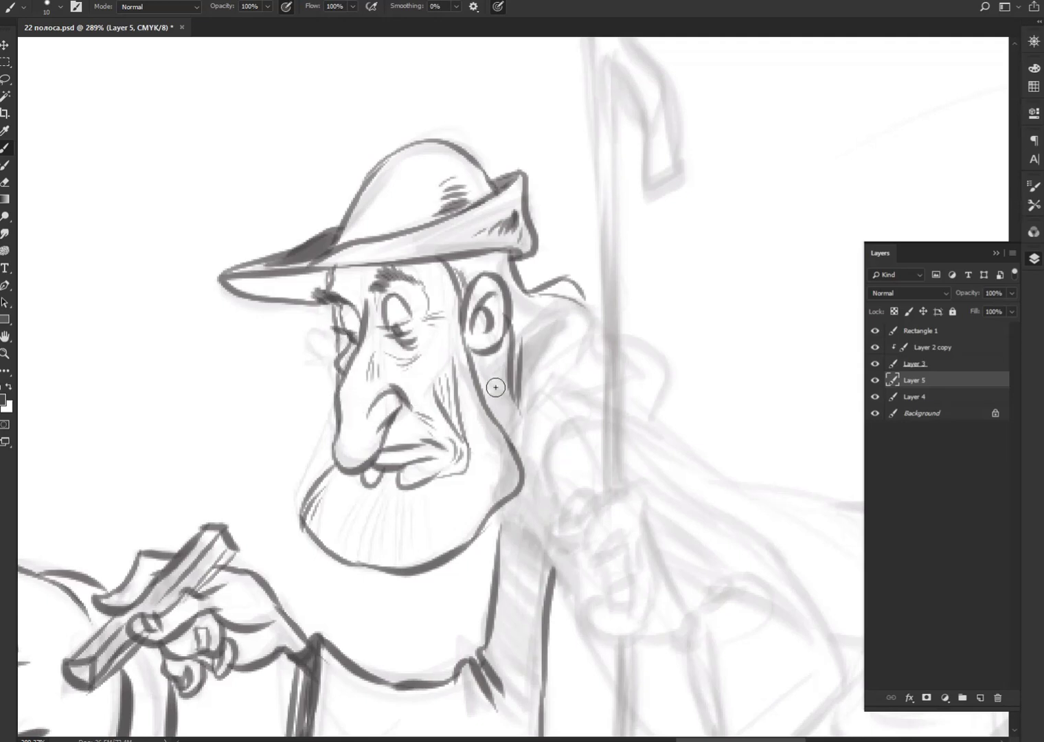
Step: Ink the neck contour, hair strands behind the ear and the collar around the shoulder
mouse_move(497, 341)
mouse_down()
mouse_move(496, 411)
mouse_move(525, 513)
mouse_move(568, 506)
mouse_up()
drag(517, 332, 514, 384)
drag(510, 282, 546, 409)
mouse_move(573, 307)
mouse_down()
mouse_move(543, 352)
mouse_move(537, 318)
mouse_move(591, 303)
mouse_move(626, 314)
mouse_move(581, 322)
mouse_move(560, 364)
mouse_move(578, 385)
mouse_up()
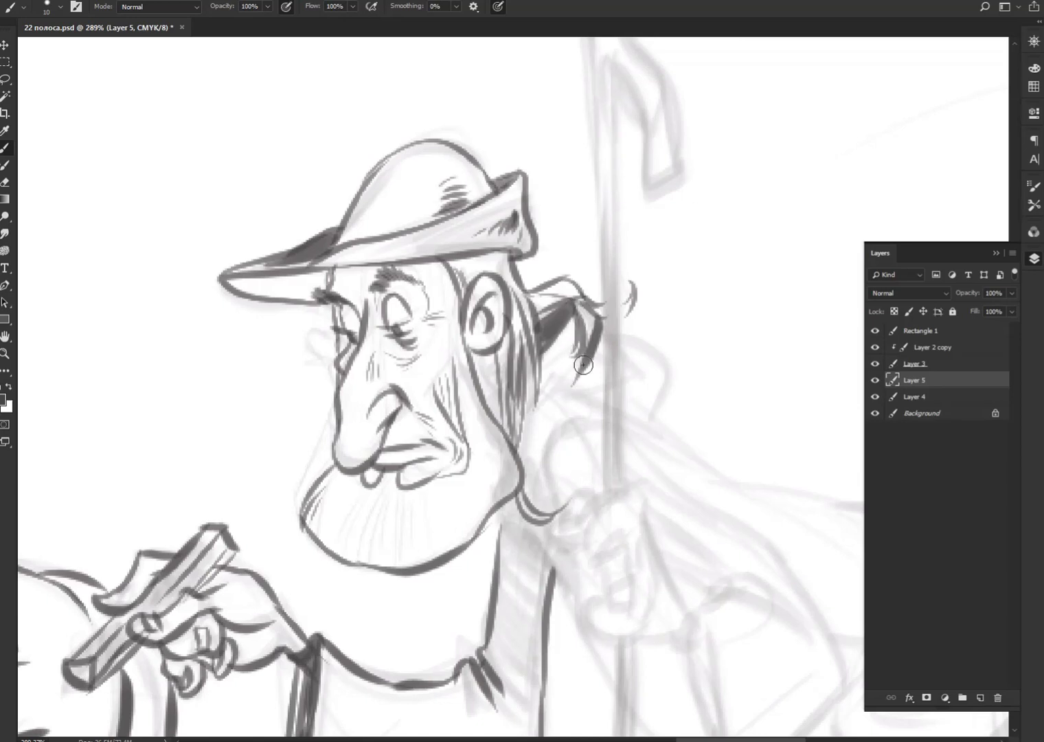
mouse_move(605, 314)
mouse_down()
mouse_move(595, 375)
mouse_move(656, 422)
mouse_up()
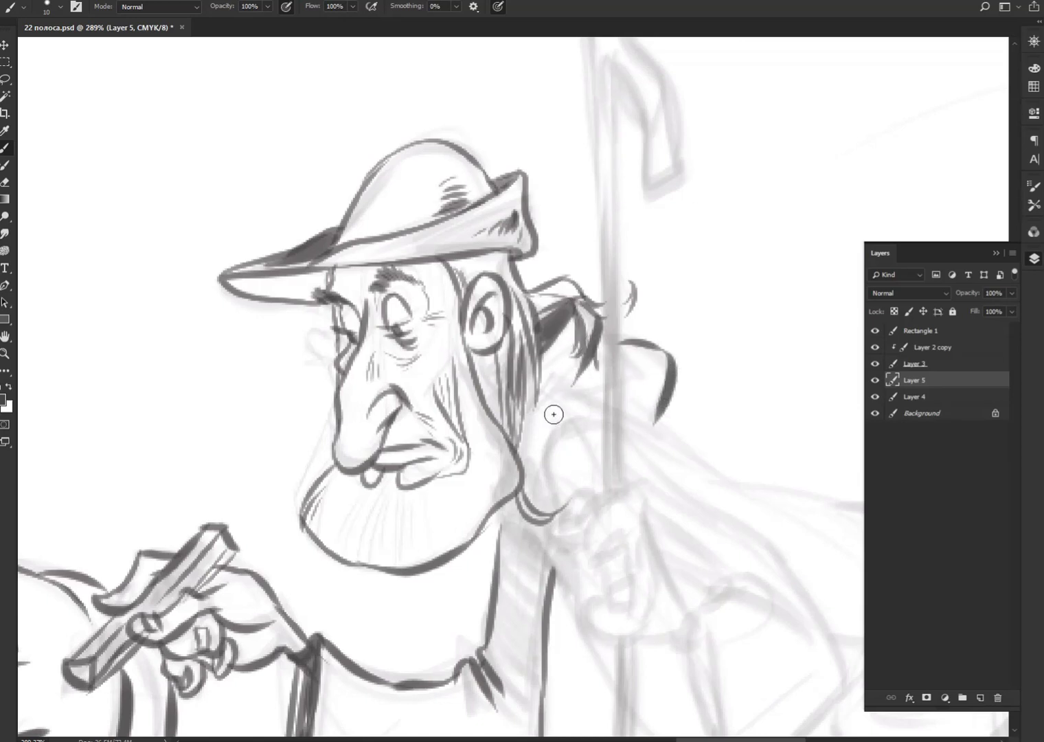
mouse_move(520, 433)
mouse_down()
mouse_move(595, 389)
mouse_move(549, 412)
mouse_move(517, 467)
mouse_up()
drag(536, 402, 512, 471)
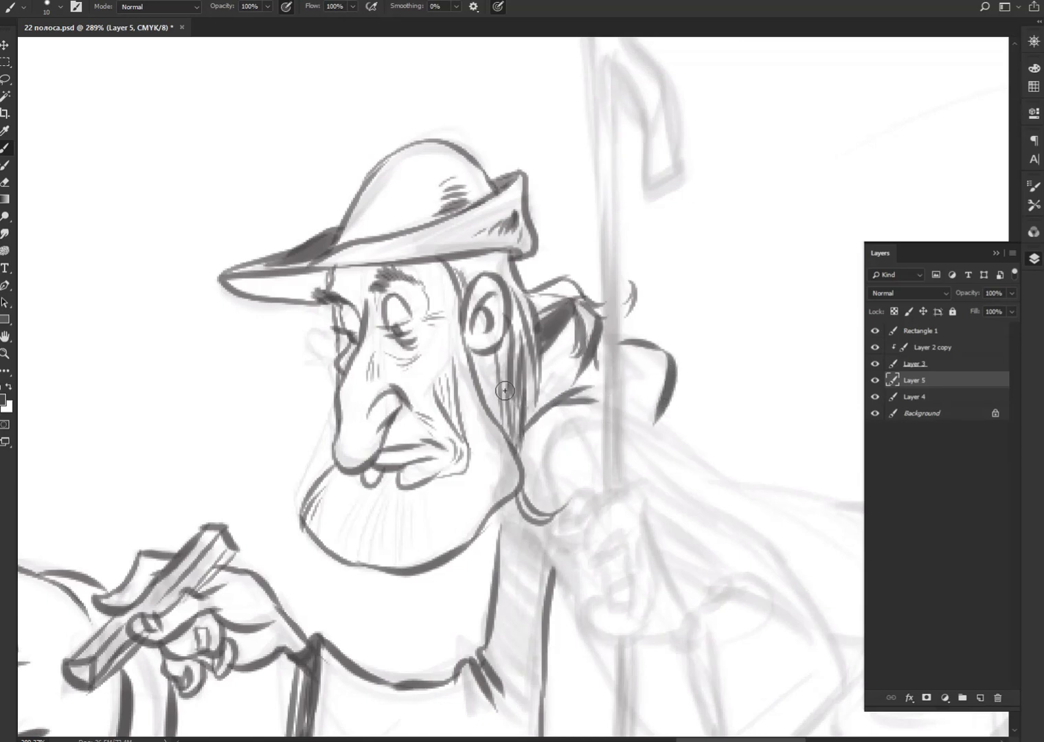
mouse_move(497, 416)
mouse_down()
mouse_move(494, 362)
mouse_move(495, 420)
mouse_up()
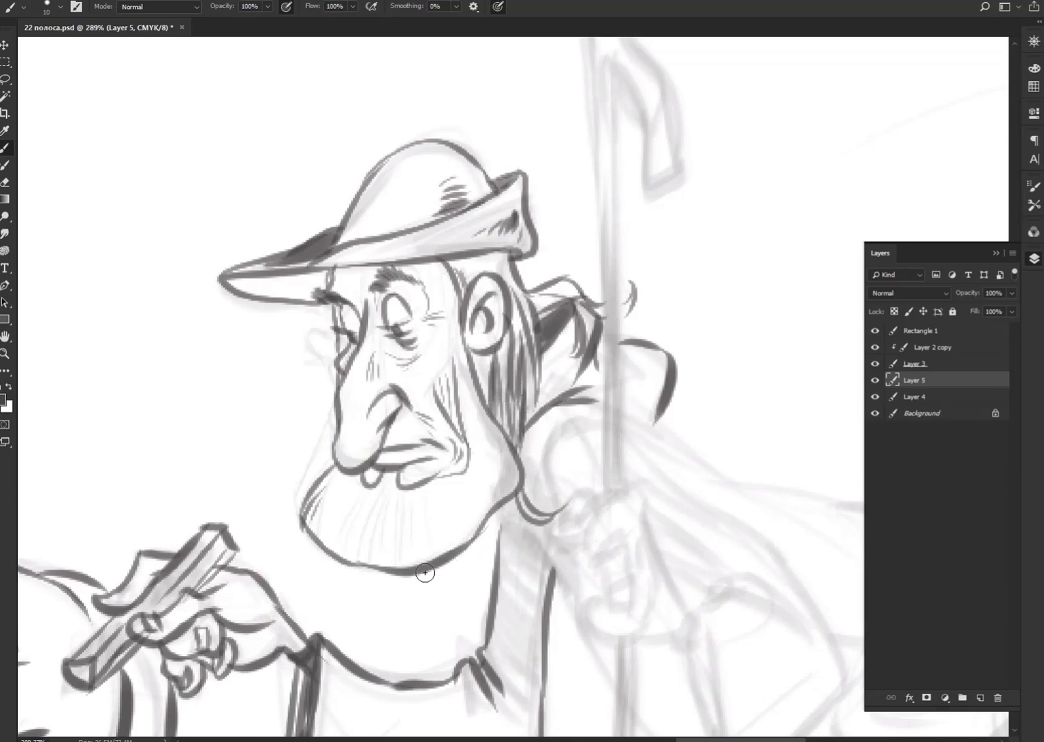
Step: Outline the shoulder left of the staff and a small curl below the ear
drag(658, 492, 566, 510)
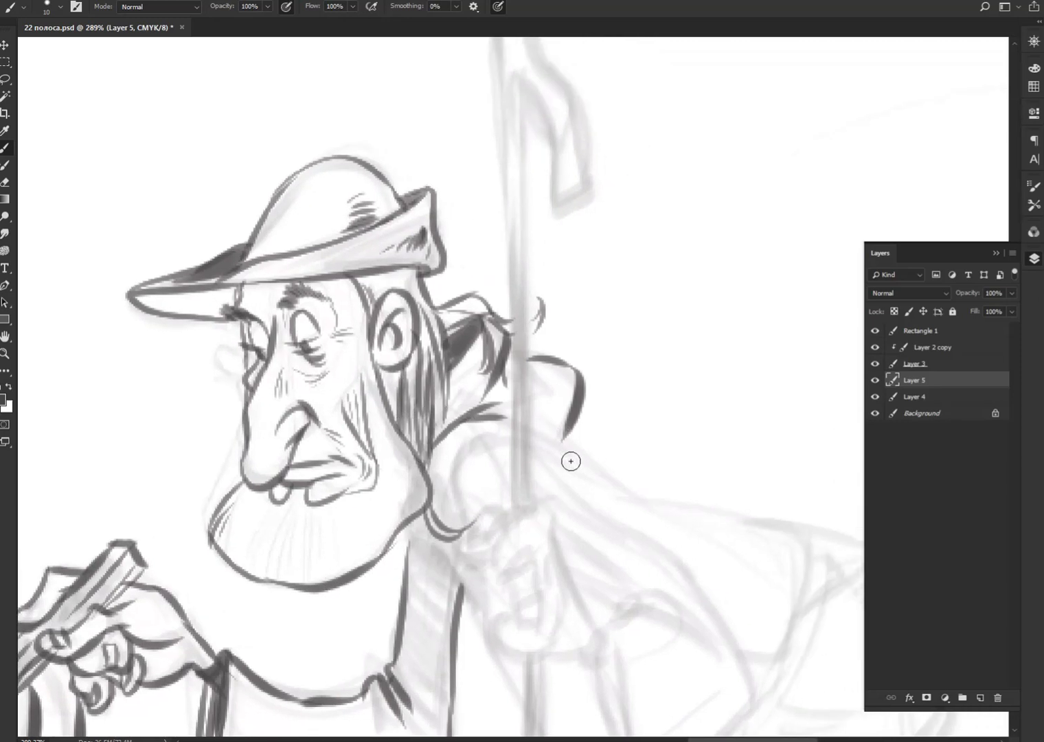
drag(510, 436, 470, 511)
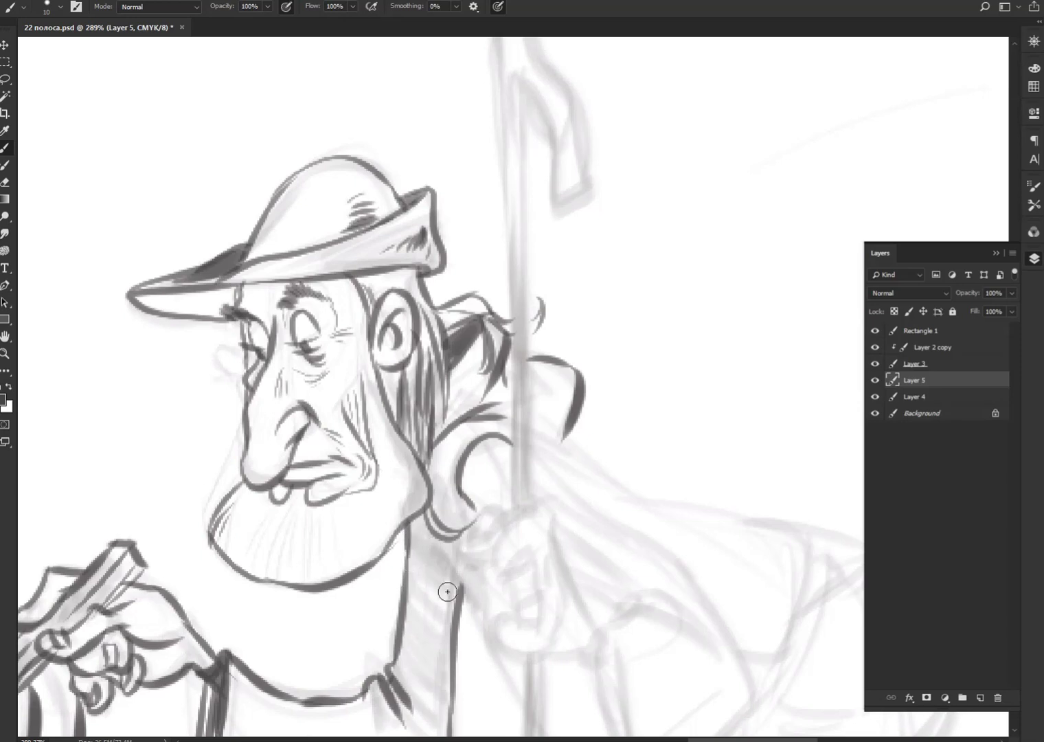
drag(580, 574, 527, 520)
mouse_move(426, 482)
mouse_down()
mouse_move(426, 494)
mouse_move(482, 457)
mouse_move(473, 503)
mouse_move(477, 465)
mouse_move(506, 499)
mouse_move(481, 525)
mouse_move(457, 523)
mouse_move(497, 546)
mouse_move(480, 569)
mouse_move(492, 597)
mouse_move(504, 599)
mouse_up()
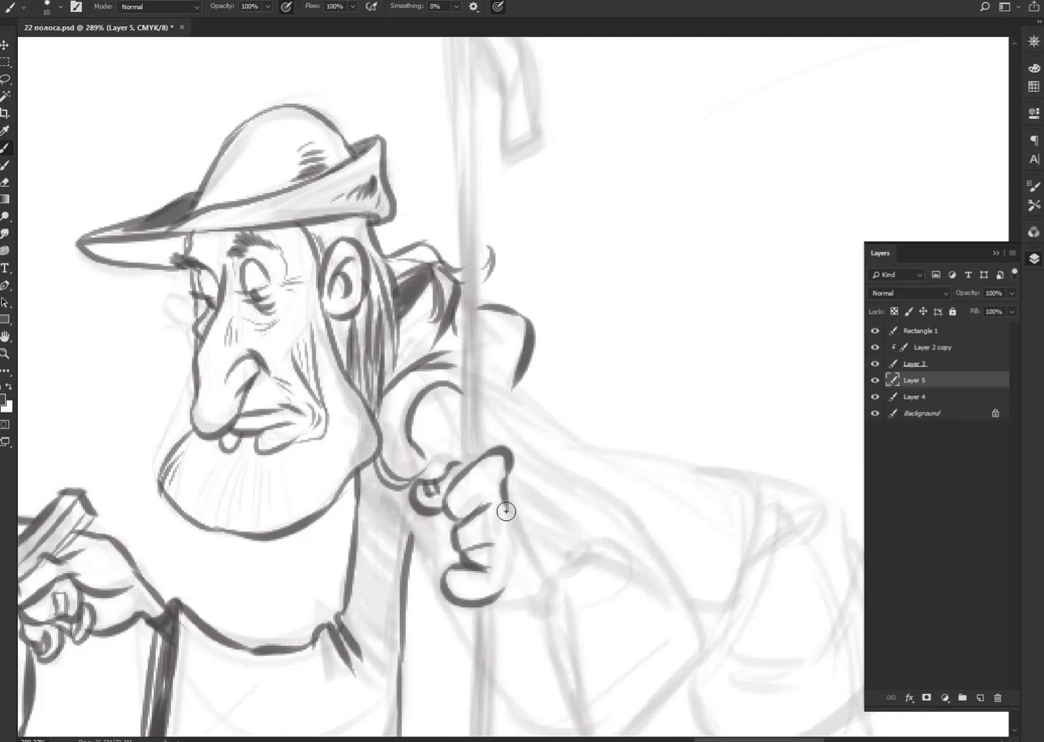
Step: Ink the fist's fingers and the sleeve edges, fold and cuff beside it
drag(506, 509, 505, 576)
mouse_move(510, 500)
mouse_down()
mouse_move(546, 570)
mouse_move(534, 612)
mouse_move(495, 604)
mouse_up()
mouse_move(562, 557)
mouse_down()
mouse_move(544, 460)
mouse_move(539, 497)
mouse_move(560, 619)
mouse_up()
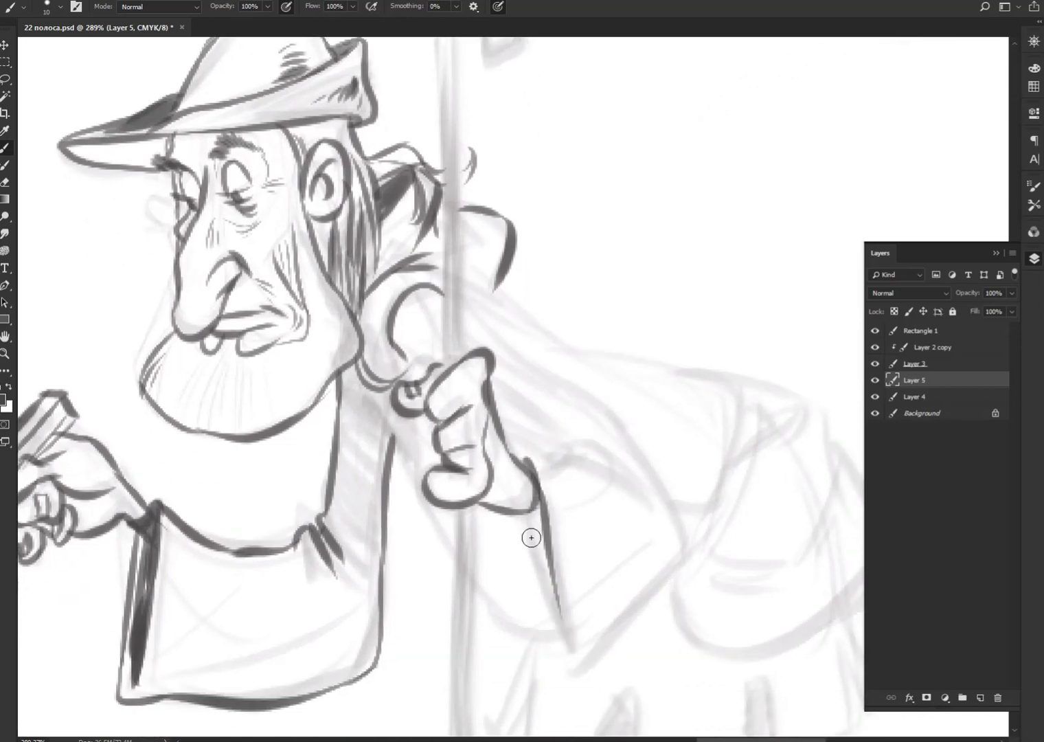
drag(526, 515, 560, 683)
mouse_move(520, 527)
mouse_down()
mouse_move(543, 676)
mouse_move(585, 648)
mouse_up()
drag(555, 694, 683, 546)
mouse_move(518, 451)
mouse_down()
mouse_move(565, 468)
mouse_move(612, 444)
mouse_move(625, 468)
mouse_up()
mouse_move(672, 560)
mouse_down()
mouse_move(697, 499)
mouse_move(677, 457)
mouse_move(482, 321)
mouse_up()
Step: Ink the staff shaft from the hand up to its hooked top and downward
mouse_move(471, 272)
mouse_down()
mouse_move(479, 358)
mouse_move(456, 439)
mouse_move(459, 203)
mouse_up()
drag(461, 105, 465, 393)
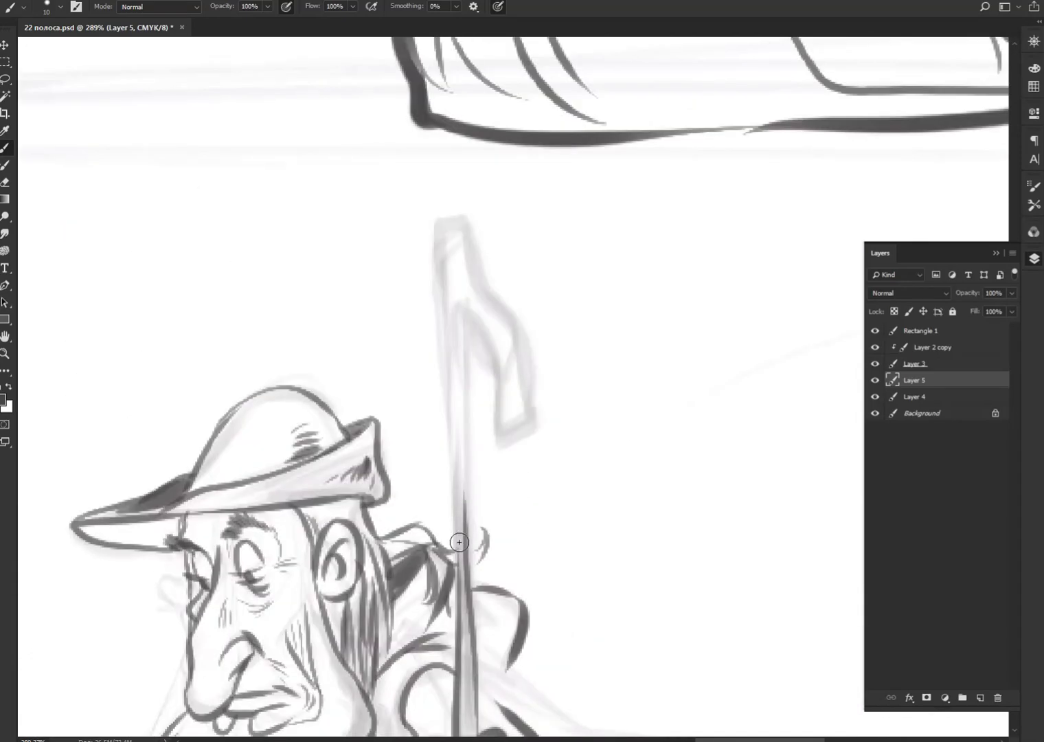
drag(452, 509, 433, 206)
mouse_move(436, 280)
mouse_down()
mouse_move(457, 196)
mouse_move(532, 434)
mouse_move(464, 283)
mouse_move(468, 560)
mouse_up()
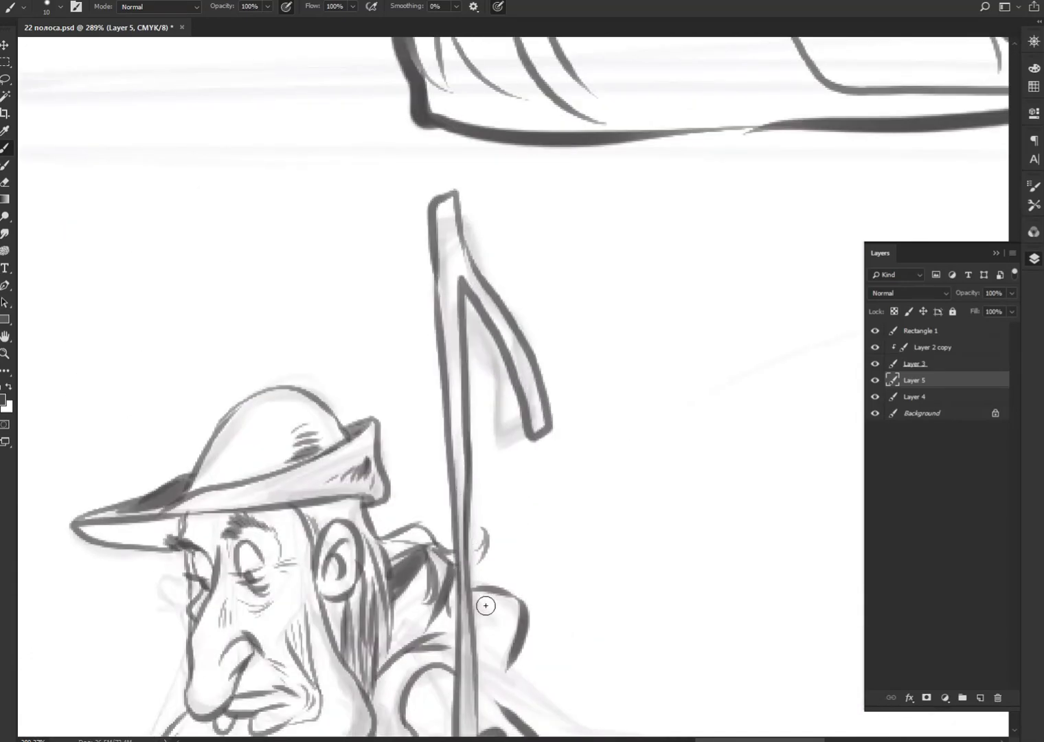
drag(485, 606, 495, 385)
drag(462, 304, 447, 336)
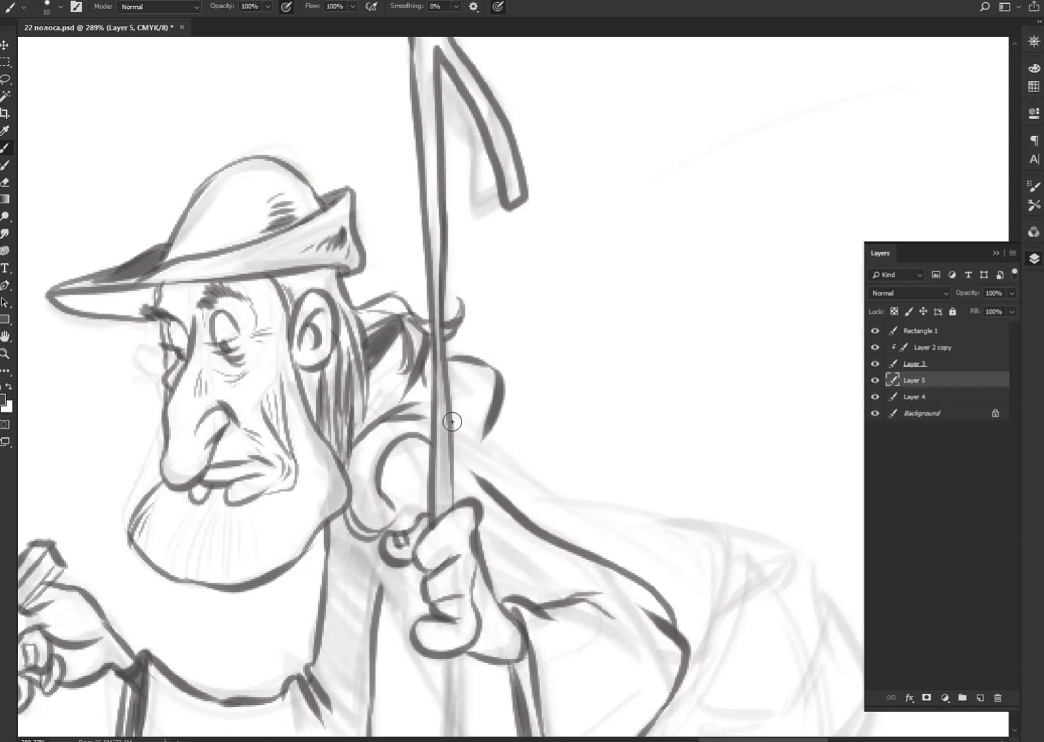
Step: Hatch the coat beside the hand and ink both staff edges down to the sheep
scroll(673, 573, down, 3)
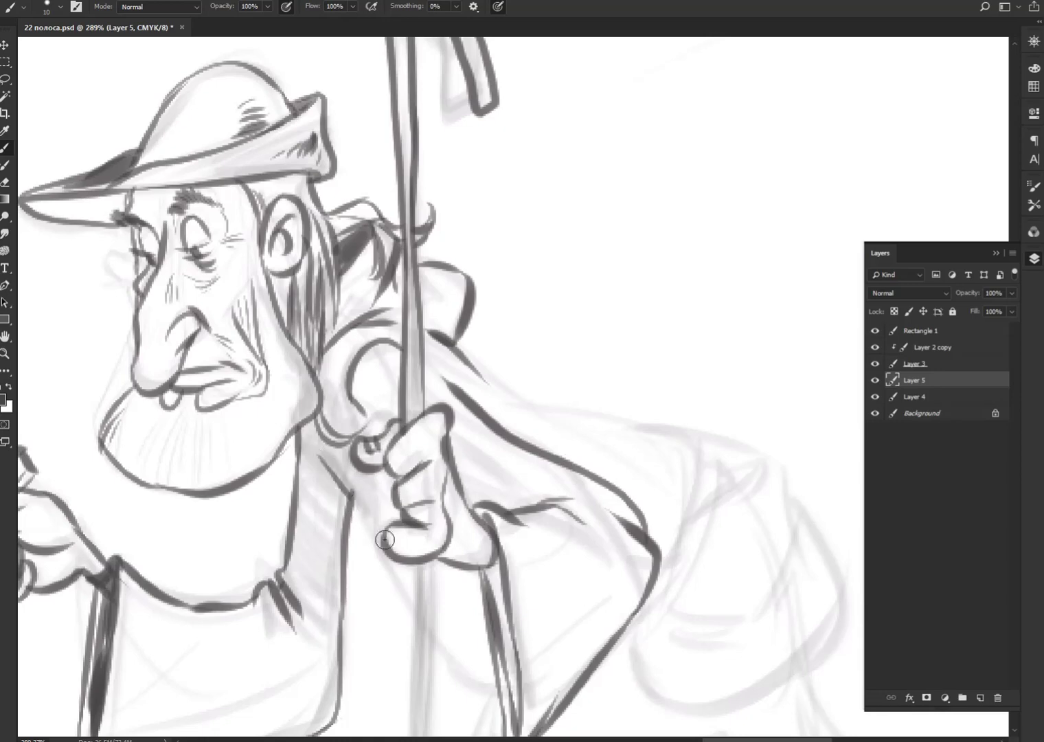
drag(305, 486, 347, 505)
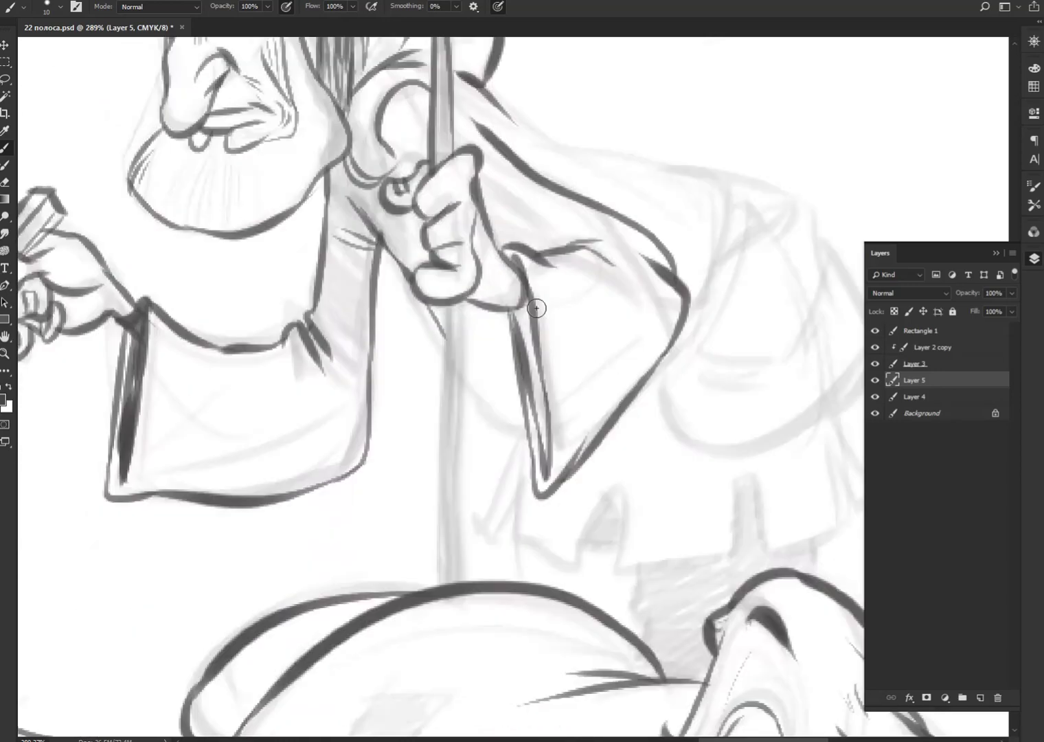
drag(414, 592, 446, 329)
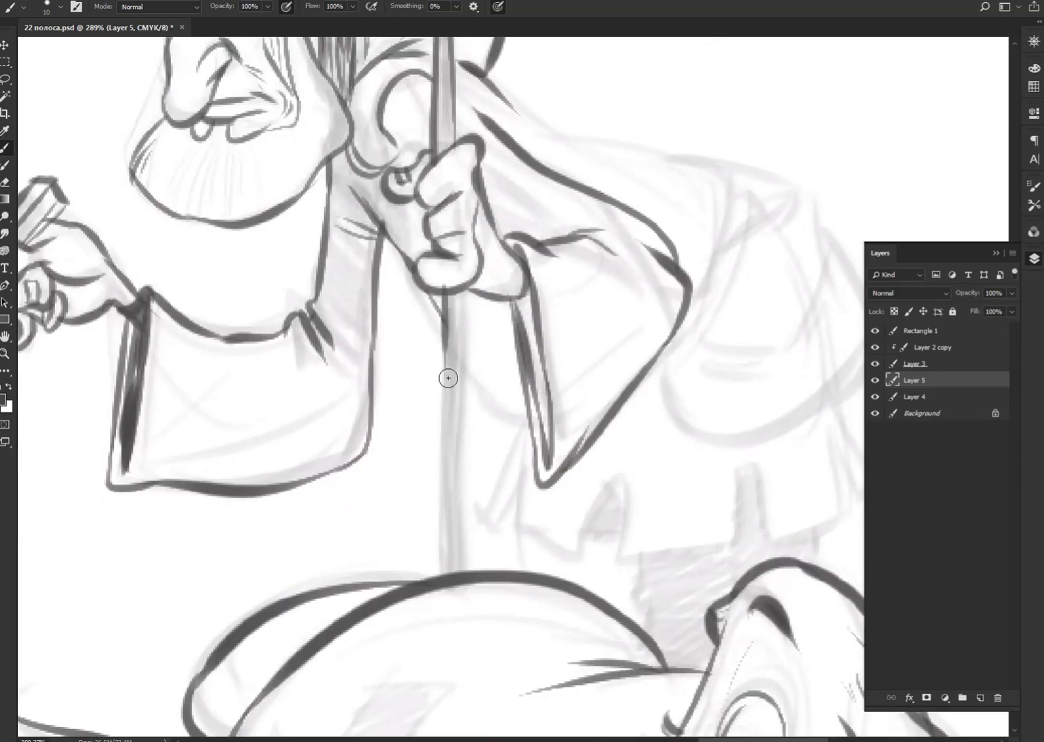
mouse_move(448, 378)
mouse_down()
mouse_move(443, 574)
mouse_move(464, 434)
mouse_up()
drag(465, 288, 464, 431)
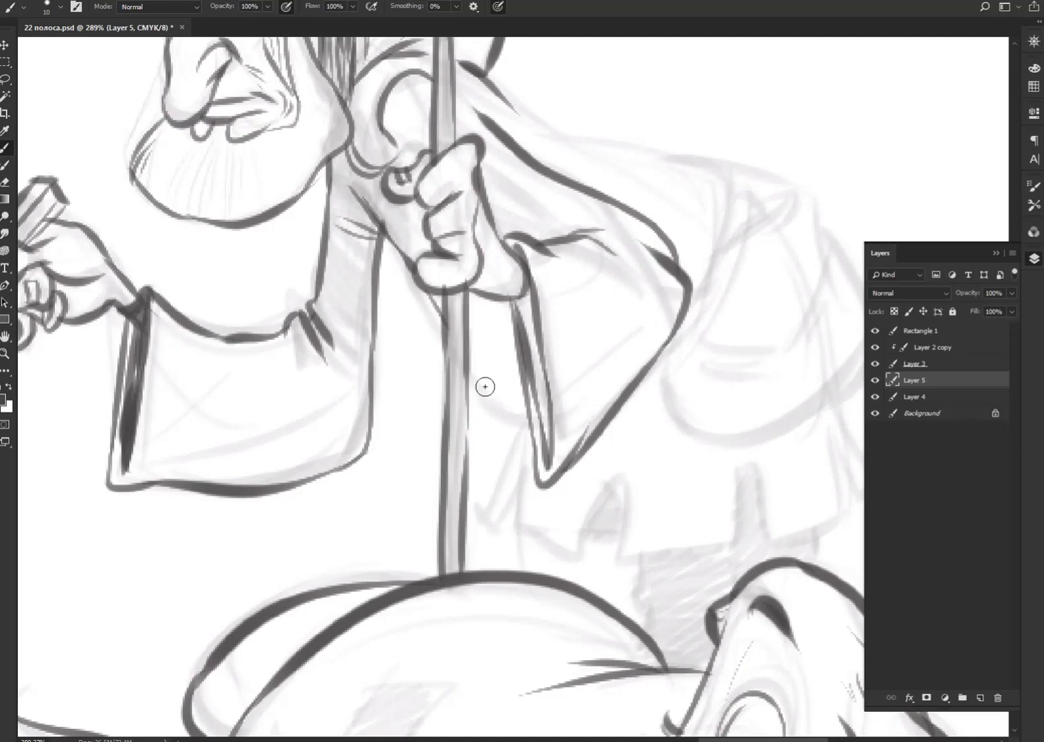
mouse_move(469, 375)
mouse_down()
mouse_move(522, 422)
mouse_move(497, 482)
mouse_move(498, 538)
mouse_up()
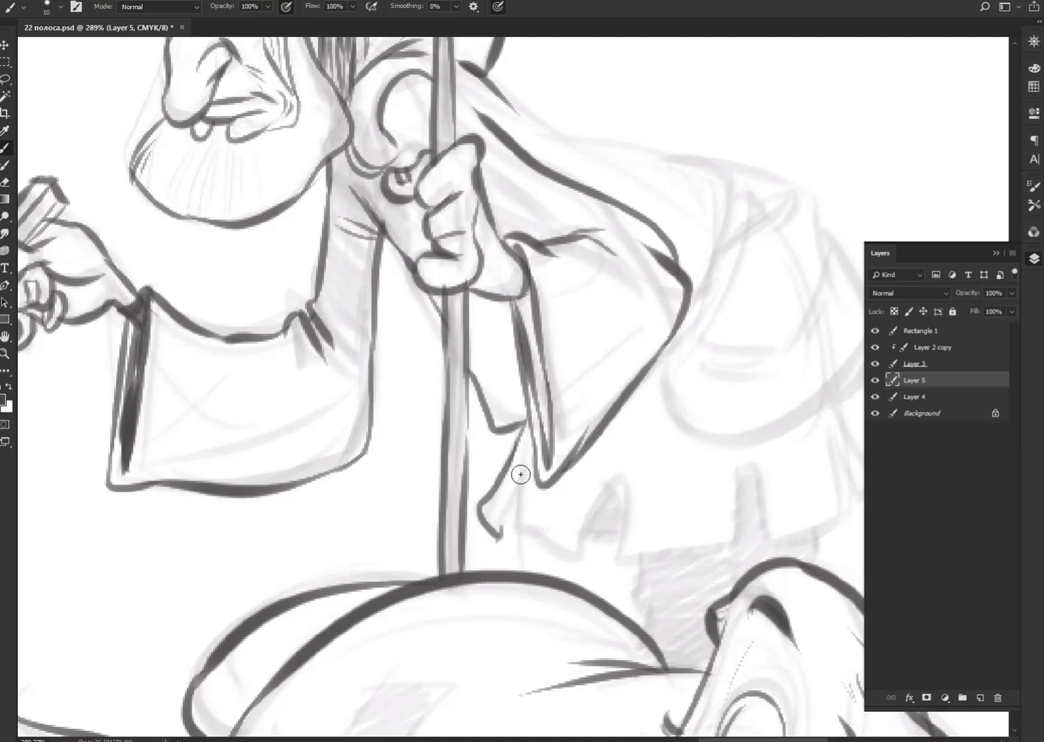
Step: Outline the hanging sleeve cuff below the hand
drag(521, 474, 509, 547)
drag(694, 523, 519, 540)
drag(336, 549, 406, 580)
mouse_move(407, 579)
mouse_down()
mouse_move(442, 499)
mouse_move(436, 581)
mouse_move(564, 554)
mouse_move(562, 486)
mouse_move(606, 562)
mouse_move(653, 443)
mouse_move(689, 517)
mouse_move(687, 454)
mouse_move(665, 397)
mouse_up()
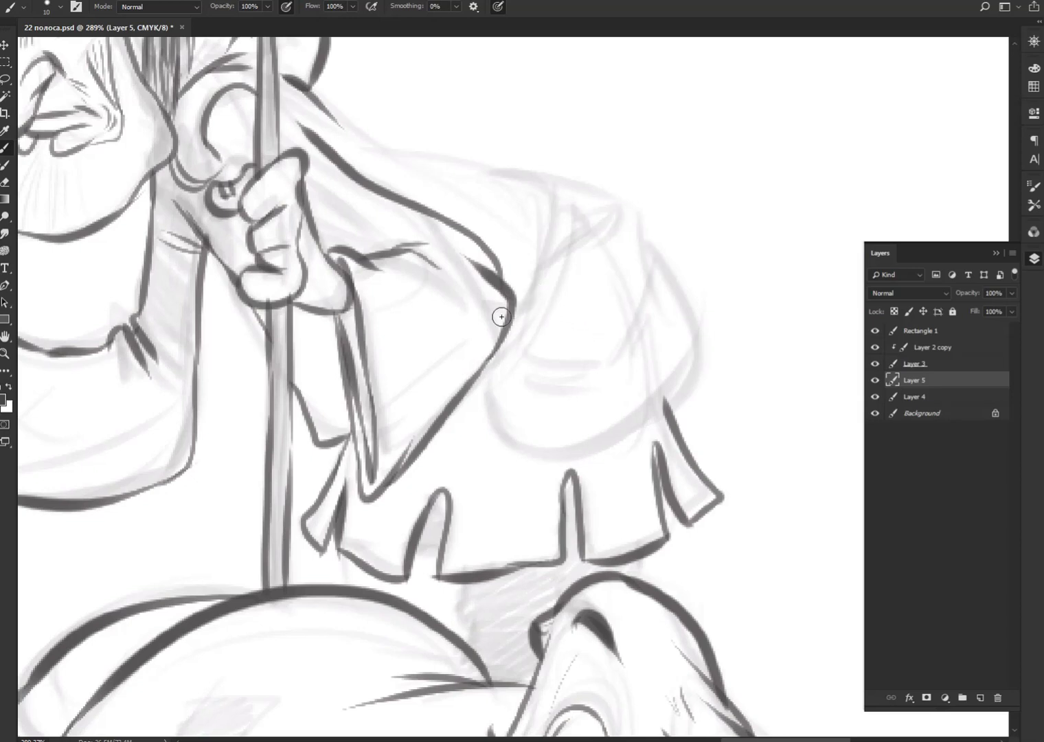
Step: Hatch the inside of the sleeve and ink its upper outline and the cloak's shoulder line
drag(479, 305, 469, 339)
drag(474, 311, 451, 383)
drag(447, 331, 437, 388)
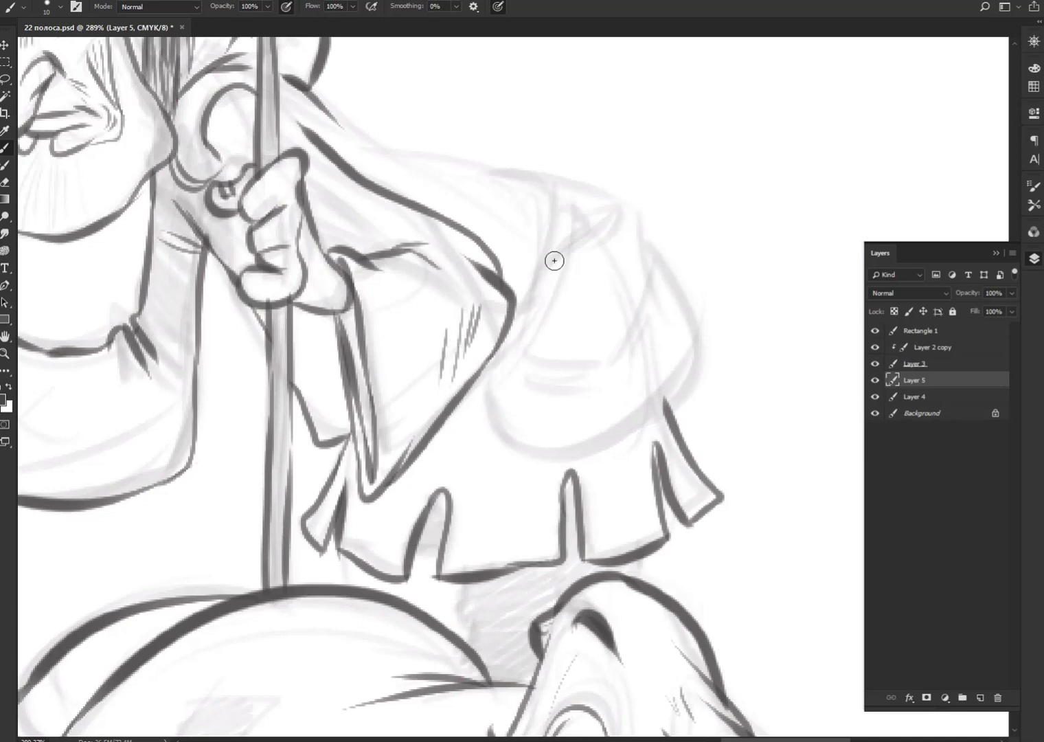
drag(555, 261, 575, 320)
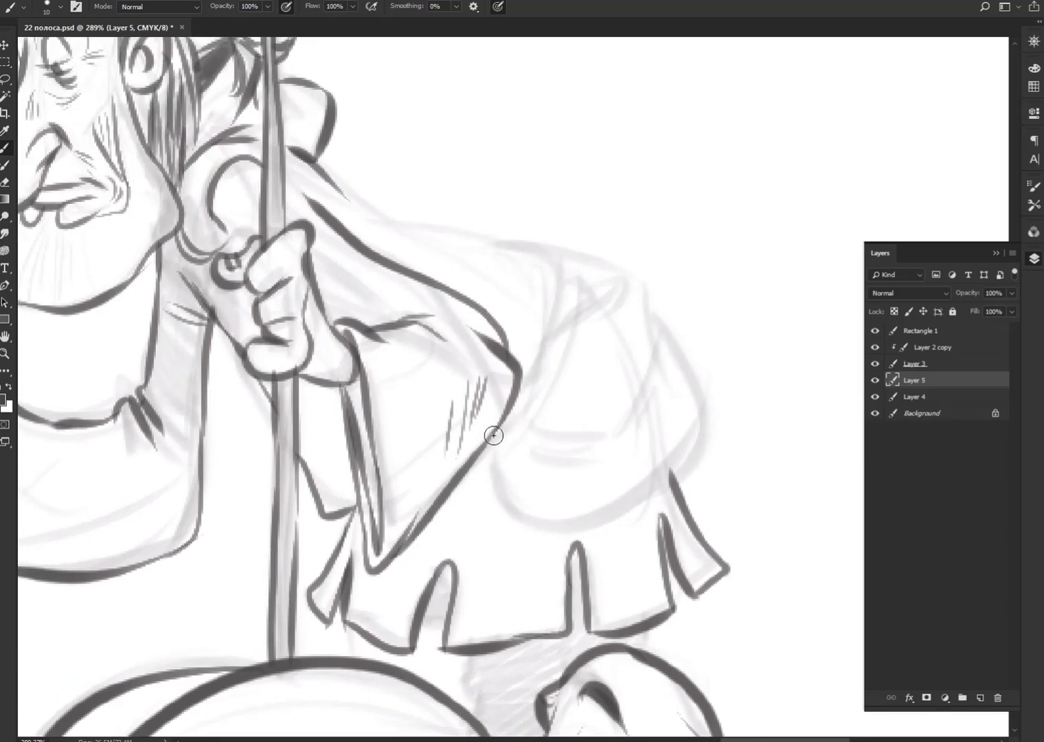
mouse_move(494, 436)
mouse_down()
mouse_move(558, 303)
mouse_move(454, 255)
mouse_up()
mouse_move(526, 246)
mouse_down()
mouse_move(420, 224)
mouse_move(330, 185)
mouse_up()
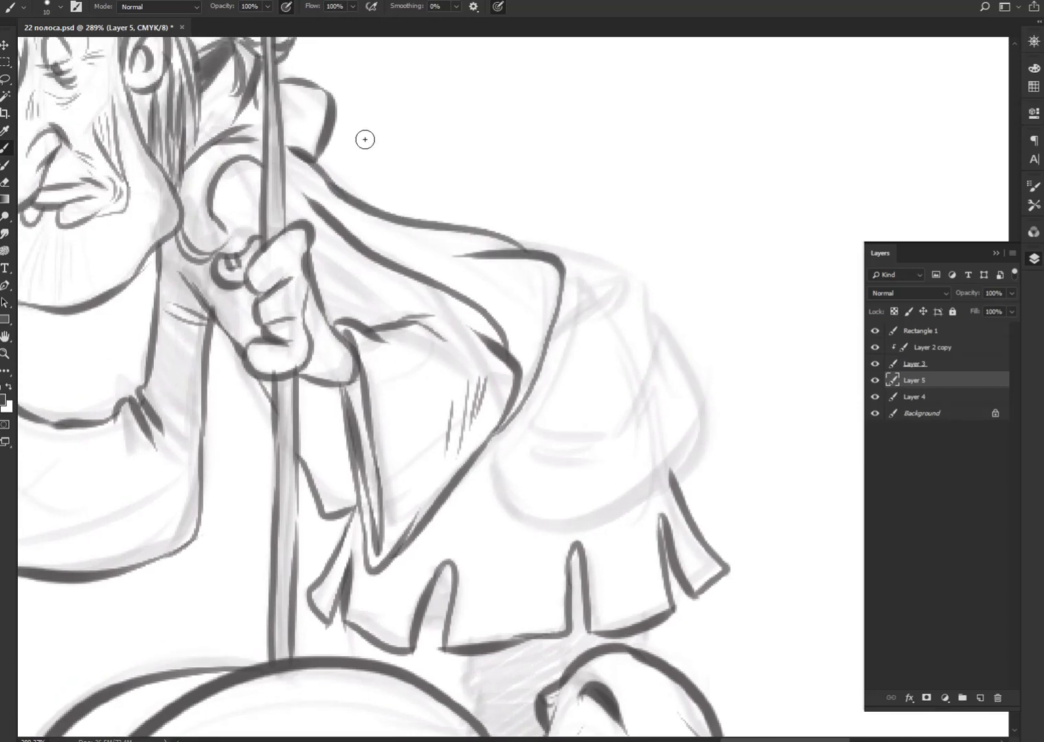
Step: Hatch beside the hand and below the neck, and ink the shaded pointed shoulder tip
drag(234, 216, 251, 224)
drag(237, 223, 254, 232)
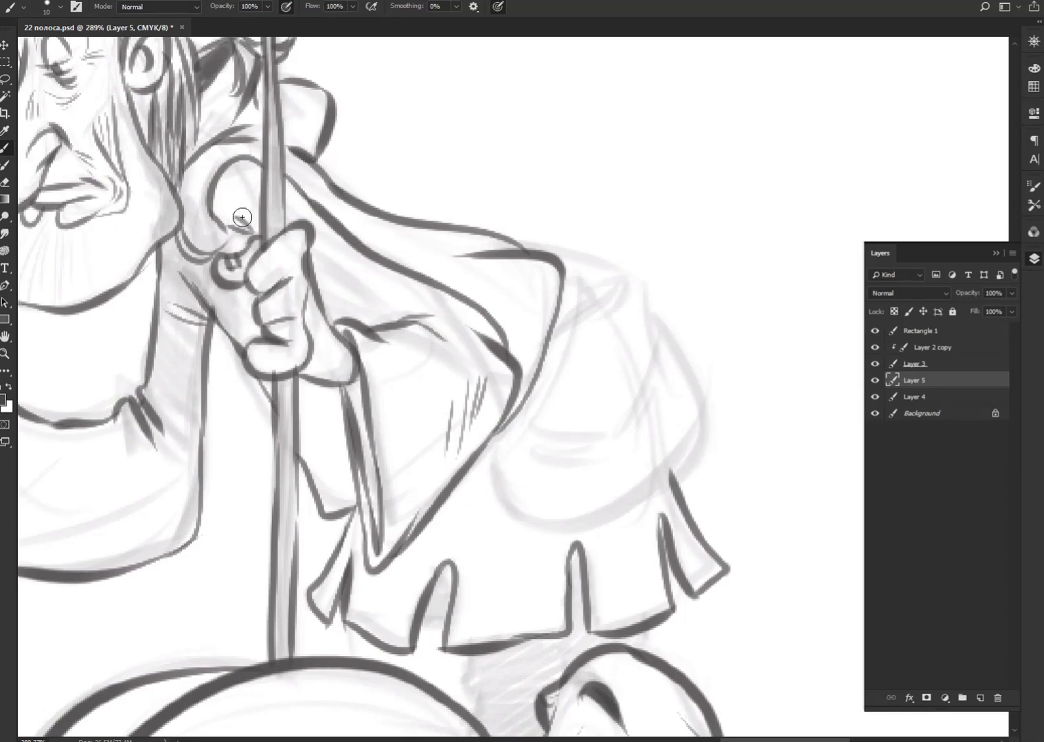
mouse_move(171, 273)
mouse_down()
mouse_move(201, 297)
mouse_move(190, 340)
mouse_up()
drag(553, 336, 630, 274)
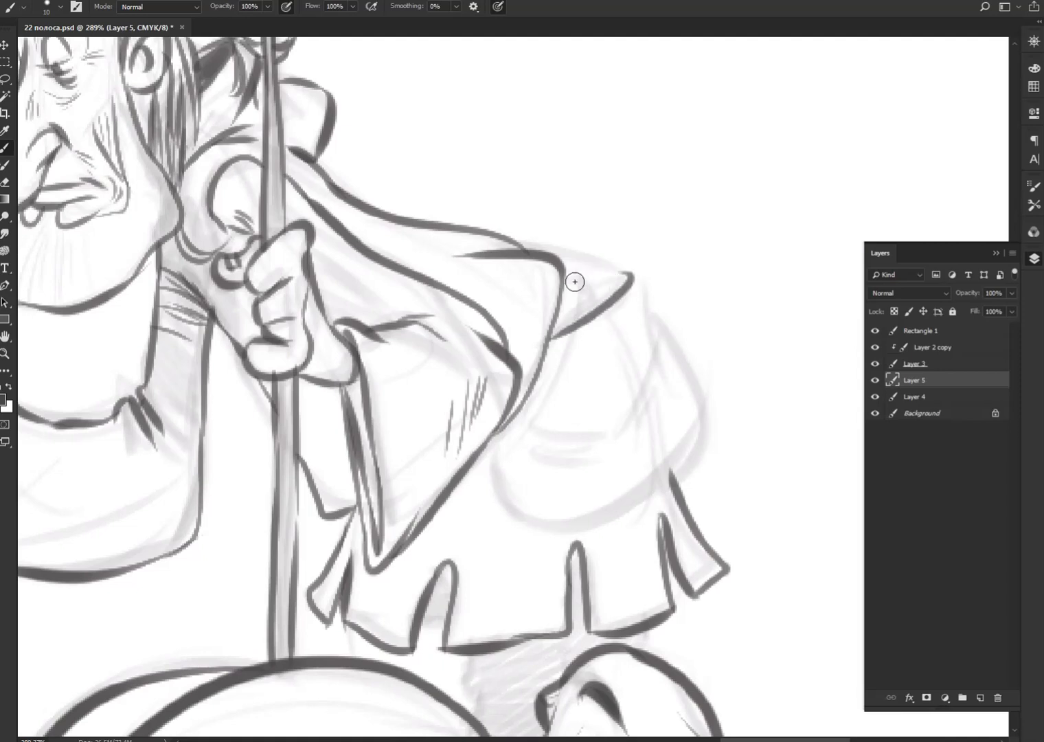
mouse_move(565, 271)
mouse_down()
mouse_move(585, 277)
mouse_move(581, 260)
mouse_up()
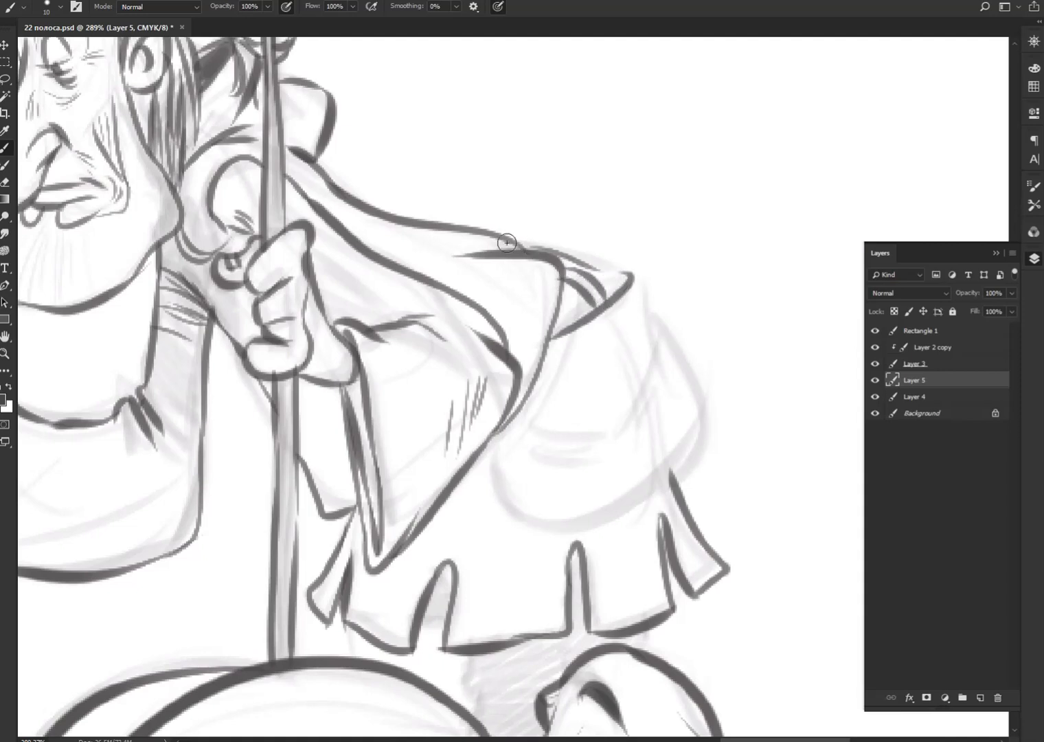
mouse_move(498, 237)
mouse_down()
mouse_move(636, 273)
mouse_move(642, 313)
mouse_move(608, 297)
mouse_move(612, 306)
mouse_move(581, 331)
mouse_up()
mouse_move(624, 294)
mouse_down()
mouse_move(614, 313)
mouse_move(643, 333)
mouse_move(659, 426)
mouse_move(564, 483)
mouse_move(522, 429)
mouse_up()
Step: Outline the hip pouch with its button and hatch its edges, top fold and underside
mouse_move(659, 310)
mouse_down()
mouse_move(711, 366)
mouse_move(658, 480)
mouse_move(599, 520)
mouse_move(515, 424)
mouse_up()
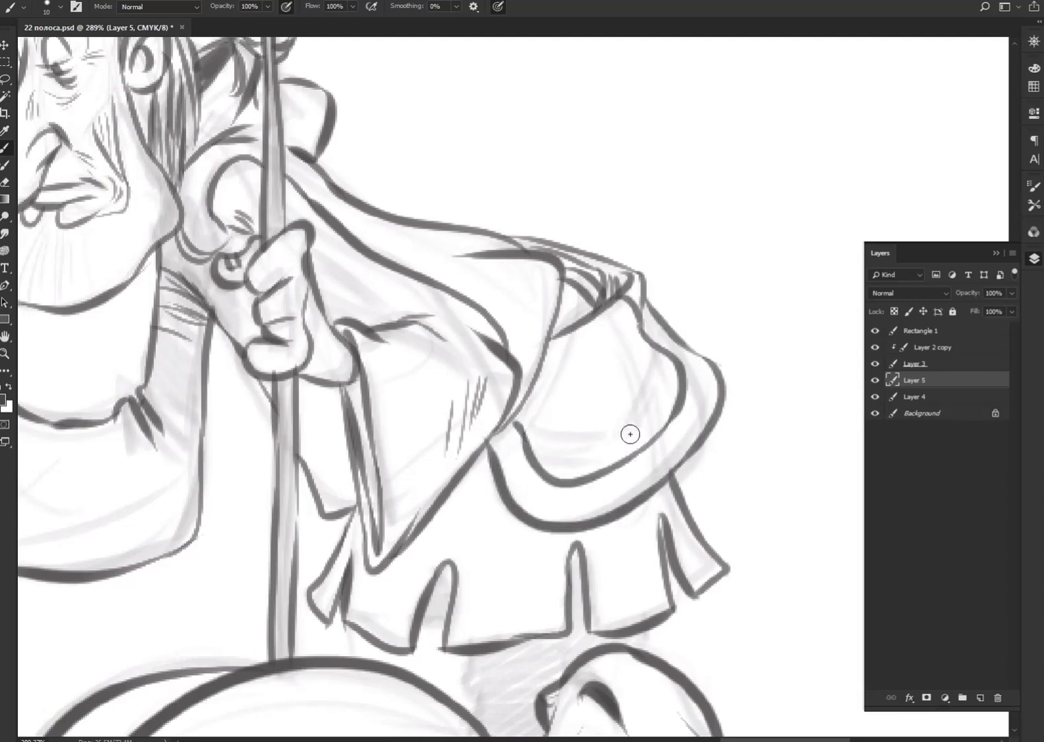
drag(630, 415, 634, 430)
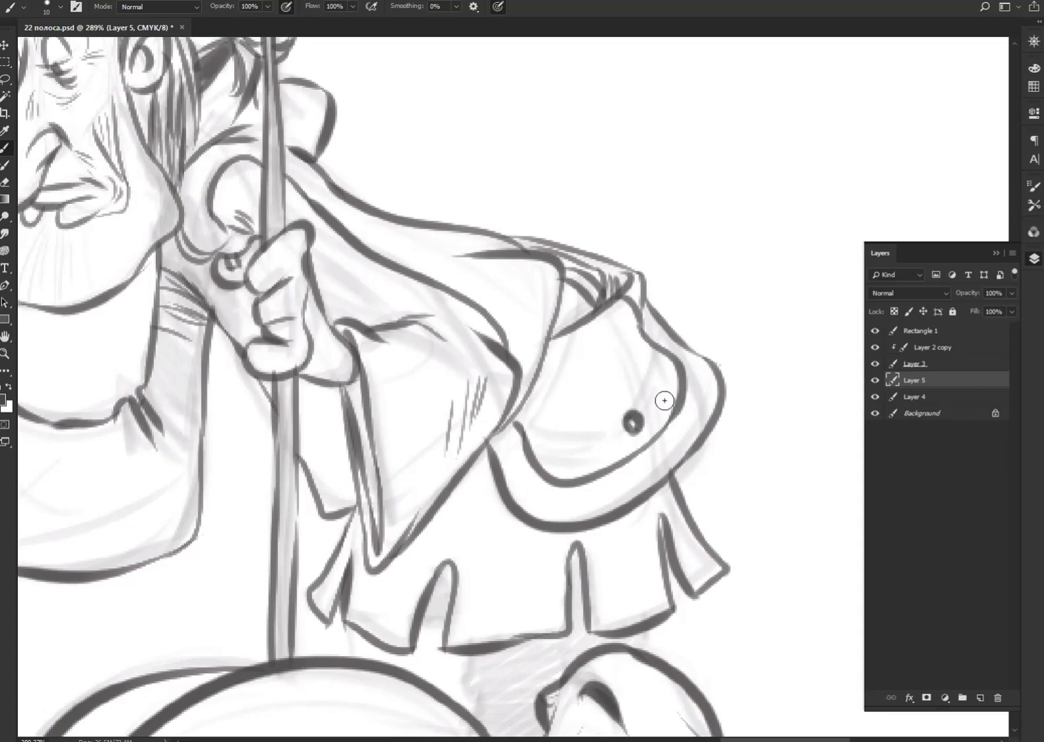
drag(520, 427, 508, 438)
drag(522, 456, 508, 444)
drag(694, 371, 696, 414)
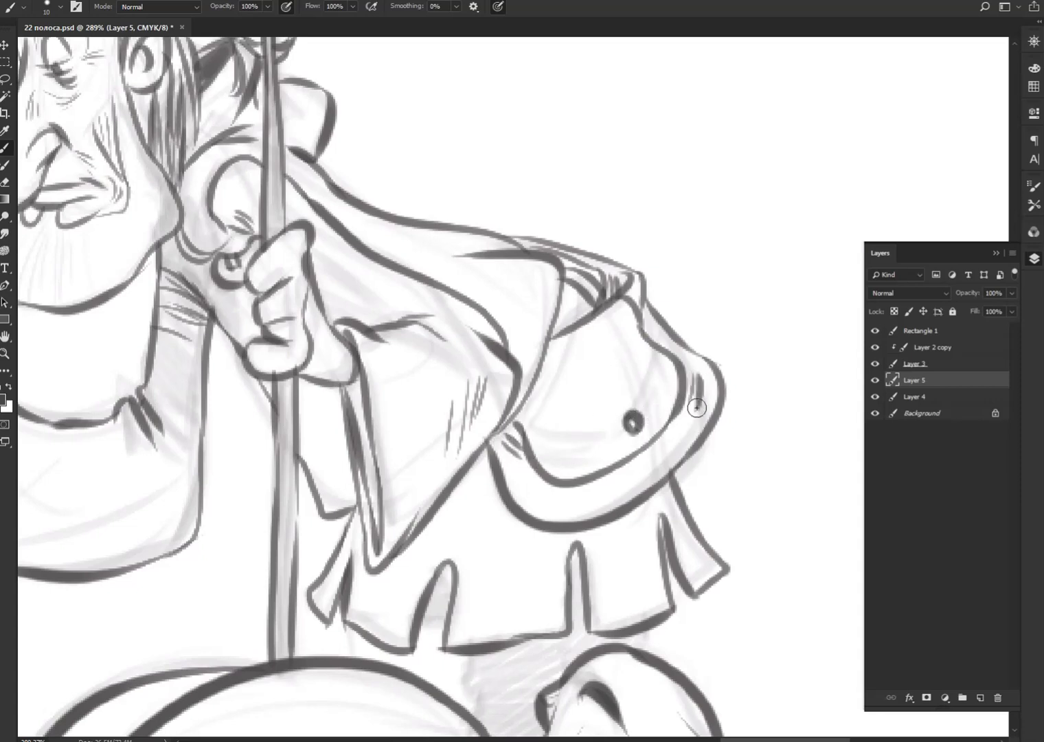
drag(629, 342, 602, 339)
drag(643, 303, 660, 337)
mouse_move(606, 282)
mouse_down()
mouse_move(576, 318)
mouse_move(541, 301)
mouse_move(533, 319)
mouse_up()
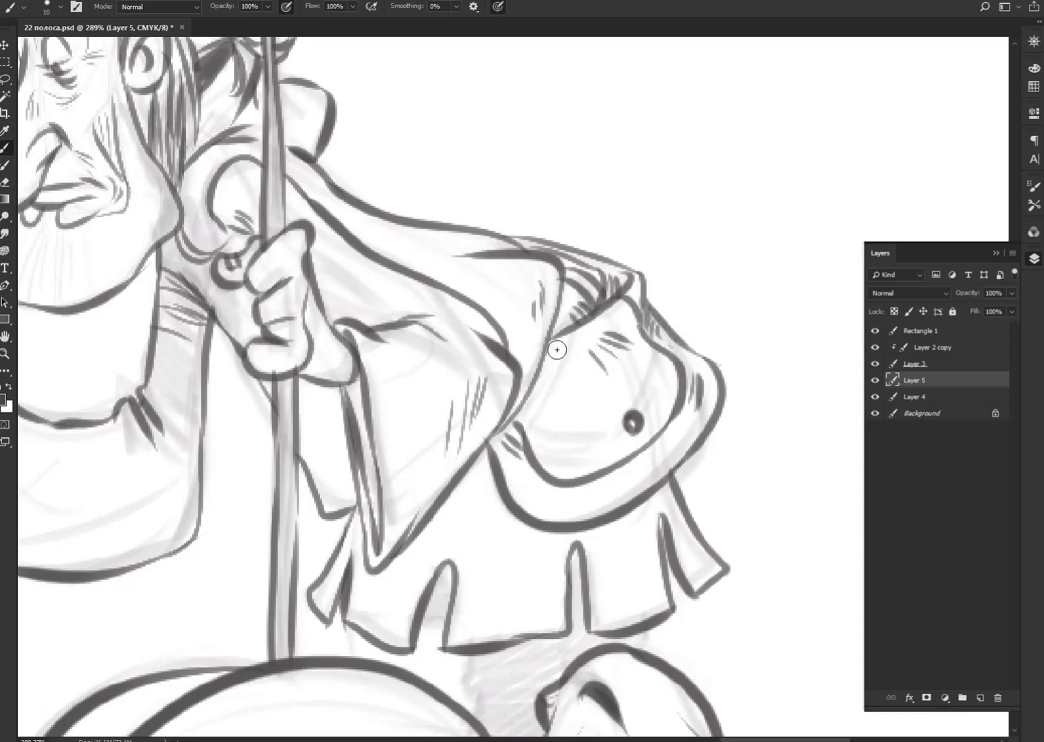
mouse_move(653, 481)
mouse_down()
mouse_move(665, 495)
mouse_move(639, 505)
mouse_up()
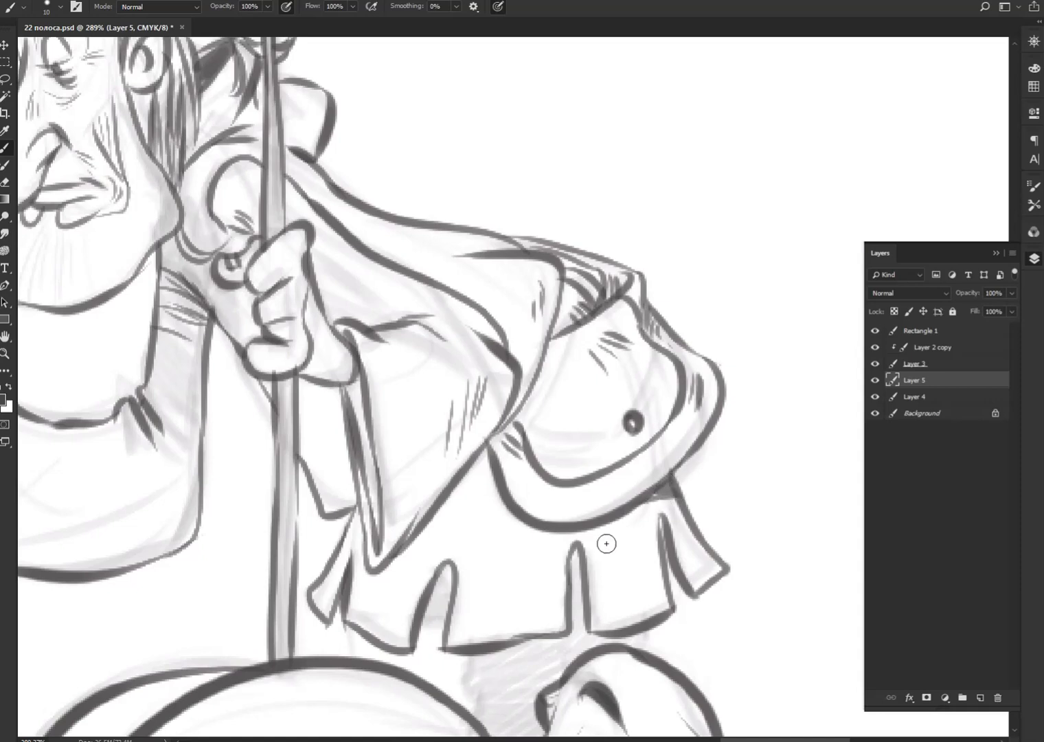
Step: Darken the sleeve fold below the hand and ink the leg lines under the tunic
drag(331, 481, 349, 493)
drag(339, 387, 358, 424)
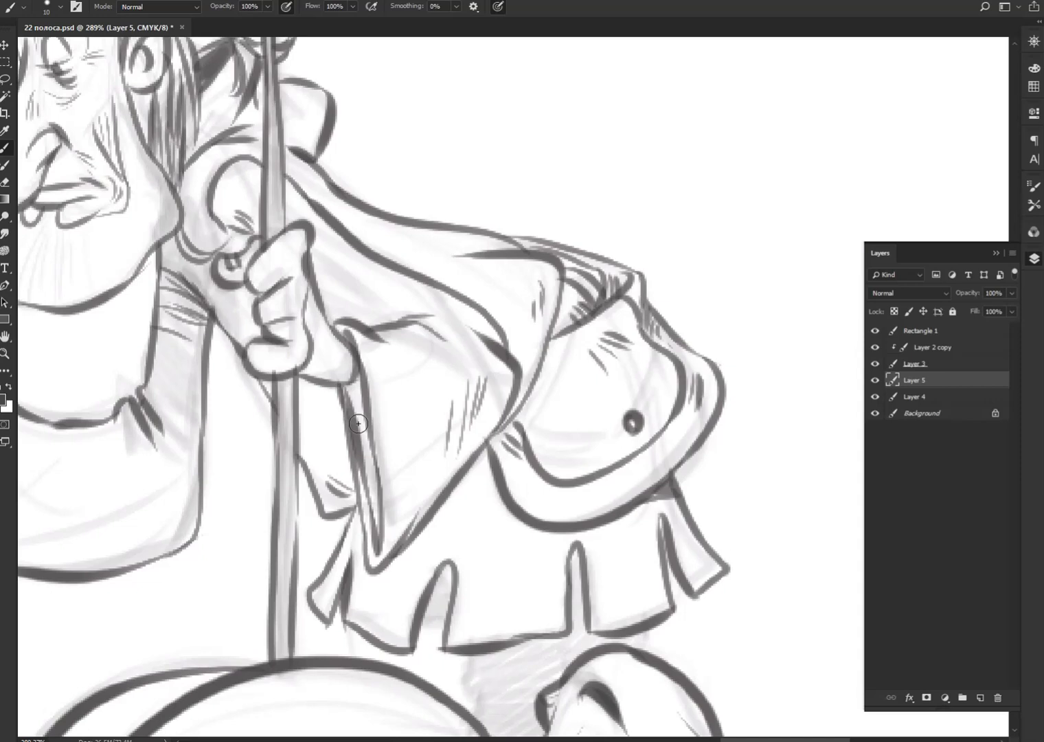
scroll(359, 423, down, 5)
scroll(509, 365, down, 1)
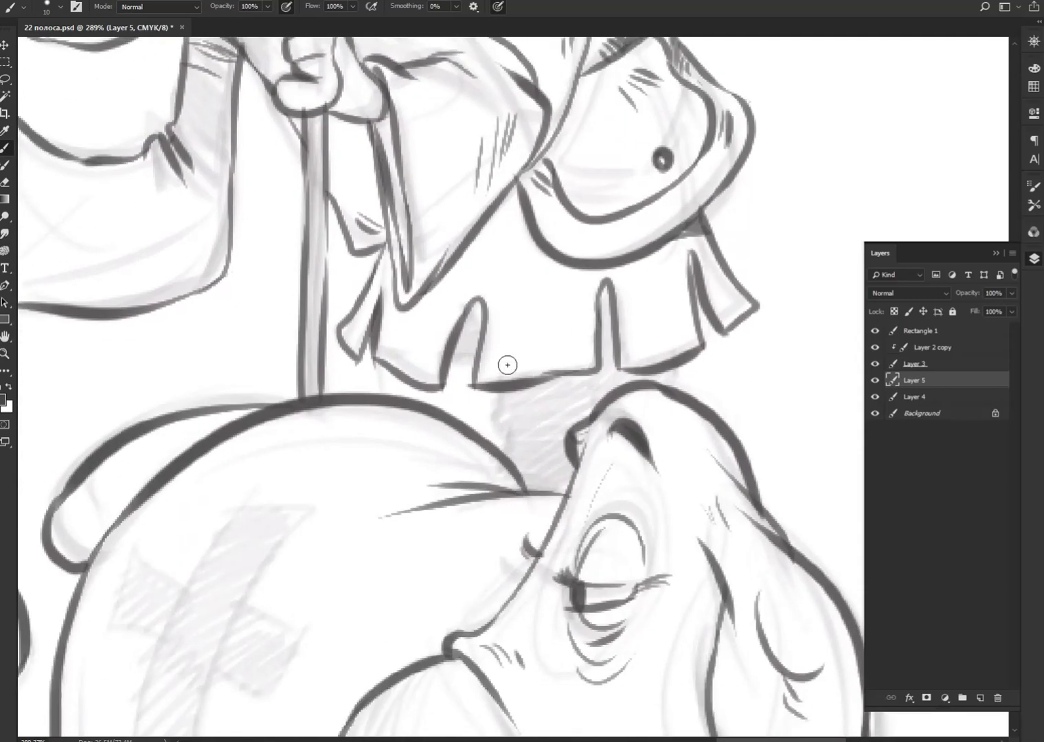
drag(496, 389, 508, 455)
drag(651, 362, 656, 385)
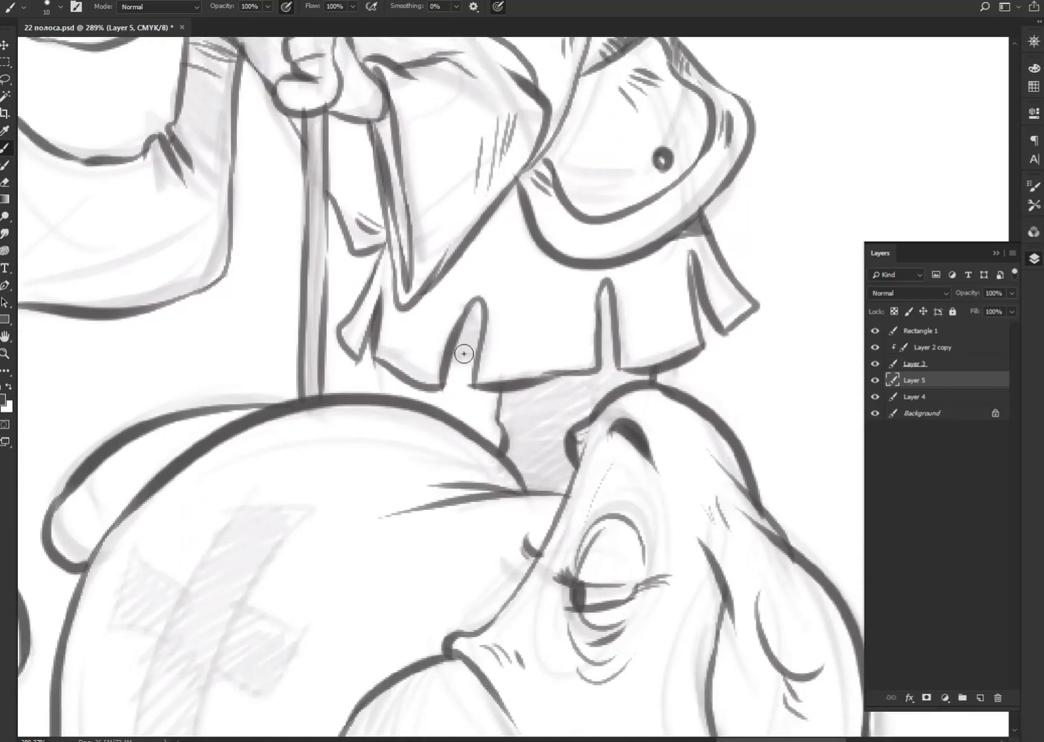
drag(447, 371, 476, 365)
Step: Add more hatching on the sleeve near the face
drag(506, 334, 622, 533)
mouse_move(419, 330)
mouse_down()
mouse_move(376, 321)
mouse_move(375, 347)
mouse_up()
drag(393, 209, 379, 258)
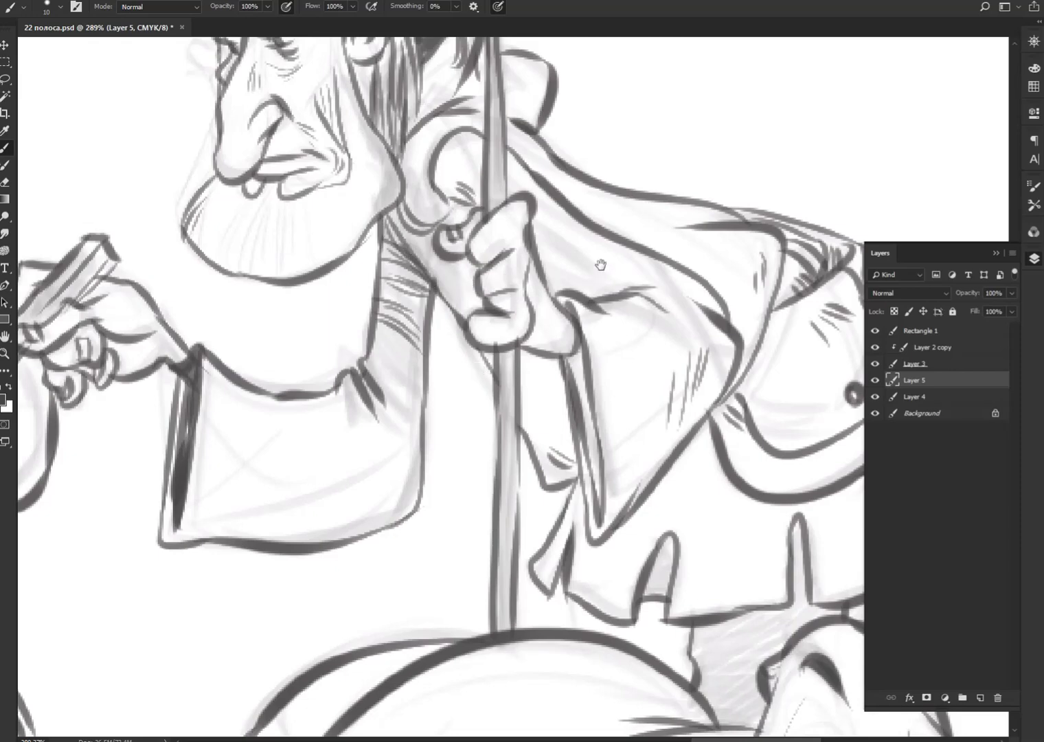
drag(600, 265, 586, 479)
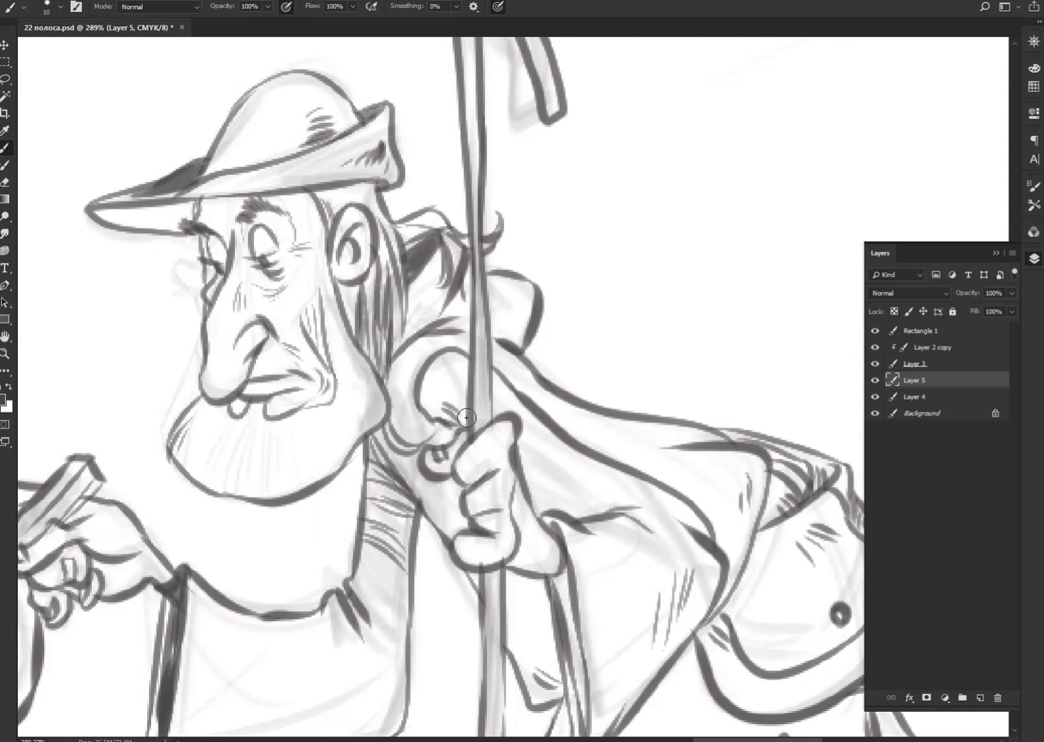
Step: Ink the side of the face, hatch the cheek and beard, and add wrinkles under the eye
mouse_move(323, 316)
mouse_down()
mouse_move(324, 237)
mouse_move(354, 351)
mouse_move(381, 395)
mouse_up()
drag(206, 419, 210, 476)
mouse_move(242, 420)
mouse_down()
mouse_move(226, 481)
mouse_move(275, 500)
mouse_up()
drag(282, 271, 297, 288)
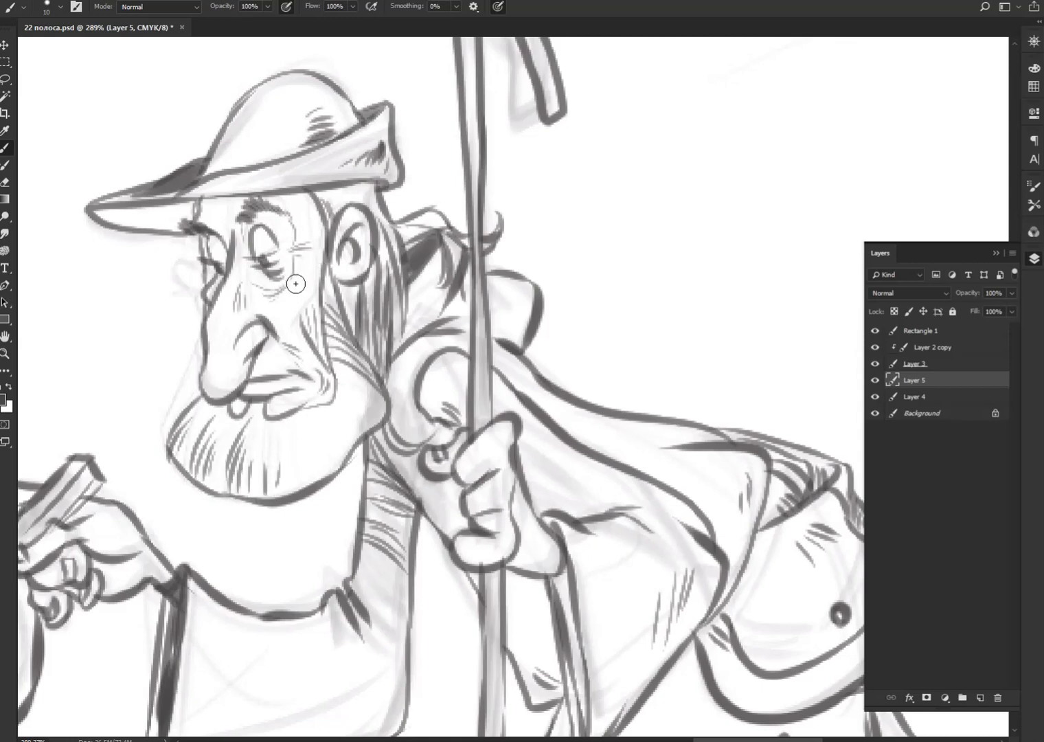
Step: Add hair strokes over and behind the ear, between the hat brim and ear
drag(312, 206, 327, 246)
mouse_move(324, 183)
mouse_down()
mouse_move(344, 208)
mouse_move(371, 216)
mouse_up()
drag(307, 192, 332, 233)
drag(376, 200, 391, 233)
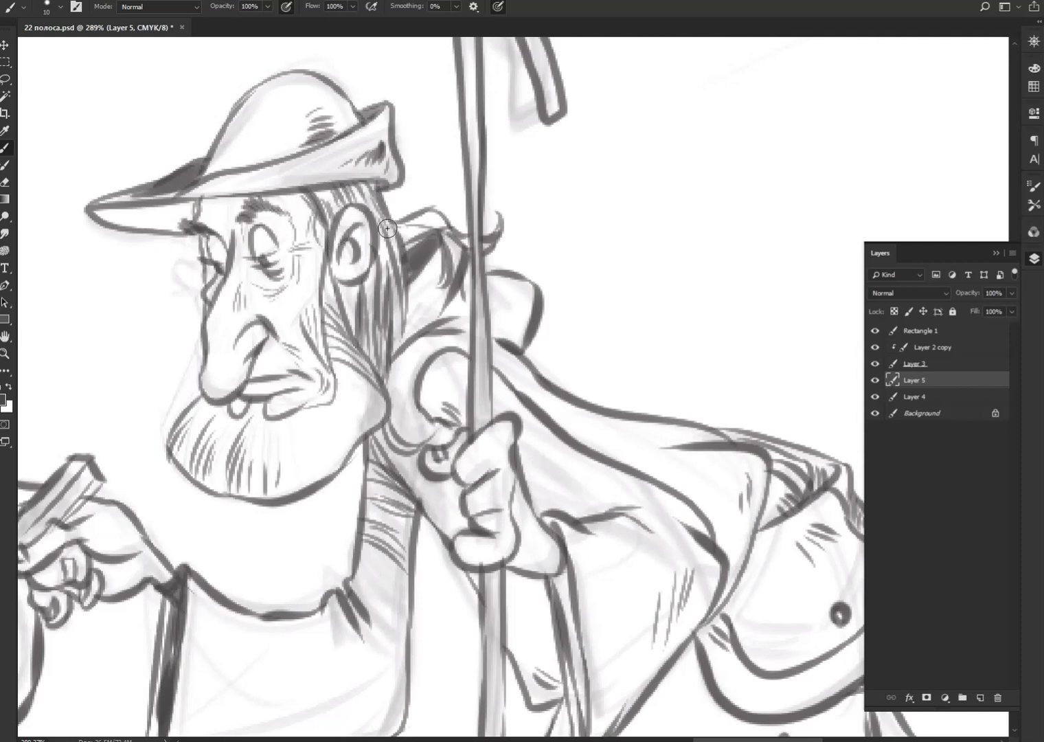
mouse_move(348, 282)
mouse_down()
mouse_move(359, 320)
mouse_move(376, 315)
mouse_up()
drag(371, 237, 395, 312)
mouse_move(416, 230)
mouse_down()
mouse_move(434, 246)
mouse_move(451, 212)
mouse_move(431, 302)
mouse_up()
Step: Ink the shepherd's tunic fringe and hatch the tunic near the pouch and shoulder
scroll(661, 446, down, 5)
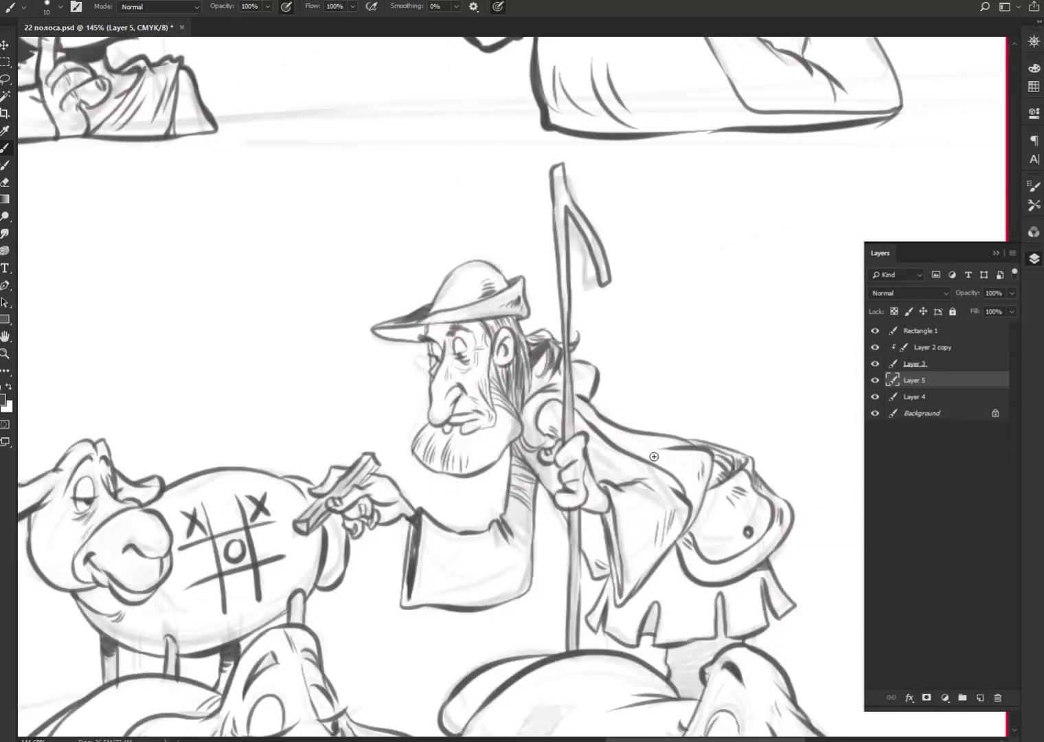
drag(692, 567, 702, 411)
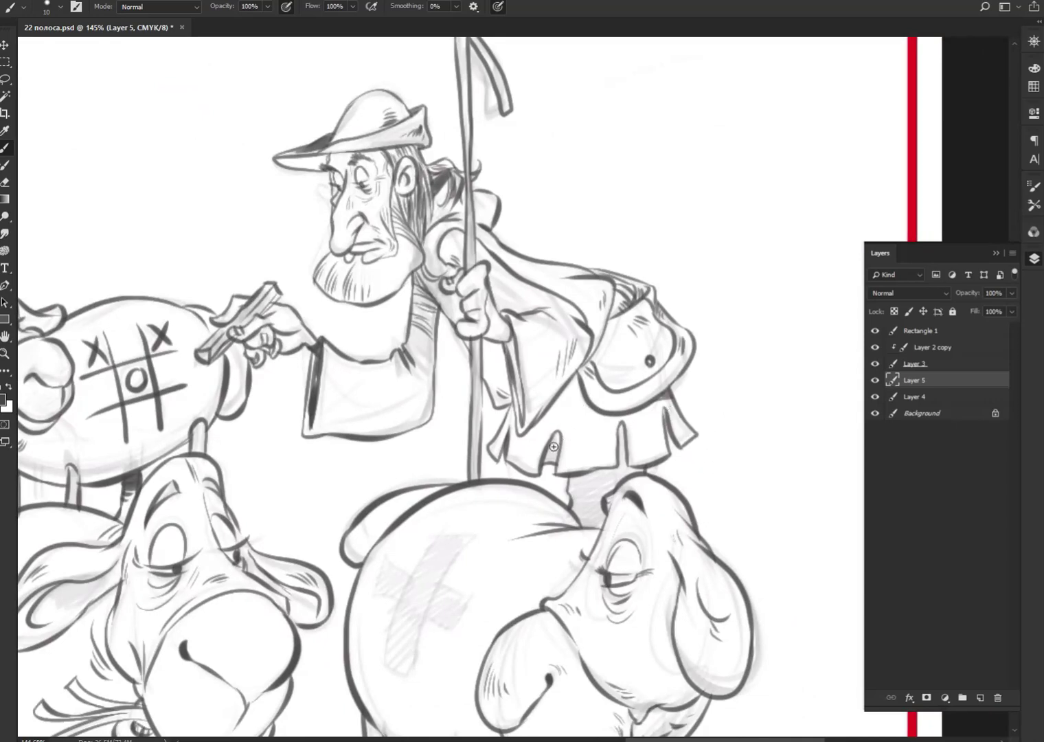
mouse_move(555, 433)
mouse_down()
mouse_move(548, 458)
mouse_move(558, 435)
mouse_move(552, 460)
mouse_move(602, 473)
mouse_move(598, 486)
mouse_move(622, 460)
mouse_move(643, 472)
mouse_move(601, 481)
mouse_move(588, 508)
mouse_move(597, 497)
mouse_move(584, 481)
mouse_move(622, 477)
mouse_move(573, 484)
mouse_move(588, 474)
mouse_up()
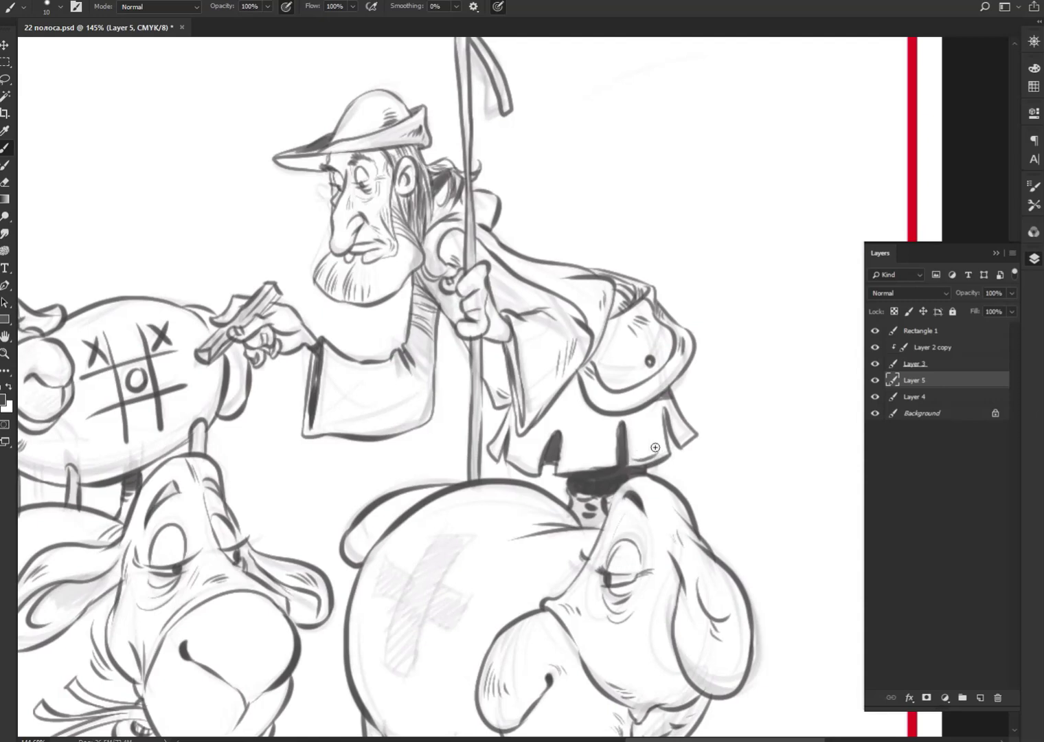
drag(591, 405, 585, 426)
drag(592, 360, 584, 370)
drag(612, 307, 597, 349)
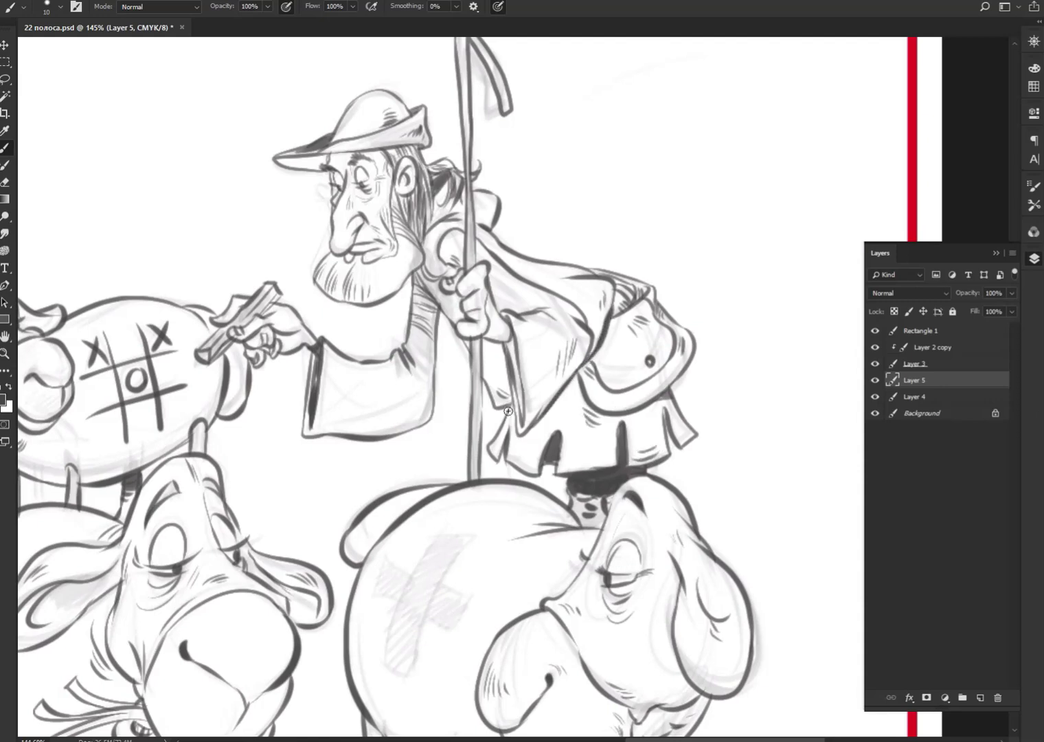
Step: Darken the staff edges, ink the cuff, hood and robe collar, and deepen the robe shadow
drag(481, 344, 475, 481)
drag(470, 346, 470, 387)
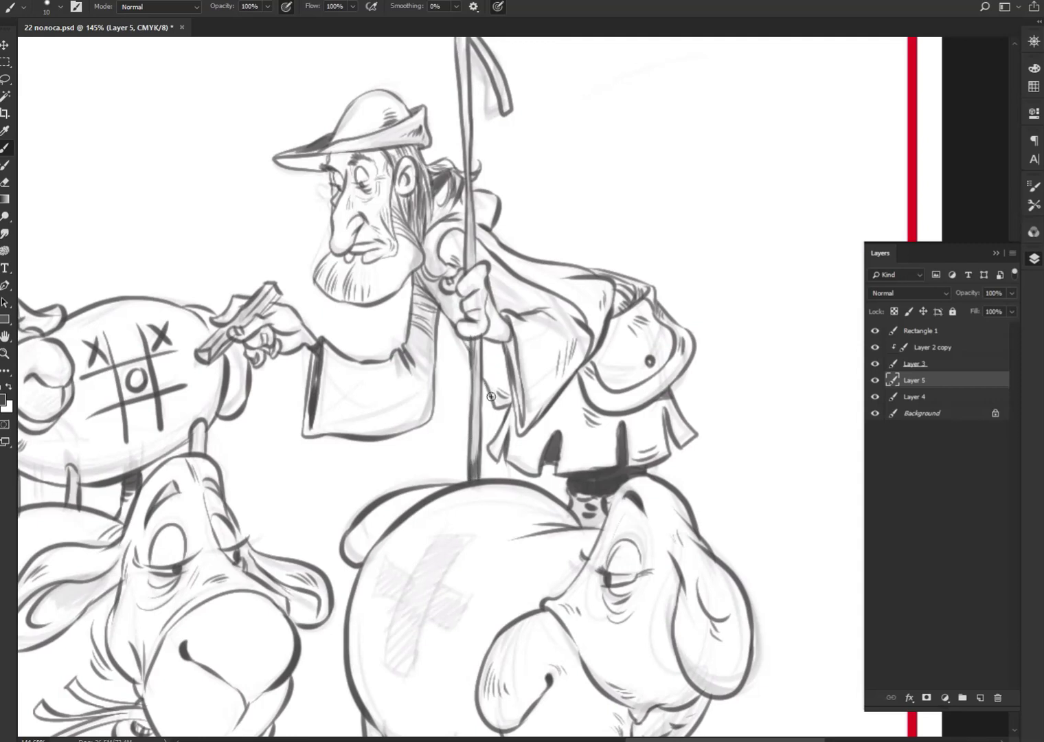
drag(502, 315, 554, 302)
drag(430, 238, 455, 220)
drag(481, 204, 496, 226)
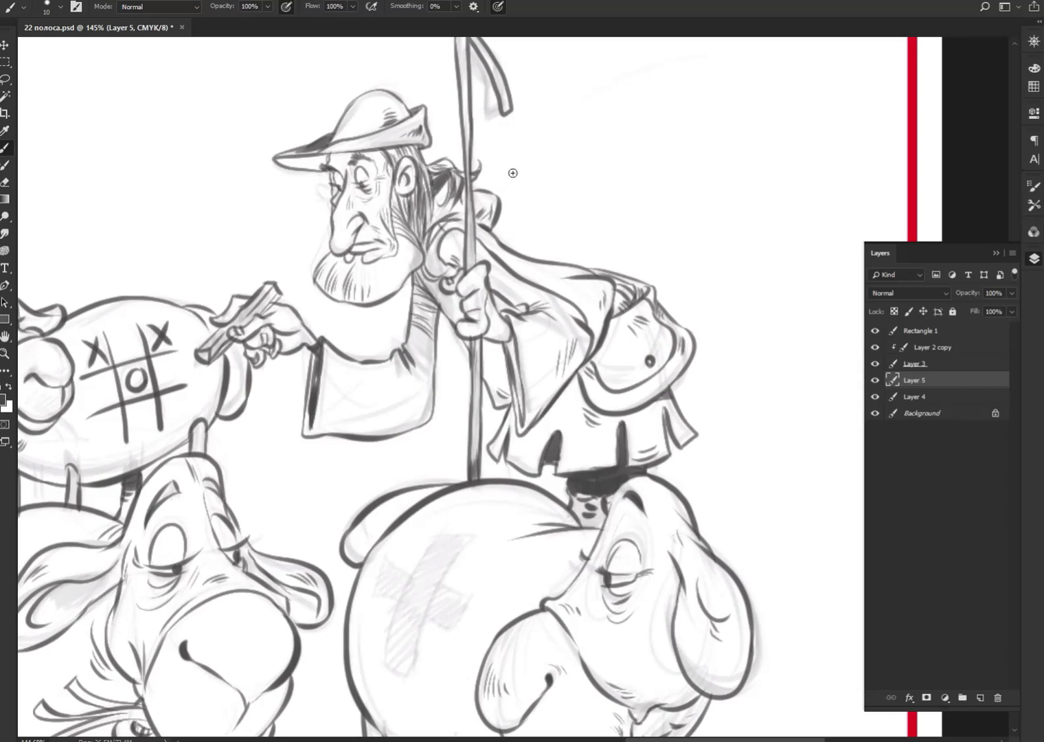
mouse_move(433, 280)
mouse_down()
mouse_move(415, 296)
mouse_move(412, 320)
mouse_move(414, 274)
mouse_move(419, 290)
mouse_up()
drag(617, 481, 615, 464)
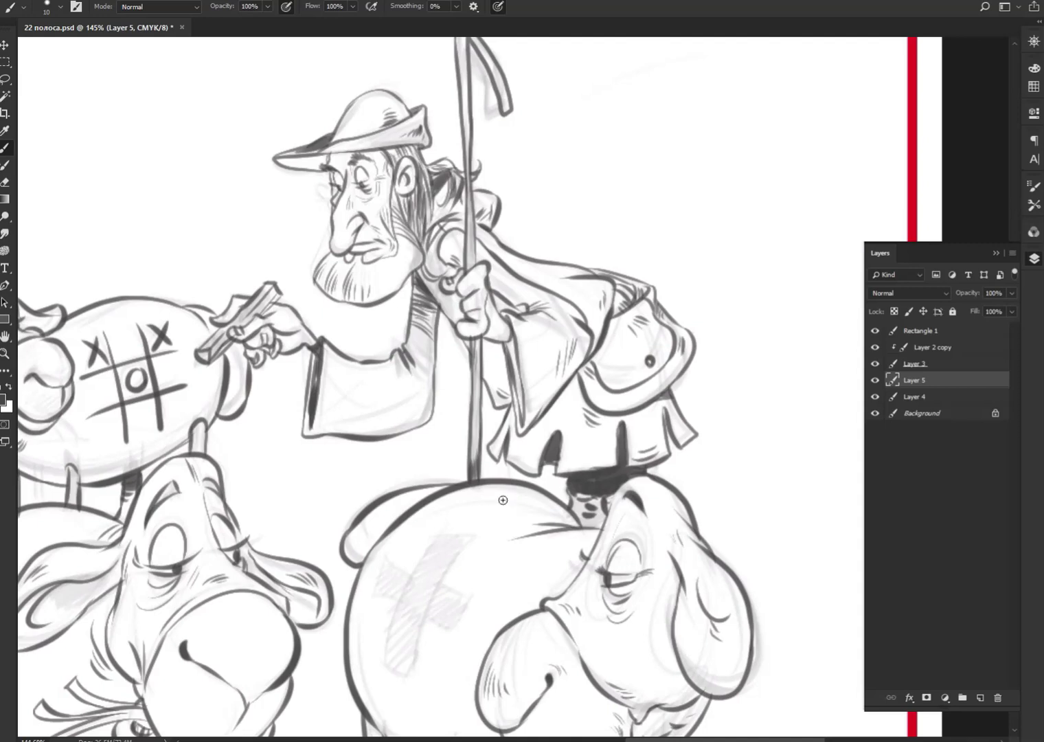
Step: Undo the stray line on the right sheep and recentre on the shepherd and sheep
drag(549, 598, 587, 508)
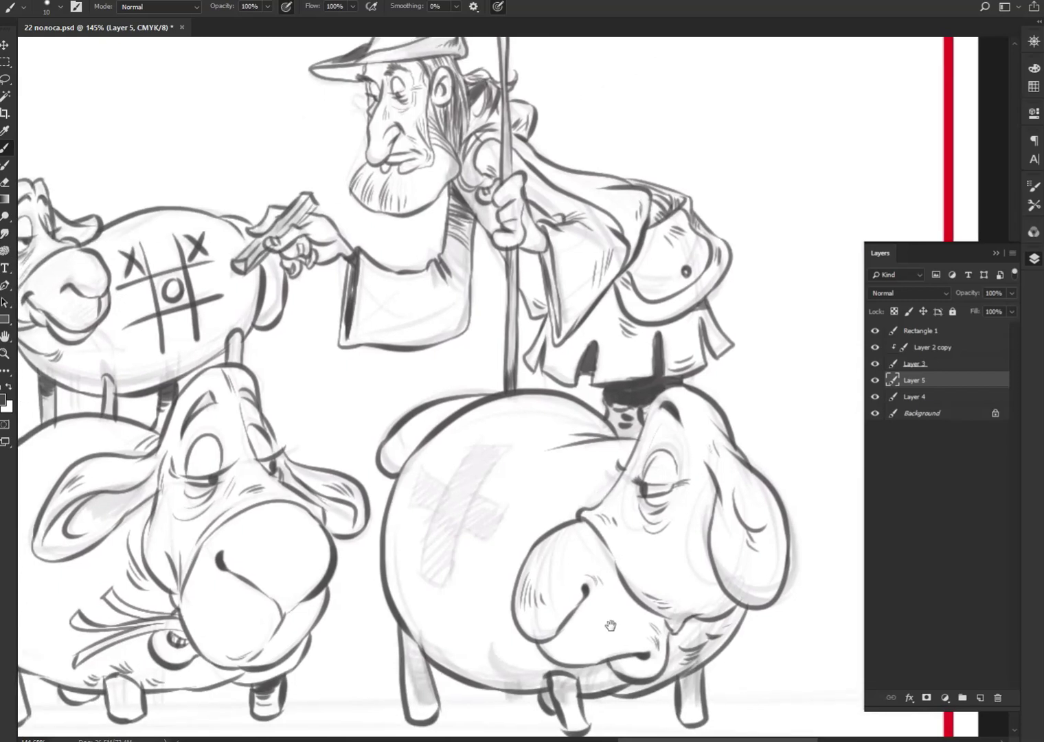
drag(611, 625, 797, 550)
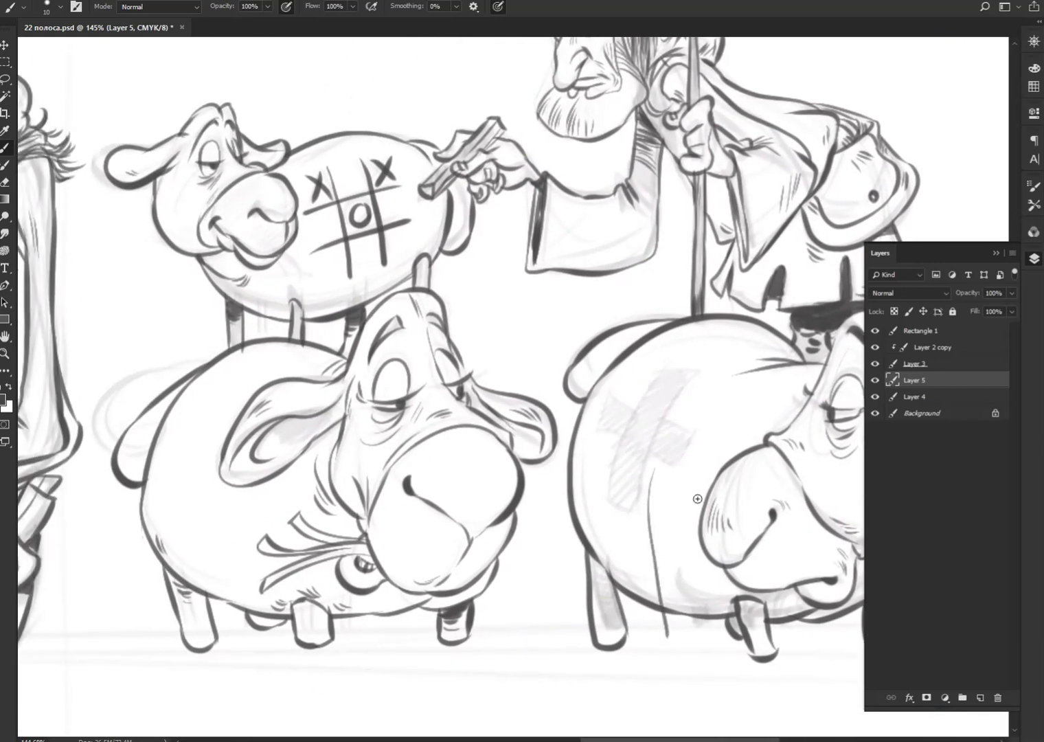
key(ctrl+z)
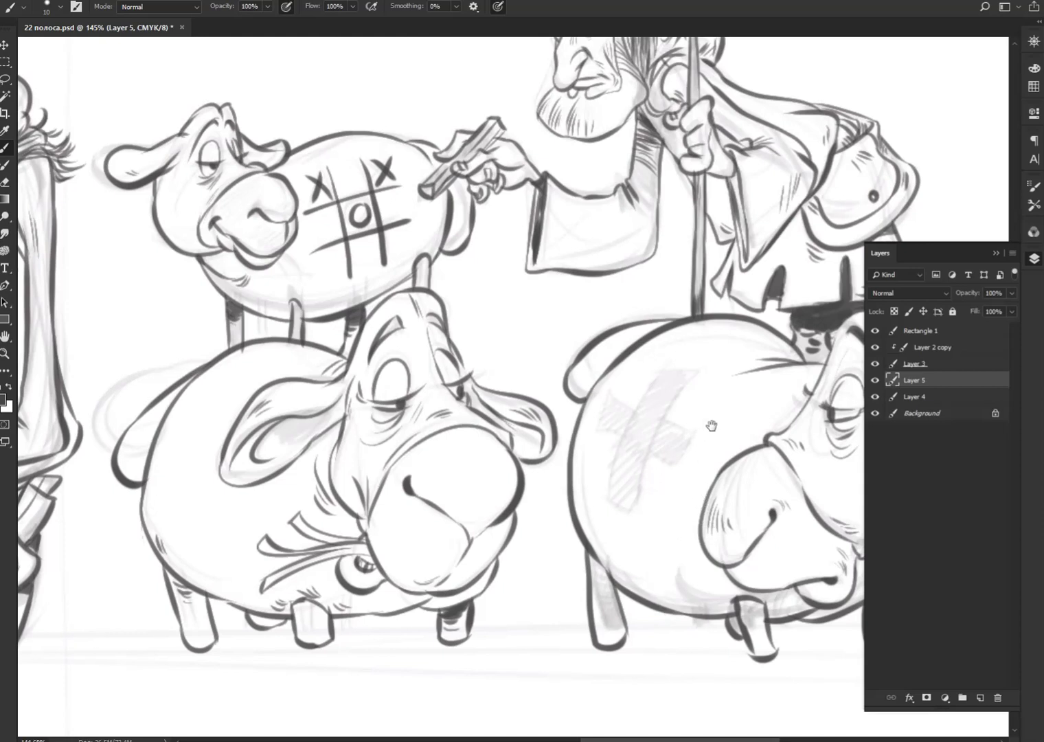
drag(712, 426, 549, 519)
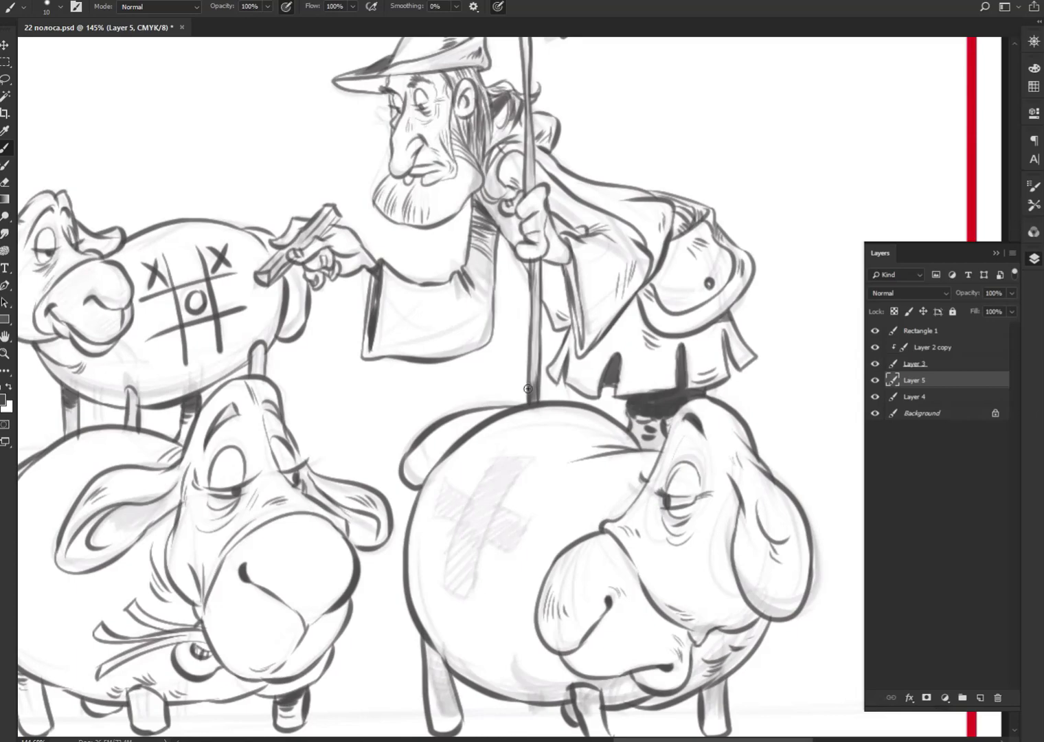
drag(550, 383, 711, 615)
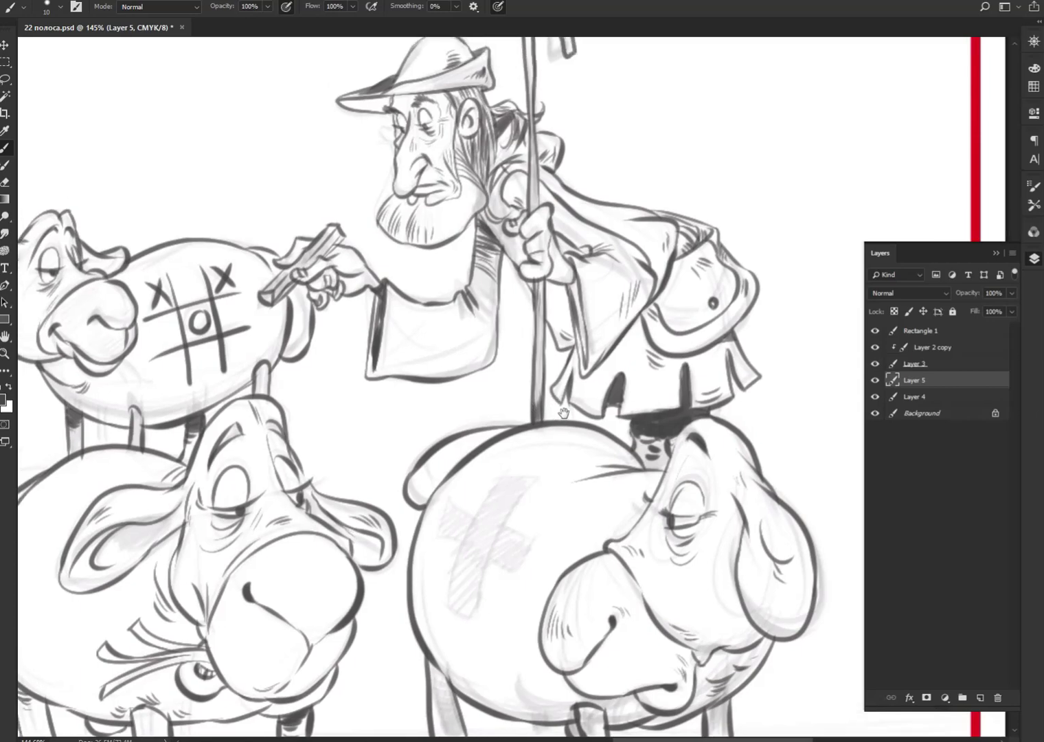
Step: Scroll down and left to the pencil sketch of the nobleman with the candle
scroll(711, 615, down, 3)
scroll(674, 345, down, 3)
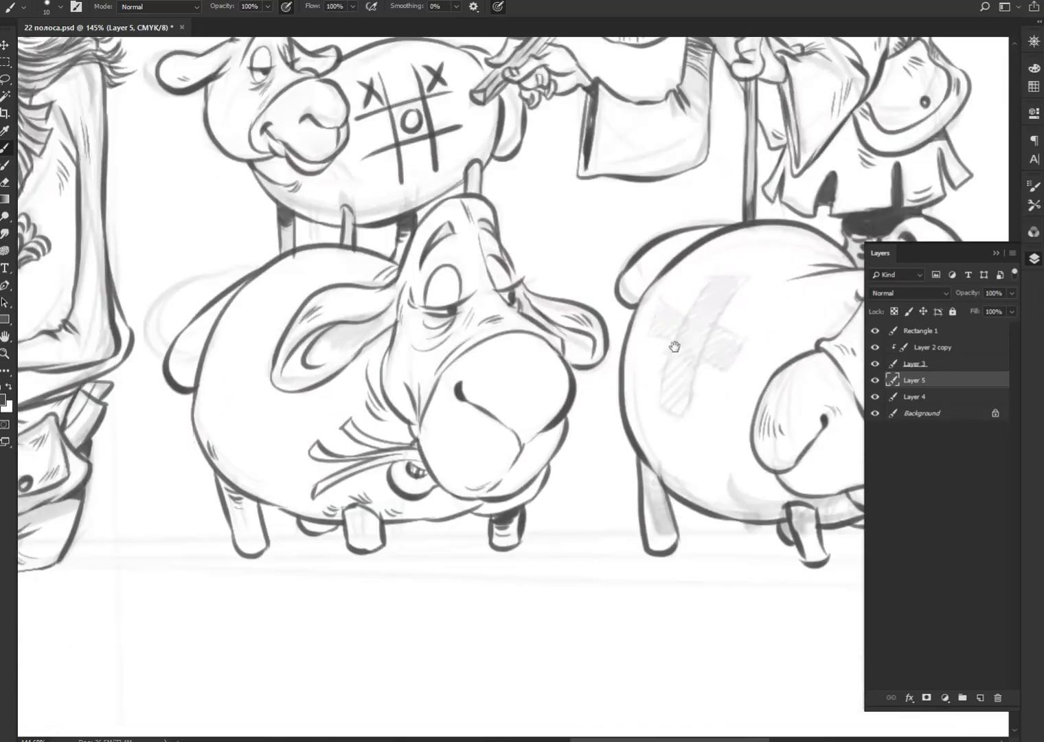
scroll(584, 384, down, 3)
scroll(529, 416, down, 3)
scroll(524, 422, down, 3)
scroll(524, 422, left, 3)
Step: Ink the nobleman's hair outline, curled ear, cheek strokes, nose-to-brow line and eye outline
scroll(563, 366, left, 4)
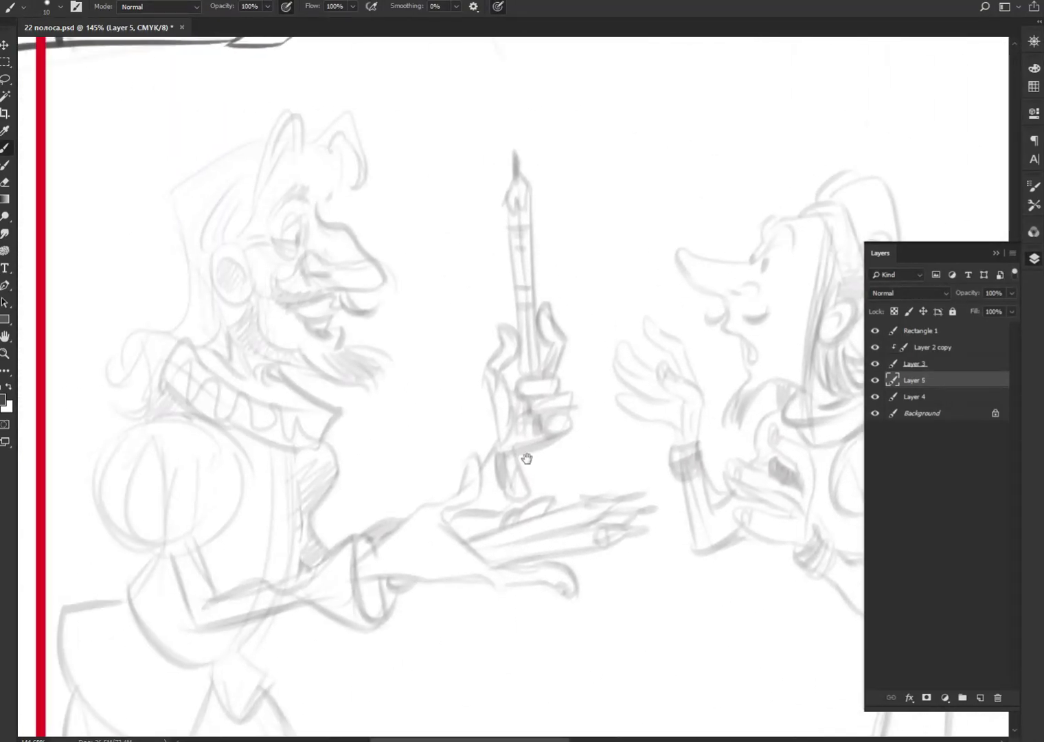
scroll(524, 454, left, 3)
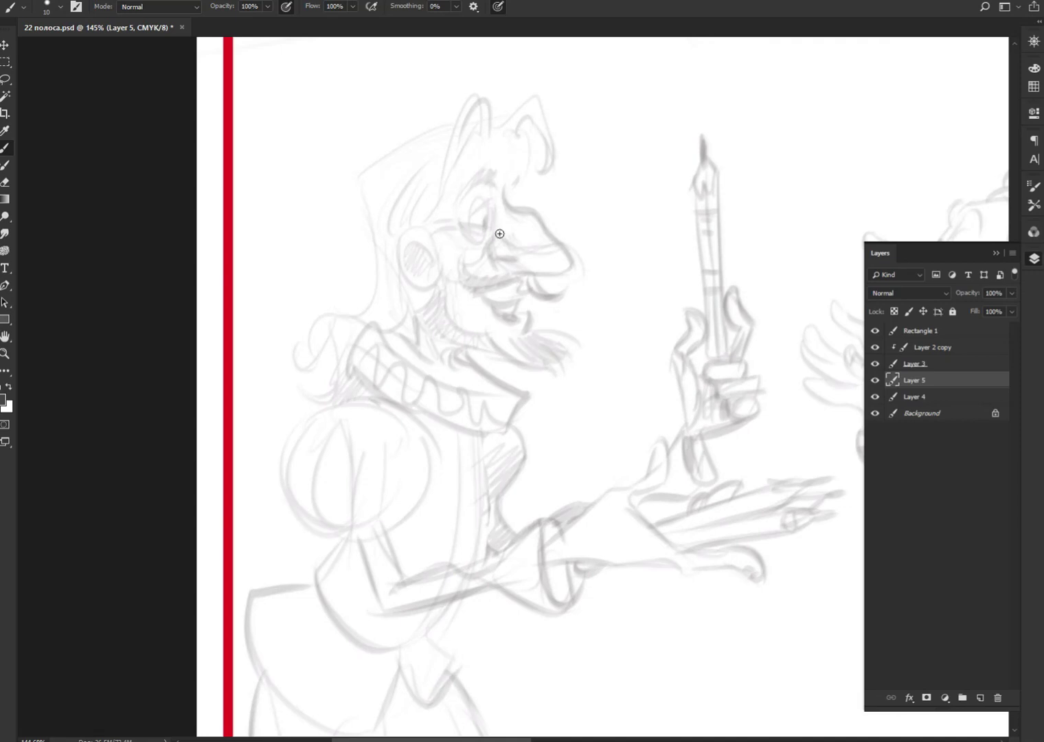
mouse_move(360, 181)
mouse_down()
mouse_move(378, 237)
mouse_move(371, 306)
mouse_move(344, 313)
mouse_move(302, 364)
mouse_move(333, 351)
mouse_up()
mouse_move(432, 239)
mouse_down()
mouse_move(421, 286)
mouse_move(409, 264)
mouse_move(445, 282)
mouse_move(440, 311)
mouse_move(455, 335)
mouse_up()
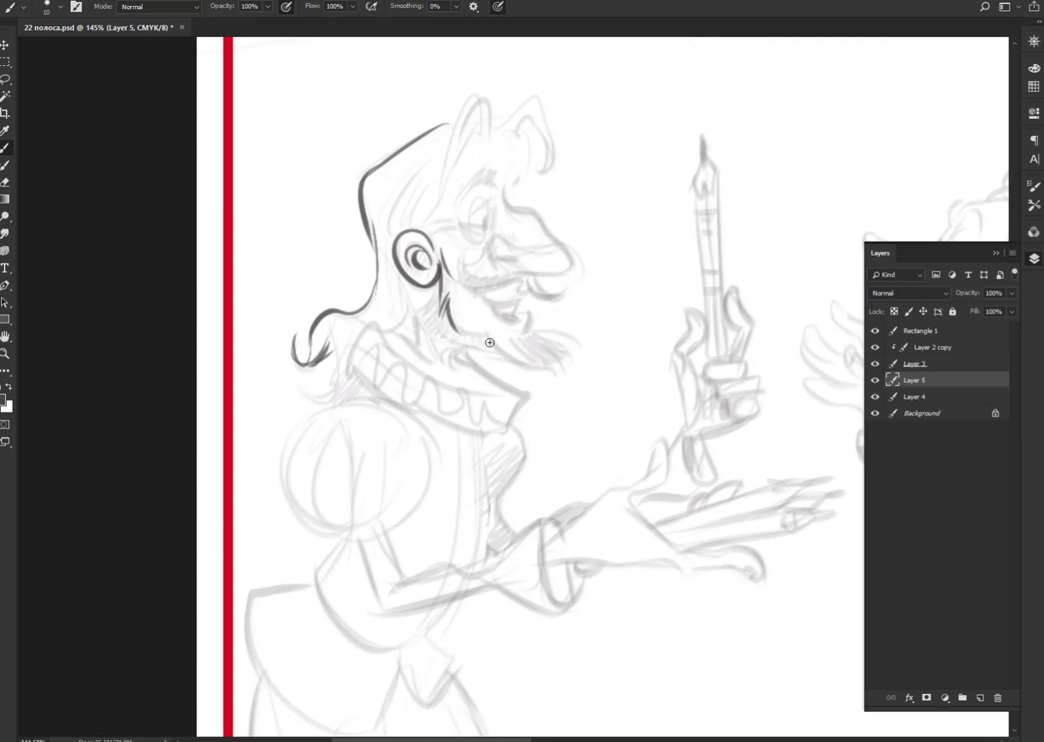
mouse_move(477, 251)
mouse_down()
mouse_move(502, 283)
mouse_move(484, 287)
mouse_move(500, 293)
mouse_move(517, 249)
mouse_move(516, 262)
mouse_move(543, 227)
mouse_move(505, 190)
mouse_up()
mouse_move(581, 264)
mouse_down()
mouse_move(590, 368)
mouse_move(580, 393)
mouse_move(521, 406)
mouse_move(491, 399)
mouse_move(536, 428)
mouse_move(533, 417)
mouse_move(593, 444)
mouse_move(575, 488)
mouse_move(490, 440)
mouse_move(453, 464)
mouse_up()
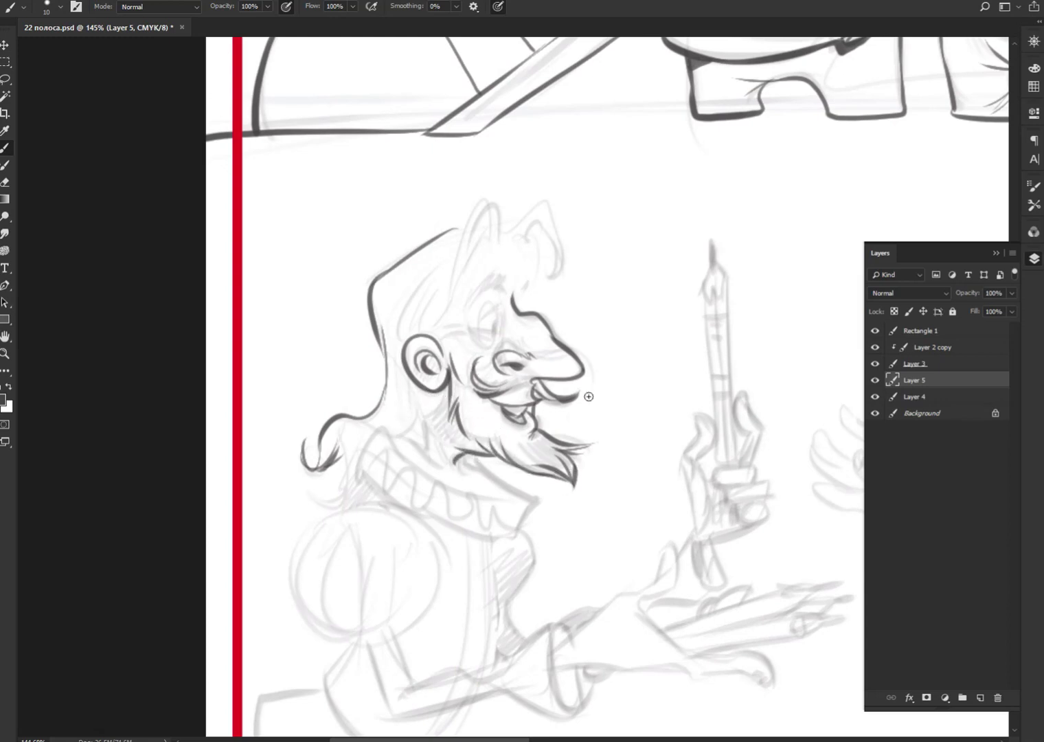
mouse_move(481, 369)
mouse_down()
mouse_move(468, 363)
mouse_move(476, 361)
mouse_up()
mouse_move(490, 312)
mouse_down()
mouse_move(489, 337)
mouse_move(499, 331)
mouse_move(479, 320)
mouse_up()
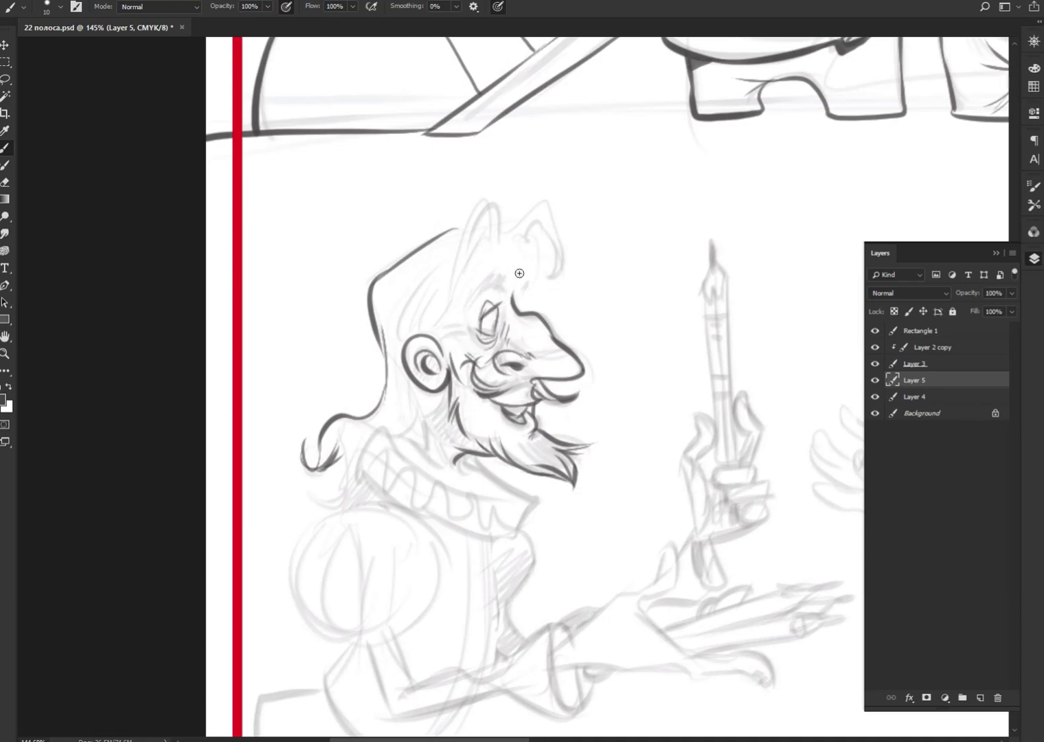
Step: Add the eyebrow, hatch the nose tip, moustache and beard, and ink the back and top of the head
mouse_move(490, 290)
mouse_down()
mouse_move(505, 277)
mouse_move(528, 283)
mouse_move(489, 333)
mouse_move(461, 321)
mouse_up()
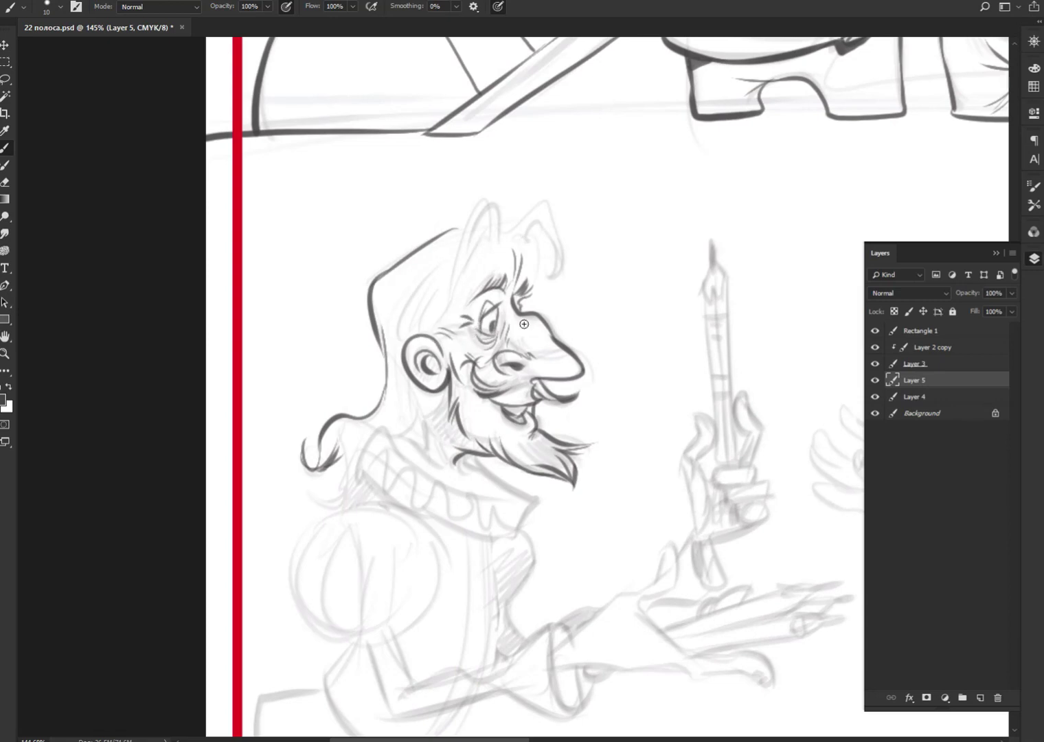
drag(543, 372, 562, 364)
drag(493, 382, 516, 393)
drag(472, 405, 523, 441)
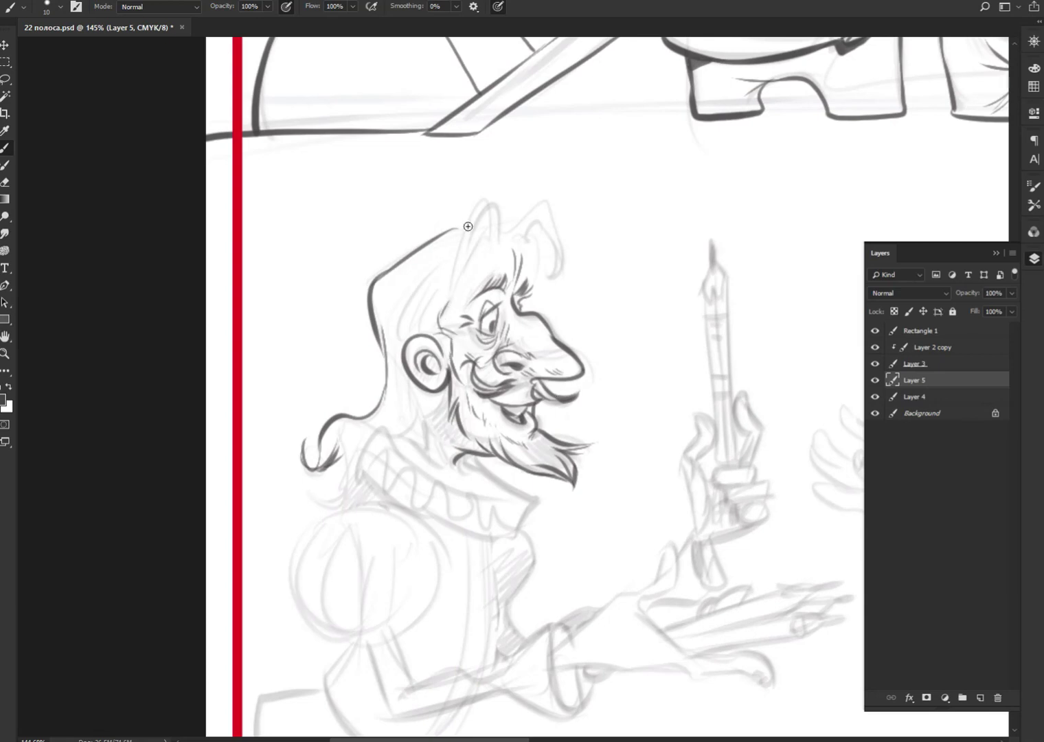
drag(471, 199, 440, 319)
mouse_move(474, 237)
mouse_down()
mouse_move(504, 219)
mouse_move(472, 220)
mouse_move(483, 198)
mouse_move(445, 240)
mouse_move(437, 298)
mouse_move(468, 246)
mouse_up()
mouse_move(416, 309)
mouse_down()
mouse_move(473, 248)
mouse_move(543, 205)
mouse_move(555, 237)
mouse_move(530, 245)
mouse_move(538, 283)
mouse_up()
Step: Add curling hair strands beside the face, then ink the neck and hair below the ear
mouse_move(534, 235)
mouse_down()
mouse_move(552, 252)
mouse_move(538, 274)
mouse_up()
mouse_move(543, 213)
mouse_down()
mouse_move(560, 269)
mouse_move(528, 232)
mouse_up()
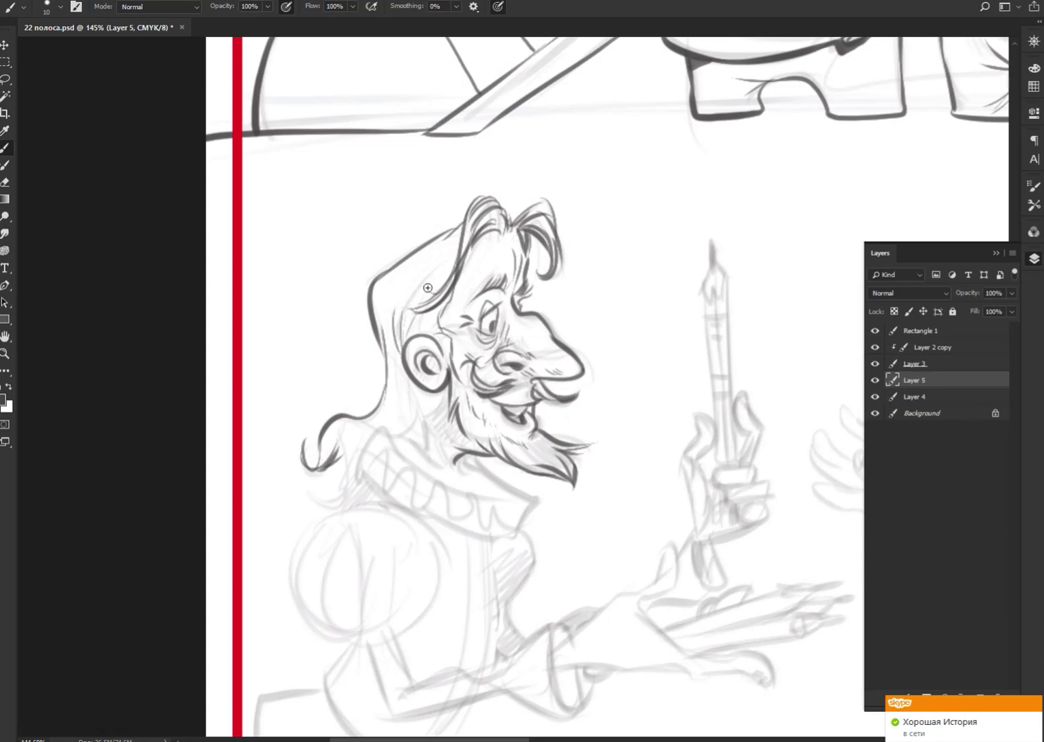
drag(396, 276, 386, 322)
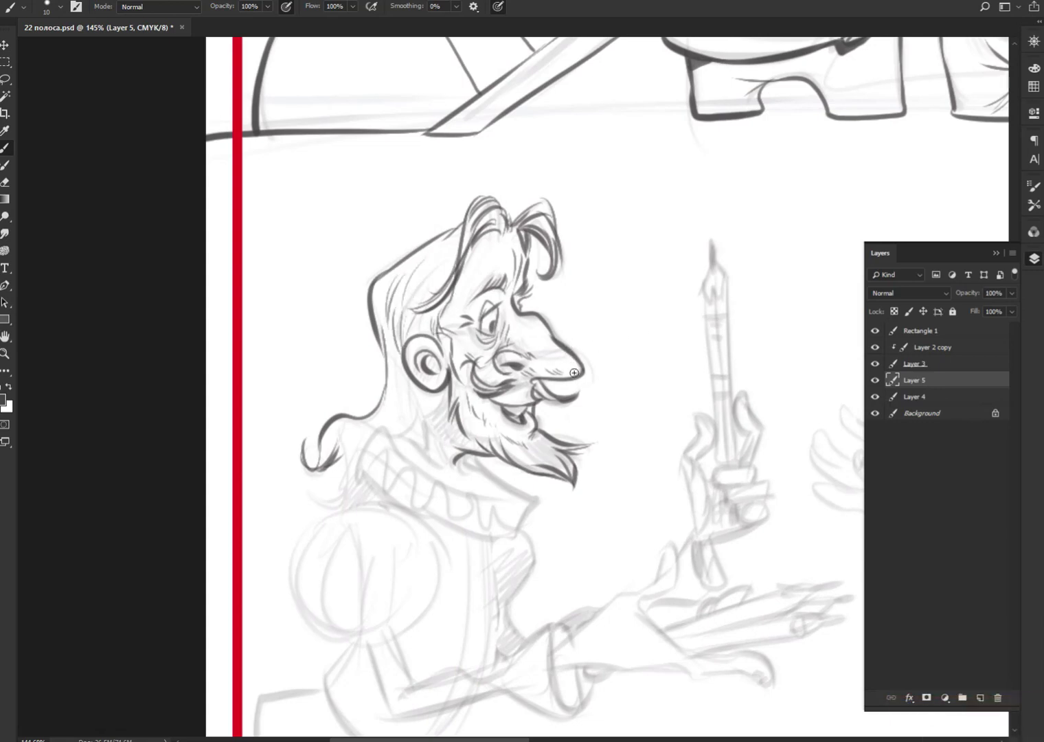
drag(559, 442, 591, 402)
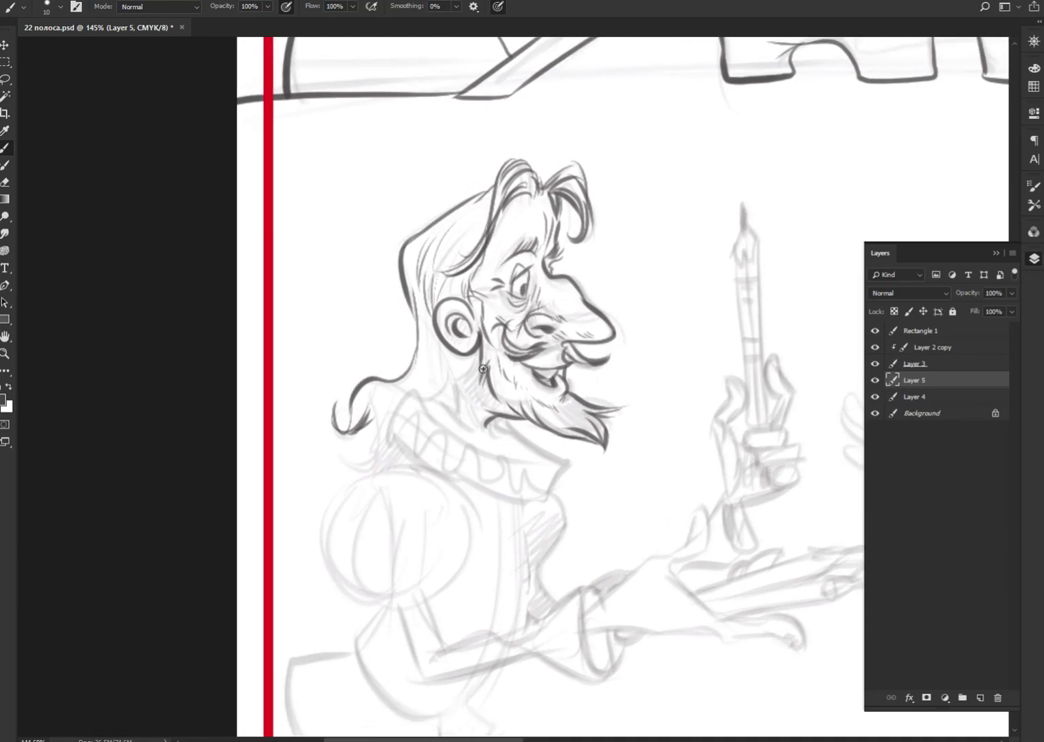
mouse_move(453, 355)
mouse_down()
mouse_move(369, 443)
mouse_move(386, 435)
mouse_up()
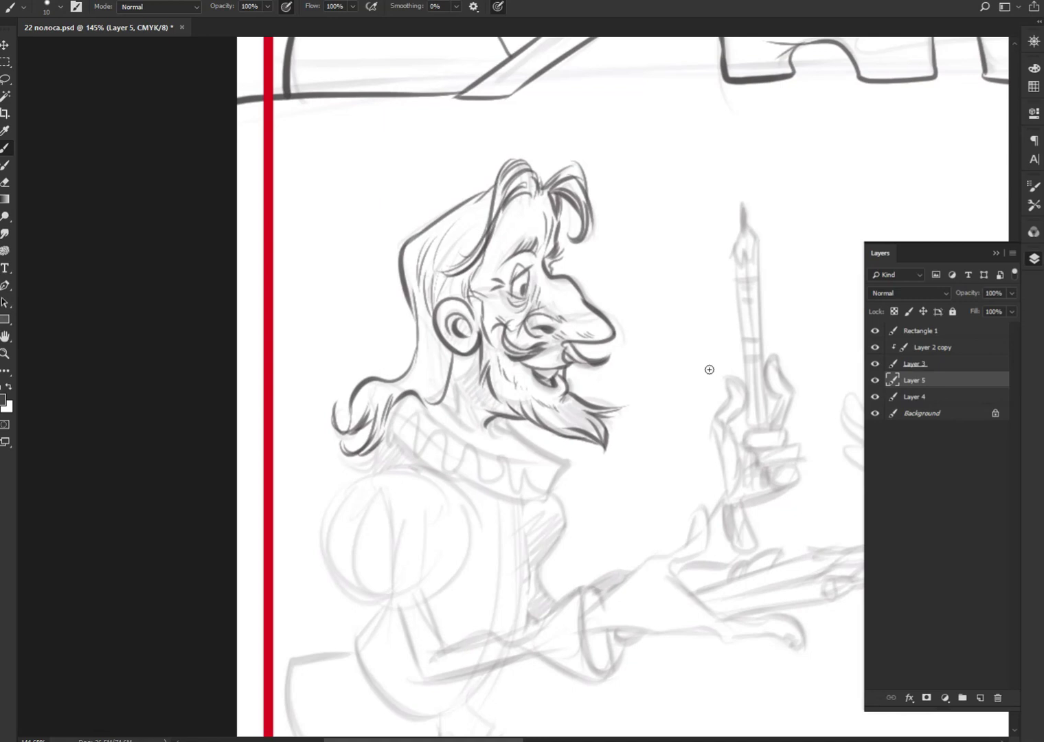
mouse_move(445, 361)
mouse_down()
mouse_move(411, 400)
mouse_move(430, 398)
mouse_move(448, 416)
mouse_up()
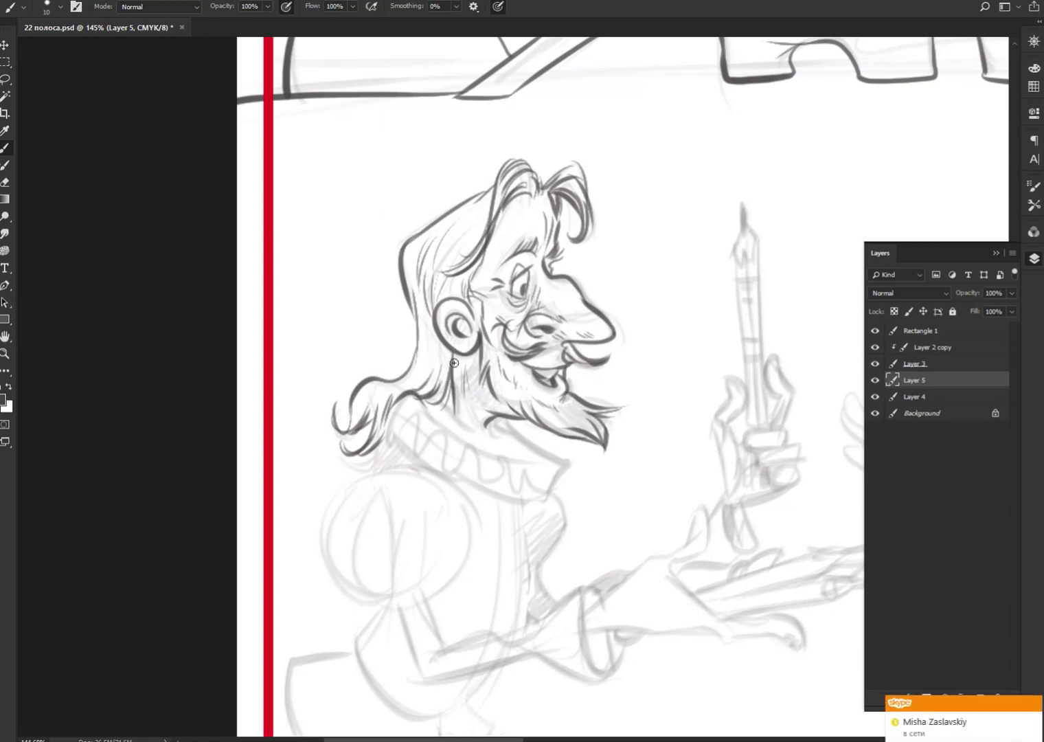
Step: Add a hair strand below the ear and ink the collar outline with its wavy ruffles
mouse_move(461, 357)
mouse_down()
mouse_move(489, 434)
mouse_move(496, 427)
mouse_move(565, 458)
mouse_move(553, 489)
mouse_move(531, 505)
mouse_up()
mouse_move(454, 481)
mouse_down()
mouse_move(379, 435)
mouse_move(437, 469)
mouse_move(453, 454)
mouse_move(509, 494)
mouse_move(543, 496)
mouse_move(556, 467)
mouse_up()
drag(419, 404, 533, 464)
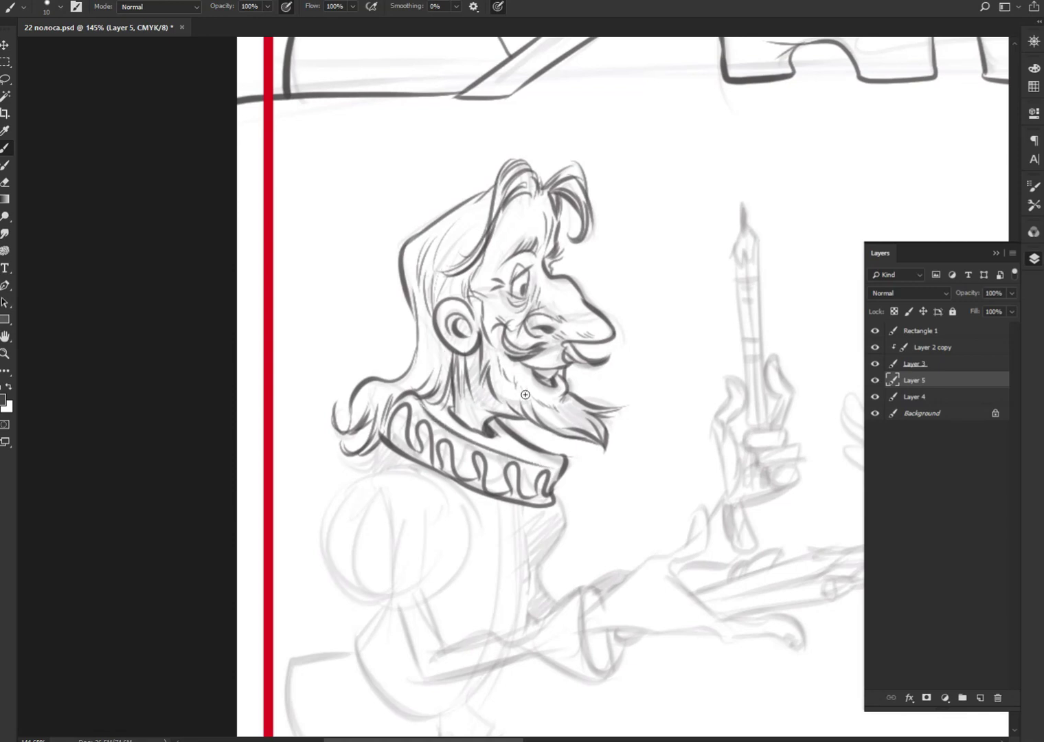
Step: Outline the puffed sleeve with its folds and gore lines, and touch up the collar and hair
drag(470, 511, 490, 386)
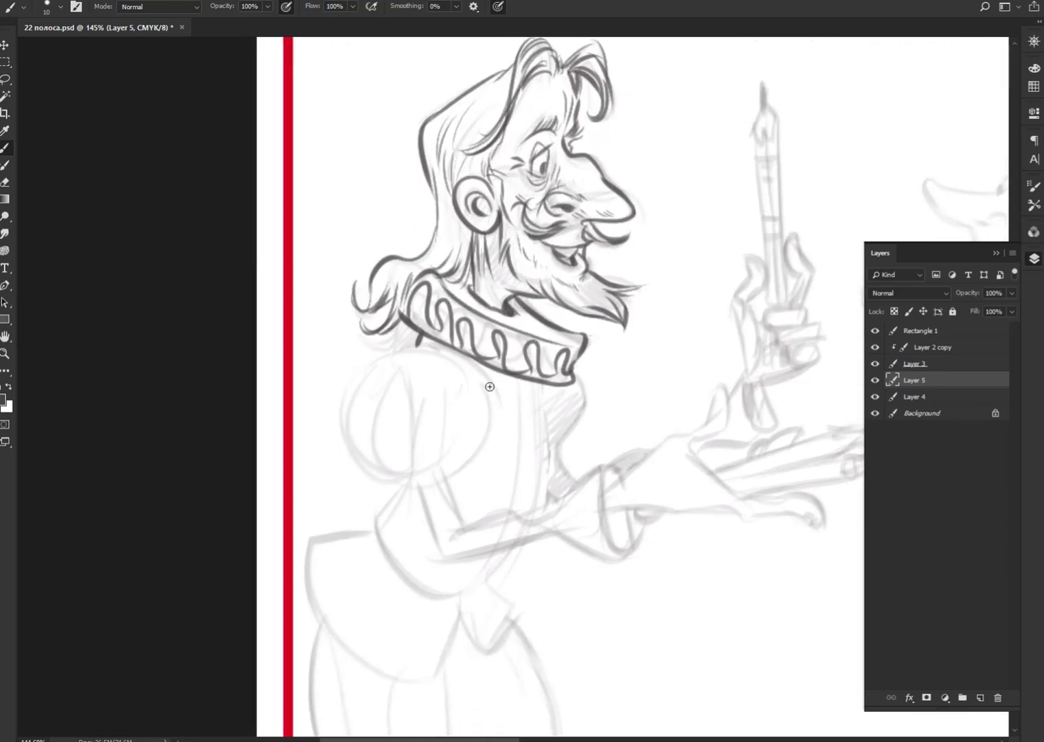
drag(421, 343, 440, 485)
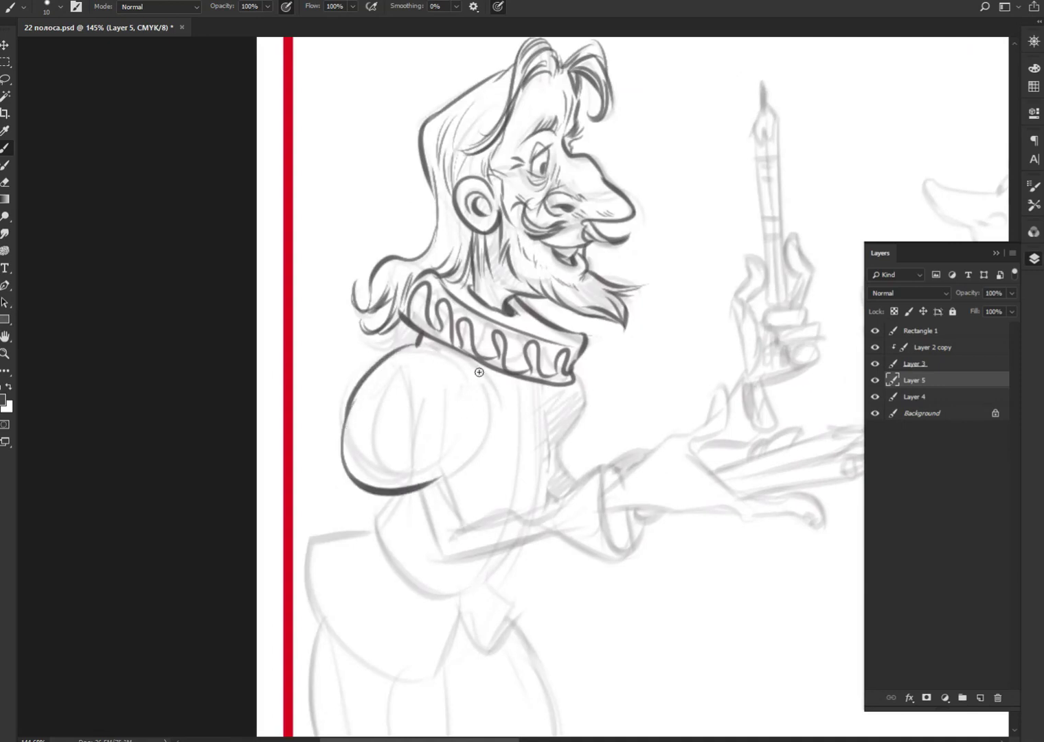
mouse_move(433, 352)
mouse_down()
mouse_move(439, 484)
mouse_move(417, 520)
mouse_move(464, 500)
mouse_up()
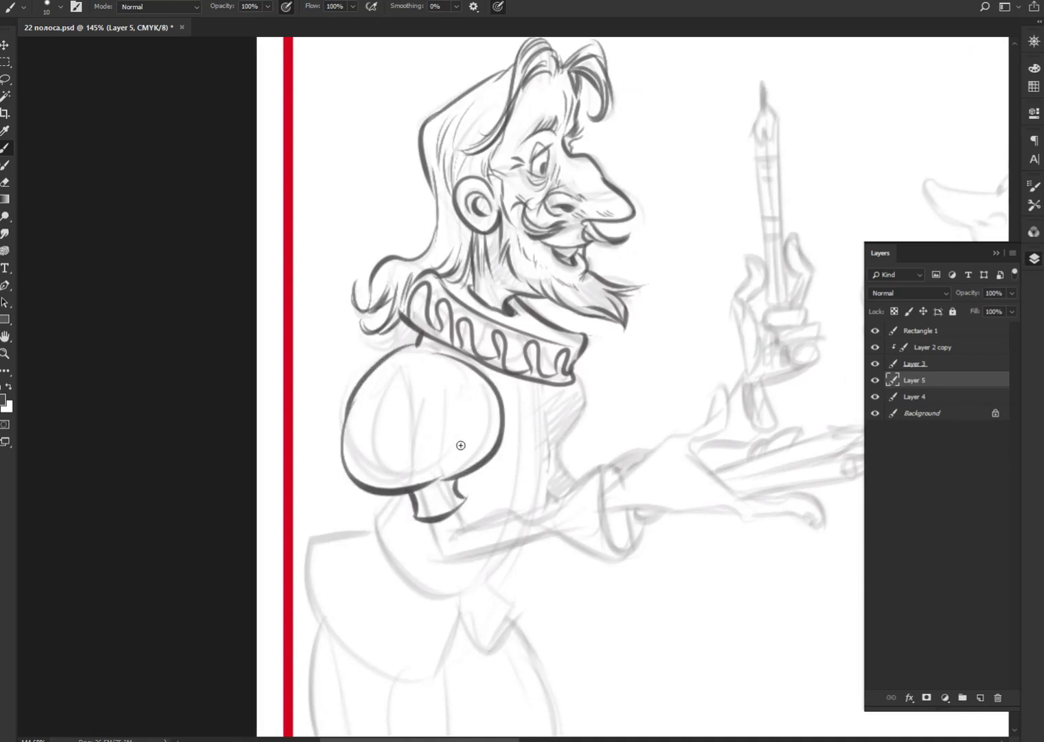
mouse_move(396, 363)
mouse_down()
mouse_move(365, 473)
mouse_move(398, 364)
mouse_move(455, 459)
mouse_up()
mouse_move(413, 361)
mouse_down()
mouse_move(464, 465)
mouse_move(490, 406)
mouse_up()
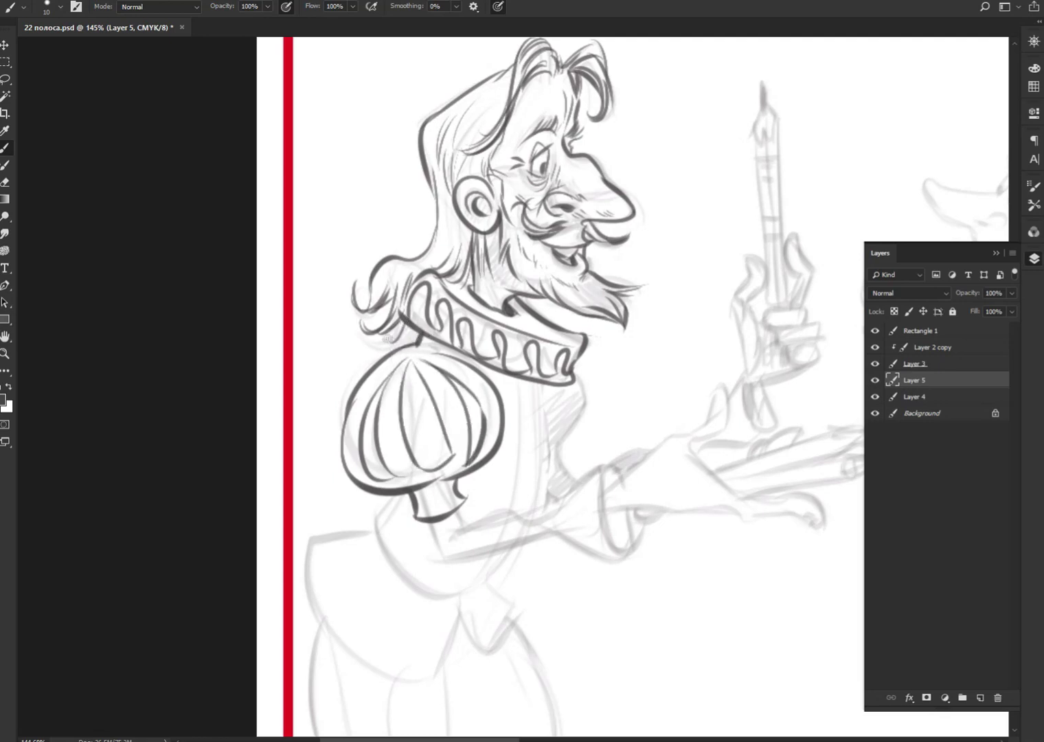
drag(388, 339, 411, 328)
mouse_move(527, 302)
mouse_down()
mouse_move(509, 310)
mouse_move(542, 309)
mouse_up()
drag(459, 282, 470, 283)
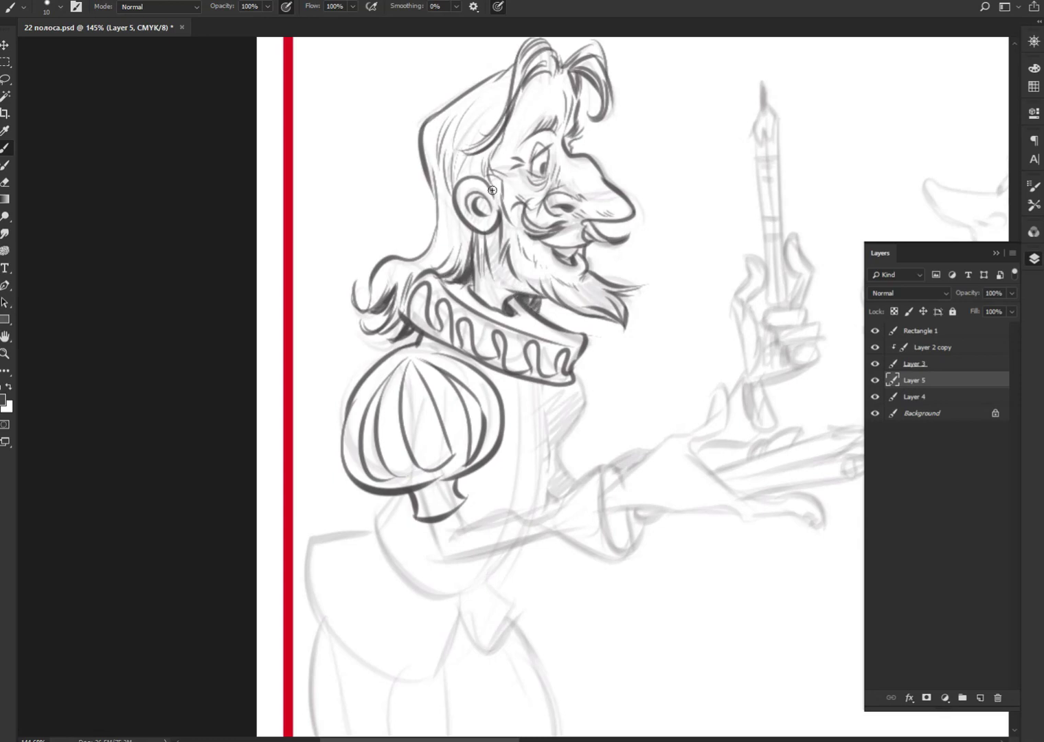
Step: Ink the doublet's front, right side and lower edge, then the cuff and forearm
drag(532, 385, 533, 478)
mouse_move(583, 384)
mouse_down()
mouse_move(562, 472)
mouse_move(577, 490)
mouse_move(519, 516)
mouse_up()
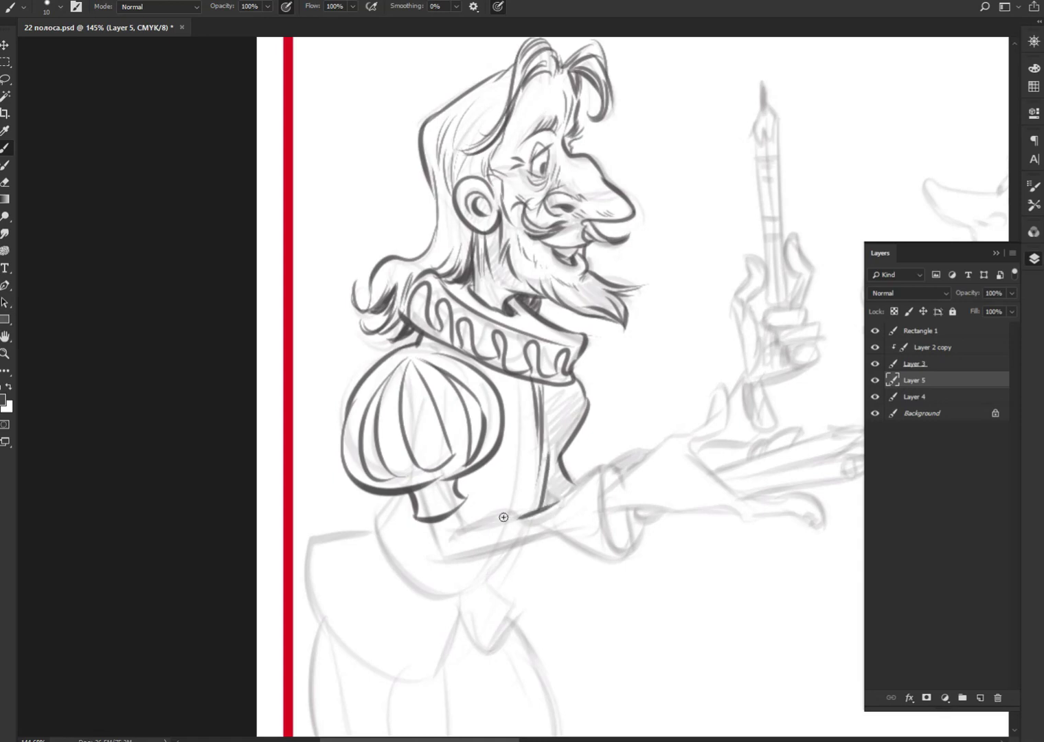
drag(549, 467, 546, 402)
mouse_move(518, 515)
mouse_down()
mouse_move(459, 526)
mouse_move(481, 554)
mouse_move(570, 527)
mouse_move(578, 536)
mouse_move(557, 504)
mouse_move(618, 467)
mouse_move(600, 519)
mouse_move(622, 560)
mouse_move(586, 538)
mouse_move(563, 541)
mouse_move(603, 564)
mouse_up()
drag(589, 502, 550, 515)
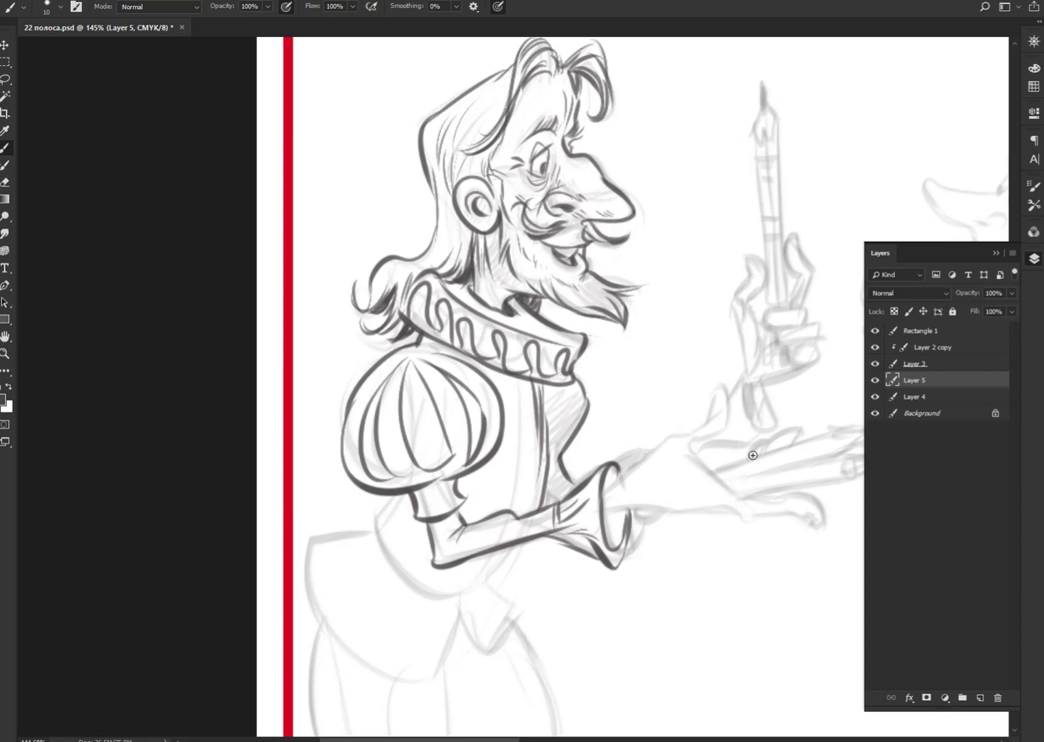
drag(685, 441, 533, 438)
mouse_move(455, 481)
mouse_down()
mouse_move(550, 415)
mouse_move(555, 390)
mouse_move(575, 393)
mouse_move(570, 423)
mouse_move(535, 443)
mouse_move(536, 454)
mouse_up()
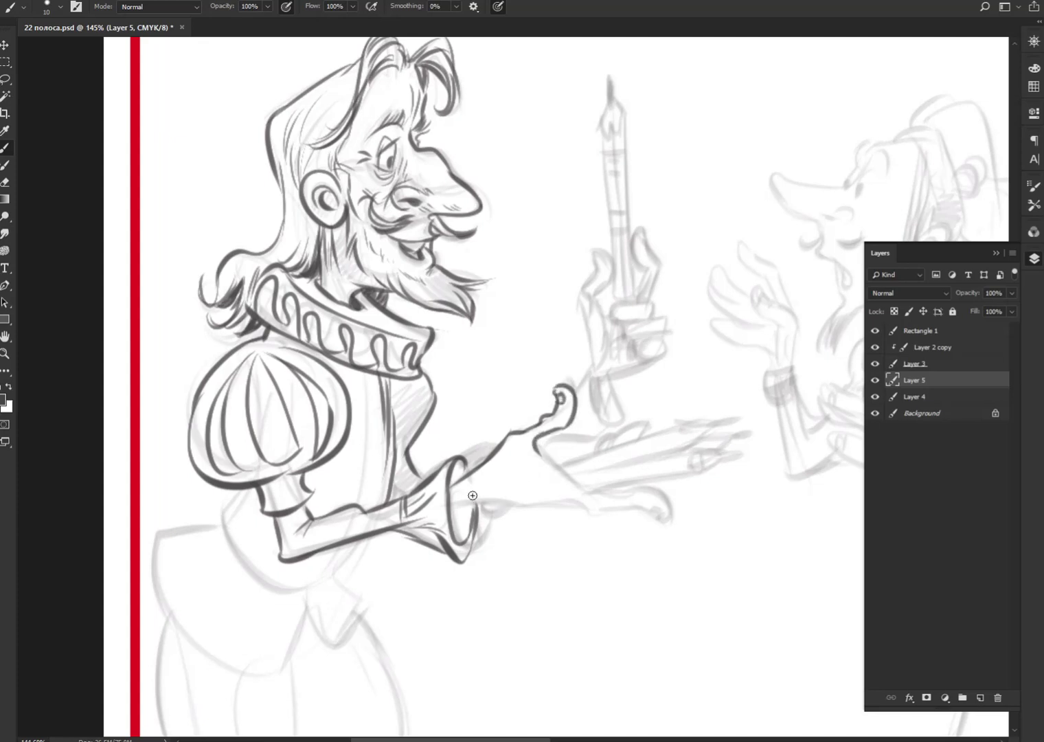
Step: Ink the lower arm out to the open palm and re-ink the sleeve cuff boldly
mouse_move(456, 510)
mouse_down()
mouse_move(529, 494)
mouse_move(549, 503)
mouse_up()
mouse_move(534, 449)
mouse_down()
mouse_move(583, 503)
mouse_move(647, 517)
mouse_move(653, 505)
mouse_move(580, 492)
mouse_up()
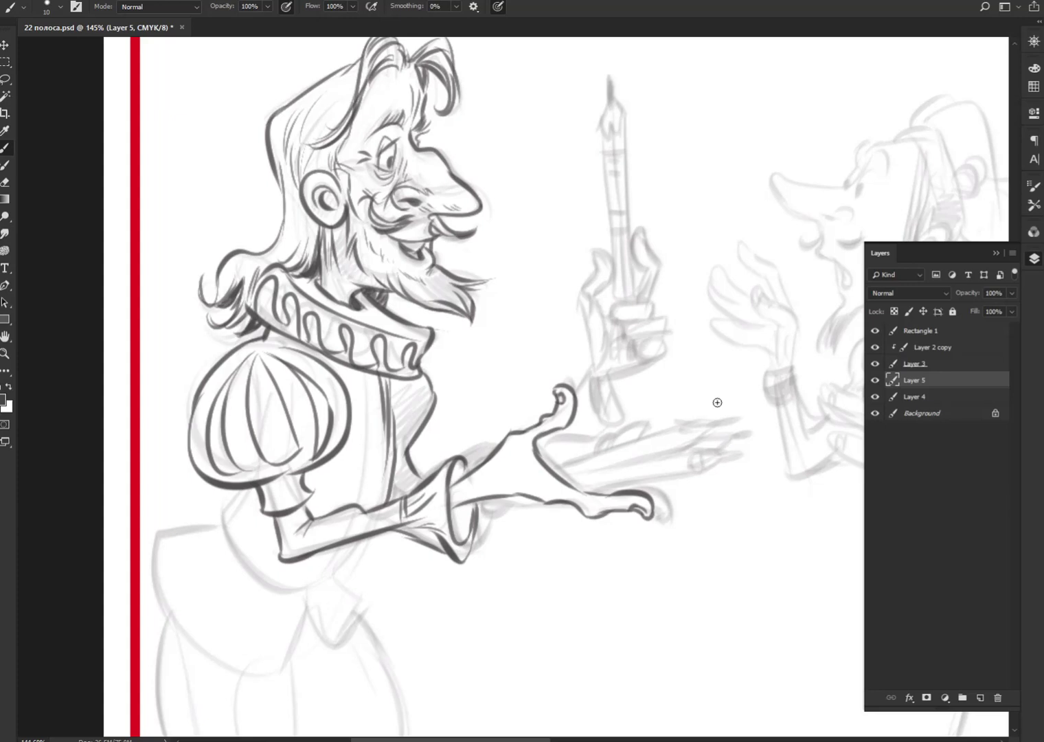
mouse_move(472, 508)
mouse_down()
mouse_move(474, 523)
mouse_move(468, 474)
mouse_up()
drag(402, 498, 396, 481)
Step: Ink the fist around the upright pencil, with its crescent shape and gripping thumb
drag(594, 370, 547, 459)
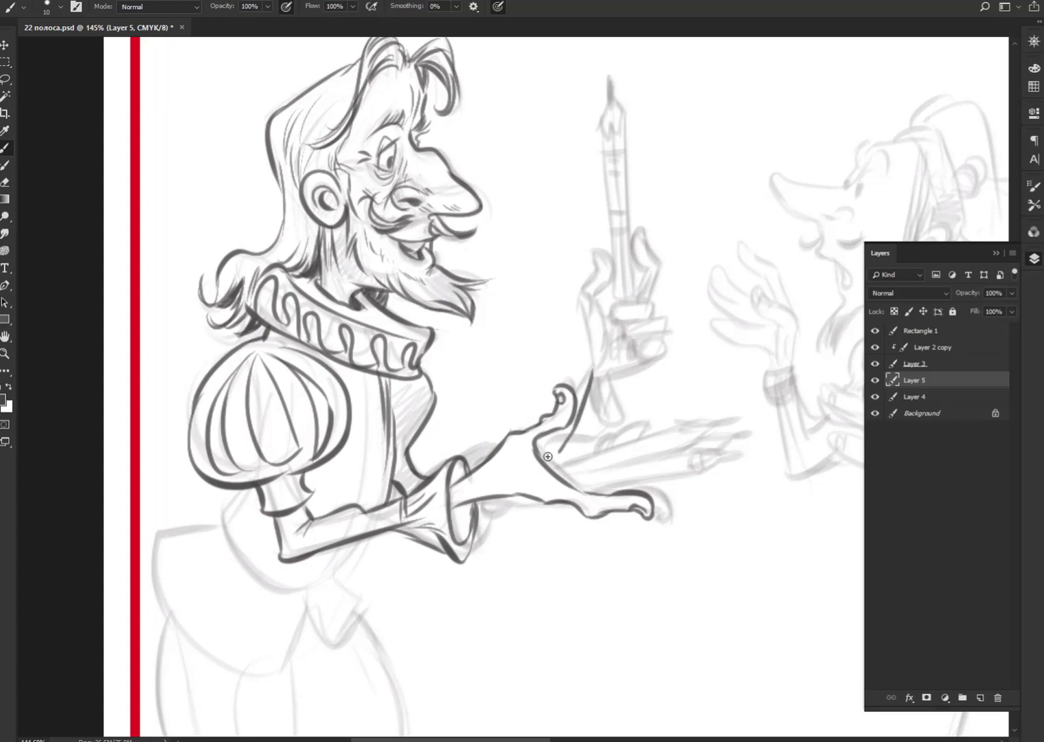
drag(592, 371, 663, 409)
mouse_move(600, 392)
mouse_down()
mouse_move(617, 376)
mouse_move(604, 377)
mouse_up()
mouse_move(663, 343)
mouse_down()
mouse_move(635, 347)
mouse_move(639, 360)
mouse_move(661, 356)
mouse_move(622, 347)
mouse_move(665, 342)
mouse_move(614, 330)
mouse_move(646, 273)
mouse_move(632, 255)
mouse_move(643, 230)
mouse_move(662, 271)
mouse_move(646, 294)
mouse_move(612, 301)
mouse_move(633, 252)
mouse_move(599, 245)
mouse_move(591, 262)
mouse_move(604, 254)
mouse_move(581, 309)
mouse_move(598, 304)
mouse_move(589, 340)
mouse_move(597, 368)
mouse_move(617, 330)
mouse_up()
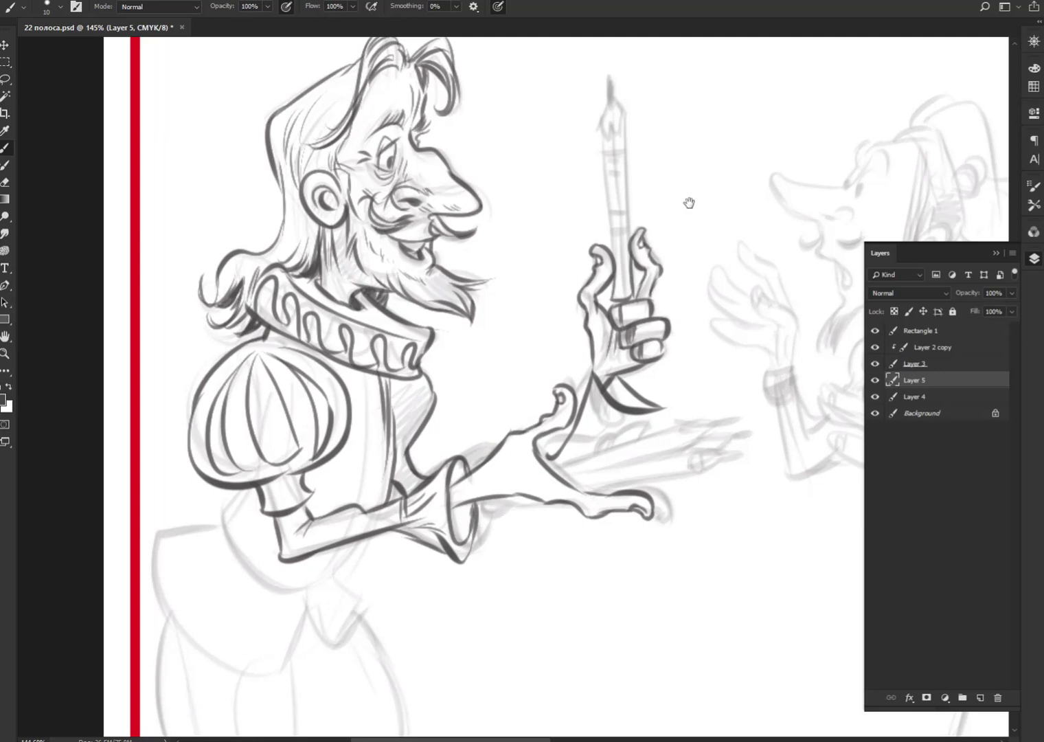
Step: Ink the upright pencil's edge, sharpened tip and shaft rings, and hatch the gripping fingers
drag(687, 201, 583, 307)
mouse_move(494, 242)
mouse_down()
mouse_move(506, 347)
mouse_move(518, 239)
mouse_move(507, 259)
mouse_move(502, 194)
mouse_move(507, 227)
mouse_up()
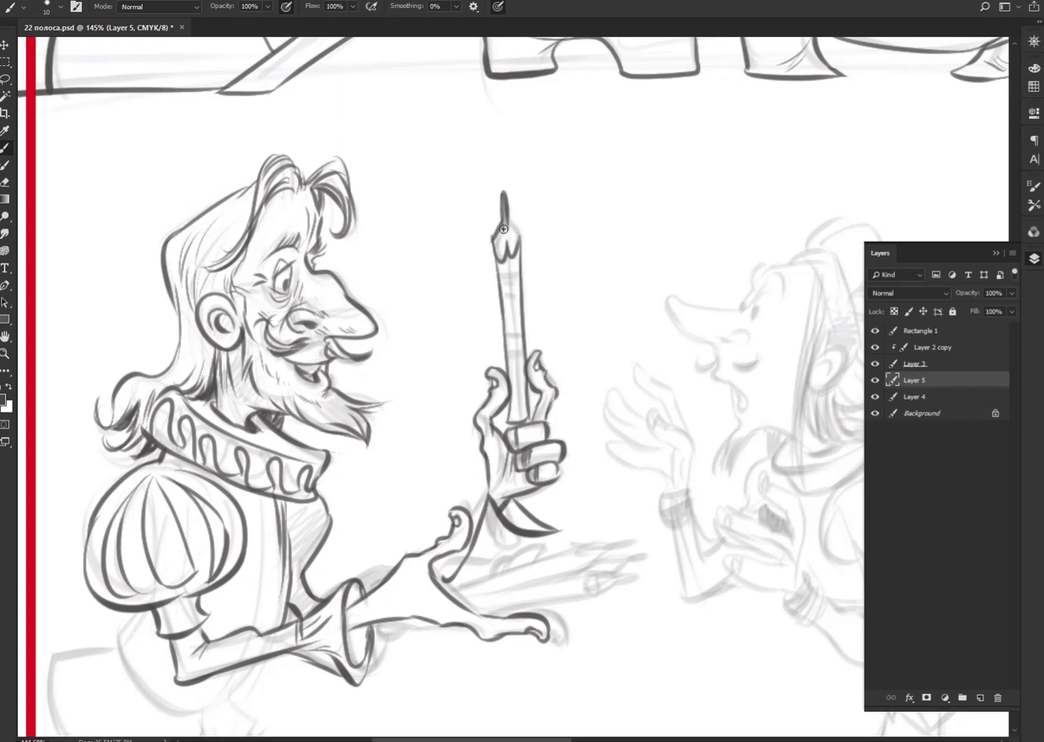
mouse_move(494, 273)
mouse_down()
mouse_move(525, 277)
mouse_move(507, 296)
mouse_move(524, 323)
mouse_move(512, 315)
mouse_move(517, 409)
mouse_up()
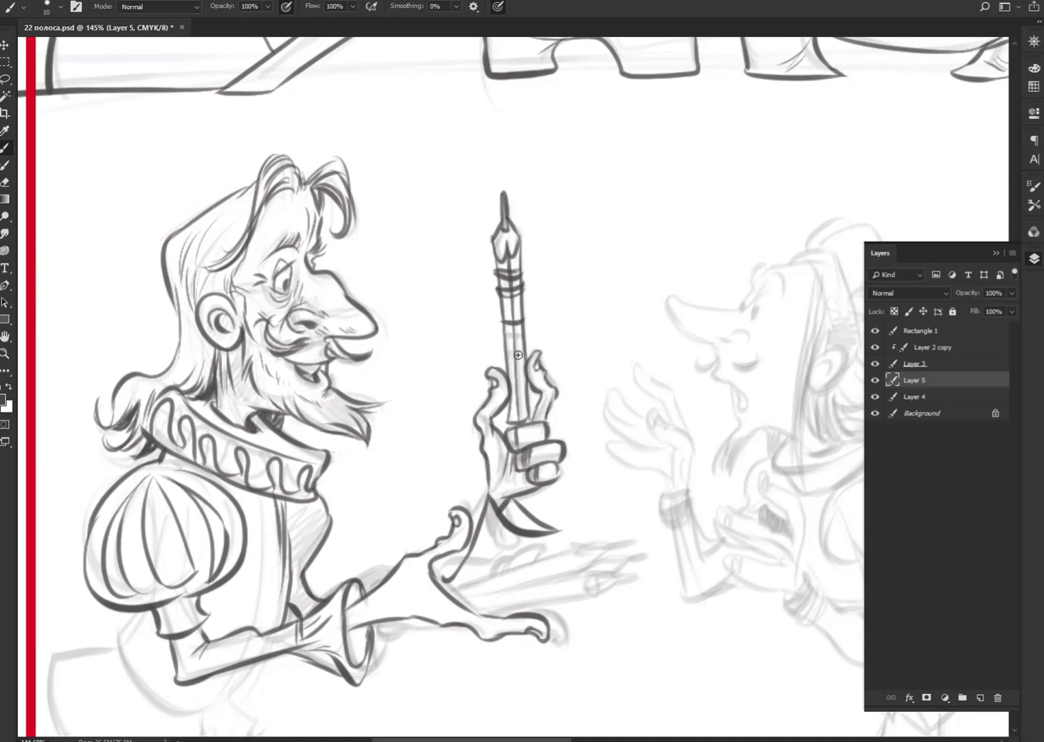
mouse_move(502, 358)
mouse_down()
mouse_move(527, 354)
mouse_move(536, 400)
mouse_up()
mouse_move(514, 429)
mouse_down()
mouse_move(507, 508)
mouse_move(527, 514)
mouse_up()
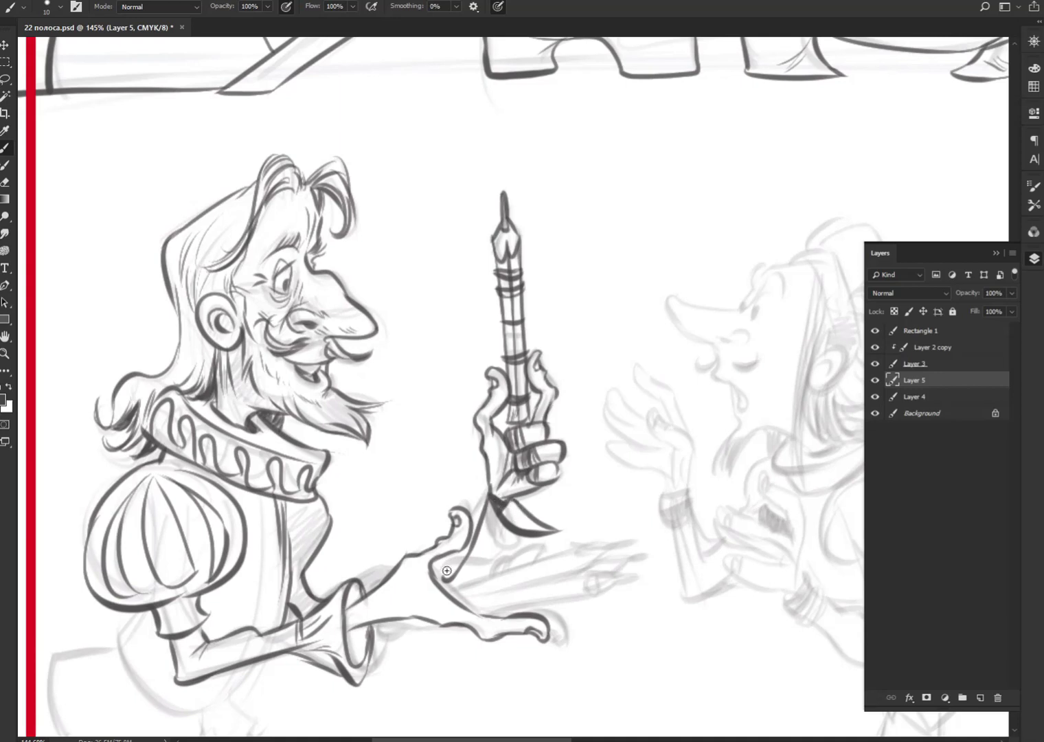
Step: Ink the knuckles, the outstretched finger, and the pencil bundle's tips and lower edge
scroll(531, 497, down, 2)
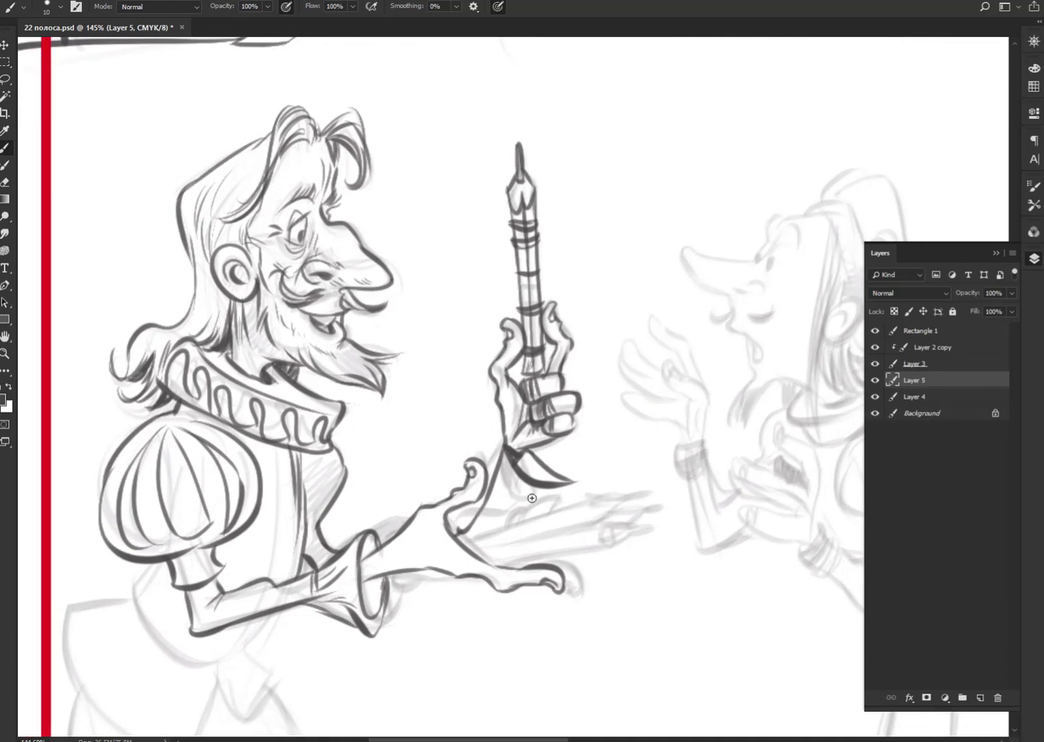
drag(507, 528, 550, 506)
mouse_move(467, 542)
mouse_down()
mouse_move(649, 497)
mouse_move(503, 536)
mouse_move(595, 523)
mouse_move(612, 502)
mouse_move(562, 537)
mouse_move(481, 555)
mouse_move(485, 532)
mouse_up()
mouse_move(611, 521)
mouse_down()
mouse_move(582, 546)
mouse_move(587, 537)
mouse_move(486, 561)
mouse_move(581, 550)
mouse_up()
mouse_move(496, 563)
mouse_down()
mouse_move(635, 530)
mouse_move(620, 533)
mouse_up()
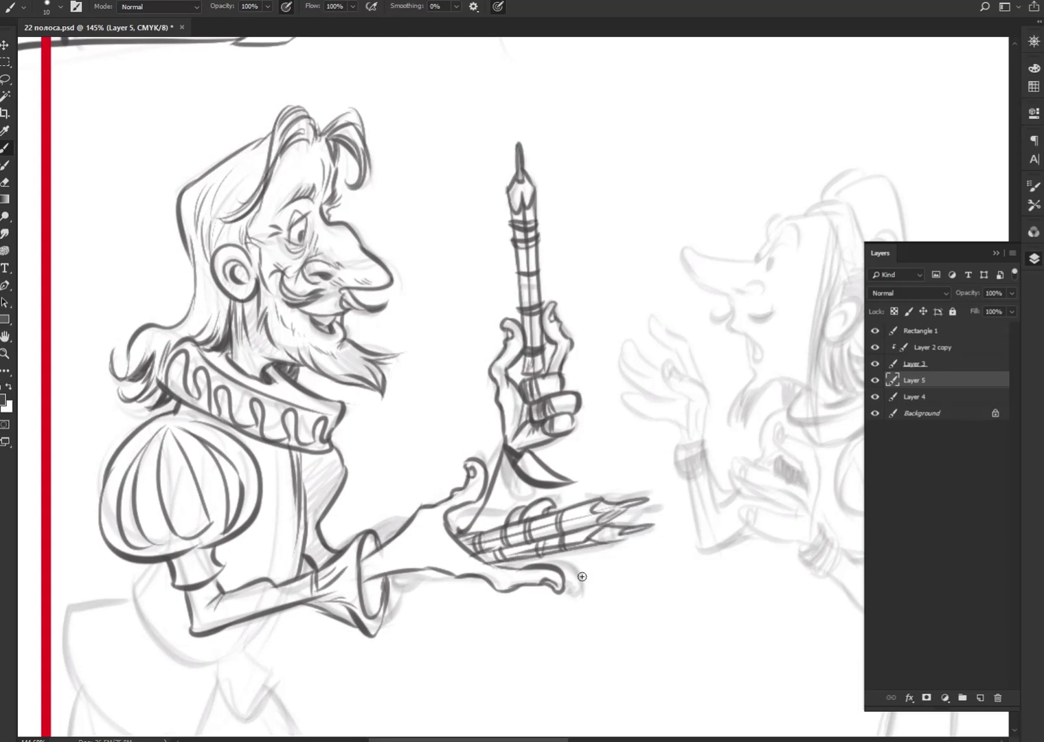
drag(531, 567, 588, 563)
mouse_move(587, 559)
mouse_down()
mouse_move(649, 550)
mouse_move(599, 561)
mouse_up()
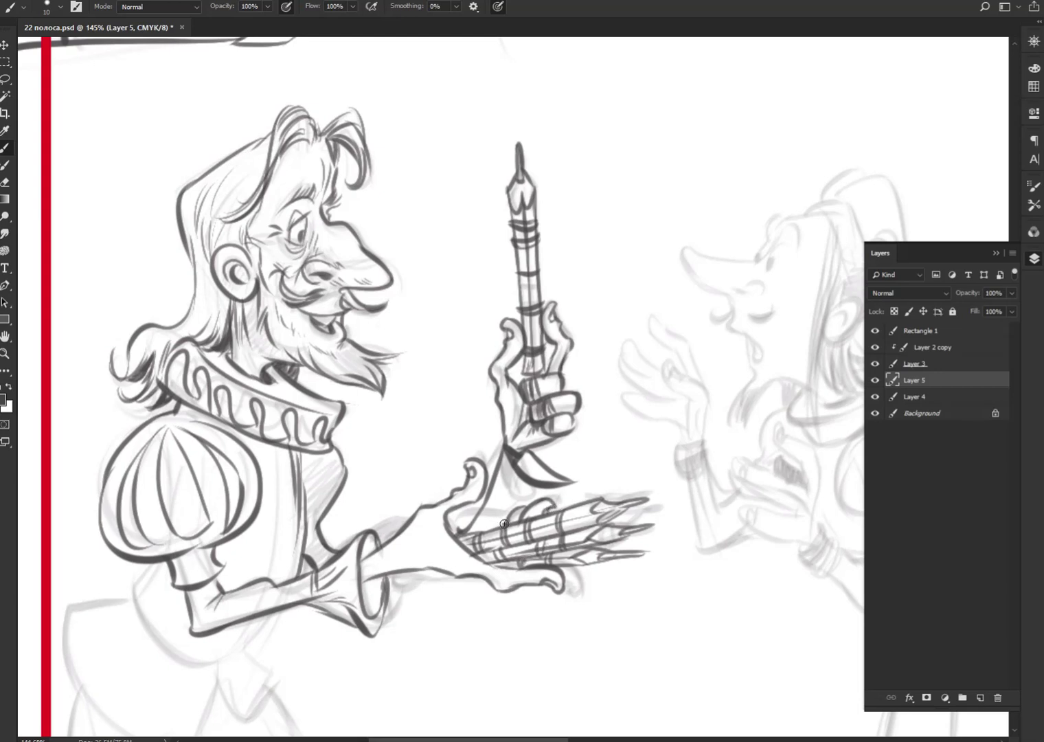
Step: Add palm creases and wrist and cuff curves, shade under the arm, and stripe the doublet front
drag(505, 523, 498, 529)
drag(432, 527, 439, 539)
mouse_move(404, 581)
mouse_down()
mouse_move(443, 574)
mouse_move(399, 574)
mouse_up()
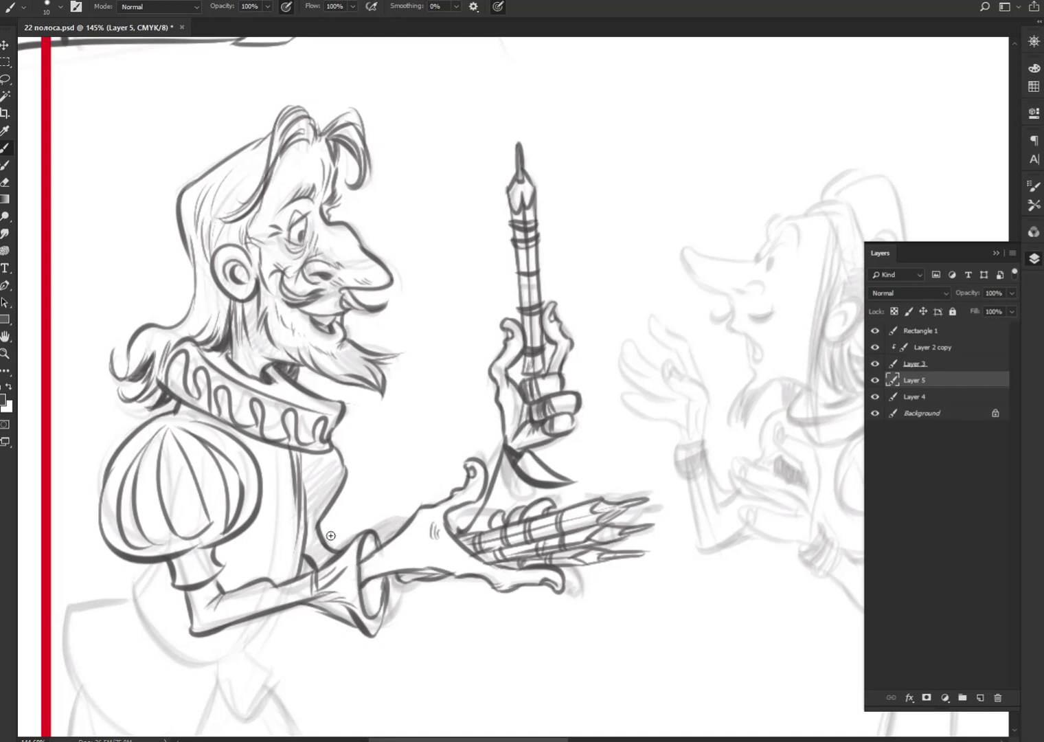
drag(573, 486, 554, 507)
mouse_move(386, 615)
mouse_down()
mouse_move(415, 625)
mouse_move(479, 574)
mouse_move(389, 587)
mouse_move(403, 621)
mouse_up()
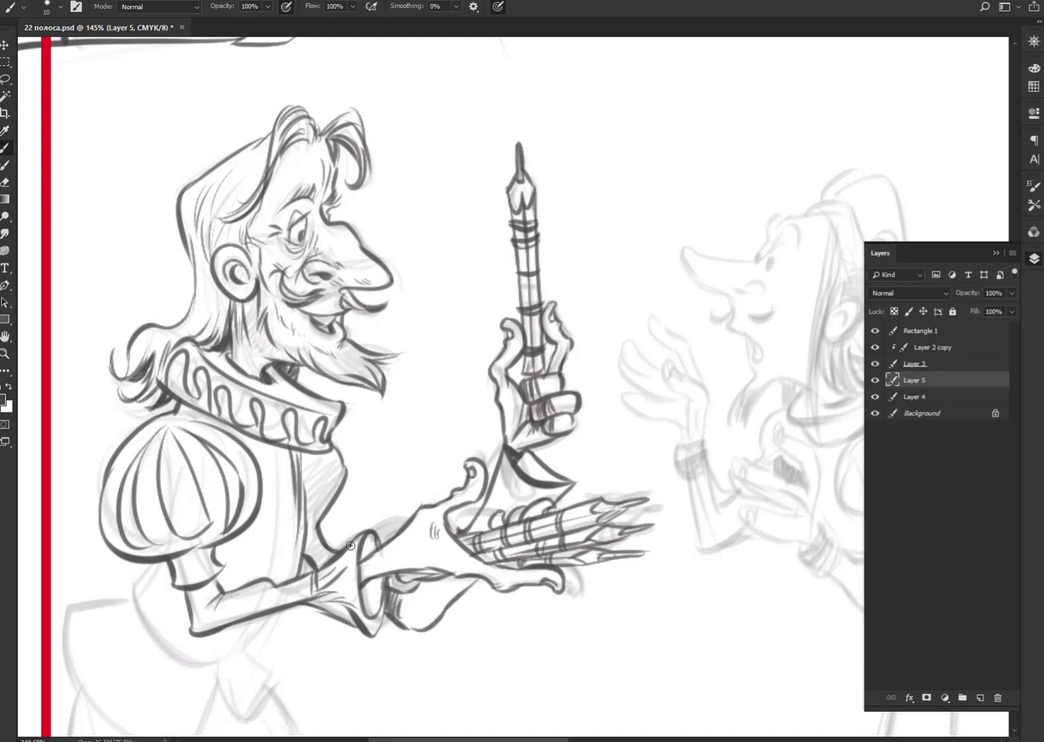
drag(315, 559, 320, 550)
drag(328, 457, 314, 522)
mouse_move(307, 450)
mouse_down()
mouse_move(302, 528)
mouse_move(306, 481)
mouse_move(336, 422)
mouse_move(342, 480)
mouse_up()
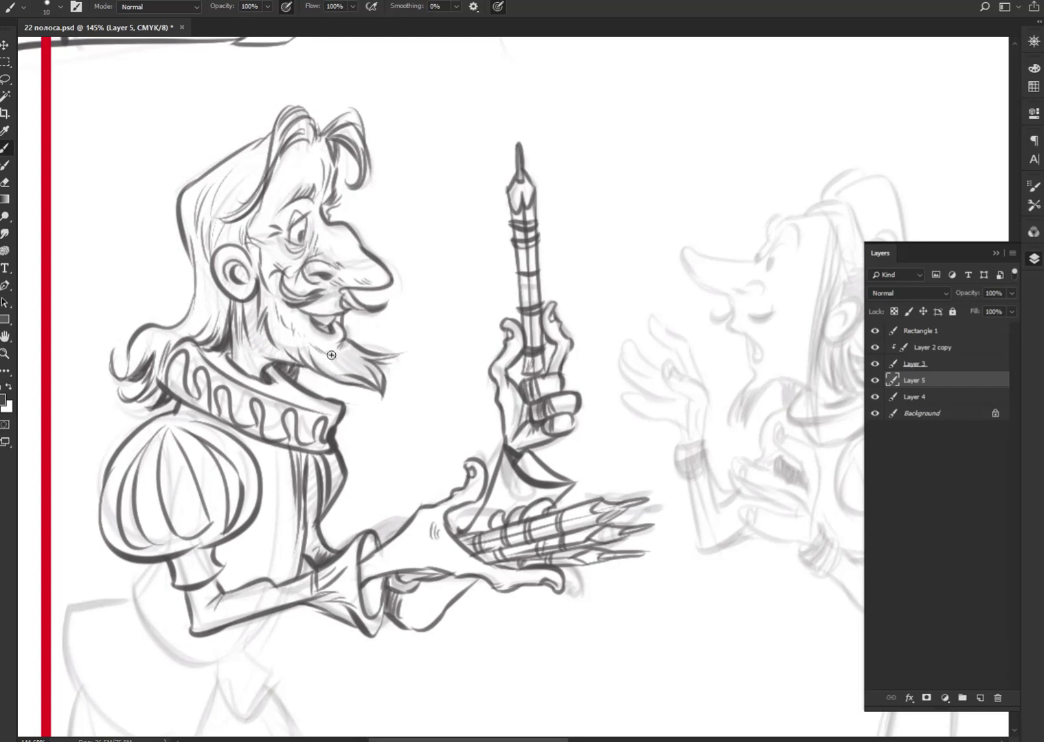
drag(430, 532, 524, 433)
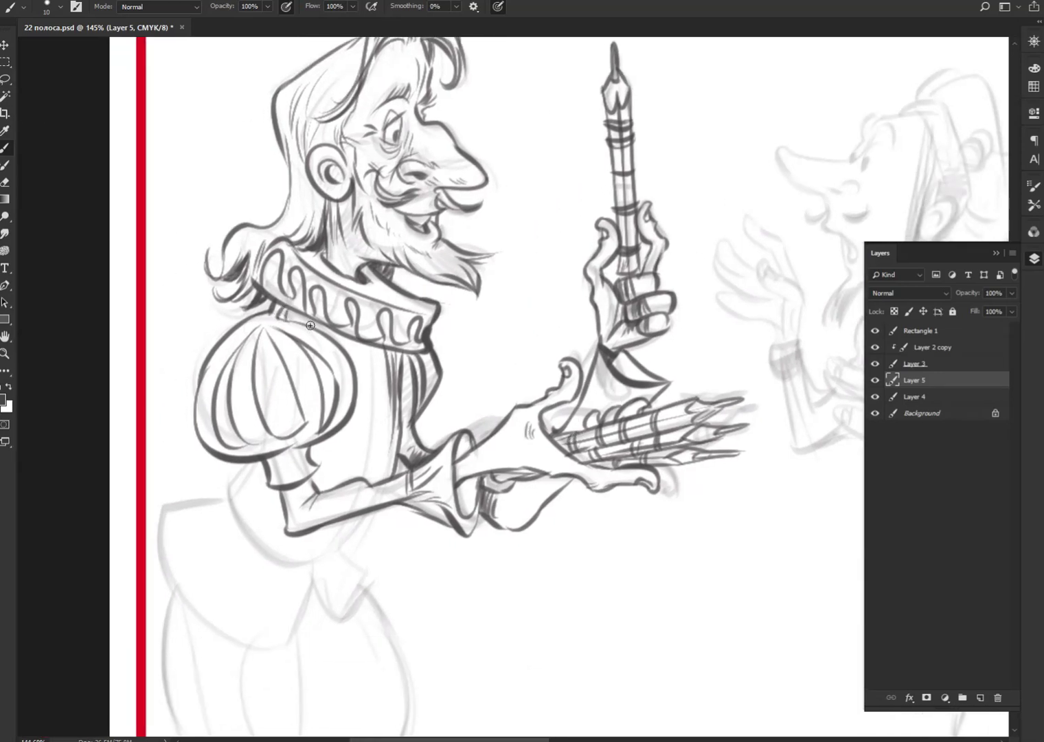
Step: Ink the doublet's front line, lower contour, lower front edge and right contour
drag(383, 349, 379, 455)
mouse_move(370, 532)
mouse_down()
mouse_move(244, 531)
mouse_move(248, 466)
mouse_up()
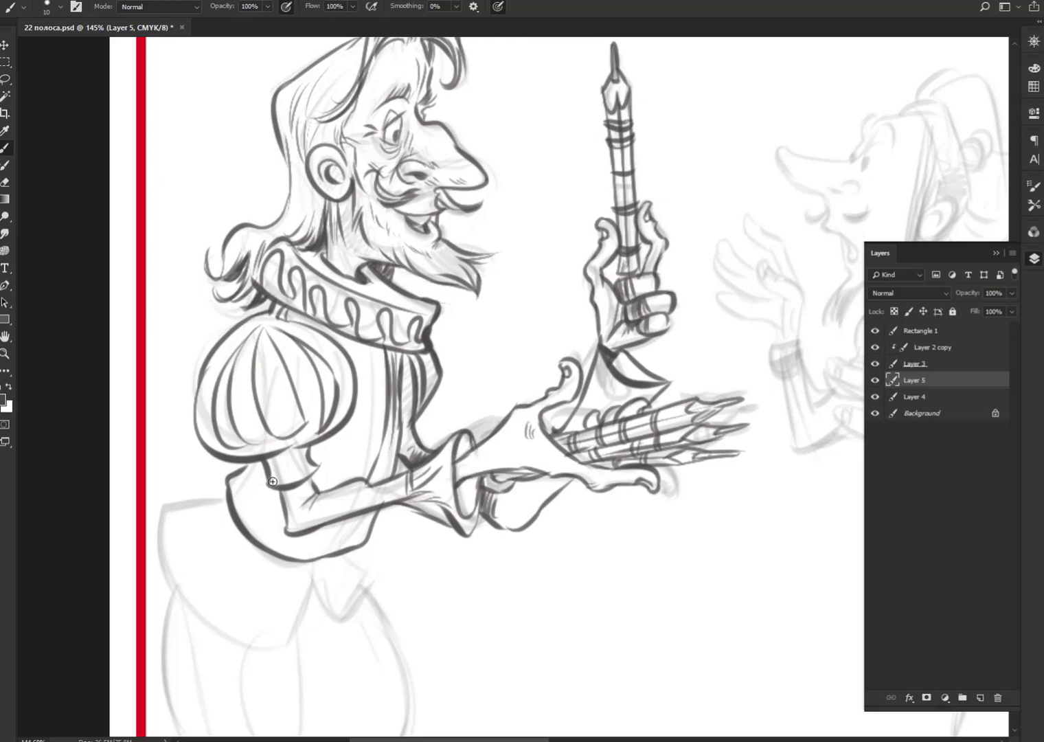
drag(348, 518, 316, 561)
drag(431, 353, 427, 402)
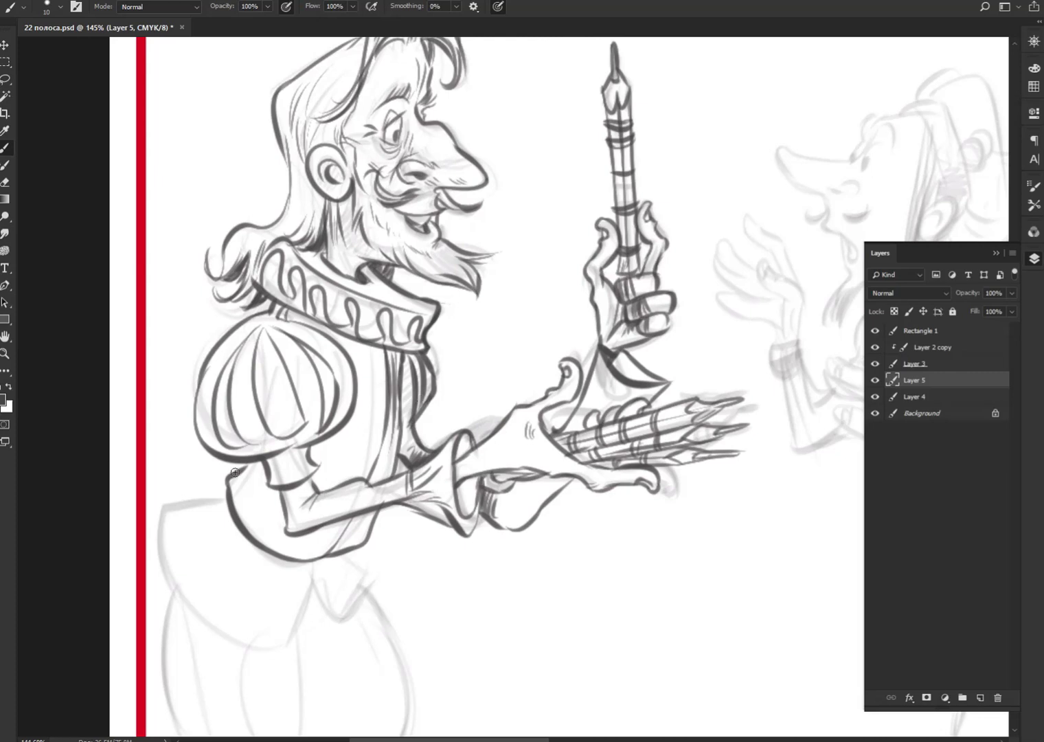
Step: Hatch the sleeve cuff and outline the skirt below the waist
drag(242, 493, 265, 499)
drag(243, 504, 269, 509)
drag(380, 499, 448, 429)
mouse_move(297, 433)
mouse_down()
mouse_move(228, 474)
mouse_move(287, 565)
mouse_move(318, 588)
mouse_move(373, 578)
mouse_move(380, 510)
mouse_move(421, 571)
mouse_move(465, 514)
mouse_move(412, 489)
mouse_up()
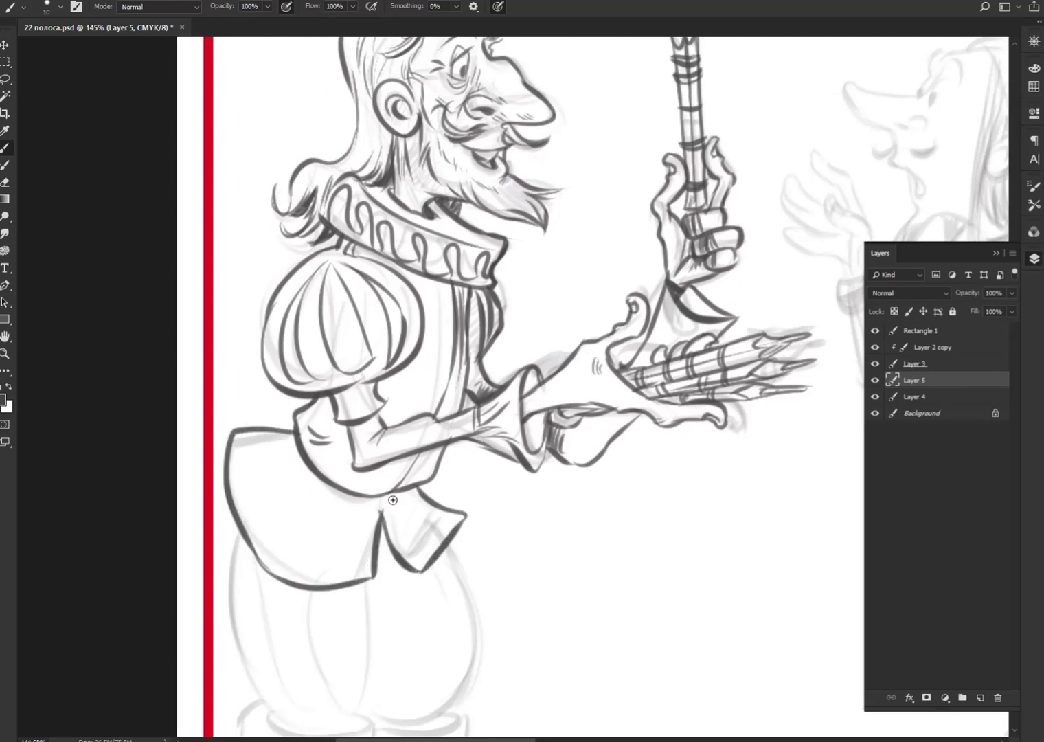
Step: Add a skirt fold mark and ink both sides of the trousers plus the left cuff
mouse_move(309, 470)
mouse_down()
mouse_move(298, 487)
mouse_move(317, 507)
mouse_up()
drag(435, 474, 462, 356)
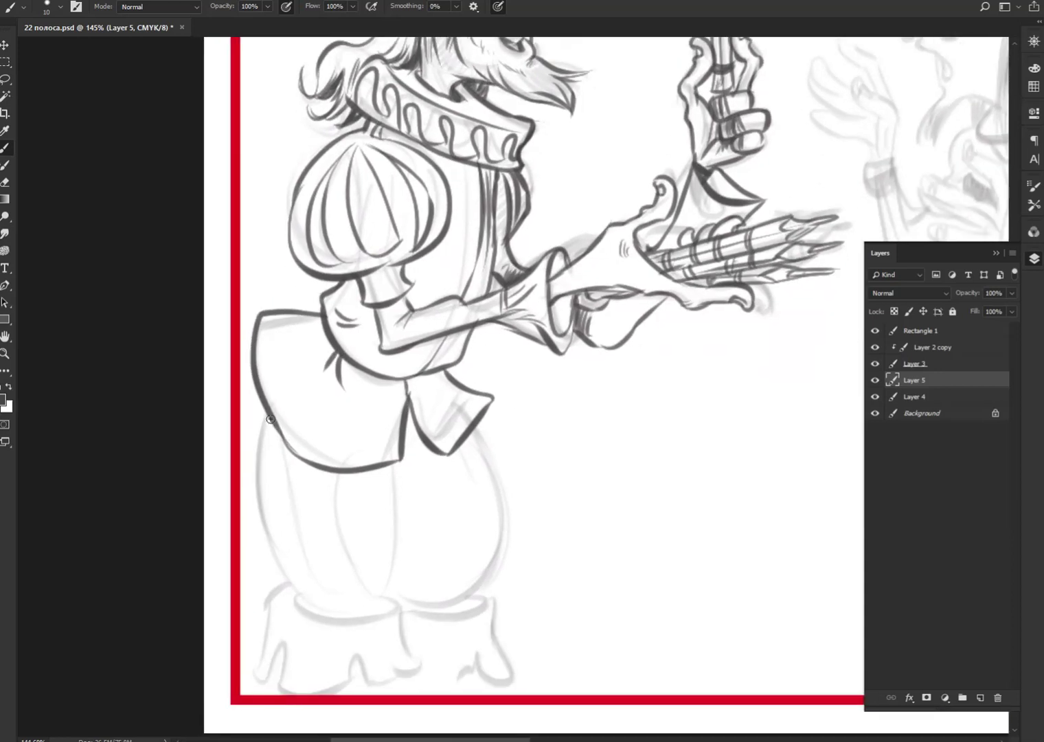
mouse_move(270, 419)
mouse_down()
mouse_move(259, 540)
mouse_move(345, 622)
mouse_up()
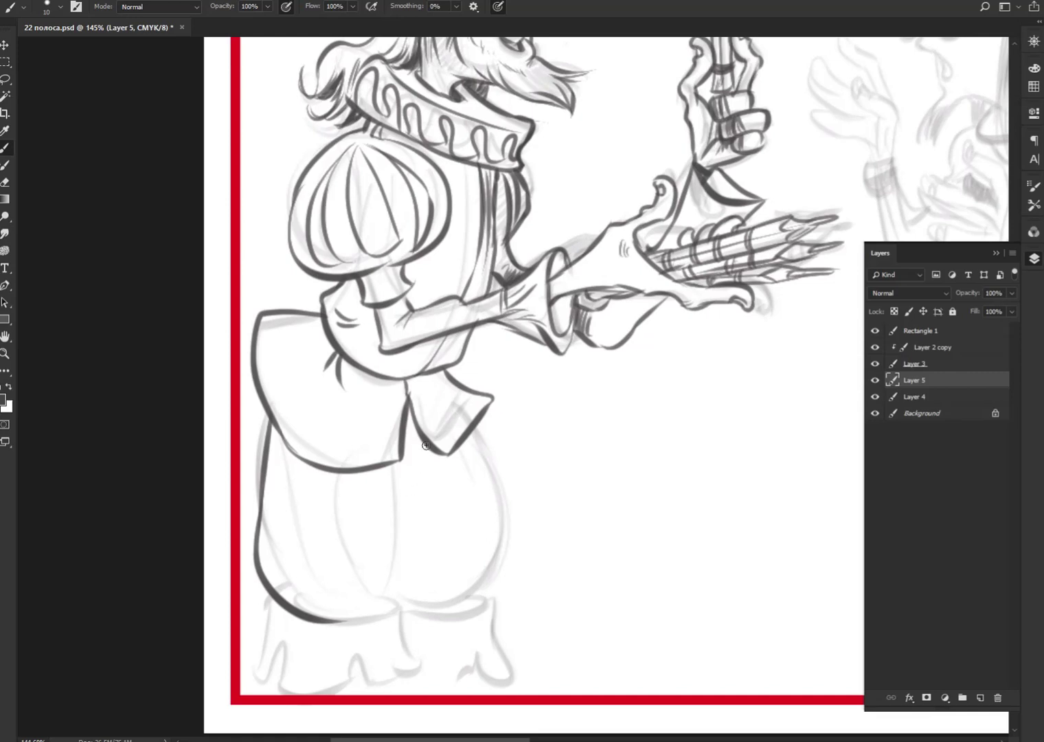
mouse_move(426, 445)
mouse_down()
mouse_move(396, 479)
mouse_move(405, 524)
mouse_move(382, 610)
mouse_move(331, 622)
mouse_up()
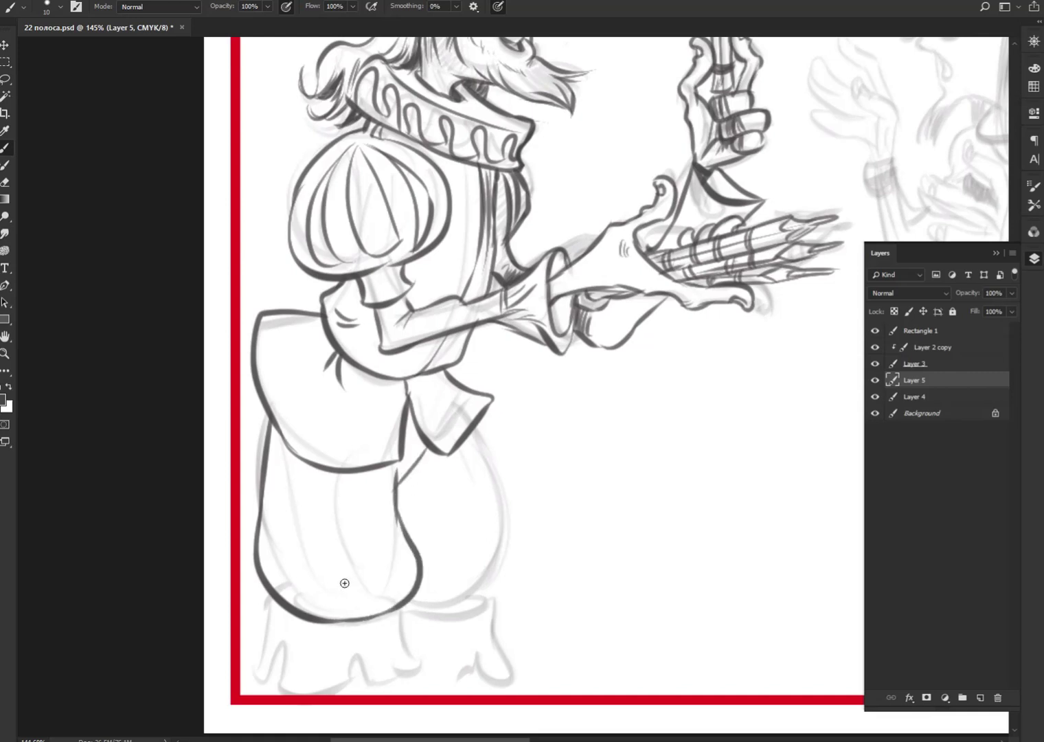
mouse_move(264, 595)
mouse_down()
mouse_move(250, 663)
mouse_move(266, 676)
mouse_move(283, 647)
mouse_move(301, 695)
mouse_move(420, 664)
mouse_move(402, 631)
mouse_move(422, 659)
mouse_move(404, 627)
mouse_move(415, 621)
mouse_up()
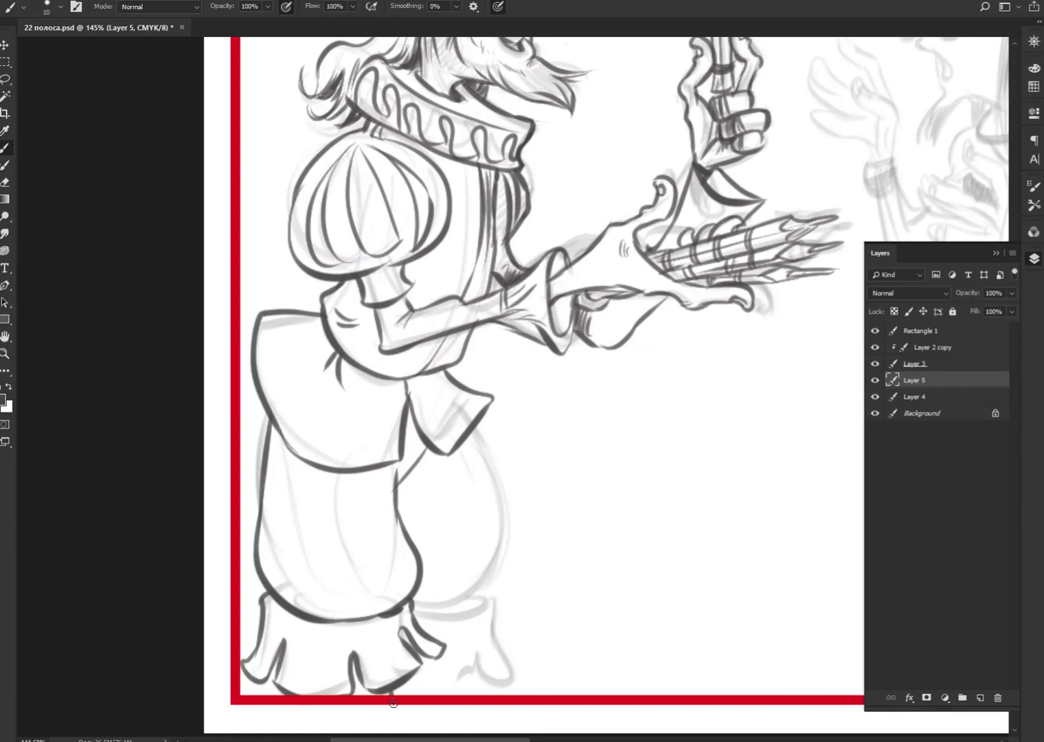
Step: Outline both shoes, the right boot with its top, inner line and crease, and the right leg edge
mouse_move(393, 704)
mouse_down()
mouse_move(296, 707)
mouse_move(352, 694)
mouse_up()
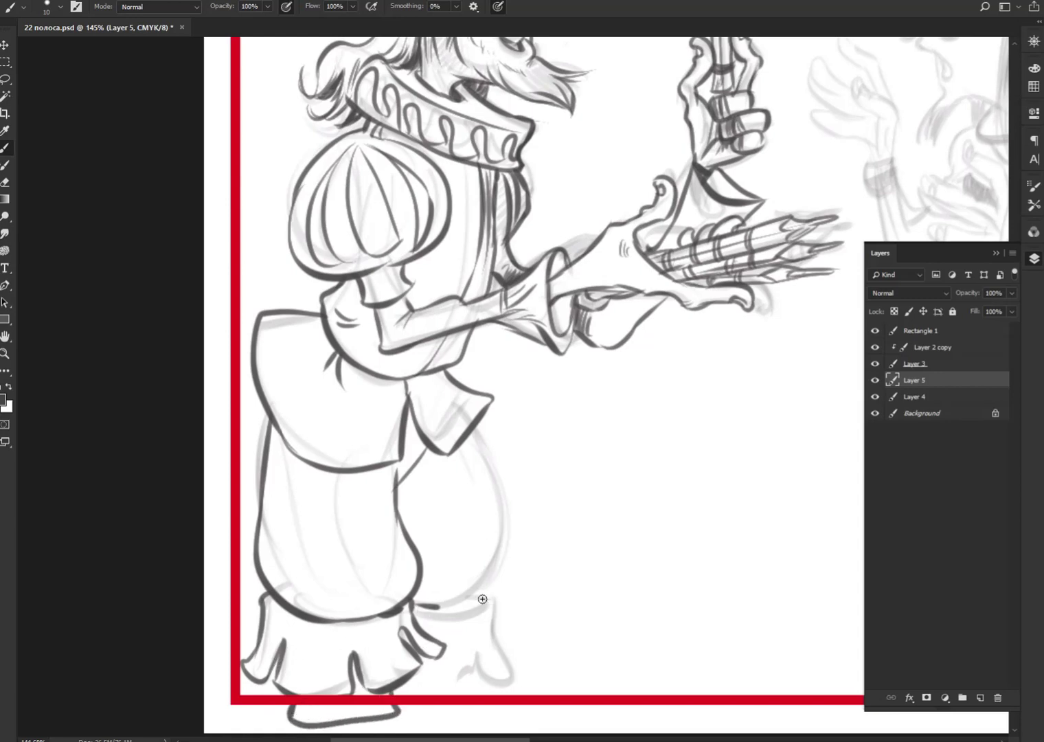
mouse_move(485, 597)
mouse_down()
mouse_move(436, 609)
mouse_move(509, 552)
mouse_up()
mouse_move(475, 436)
mouse_down()
mouse_move(489, 521)
mouse_move(507, 547)
mouse_up()
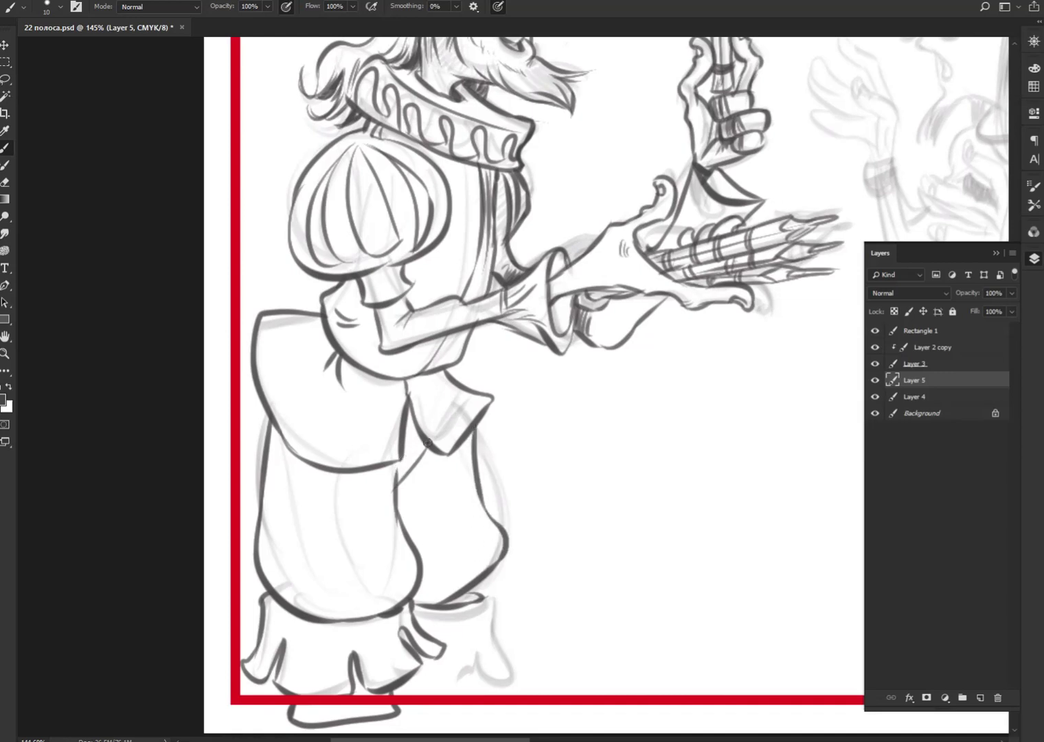
mouse_move(480, 593)
mouse_down()
mouse_move(517, 643)
mouse_move(500, 680)
mouse_up()
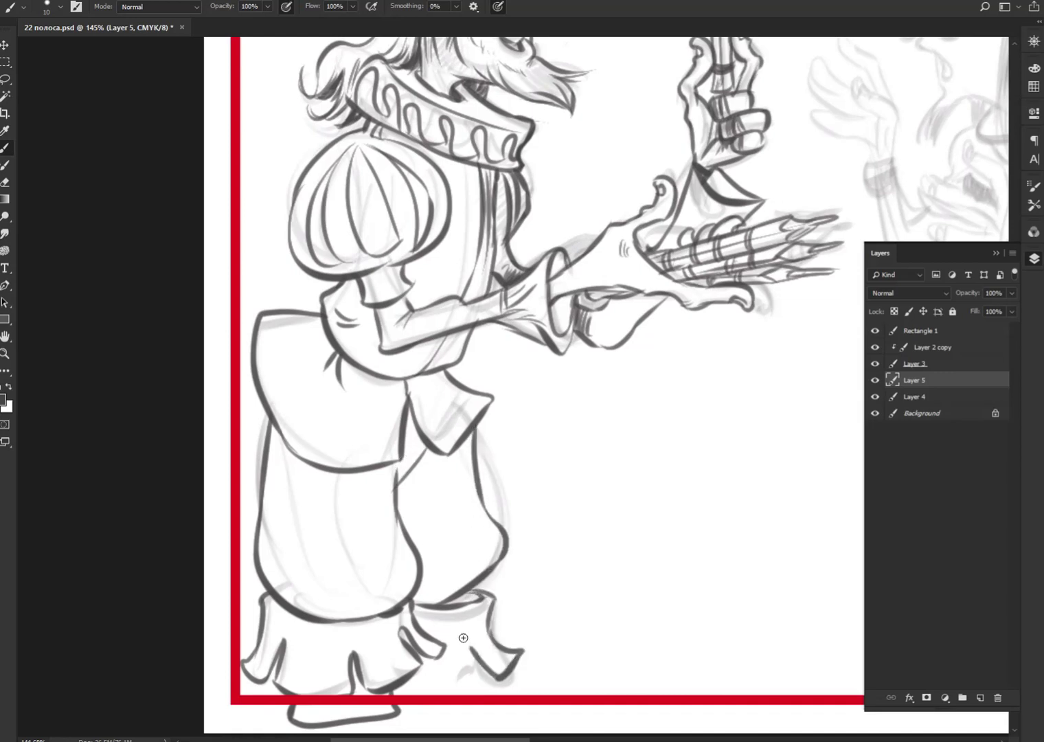
mouse_move(463, 636)
mouse_down()
mouse_move(480, 677)
mouse_move(405, 685)
mouse_up()
mouse_move(485, 676)
mouse_down()
mouse_move(497, 711)
mouse_move(410, 714)
mouse_up()
mouse_move(406, 630)
mouse_down()
mouse_move(405, 644)
mouse_move(396, 612)
mouse_move(473, 593)
mouse_up()
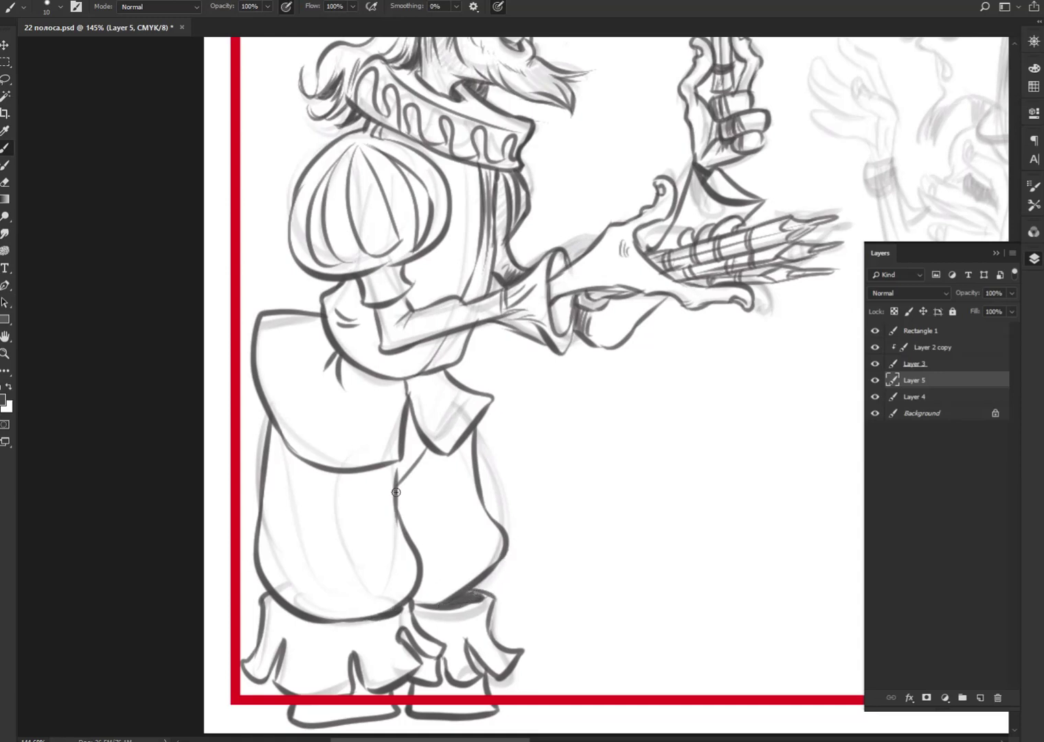
Step: Ink vertical fold lines on both trouser legs and short folds below the waist
mouse_move(293, 458)
mouse_down()
mouse_move(272, 540)
mouse_move(275, 592)
mouse_move(321, 490)
mouse_move(321, 544)
mouse_up()
mouse_move(358, 473)
mouse_down()
mouse_move(354, 617)
mouse_move(399, 572)
mouse_move(387, 490)
mouse_move(386, 524)
mouse_up()
drag(414, 424, 405, 533)
mouse_move(423, 448)
mouse_down()
mouse_move(442, 585)
mouse_move(459, 459)
mouse_up()
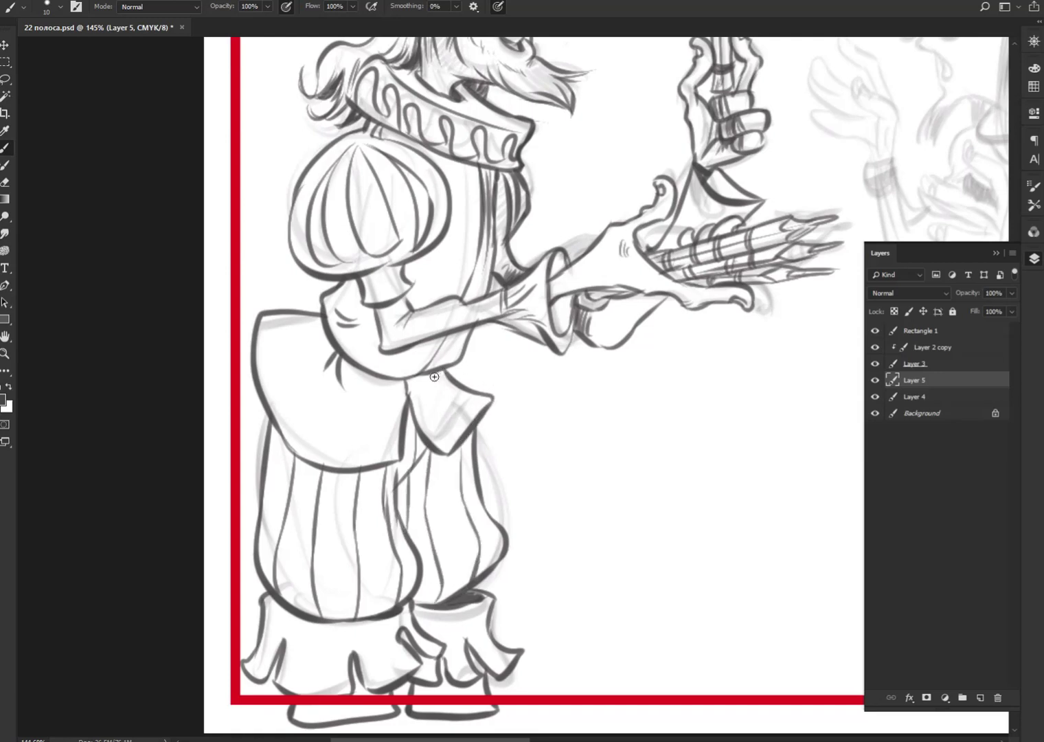
mouse_move(443, 380)
mouse_down()
mouse_move(451, 390)
mouse_move(435, 396)
mouse_up()
Step: Ink the underside of the arm and the sleeve edge
scroll(624, 369, up, 3)
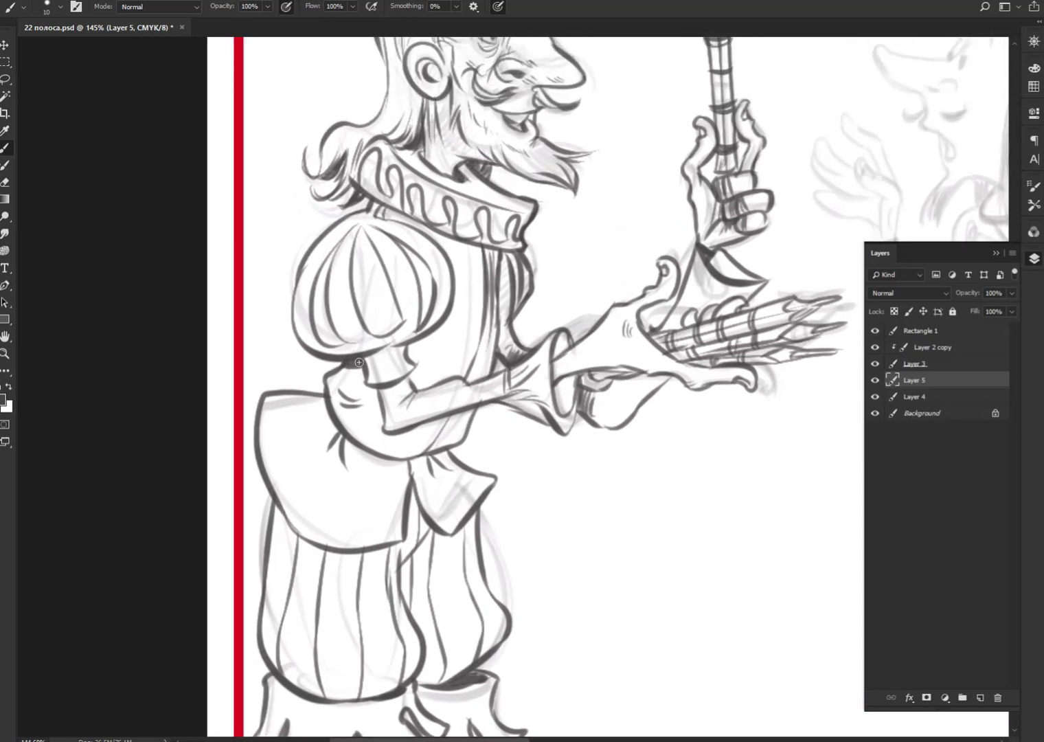
drag(358, 362, 461, 440)
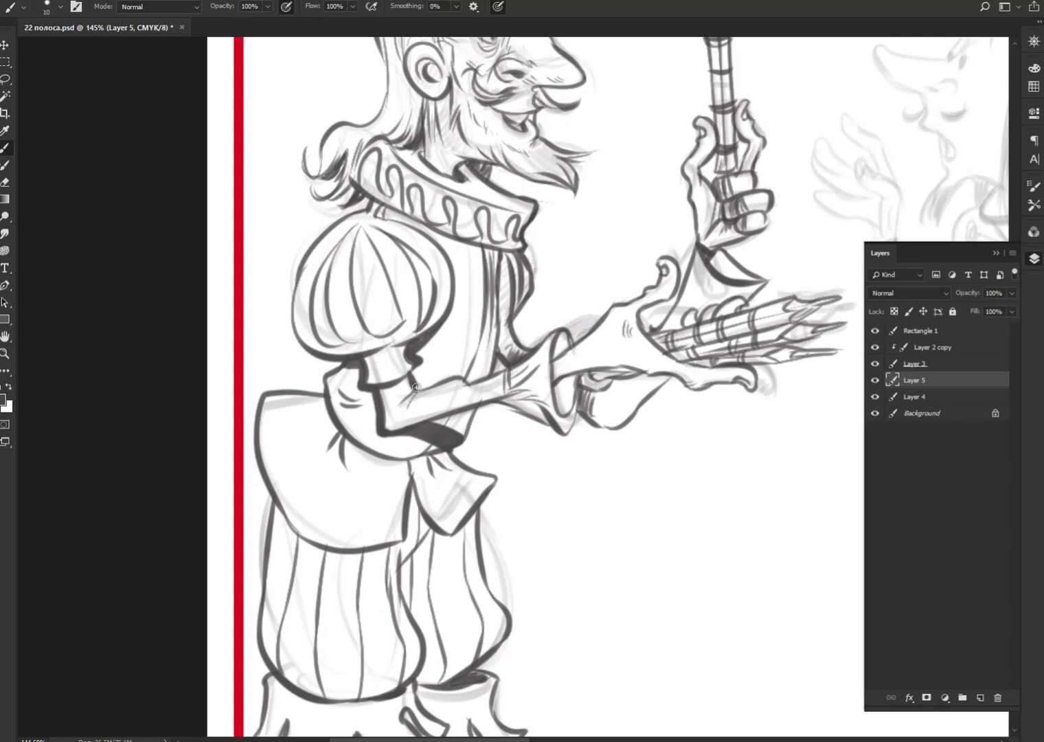
drag(415, 382, 421, 391)
Step: Shade dark strokes below the collar and darken the line above the palm
mouse_move(501, 259)
mouse_down()
mouse_move(523, 257)
mouse_move(500, 308)
mouse_up()
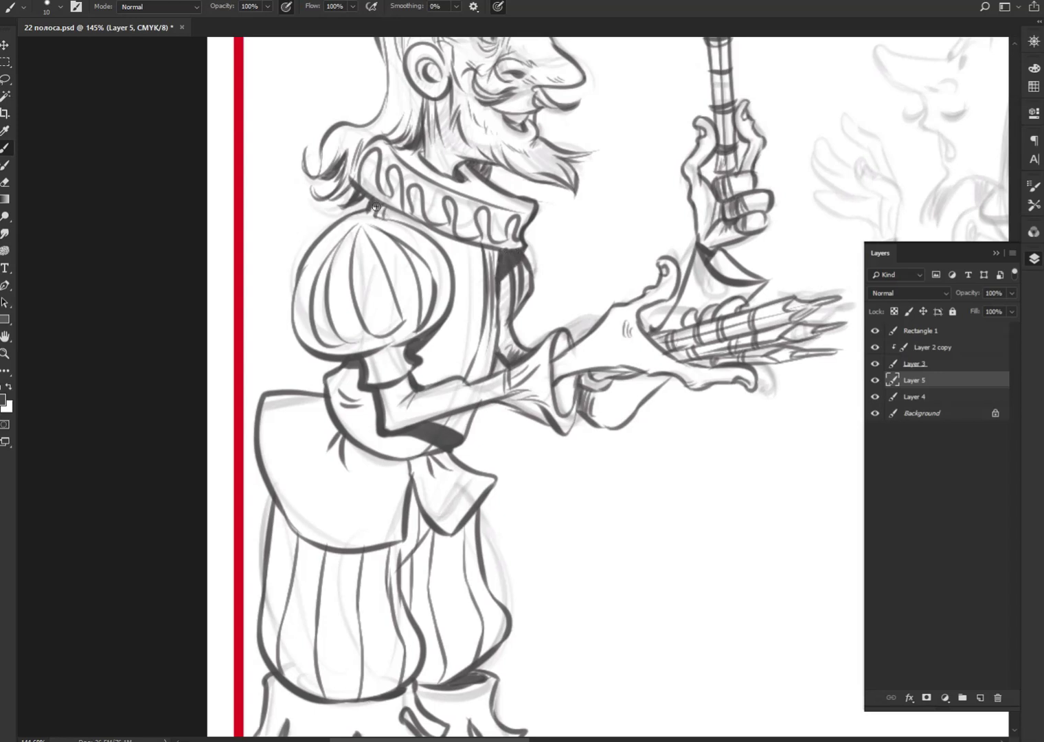
drag(376, 207, 325, 232)
drag(474, 251, 490, 265)
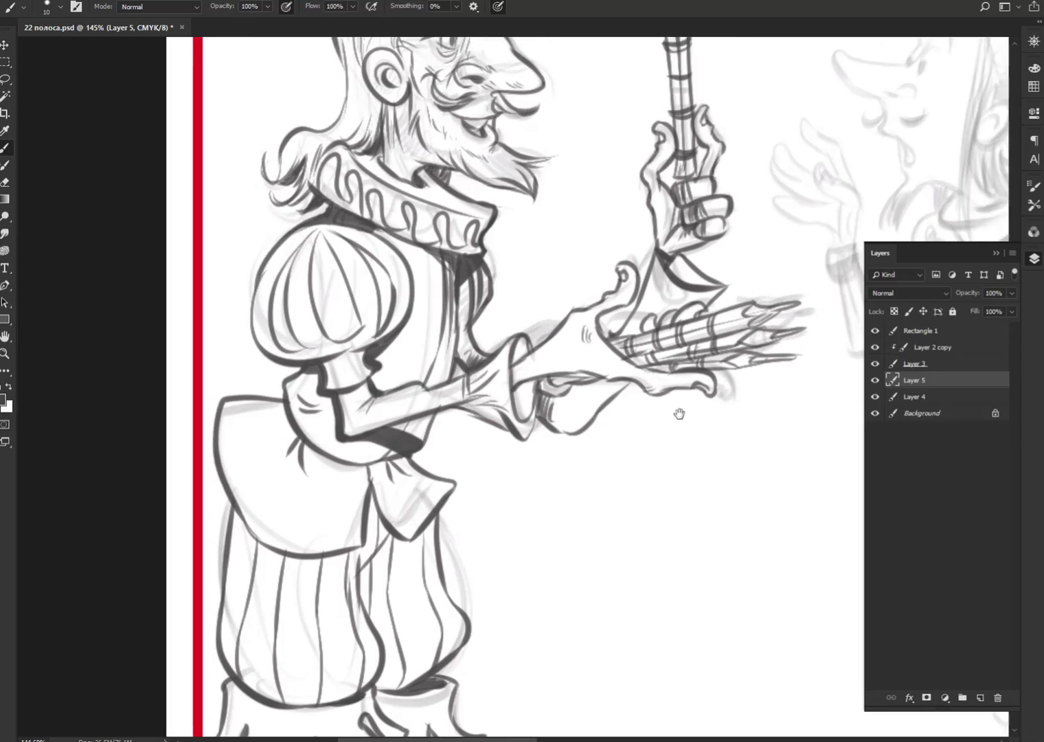
drag(677, 415, 571, 401)
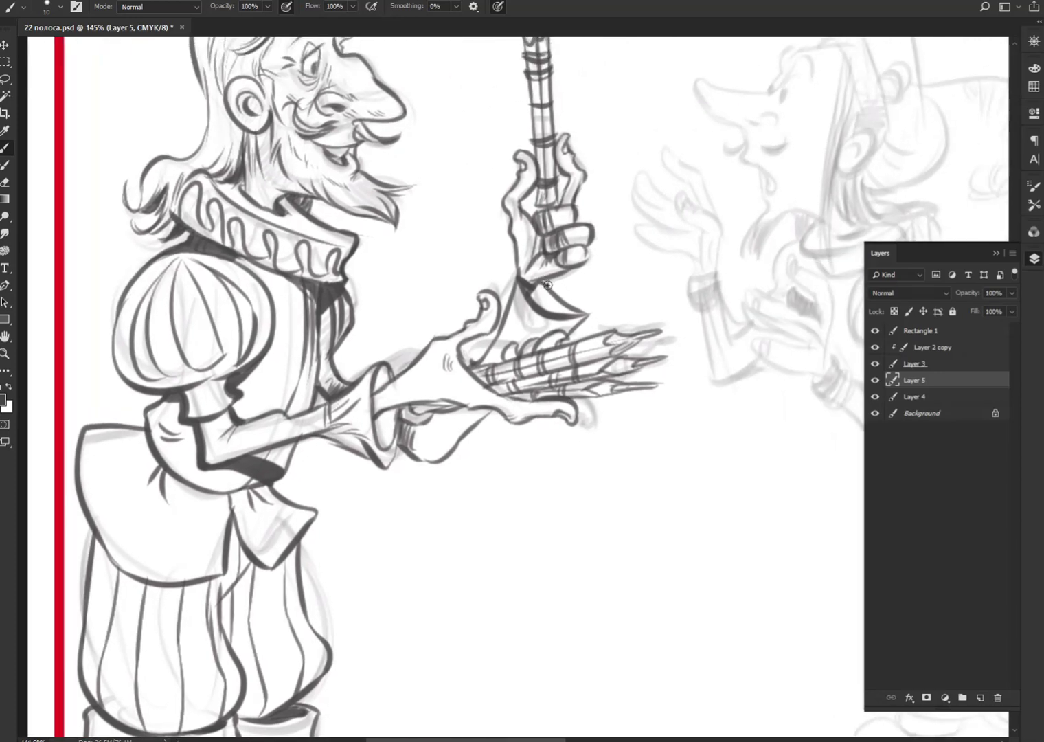
drag(517, 295, 522, 314)
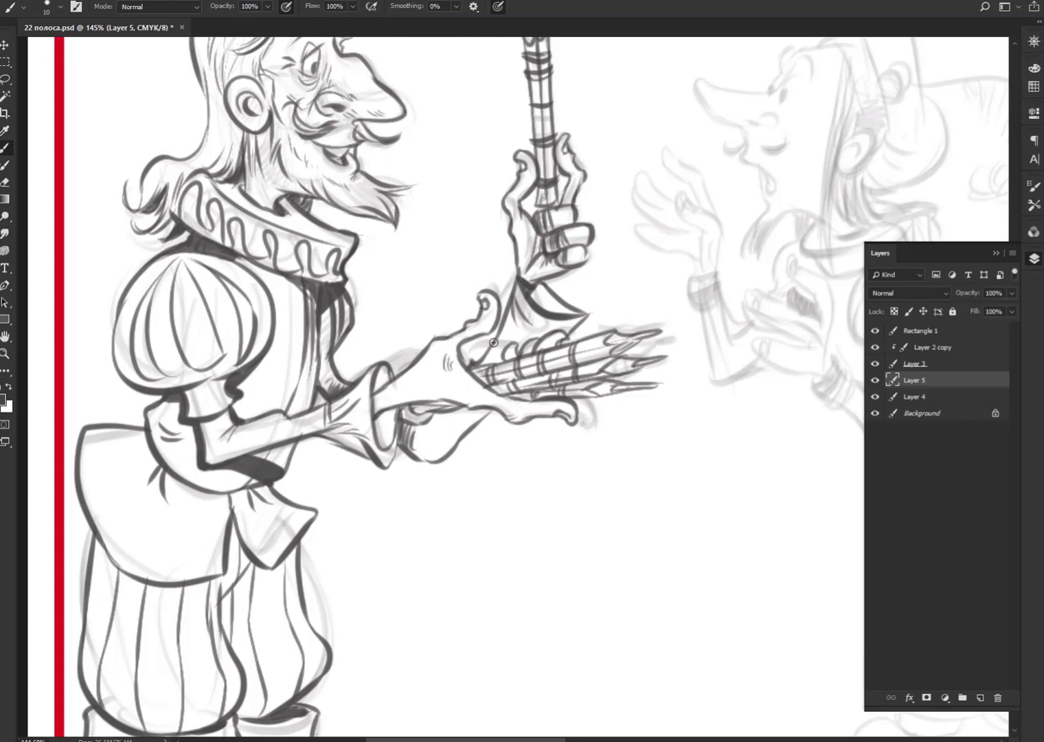
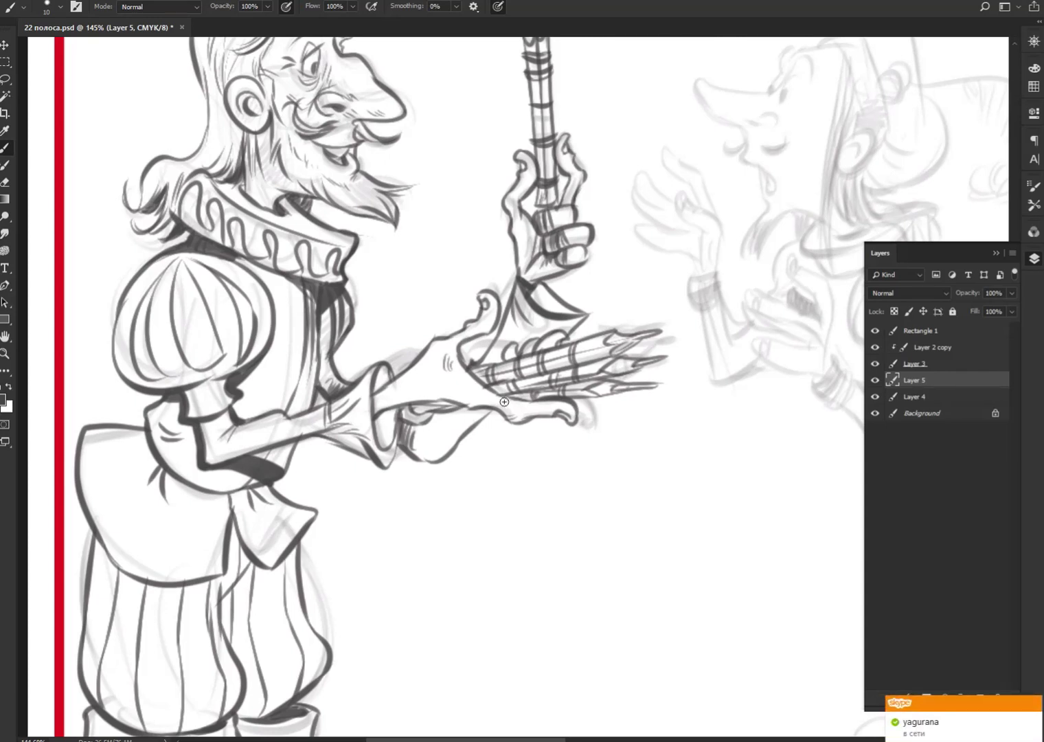
Step: Zoom in on the raised hand and brush and pick the Lasso tool
scroll(505, 402, up, 1)
scroll(615, 526, up, 4)
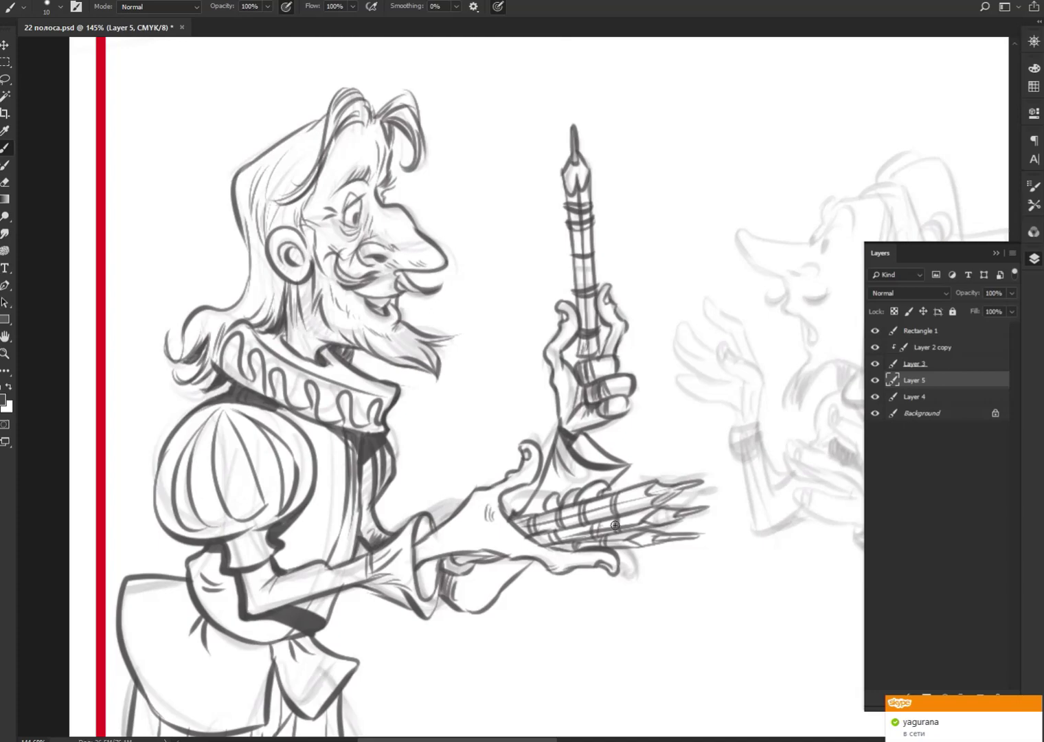
scroll(615, 526, down, 10)
scroll(615, 525, up, 3)
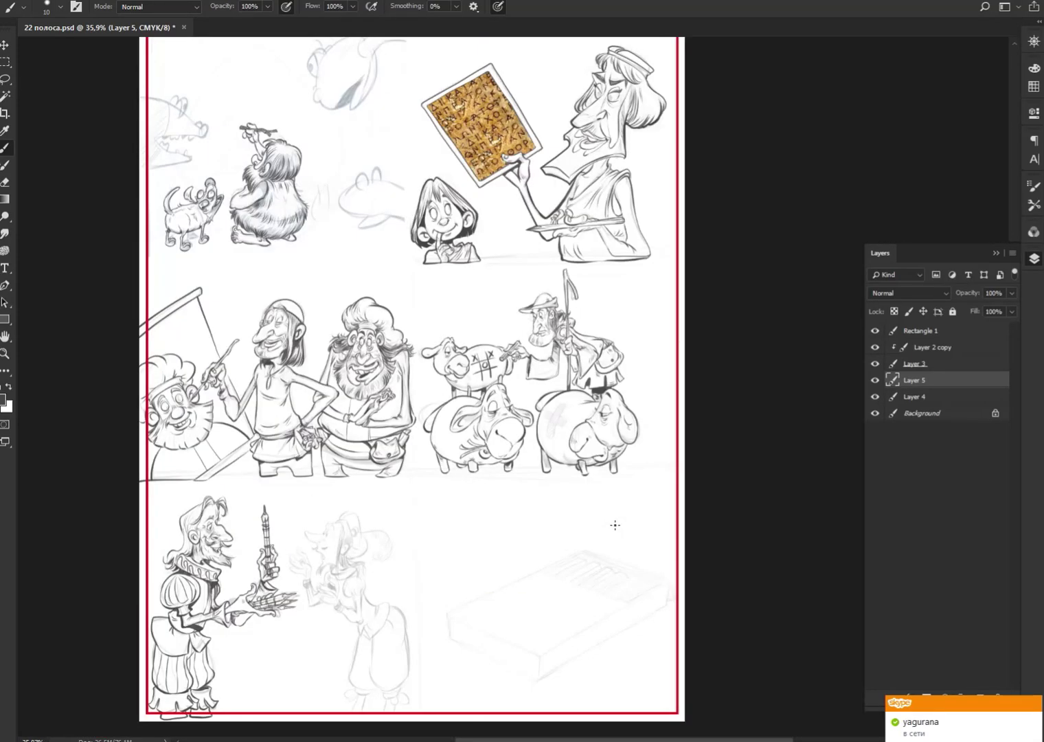
scroll(615, 525, down, 4)
scroll(718, 452, left, 10)
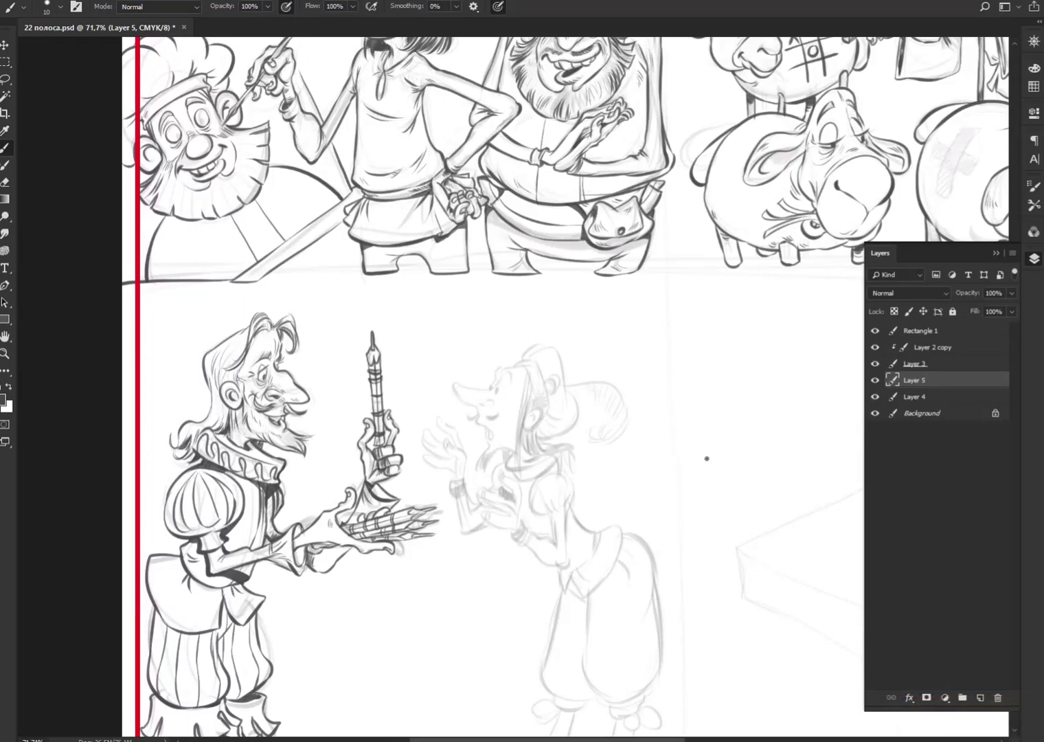
scroll(584, 483, down, 2)
scroll(584, 483, left, 3)
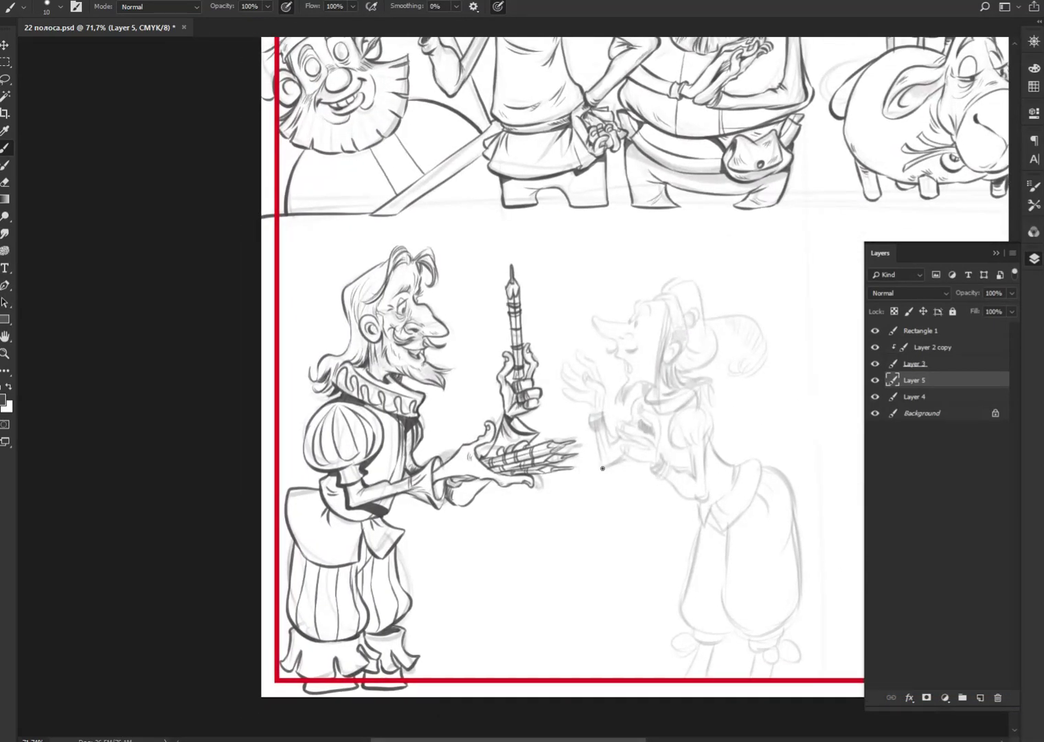
key(l)
scroll(552, 362, up, 5)
scroll(552, 373, down, 6)
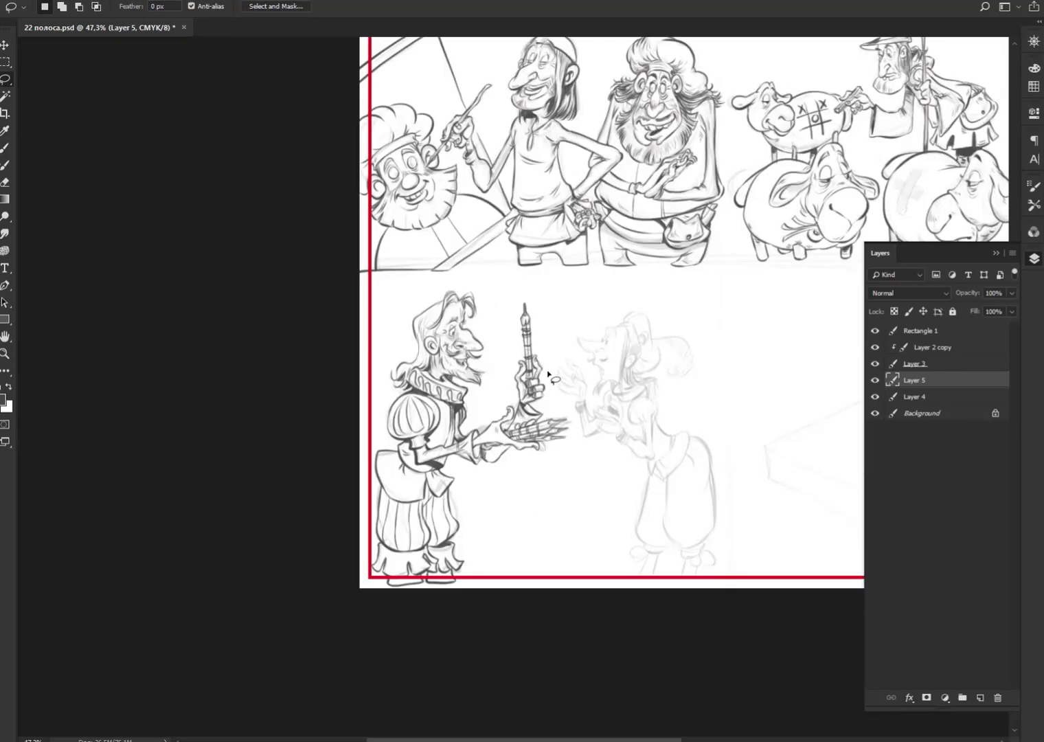
scroll(541, 408, up, 3)
scroll(538, 435, up, 3)
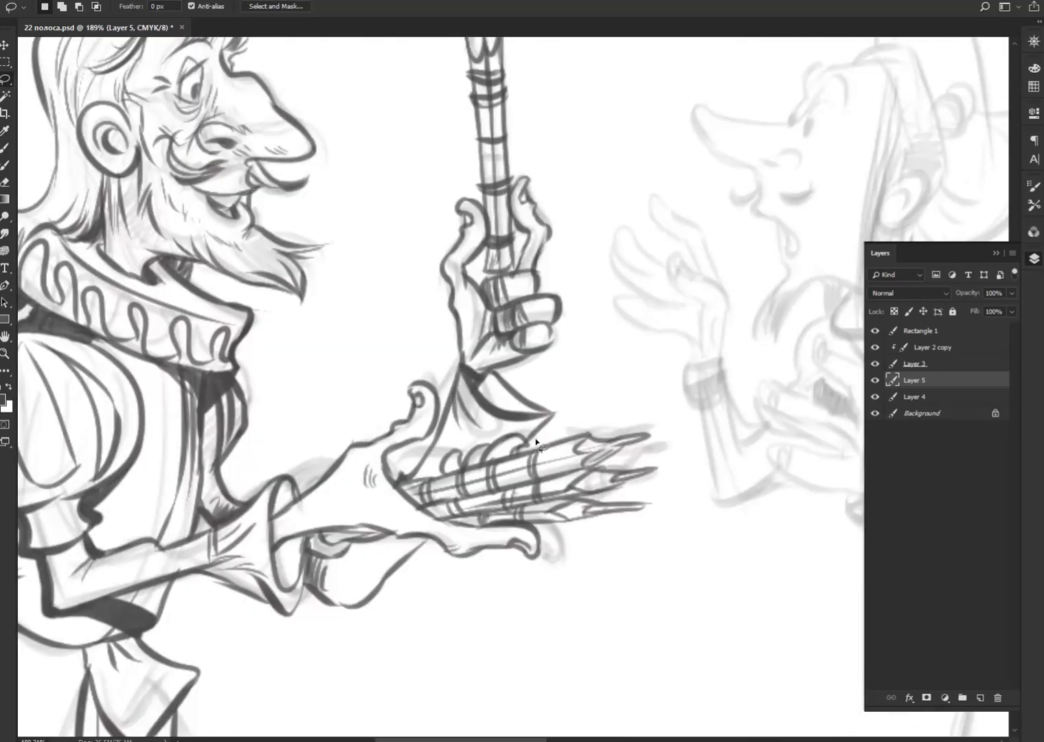
Step: Lasso the raised hand and brush, adding the forearm and chest strip
drag(471, 443, 414, 483)
scroll(444, 347, up, 5)
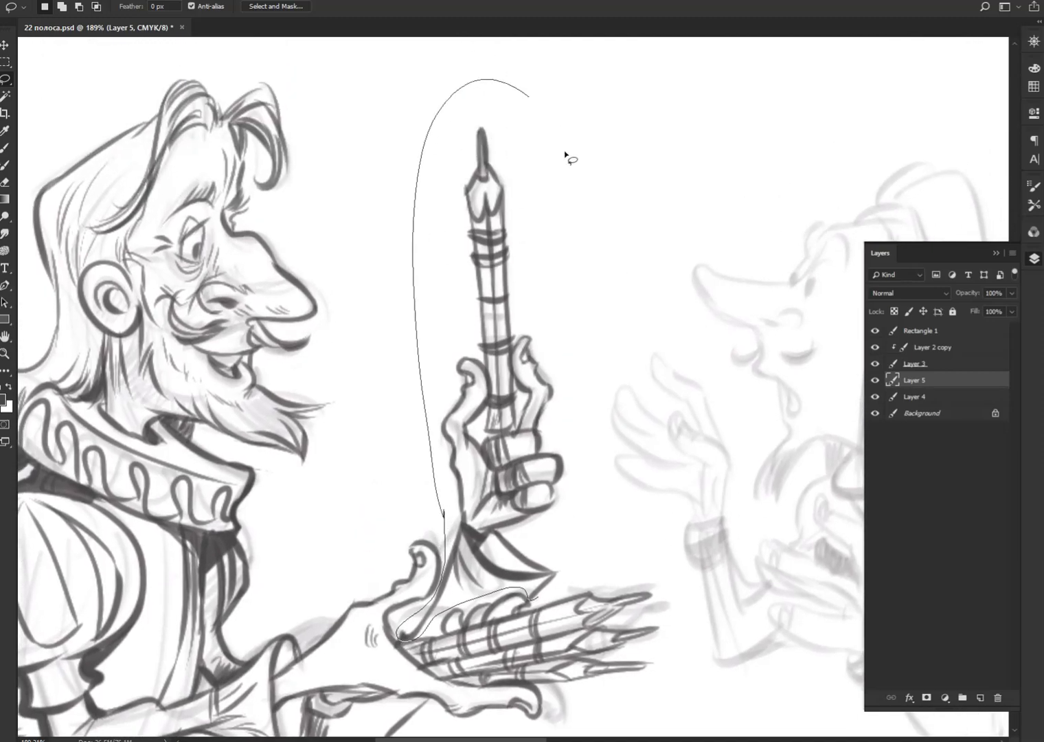
drag(441, 417, 560, 594)
scroll(560, 594, down, 5)
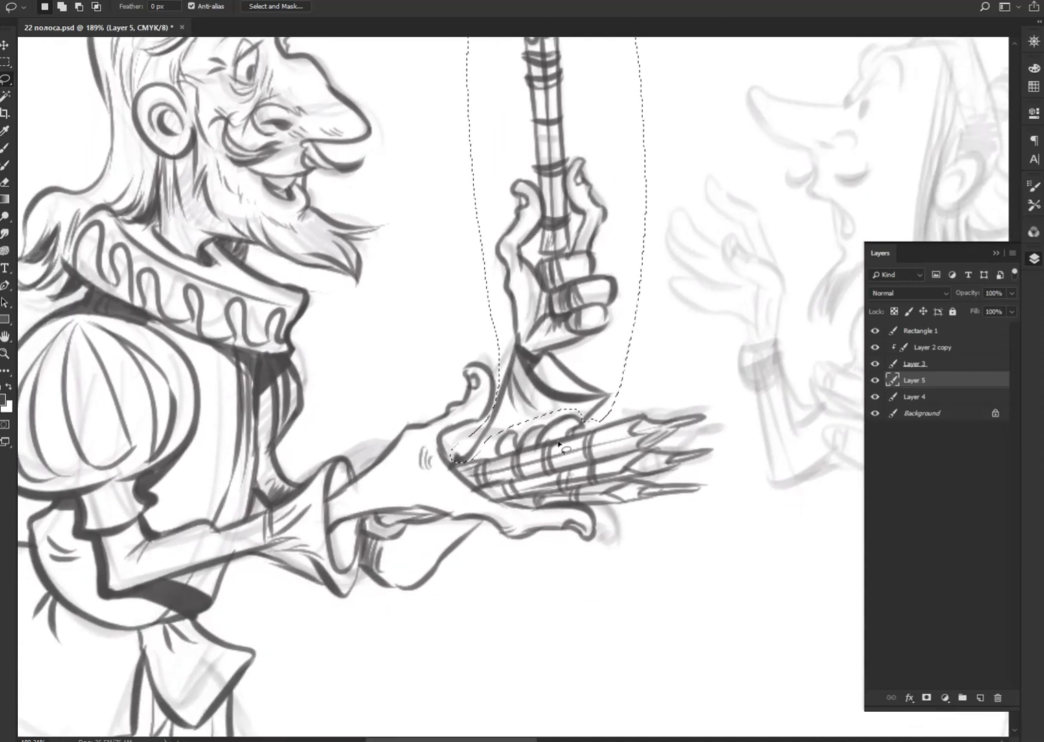
mouse_move(485, 523)
mouse_down()
mouse_move(369, 612)
mouse_move(485, 530)
mouse_up()
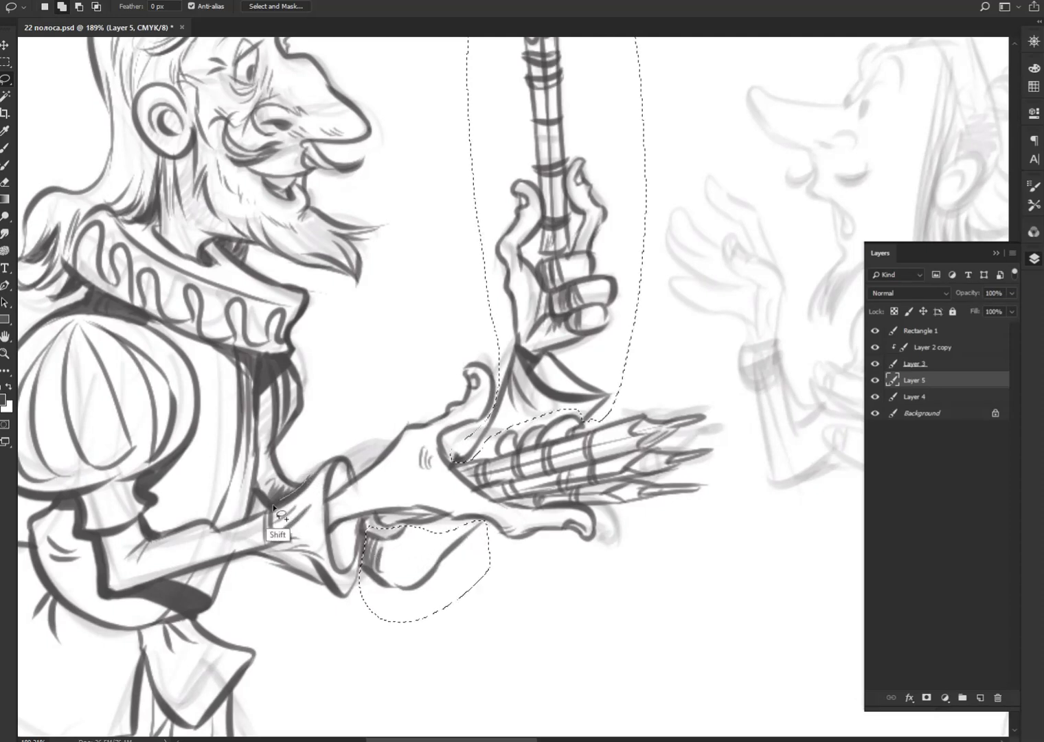
mouse_move(256, 488)
mouse_down()
mouse_move(336, 441)
mouse_move(261, 507)
mouse_up()
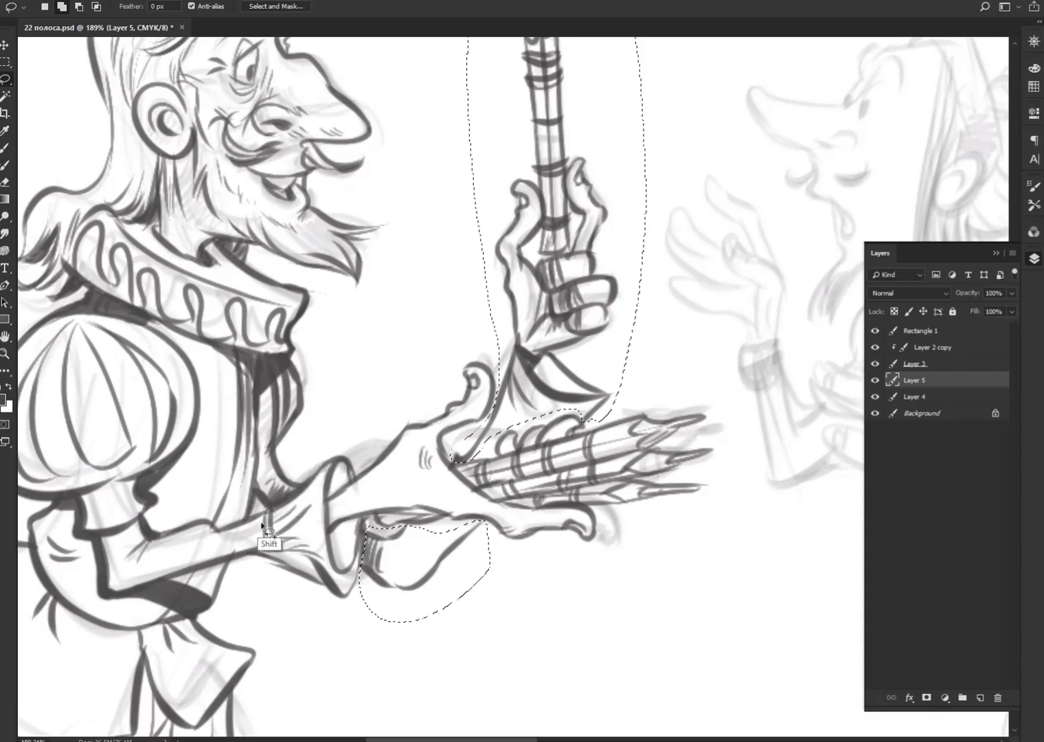
Step: Cut the selection onto new Layer 6 with Layer Via Cut and shift it left toward the face
right_click(559, 431)
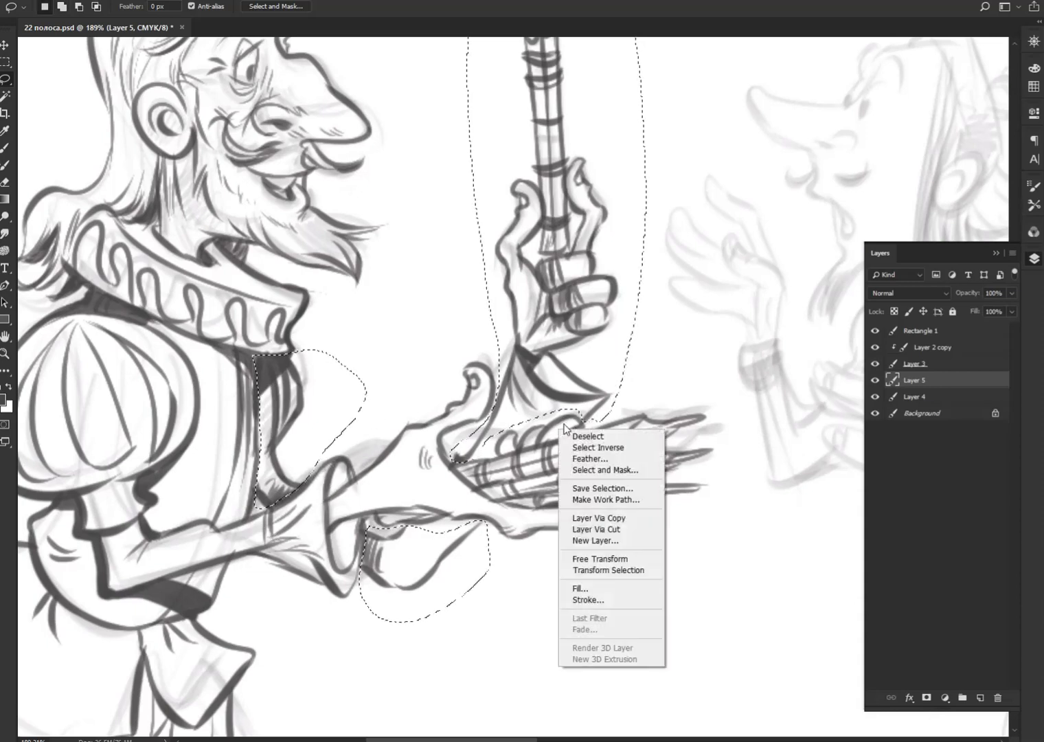
click(624, 527)
mouse_move(577, 357)
mouse_down()
mouse_move(526, 346)
mouse_move(548, 337)
mouse_up()
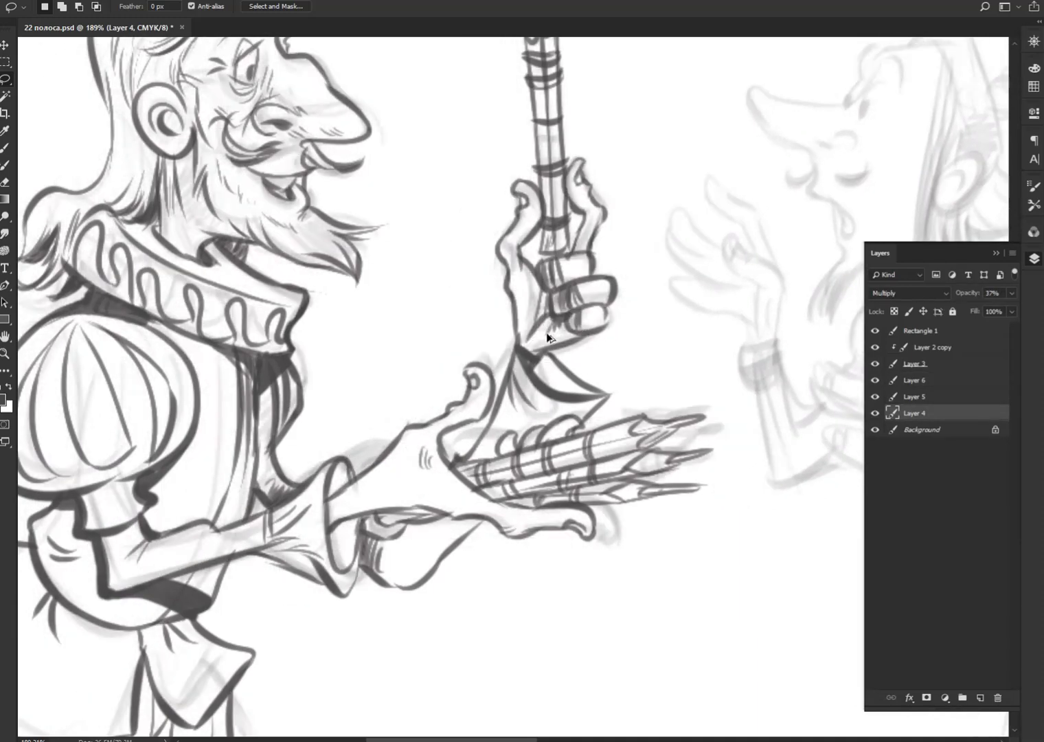
key(ctrl+alt+z)
key(ctrl+alt+z)
key(ctrl+alt+z)
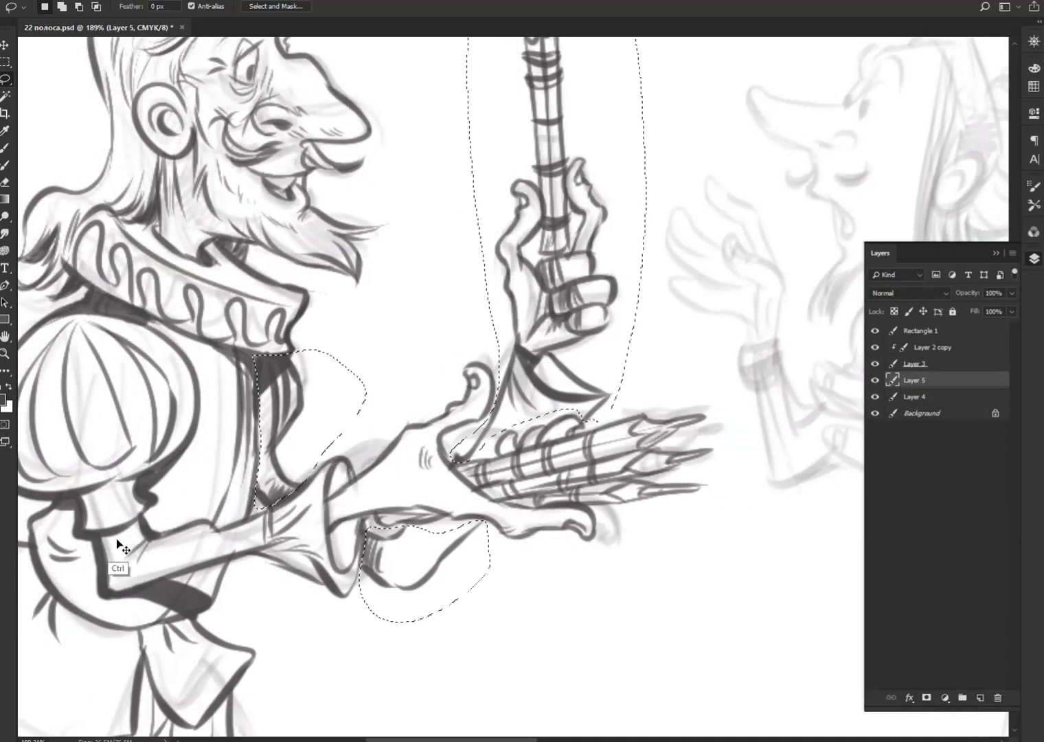
right_click(550, 370)
click(584, 472)
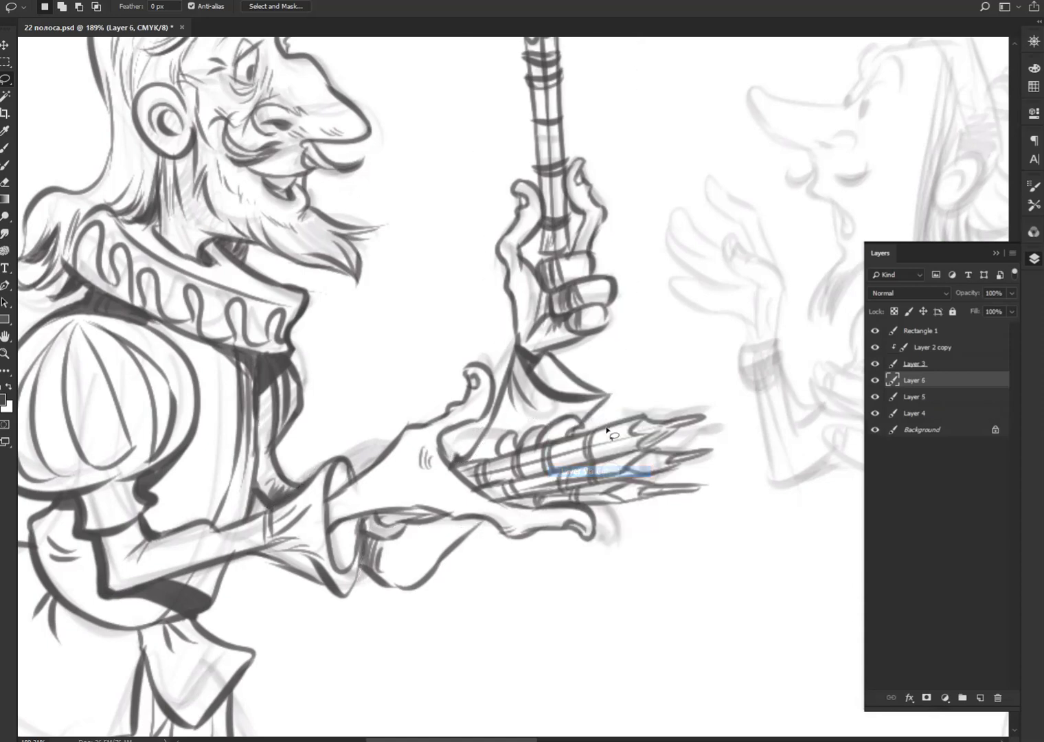
ctrl+drag(529, 362, 468, 355)
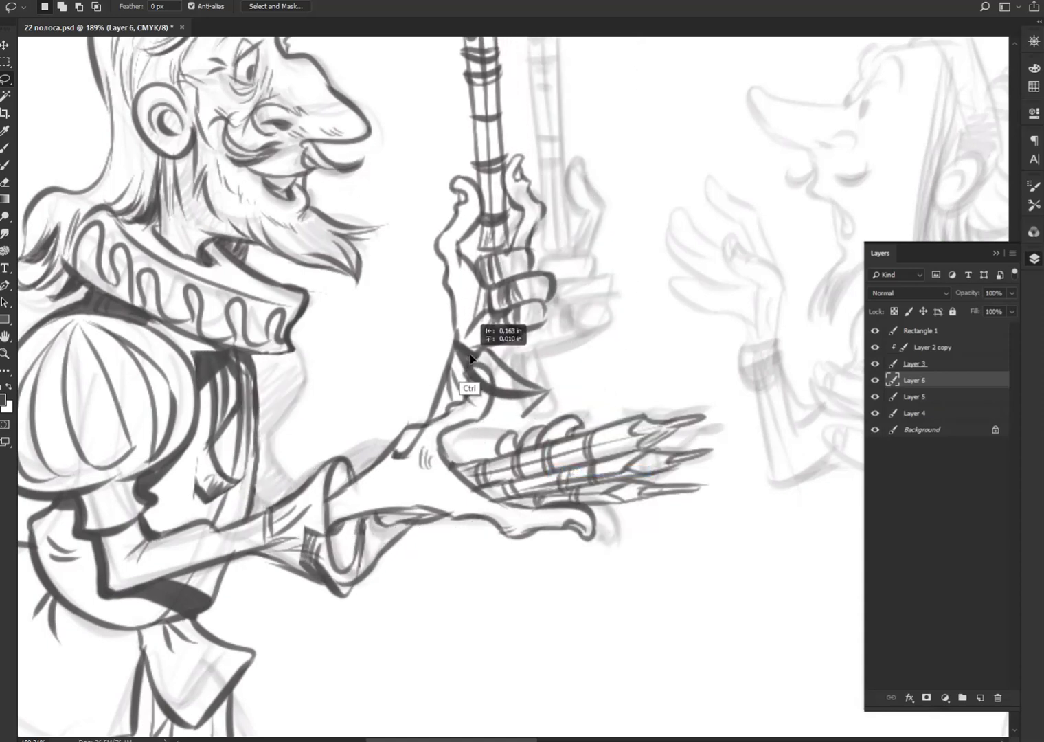
drag(587, 347, 578, 455)
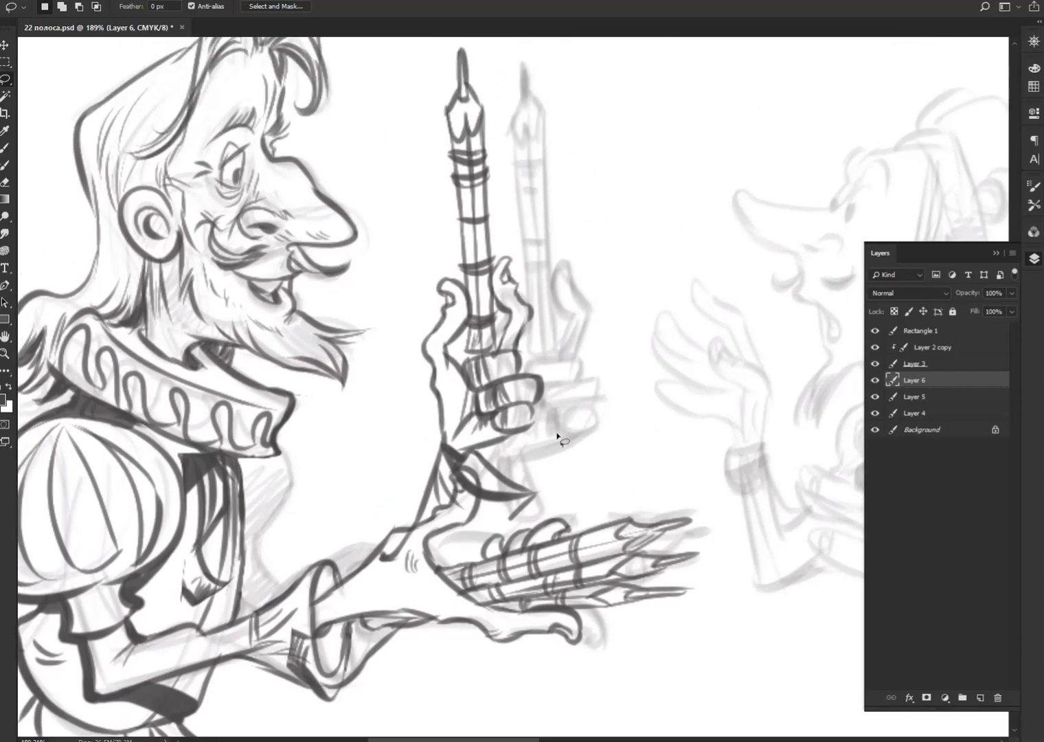
scroll(494, 521, left, 3)
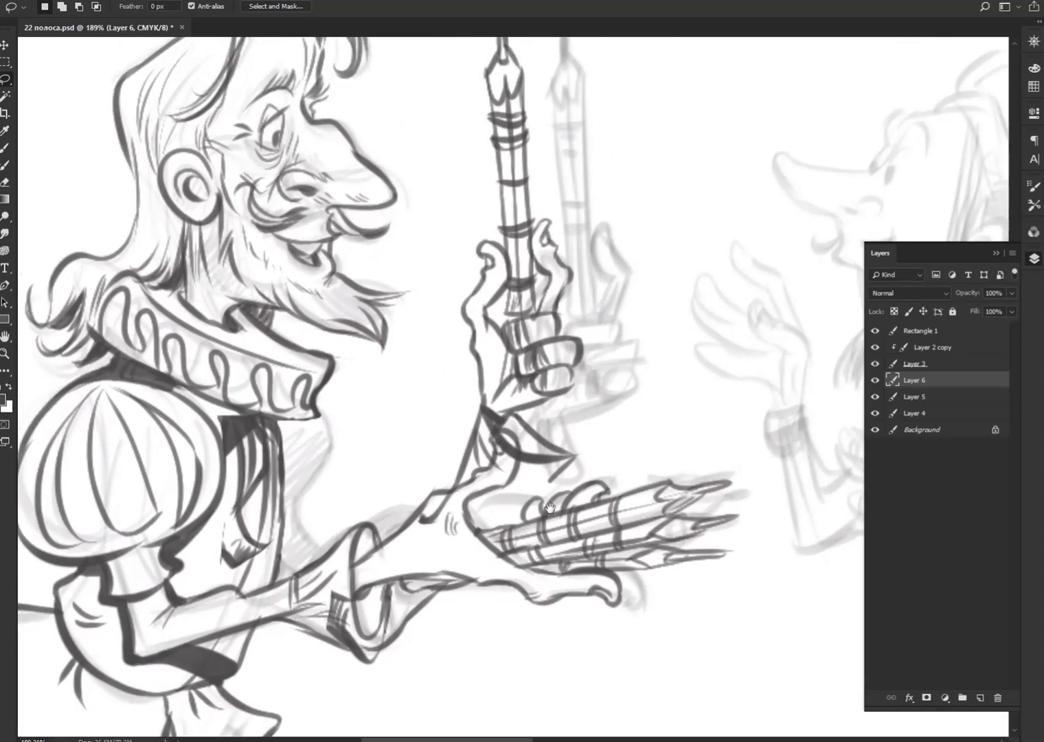
scroll(517, 450, down, 3)
Step: Move the vest strip, forearm and cuff strokes into line with the moved hand
mouse_move(430, 393)
mouse_down()
mouse_move(454, 591)
mouse_move(525, 589)
mouse_up()
key(ctrl+d)
mouse_move(584, 535)
mouse_down()
mouse_move(568, 581)
mouse_move(550, 526)
mouse_move(530, 537)
mouse_up()
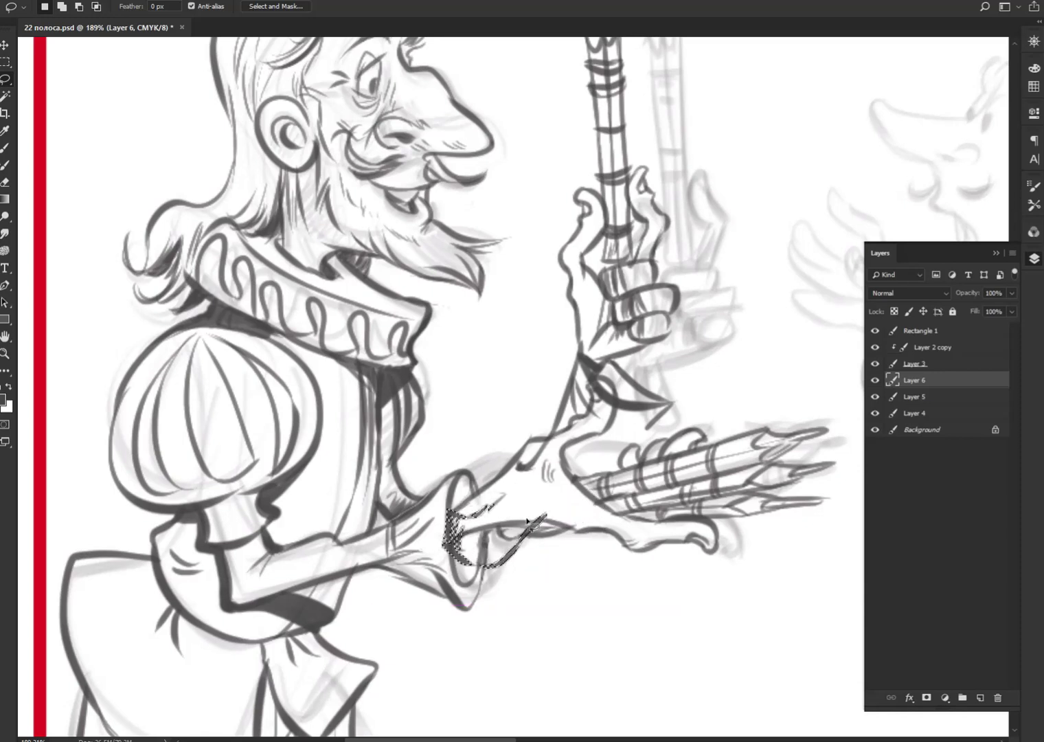
mouse_move(539, 523)
alt+mouse_down()
mouse_move(553, 503)
mouse_move(565, 517)
mouse_move(520, 542)
mouse_move(566, 547)
alt+mouse_up()
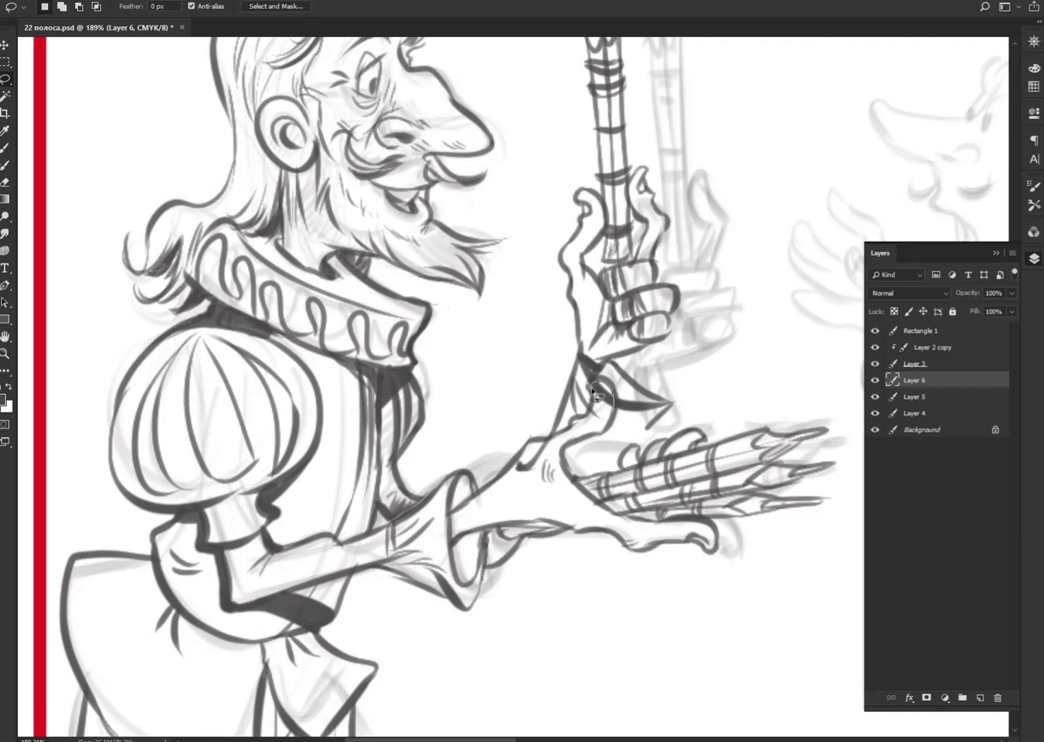
Step: Clear the leftover selection and redraw the cuff's lower edge with the Brush
alt+drag(602, 409, 602, 375)
click(681, 343)
key(b)
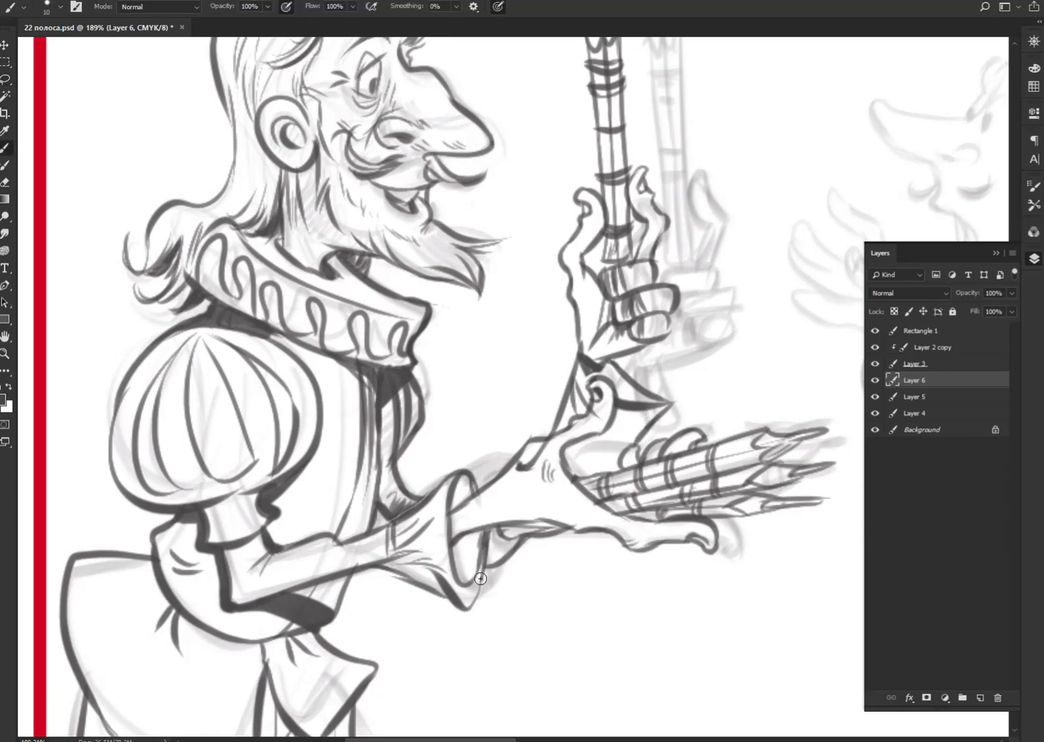
drag(480, 579, 470, 604)
Step: Frame the face, undo a stray stroke, and ink the long nose outline
scroll(480, 573, up, 2)
scroll(480, 574, down, 4)
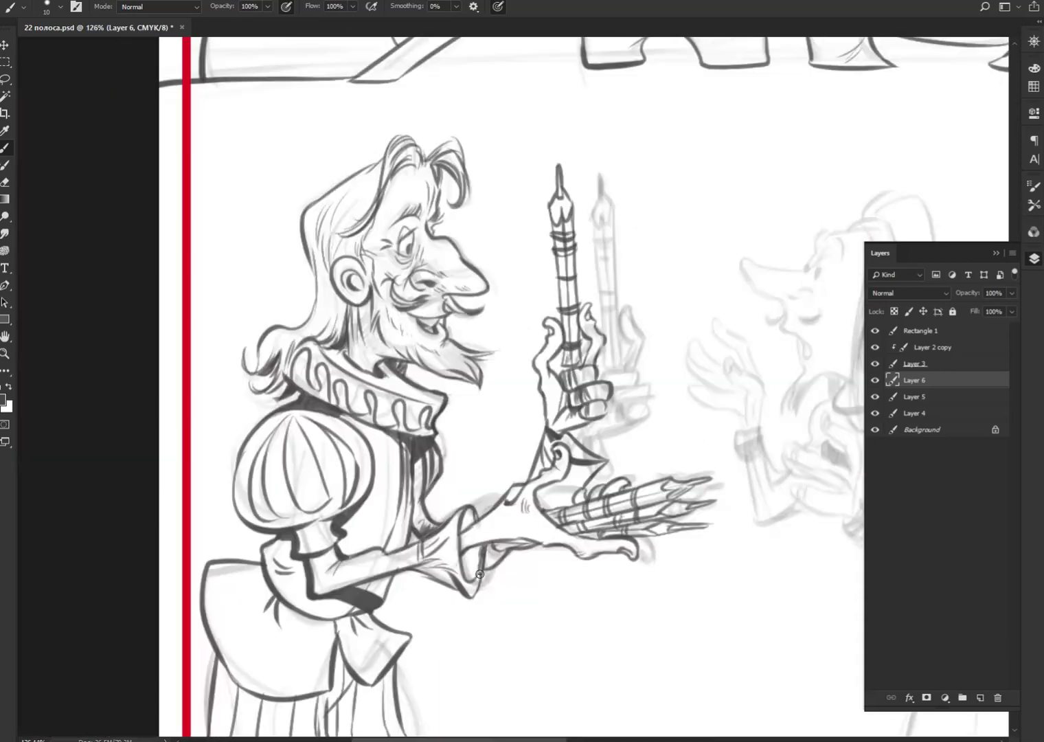
scroll(479, 574, down, 3)
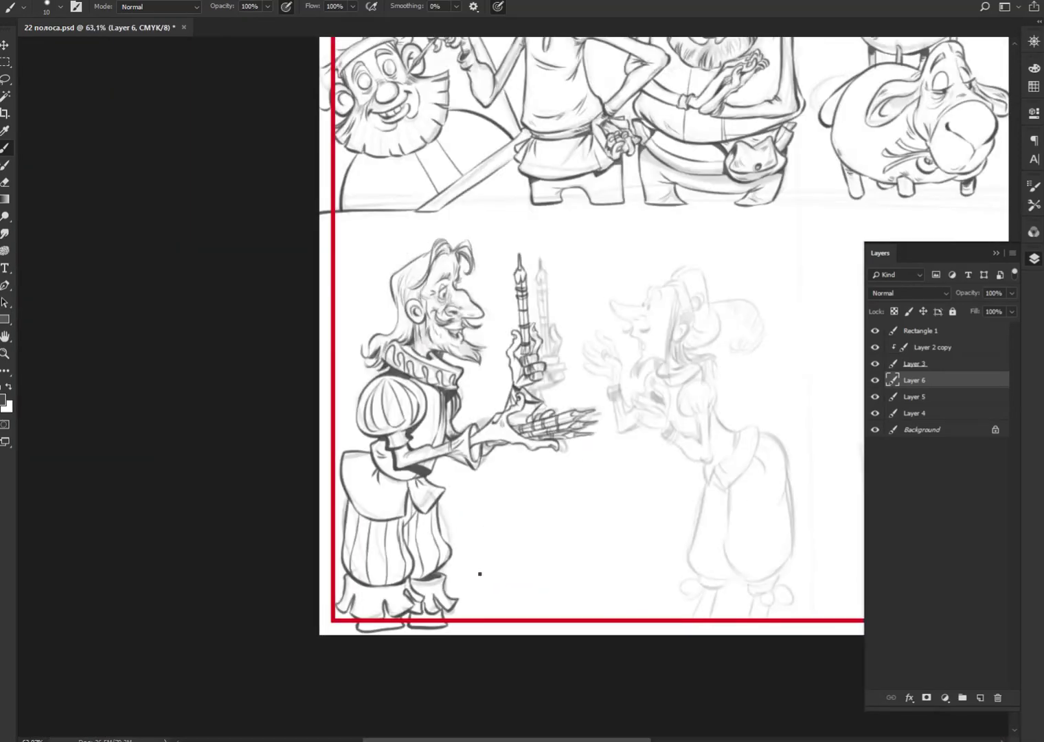
scroll(479, 574, up, 3)
scroll(479, 574, down, 5)
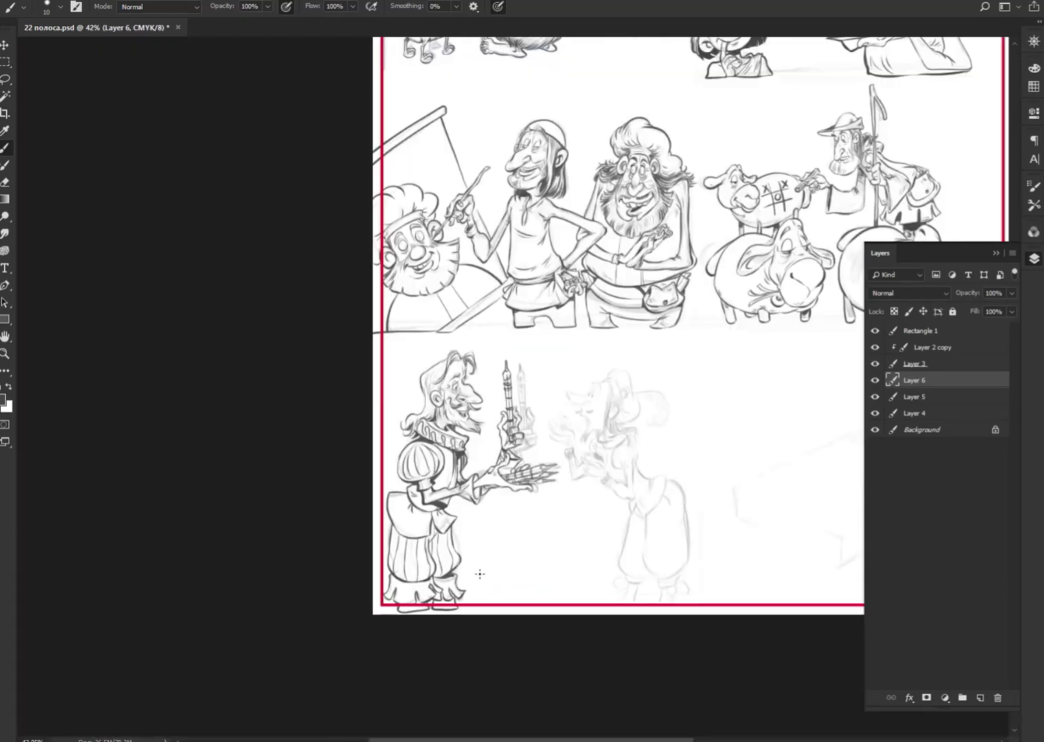
scroll(659, 404, up, 2)
scroll(659, 416, up, 4)
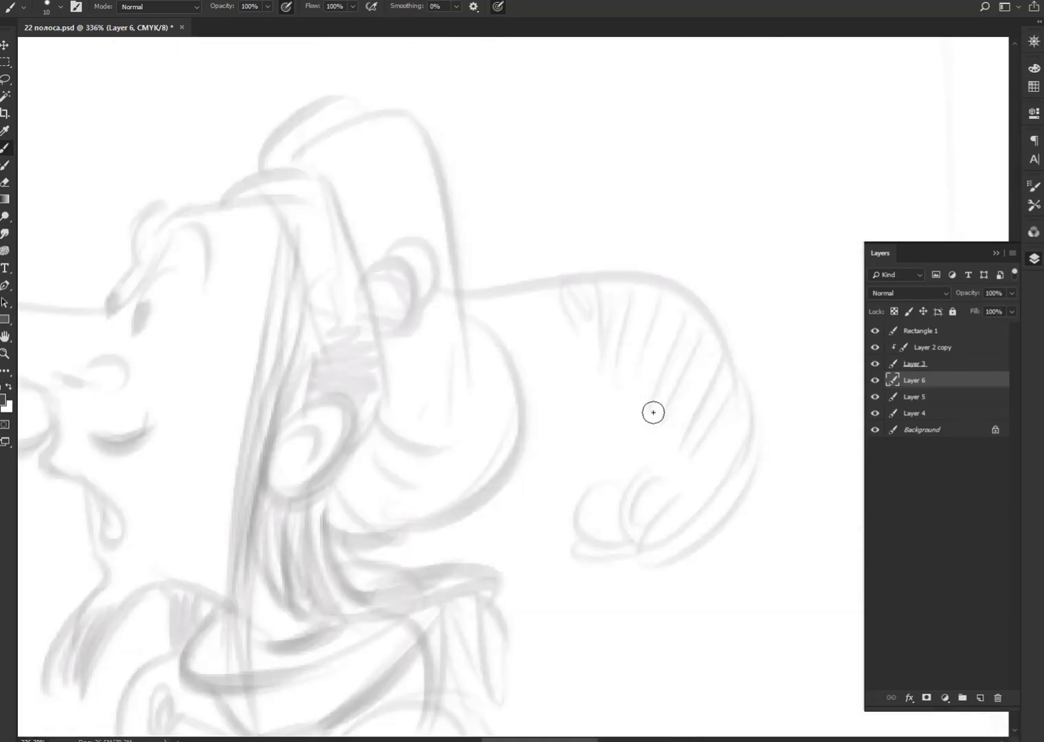
drag(351, 475, 706, 504)
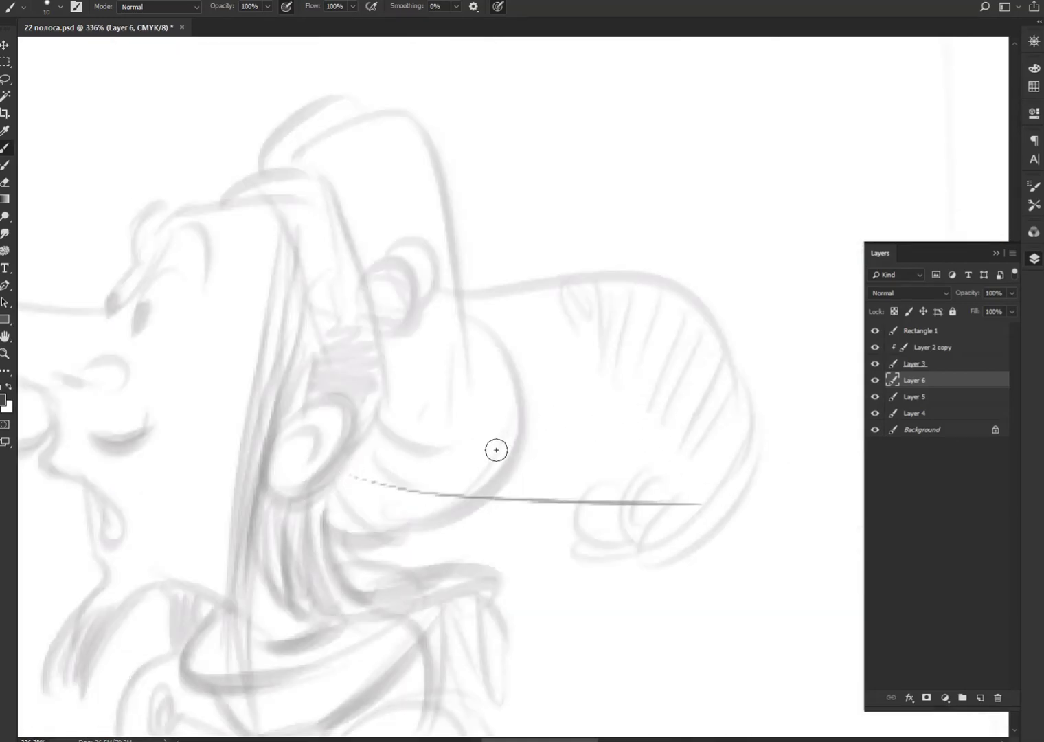
key(ctrl+z)
mouse_move(395, 492)
mouse_down()
mouse_move(697, 492)
mouse_move(709, 466)
mouse_up()
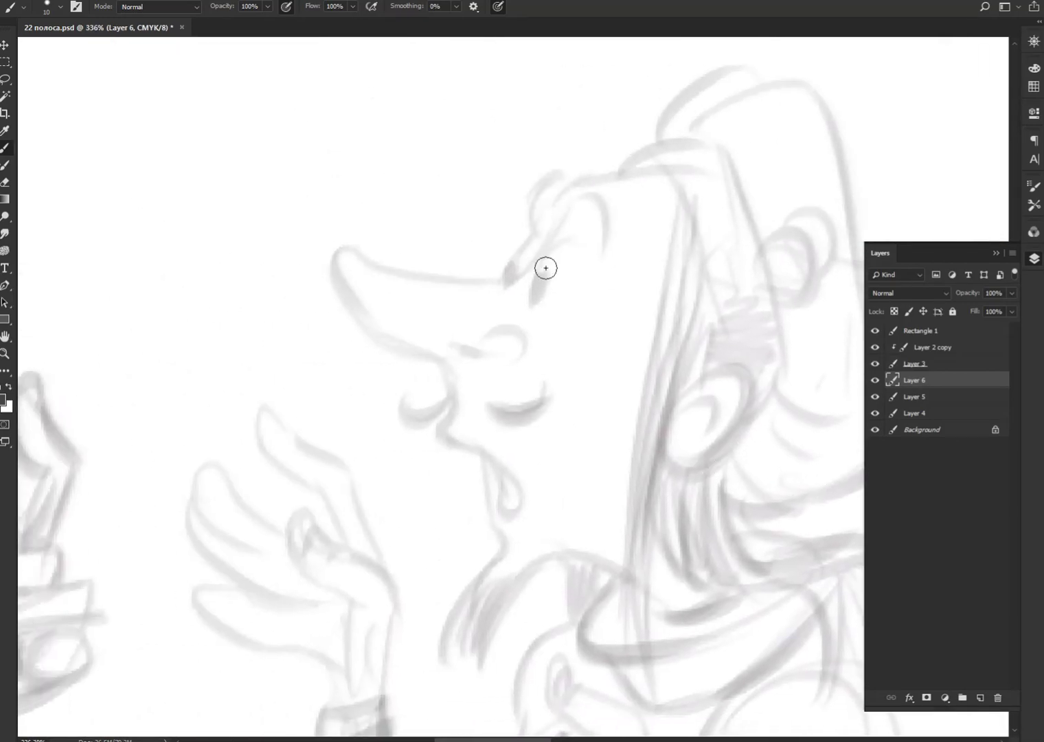
mouse_move(542, 253)
mouse_down()
mouse_move(436, 282)
mouse_move(327, 292)
mouse_move(450, 377)
mouse_up()
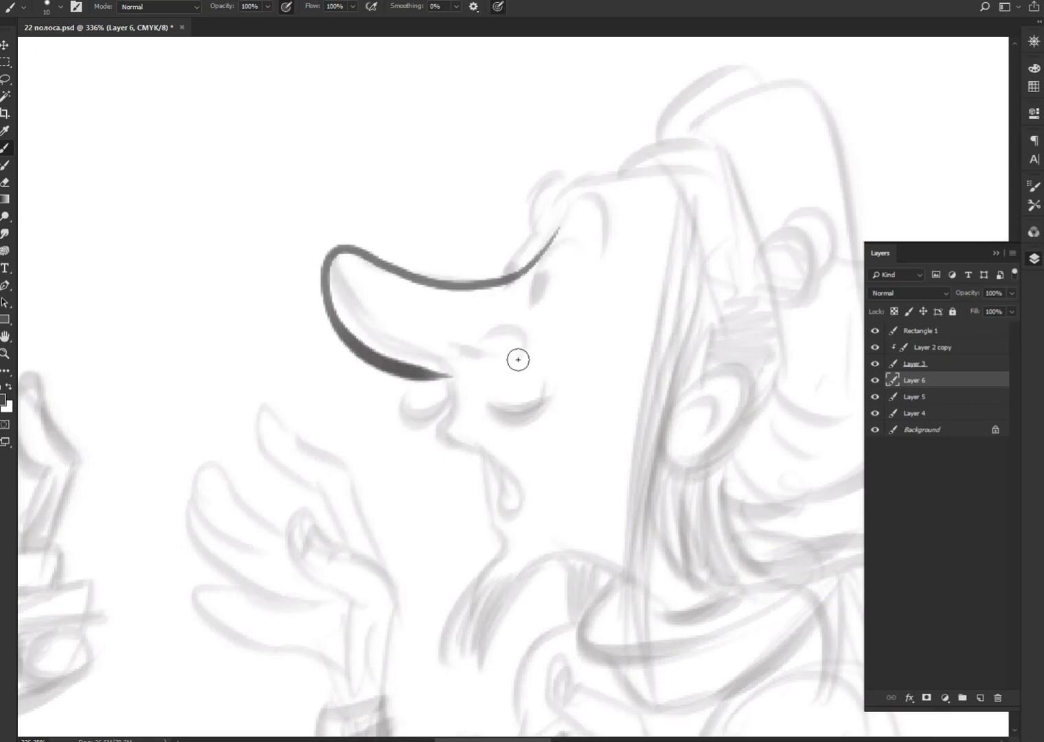
right_click(535, 354)
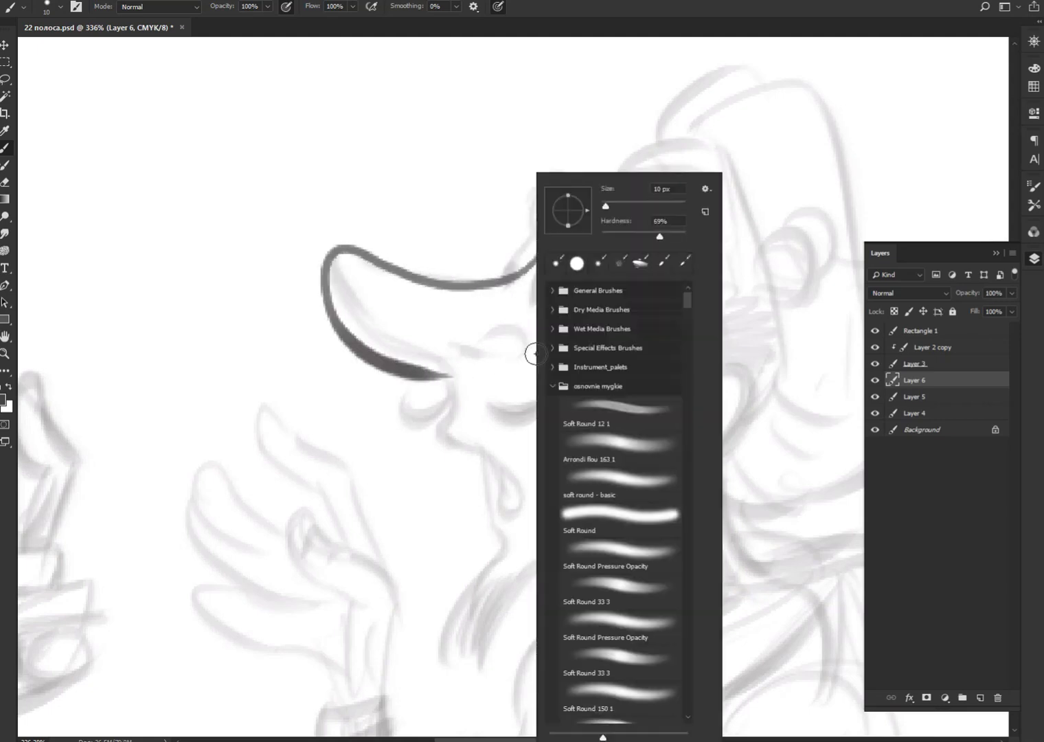
click(481, 347)
Step: Ink the closed eyes, eyelids, eyebrow, hair curl and lashes
mouse_move(511, 355)
mouse_down()
mouse_move(523, 334)
mouse_move(455, 341)
mouse_up()
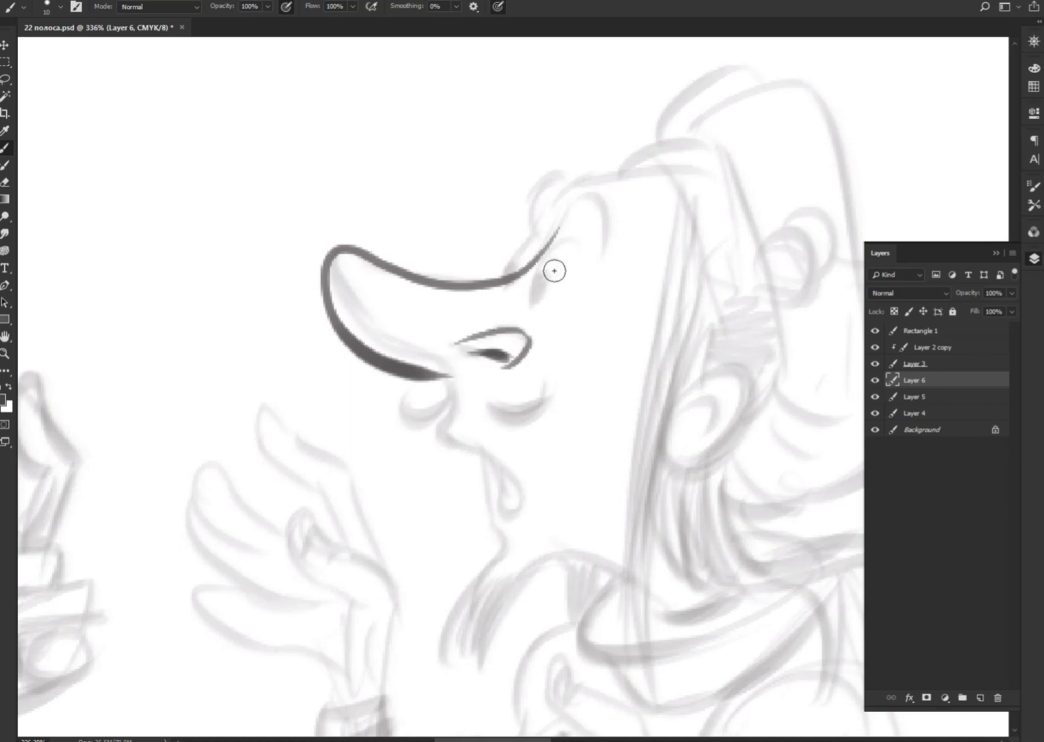
mouse_move(531, 304)
mouse_down()
mouse_move(589, 226)
mouse_move(581, 275)
mouse_up()
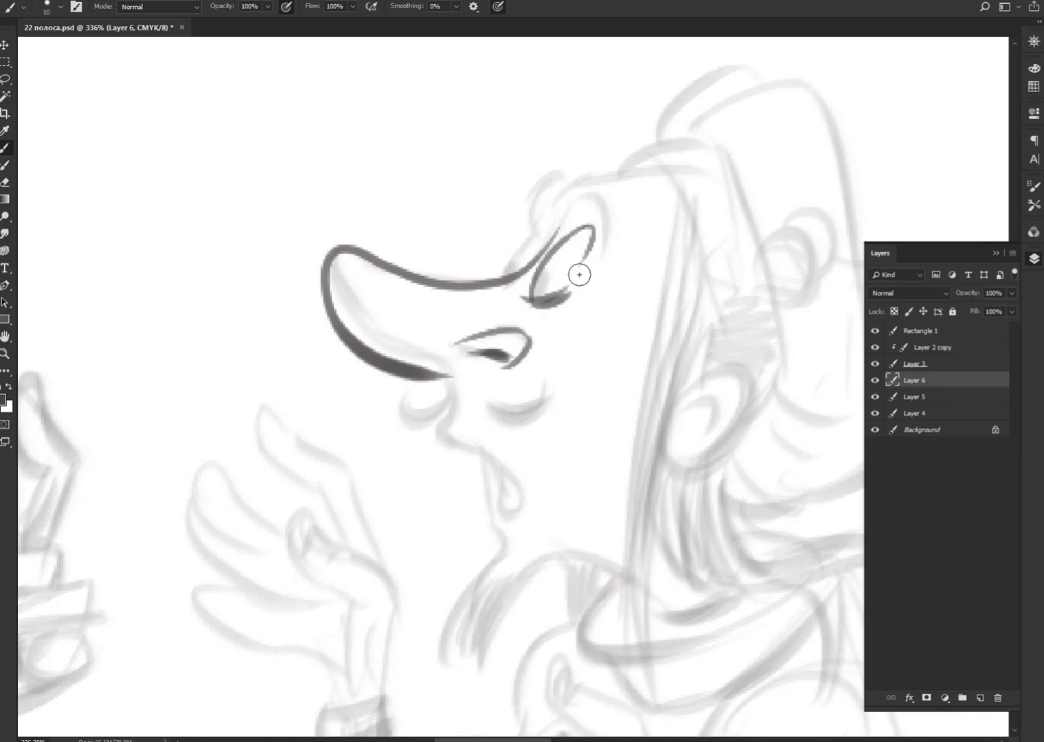
mouse_move(496, 279)
mouse_down()
mouse_move(555, 221)
mouse_move(548, 171)
mouse_move(560, 169)
mouse_move(571, 201)
mouse_move(548, 206)
mouse_up()
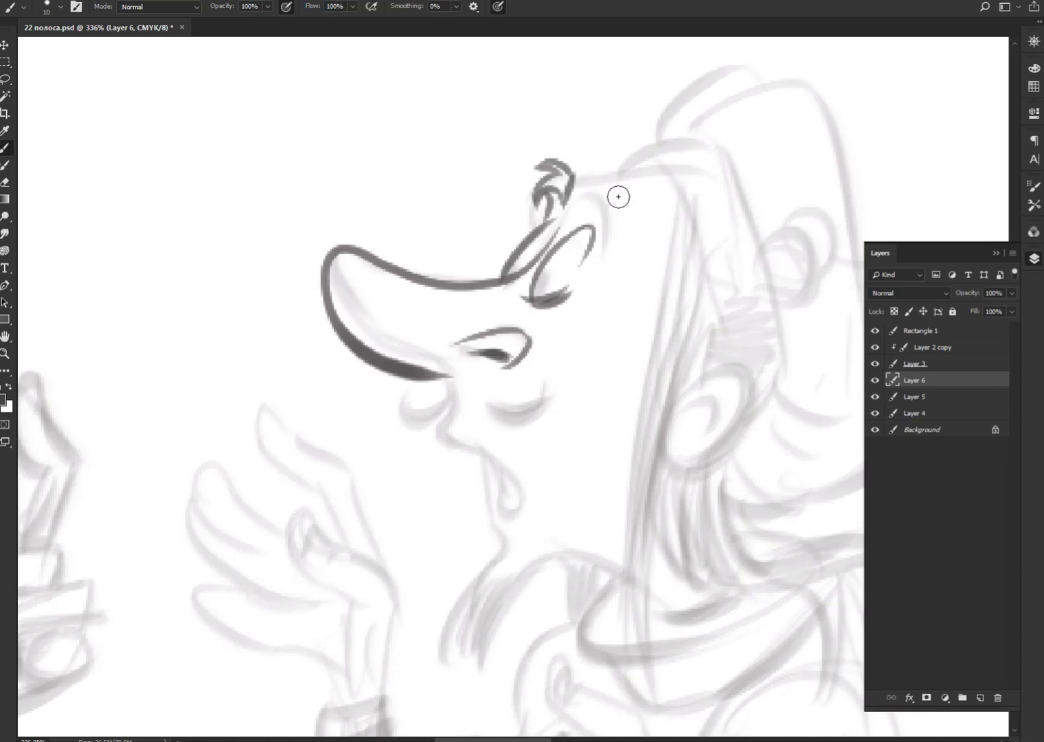
mouse_move(619, 199)
mouse_down()
mouse_move(622, 237)
mouse_move(632, 179)
mouse_move(641, 231)
mouse_move(627, 235)
mouse_move(580, 194)
mouse_move(622, 179)
mouse_up()
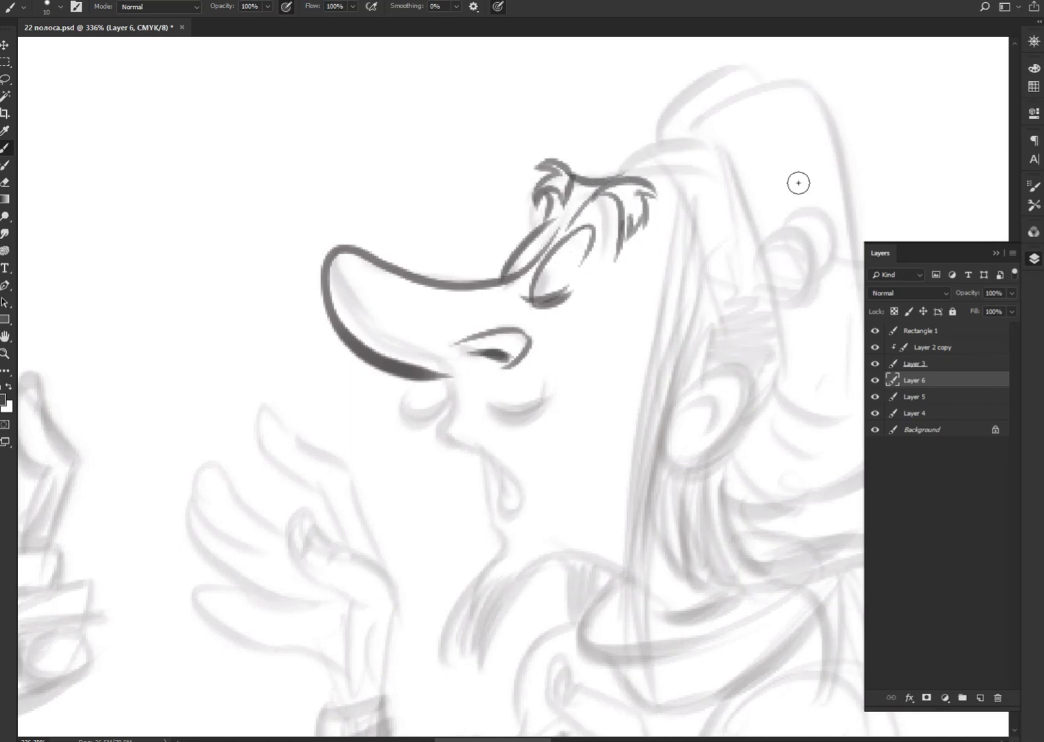
drag(556, 381, 526, 335)
mouse_move(493, 401)
mouse_down()
mouse_move(562, 396)
mouse_move(498, 415)
mouse_move(553, 402)
mouse_up()
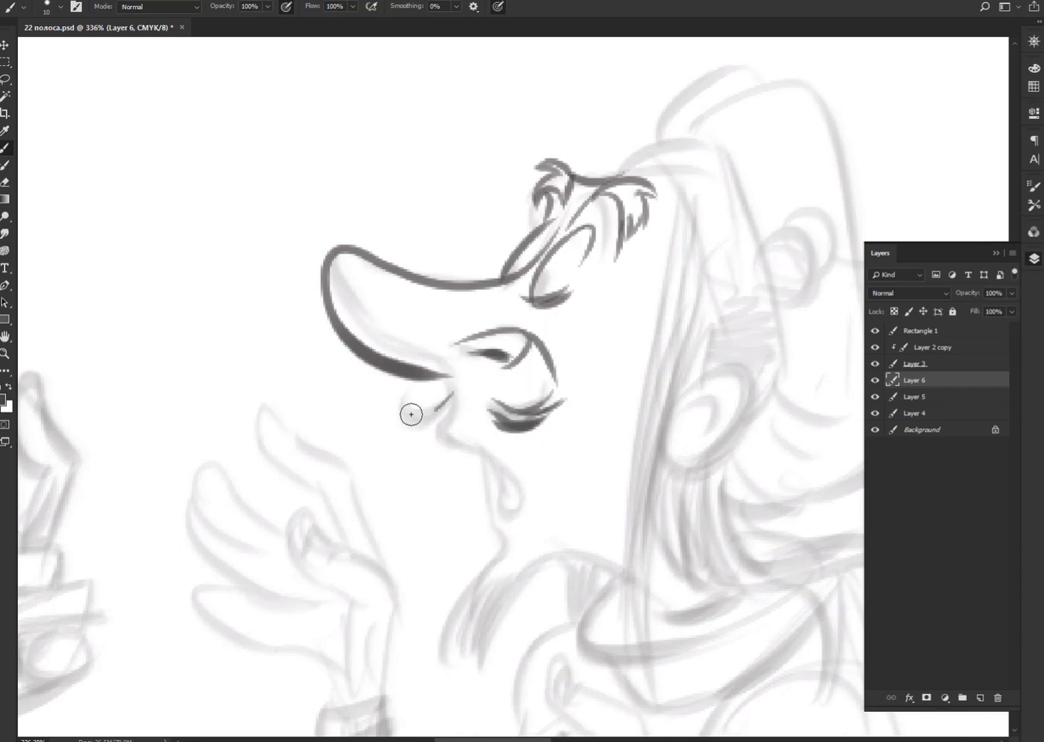
mouse_move(409, 391)
mouse_down()
mouse_move(440, 410)
mouse_move(453, 404)
mouse_move(445, 421)
mouse_move(515, 481)
mouse_move(523, 505)
mouse_move(523, 485)
mouse_move(481, 518)
mouse_move(498, 558)
mouse_move(553, 504)
mouse_move(475, 581)
mouse_up()
Step: Draw the tapered beard below the chin and the shoulder line
drag(519, 505, 482, 591)
drag(521, 529, 492, 612)
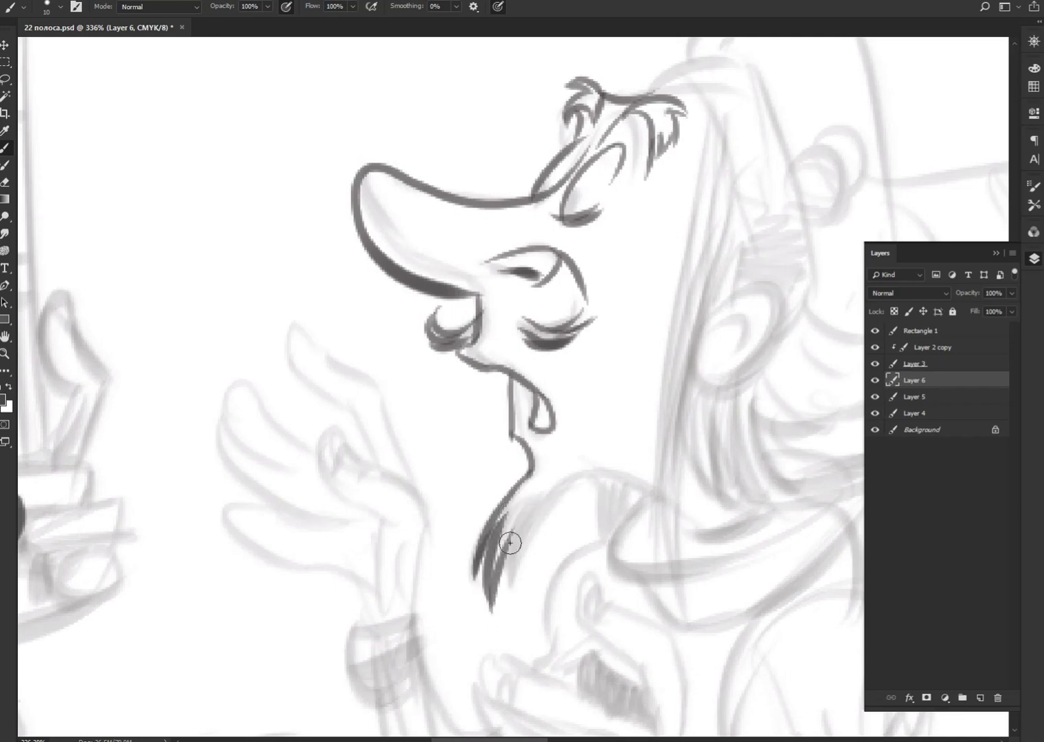
mouse_move(543, 508)
mouse_down()
mouse_move(501, 612)
mouse_move(512, 574)
mouse_move(578, 478)
mouse_move(657, 490)
mouse_up()
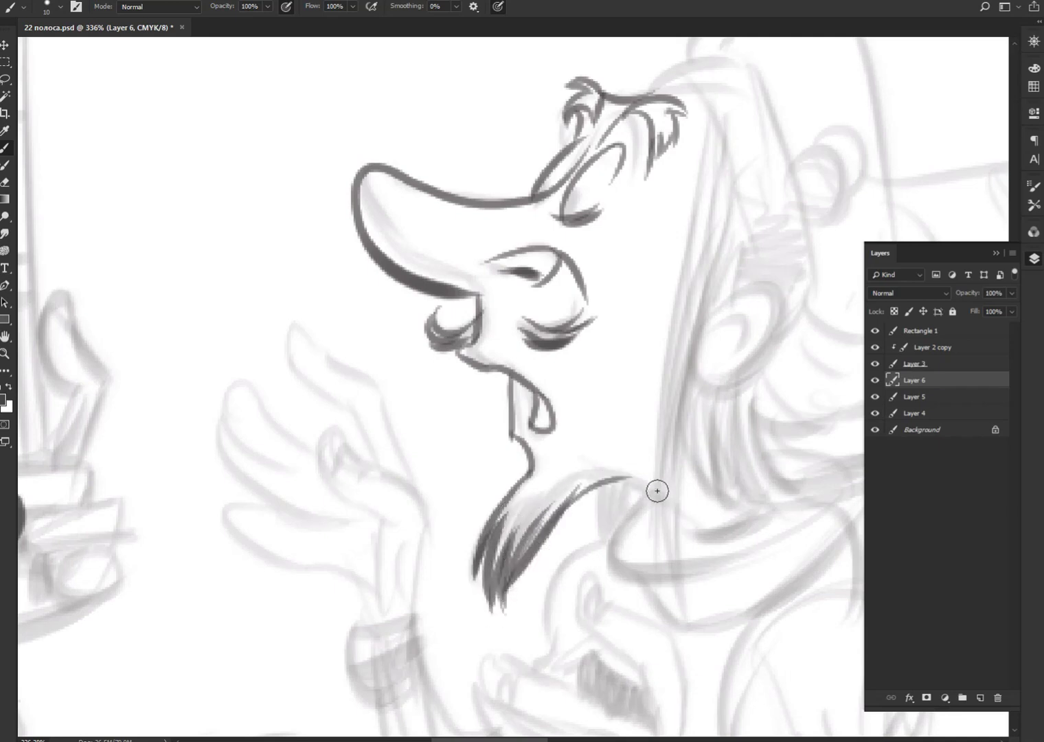
drag(591, 490, 677, 501)
drag(727, 459, 589, 449)
Step: Ink the long hair down to the collar and the ear with its inner swirl
drag(563, 118, 506, 558)
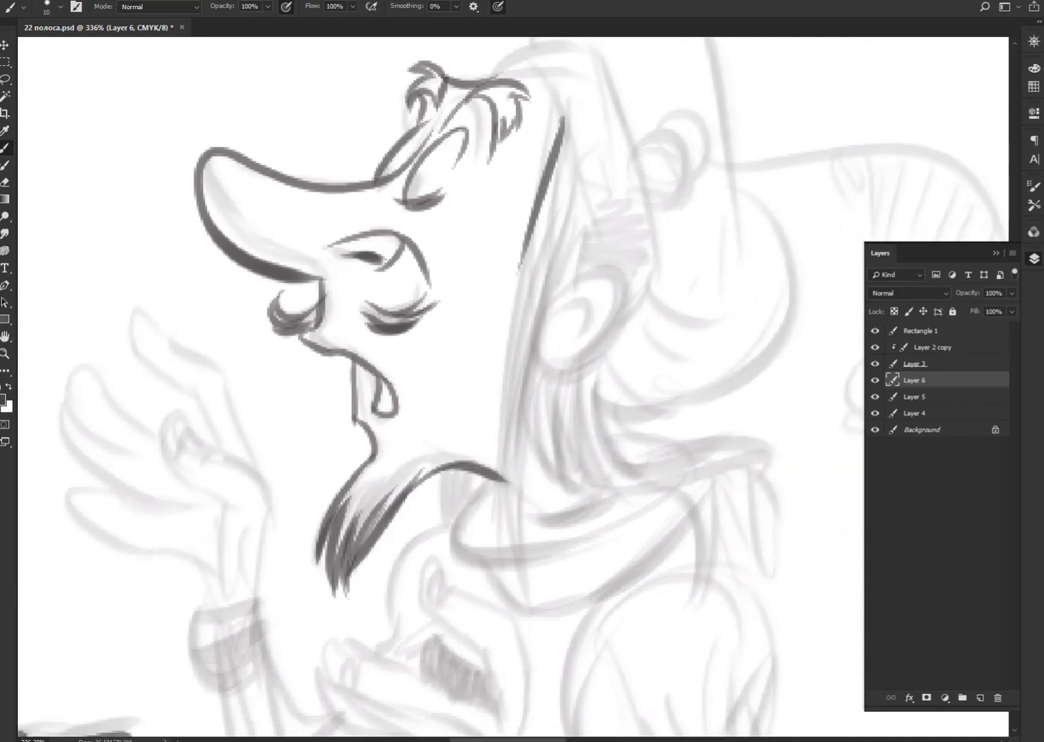
drag(515, 481, 534, 625)
drag(529, 459, 533, 622)
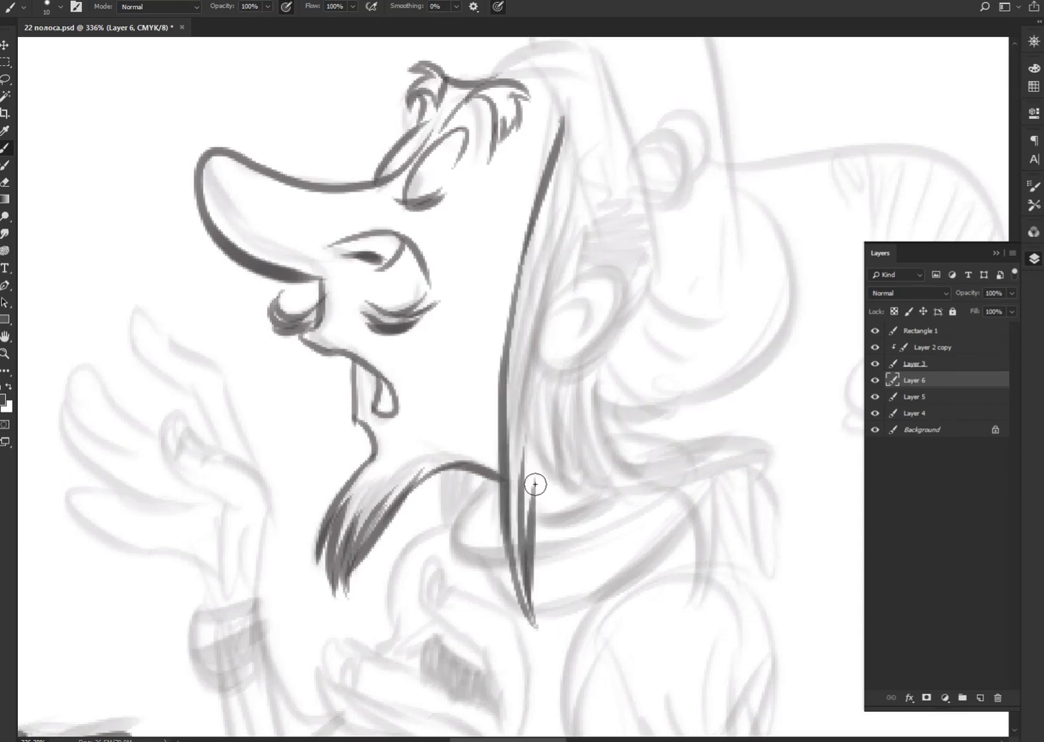
mouse_move(528, 419)
mouse_down()
mouse_move(539, 605)
mouse_move(544, 306)
mouse_up()
mouse_move(536, 366)
mouse_down()
mouse_move(590, 268)
mouse_move(587, 380)
mouse_move(597, 366)
mouse_up()
drag(580, 317, 560, 357)
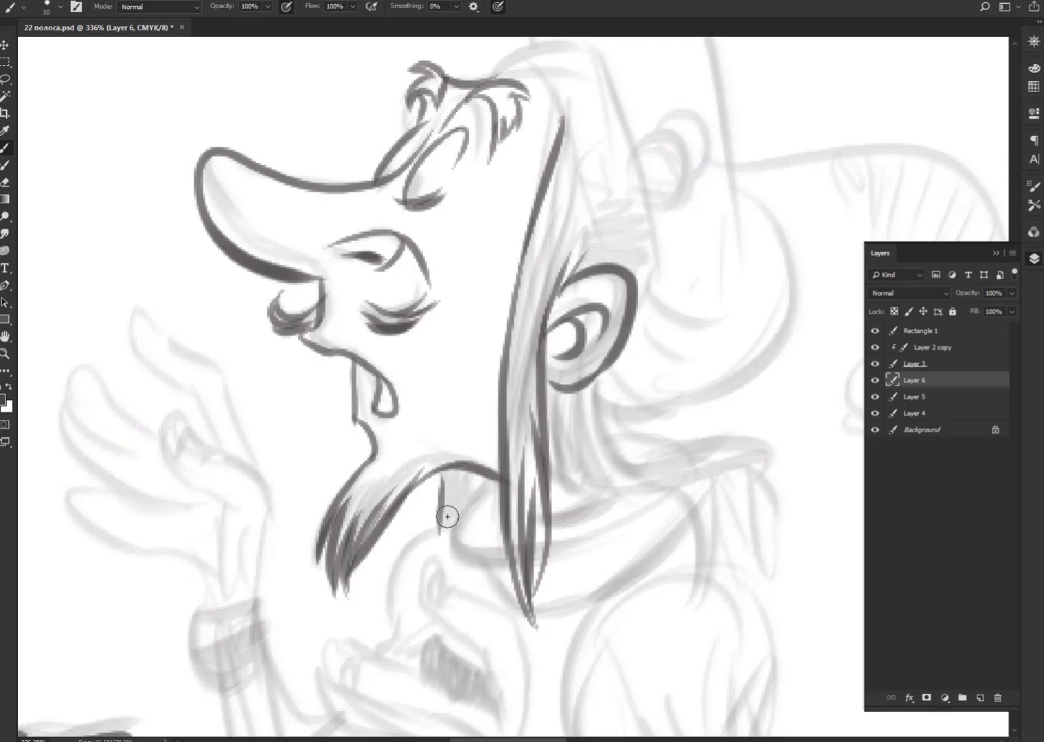
drag(445, 518, 474, 461)
Step: Ink the top of the head, the hair back, and the hat's back edge and curved top
alt+scroll(481, 470, down, 3)
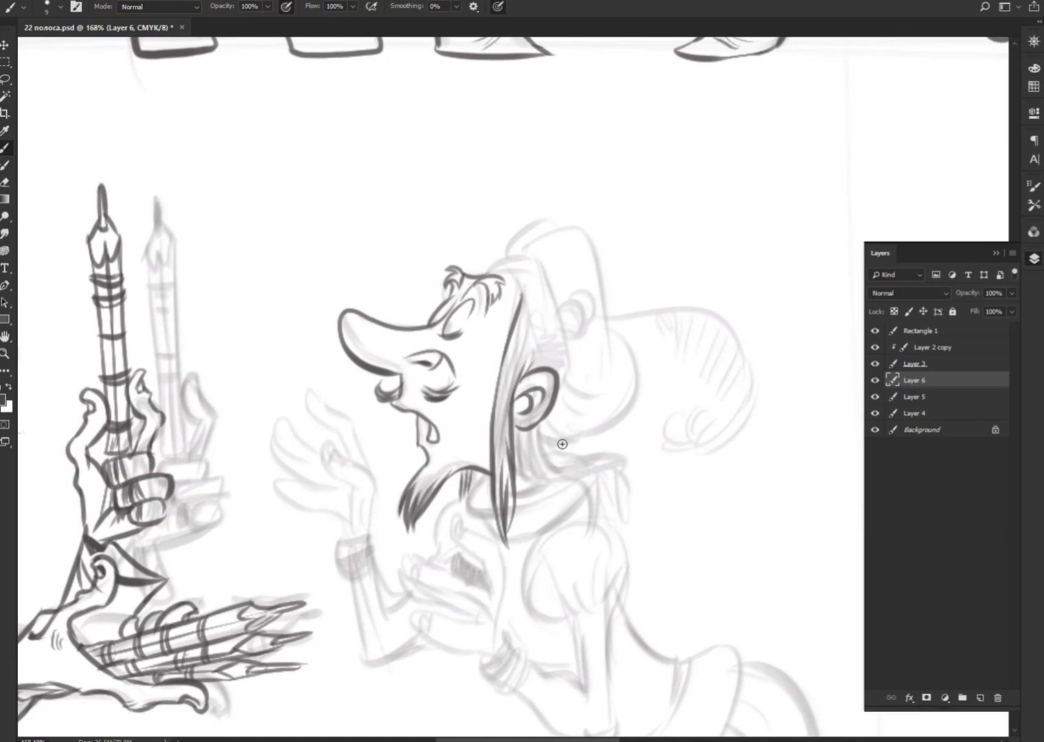
drag(511, 268, 543, 371)
mouse_move(542, 259)
mouse_down()
mouse_move(571, 384)
mouse_move(549, 418)
mouse_up()
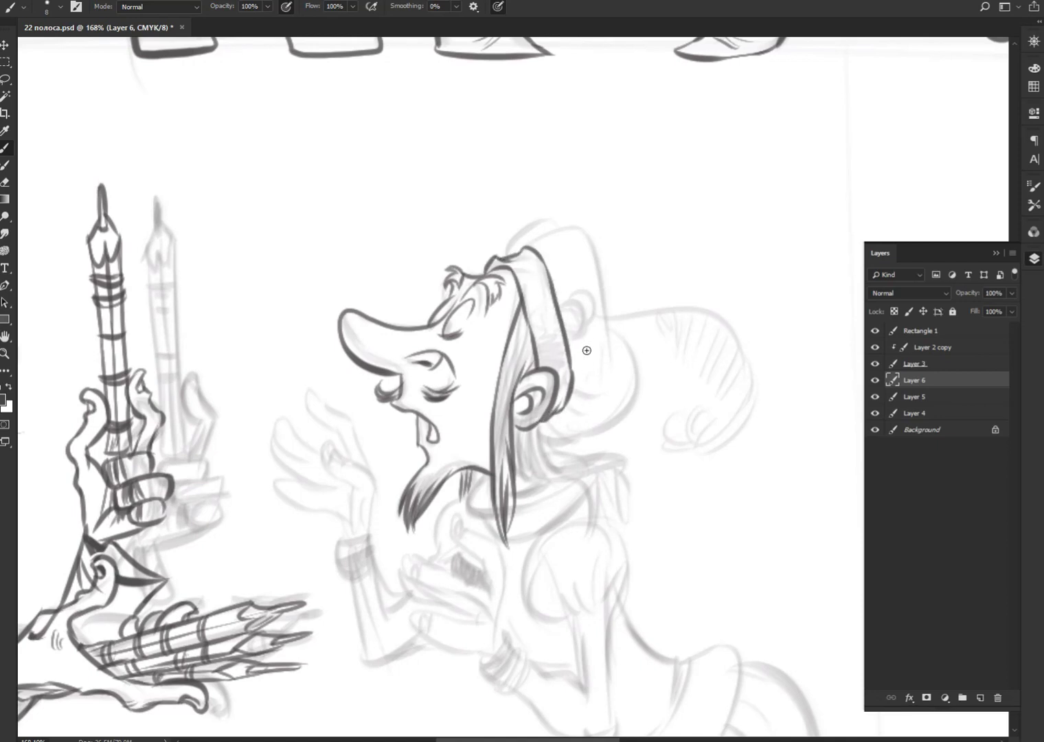
mouse_move(510, 247)
mouse_down()
mouse_move(590, 228)
mouse_move(621, 253)
mouse_move(621, 308)
mouse_move(584, 308)
mouse_up()
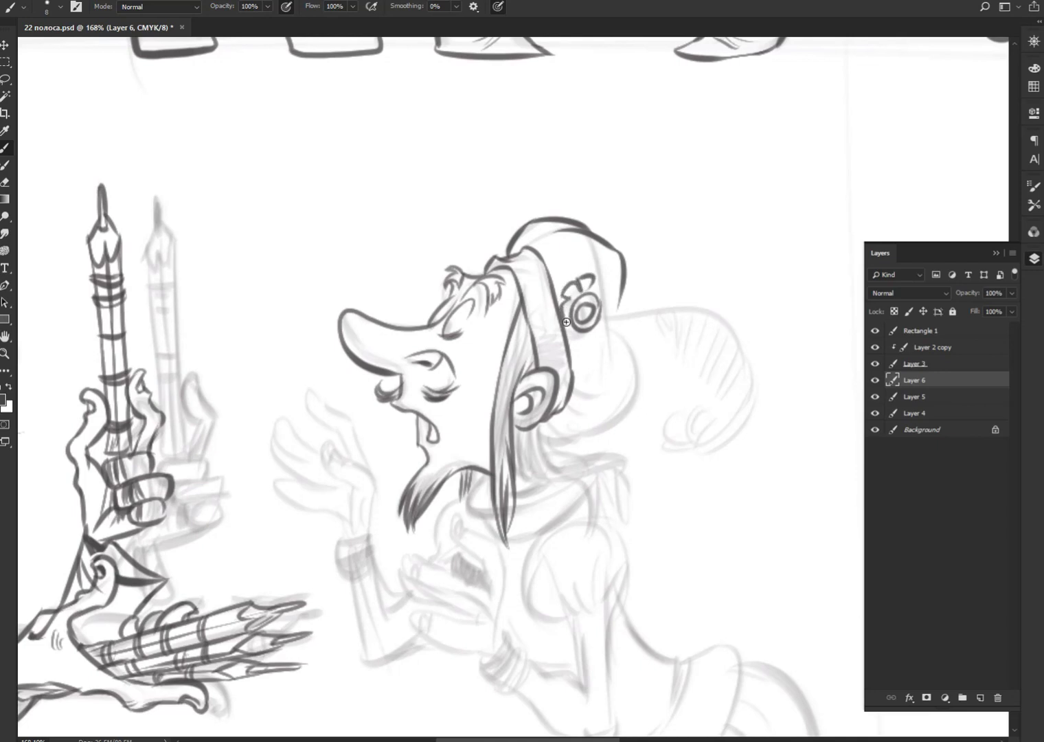
Step: Ink the hat's flower and stripes, then darken the hair, chin curve and curls below the brim
mouse_move(589, 347)
mouse_down()
mouse_move(603, 320)
mouse_move(719, 336)
mouse_move(667, 461)
mouse_move(695, 437)
mouse_move(728, 453)
mouse_move(703, 425)
mouse_move(737, 390)
mouse_move(698, 337)
mouse_move(670, 336)
mouse_move(640, 393)
mouse_move(564, 415)
mouse_move(611, 404)
mouse_up()
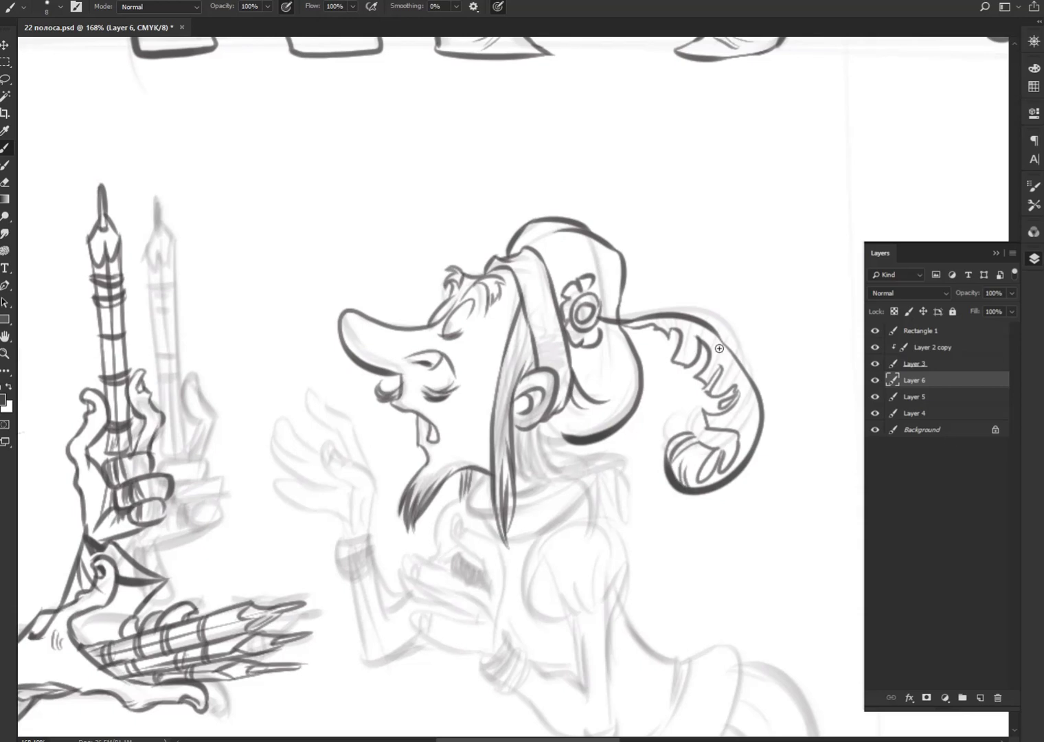
mouse_move(720, 349)
mouse_down()
mouse_move(708, 378)
mouse_move(719, 372)
mouse_up()
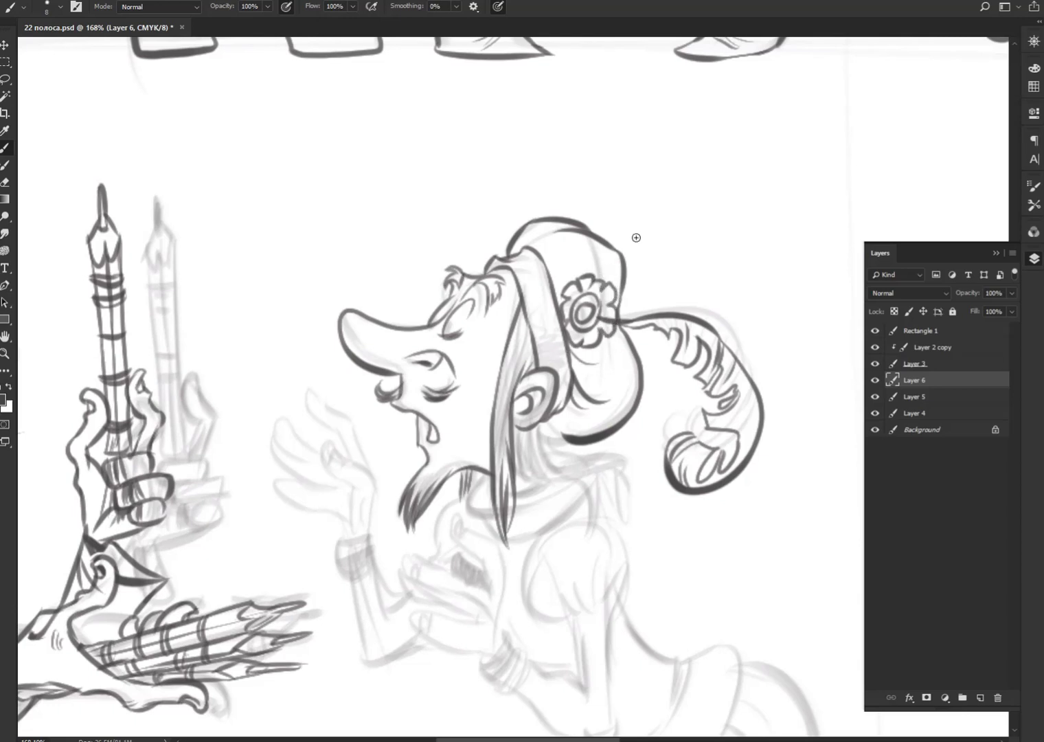
mouse_move(551, 278)
mouse_down()
mouse_move(563, 257)
mouse_move(539, 321)
mouse_up()
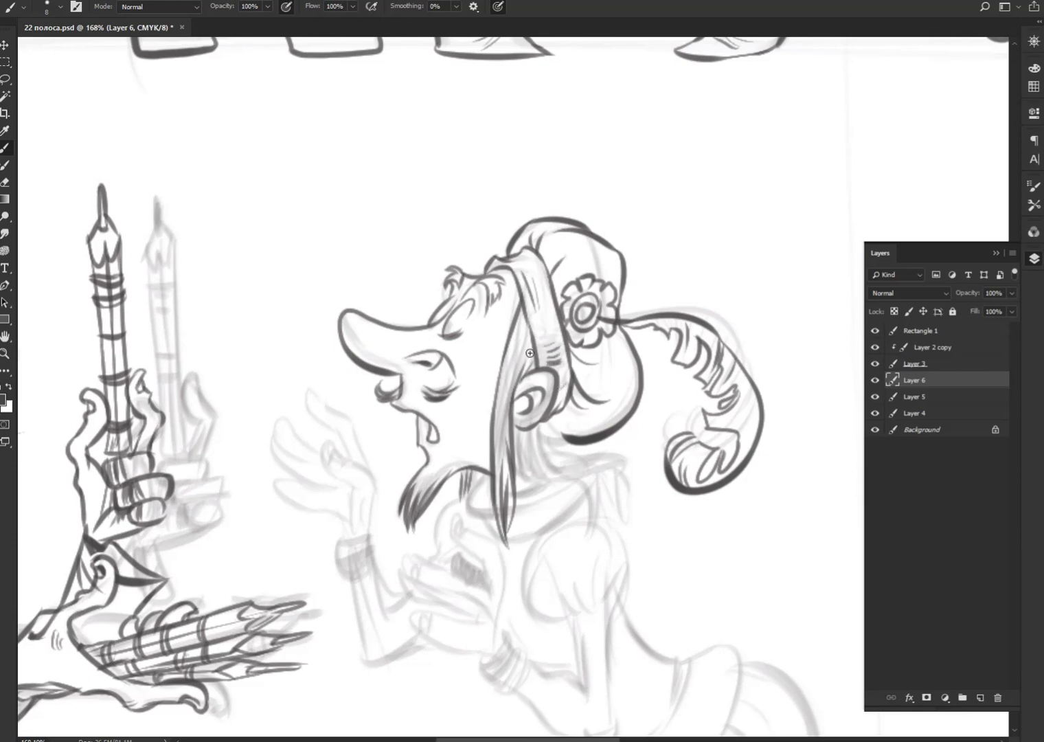
mouse_move(524, 343)
mouse_down()
mouse_move(505, 412)
mouse_move(553, 459)
mouse_up()
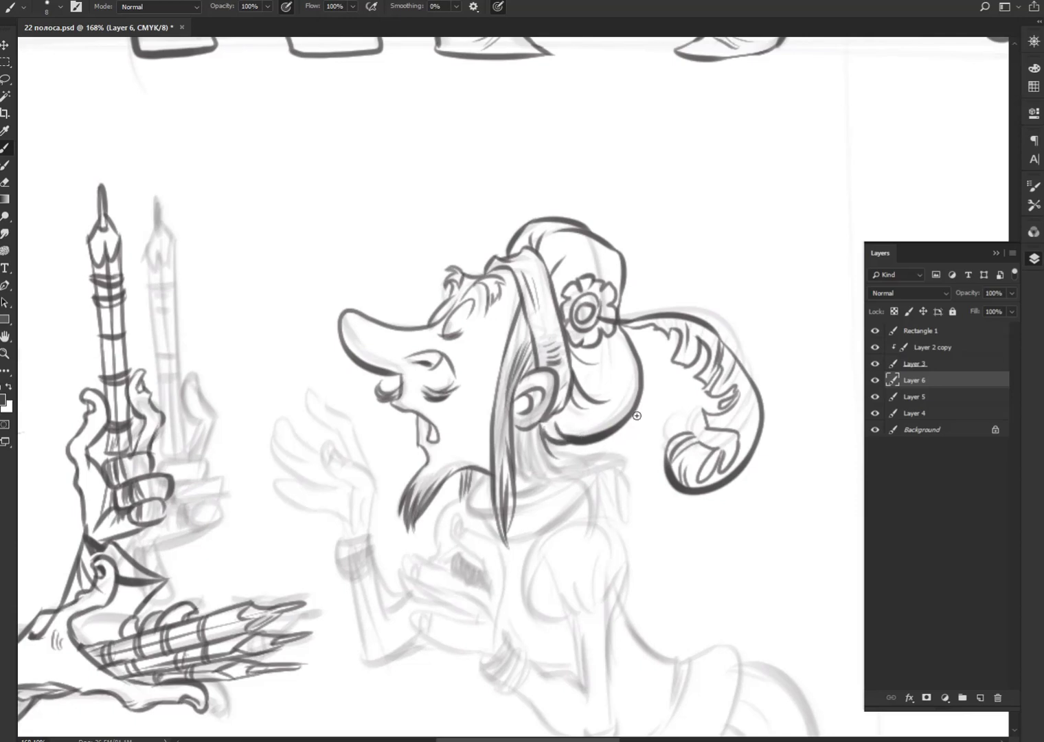
mouse_move(550, 442)
mouse_down()
mouse_move(608, 461)
mouse_move(618, 505)
mouse_move(604, 512)
mouse_move(636, 512)
mouse_move(604, 526)
mouse_up()
mouse_move(580, 471)
mouse_down()
mouse_move(596, 494)
mouse_move(562, 529)
mouse_move(580, 534)
mouse_move(518, 491)
mouse_move(546, 489)
mouse_move(519, 502)
mouse_move(539, 476)
mouse_up()
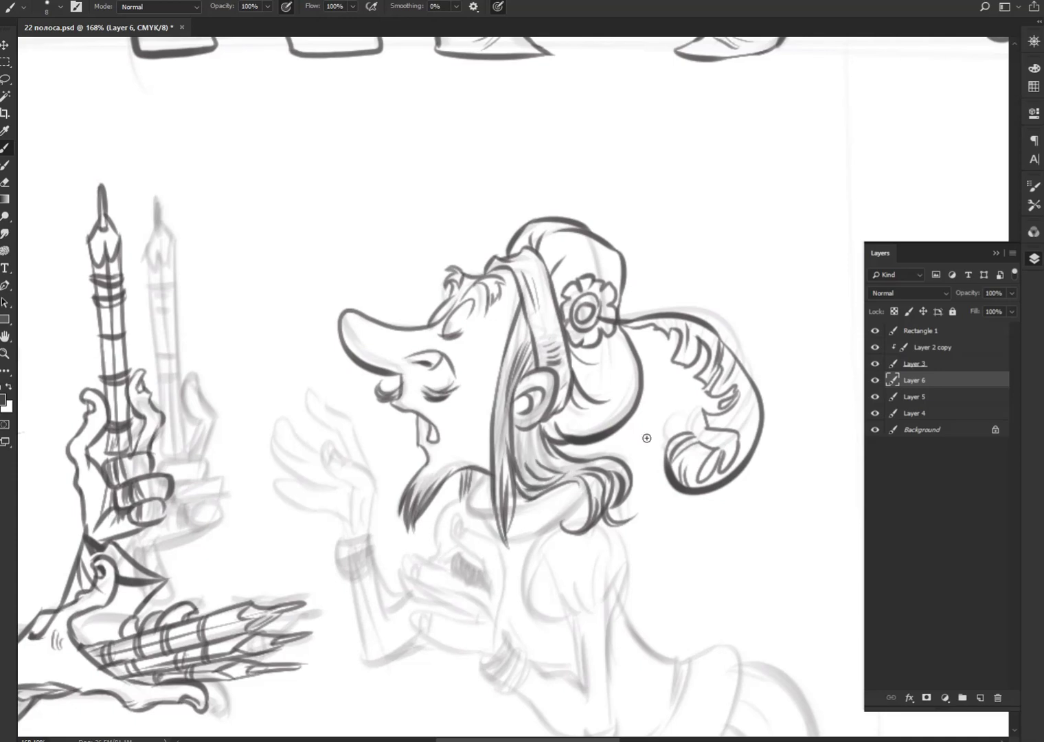
Step: Stroke the beard top, darken the open mouth, and shade the cheek and brow
mouse_move(432, 462)
mouse_down()
mouse_move(439, 476)
mouse_move(460, 466)
mouse_move(447, 462)
mouse_up()
drag(430, 422, 433, 434)
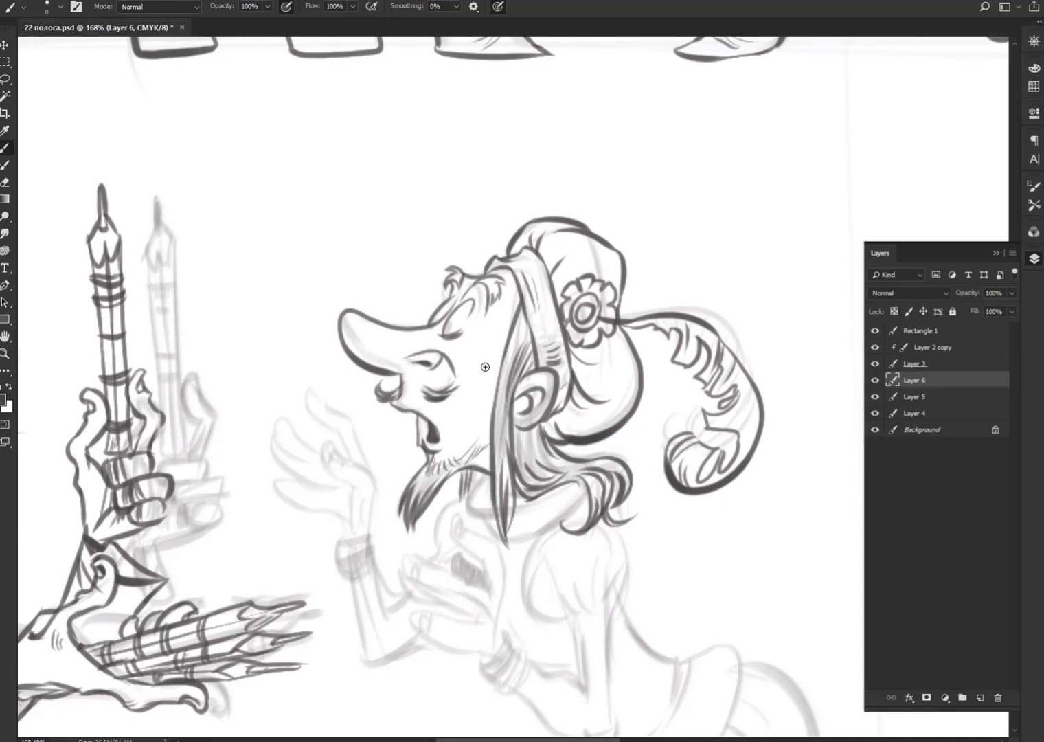
drag(482, 383, 475, 417)
drag(477, 332, 480, 336)
Step: Ink the collar and lapel lines below the beard and redraw the lower jaw and lip
mouse_move(489, 481)
mouse_down()
mouse_move(471, 514)
mouse_move(580, 493)
mouse_up()
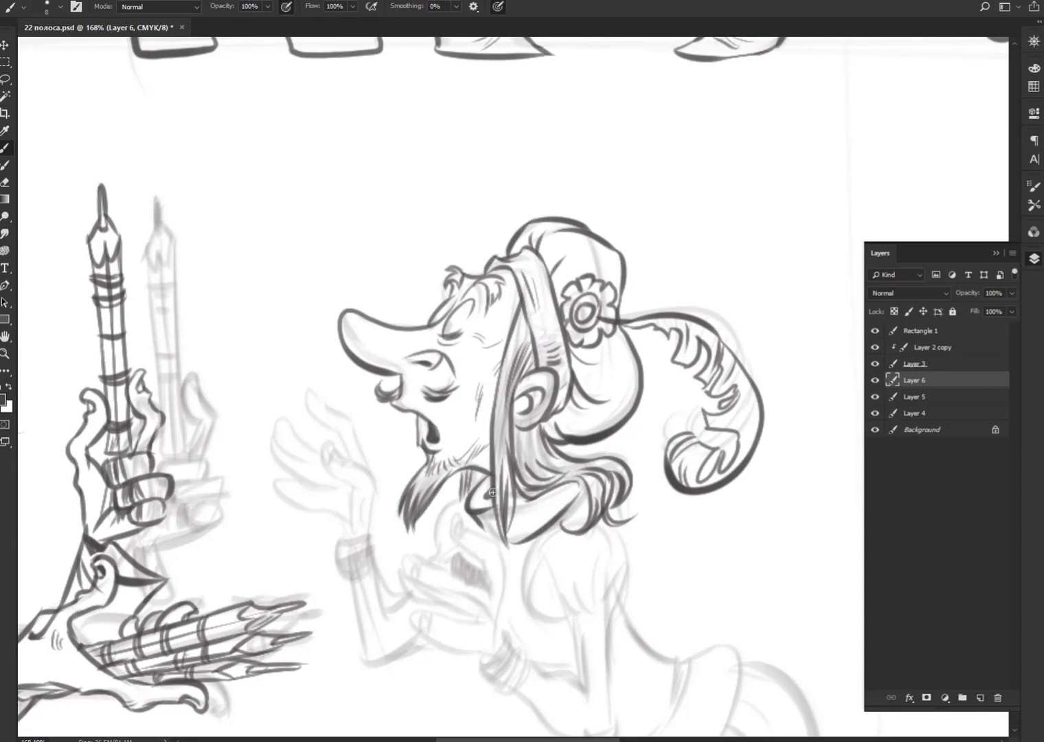
drag(499, 622, 508, 564)
mouse_move(461, 522)
mouse_down()
mouse_move(450, 547)
mouse_move(493, 584)
mouse_move(459, 543)
mouse_move(421, 583)
mouse_move(481, 591)
mouse_move(485, 615)
mouse_up()
mouse_move(408, 576)
mouse_down()
mouse_move(398, 593)
mouse_move(477, 620)
mouse_move(407, 591)
mouse_move(419, 630)
mouse_up()
Step: Ink the lower hand's fingers and palm and its wrist cuff
mouse_move(423, 617)
mouse_down()
mouse_move(414, 643)
mouse_move(447, 651)
mouse_move(479, 625)
mouse_move(474, 649)
mouse_up()
mouse_move(504, 609)
mouse_down()
mouse_move(492, 664)
mouse_move(504, 644)
mouse_up()
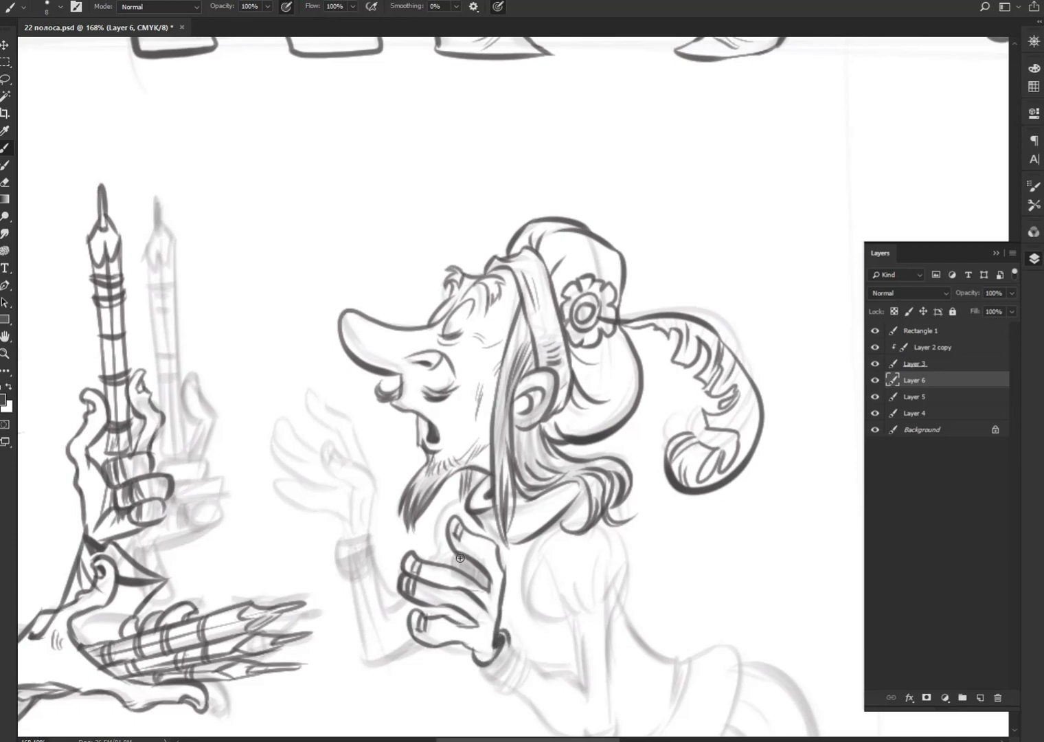
drag(460, 558, 465, 575)
mouse_move(507, 638)
mouse_down()
mouse_move(530, 663)
mouse_move(514, 692)
mouse_up()
drag(473, 659, 517, 694)
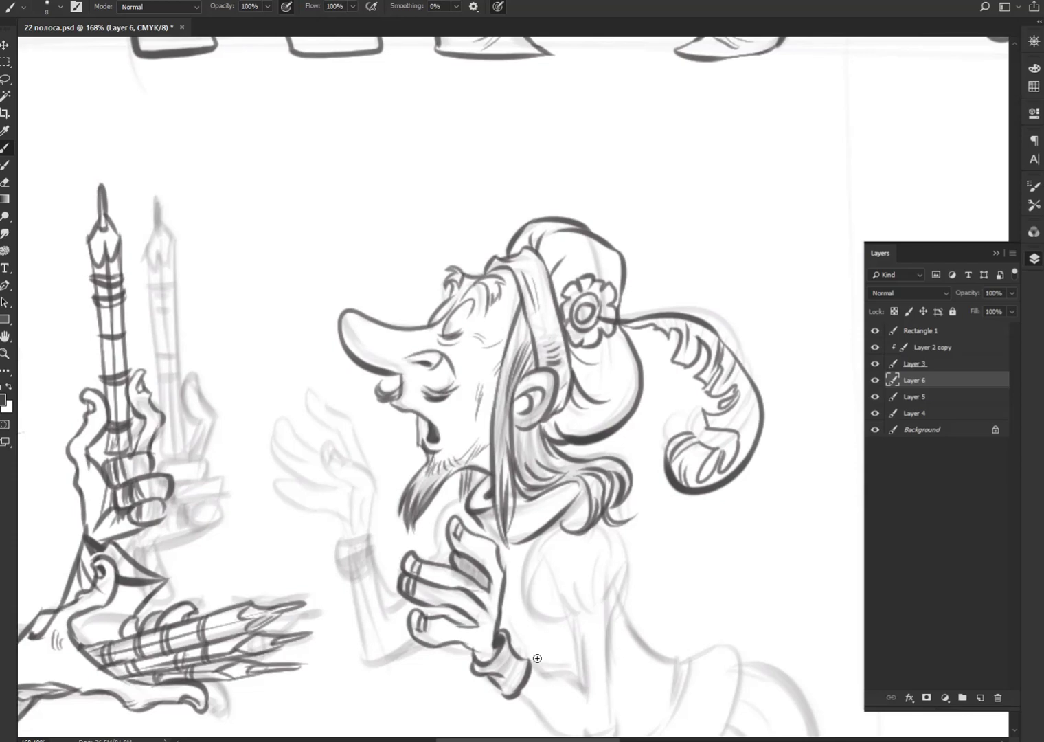
Step: Ink the left raised hand, undoing bad finger strokes and re-inking the palm and fingertip
mouse_move(361, 468)
mouse_down()
mouse_move(345, 452)
mouse_move(325, 462)
mouse_move(362, 493)
mouse_move(355, 520)
mouse_move(379, 495)
mouse_move(371, 542)
mouse_move(274, 476)
mouse_move(302, 486)
mouse_up()
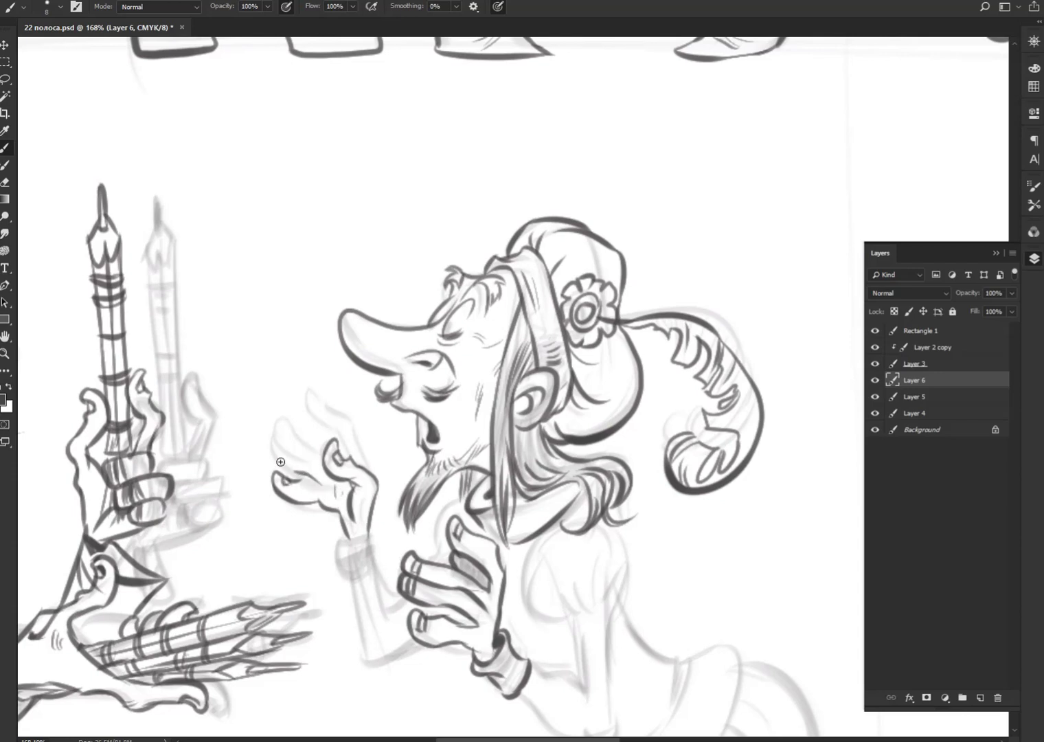
mouse_move(290, 471)
mouse_down()
mouse_move(281, 420)
mouse_move(297, 465)
mouse_up()
mouse_move(284, 417)
mouse_down()
mouse_move(317, 453)
mouse_move(319, 466)
mouse_move(298, 464)
mouse_up()
key(ctrl+z)
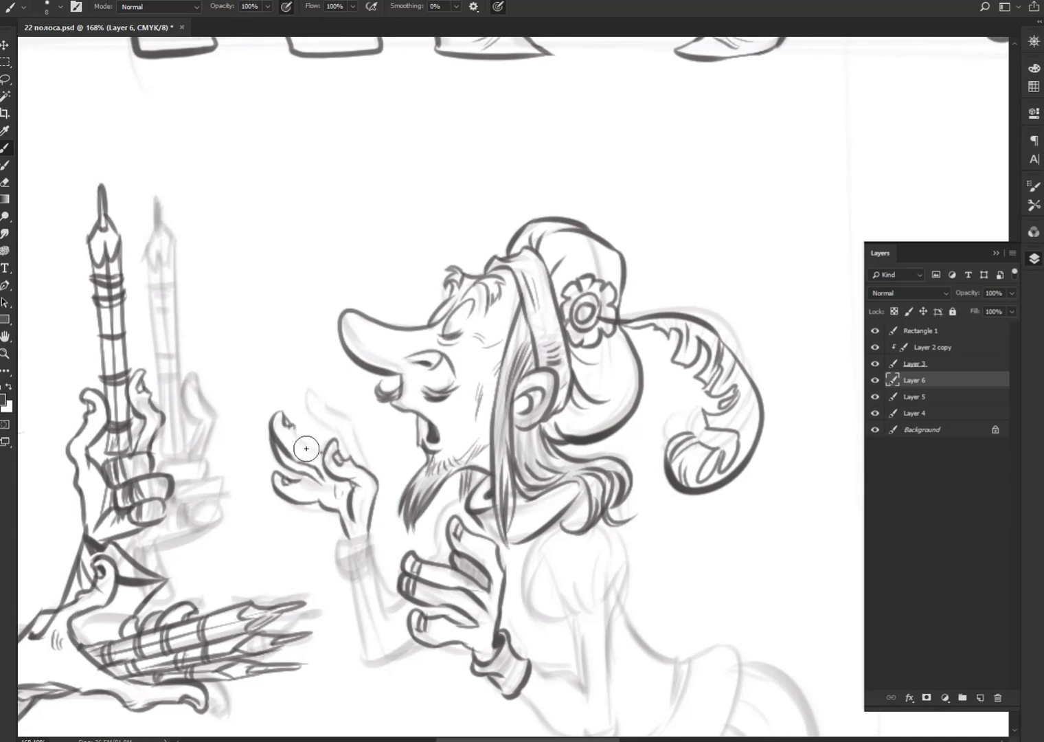
key(ctrl+z)
key(ctrl+z)
key(ctrl+z)
key(ctrl+z)
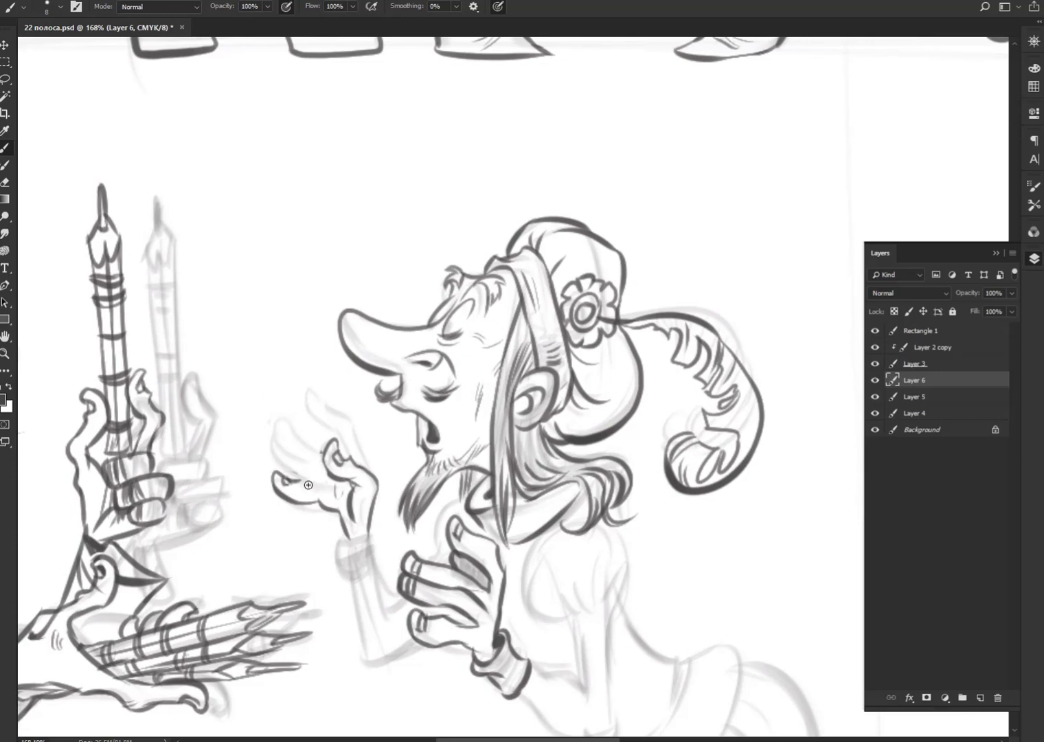
mouse_move(321, 482)
mouse_down()
mouse_move(283, 467)
mouse_move(278, 416)
mouse_move(292, 454)
mouse_move(323, 474)
mouse_move(319, 387)
mouse_move(358, 428)
mouse_move(376, 473)
mouse_up()
drag(285, 417, 289, 421)
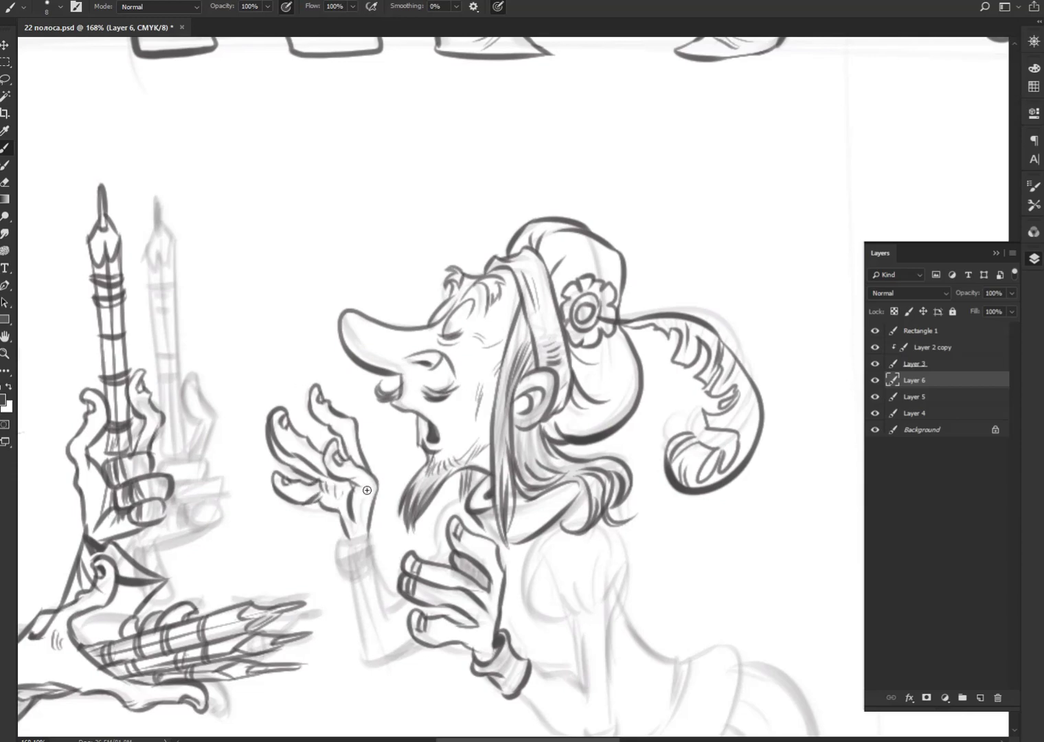
Step: Ink the left cuff, forearm edge, lower hand edge, and the torso and shoulder outline
mouse_move(368, 537)
mouse_down()
mouse_move(335, 542)
mouse_move(334, 564)
mouse_move(370, 542)
mouse_move(377, 580)
mouse_move(356, 659)
mouse_move(377, 668)
mouse_move(433, 640)
mouse_up()
mouse_move(374, 577)
mouse_down()
mouse_move(385, 629)
mouse_move(404, 602)
mouse_up()
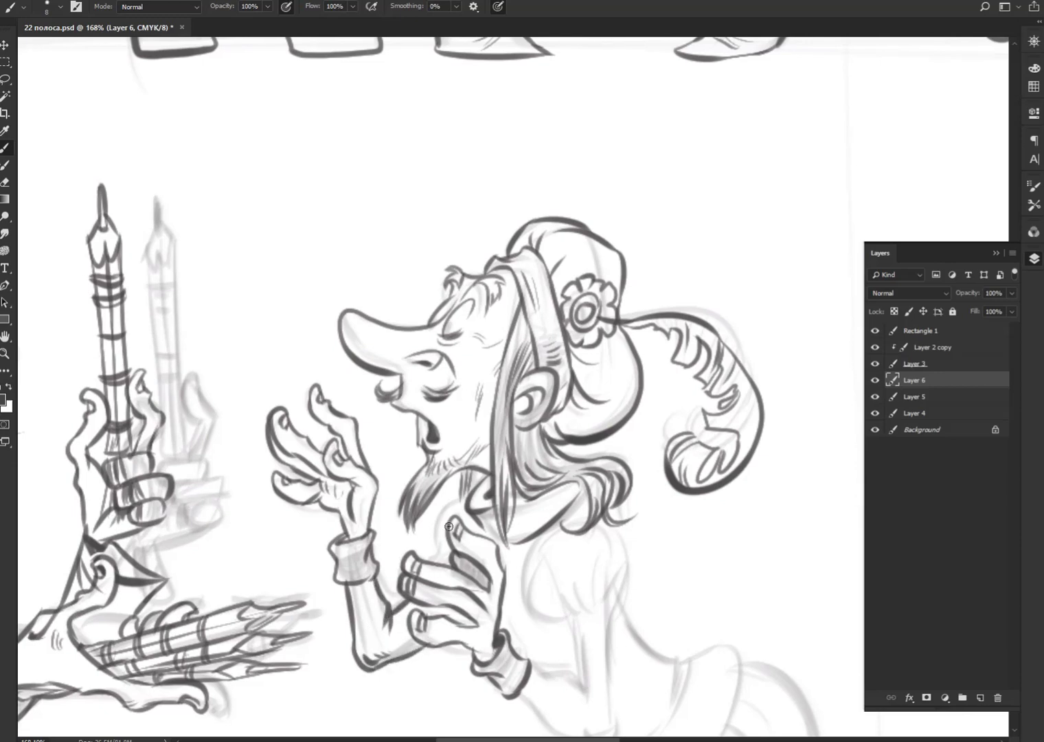
mouse_move(468, 496)
mouse_down()
mouse_move(433, 524)
mouse_move(426, 571)
mouse_up()
mouse_move(550, 536)
mouse_down()
mouse_move(532, 569)
mouse_move(585, 631)
mouse_up()
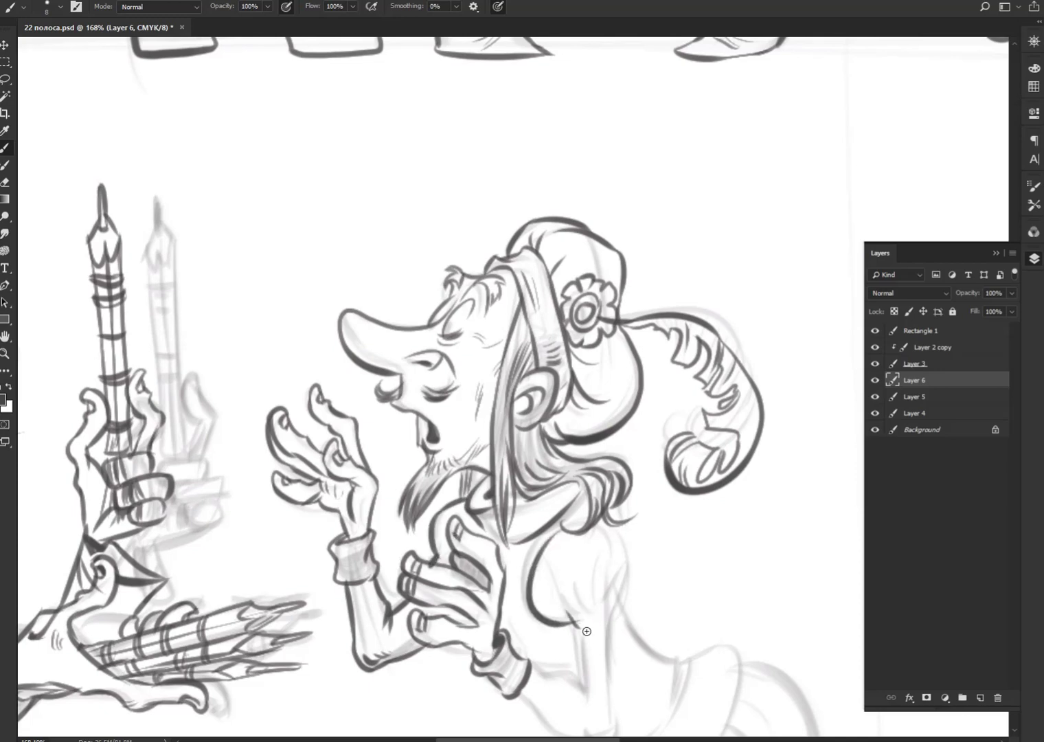
drag(609, 525, 614, 617)
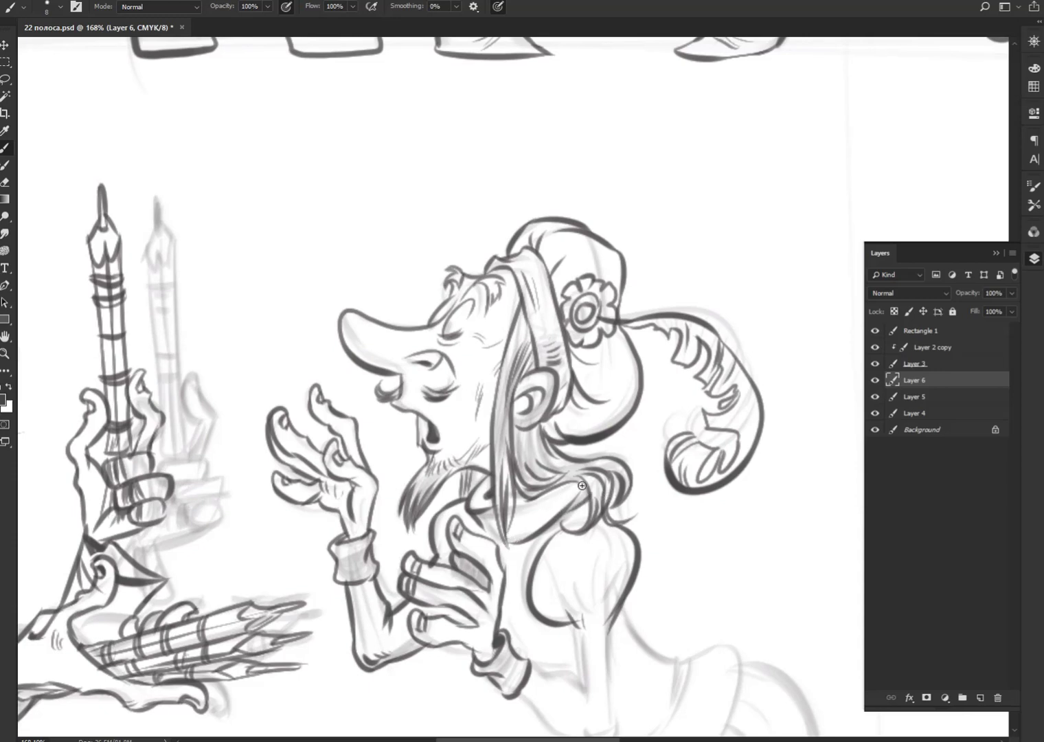
drag(577, 481, 570, 505)
mouse_move(699, 646)
mouse_down()
mouse_move(552, 584)
mouse_move(610, 468)
mouse_up()
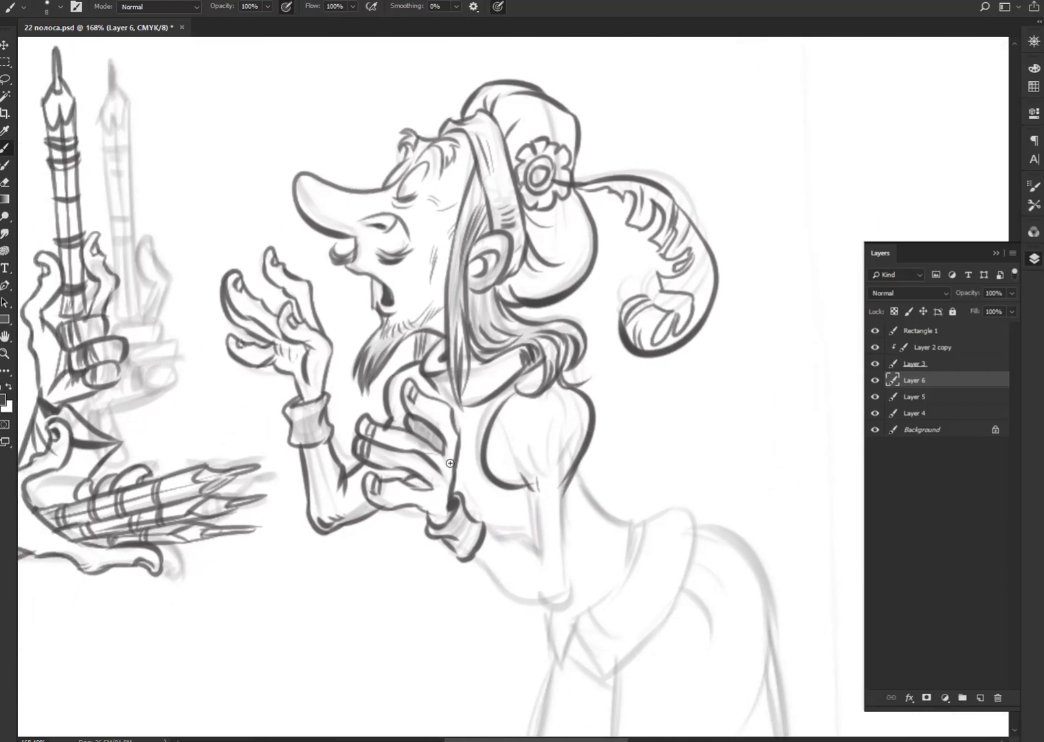
Step: Ink the body lines, back contour, waist, and the collar's left flap and right edge
drag(502, 537, 547, 560)
drag(531, 488, 533, 541)
mouse_move(565, 484)
mouse_down()
mouse_move(568, 609)
mouse_move(540, 592)
mouse_move(557, 602)
mouse_up()
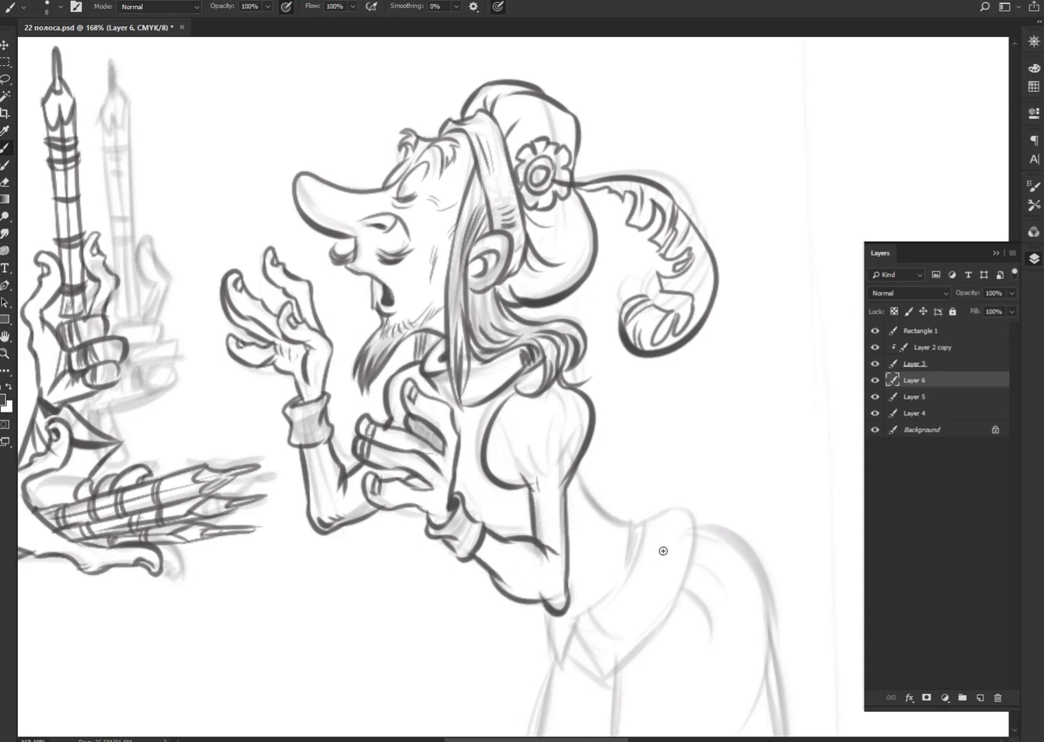
mouse_move(581, 479)
mouse_down()
mouse_move(639, 518)
mouse_move(631, 549)
mouse_move(545, 556)
mouse_up()
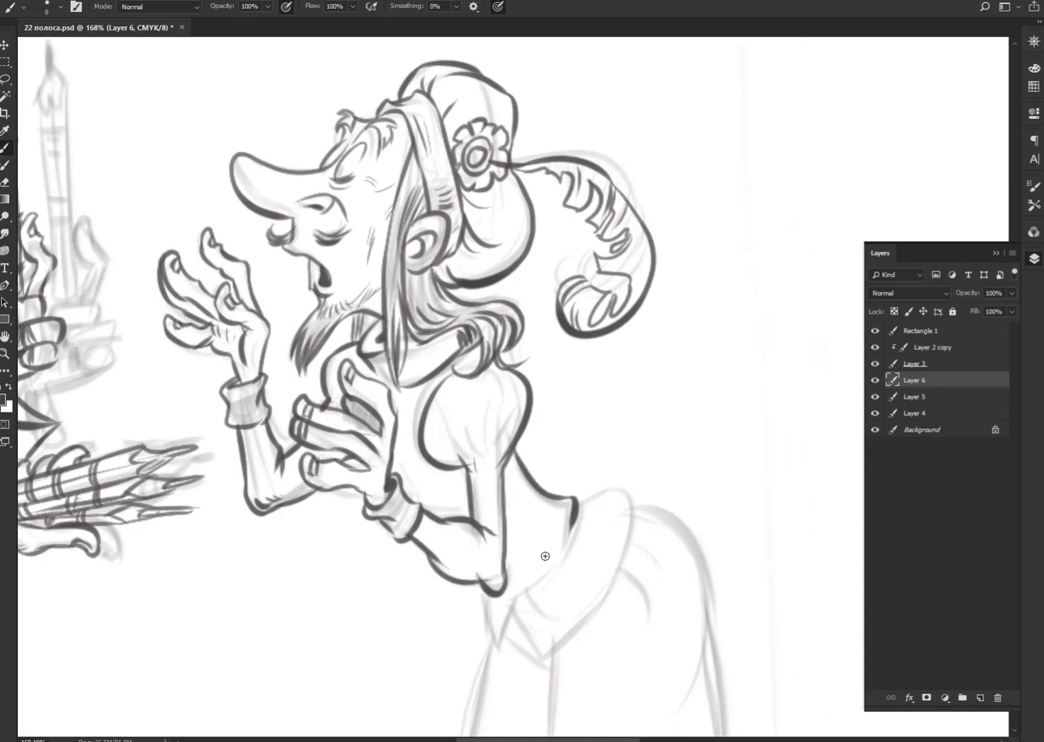
mouse_move(475, 583)
mouse_down()
mouse_move(555, 573)
mouse_move(568, 543)
mouse_up()
mouse_move(485, 618)
mouse_down()
mouse_move(459, 689)
mouse_move(506, 624)
mouse_move(525, 711)
mouse_move(618, 601)
mouse_up()
mouse_move(580, 503)
mouse_down()
mouse_move(687, 509)
mouse_move(630, 606)
mouse_move(578, 649)
mouse_up()
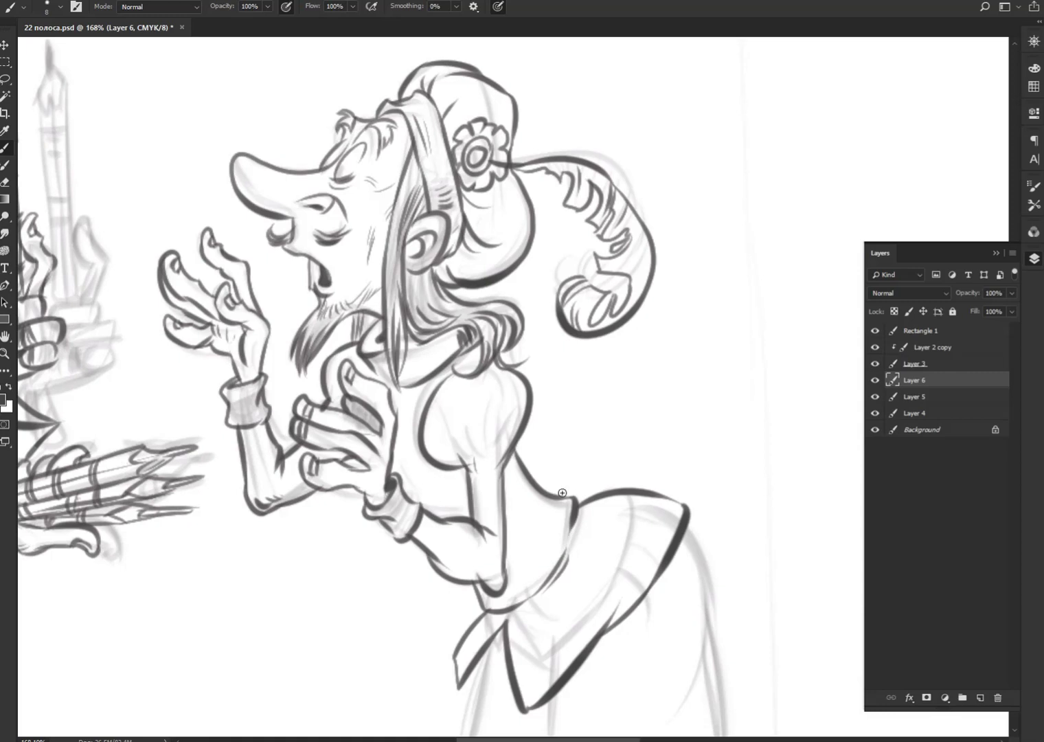
Step: Add short accents near the collar and at the skirt waistline
drag(461, 354, 471, 350)
drag(373, 369, 382, 383)
mouse_move(571, 527)
mouse_down()
mouse_move(611, 522)
mouse_move(591, 538)
mouse_up()
mouse_move(660, 570)
mouse_down()
mouse_move(589, 392)
mouse_move(624, 398)
mouse_move(644, 619)
mouse_move(622, 718)
mouse_up()
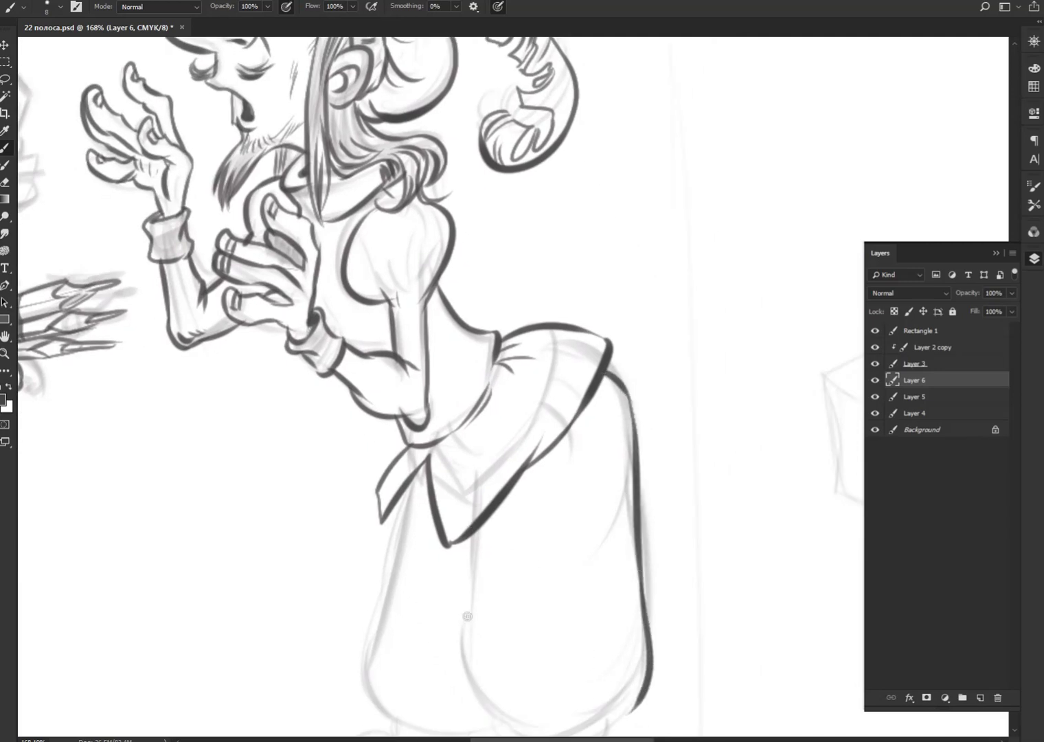
Step: Ink the skirt's sides and bottom, closing its corner and adding the lower-left tuck
drag(473, 540, 463, 642)
drag(536, 588, 557, 435)
mouse_move(485, 485)
mouse_down()
mouse_move(663, 560)
mouse_move(611, 584)
mouse_up()
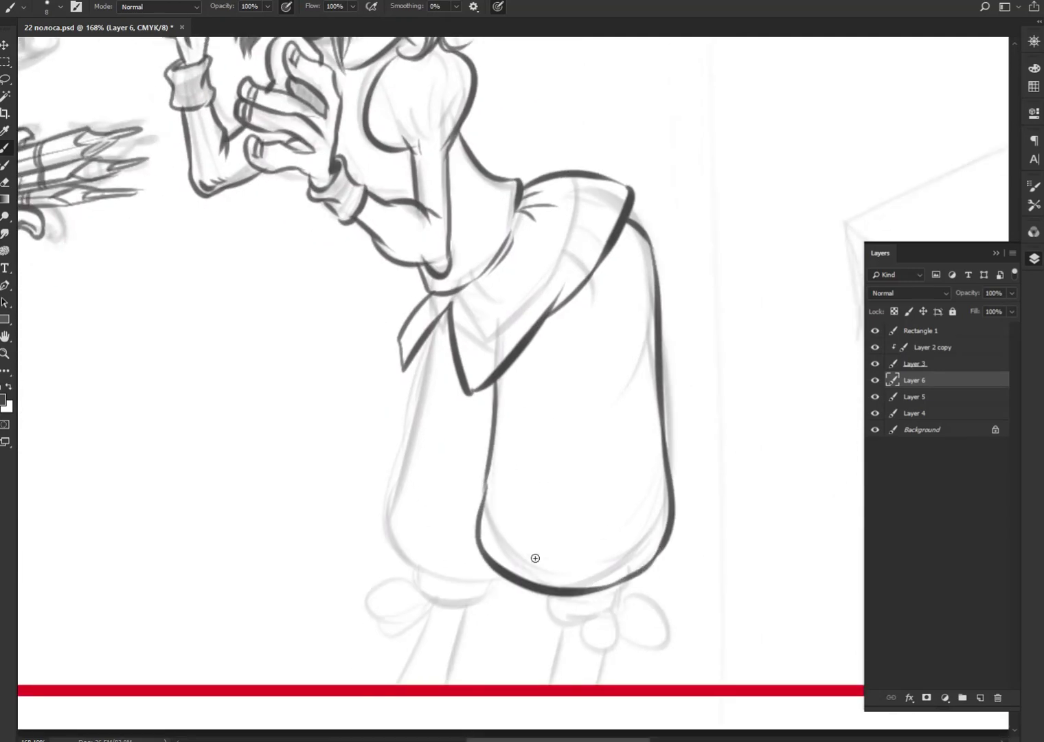
drag(430, 328, 416, 424)
drag(422, 408, 505, 585)
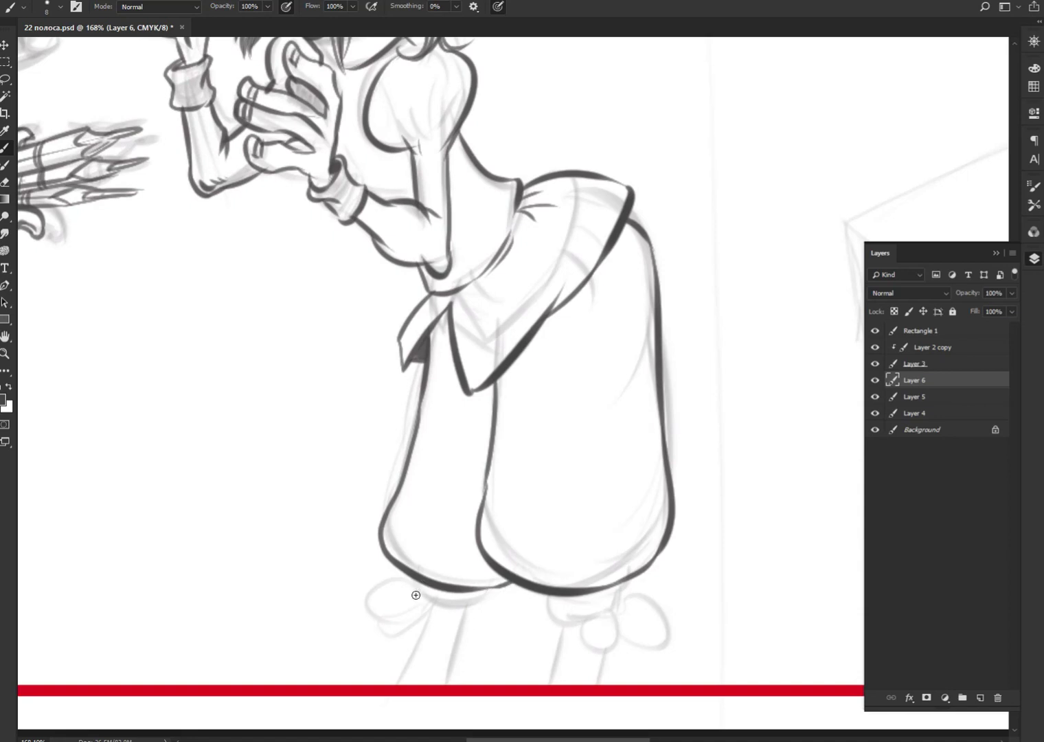
mouse_move(415, 586)
mouse_down()
mouse_move(432, 605)
mouse_move(492, 593)
mouse_move(602, 612)
mouse_move(628, 592)
mouse_move(370, 612)
mouse_move(425, 614)
mouse_move(396, 701)
mouse_move(448, 701)
mouse_up()
Step: Ink both legs and feet below the cuffs, closing the gap in the left leg
drag(467, 609, 438, 720)
drag(657, 589, 574, 521)
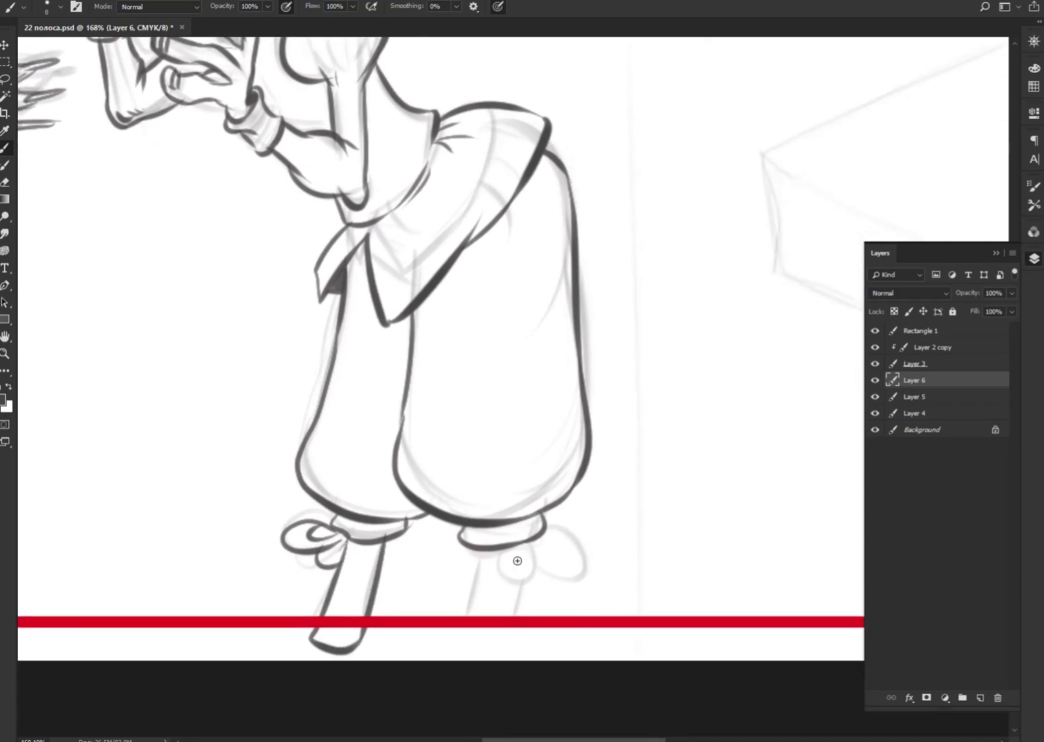
mouse_move(508, 548)
mouse_down()
mouse_move(548, 583)
mouse_move(514, 576)
mouse_move(536, 554)
mouse_up()
drag(464, 624, 512, 643)
scroll(552, 501, up, 1)
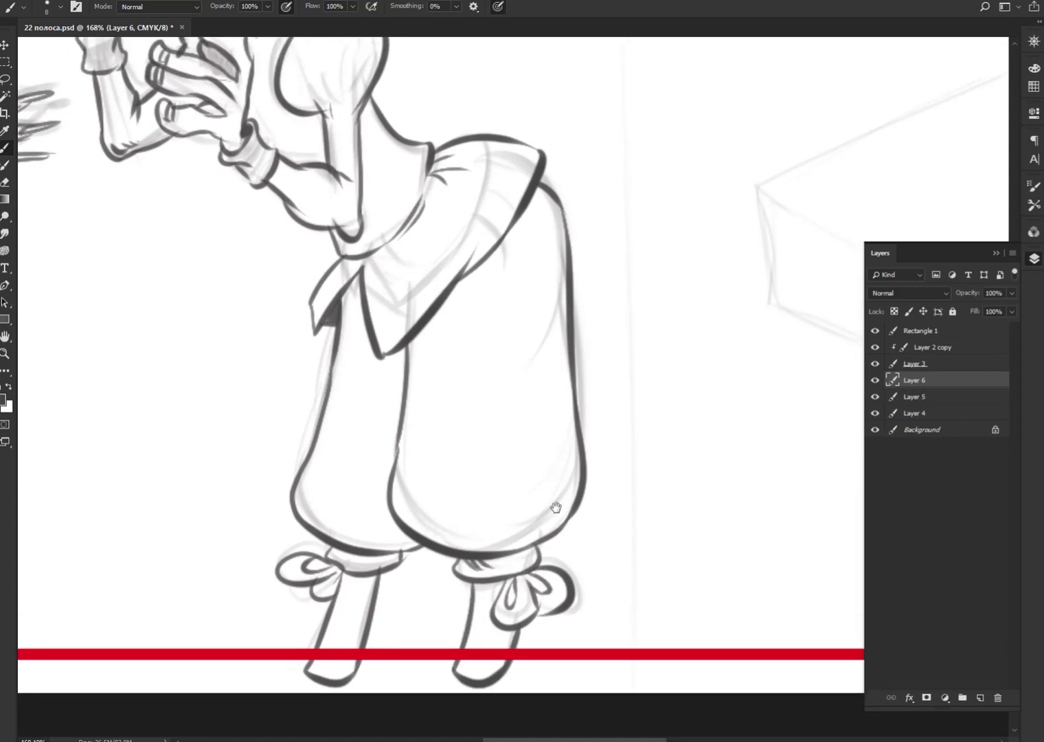
scroll(481, 481, up, 4)
drag(385, 531, 380, 583)
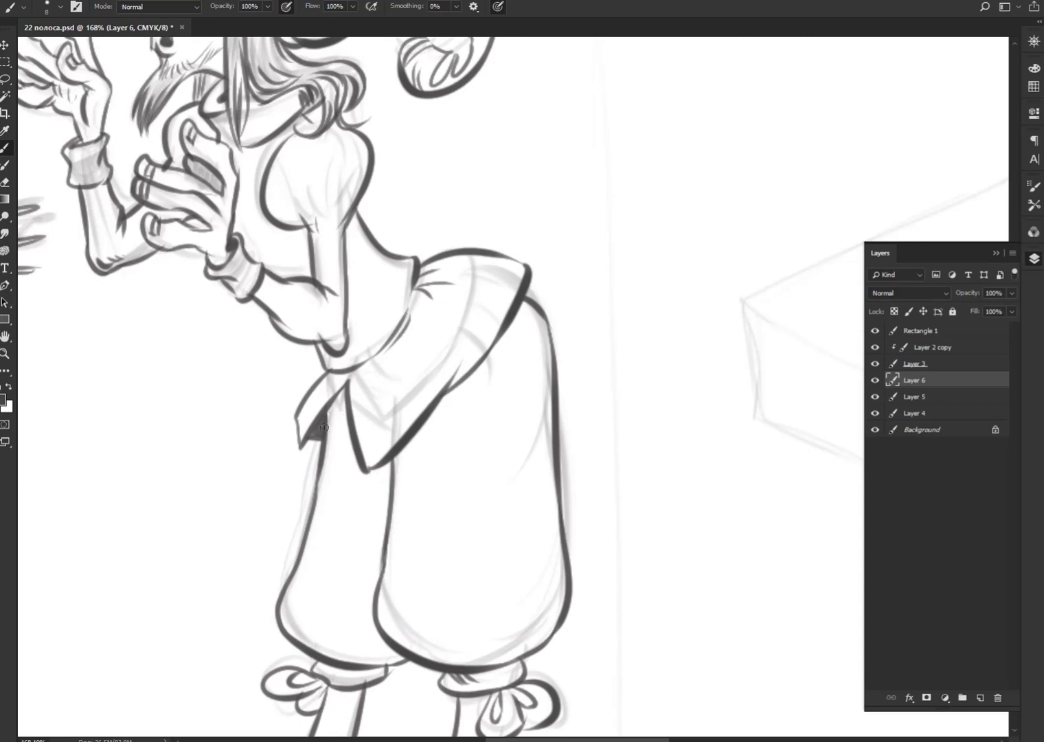
Step: Add fold lines inside the puffed sleeve and darken the thumb's edge
drag(403, 359, 418, 558)
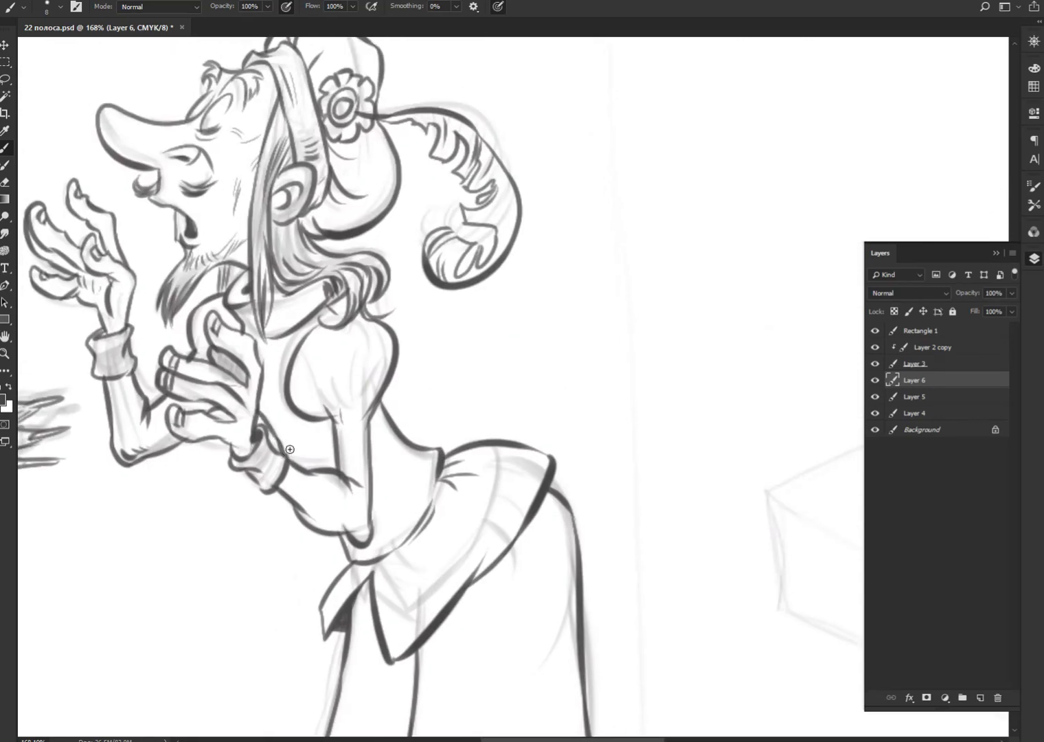
mouse_move(313, 347)
mouse_down()
mouse_move(333, 408)
mouse_move(320, 405)
mouse_up()
drag(357, 335, 350, 409)
drag(375, 364, 367, 405)
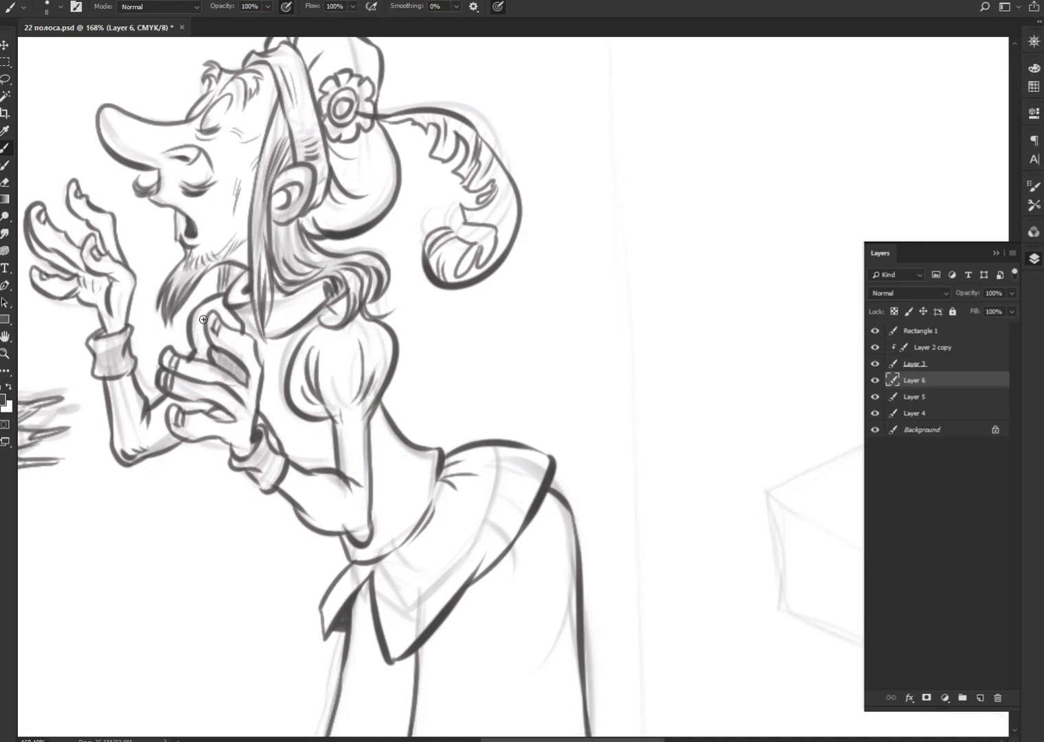
mouse_move(204, 320)
mouse_down()
mouse_move(180, 389)
mouse_move(185, 371)
mouse_up()
Step: Undo the stray stroke by the fingers, clear the selection, and erase stray lines beneath the hat
key(ctrl+z)
key(l)
key(ctrl+d)
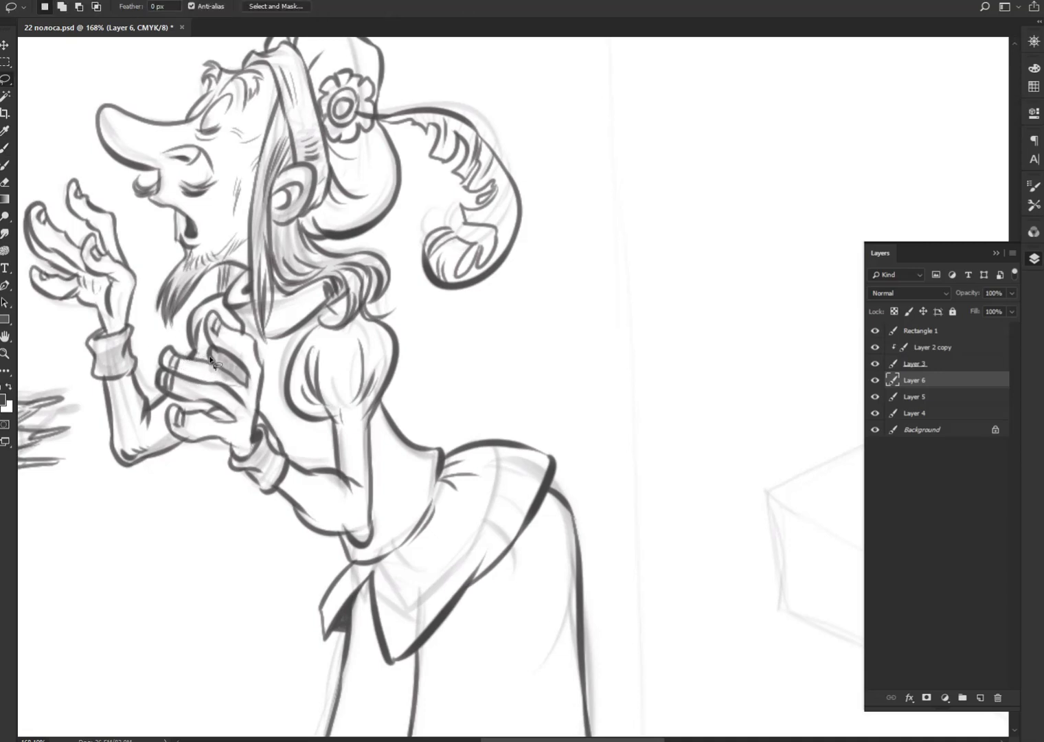
drag(585, 490, 608, 529)
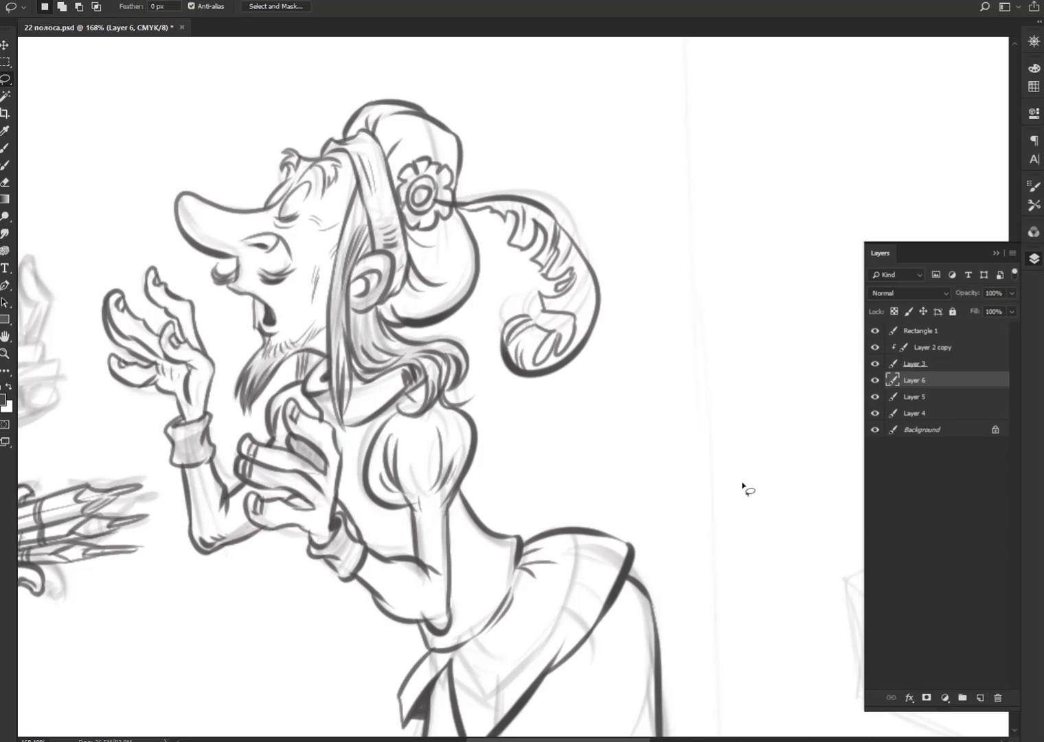
key(e)
mouse_move(402, 302)
mouse_down()
mouse_move(460, 282)
mouse_move(470, 252)
mouse_up()
key(ctrl+alt+2)
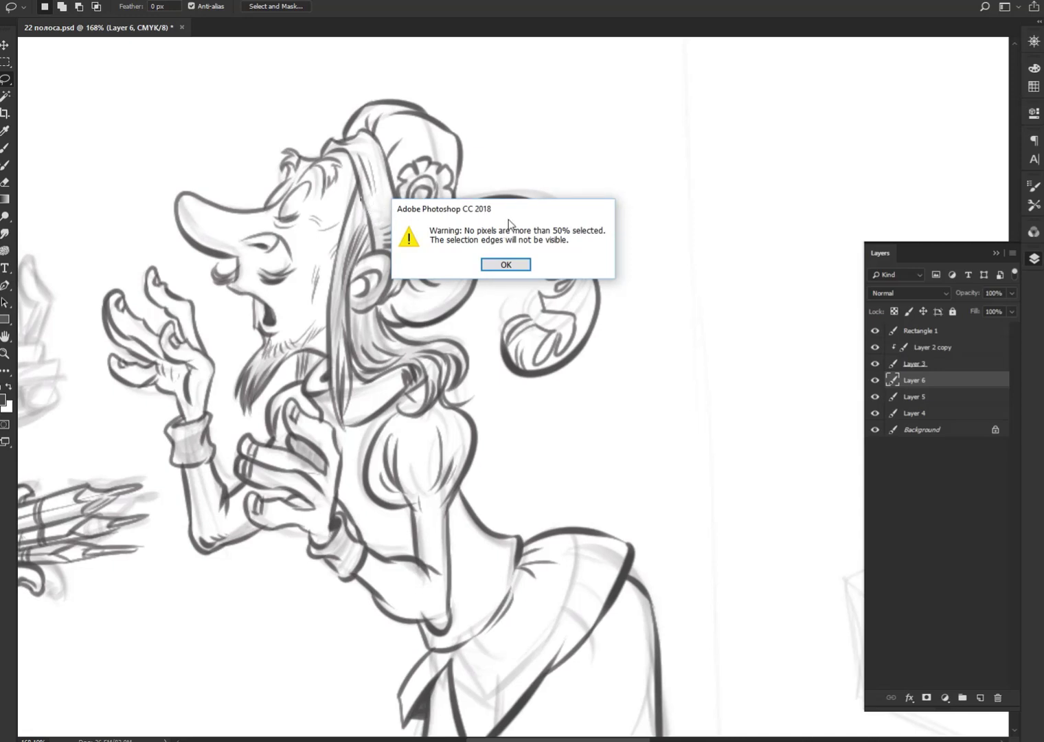
click(506, 265)
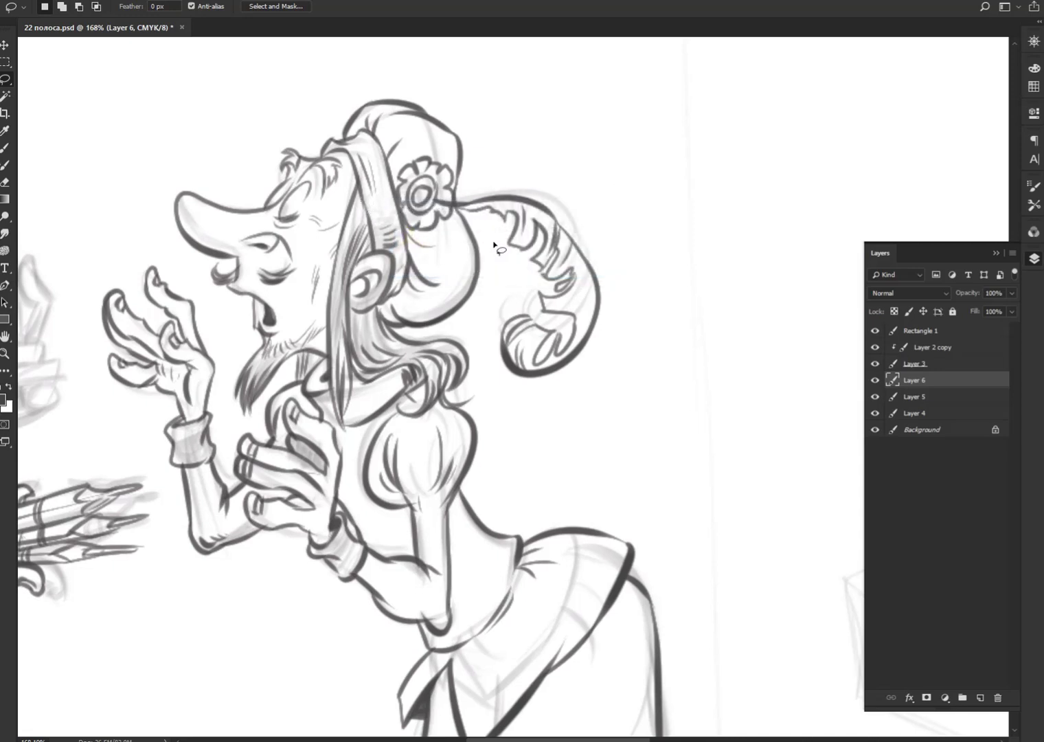
Step: Paint dark hair strands around the ear and shade under the chin at the collar
key(b)
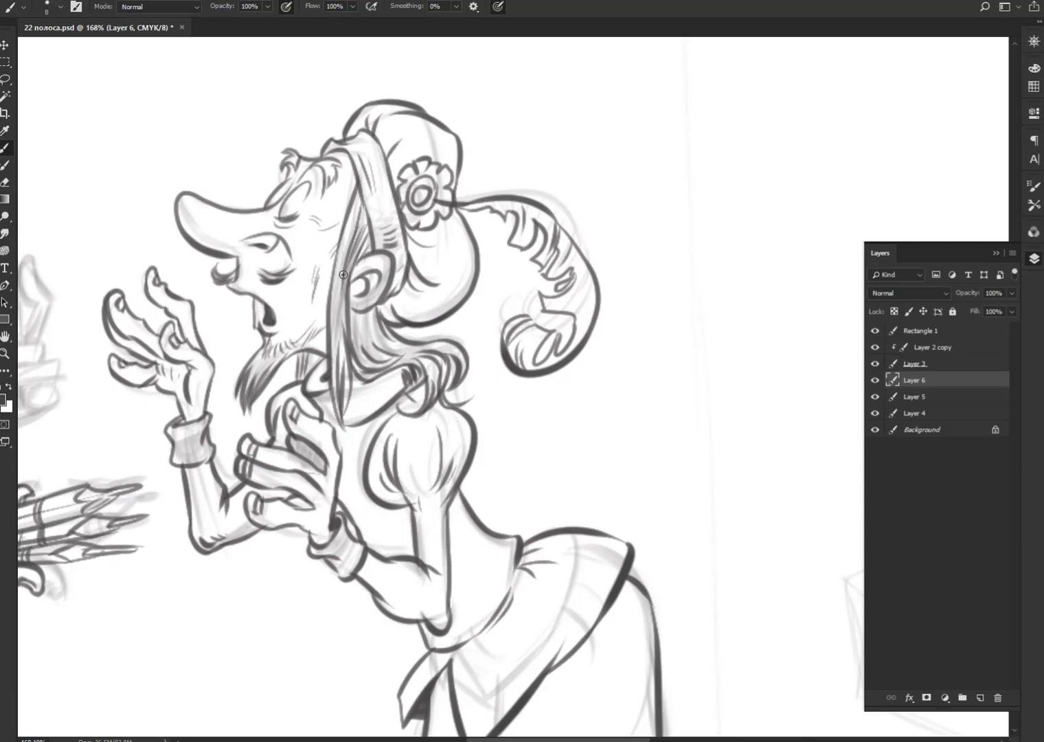
mouse_move(364, 217)
mouse_down()
mouse_move(336, 326)
mouse_move(386, 329)
mouse_move(410, 313)
mouse_up()
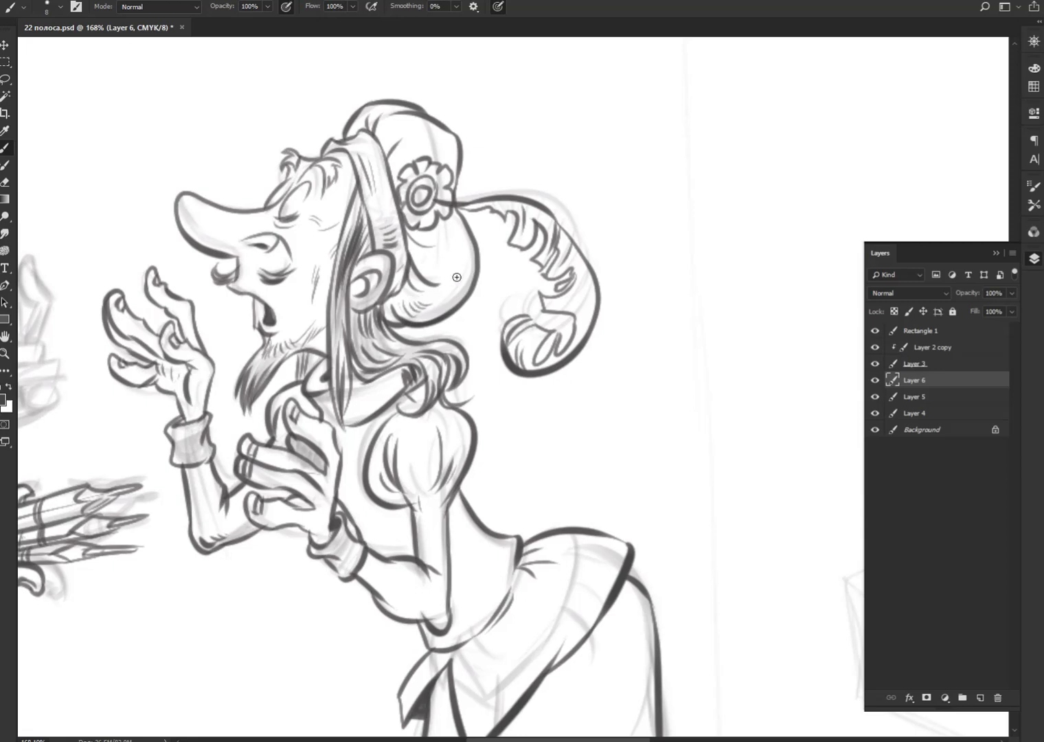
mouse_move(308, 358)
mouse_down()
mouse_move(306, 384)
mouse_move(318, 358)
mouse_move(299, 390)
mouse_move(312, 342)
mouse_move(366, 320)
mouse_up()
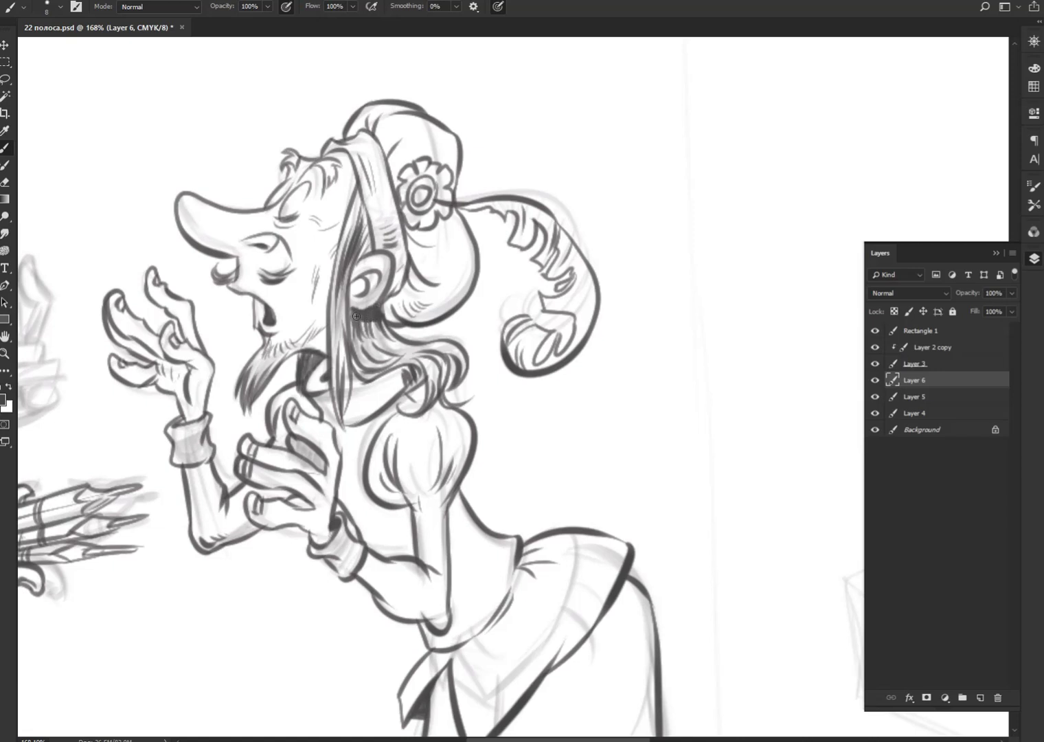
mouse_move(371, 241)
mouse_down()
mouse_move(350, 271)
mouse_move(363, 257)
mouse_up()
mouse_move(371, 210)
mouse_down()
mouse_move(363, 258)
mouse_move(366, 235)
mouse_up()
mouse_move(384, 313)
mouse_down()
mouse_move(364, 345)
mouse_move(406, 308)
mouse_up()
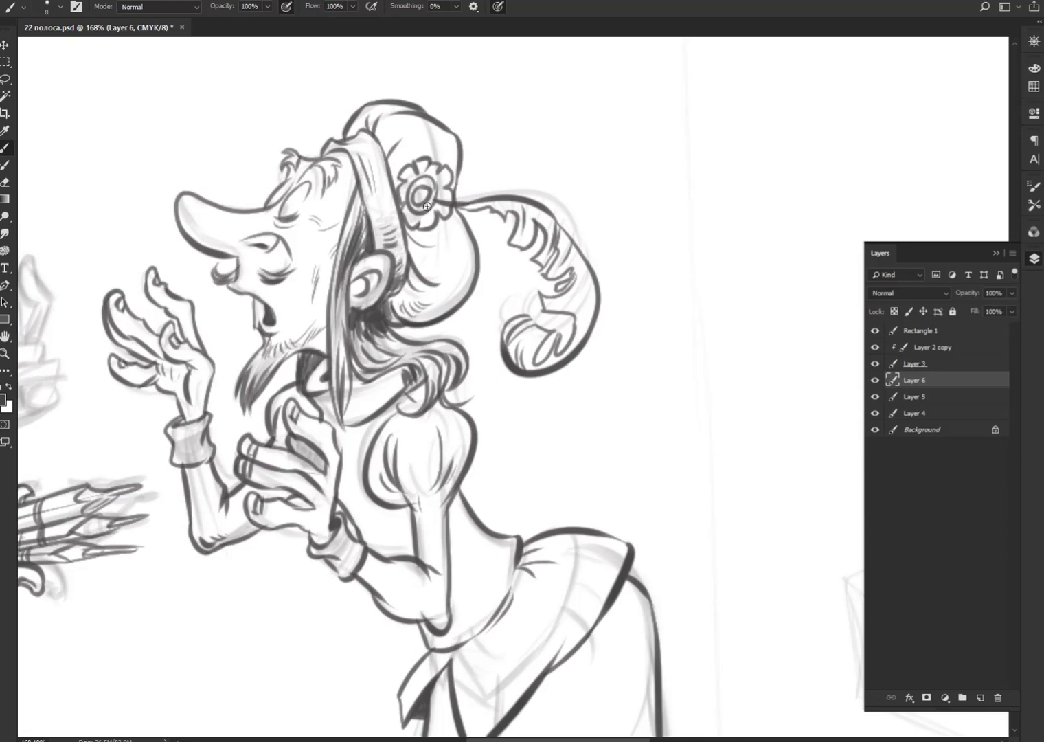
Step: Thicken the shading and hair hatching beneath and beside the ear
scroll(427, 207, down, 3)
scroll(428, 206, left, 5)
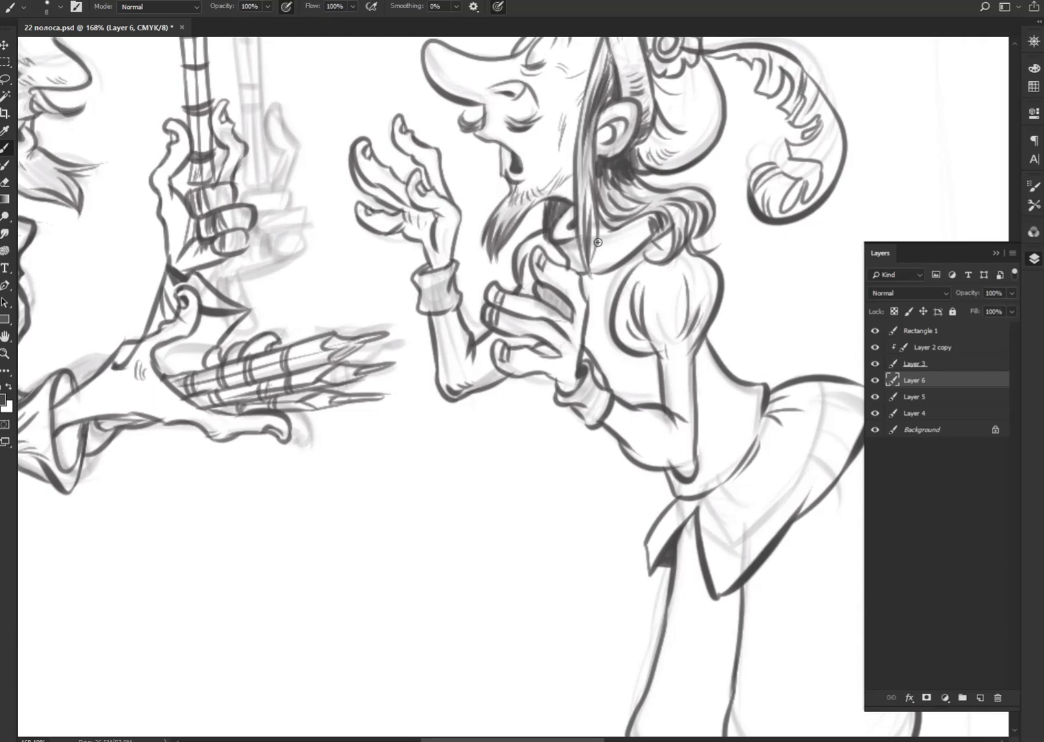
mouse_move(677, 243)
mouse_down()
mouse_move(582, 327)
mouse_move(457, 479)
mouse_up()
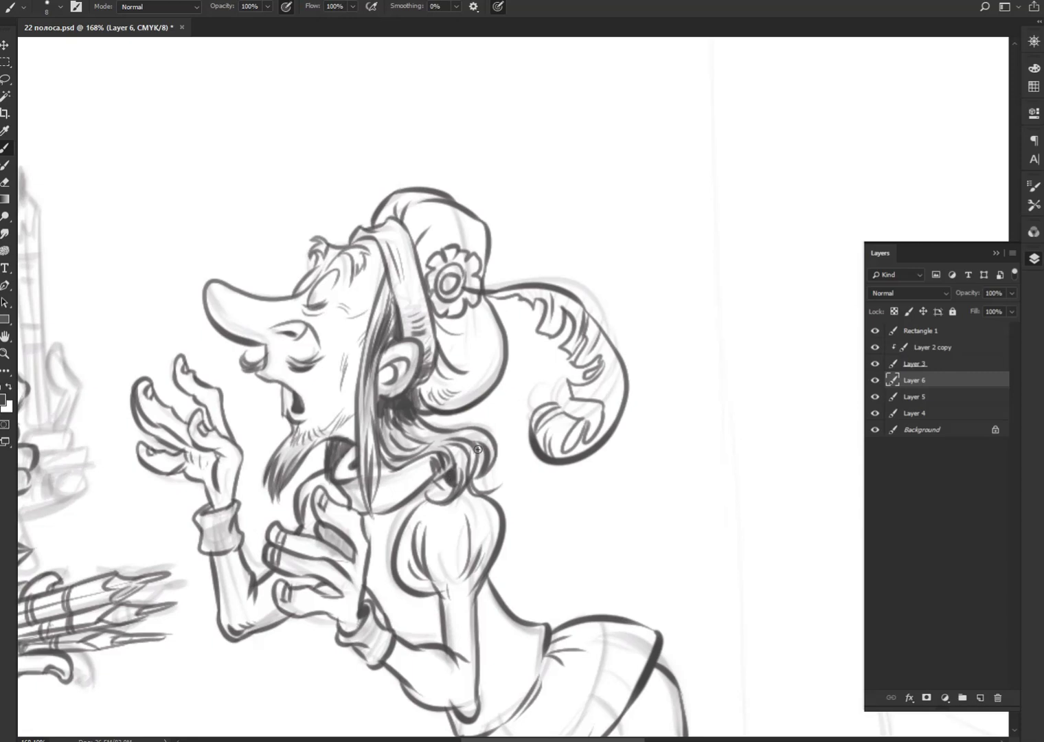
drag(390, 413, 385, 423)
mouse_move(397, 329)
mouse_down()
mouse_move(386, 337)
mouse_move(382, 327)
mouse_up()
mouse_move(411, 390)
mouse_down()
mouse_move(433, 426)
mouse_move(392, 406)
mouse_move(386, 436)
mouse_up()
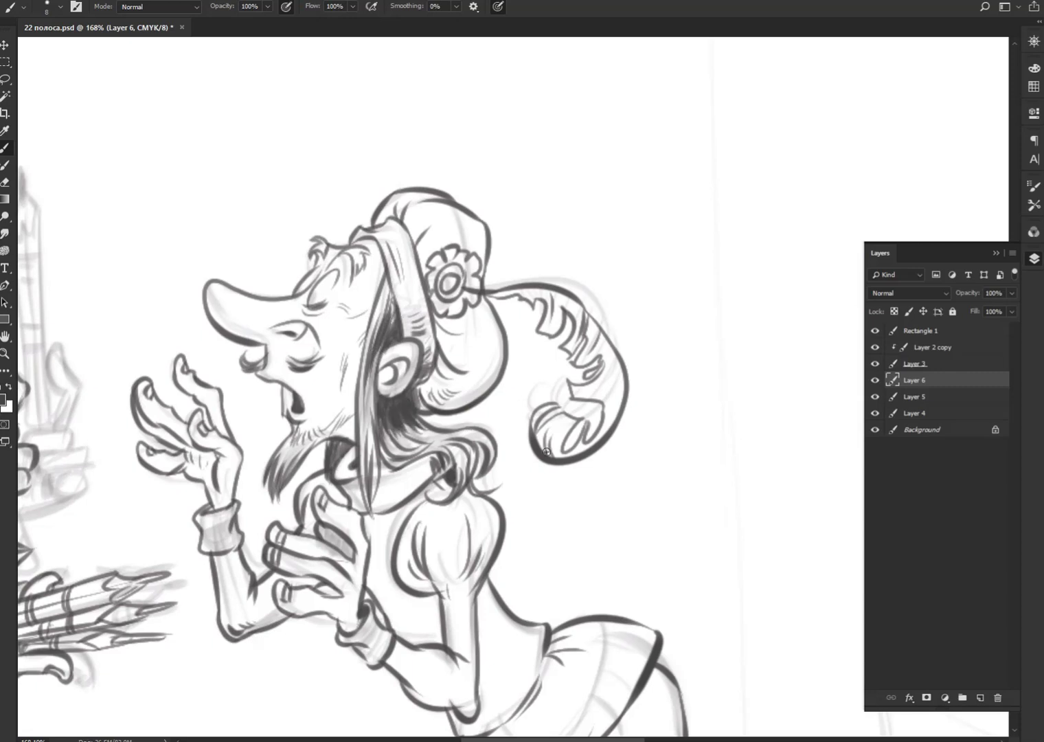
Step: Darken the neck shadow and collar line, ink the bodice line, and hatch the waist
drag(519, 547, 578, 457)
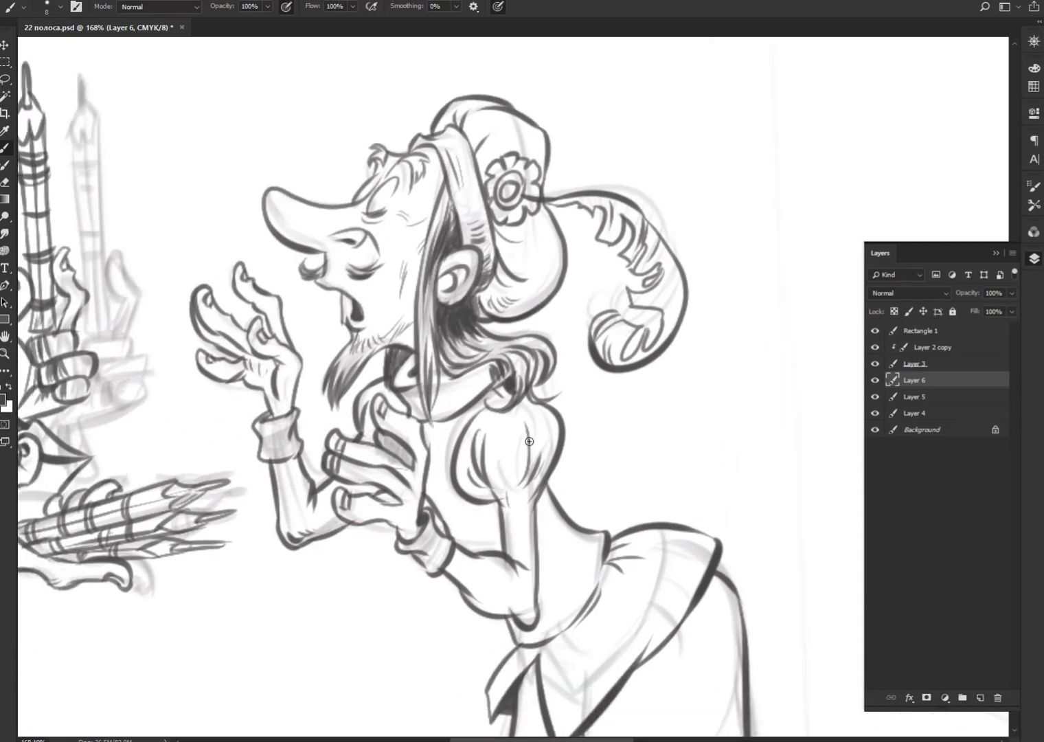
mouse_move(387, 379)
mouse_down()
mouse_move(390, 397)
mouse_move(351, 412)
mouse_move(354, 426)
mouse_move(378, 417)
mouse_up()
drag(387, 349, 372, 368)
drag(429, 407, 455, 422)
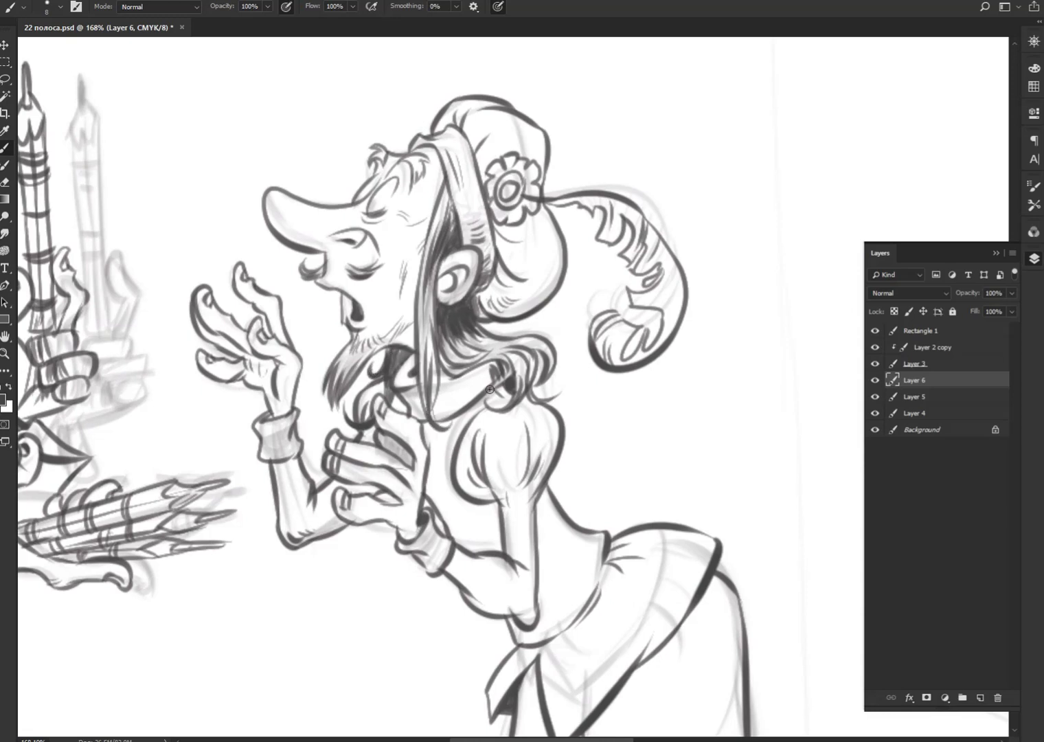
drag(636, 546, 662, 449)
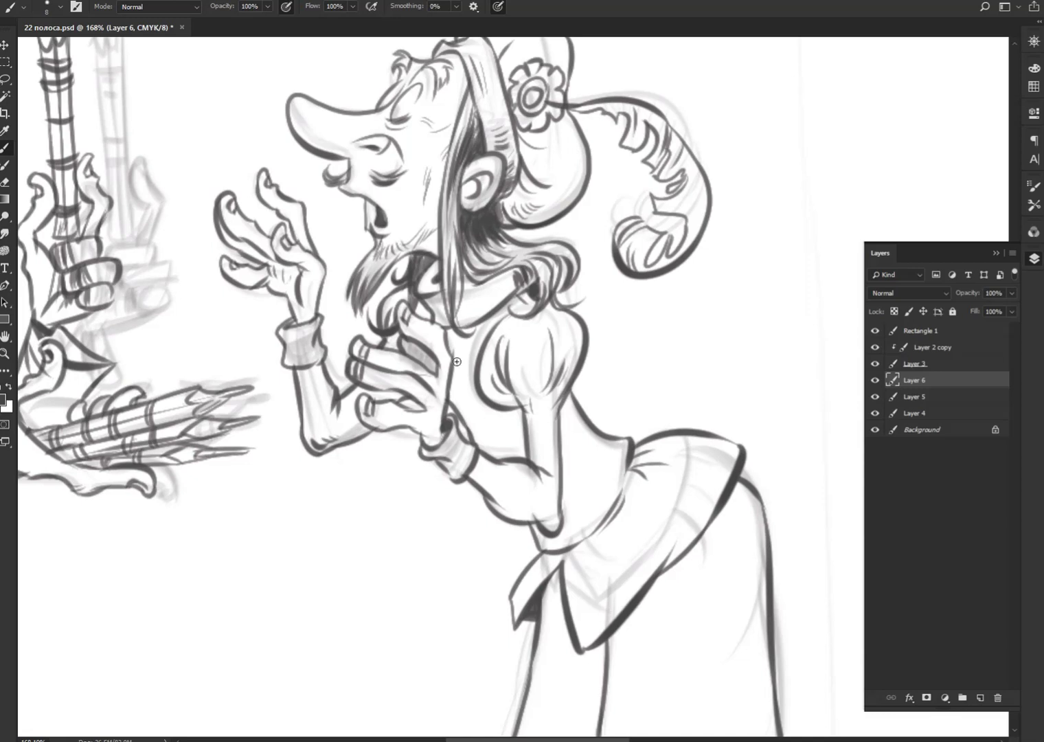
mouse_move(451, 338)
mouse_down()
mouse_move(499, 457)
mouse_move(569, 554)
mouse_move(515, 596)
mouse_move(514, 638)
mouse_up()
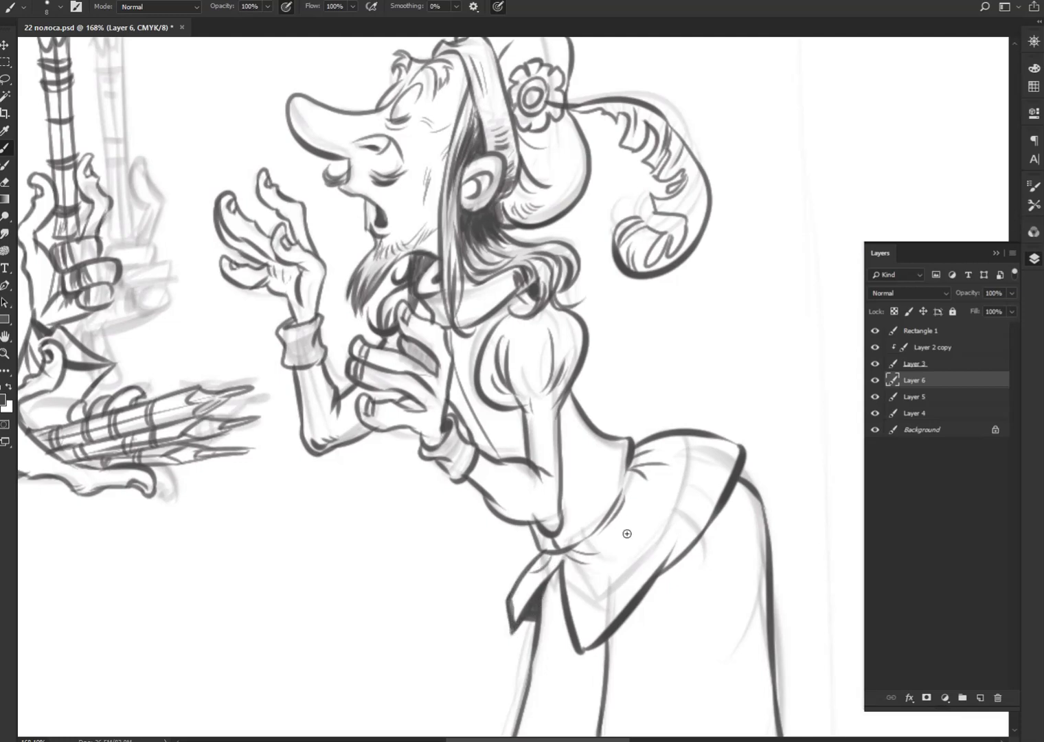
drag(635, 465, 654, 451)
Step: Fill dark ink where the knight's thumb meets the bird, then pan to the tablet sketch
drag(418, 474, 793, 518)
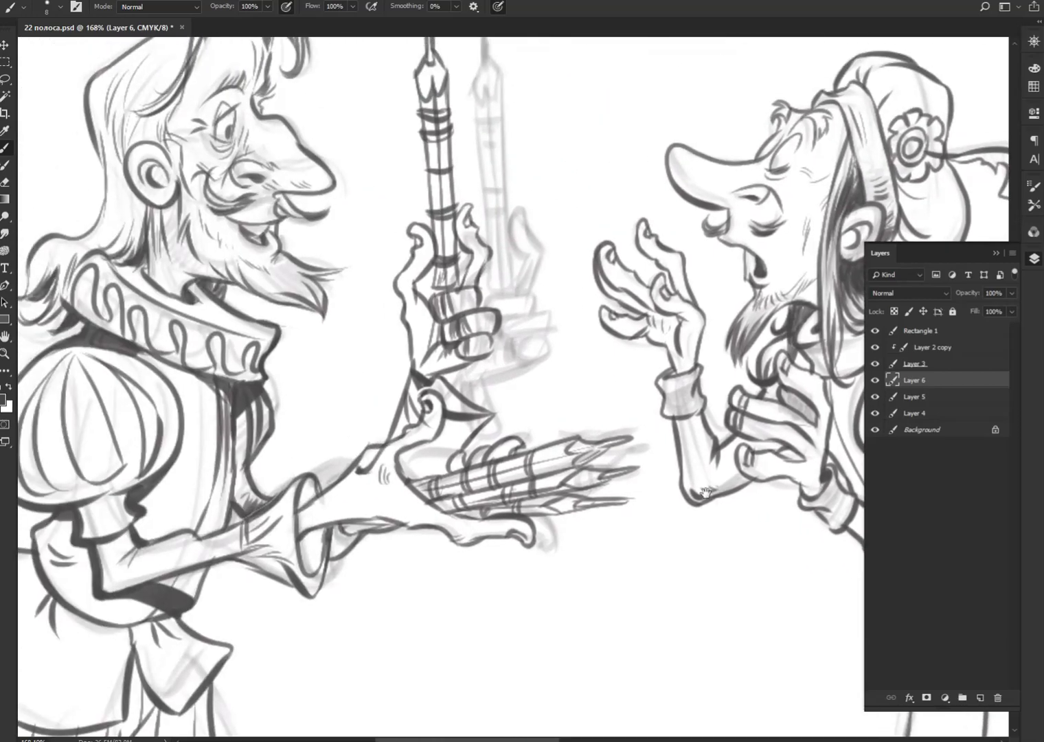
drag(646, 387, 605, 459)
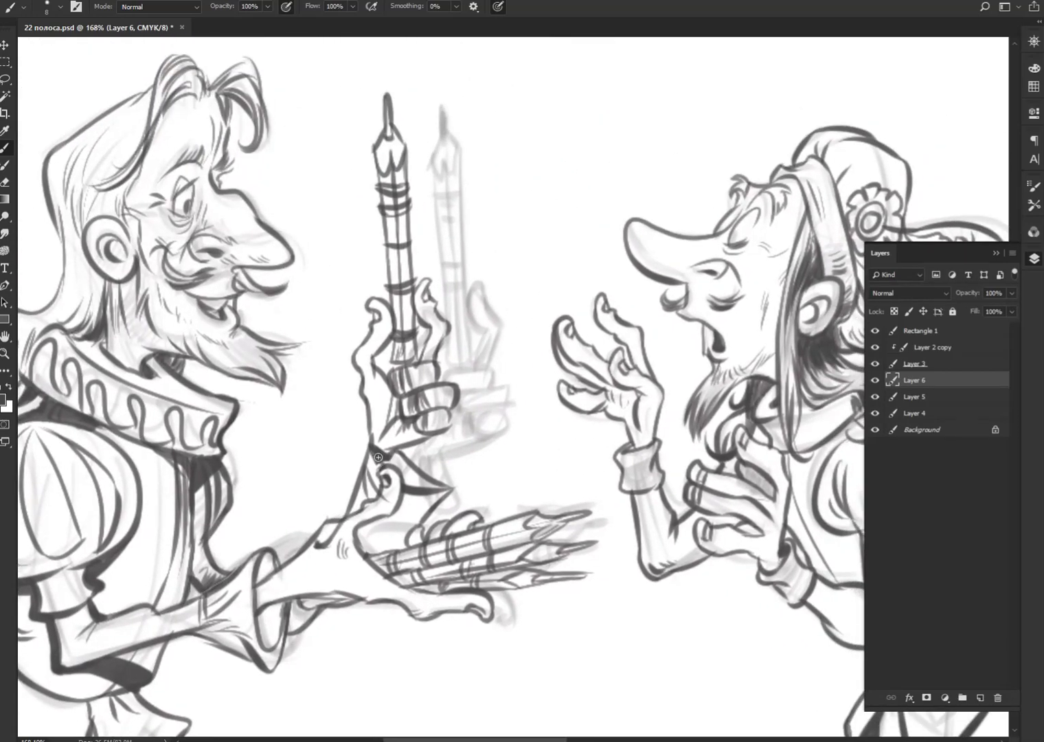
drag(378, 457, 391, 444)
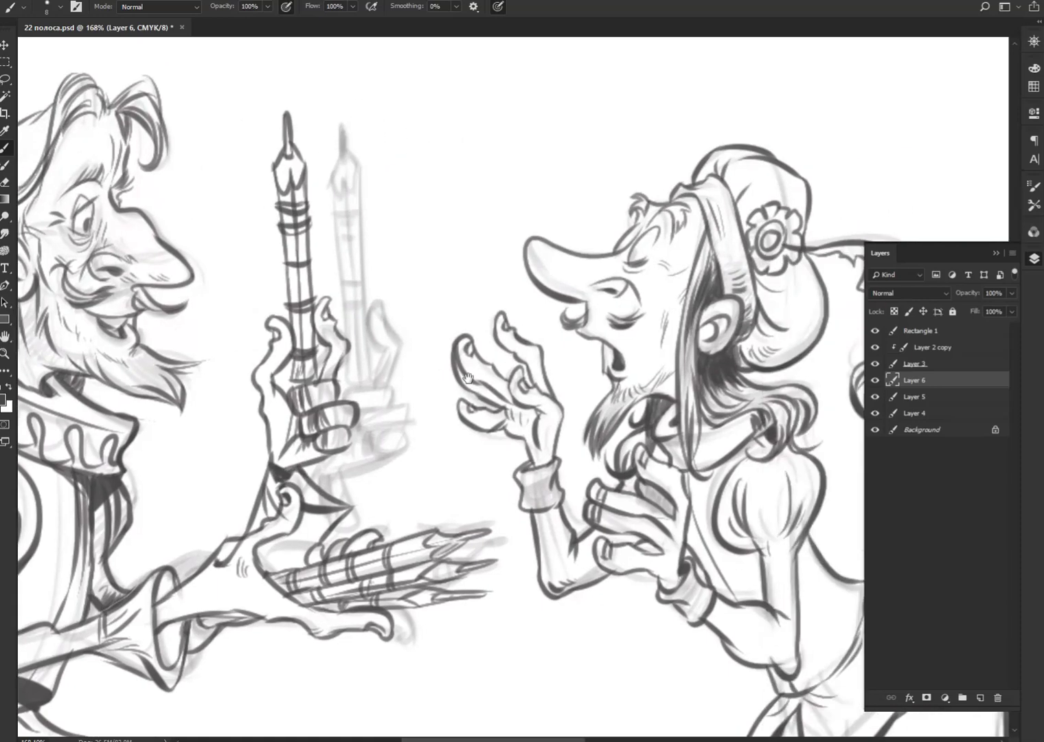
drag(668, 337, 597, 448)
drag(710, 477, 117, 419)
mouse_move(677, 534)
mouse_down()
mouse_move(401, 454)
mouse_move(294, 577)
mouse_up()
mouse_move(551, 440)
mouse_down()
mouse_move(449, 470)
mouse_move(401, 472)
mouse_up()
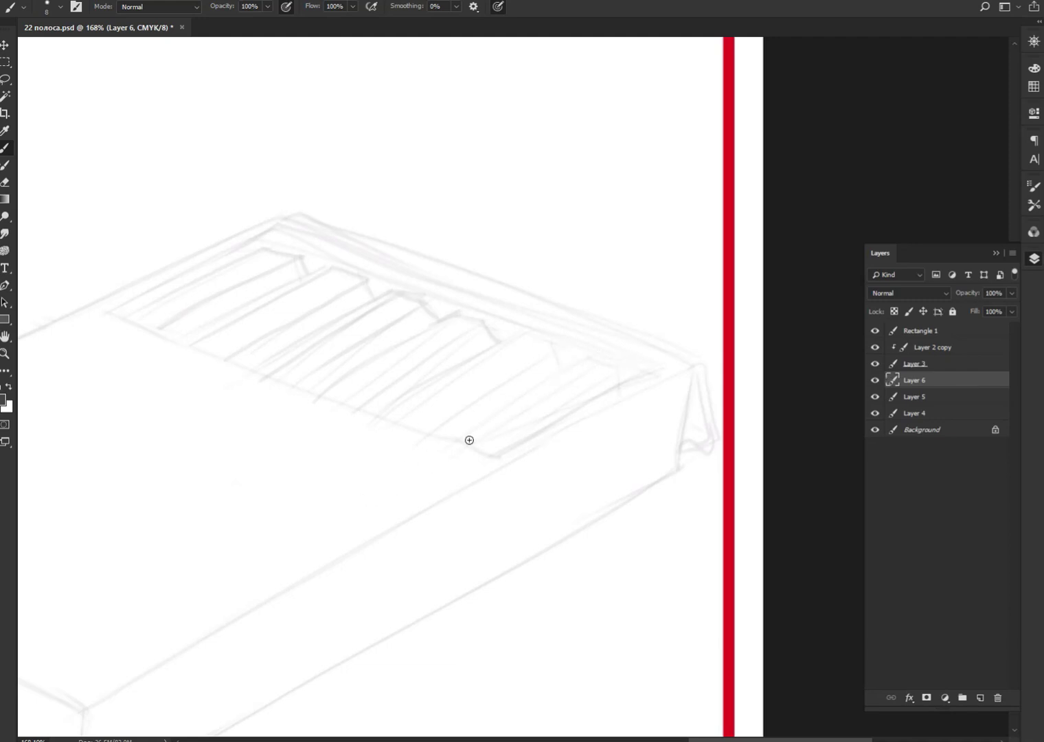
Step: Undo the tablet strokes and ink the first ridge line over the folded sketch
mouse_move(464, 439)
mouse_down()
mouse_move(587, 370)
mouse_move(611, 361)
mouse_move(622, 372)
mouse_move(463, 454)
mouse_up()
key(ctrl+z)
key(ctrl+z)
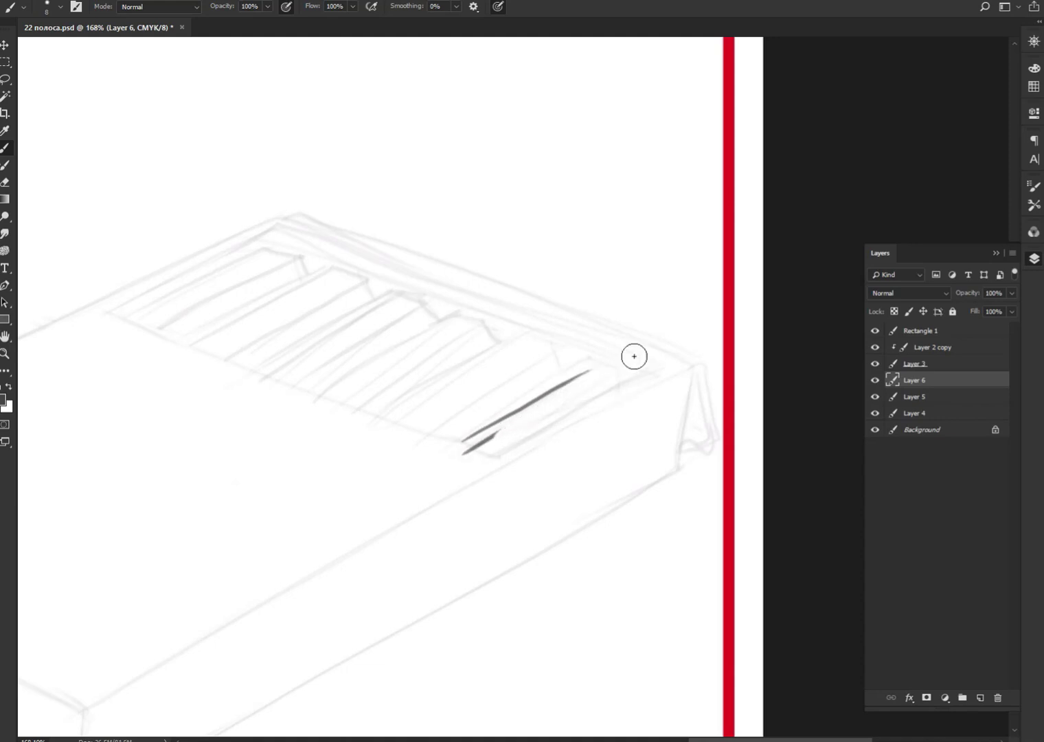
key(ctrl+z)
key(ctrl+z)
drag(369, 392, 616, 481)
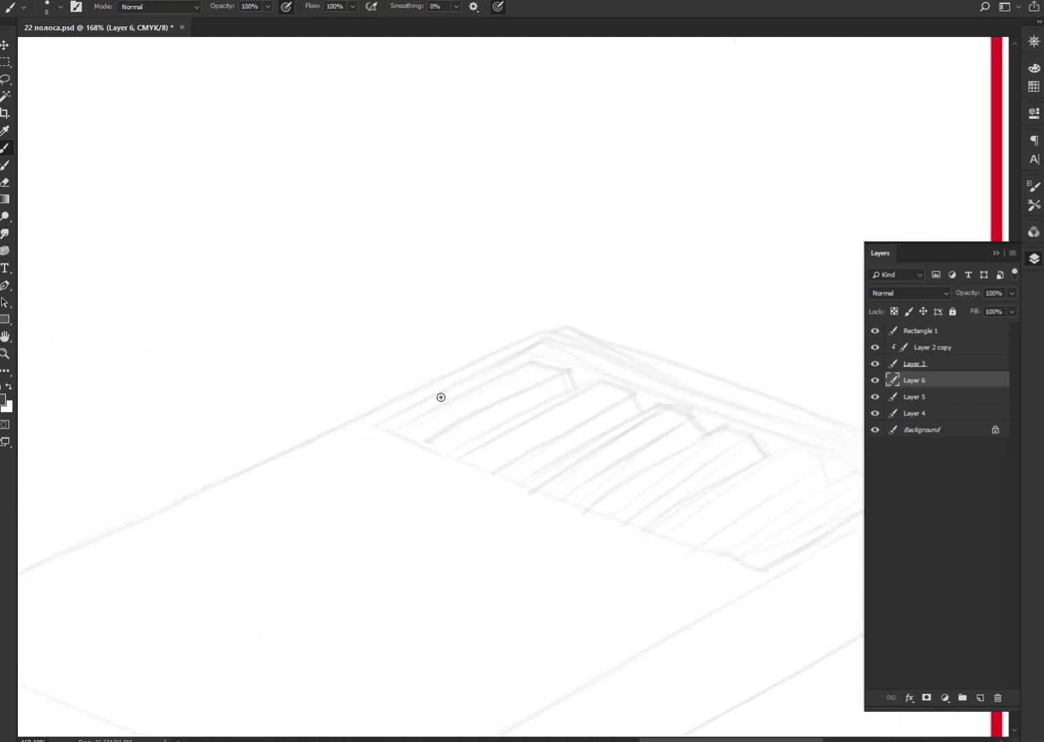
mouse_move(403, 430)
mouse_down()
mouse_move(547, 358)
mouse_move(569, 369)
mouse_up()
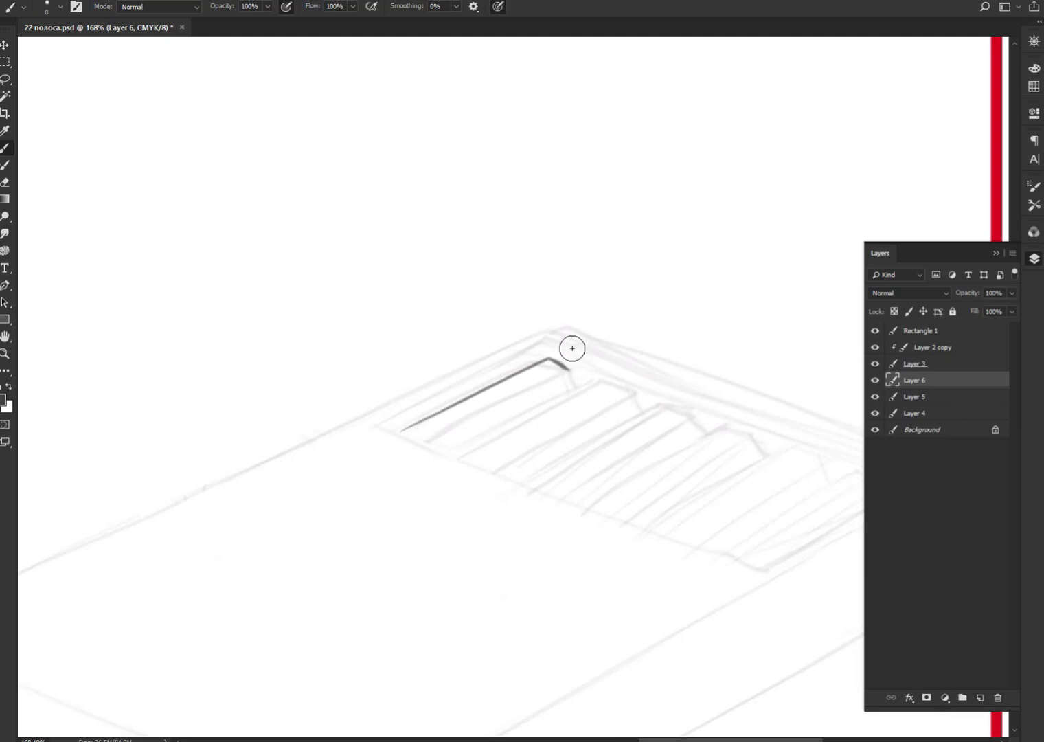
key(ctrl+z)
Step: Add a curved fold arch with a pointed tip and redraw the ridge with a tapered end
mouse_move(554, 357)
mouse_down()
mouse_move(539, 384)
mouse_move(601, 366)
mouse_up()
key(ctrl+z)
key(ctrl+z)
key(ctrl+z)
key(ctrl+z)
drag(553, 356, 567, 396)
mouse_move(600, 356)
mouse_down()
mouse_move(599, 370)
mouse_move(628, 347)
mouse_move(604, 365)
mouse_up()
key(ctrl+z)
key(ctrl+z)
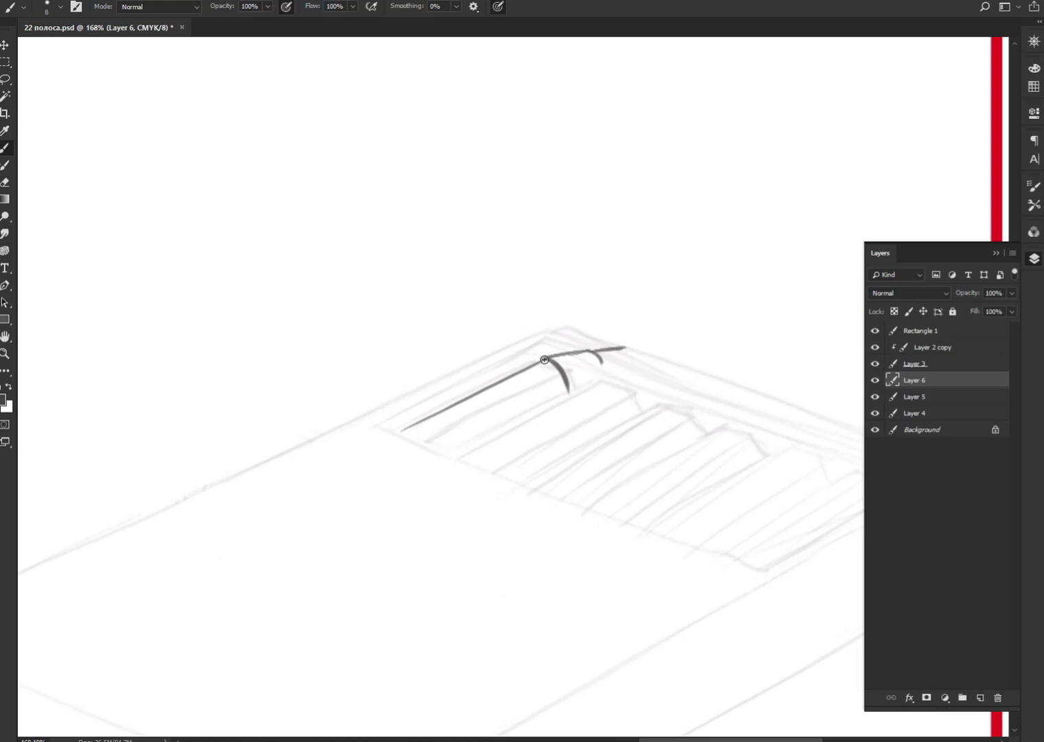
drag(542, 356, 396, 433)
Step: Lasso the inked ridge and duplicate copies onto each lower fold
key(l)
drag(454, 467, 467, 439)
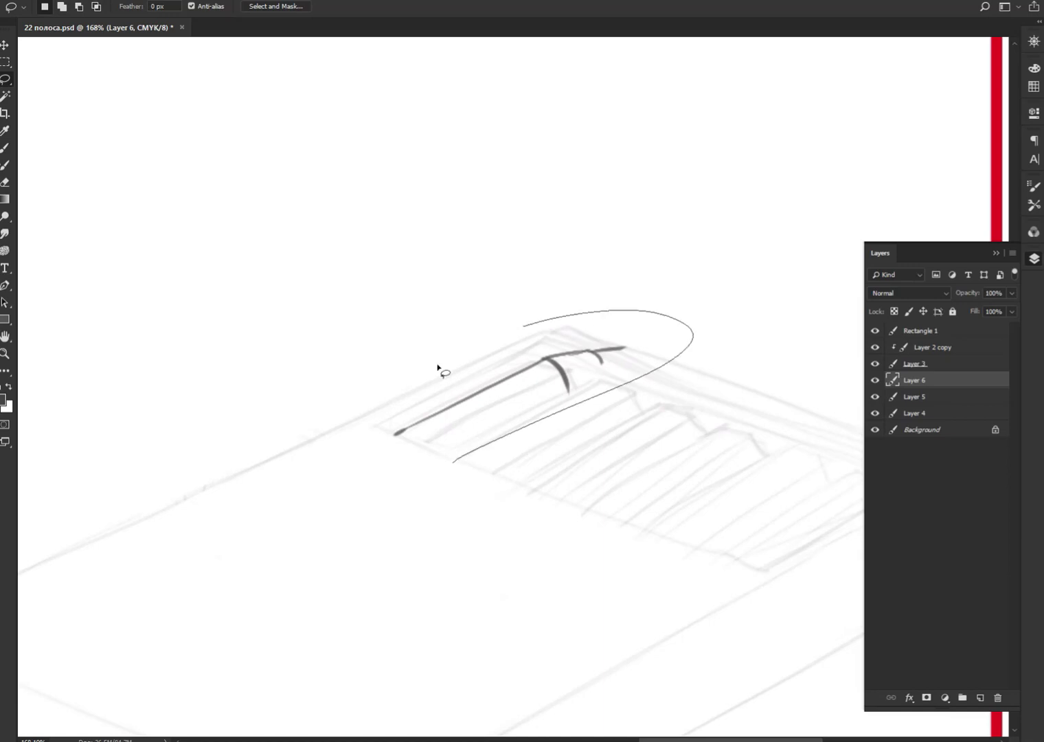
drag(568, 388, 628, 405)
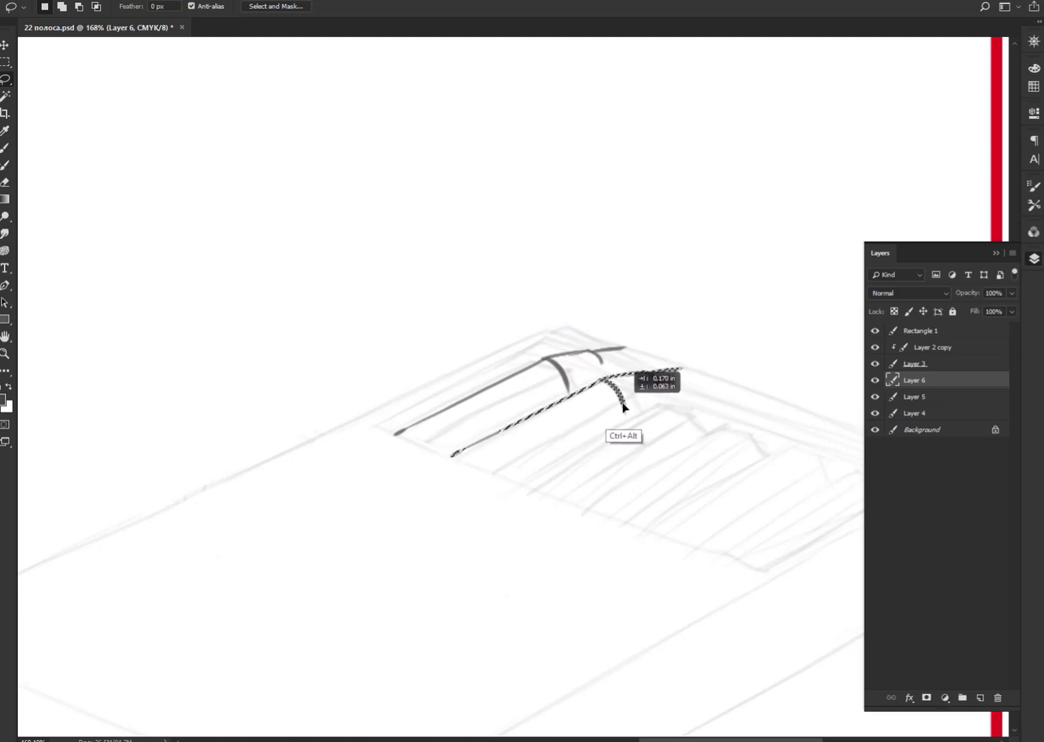
mouse_move(628, 405)
mouse_down()
mouse_move(672, 431)
mouse_move(739, 445)
mouse_move(528, 397)
mouse_move(654, 440)
mouse_up()
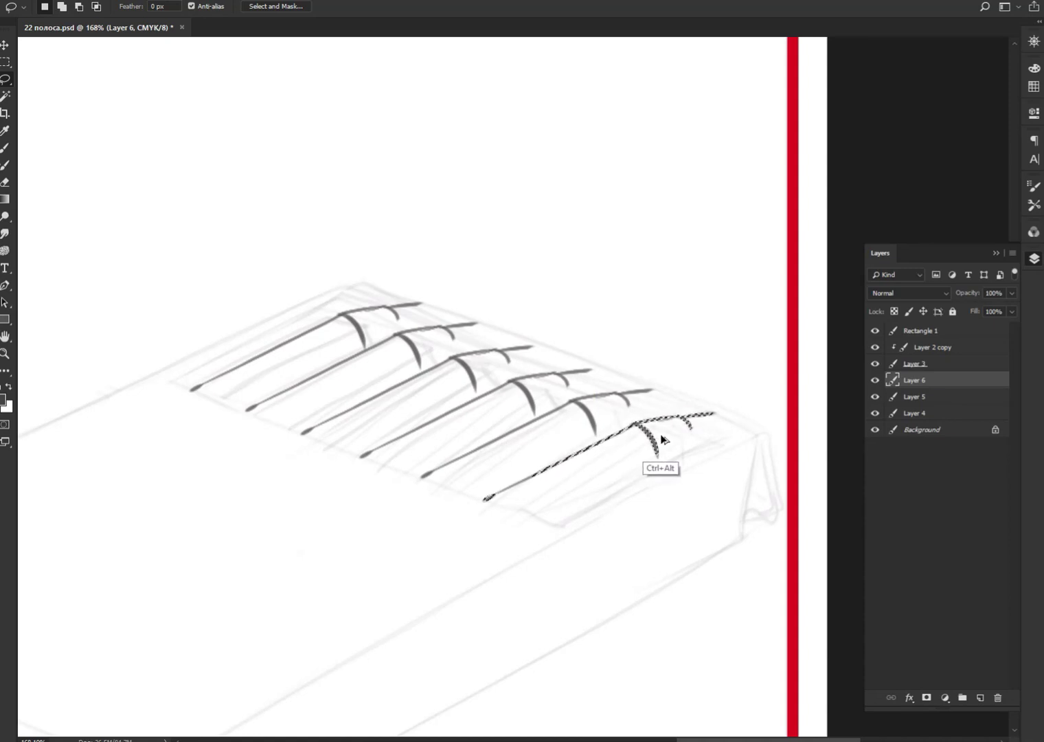
drag(654, 440, 655, 439)
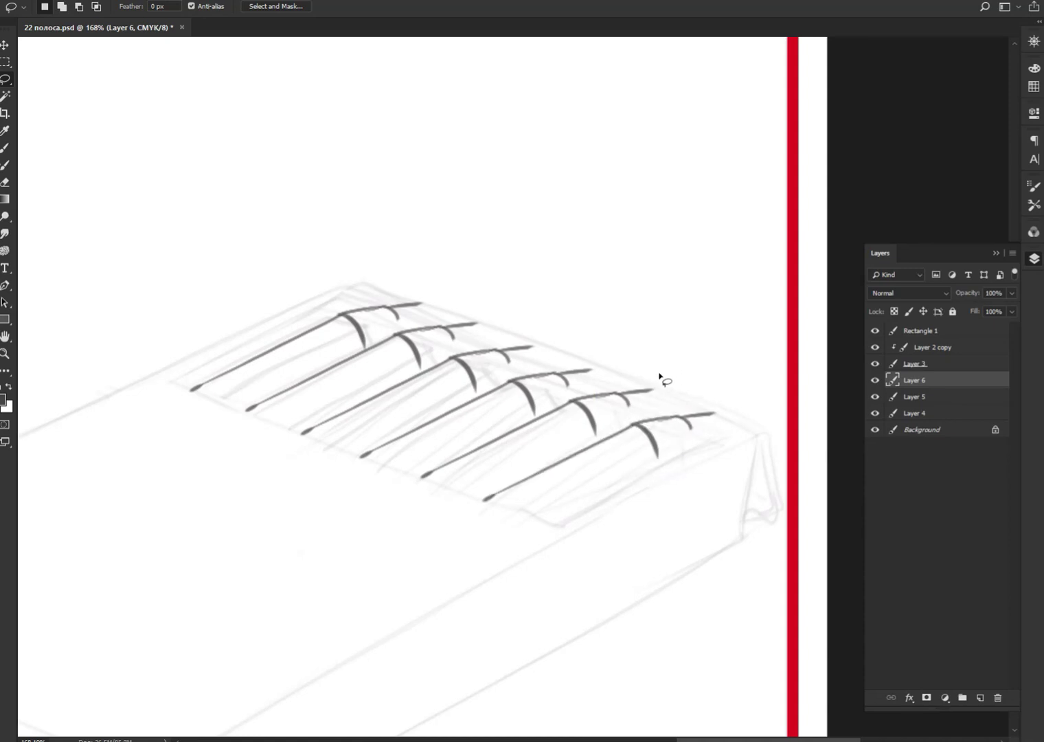
Step: Extend the top two ridges into pointed peaks, then erase the ridge strokes
key(b)
mouse_move(416, 305)
mouse_down()
mouse_move(435, 303)
mouse_move(396, 334)
mouse_up()
drag(476, 323, 454, 353)
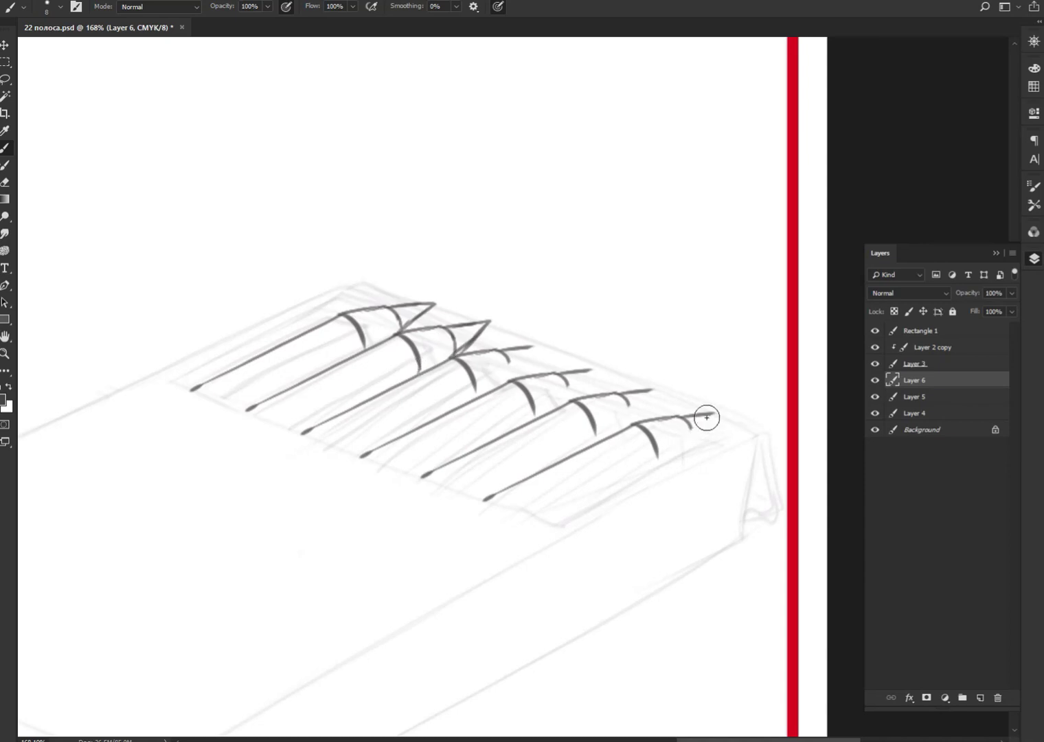
mouse_move(699, 415)
mouse_down()
mouse_move(592, 487)
mouse_move(633, 389)
mouse_move(403, 522)
mouse_move(450, 359)
mouse_move(408, 310)
mouse_move(243, 428)
mouse_move(237, 324)
mouse_move(403, 457)
mouse_move(387, 377)
mouse_move(373, 429)
mouse_move(598, 483)
mouse_up()
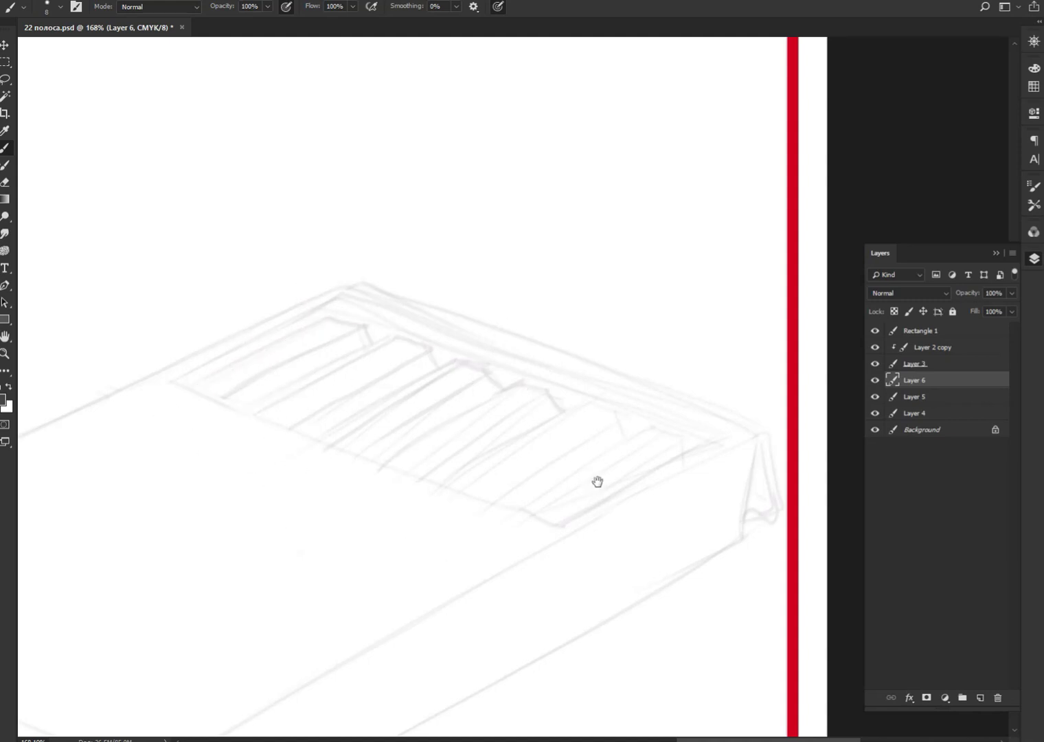
scroll(347, 457, down, 5)
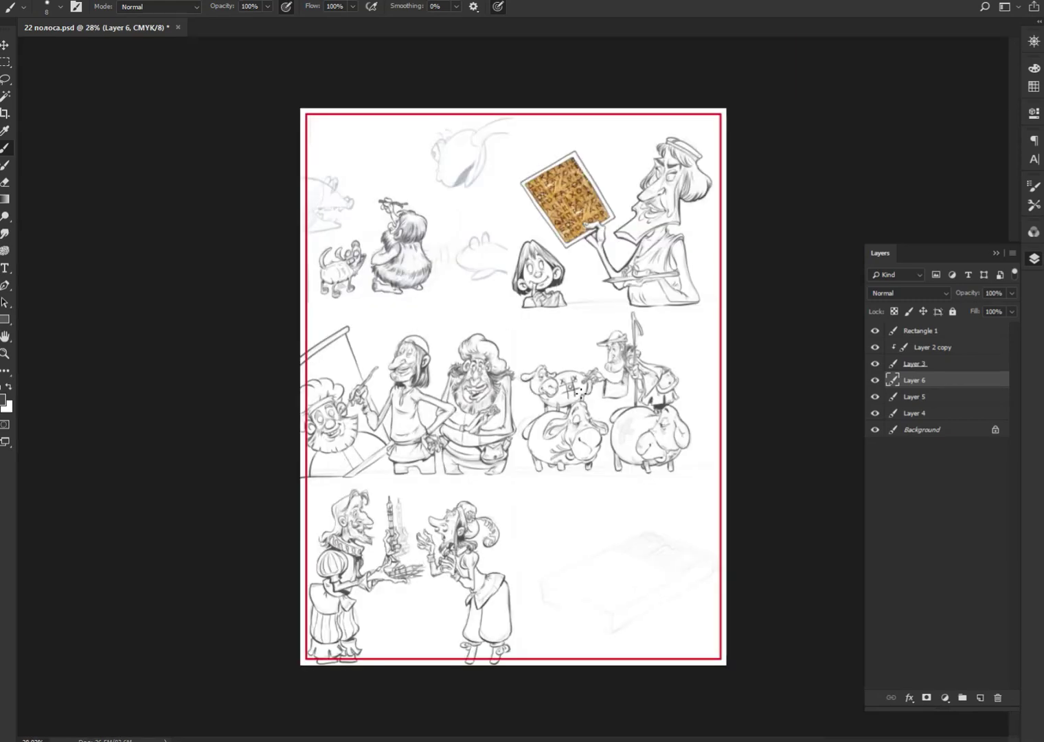
scroll(623, 384, up, 3)
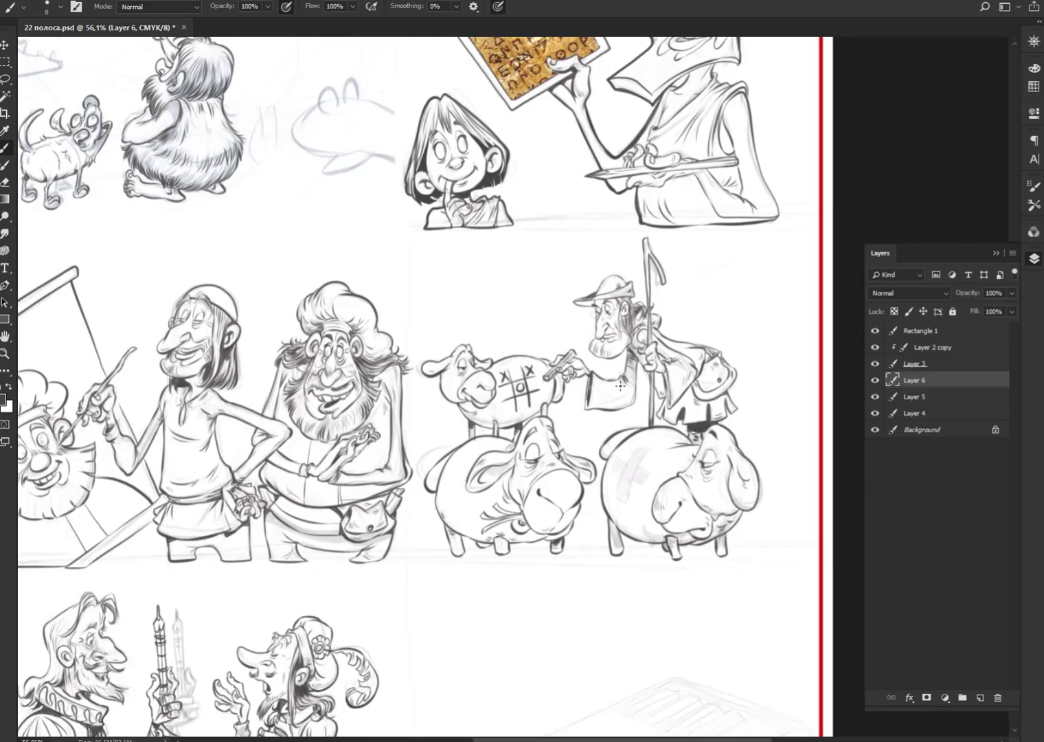
scroll(620, 386, left, 3)
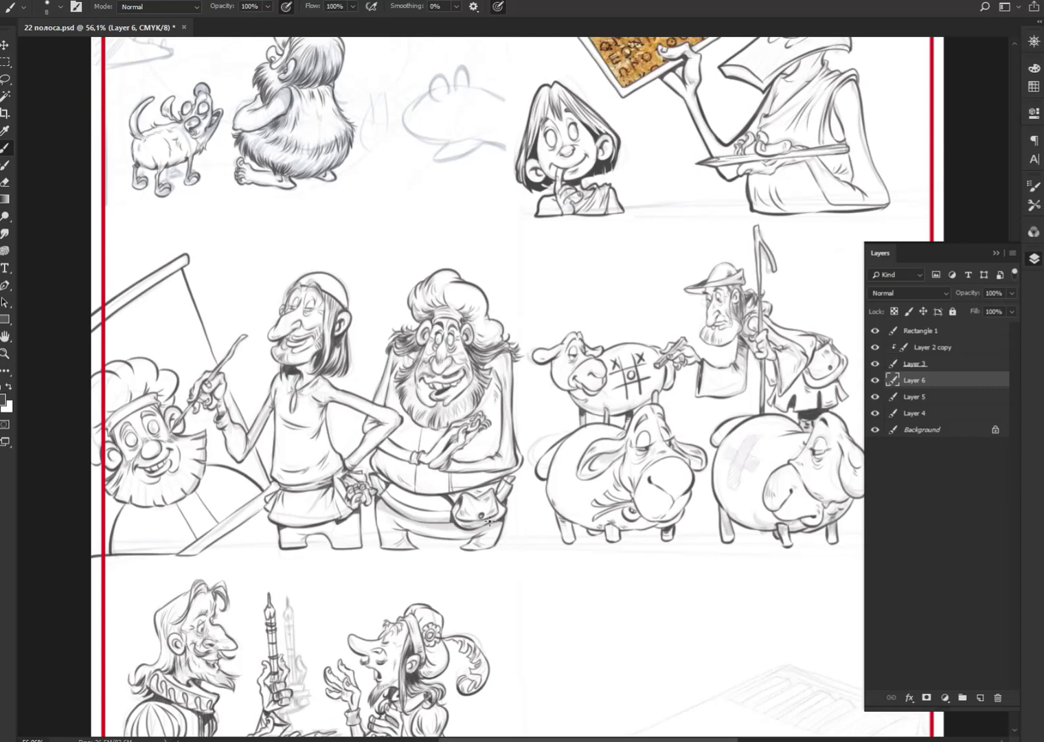
scroll(489, 522, up, 3)
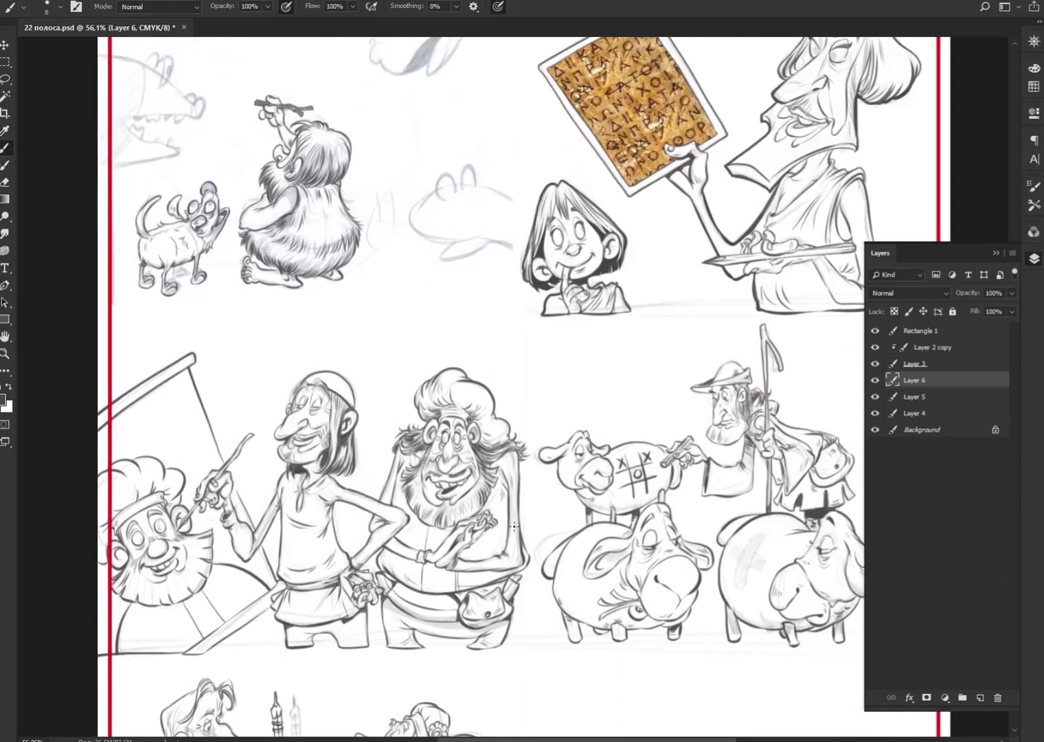
Step: Compare layer contents, merge Layer 5 into Layer 6, and hide the rough sketch on Layer 4
click(876, 397)
drag(691, 572, 736, 425)
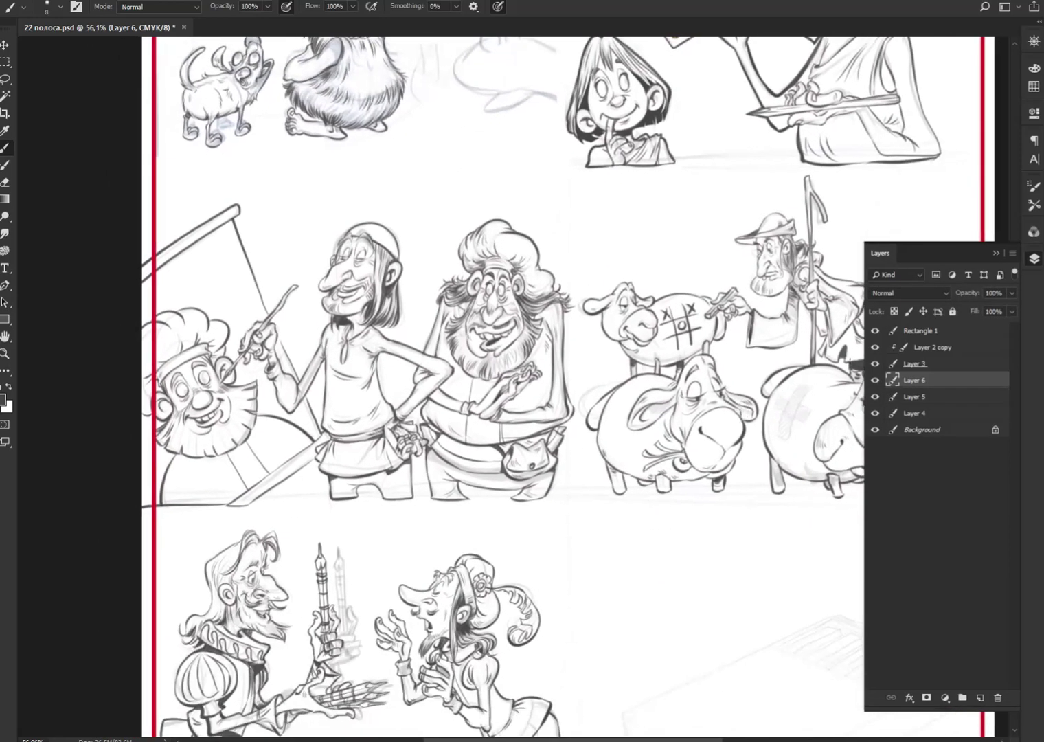
click(875, 381)
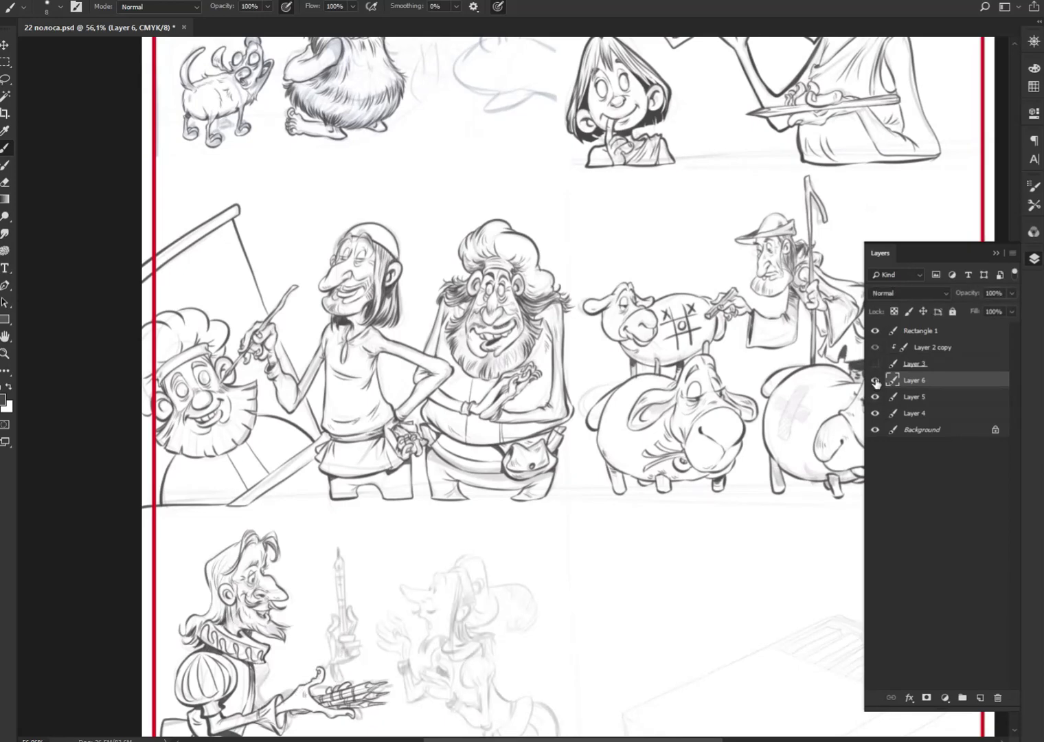
click(875, 382)
click(875, 397)
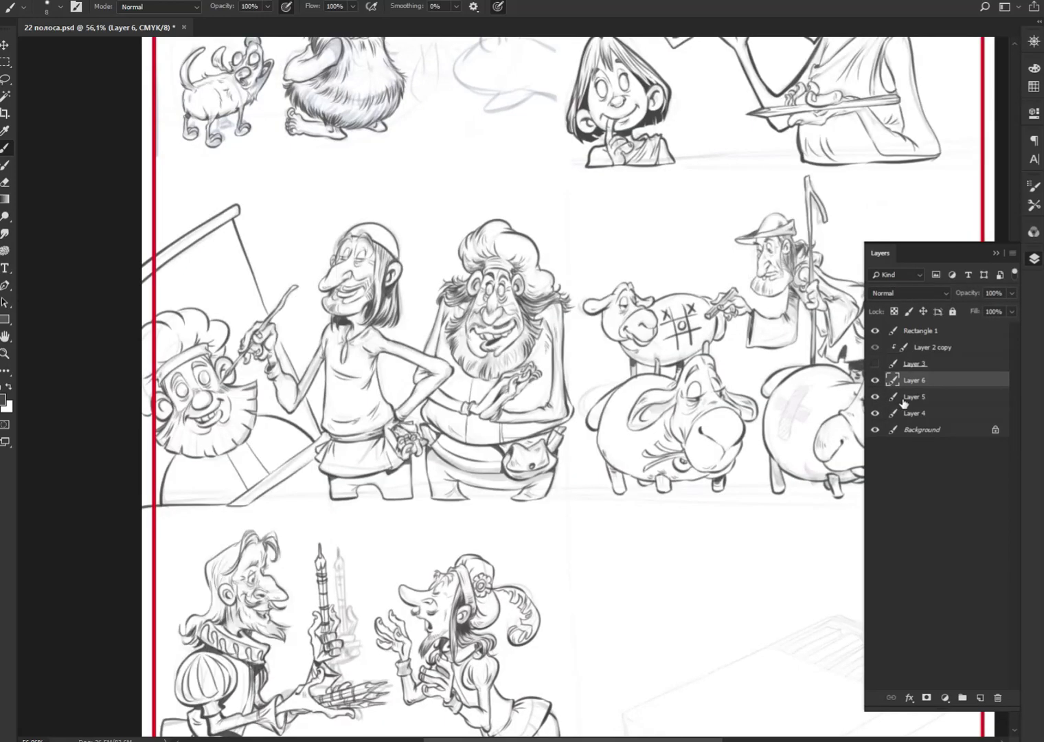
ctrl+click(914, 404)
key(ctrl+e)
click(875, 396)
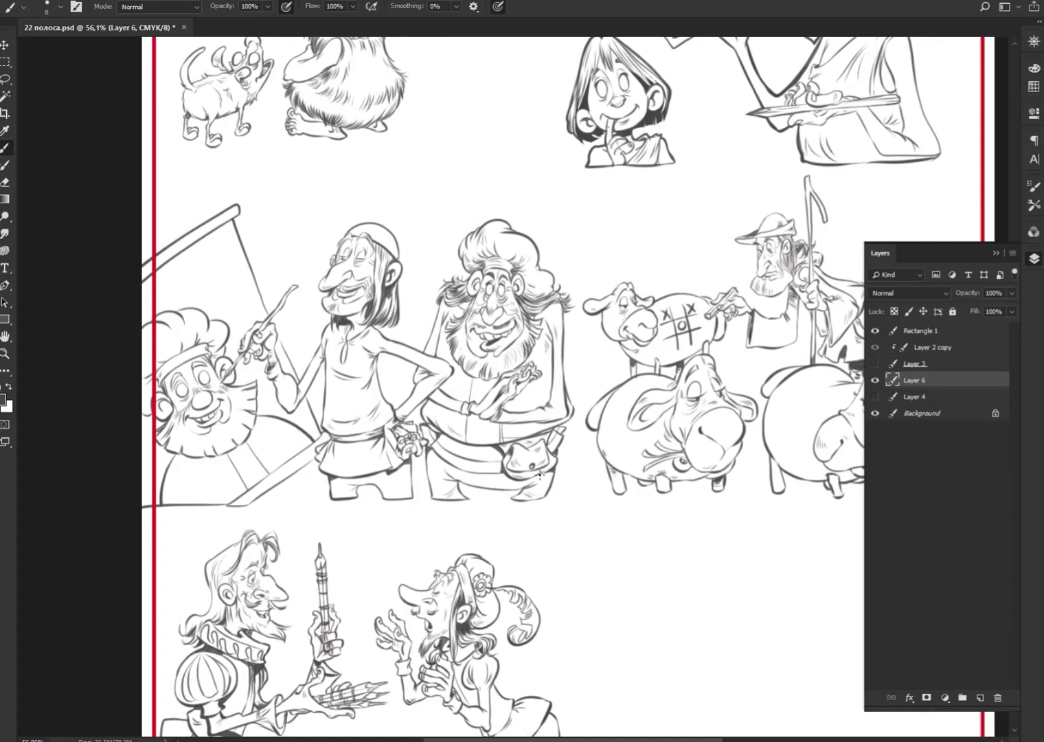
click(875, 380)
click(874, 380)
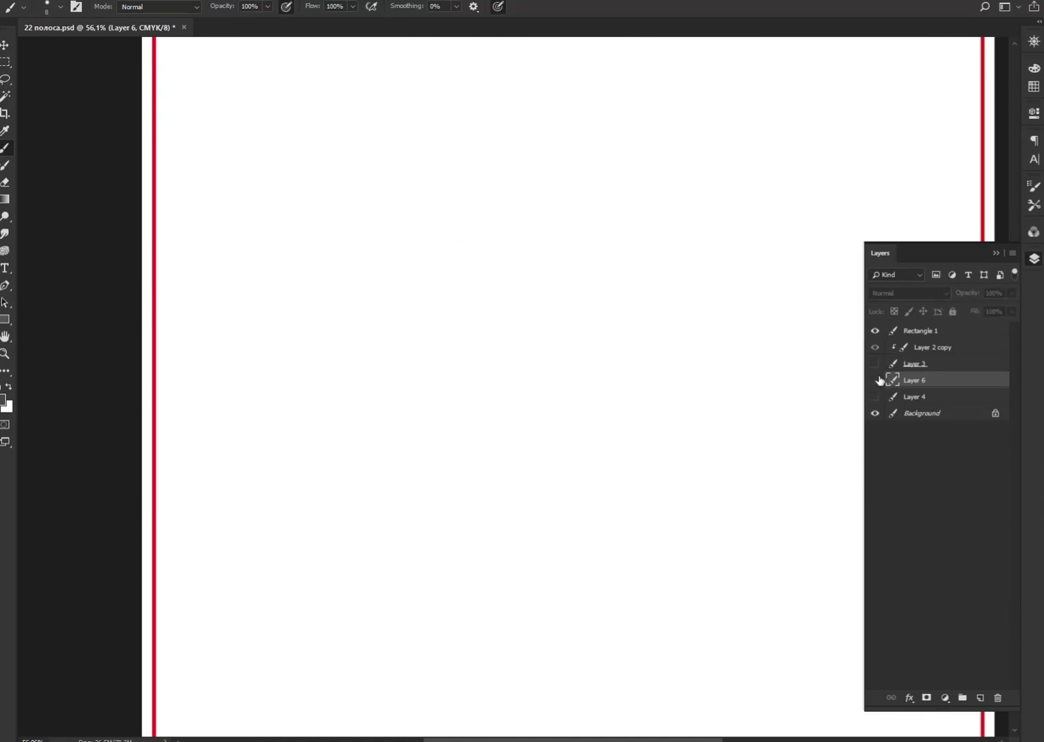
click(875, 380)
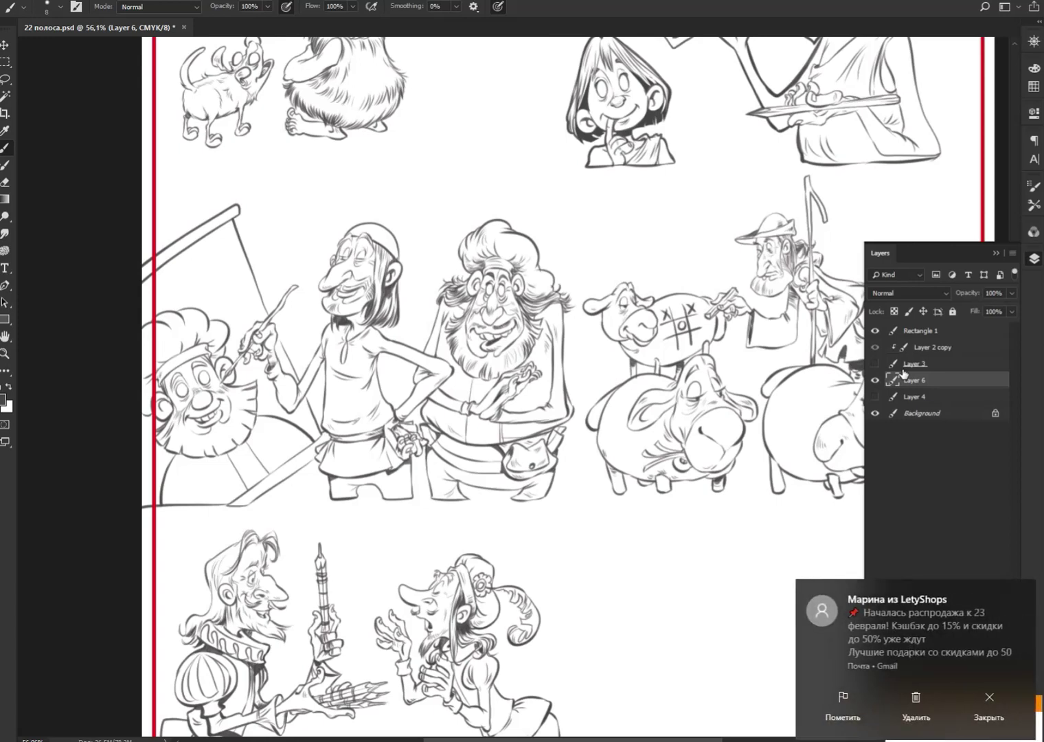
mouse_move(988, 705)
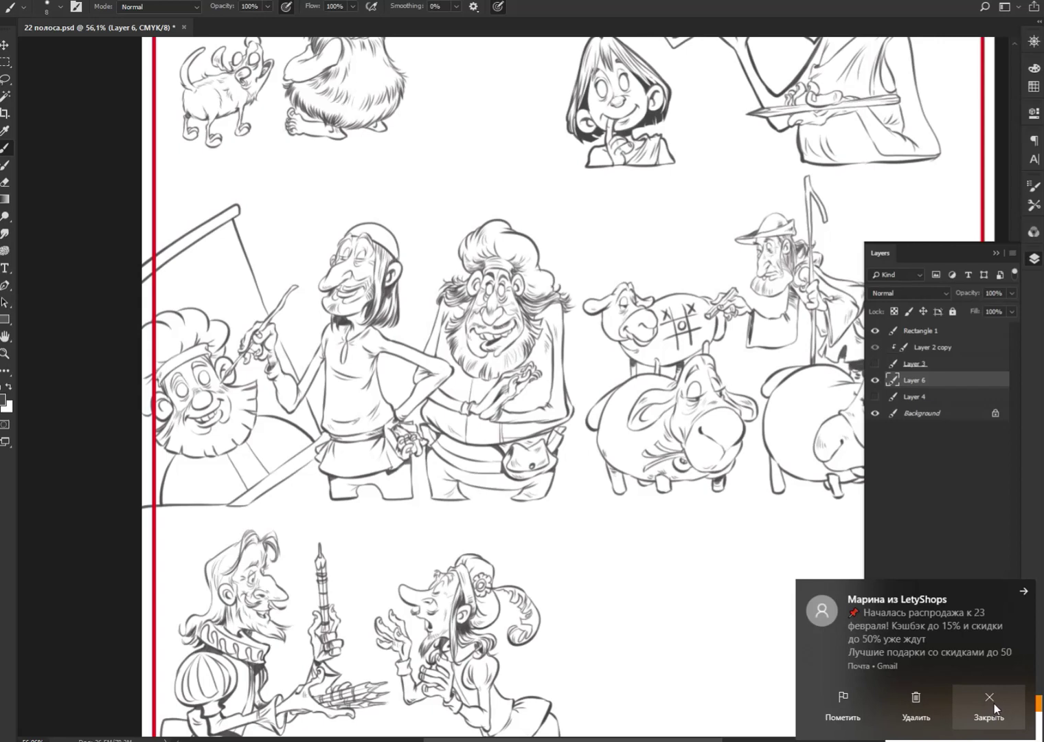
Step: Close the Windows mail notification toast
click(996, 708)
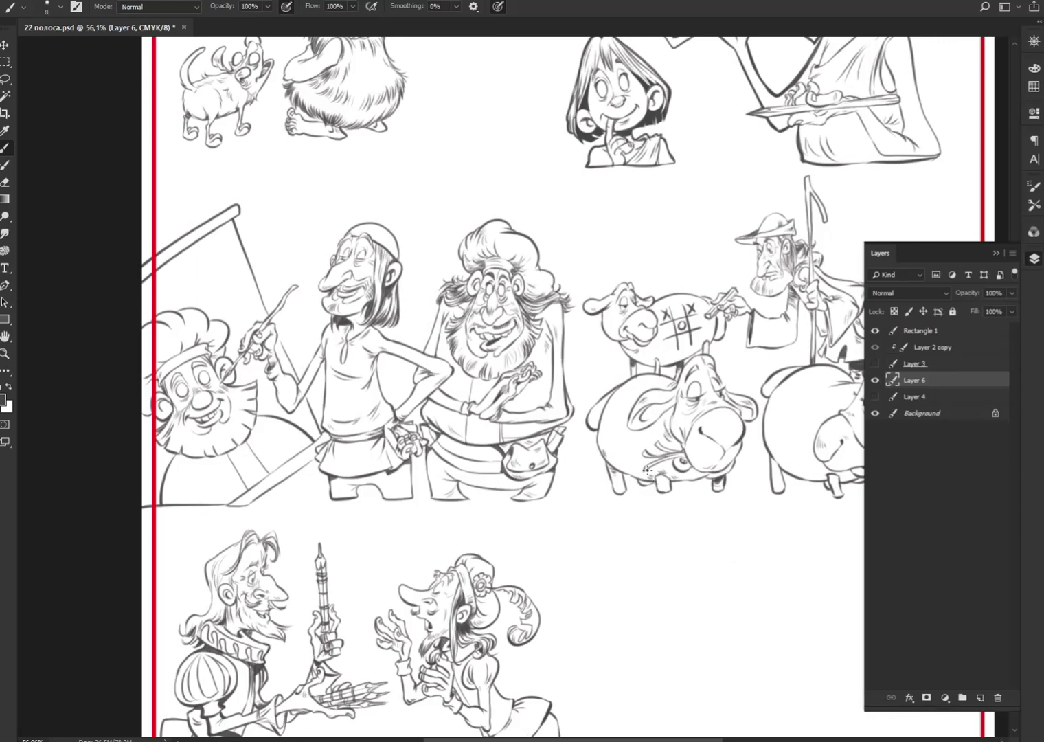
Step: Add light hatching to the paintbrush tip and along its handle
scroll(303, 323, up, 2)
scroll(261, 332, up, 5)
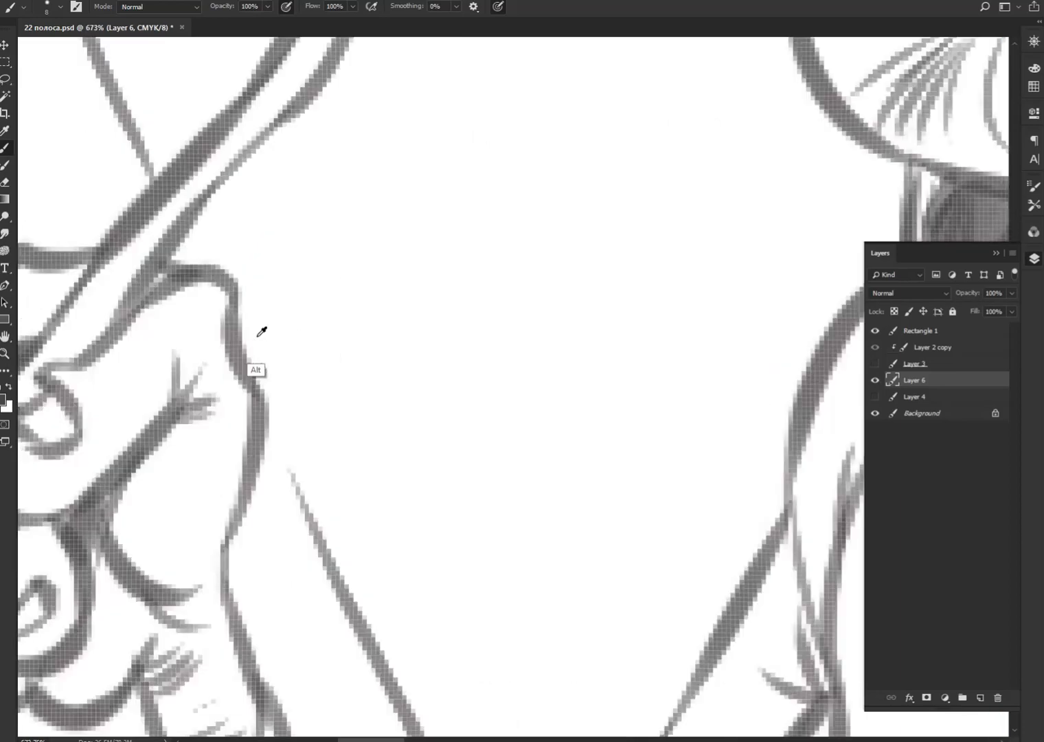
scroll(261, 332, down, 1)
scroll(261, 326, down, 2)
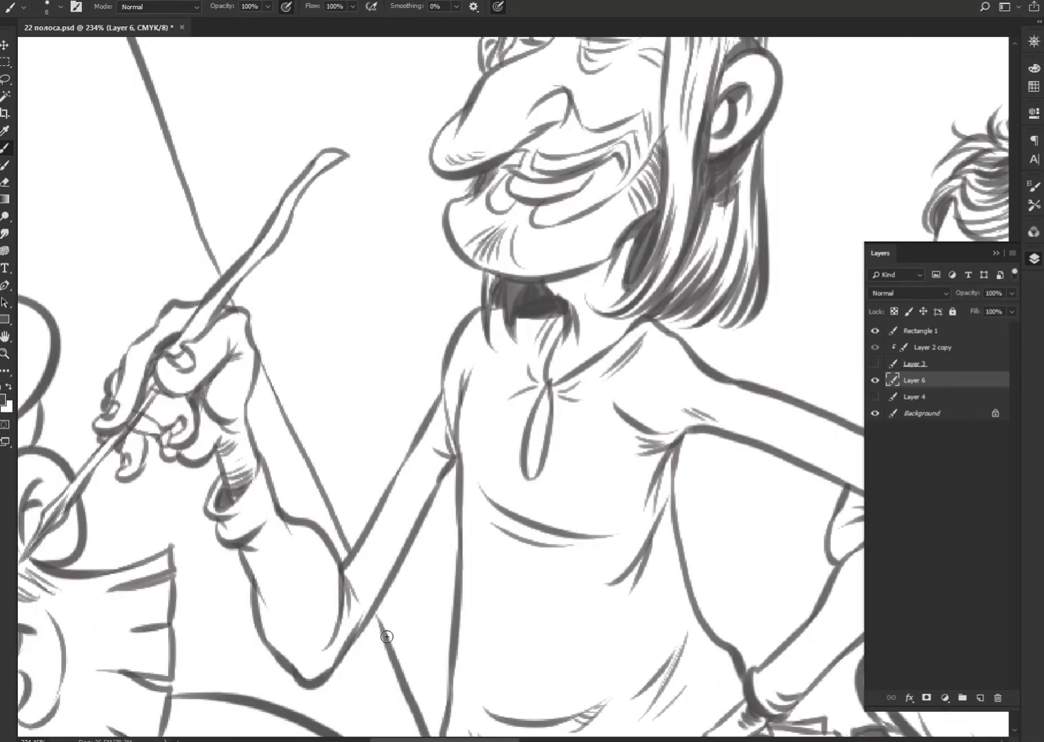
drag(477, 478, 785, 602)
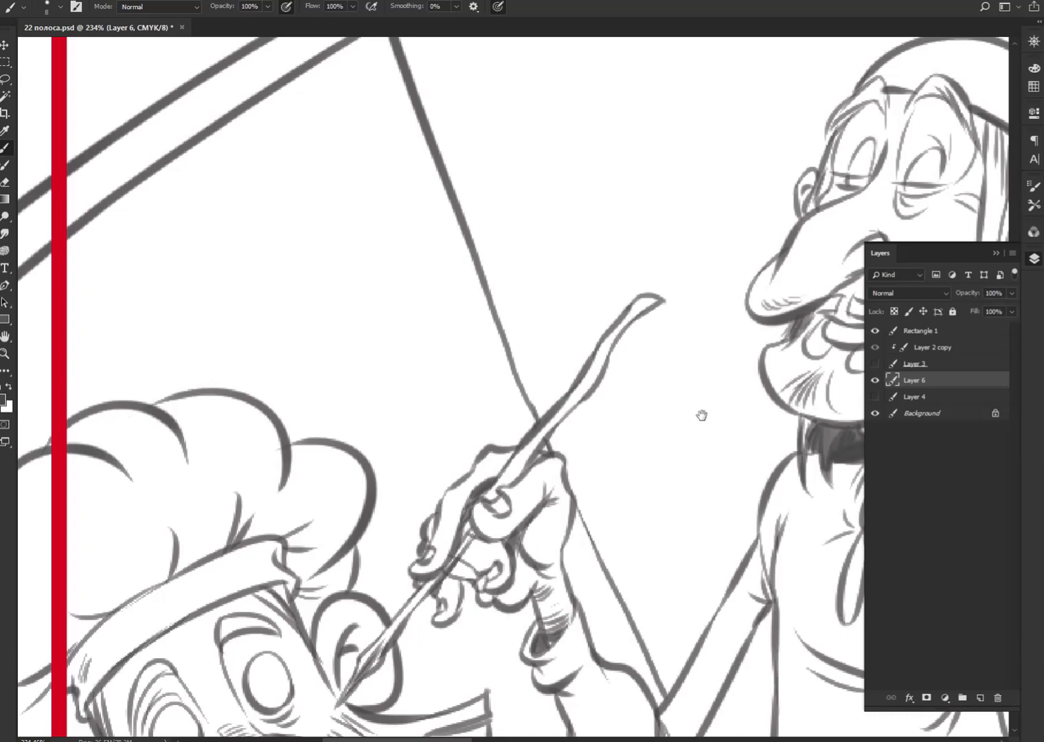
drag(702, 415, 408, 525)
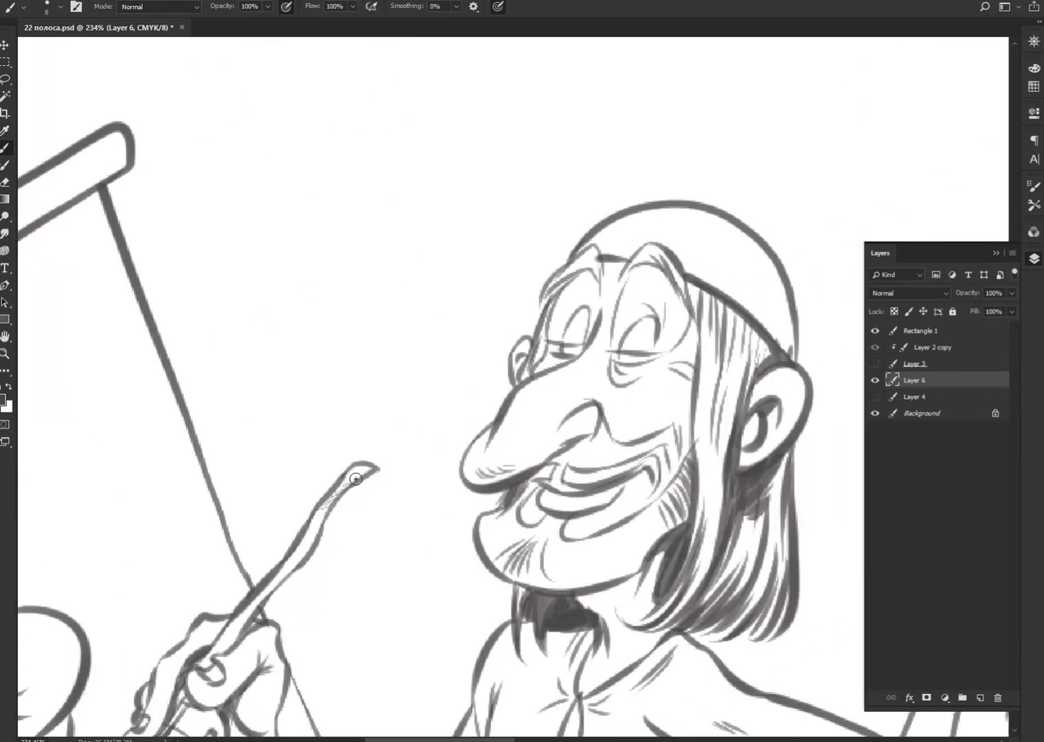
drag(356, 479, 368, 468)
drag(290, 562, 314, 538)
Step: Hatch the paintbrush handle near and between the fingers, with short strokes below
mouse_move(221, 645)
mouse_down()
mouse_move(261, 618)
mouse_move(221, 618)
mouse_up()
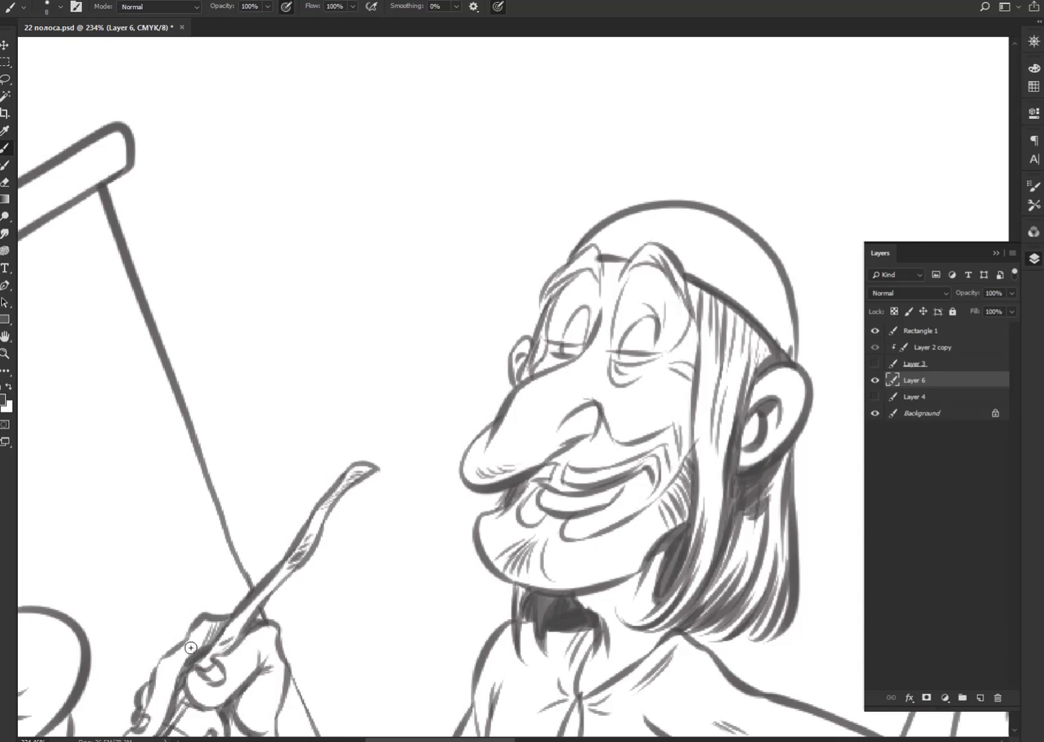
drag(268, 681, 376, 475)
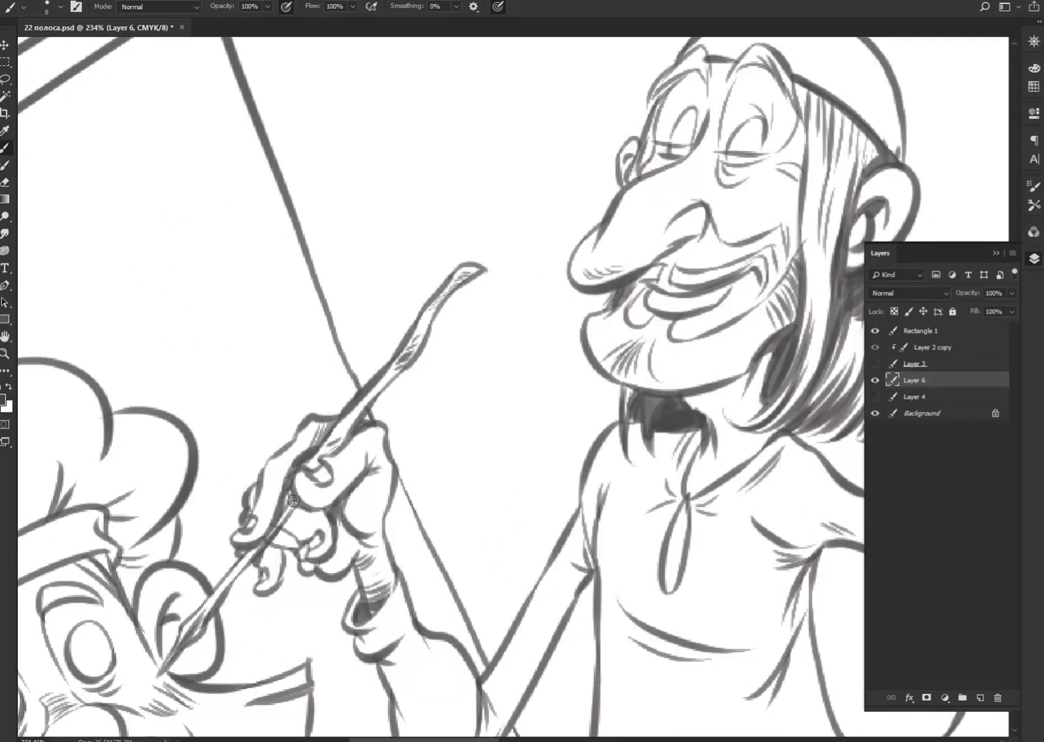
mouse_move(285, 512)
mouse_down()
mouse_move(297, 493)
mouse_move(303, 505)
mouse_move(286, 530)
mouse_up()
drag(240, 562, 271, 543)
Step: Hatch the old man's hair between headband and ear, and his forehead
drag(395, 504, 675, 574)
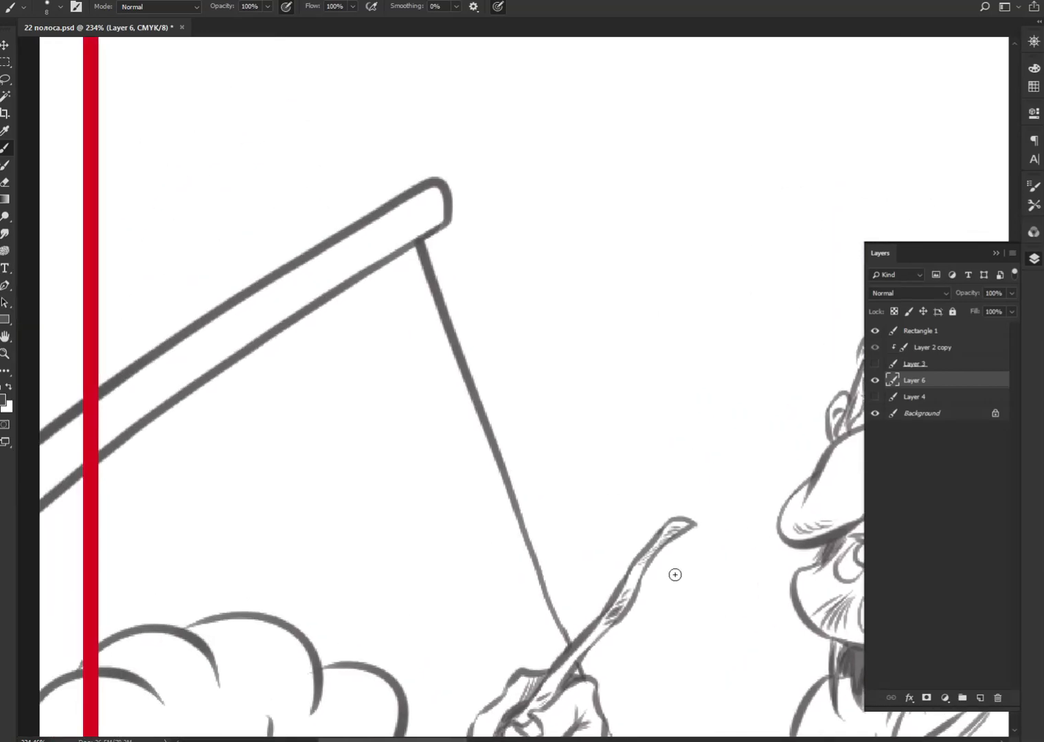
drag(629, 422, 106, 591)
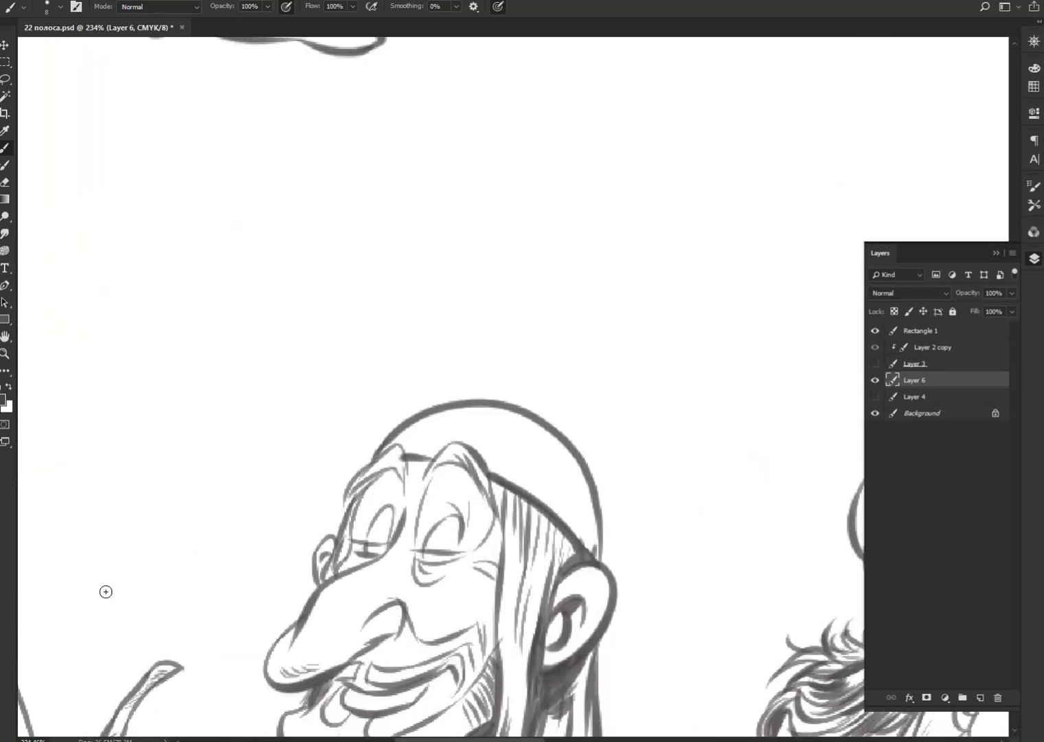
mouse_move(550, 464)
mouse_down()
mouse_move(592, 558)
mouse_move(549, 581)
mouse_up()
mouse_move(567, 533)
mouse_down()
mouse_move(560, 577)
mouse_move(588, 562)
mouse_move(543, 604)
mouse_up()
drag(586, 650, 588, 687)
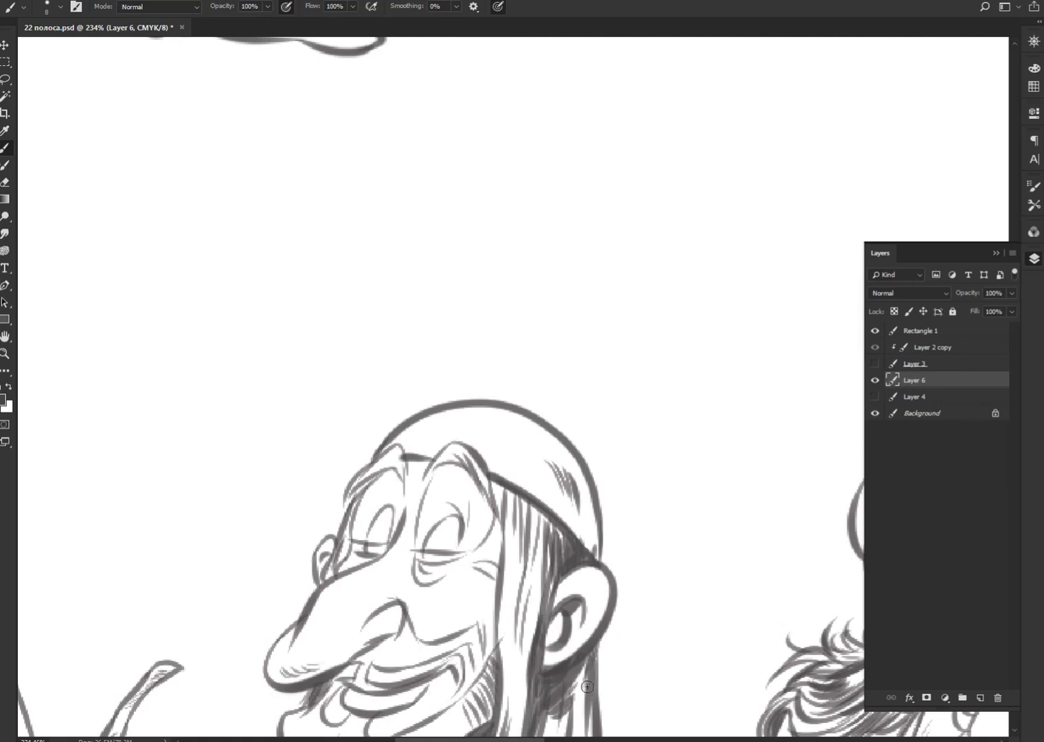
drag(562, 520, 554, 555)
mouse_move(363, 494)
mouse_down()
mouse_move(401, 450)
mouse_move(481, 448)
mouse_up()
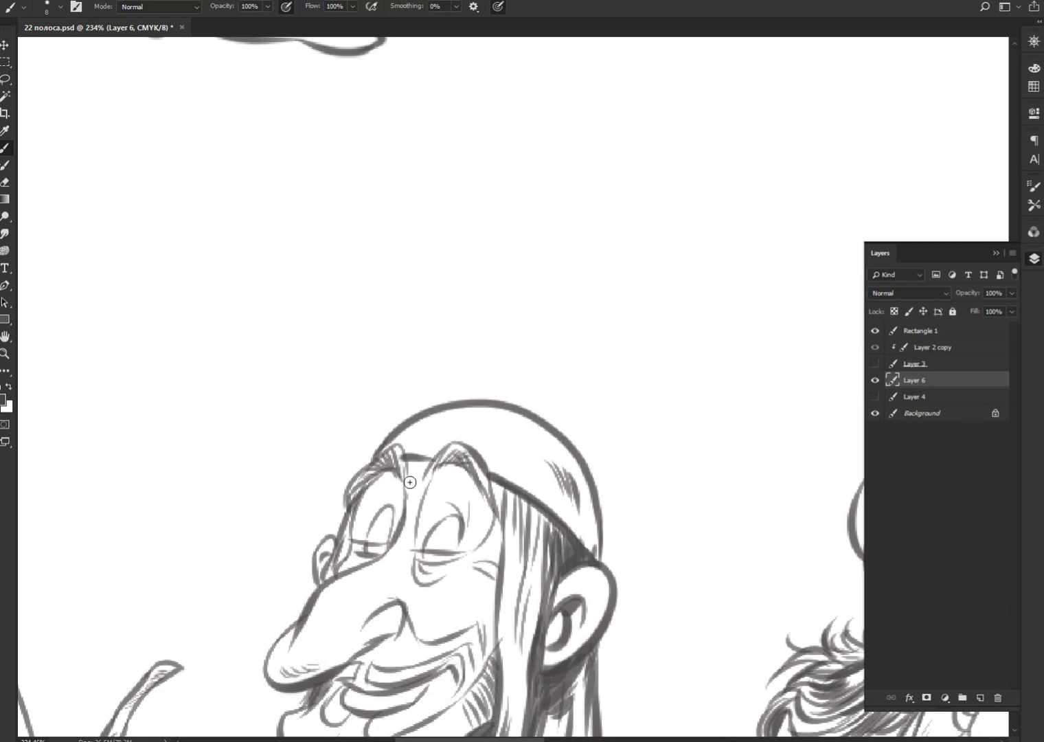
Step: Zoom out from the face close-up and centre the view on the girl and tall man
key(z)
alt+click(612, 570)
drag(605, 481, 589, 450)
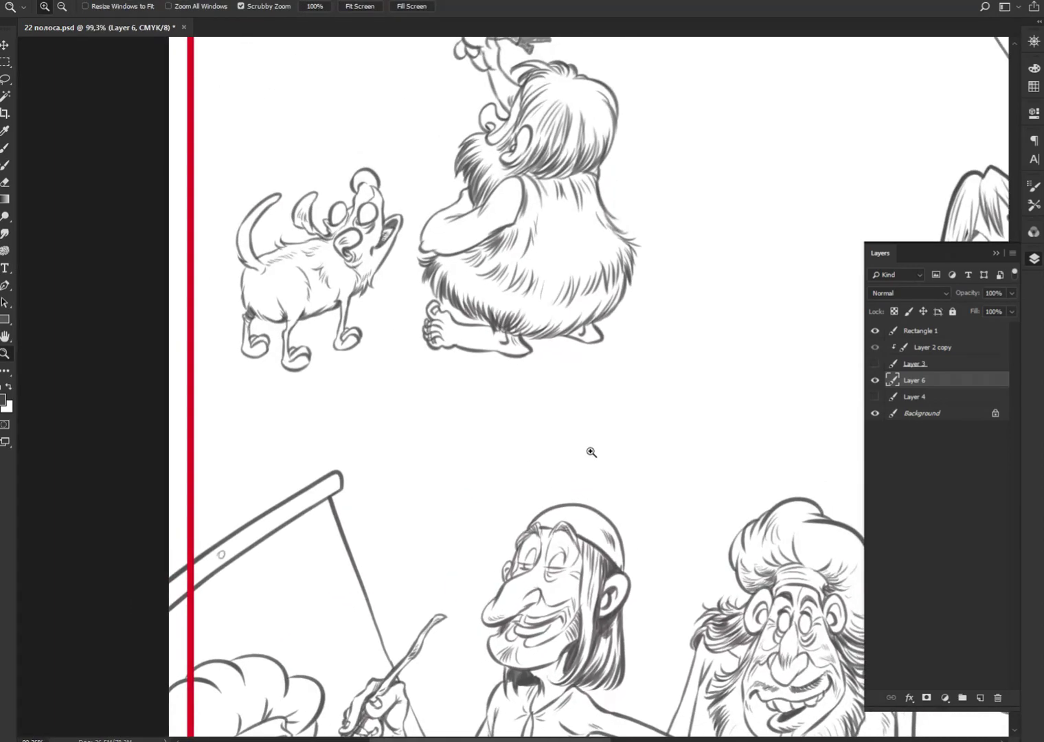
drag(602, 362, 625, 497)
drag(507, 489, 309, 467)
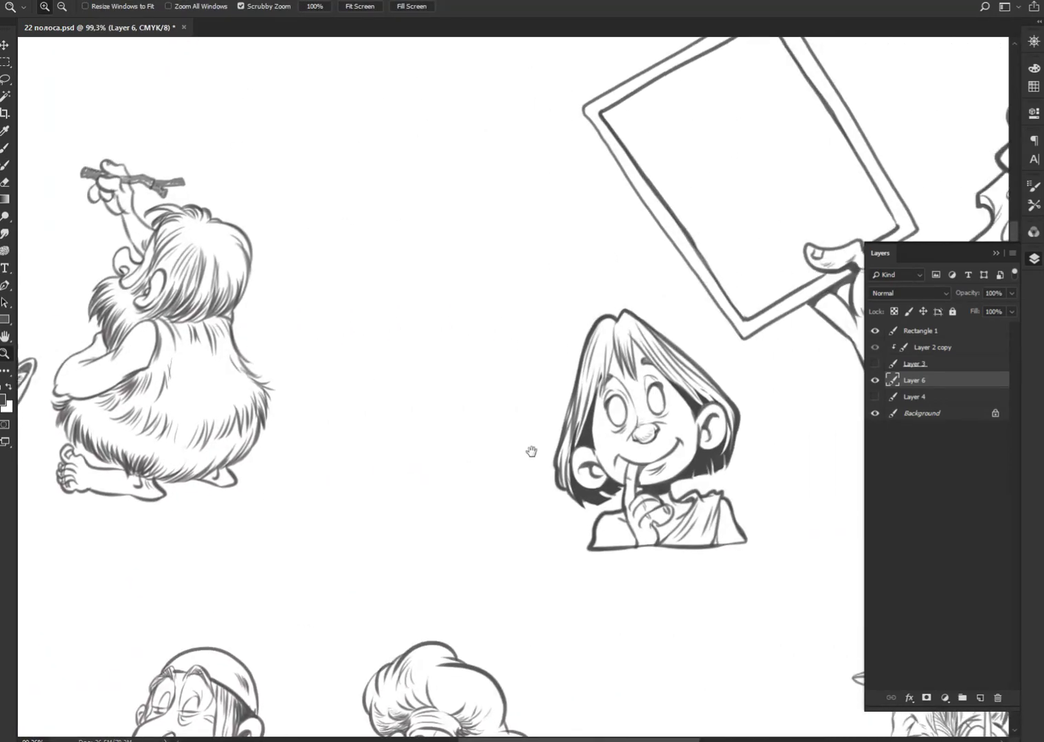
drag(773, 535, 584, 541)
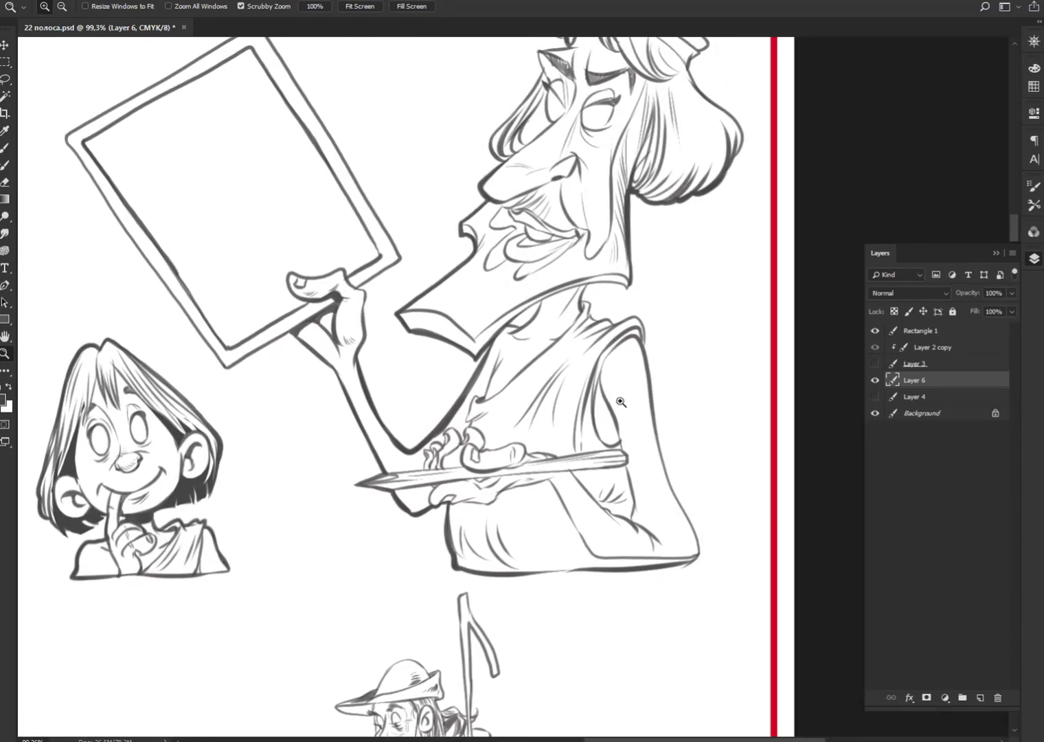
key(l)
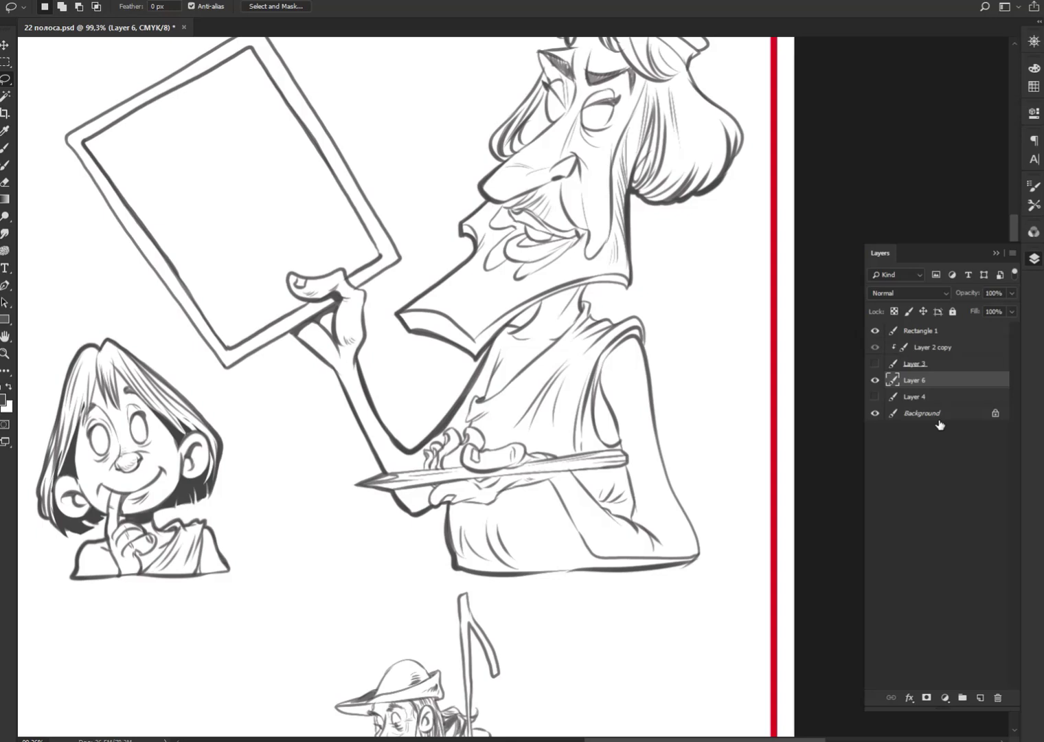
Step: Ink the tall man's chin edge, neck outline and inner arm line in dark strokes
key(b)
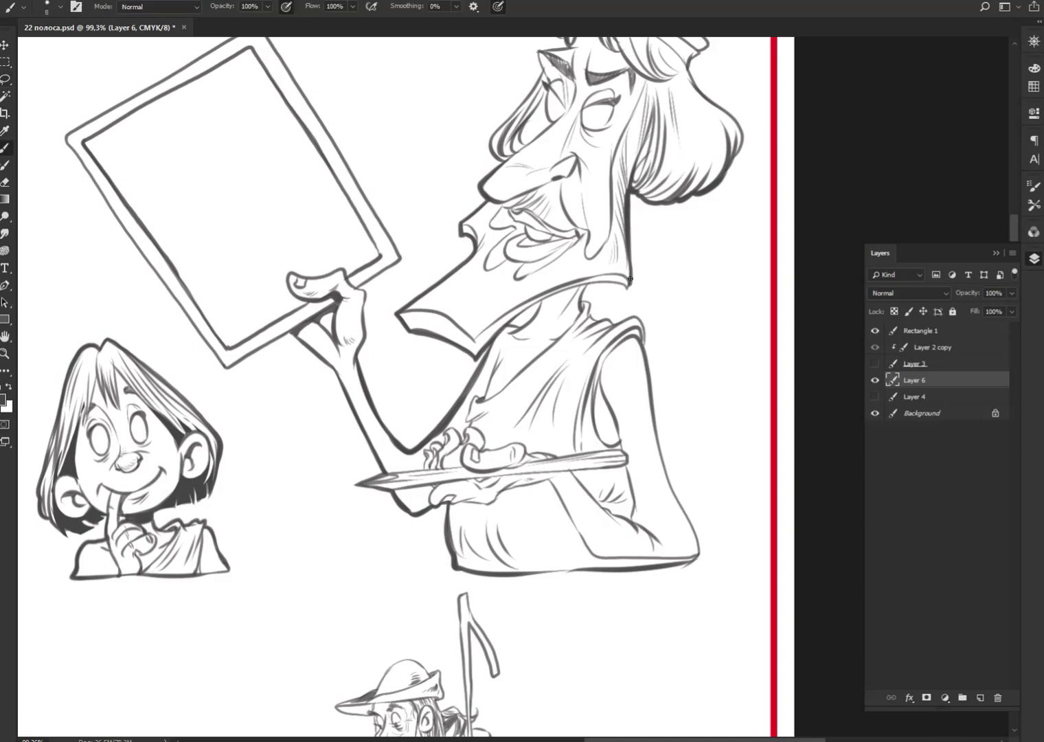
drag(630, 279, 607, 282)
drag(589, 307, 585, 287)
mouse_move(512, 323)
mouse_down()
mouse_move(543, 301)
mouse_move(523, 327)
mouse_move(504, 323)
mouse_up()
mouse_move(589, 301)
mouse_down()
mouse_move(606, 321)
mouse_move(644, 322)
mouse_move(658, 428)
mouse_move(700, 536)
mouse_move(690, 562)
mouse_up()
drag(614, 353, 596, 397)
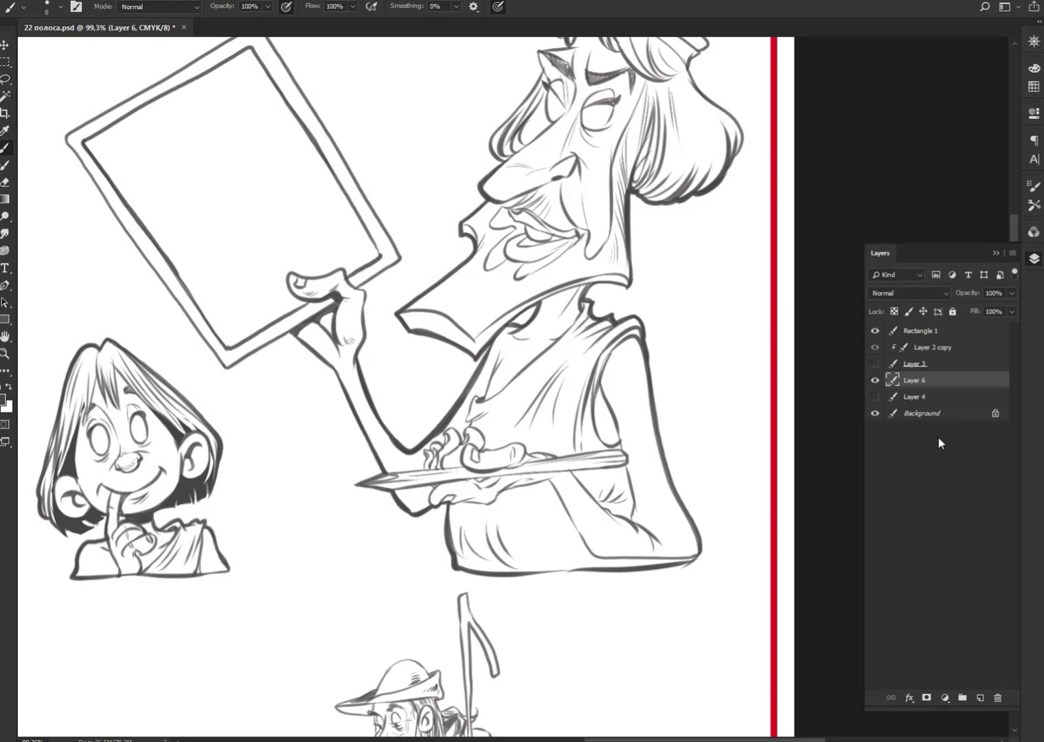
Step: Hatch the hair edges on both sides of the face and accent the eye's right edge
mouse_move(654, 110)
mouse_down()
mouse_move(648, 103)
mouse_move(628, 127)
mouse_move(625, 167)
mouse_move(640, 162)
mouse_up()
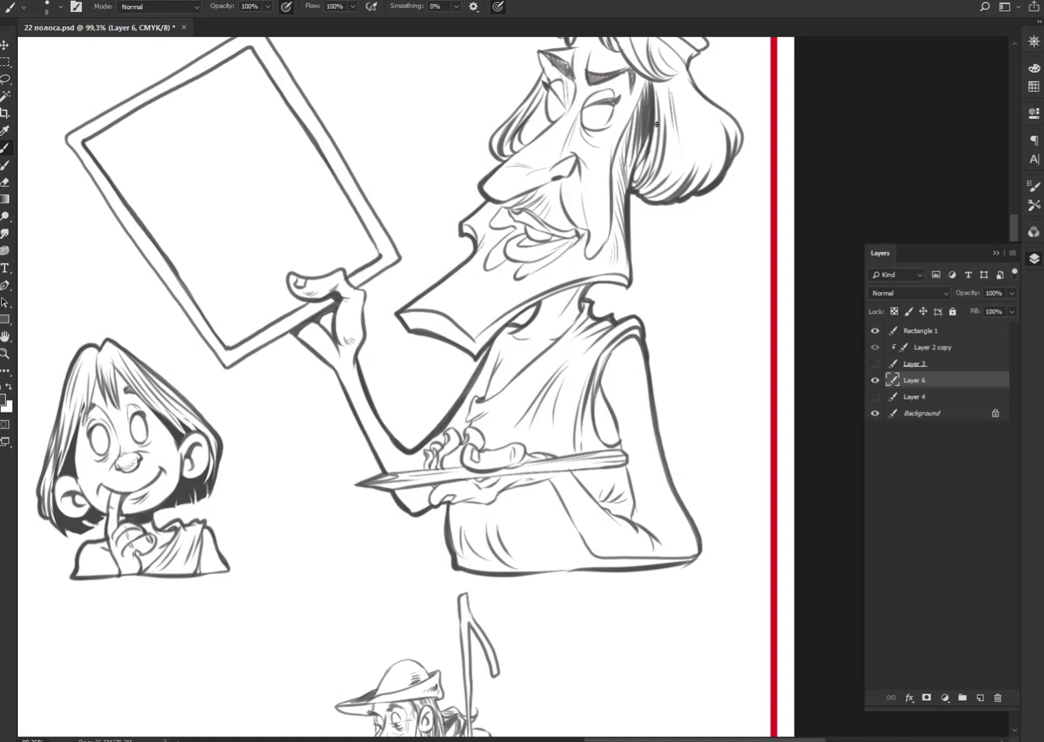
mouse_move(669, 81)
mouse_down()
mouse_move(663, 132)
mouse_move(673, 121)
mouse_move(707, 137)
mouse_up()
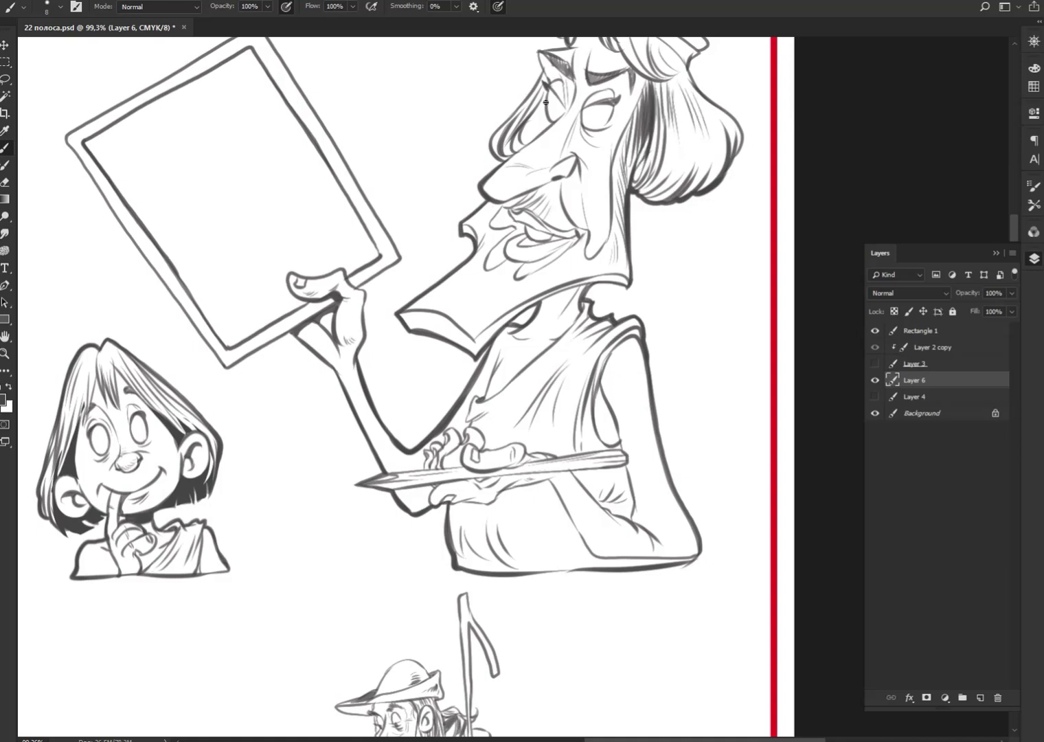
mouse_move(545, 93)
mouse_down()
mouse_move(523, 147)
mouse_move(514, 143)
mouse_move(521, 112)
mouse_move(513, 125)
mouse_move(536, 96)
mouse_up()
mouse_move(515, 123)
mouse_down()
mouse_move(505, 156)
mouse_move(497, 150)
mouse_up()
mouse_move(530, 99)
mouse_down()
mouse_move(505, 148)
mouse_move(532, 135)
mouse_move(523, 154)
mouse_move(534, 153)
mouse_up()
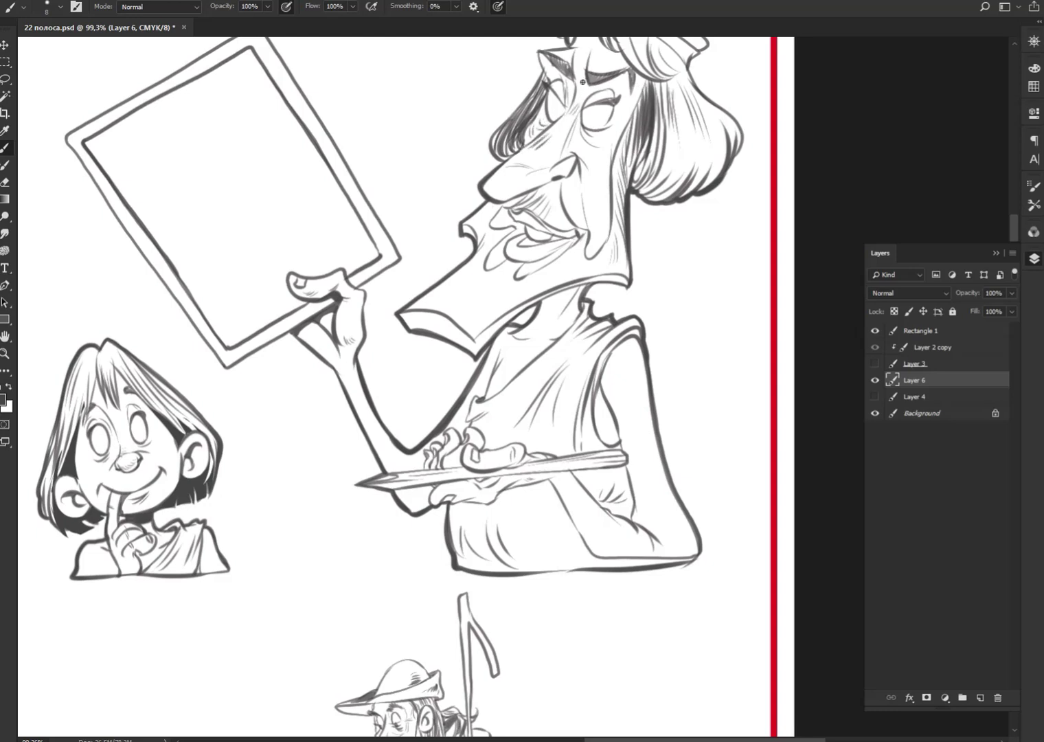
drag(615, 106, 598, 138)
Step: Outline the lower lip and nose tip, and hatch the jaw and hair beside the cheek
mouse_move(505, 240)
mouse_down()
mouse_move(543, 255)
mouse_move(582, 232)
mouse_up()
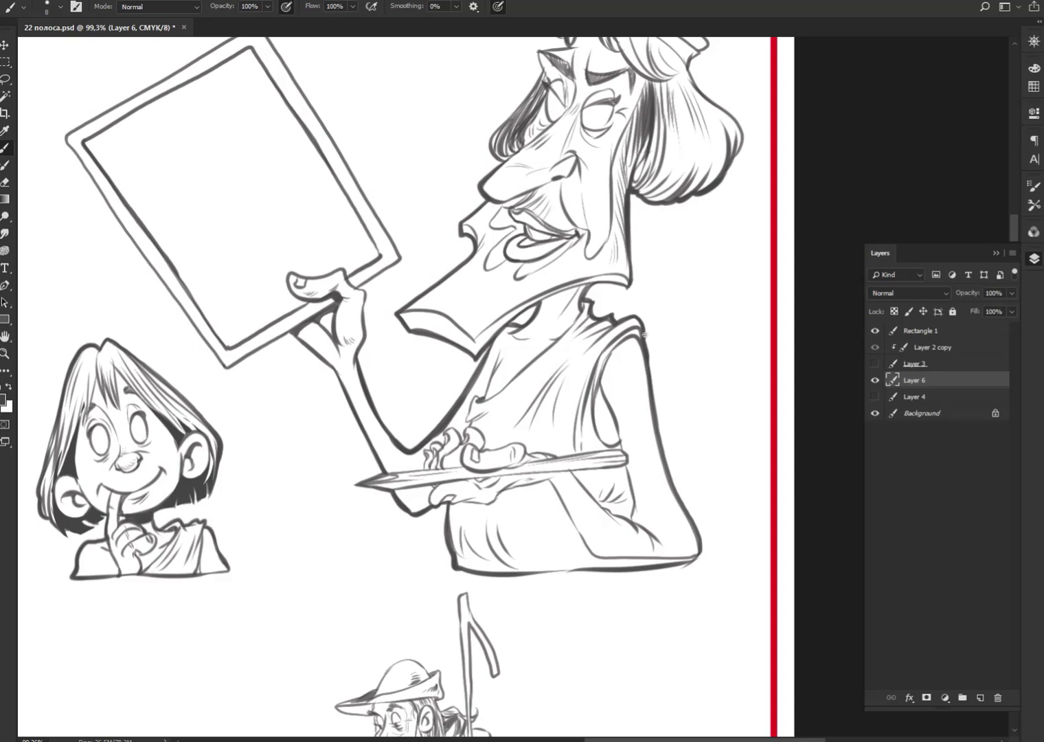
drag(462, 227, 494, 214)
drag(624, 236, 602, 268)
drag(646, 134, 631, 167)
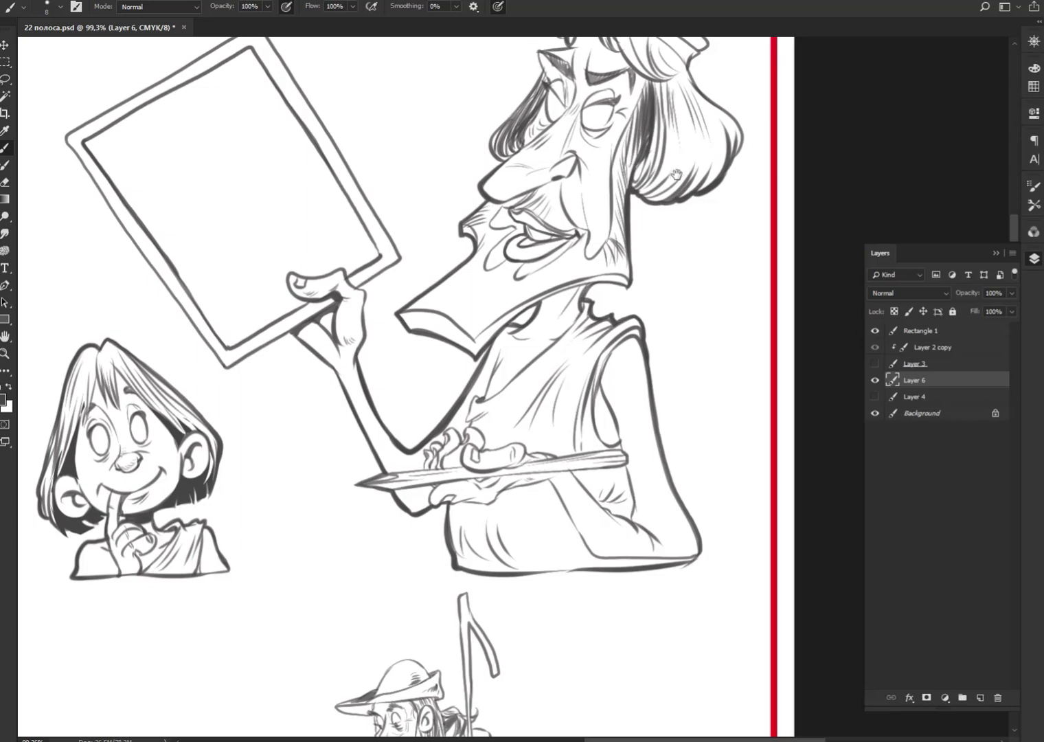
scroll(631, 167, up, 5)
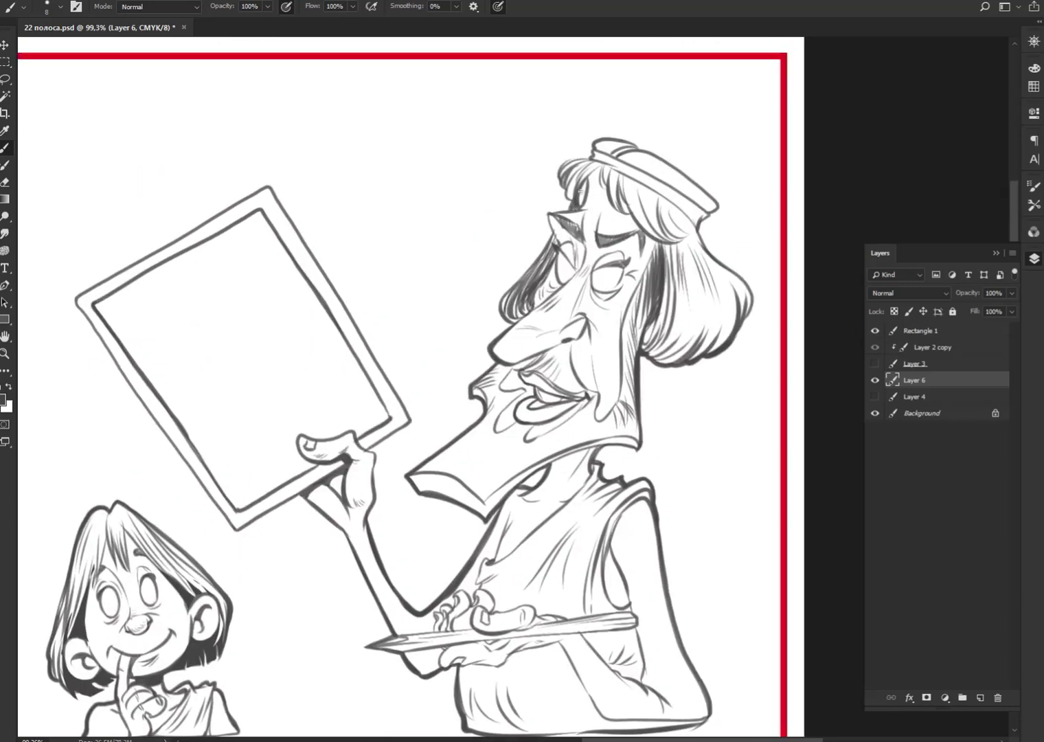
Step: Darken the hair's outer edge left of the tall man's face and hatch inside it
mouse_move(551, 232)
mouse_down()
mouse_move(490, 272)
mouse_move(505, 295)
mouse_move(503, 275)
mouse_move(523, 271)
mouse_move(500, 307)
mouse_up()
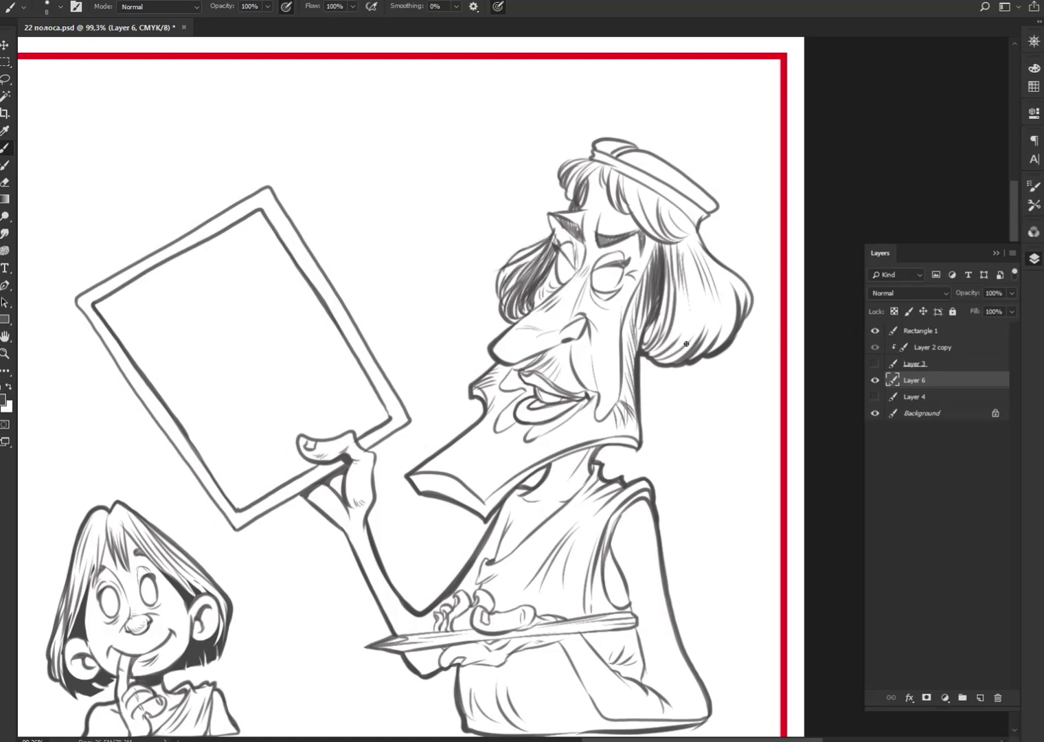
drag(509, 257, 548, 236)
mouse_move(500, 270)
mouse_down()
mouse_move(505, 313)
mouse_move(550, 297)
mouse_move(534, 300)
mouse_up()
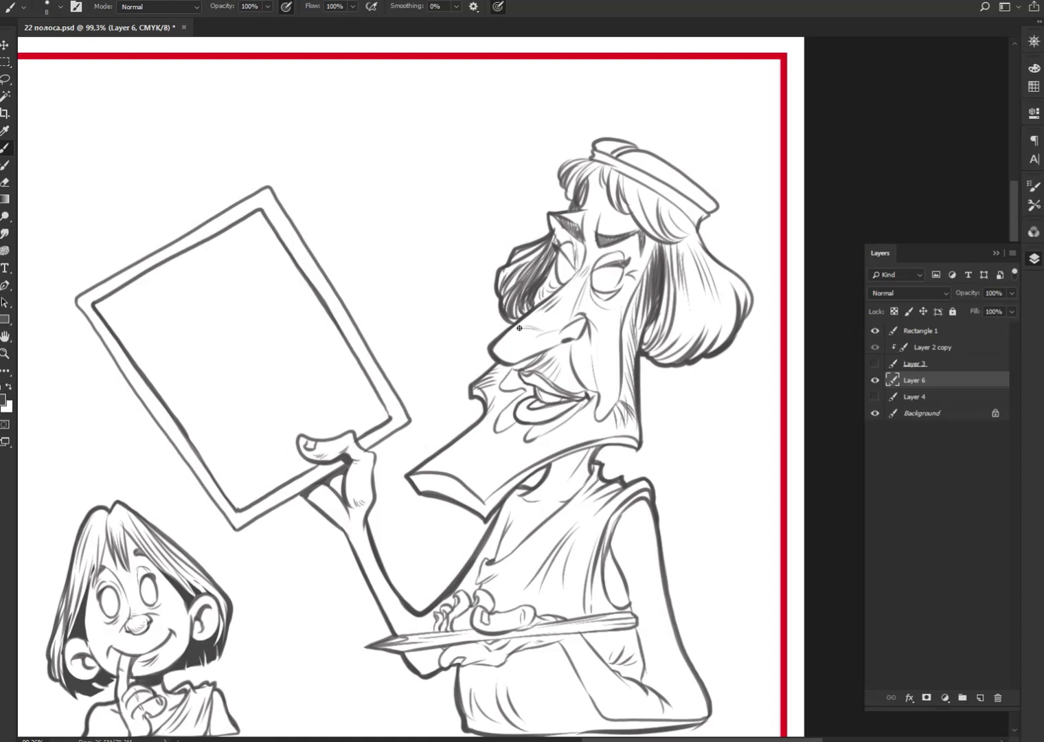
drag(414, 538, 475, 432)
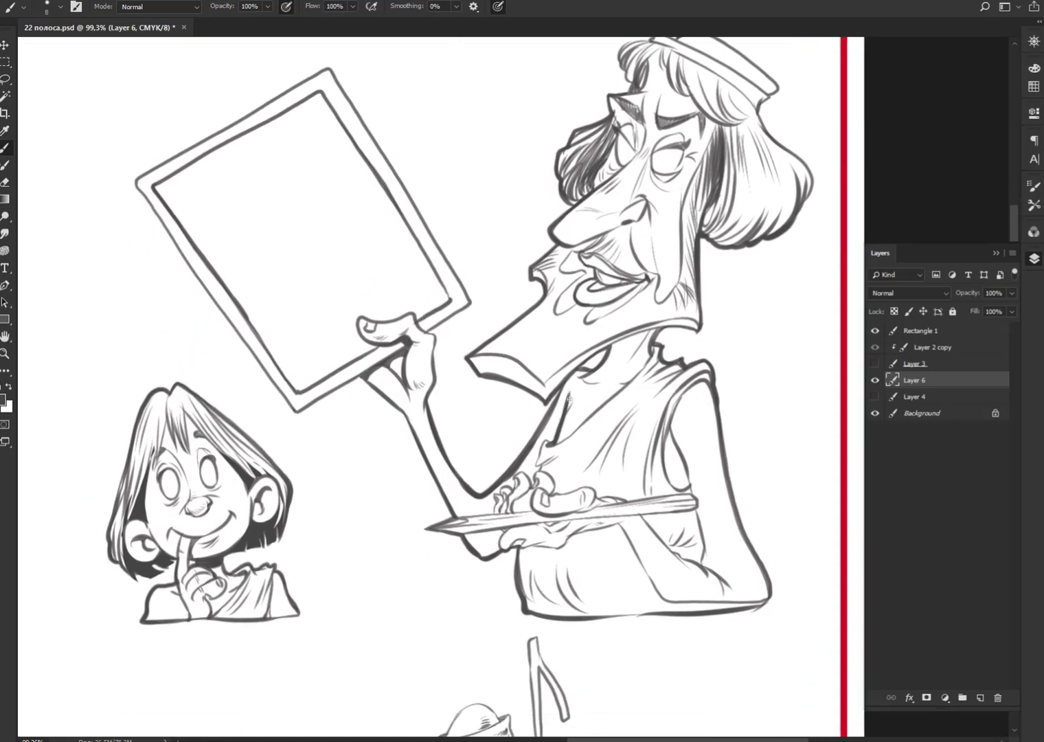
Step: Ink dark strokes over the tall man's hand, sleeve, and the stick's right end and top edge
mouse_move(541, 452)
mouse_down()
mouse_move(536, 478)
mouse_move(496, 503)
mouse_move(501, 543)
mouse_move(519, 550)
mouse_move(537, 523)
mouse_up()
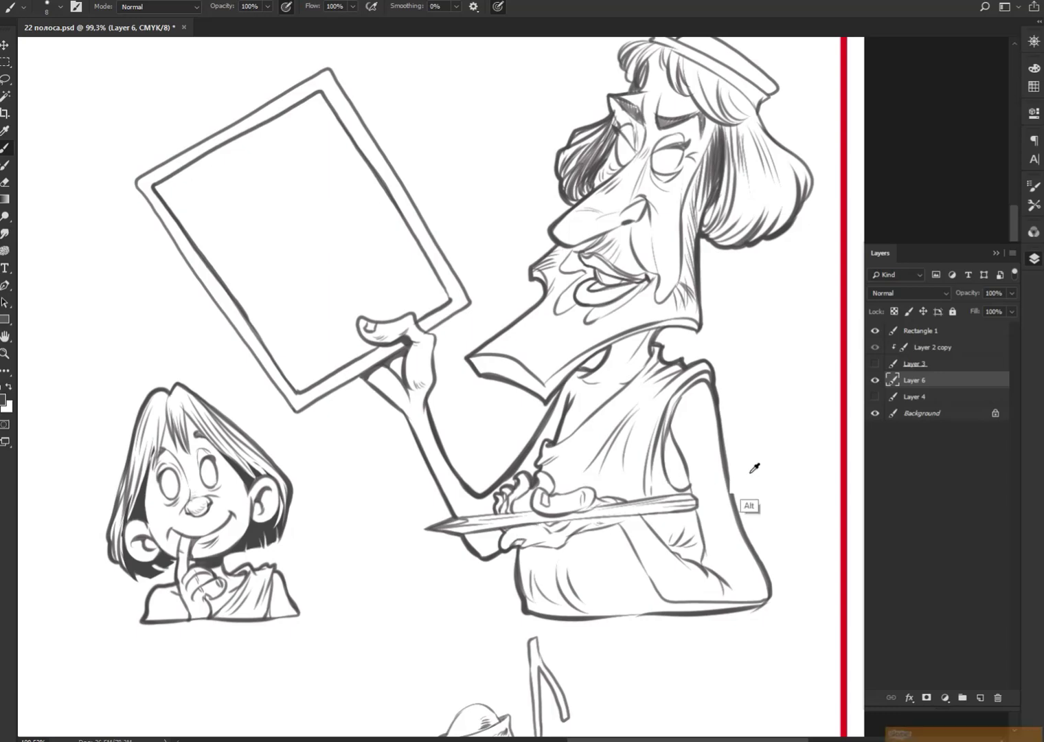
scroll(750, 476, up, 1)
mouse_move(630, 547)
mouse_down()
mouse_move(646, 521)
mouse_move(447, 522)
mouse_move(430, 502)
mouse_move(364, 512)
mouse_move(338, 463)
mouse_up()
scroll(606, 588, down, 3)
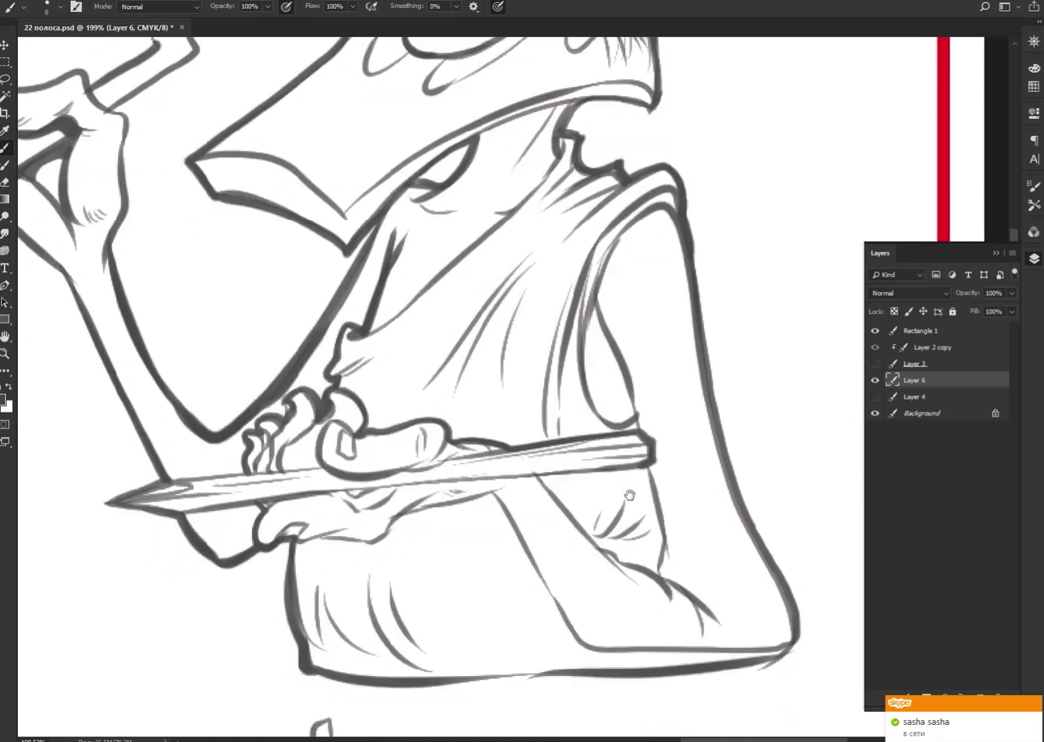
scroll(638, 495, down, 1)
mouse_move(643, 447)
mouse_down()
mouse_move(656, 529)
mouse_move(620, 540)
mouse_move(583, 517)
mouse_move(533, 455)
mouse_move(538, 564)
mouse_move(602, 624)
mouse_move(632, 624)
mouse_up()
Step: Darken the fold lines beneath the stick and shade the fingers and hand grey
mouse_move(512, 462)
mouse_down()
mouse_move(454, 479)
mouse_move(530, 455)
mouse_move(348, 522)
mouse_move(279, 504)
mouse_up()
mouse_move(346, 487)
mouse_down()
mouse_move(371, 477)
mouse_move(337, 481)
mouse_move(354, 470)
mouse_move(375, 474)
mouse_move(333, 477)
mouse_move(351, 487)
mouse_up()
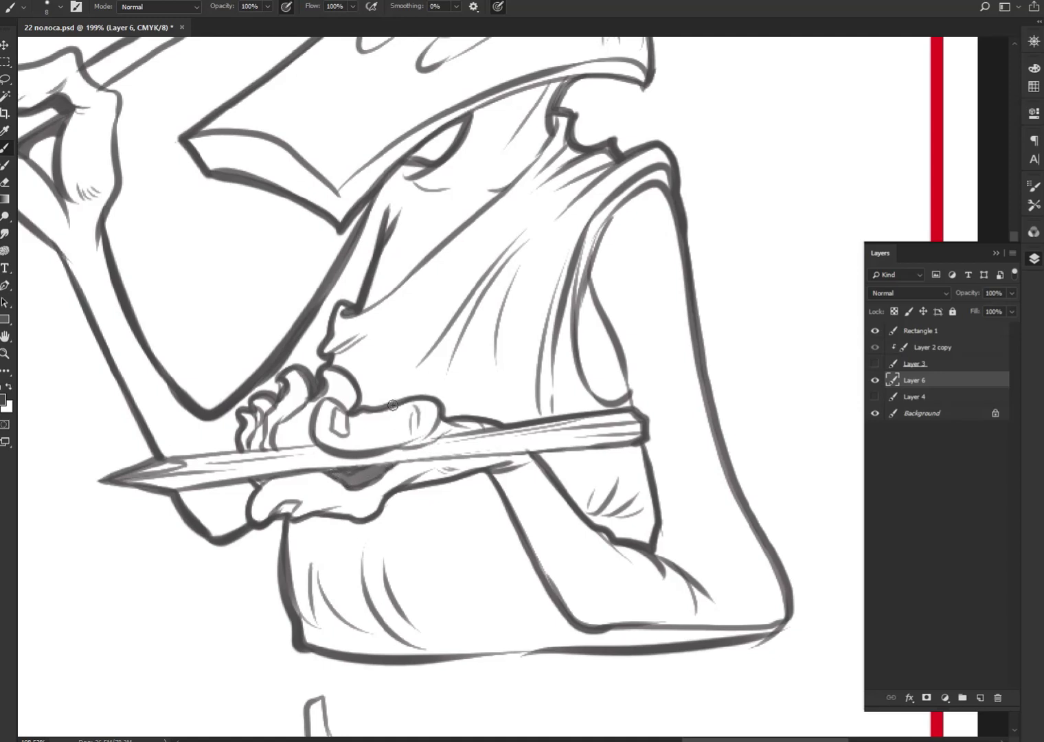
drag(268, 443, 292, 431)
drag(274, 478, 255, 496)
Step: Zoom around the page and in on the pirate and sheep to inspect the line art
scroll(584, 518, down, 3)
scroll(585, 518, down, 3)
scroll(584, 517, up, 5)
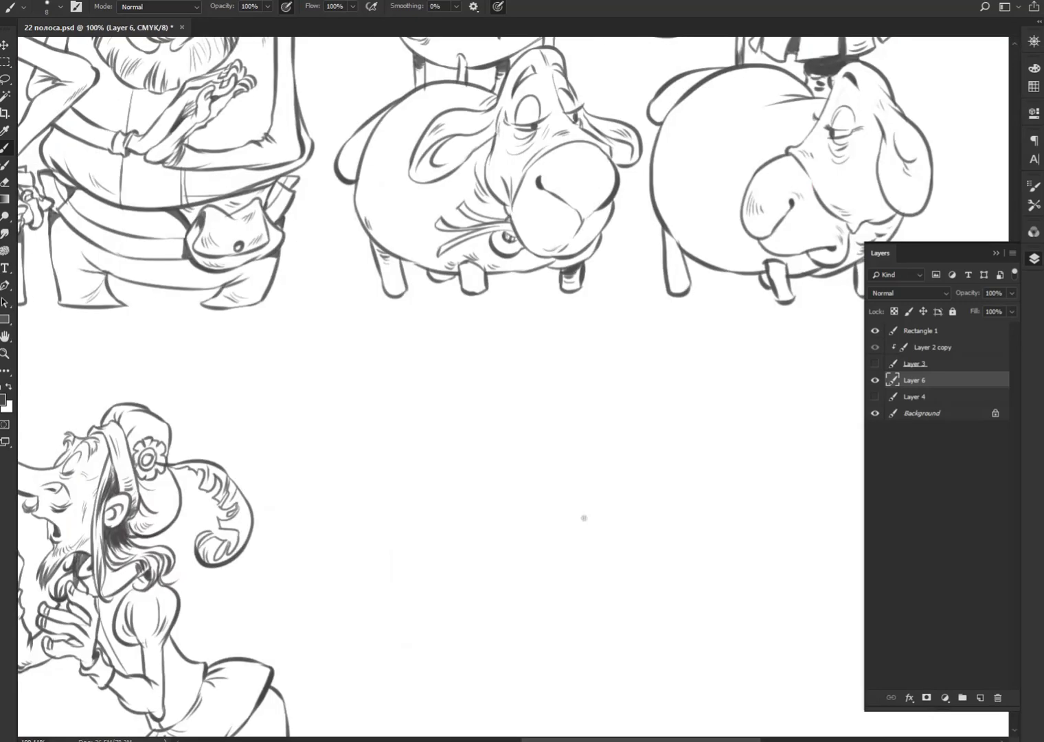
scroll(584, 518, down, 3)
scroll(584, 518, up, 3)
scroll(584, 518, down, 1)
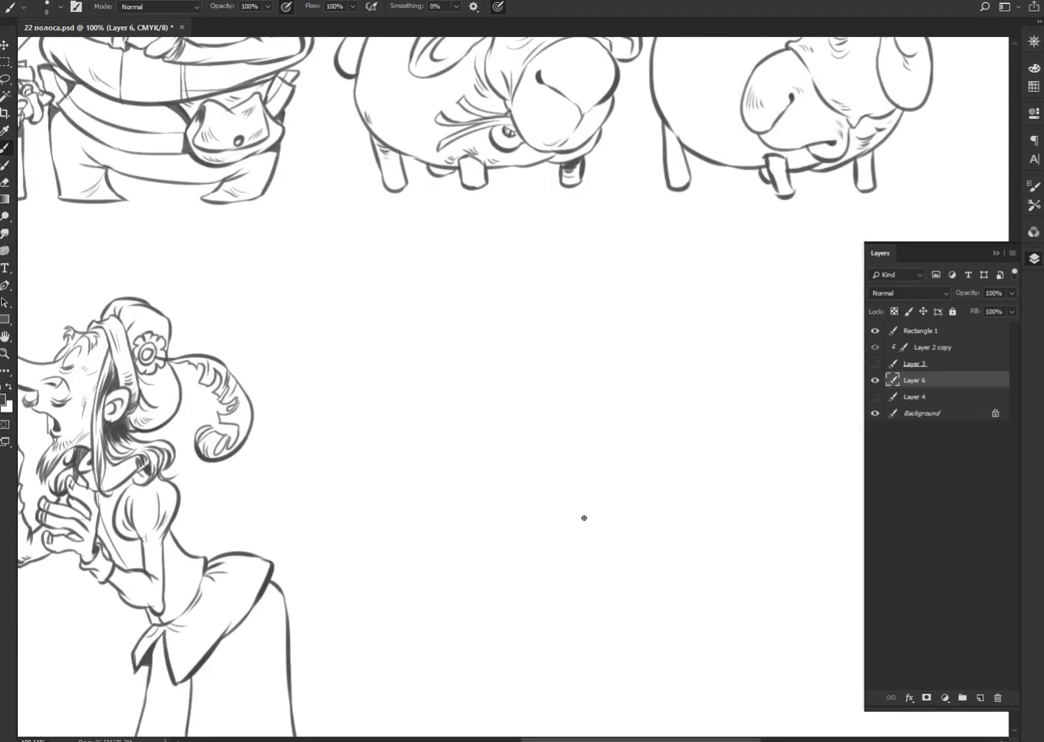
scroll(584, 517, down, 5)
key(ctrl+1)
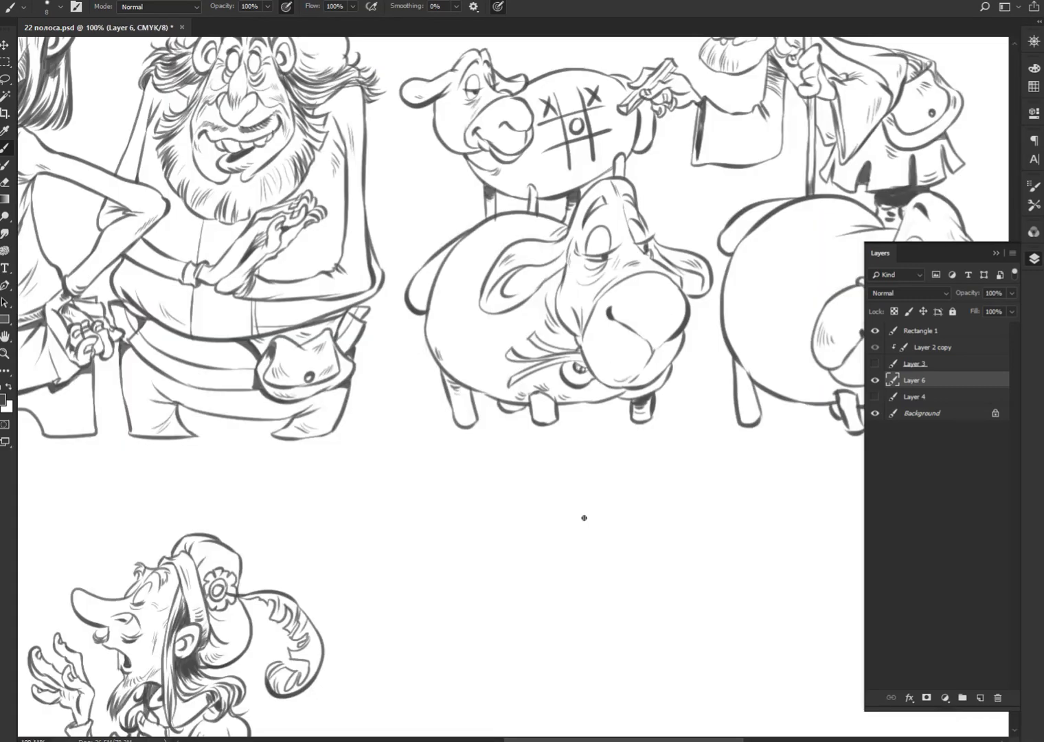
scroll(663, 560, down, 2)
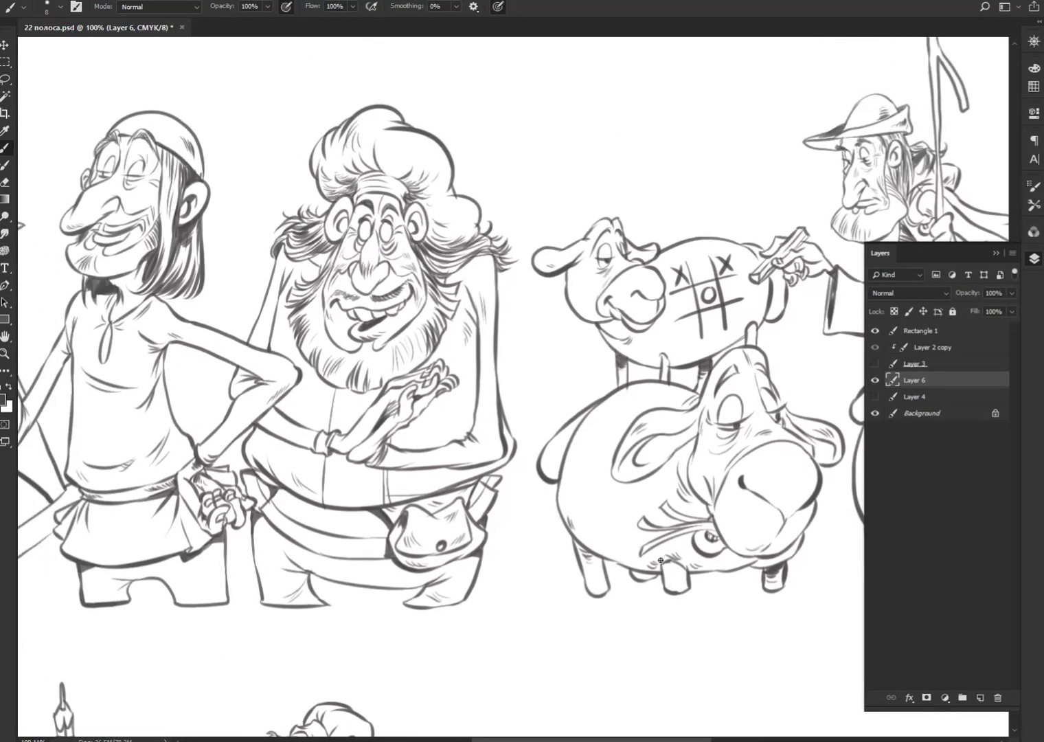
scroll(663, 560, down, 5)
scroll(663, 560, up, 2)
scroll(662, 561, up, 2)
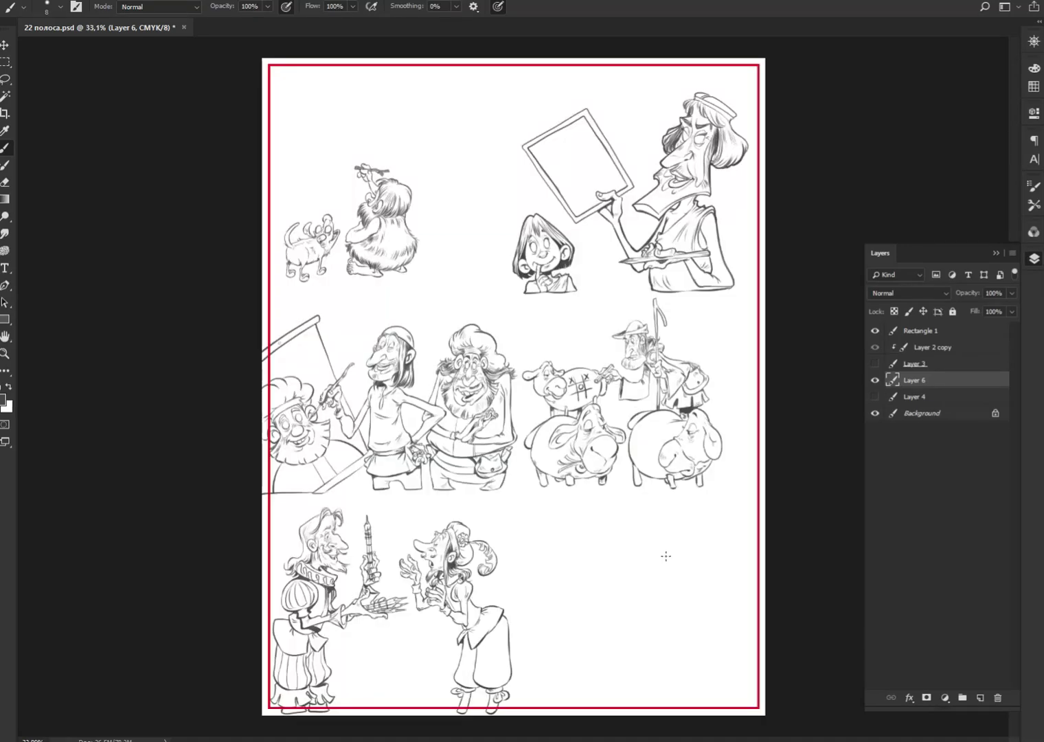
Step: Make two hidden copies of Layer 6, then Magic Wand-select the white background on Layer 6
key(ctrl)
key(ctrl+j)
key(ctrl+j)
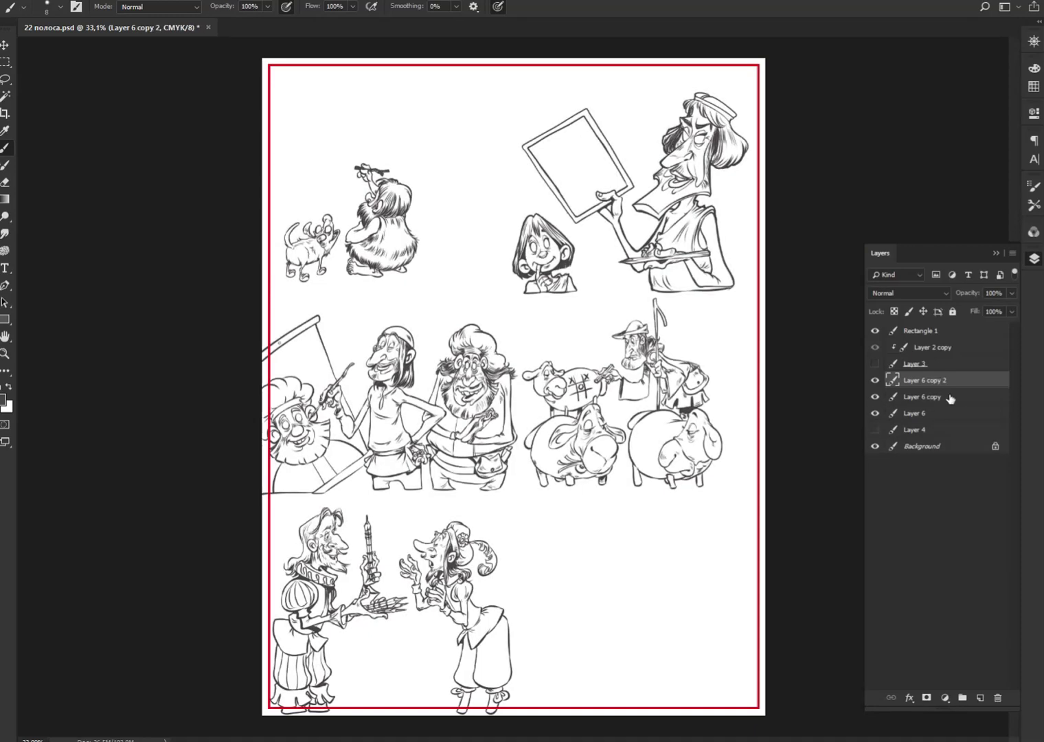
drag(874, 380, 874, 396)
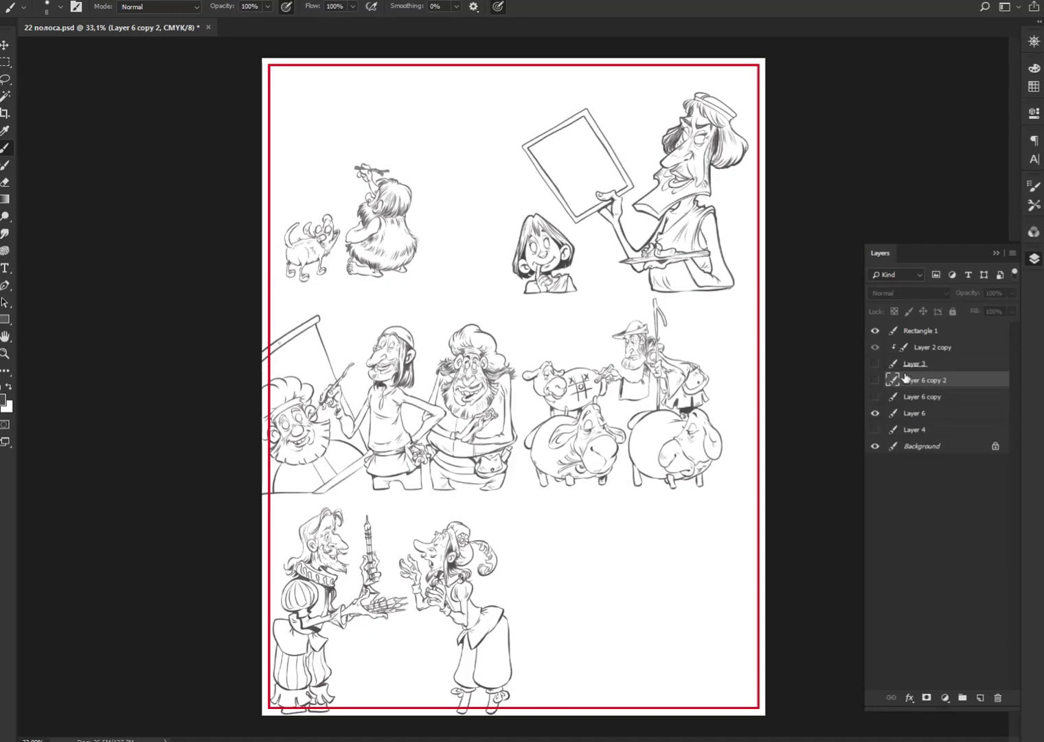
click(927, 421)
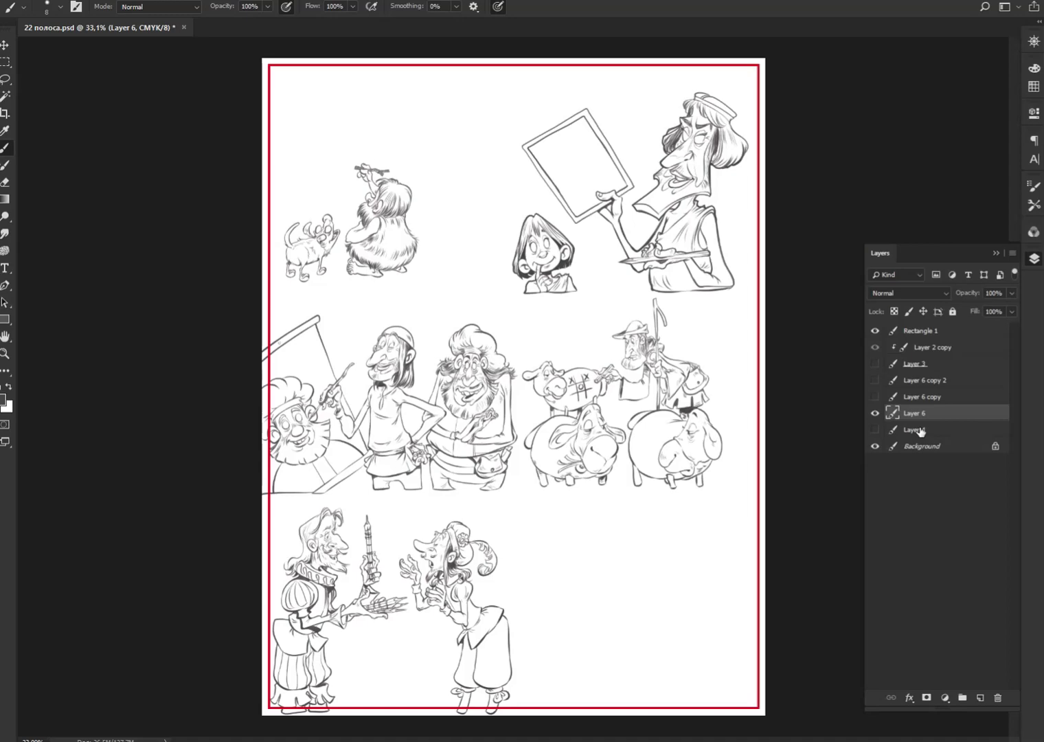
key(w)
click(617, 502)
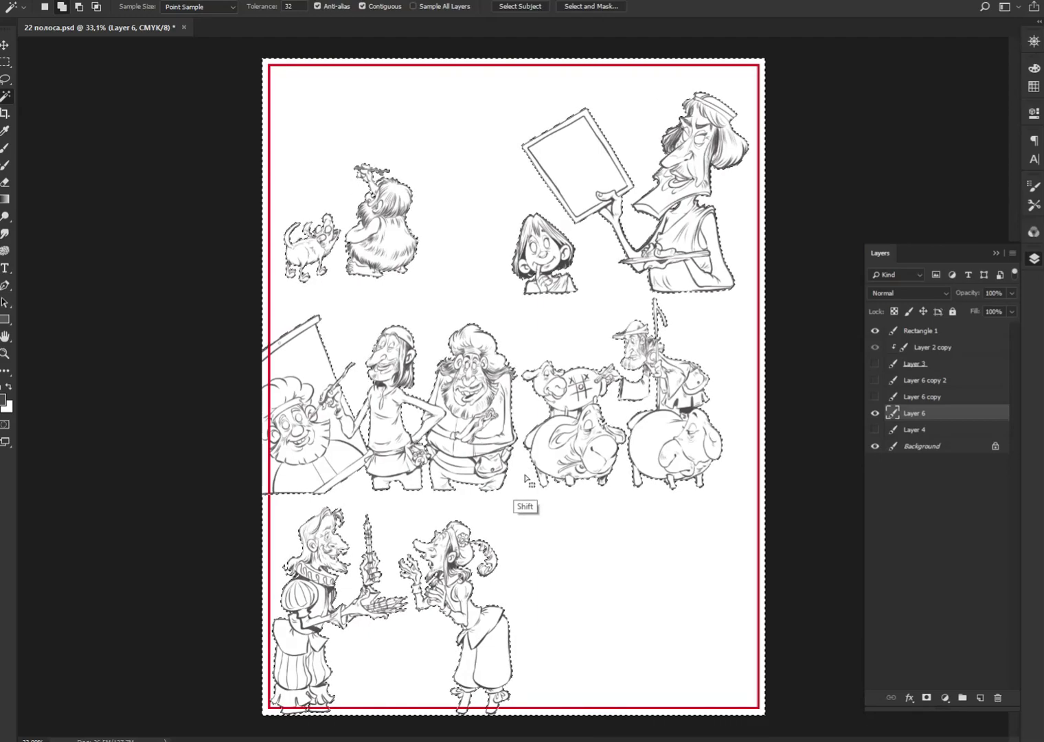
Step: Zoom in on the pigs and shepherd, then contract the selection just inside the outlines
key(z)
drag(535, 446, 597, 505)
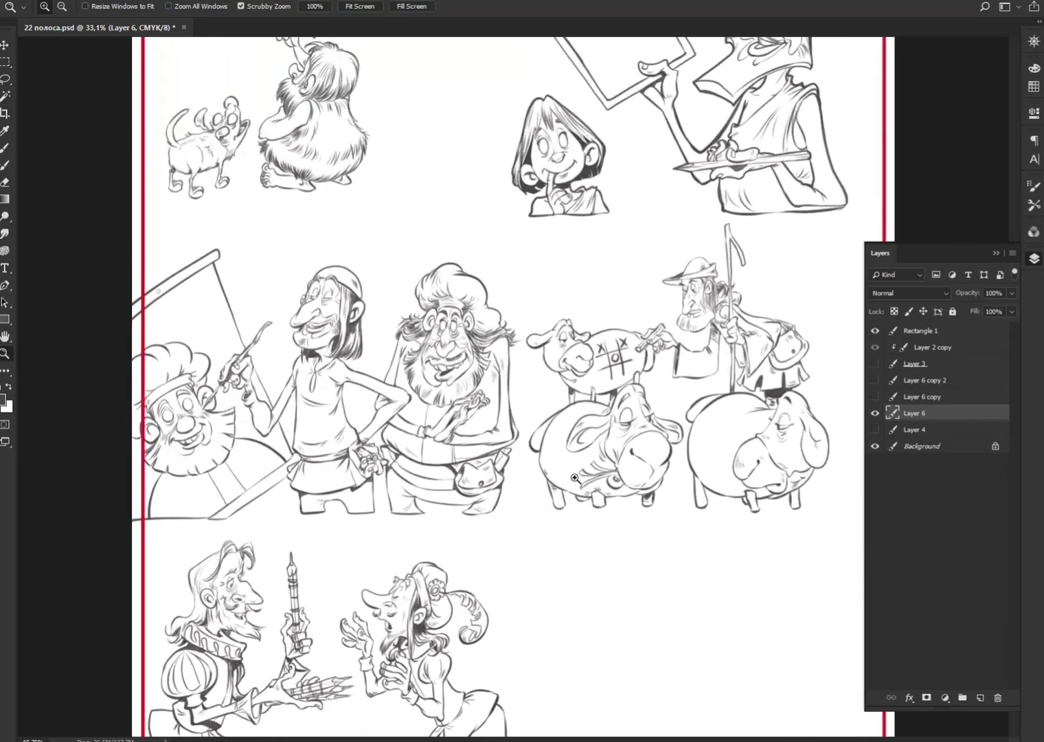
key(w)
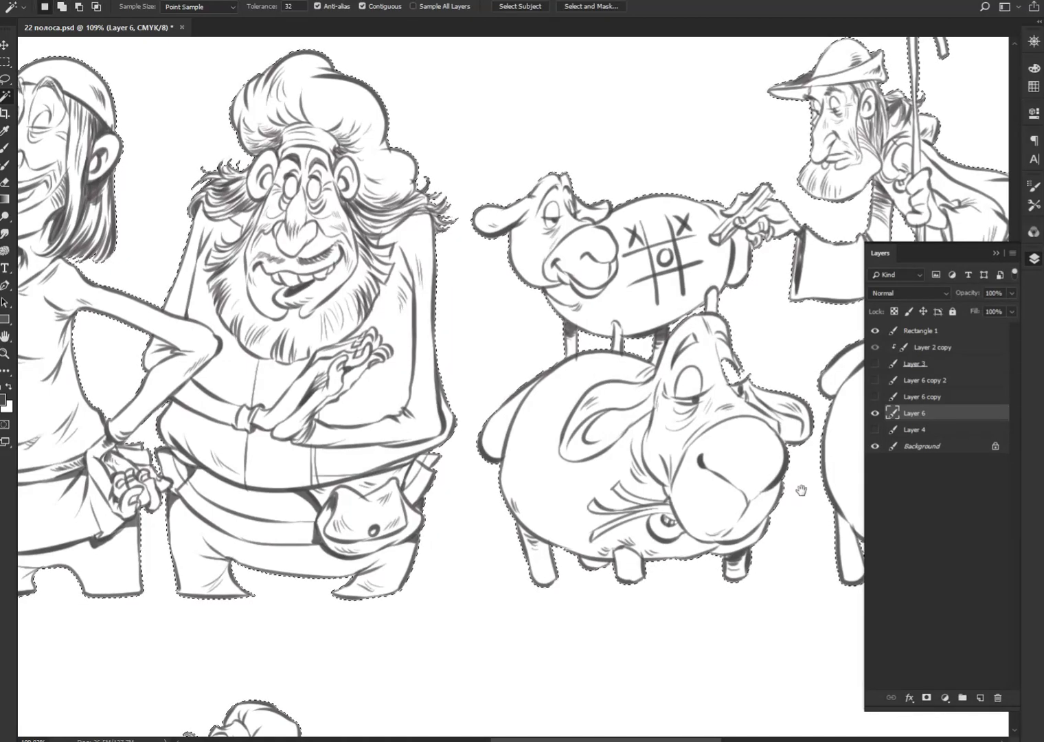
drag(839, 477, 484, 512)
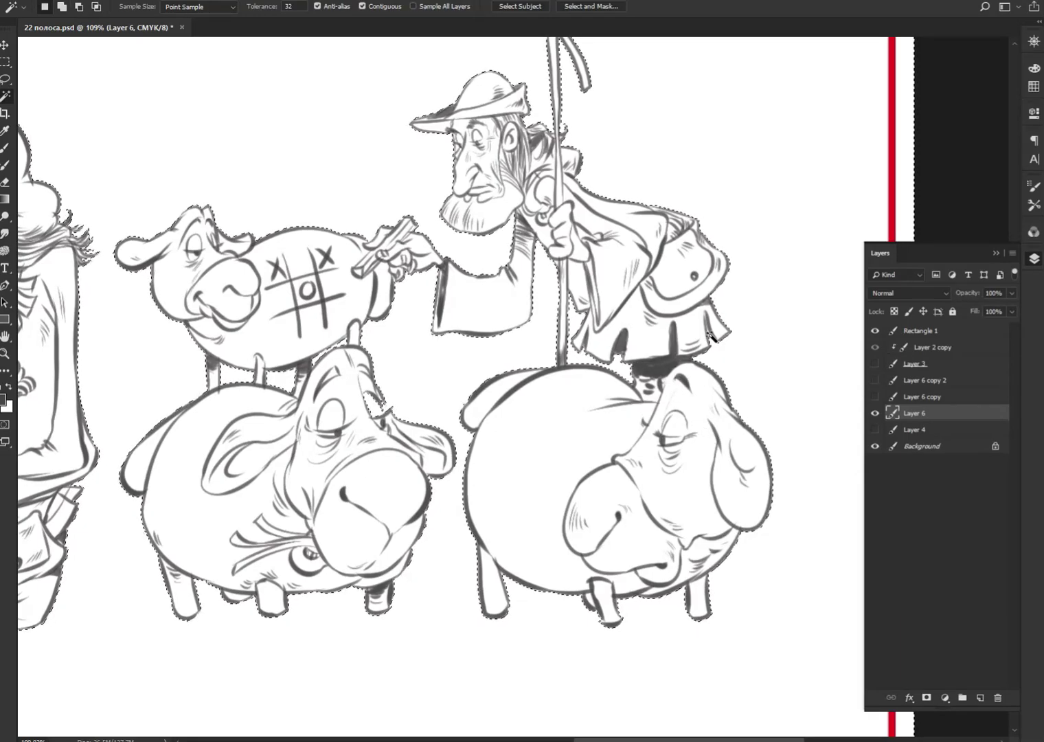
drag(444, 464, 531, 469)
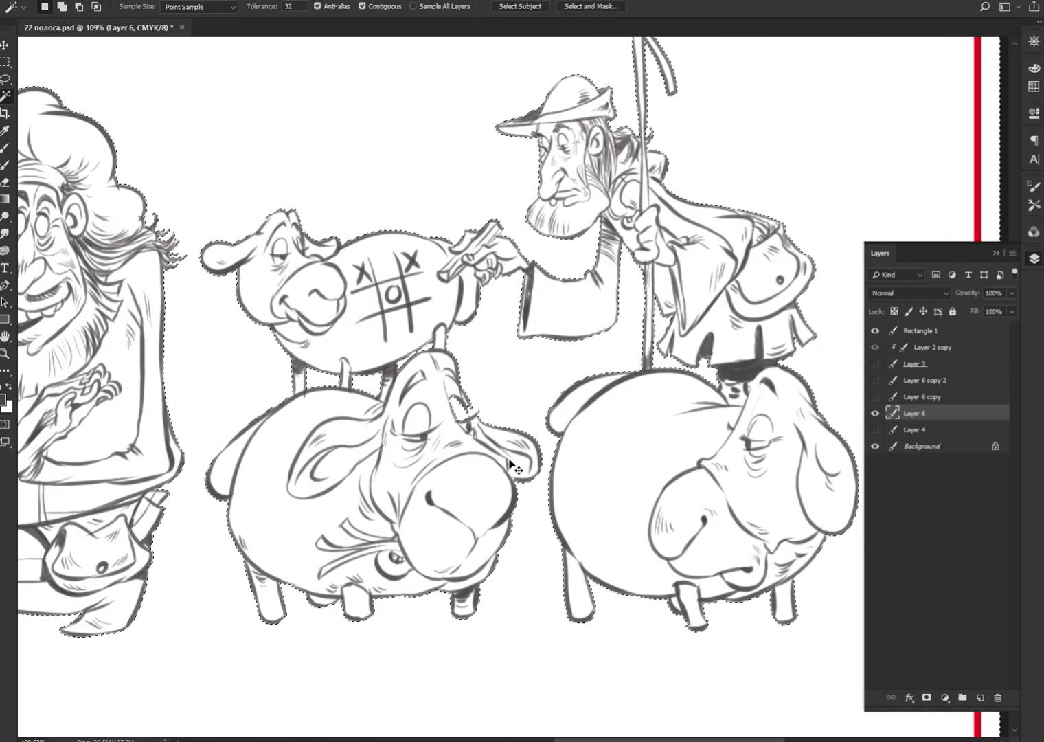
key(alt+s)
key(m)
key(c)
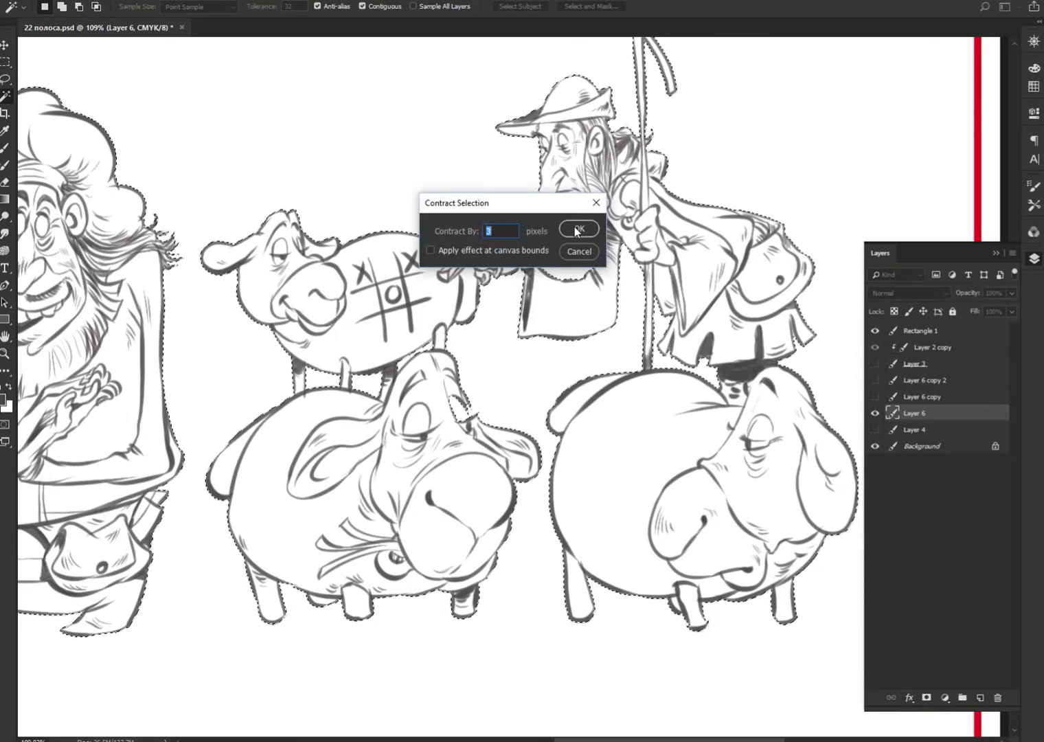
click(575, 228)
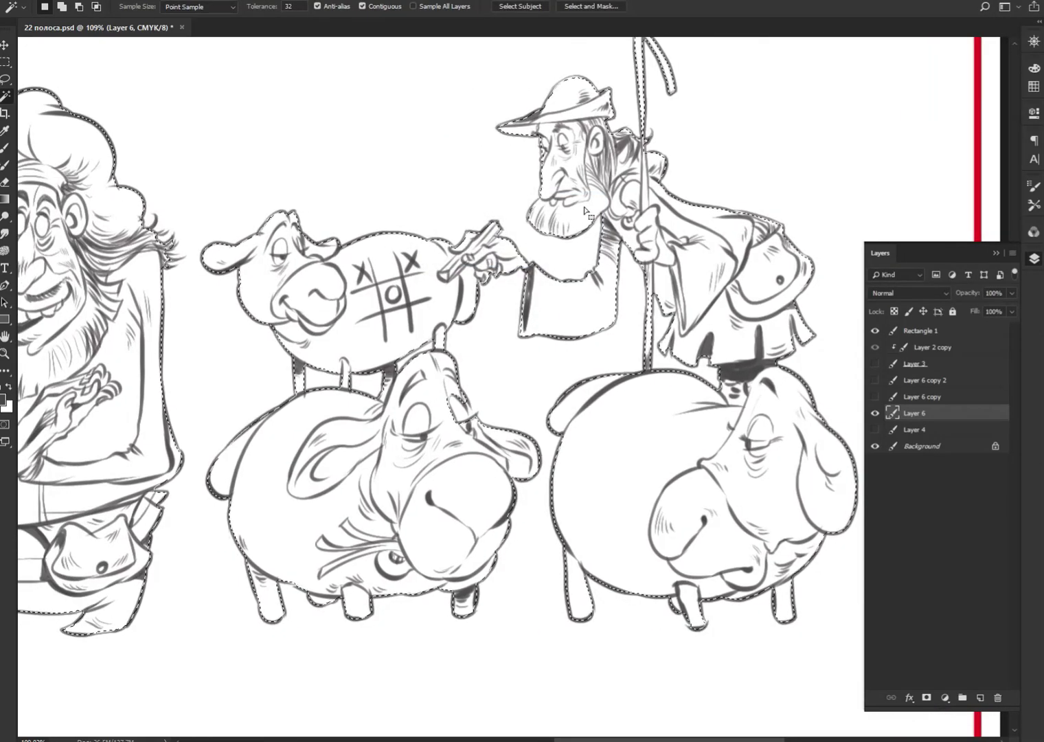
Step: Choose a mid grey, fill the selected figures with it, and deselect
click(1034, 67)
click(898, 151)
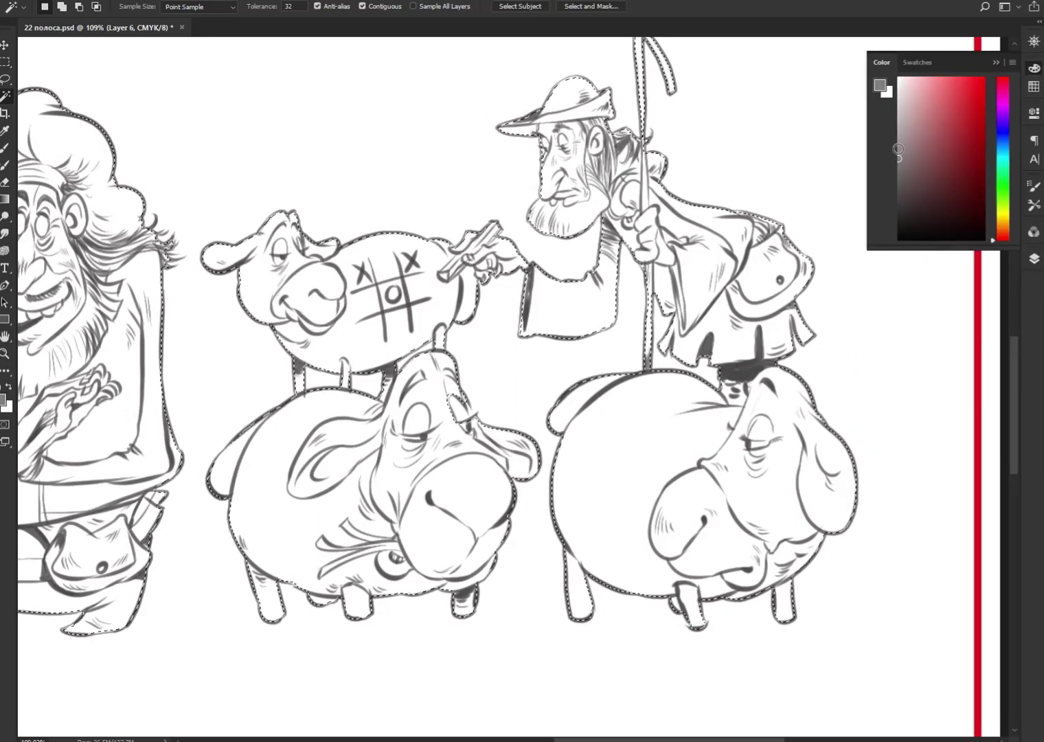
key(alt+BackSpace)
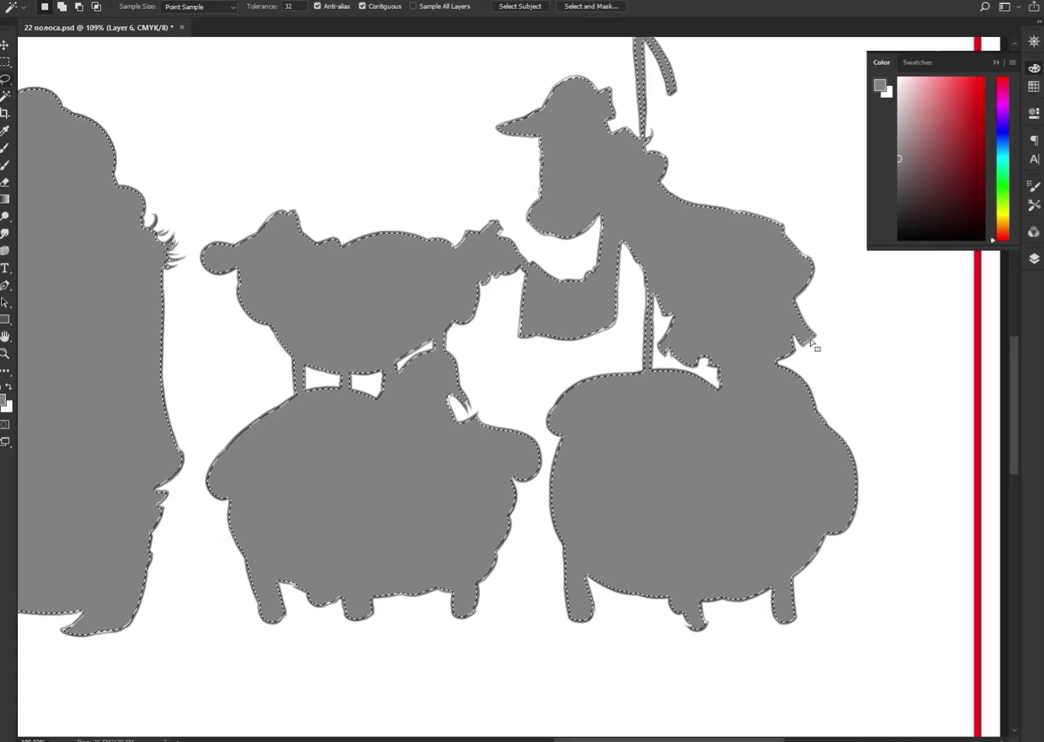
key(ctrl+d)
key(l)
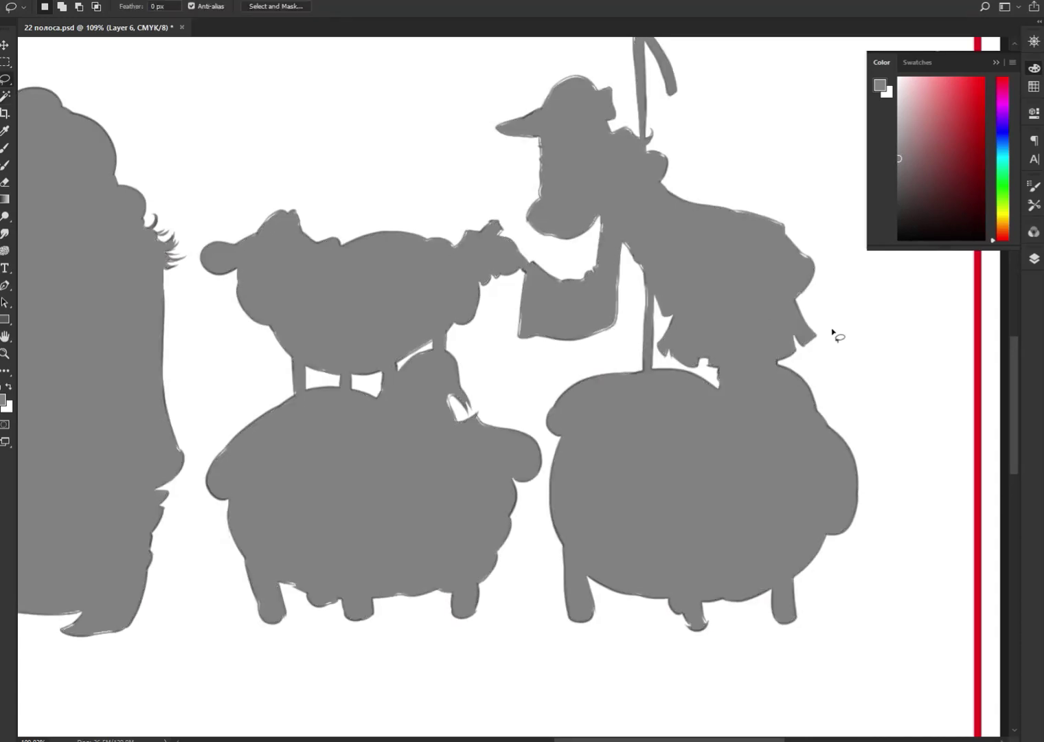
Step: Undo the fill, contract the selection by 1 px, and refill the figures with grey
key(ctrl+alt+z)
key(ctrl+alt+z)
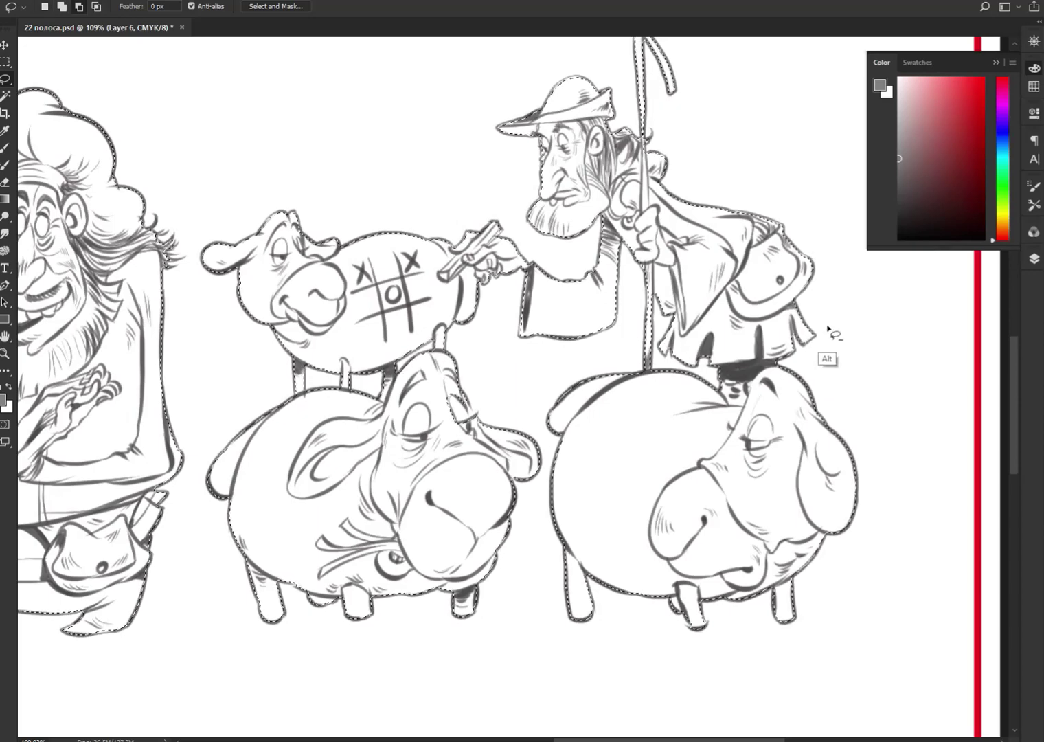
key(ctrl+alt+z)
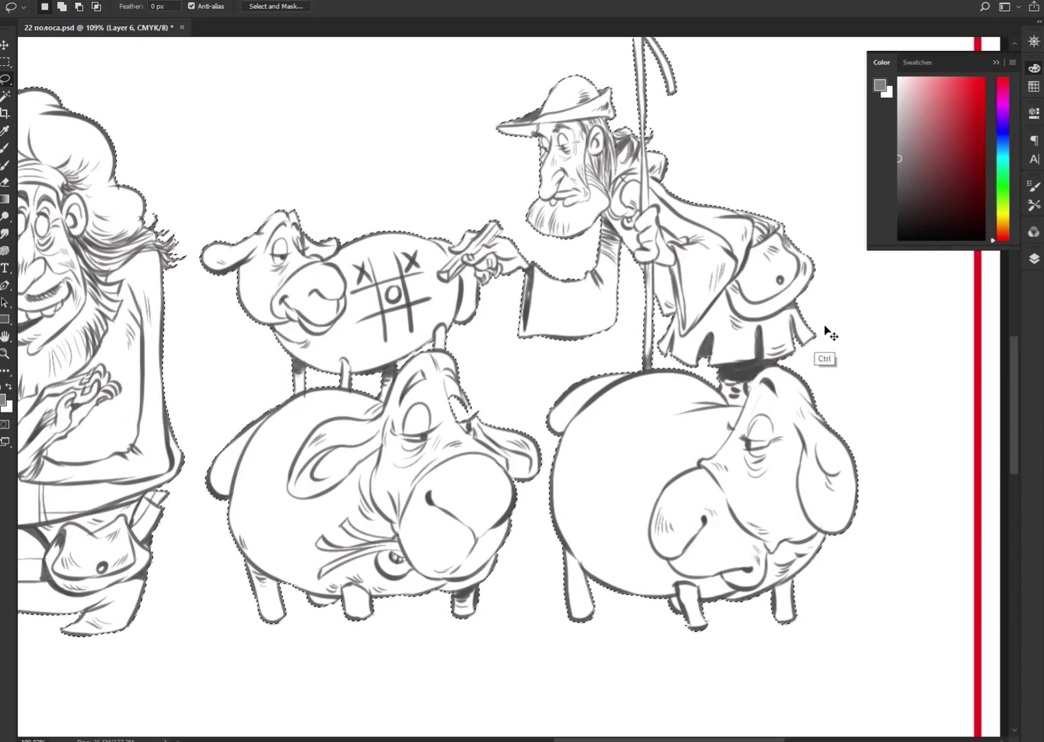
key(ctrl+alt+c)
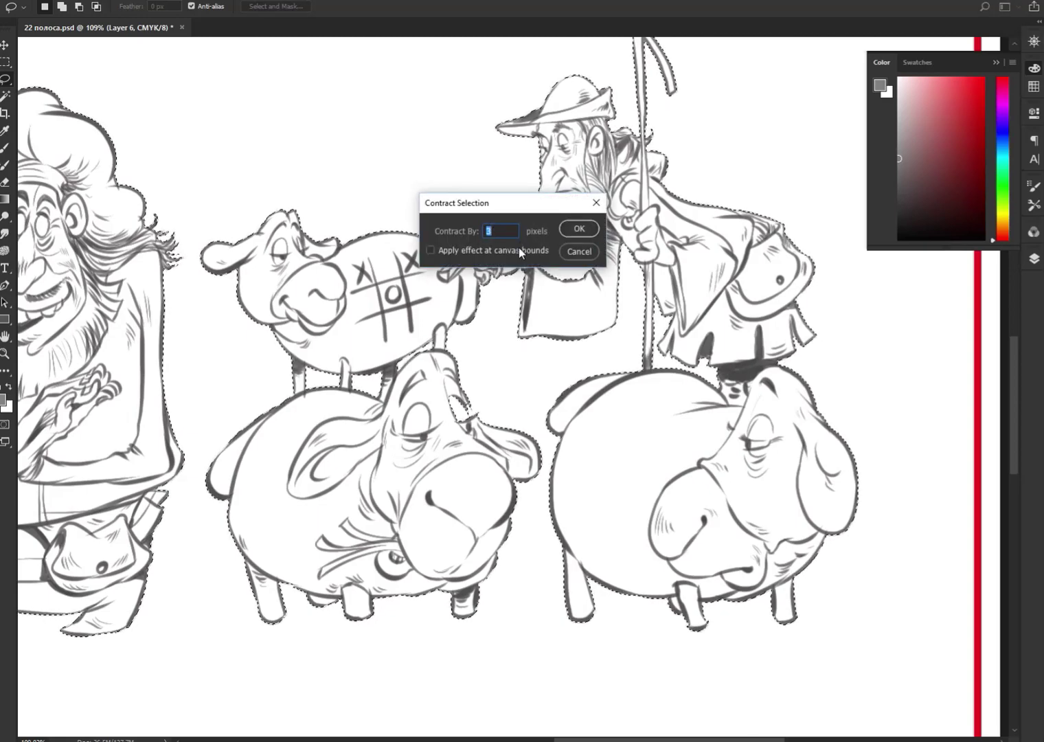
click(595, 228)
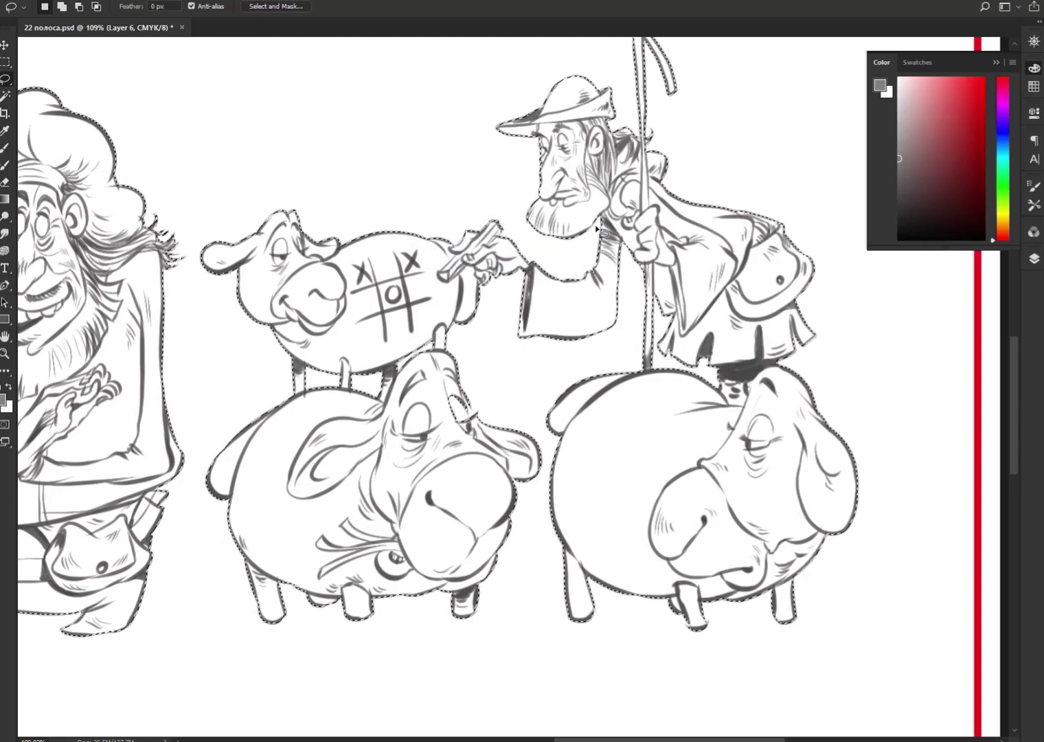
key(alt+BackSpace)
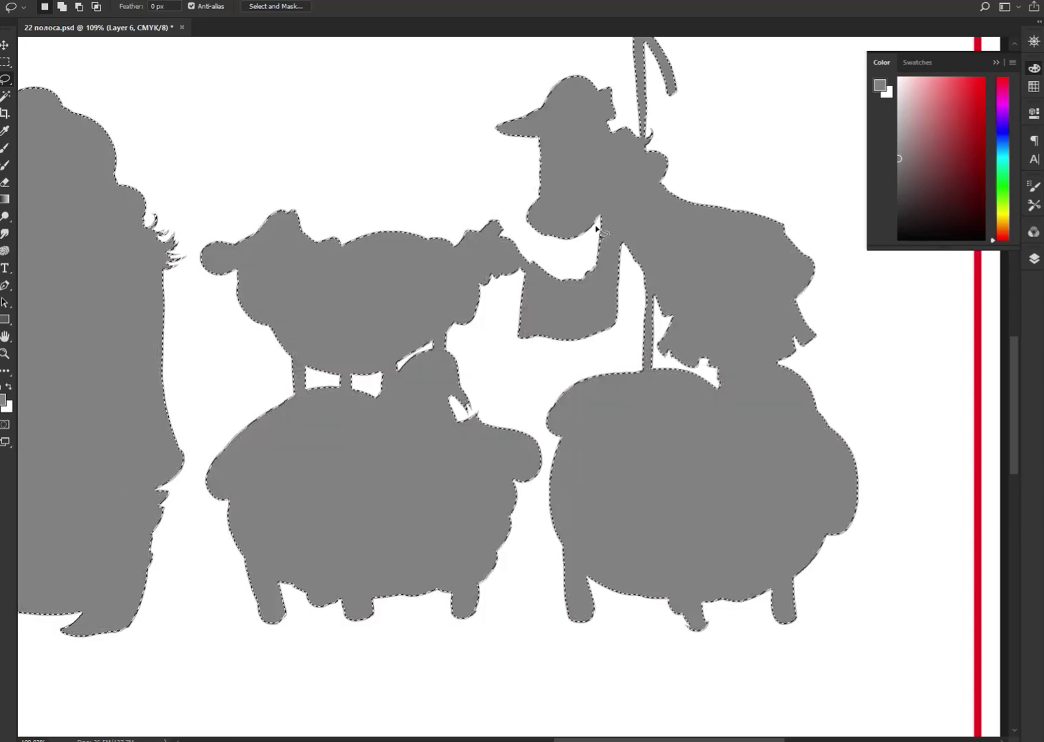
key(ctrl+d)
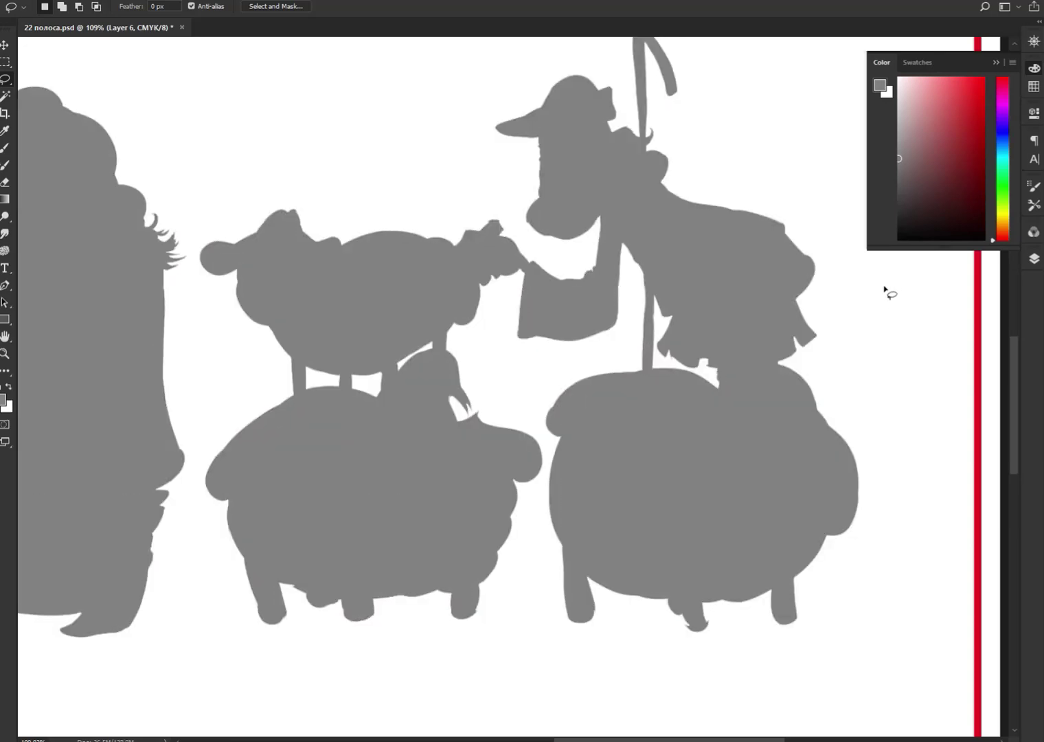
mouse_move(524, 515)
mouse_down()
mouse_move(943, 505)
mouse_move(766, 512)
mouse_up()
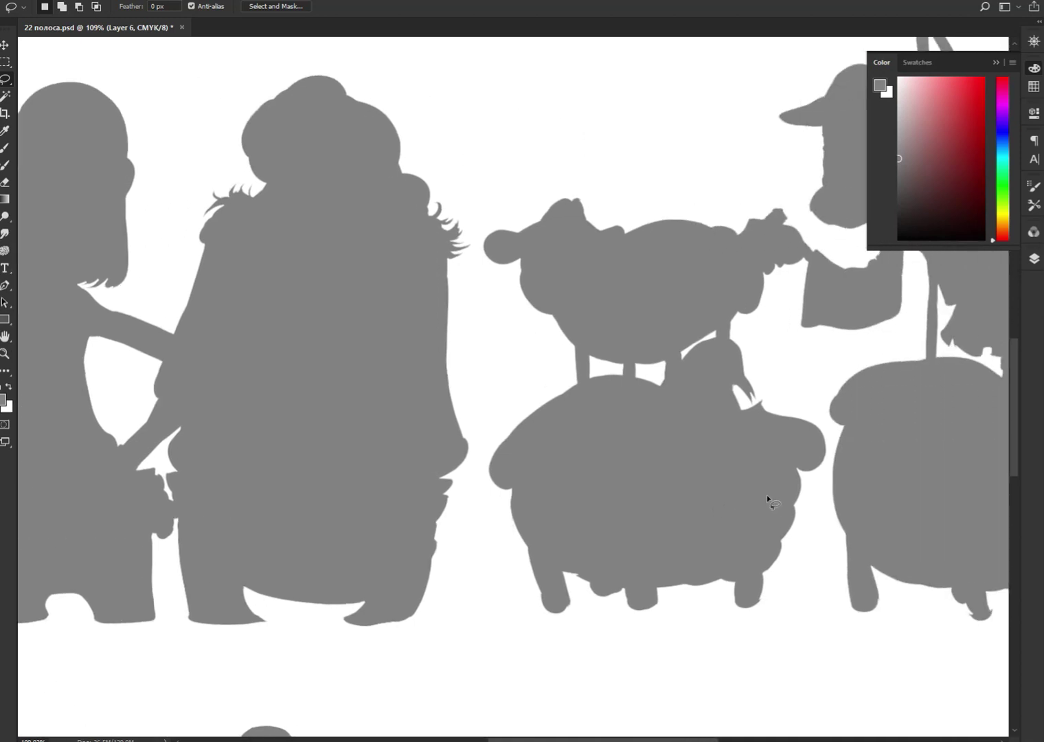
Step: Compare against the line-art copy, then fill the white notch between head and body grey
click(1035, 258)
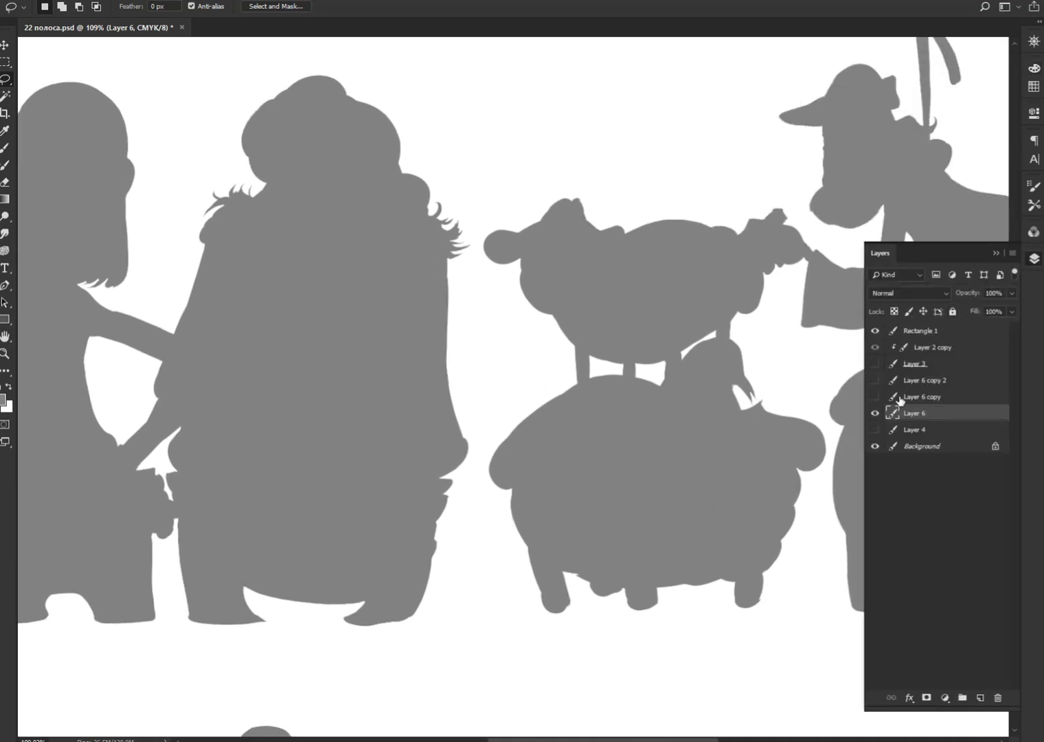
click(877, 397)
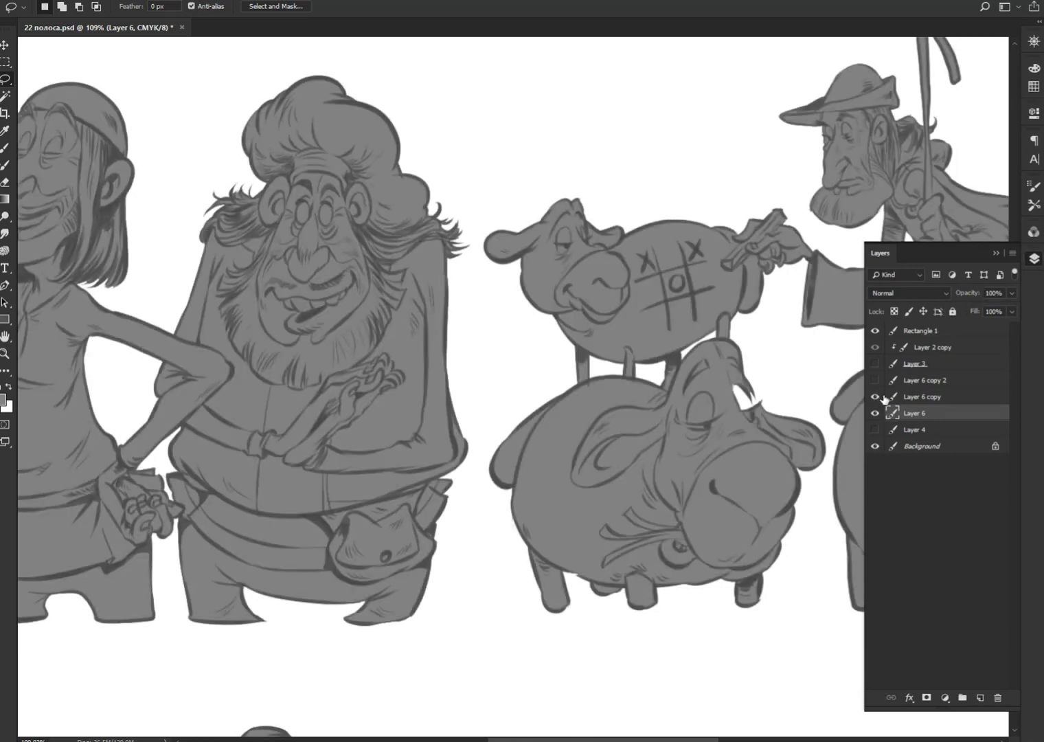
click(883, 397)
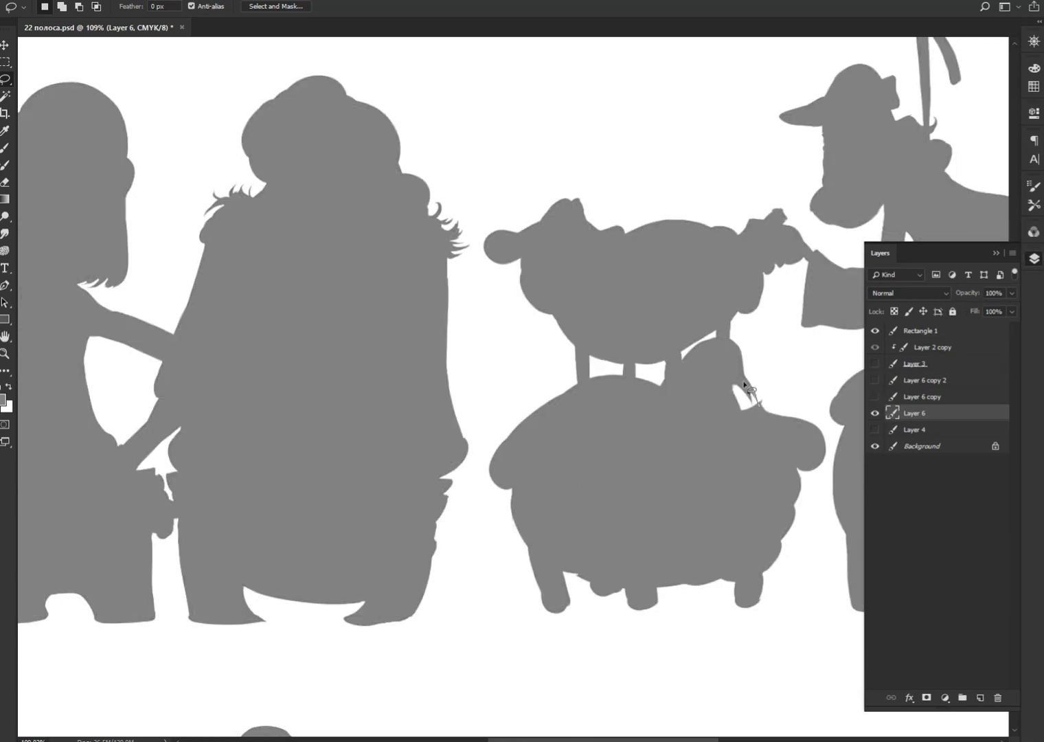
drag(744, 382, 756, 436)
key(alt+BackSpace)
key(ctrl+d)
Step: Pan to the lower figures and fill the gap between sleeve and hand grey
drag(557, 466, 742, 521)
drag(512, 516, 707, 492)
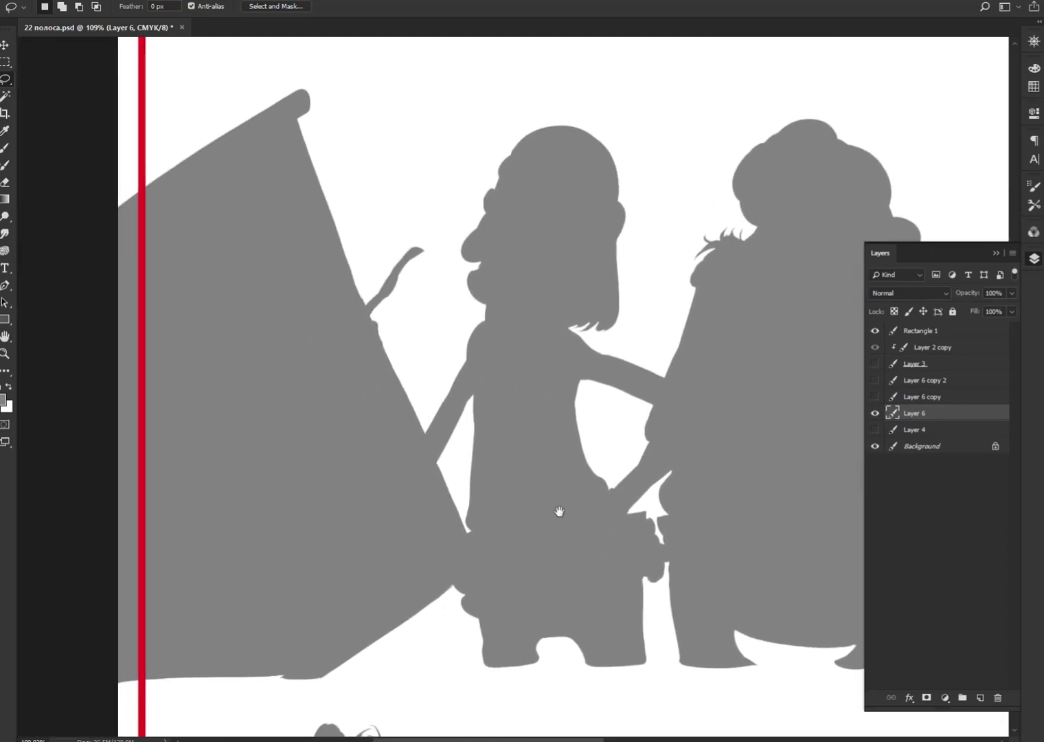
drag(561, 511, 695, 284)
drag(666, 386, 667, 366)
drag(668, 412, 643, 213)
drag(704, 426, 641, 367)
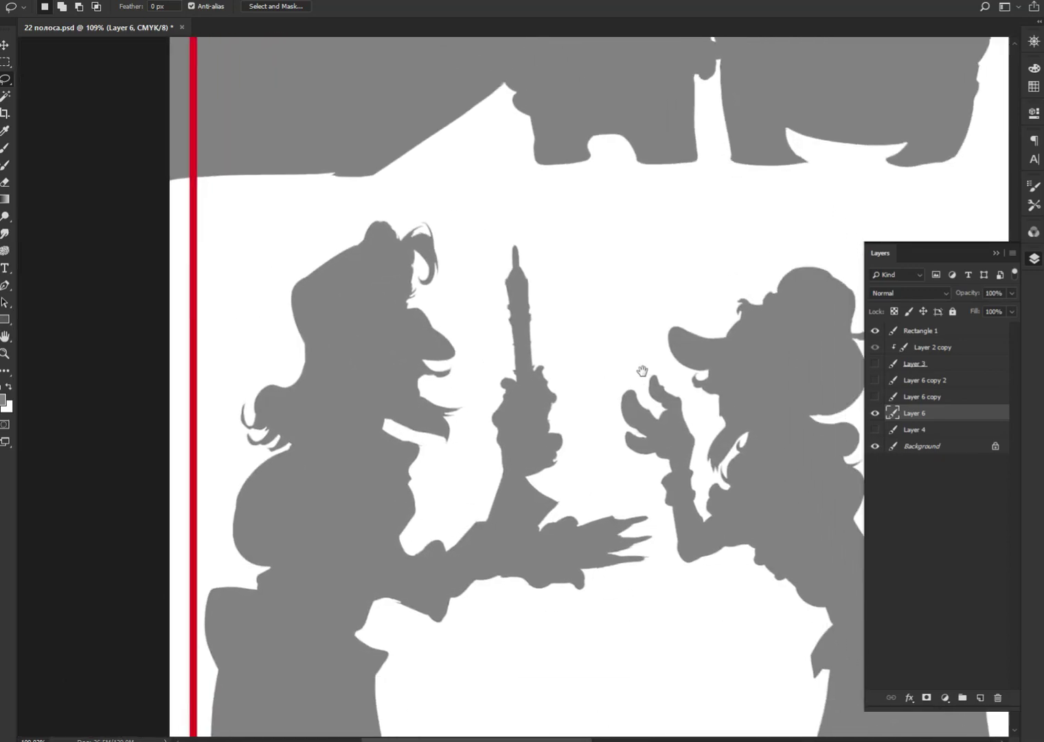
drag(706, 358, 672, 339)
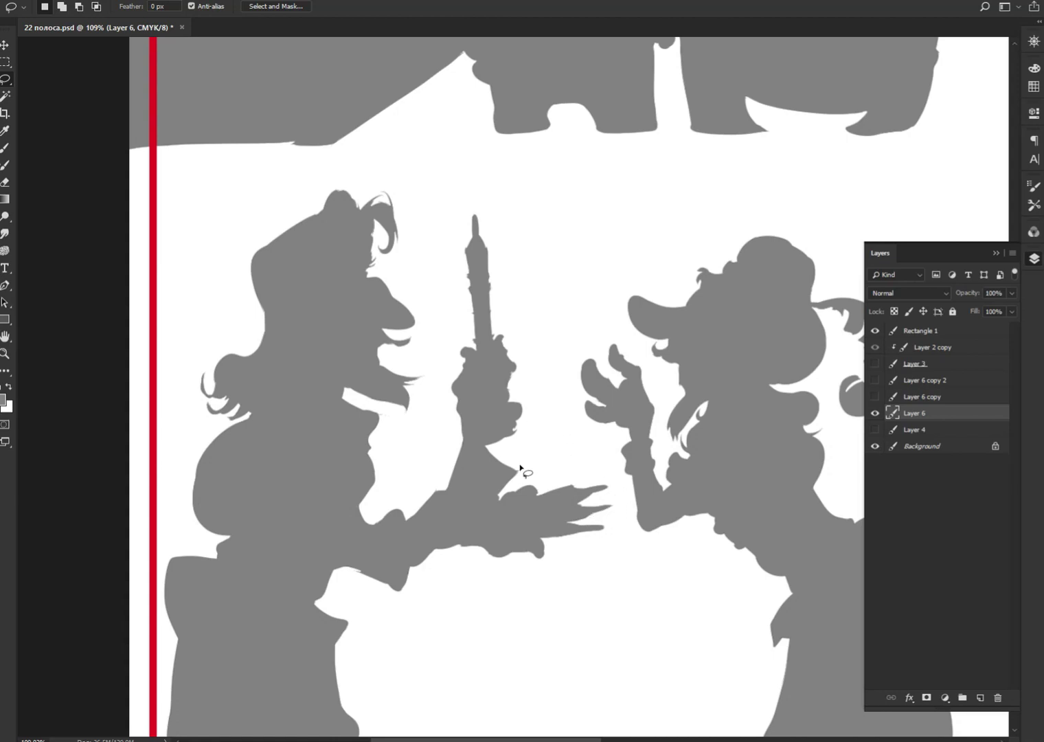
key(alt+BackSpace)
key(ctrl+d)
Step: Fill the gap in a hair strand with grey and pan to the characters above
drag(394, 214, 396, 214)
key(alt+BackSpace)
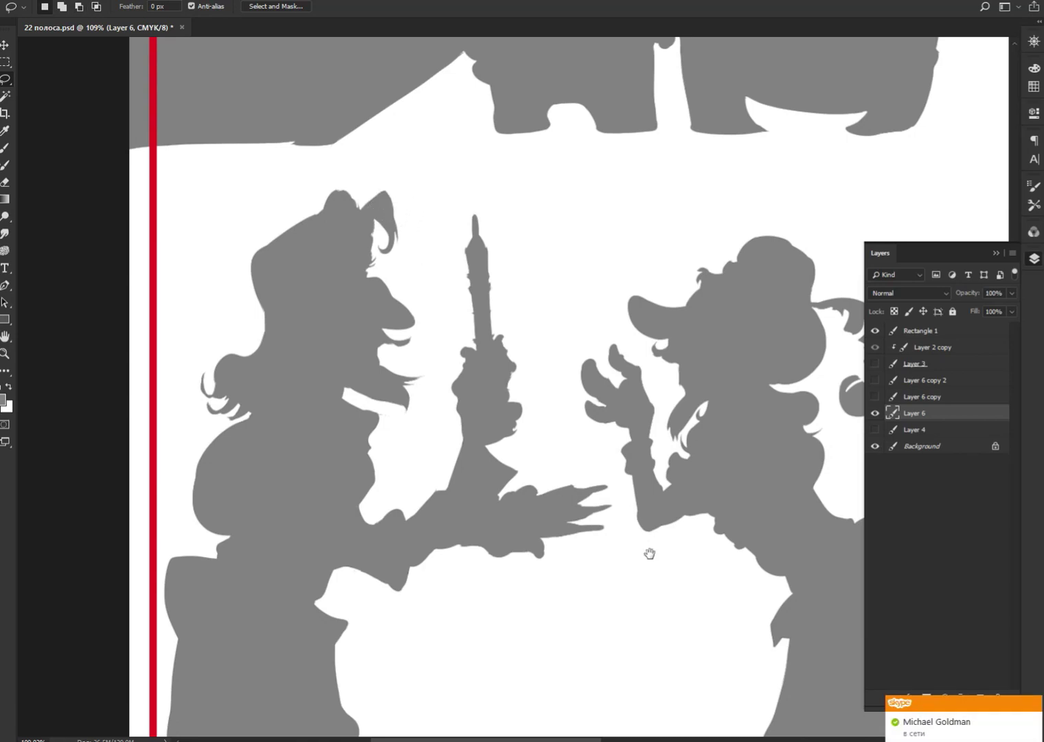
drag(648, 555, 598, 437)
drag(589, 524, 325, 534)
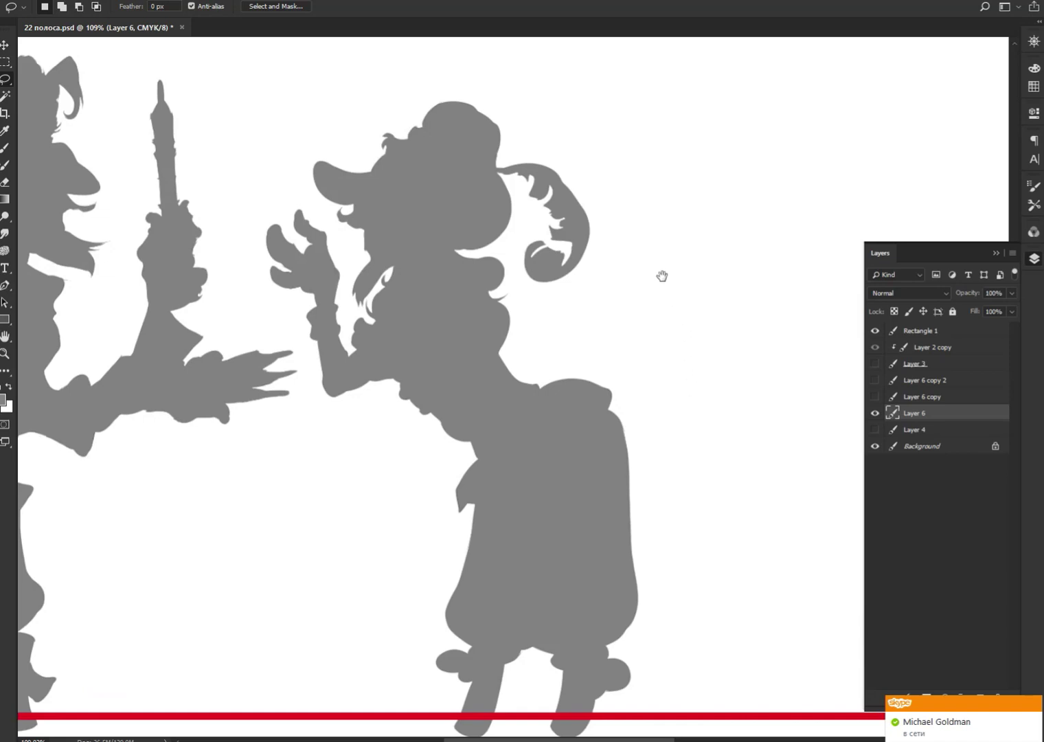
drag(594, 325, 583, 524)
drag(707, 319, 567, 494)
mouse_move(638, 343)
mouse_down()
mouse_move(565, 512)
mouse_move(385, 536)
mouse_move(546, 465)
mouse_move(674, 532)
mouse_move(838, 590)
mouse_up()
mouse_move(502, 450)
mouse_down()
mouse_move(763, 555)
mouse_move(810, 593)
mouse_up()
Step: Check the dog, book and mushroom figures and delete a stray grey blob by the notch
drag(622, 466, 766, 597)
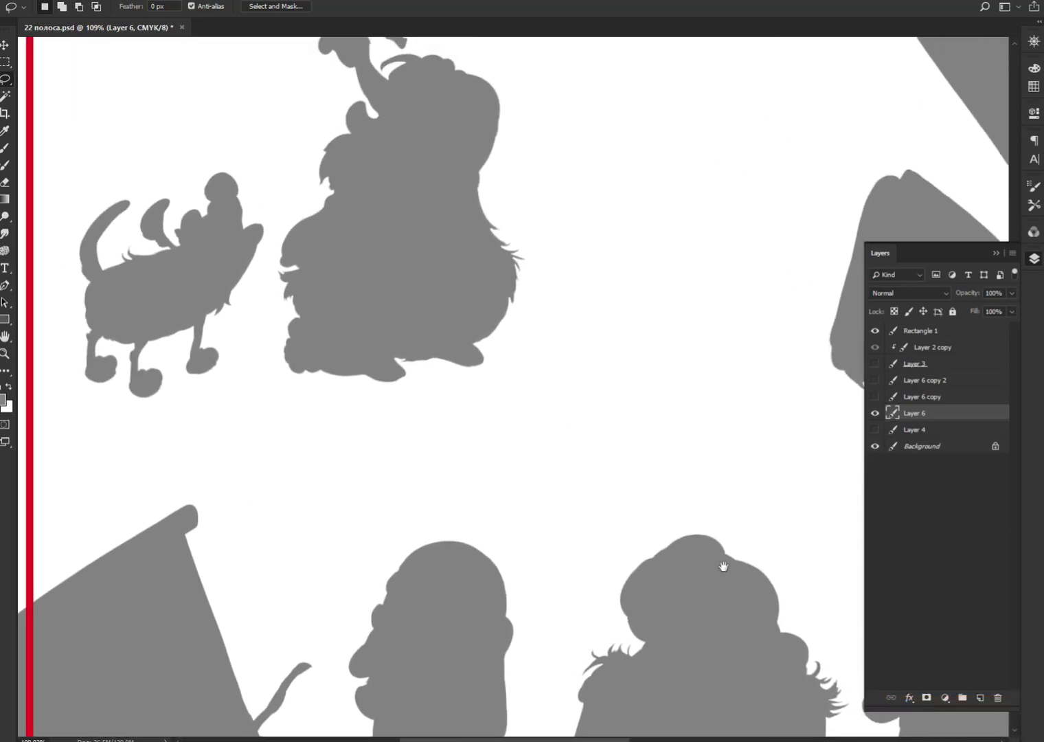
drag(534, 330, 570, 501)
drag(593, 447, 422, 484)
drag(879, 412, 695, 483)
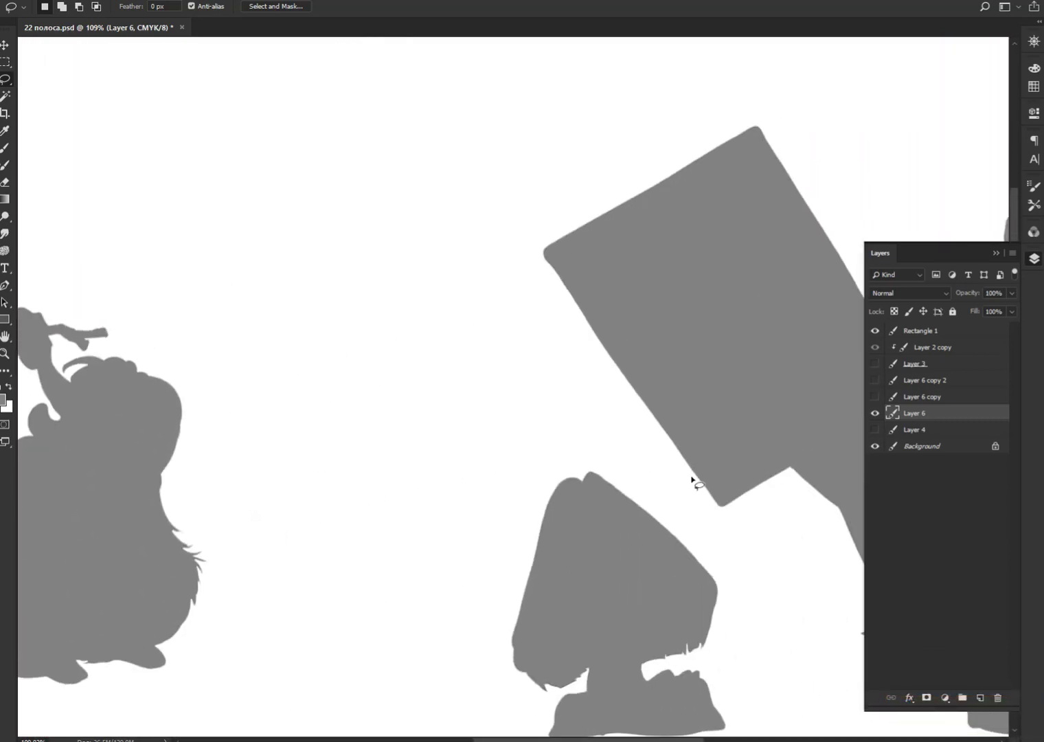
mouse_move(754, 529)
mouse_down()
mouse_move(676, 424)
mouse_move(488, 357)
mouse_up()
mouse_move(764, 440)
mouse_down()
mouse_move(524, 509)
mouse_move(358, 540)
mouse_up()
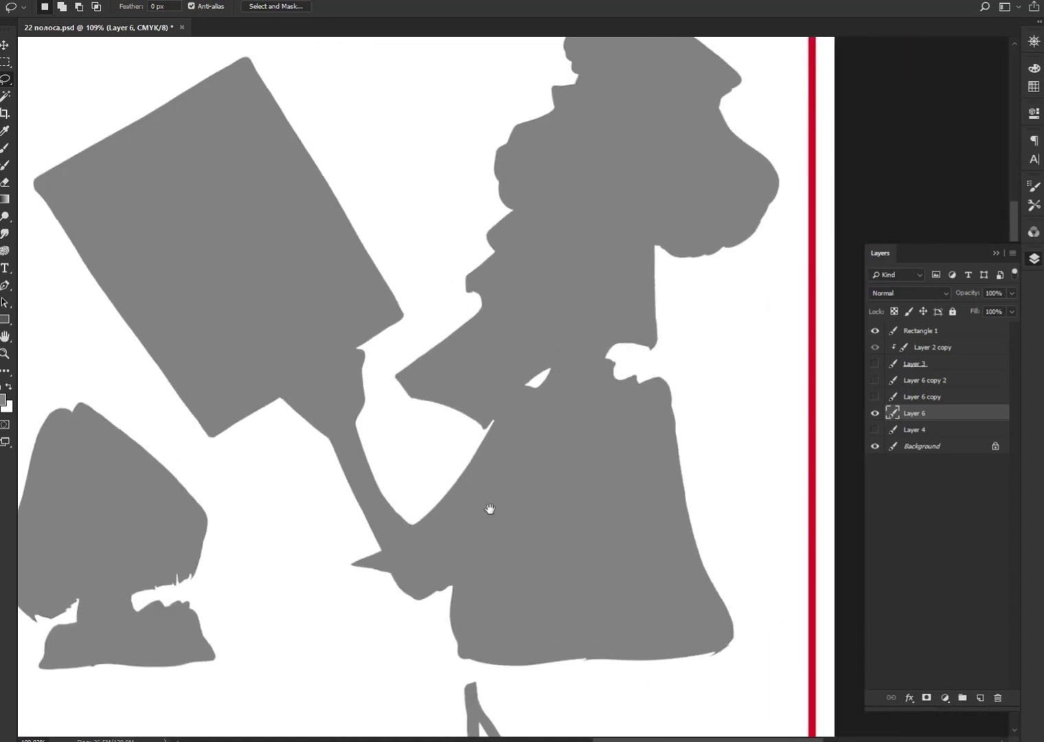
drag(632, 387, 699, 439)
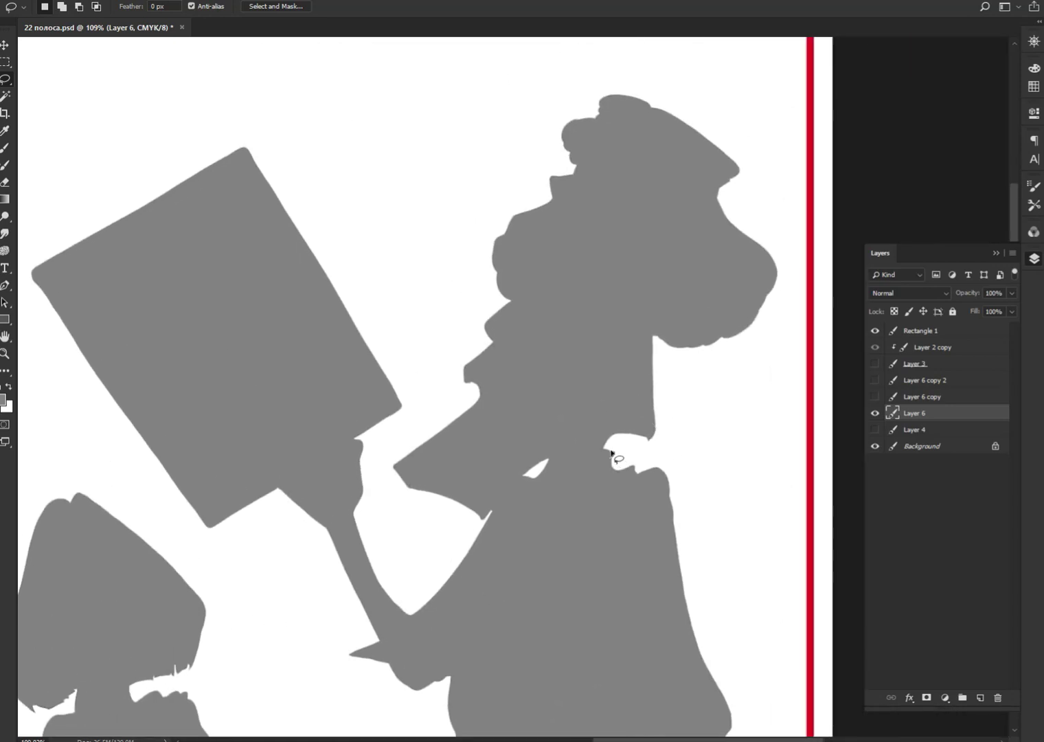
key(Delete)
drag(602, 428, 784, 408)
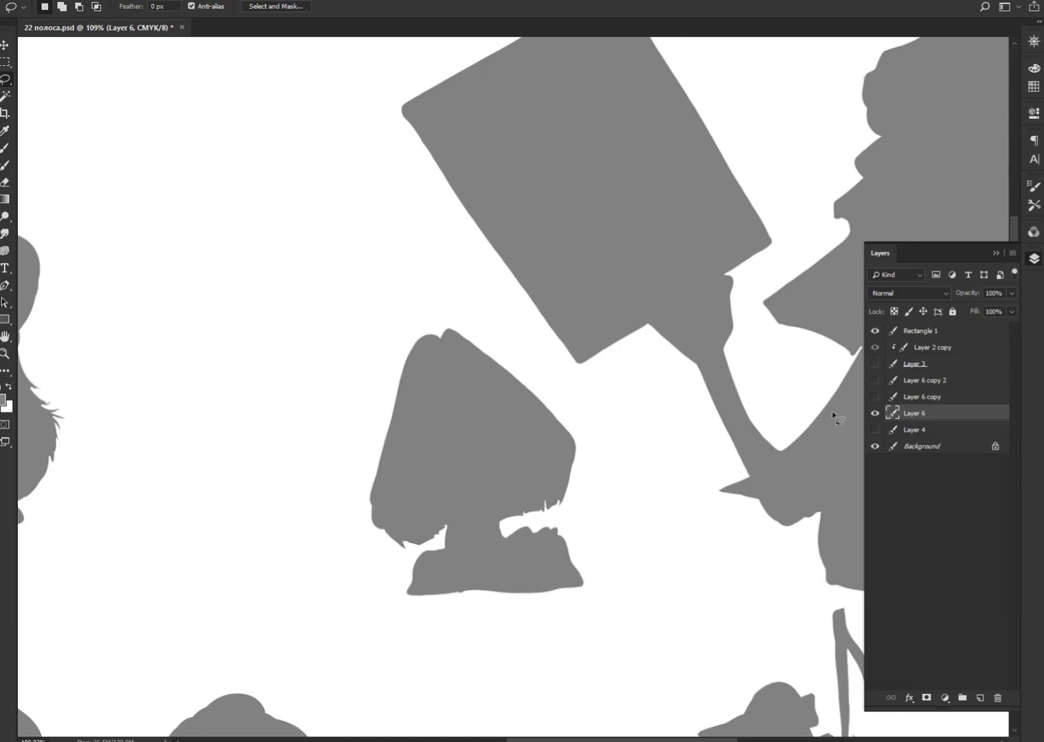
drag(333, 566, 583, 492)
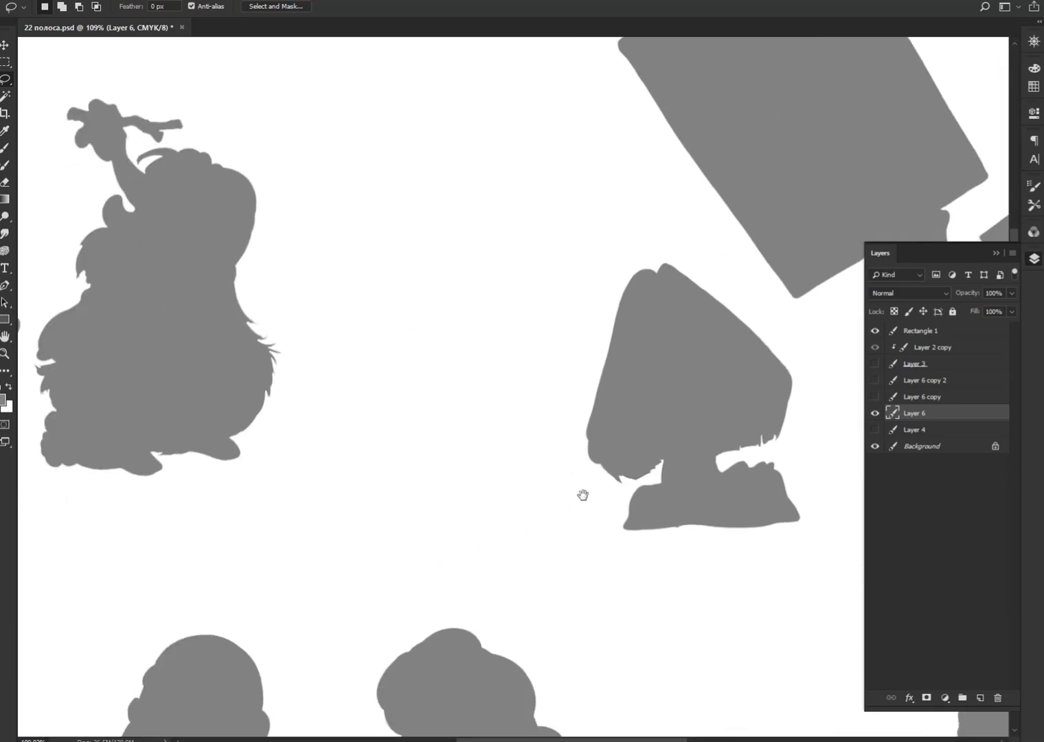
Step: Show both line-art copies, clip them to the layer below, then hide the second copy
click(875, 396)
click(923, 397)
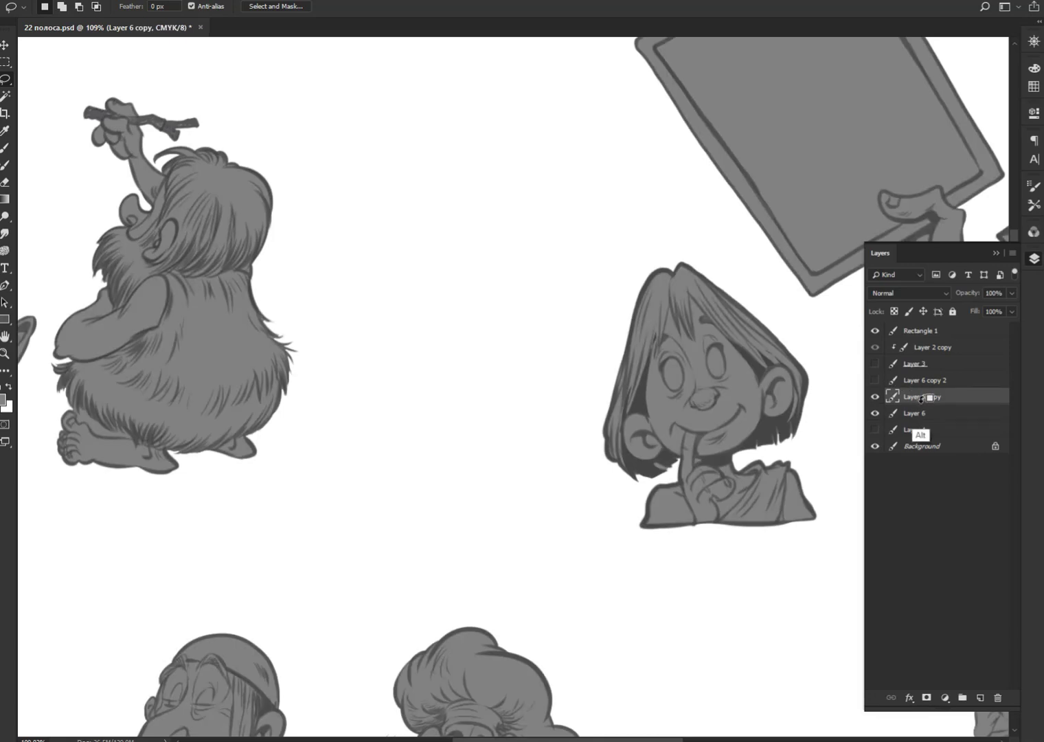
alt+click(922, 405)
click(875, 380)
click(923, 380)
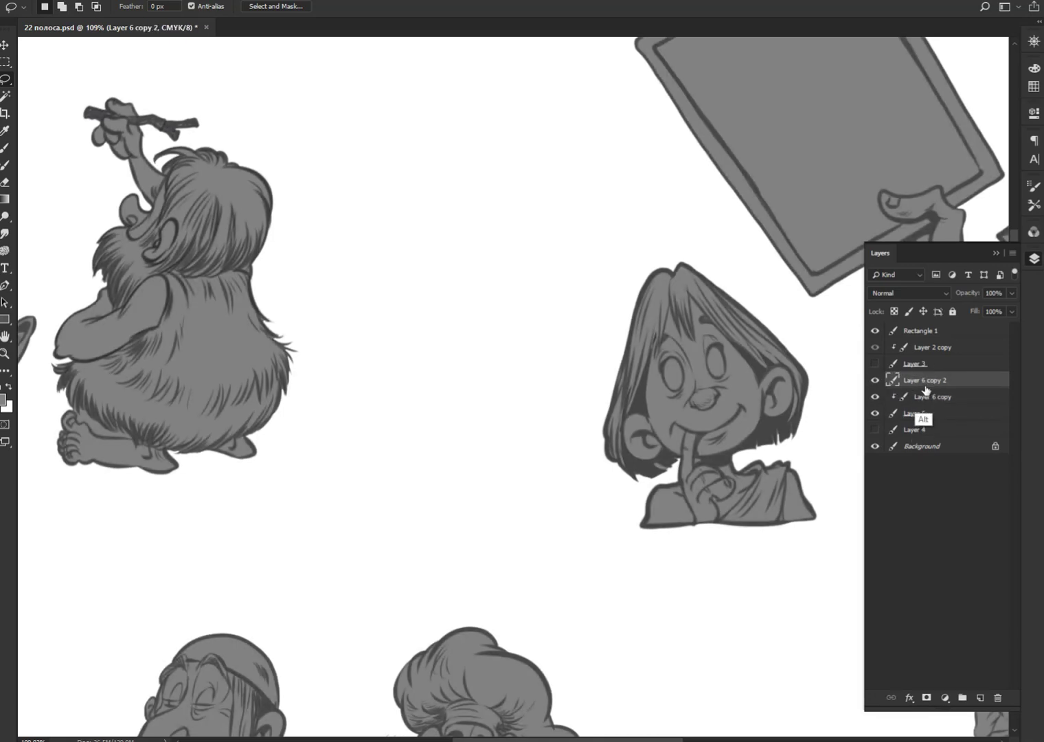
alt+click(934, 384)
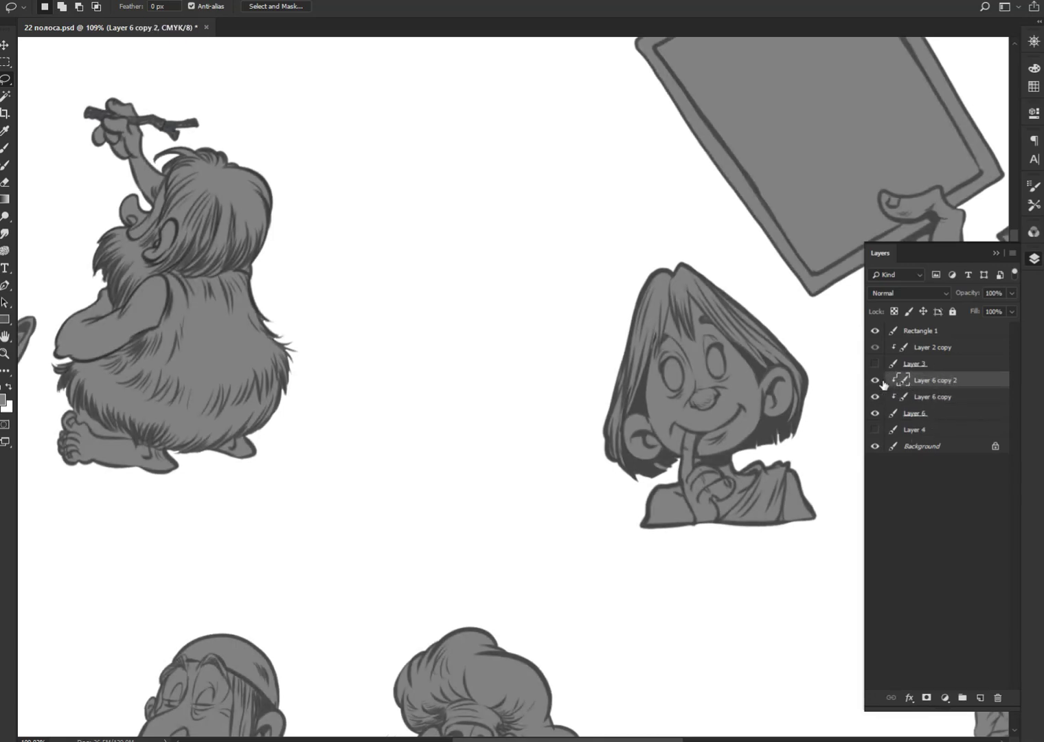
click(875, 380)
click(935, 397)
Step: Set the first line-art copy to Color Burn at 28% opacity, then return to Layer 6
click(921, 295)
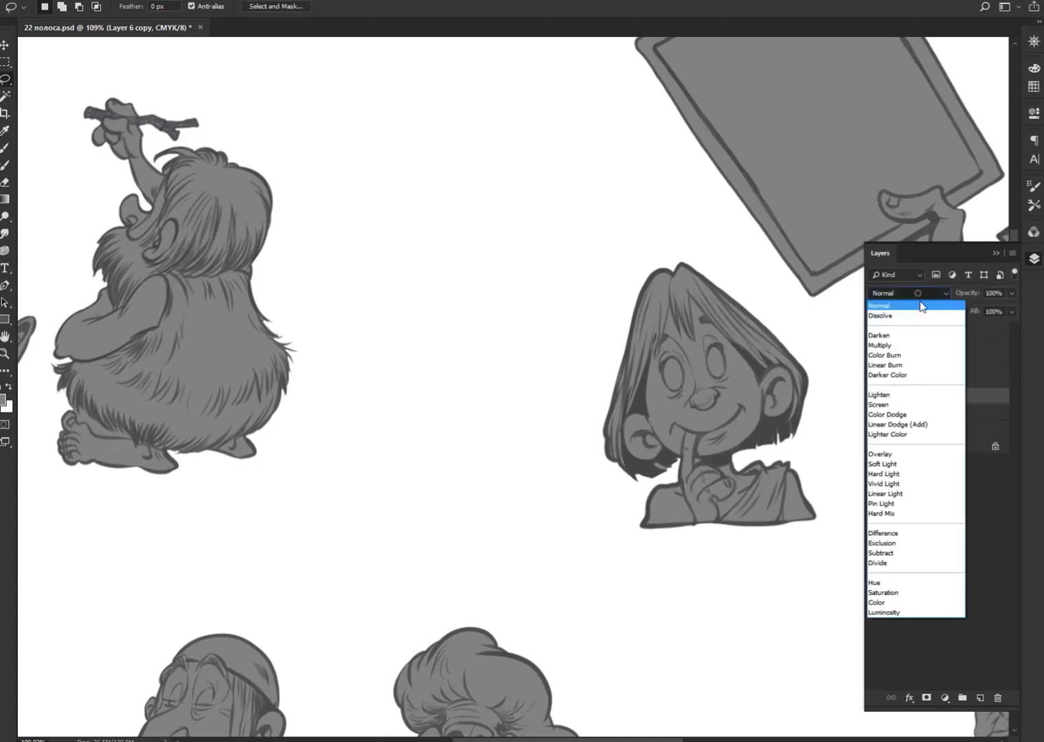
click(905, 359)
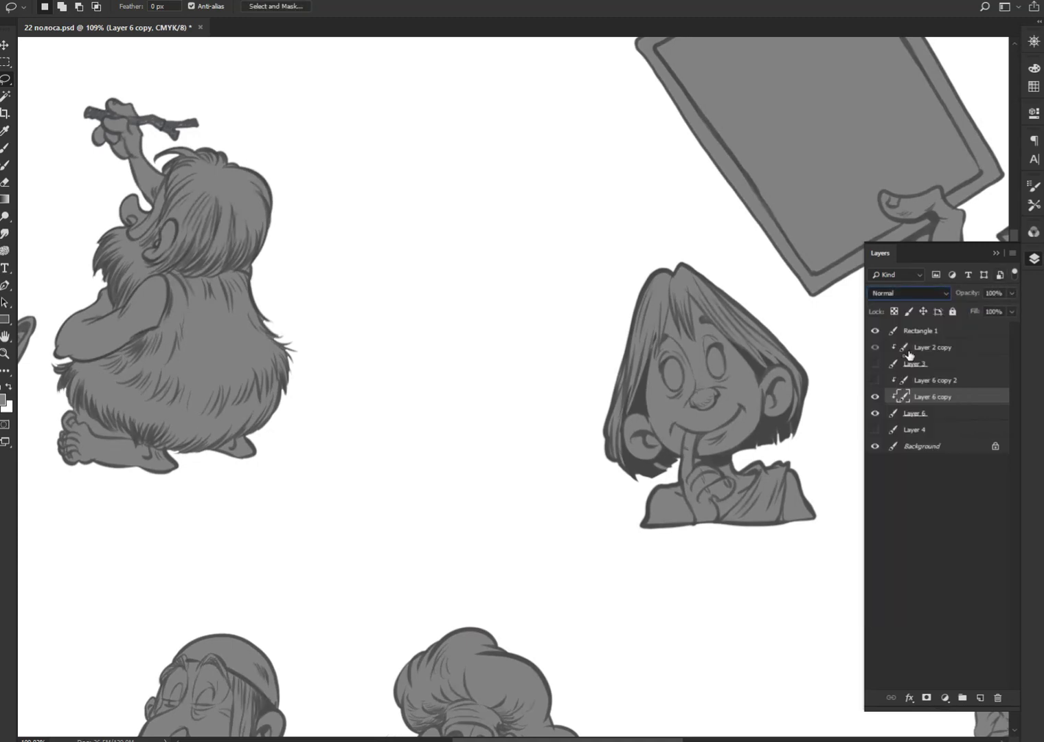
click(1011, 294)
drag(1004, 306, 986, 312)
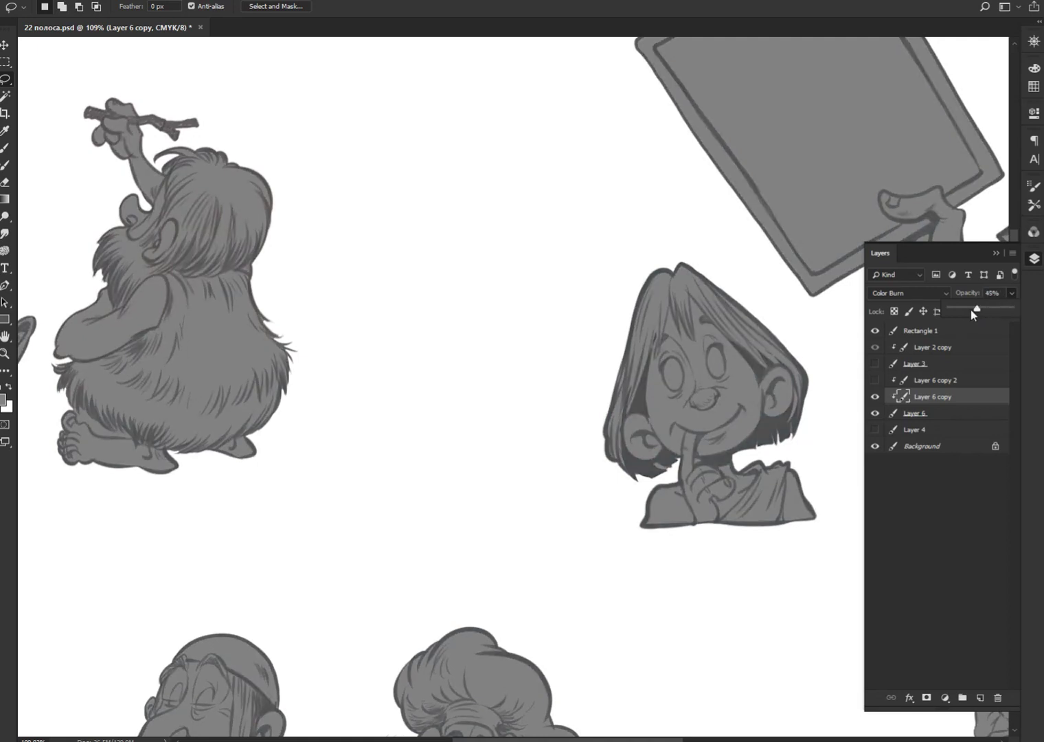
drag(973, 310, 965, 311)
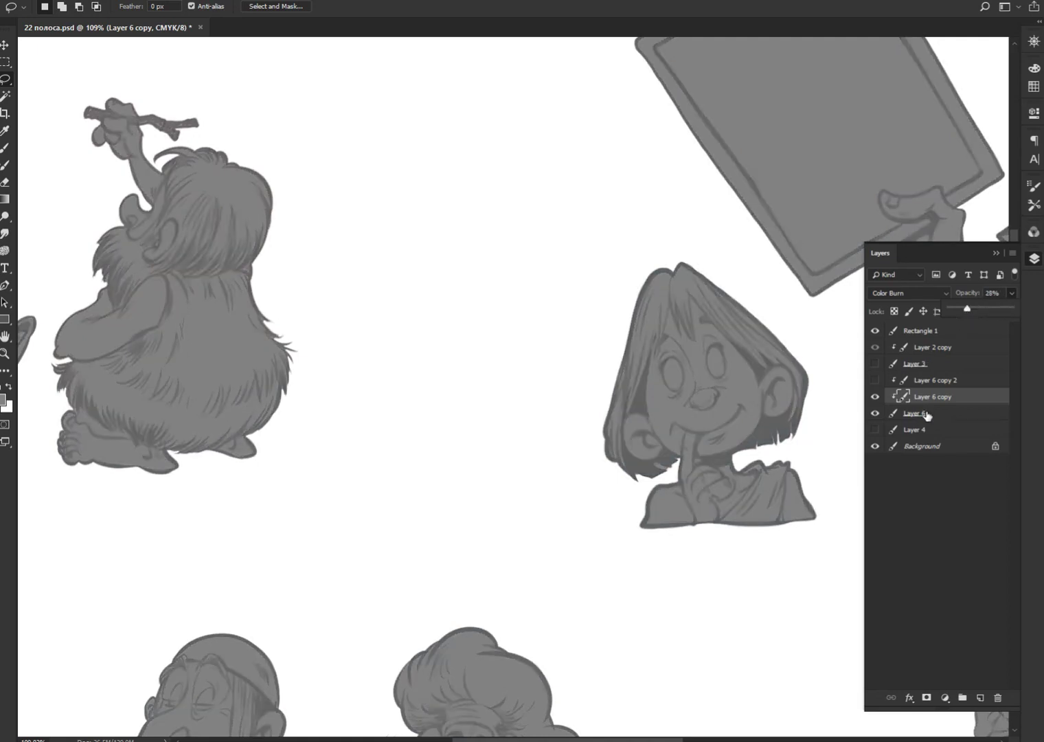
click(928, 414)
Step: Add a new layer above Layer 6 and choose a salmon skin colour from the swatches
click(980, 699)
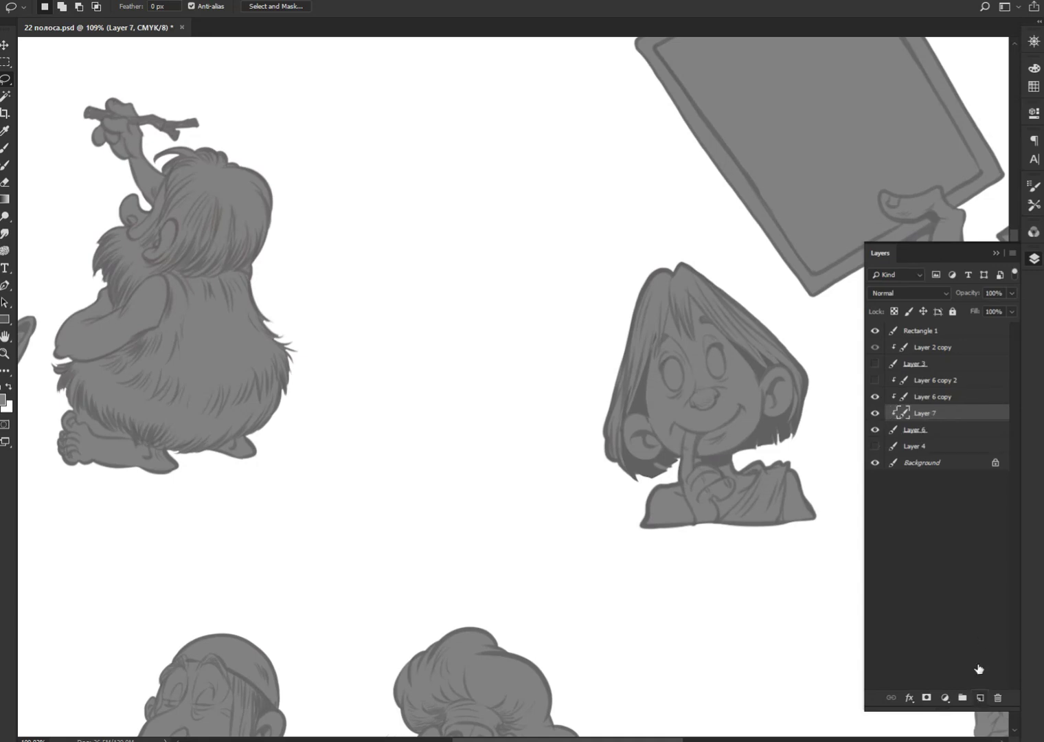
drag(750, 485, 579, 431)
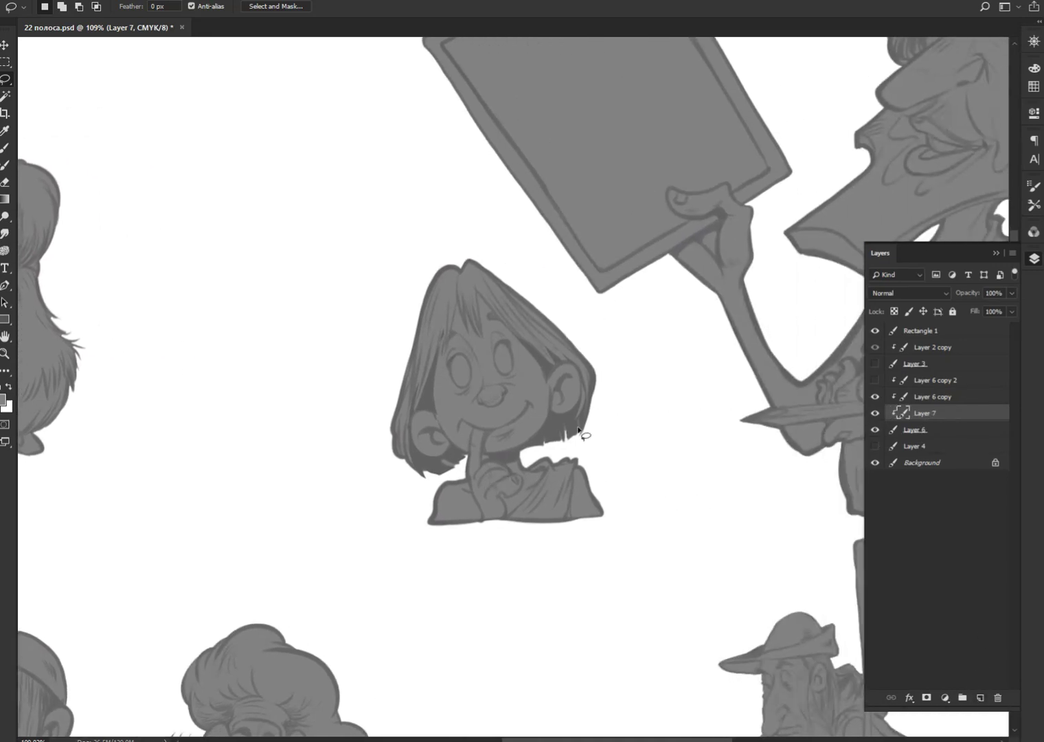
click(1035, 88)
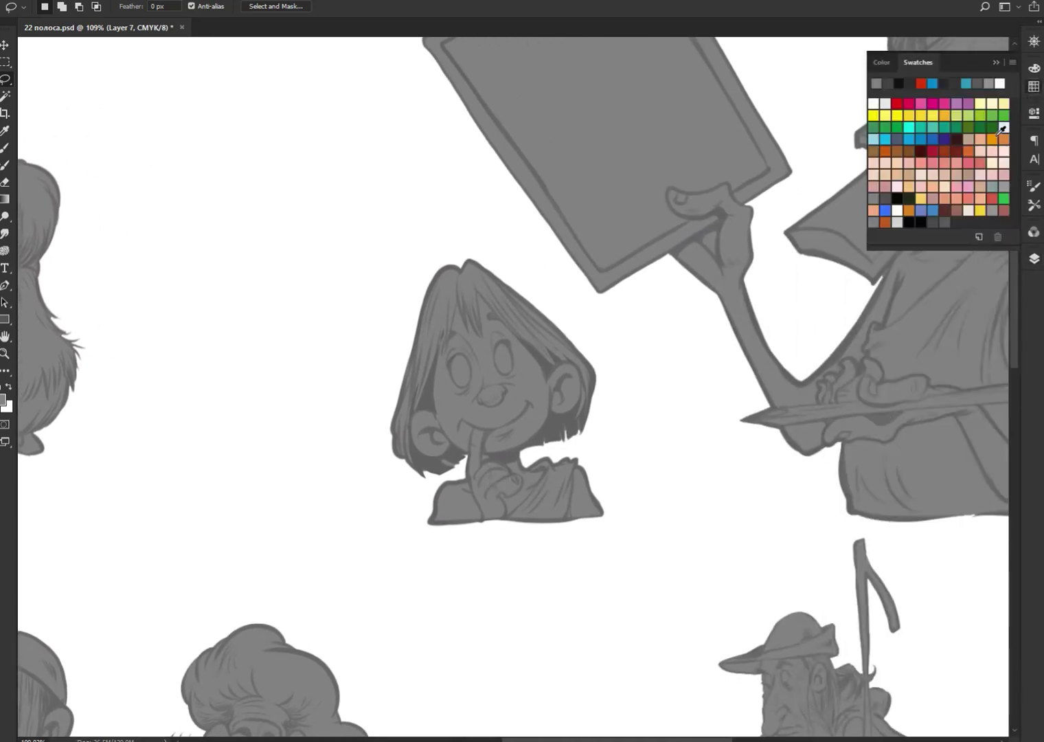
click(960, 198)
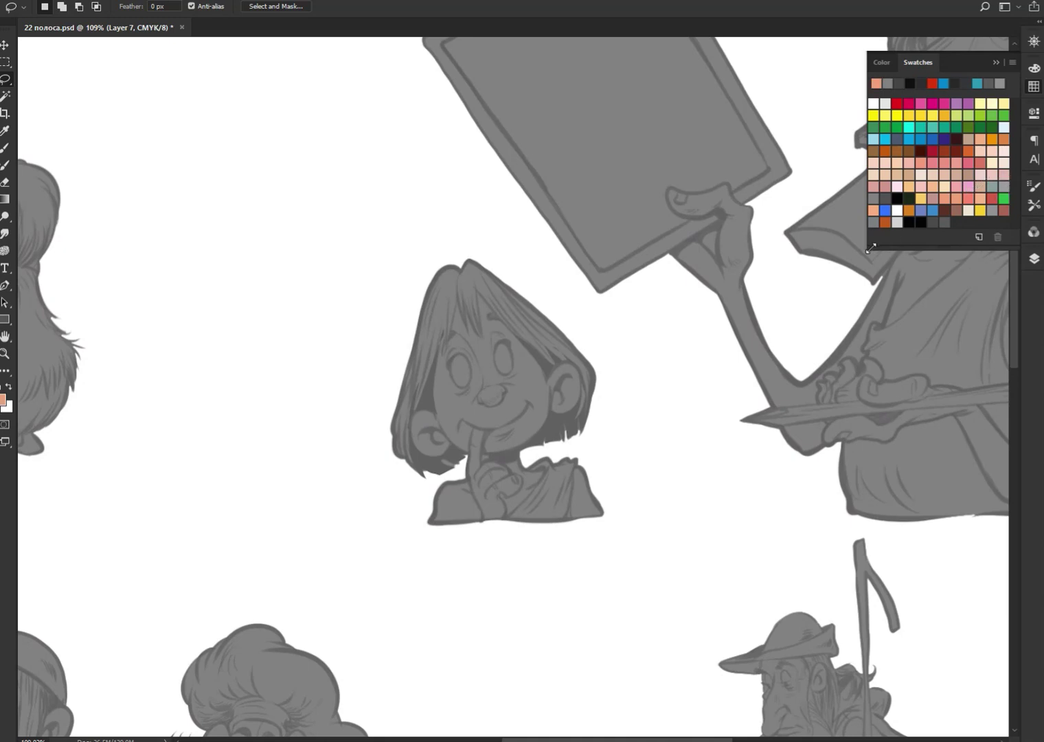
drag(871, 247, 852, 236)
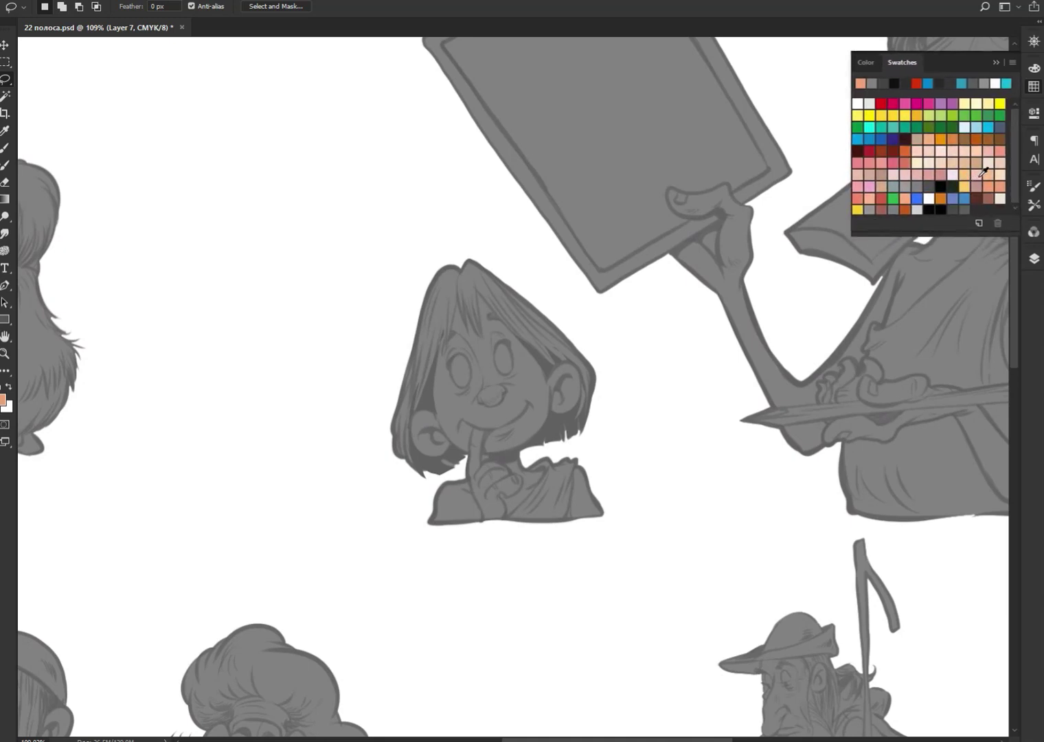
drag(855, 232, 846, 237)
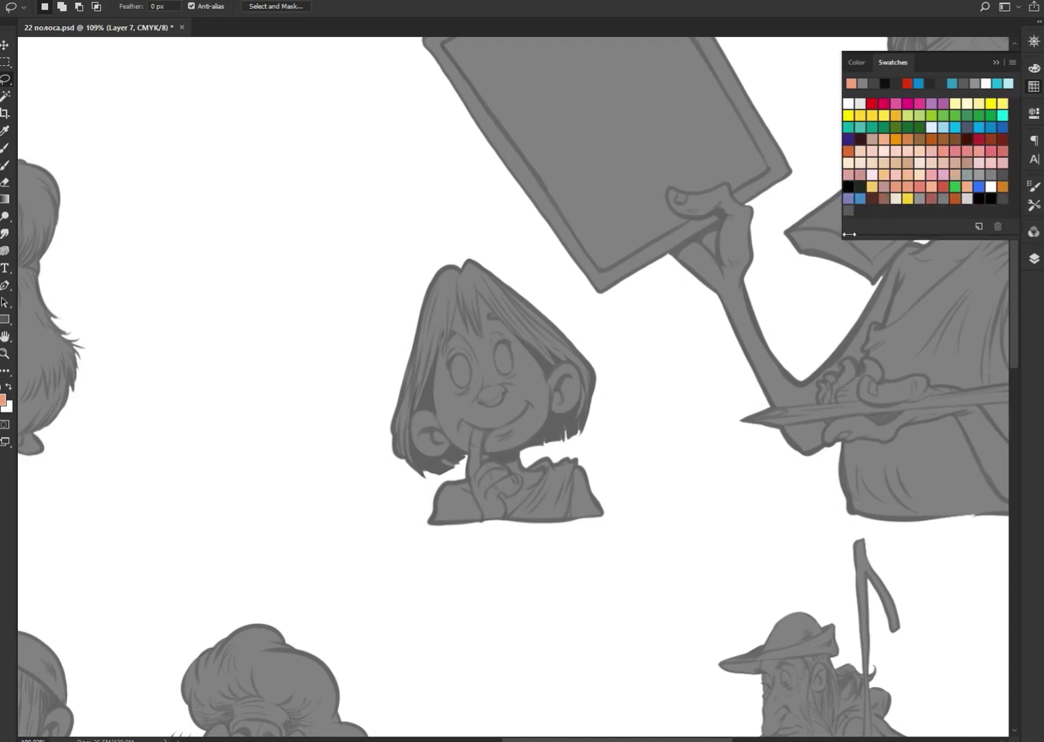
drag(844, 238, 868, 251)
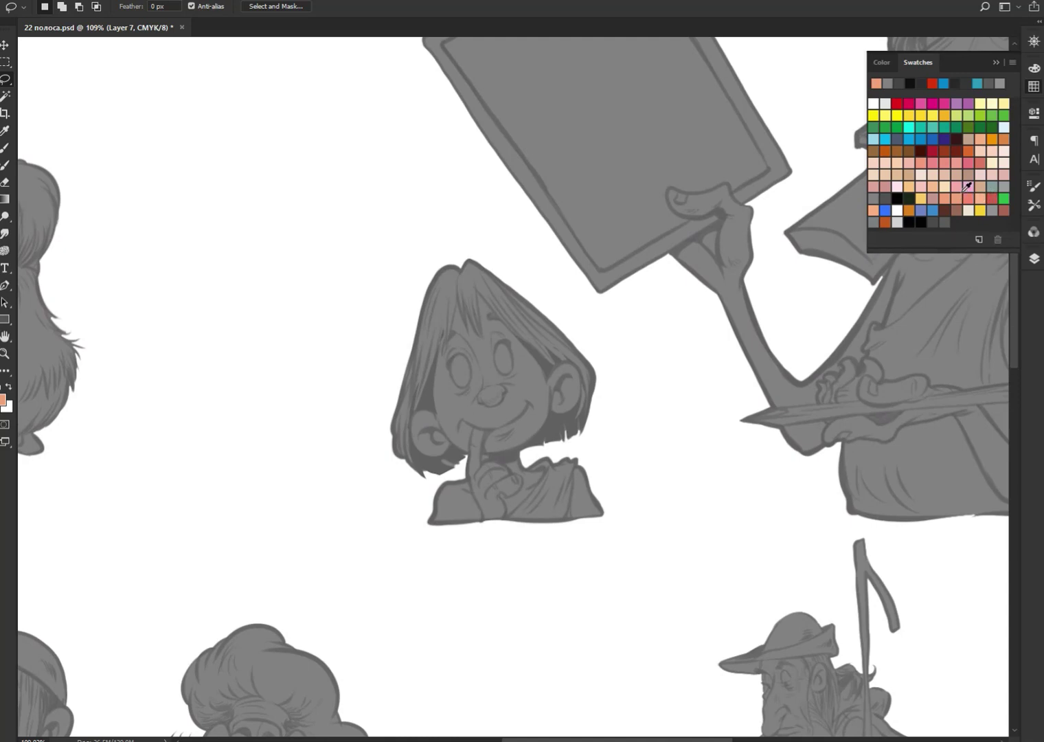
click(1033, 266)
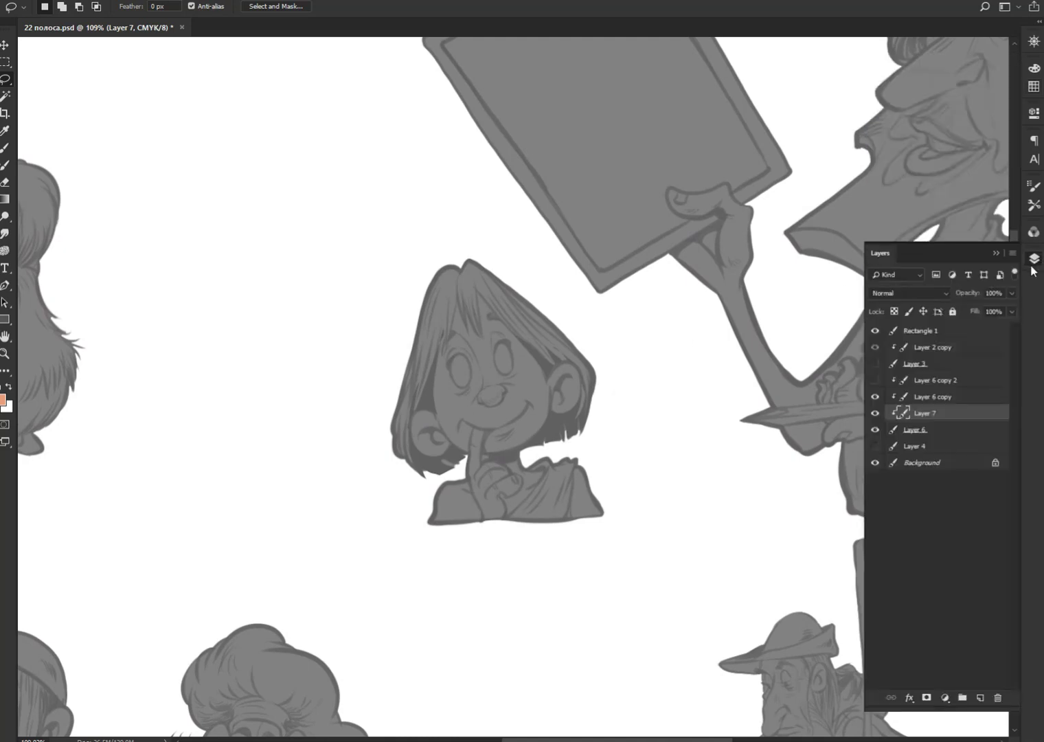
Step: Fill the boy and the man holding the tablet with flat orange
drag(595, 364, 625, 375)
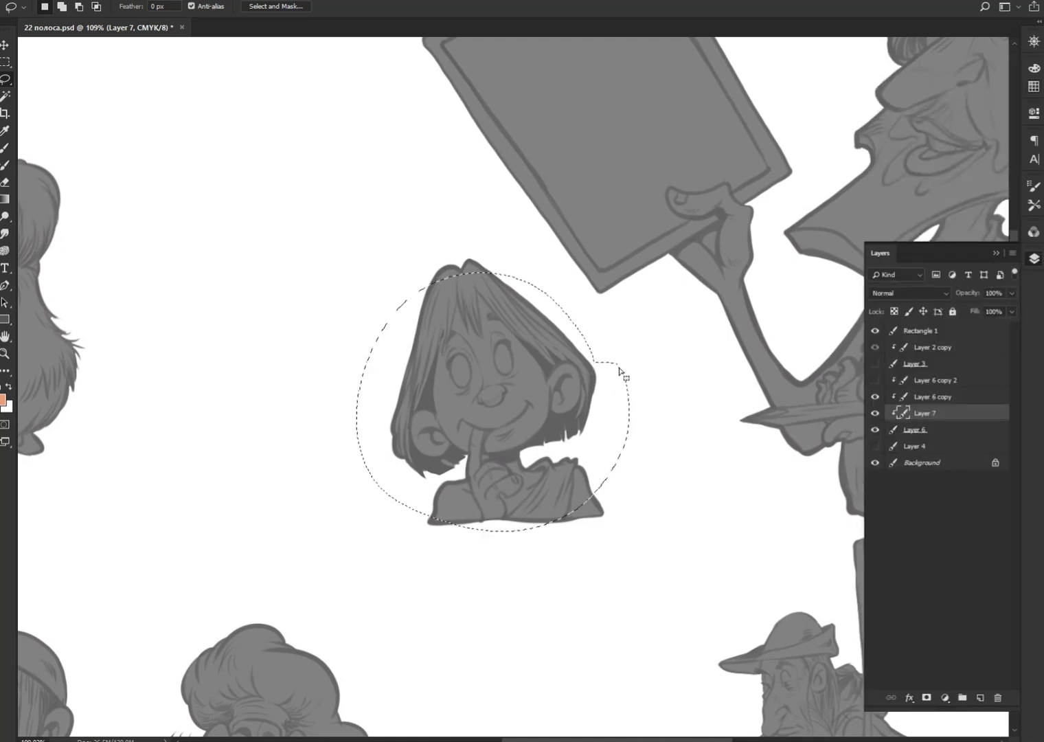
key(alt+BackSpace)
key(ctrl+d)
drag(426, 492, 523, 484)
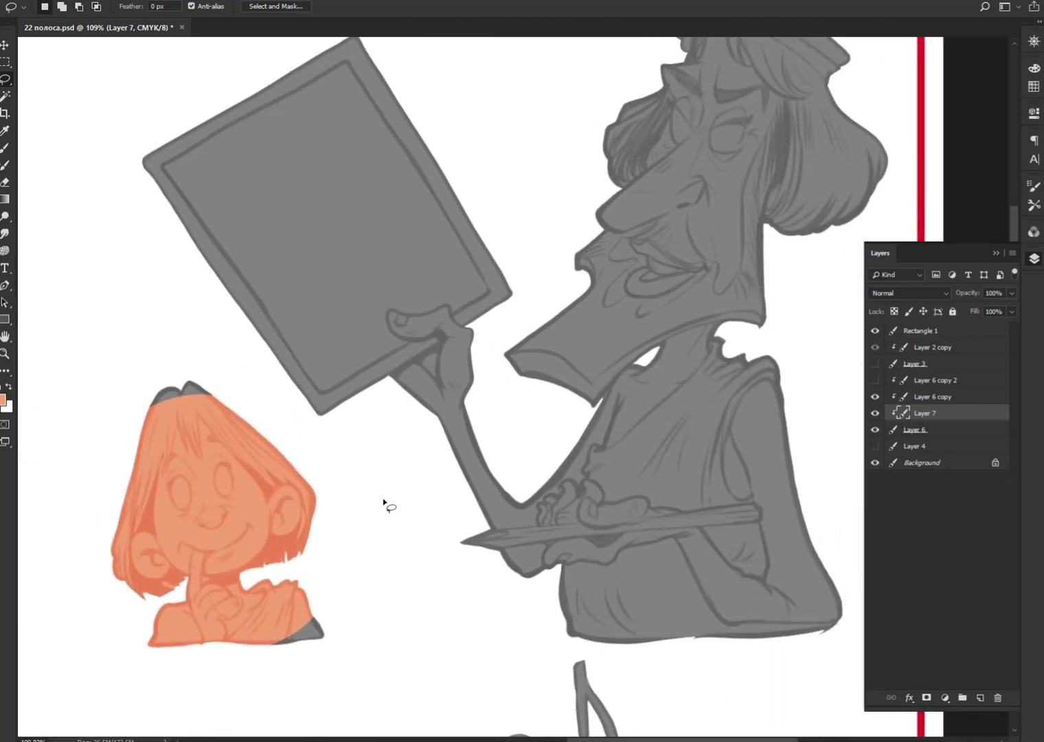
drag(662, 397, 381, 519)
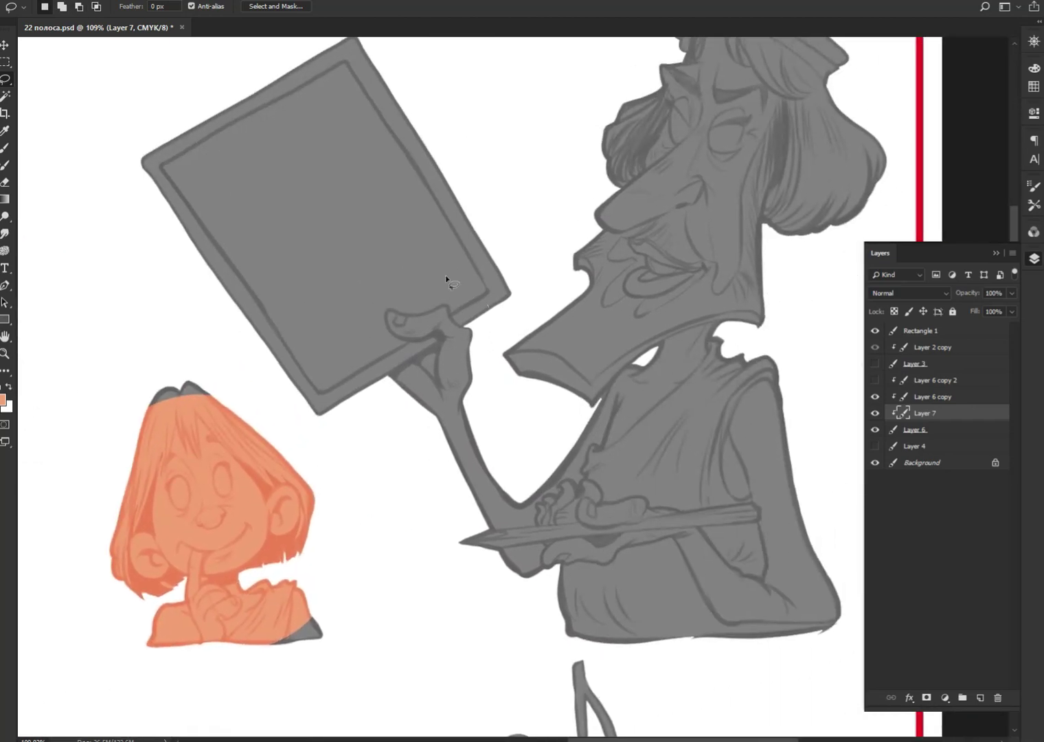
mouse_move(488, 306)
mouse_down()
mouse_move(446, 618)
mouse_move(700, 670)
mouse_move(847, 426)
mouse_move(839, 208)
mouse_move(727, 28)
mouse_move(495, 281)
mouse_up()
key(alt+BackSpace)
key(ctrl+d)
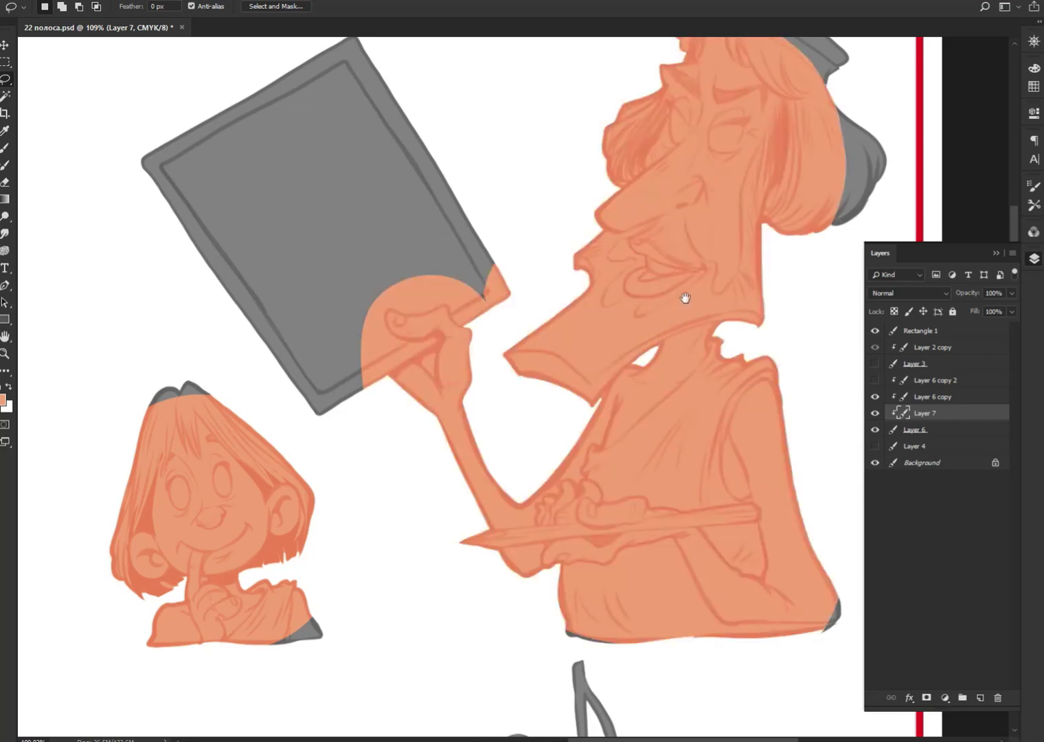
Step: Fill the man's hat-front area and the caveman's upper body with orange
drag(696, 238, 630, 377)
drag(687, 144, 718, 237)
key(alt+BackSpace)
key(ctrl+d)
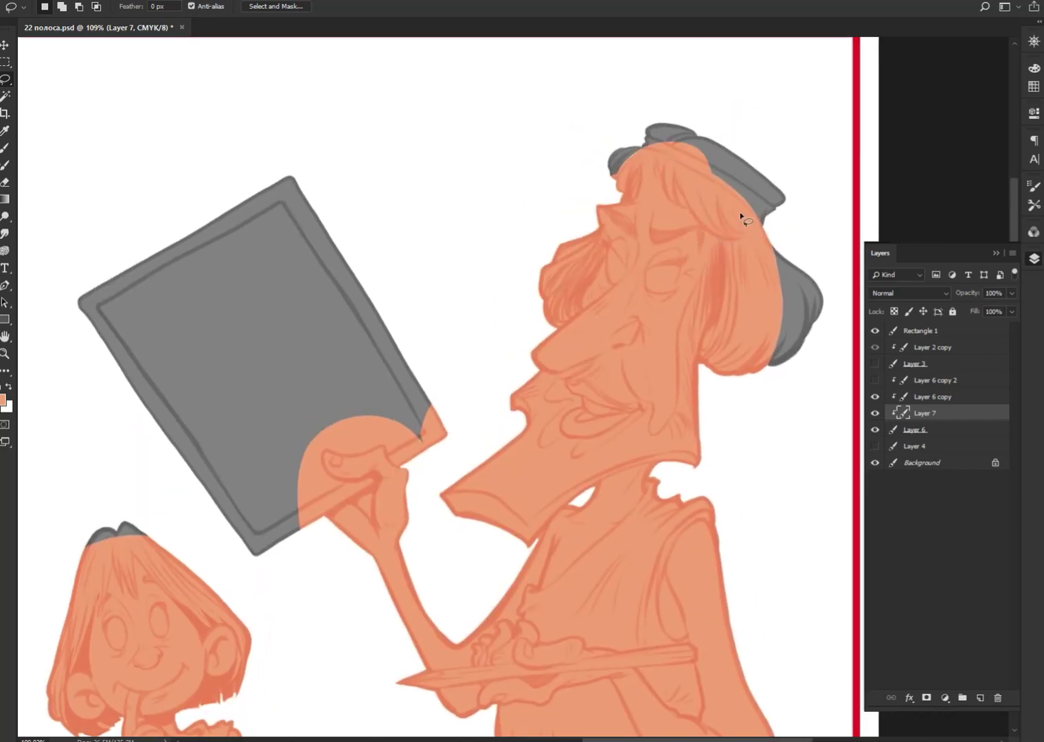
mouse_move(322, 564)
mouse_down()
mouse_move(373, 455)
mouse_move(702, 461)
mouse_up()
mouse_move(399, 314)
mouse_down()
mouse_move(543, 229)
mouse_move(357, 293)
mouse_move(377, 325)
mouse_up()
key(alt+BackSpace)
key(ctrl+d)
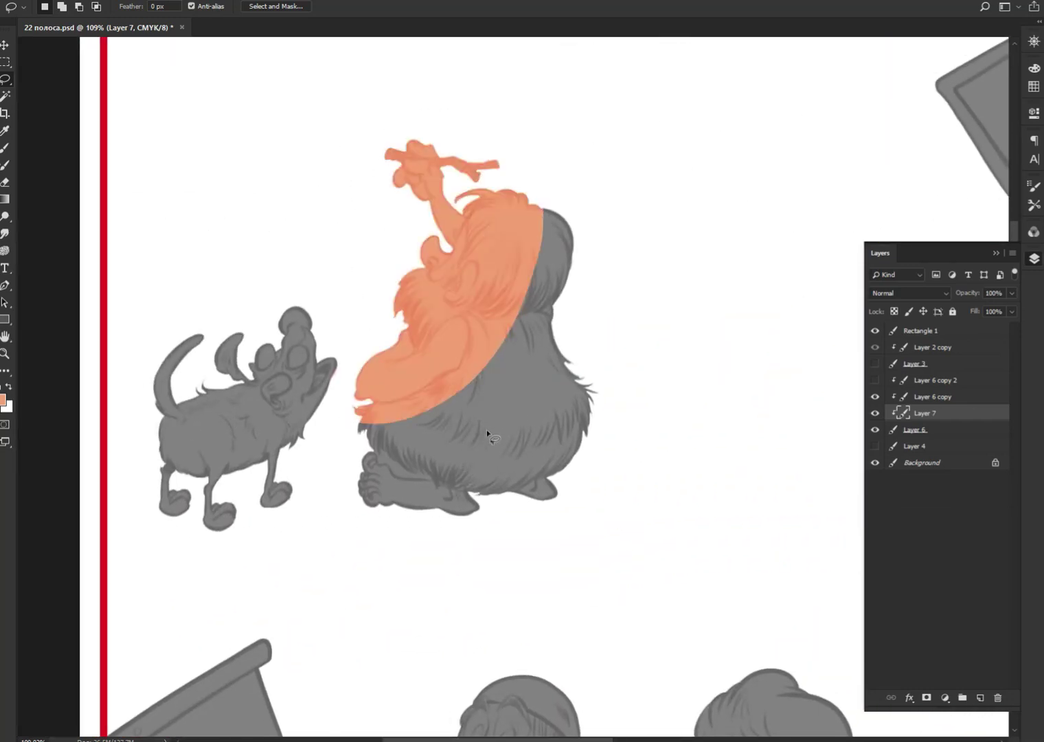
Step: On Layer 6, erase the grey between the caveman's fur and foot
scroll(488, 432, up, 5)
click(915, 429)
drag(345, 577, 598, 481)
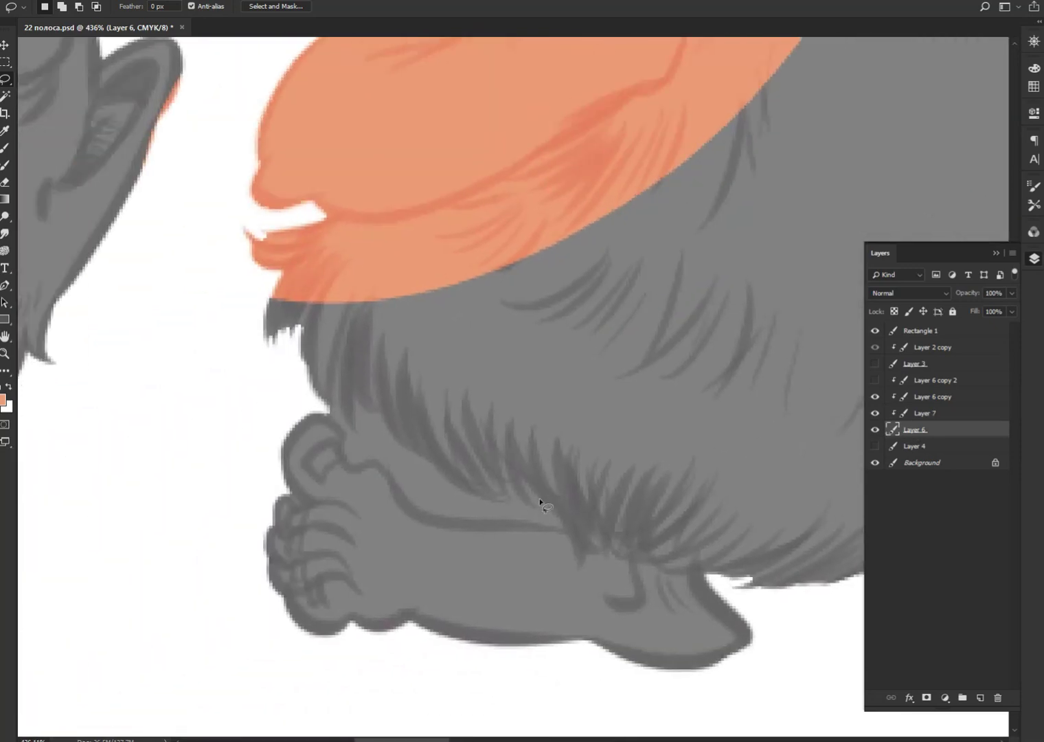
mouse_move(567, 529)
mouse_down()
mouse_move(509, 475)
mouse_move(468, 484)
mouse_up()
mouse_move(399, 440)
mouse_down()
mouse_move(345, 338)
mouse_move(339, 419)
mouse_move(359, 466)
mouse_move(452, 519)
mouse_move(562, 527)
mouse_up()
key(Delete)
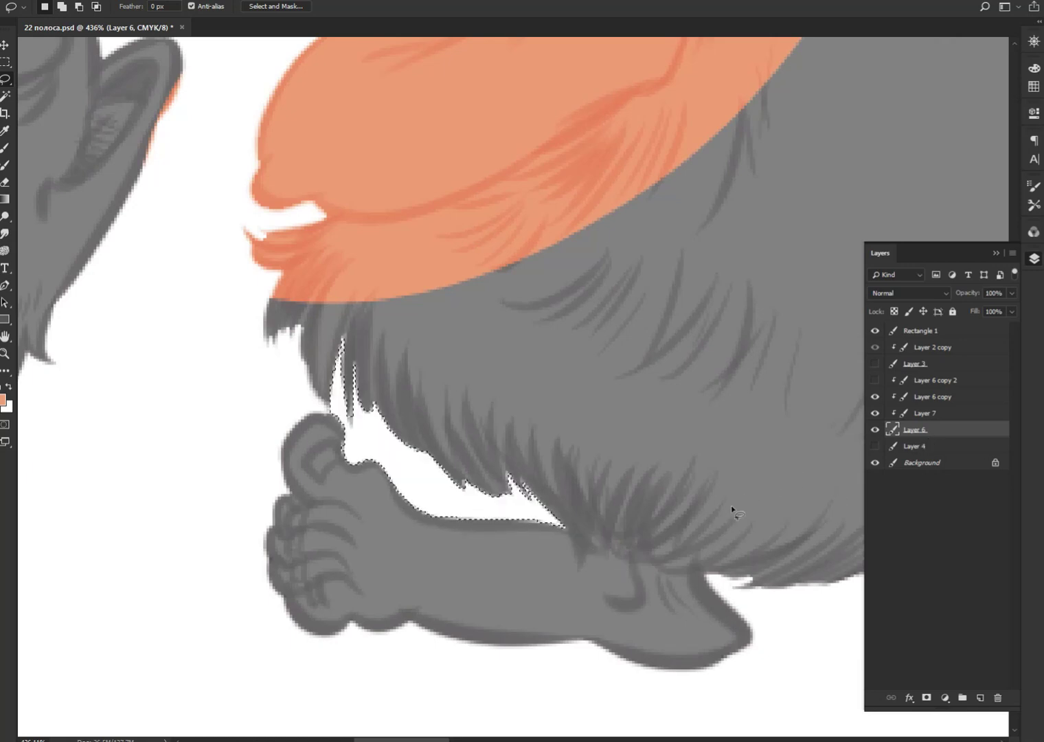
key(ctrl+d)
scroll(541, 611, down, 3)
scroll(548, 645, down, 3)
scroll(541, 642, down, 3)
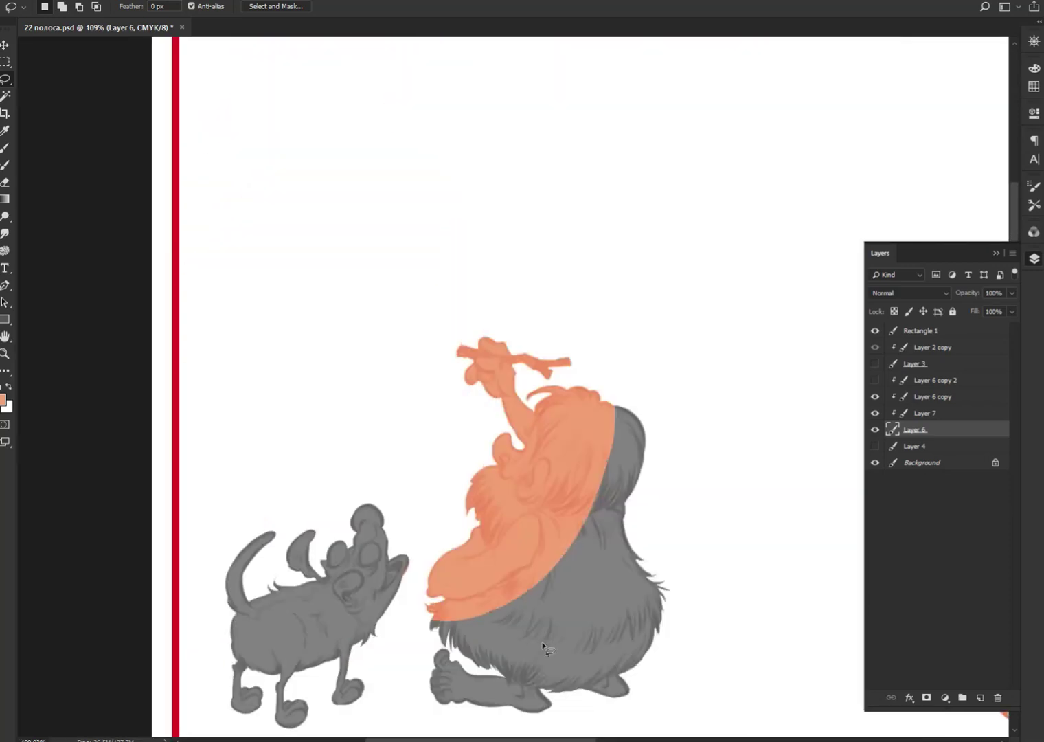
drag(593, 614, 656, 472)
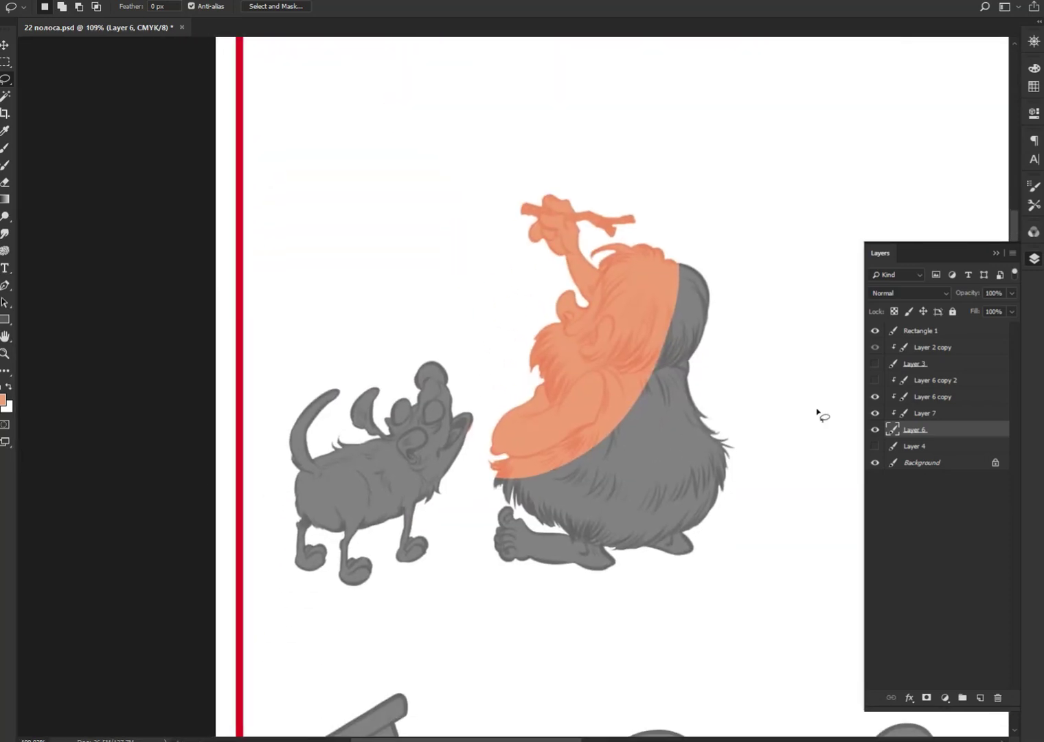
Step: Fill the caveman's feet with flat orange on the orange fill layer
click(922, 412)
drag(595, 527, 677, 507)
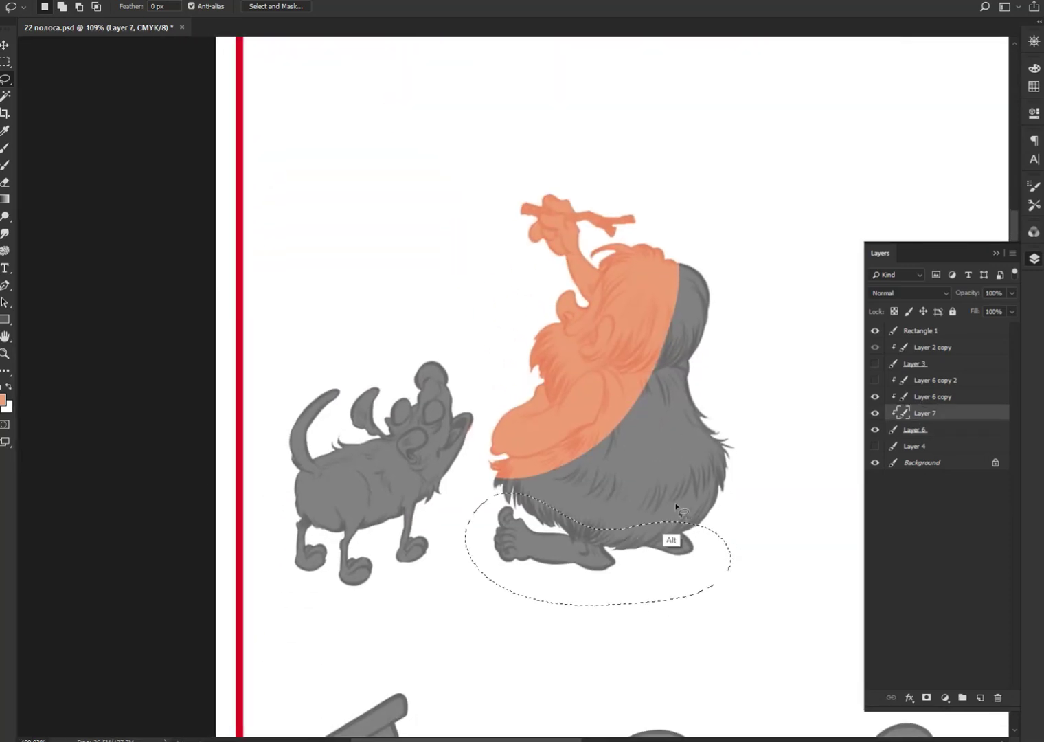
key(alt+BackSpace)
key(ctrl+d)
Step: Fill the painter's brush hand, head and neck, and clasped hands orange
scroll(557, 519, down, 4)
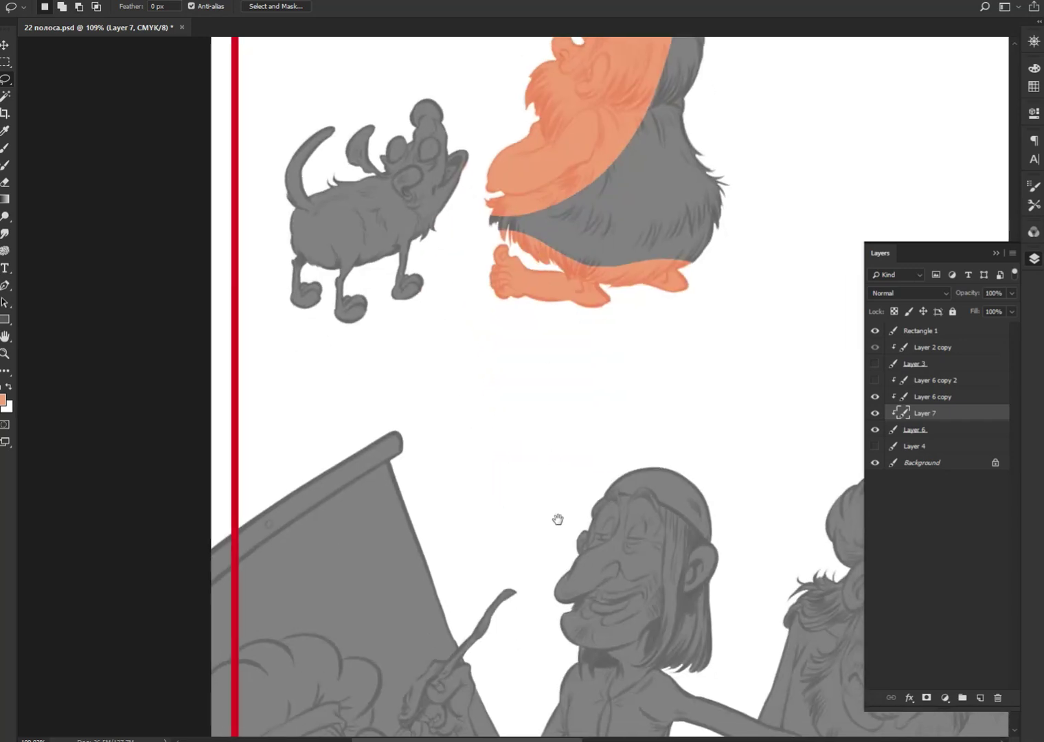
drag(557, 520, 564, 279)
mouse_move(486, 414)
mouse_down()
mouse_move(458, 534)
mouse_move(496, 411)
mouse_up()
key(alt+BackSpace)
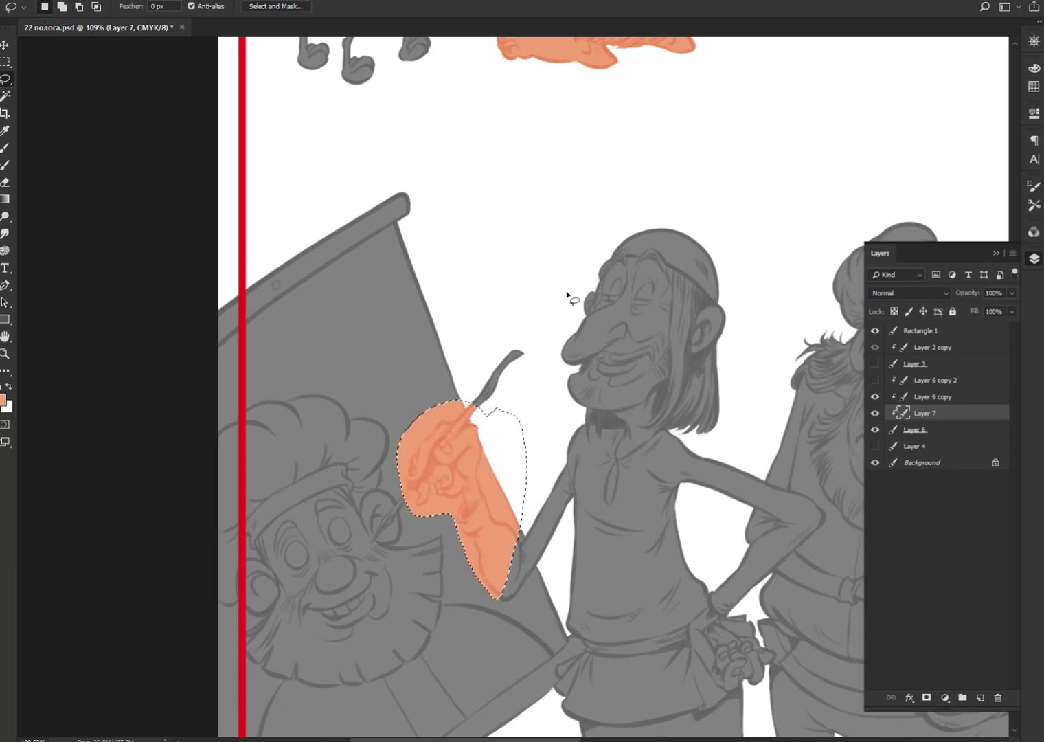
drag(567, 294, 567, 303)
key(alt+BackSpace)
key(ctrl+d)
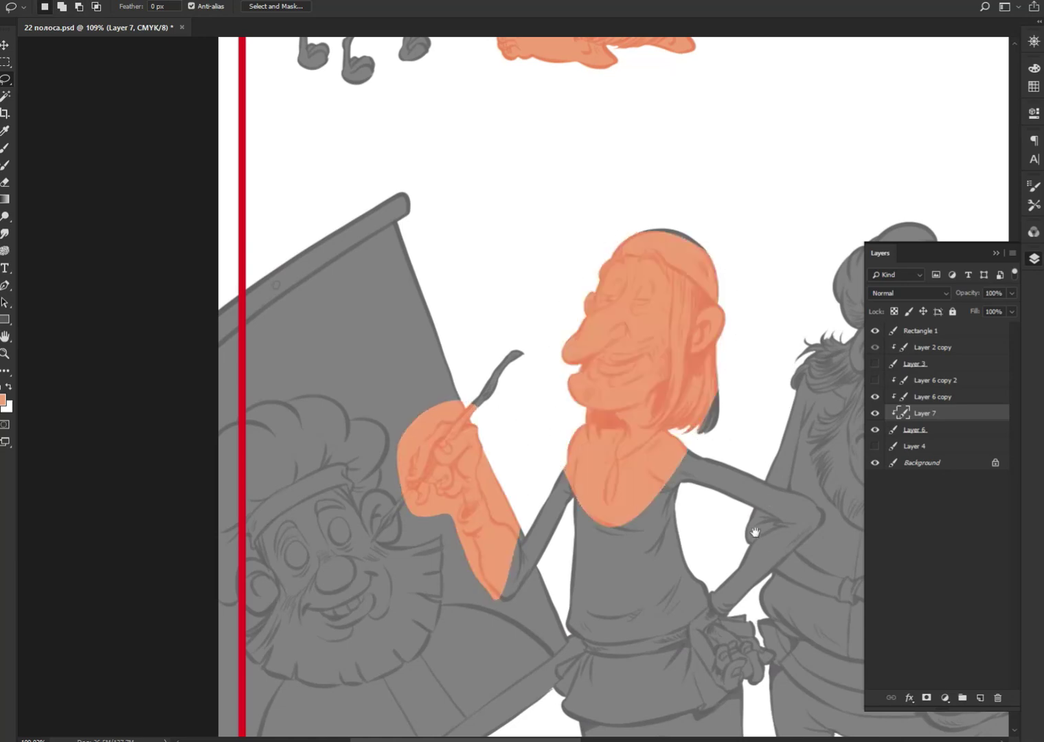
drag(756, 533, 625, 371)
drag(605, 440, 611, 441)
key(alt+BackSpace)
key(ctrl+d)
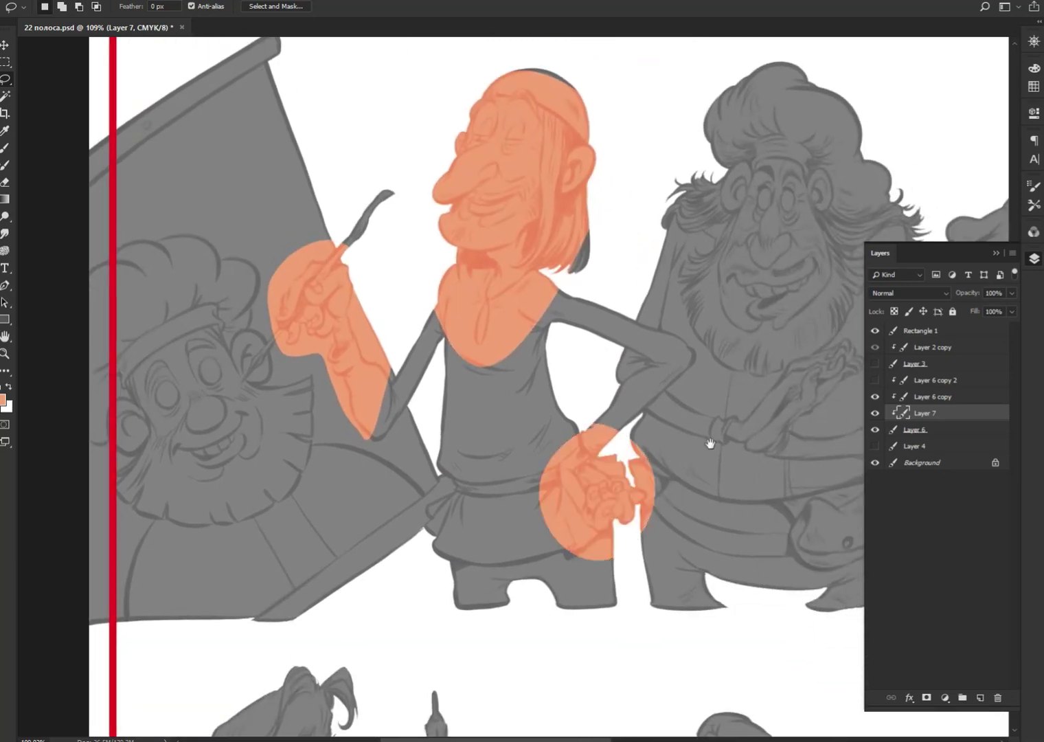
Step: Fill the large man's hands and face with orange
drag(710, 444, 506, 523)
drag(632, 399, 633, 396)
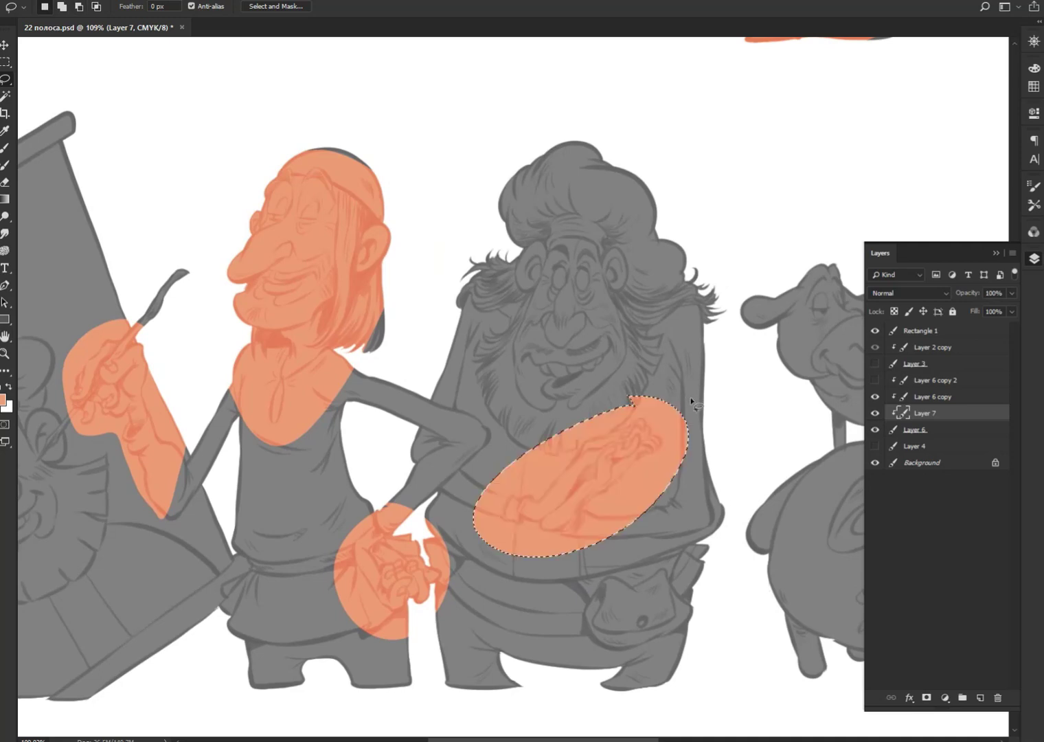
key(ctrl+d)
drag(519, 425, 524, 432)
key(alt+BackSpace)
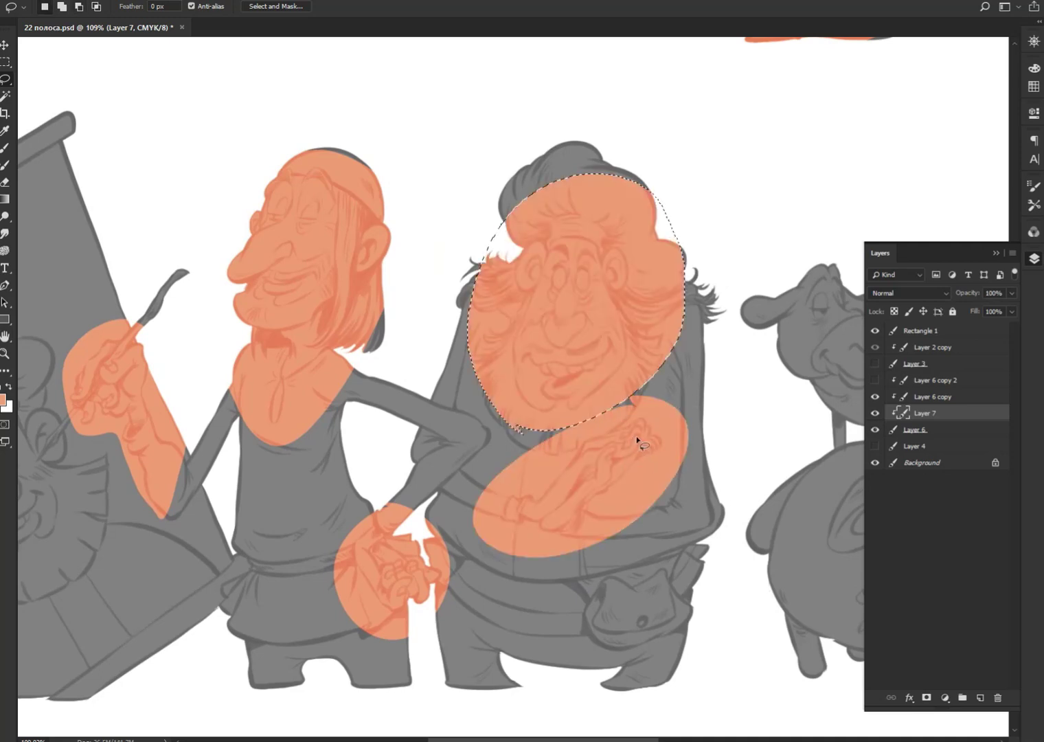
drag(749, 501, 450, 563)
key(ctrl+d)
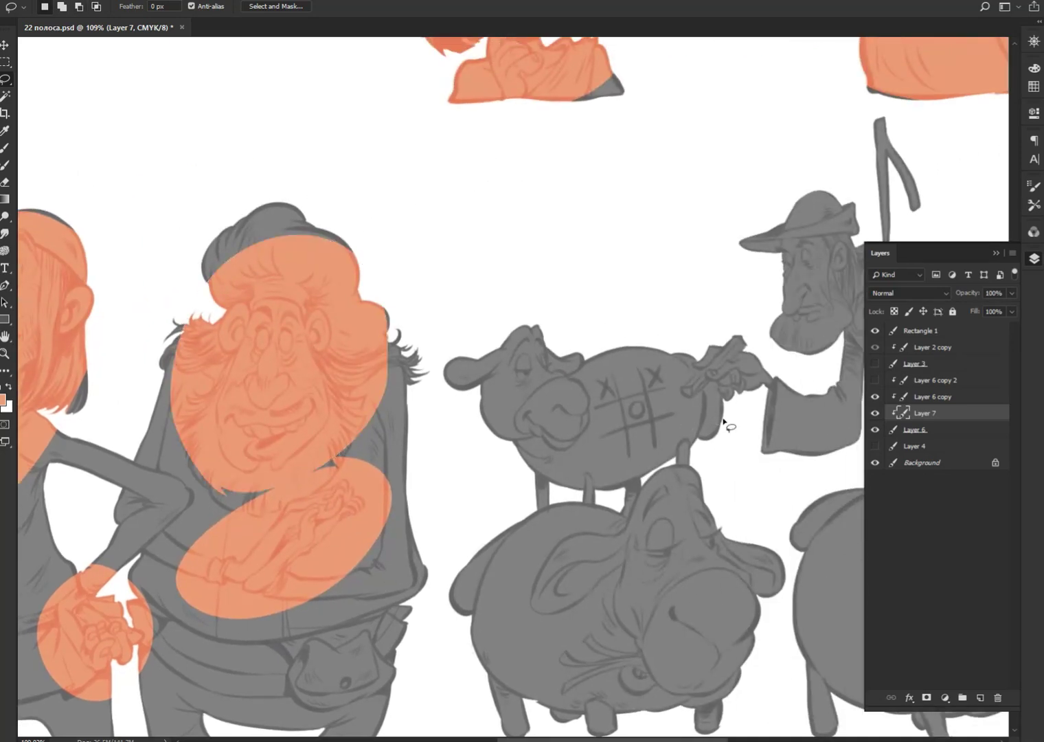
Step: Fill the shepherd's hand, sleeve cuff, staff hand and head with orange
drag(777, 462, 525, 443)
mouse_move(477, 309)
mouse_down()
mouse_move(503, 336)
mouse_move(479, 310)
mouse_up()
key(alt+BackSpace)
drag(519, 371, 481, 399)
key(alt+BackSpace)
mouse_move(659, 312)
mouse_down()
mouse_move(577, 361)
mouse_move(690, 312)
mouse_up()
key(alt+BackSpace)
drag(498, 349, 488, 300)
key(alt+BackSpace)
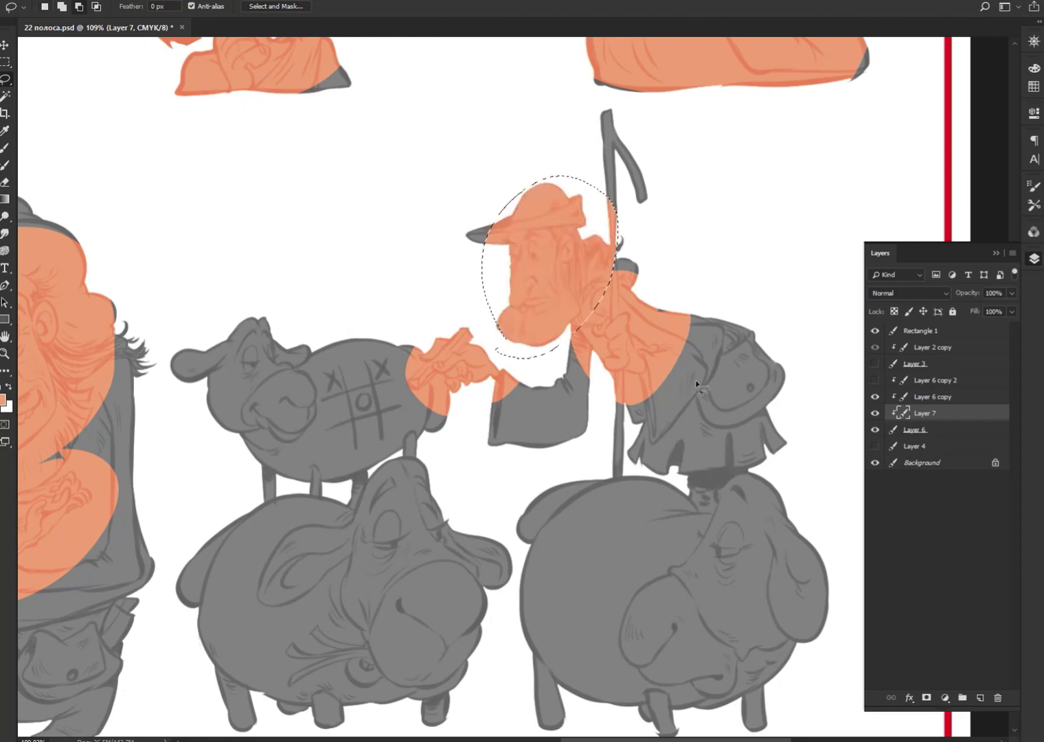
Step: Fill the pen-holding man's pen hand, lower hand and head with orange
scroll(699, 419, down, 4)
scroll(602, 366, down, 4)
scroll(524, 438, down, 3)
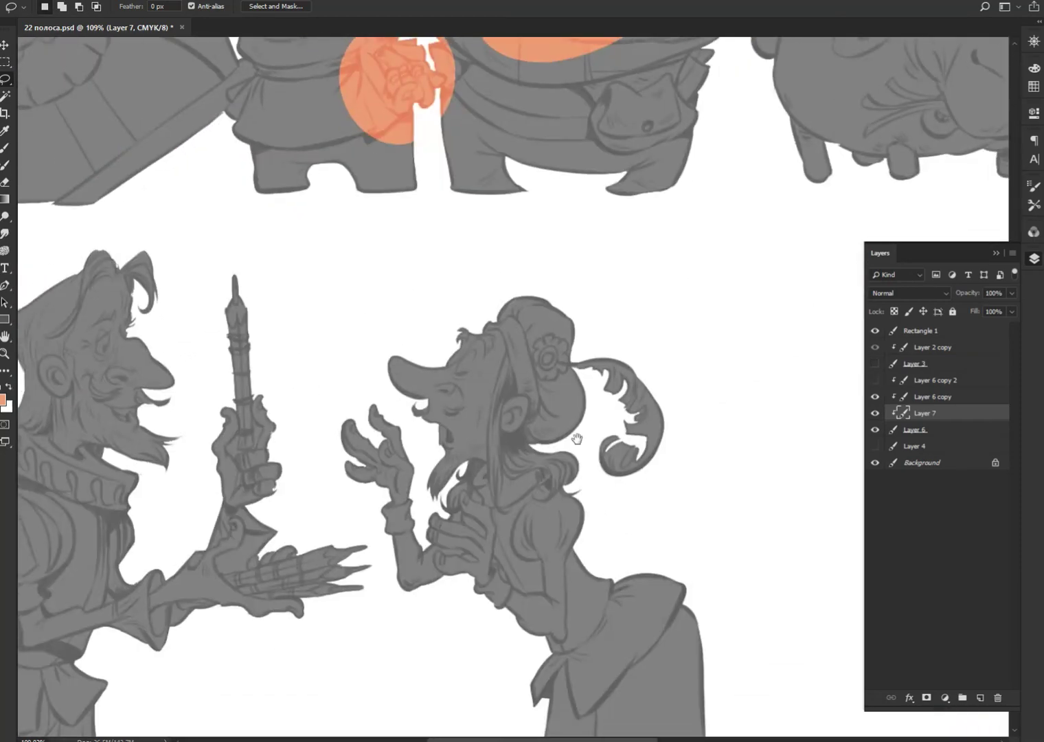
drag(577, 438, 824, 363)
drag(549, 340, 568, 398)
key(alt+BackSpace)
drag(536, 443, 555, 439)
key(alt+BackSpace)
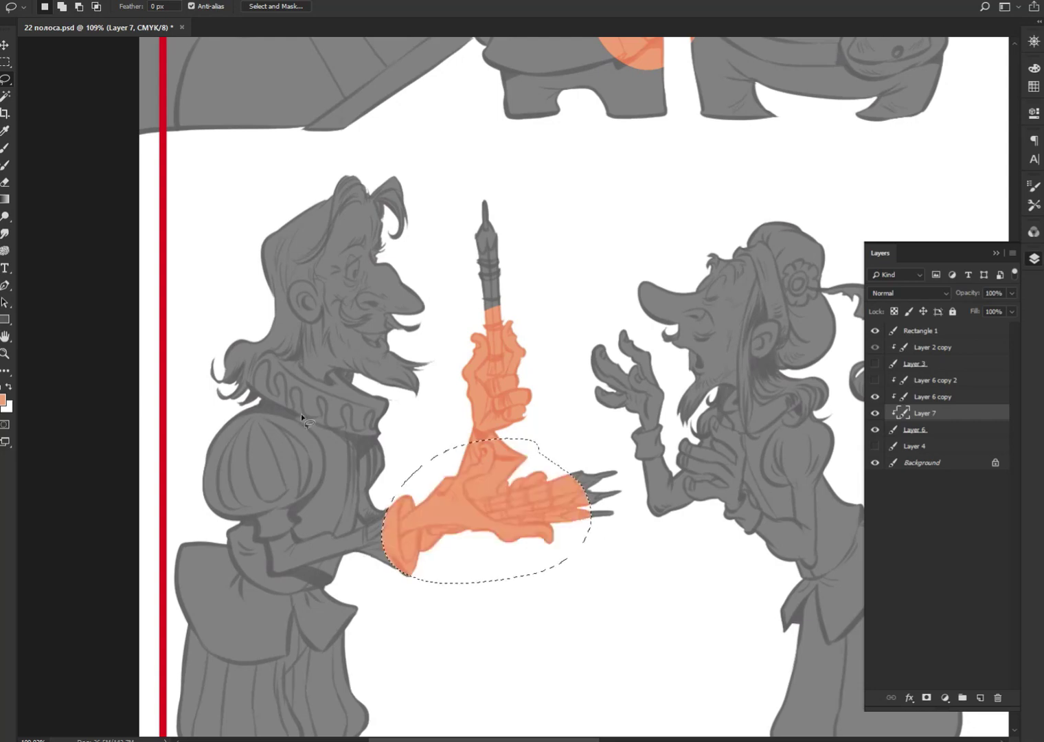
drag(301, 414, 419, 395)
key(alt+BackSpace)
key(ctrl+d)
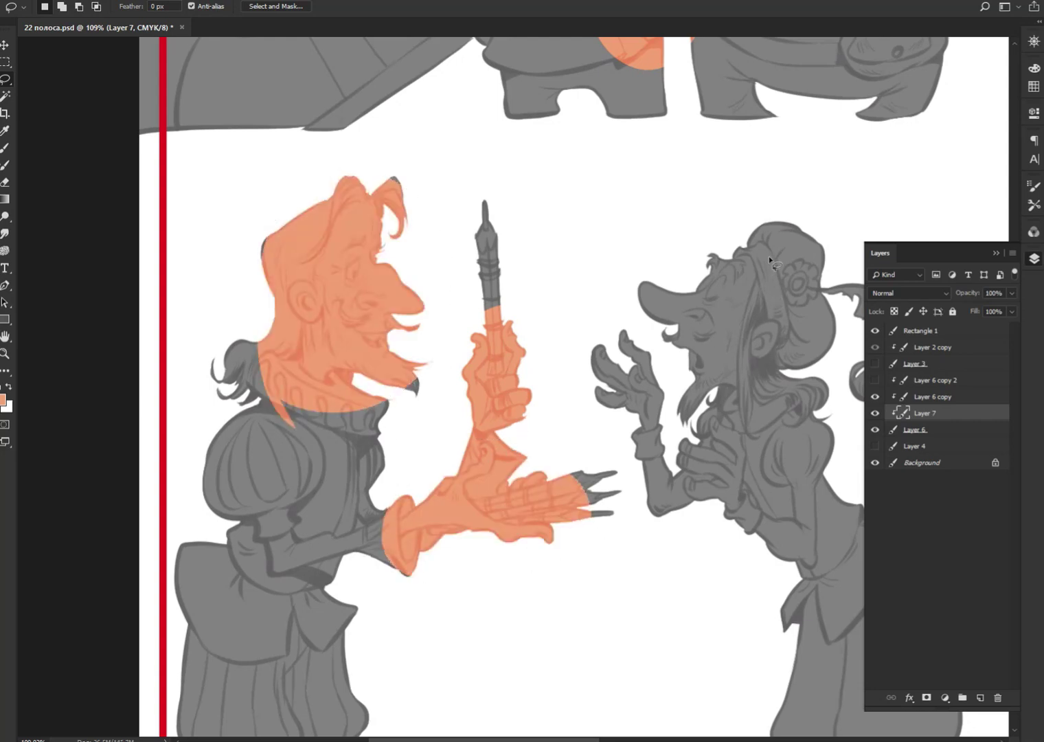
Step: Fill the gasping old woman's head, raised hands and clasped lower hands with orange
drag(769, 260, 780, 264)
key(alt+BackSpace)
key(ctrl+d)
mouse_move(775, 471)
mouse_down()
mouse_move(646, 475)
mouse_move(777, 472)
mouse_move(604, 519)
mouse_up()
key(alt+BackSpace)
key(ctrl+d)
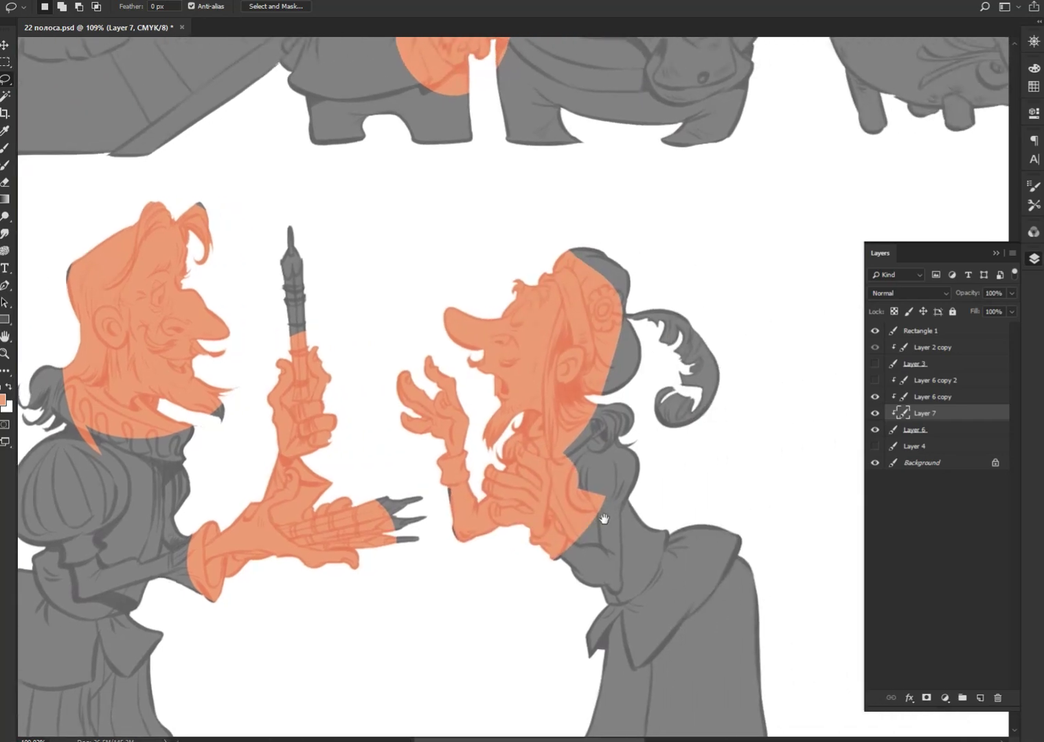
scroll(604, 519, up, 2)
scroll(604, 520, up, 2)
scroll(604, 520, down, 1)
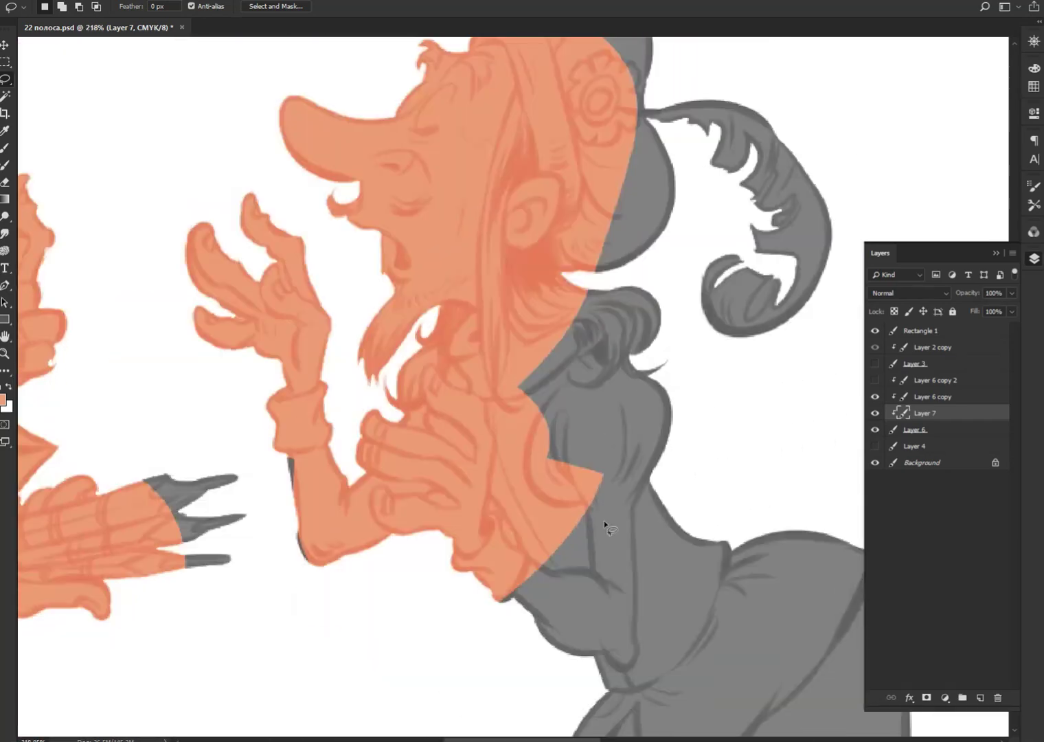
scroll(603, 520, up, 1)
scroll(604, 519, down, 2)
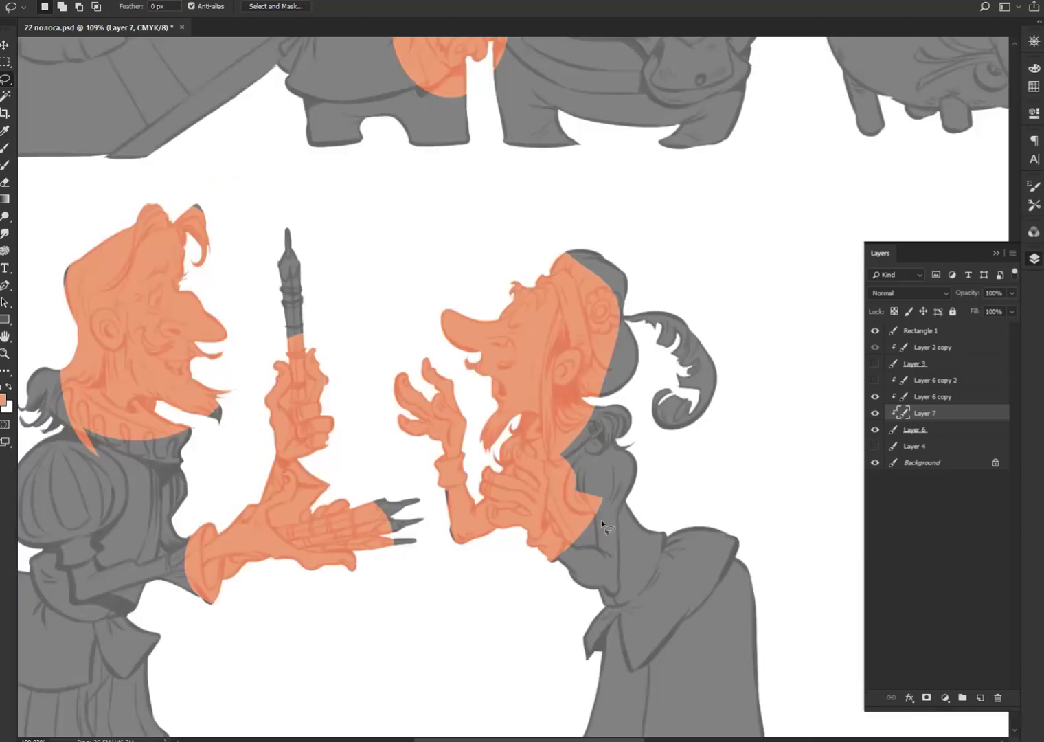
Step: On Layer 6, clear the finger gaps in the old woman's hand and around the pen
click(921, 431)
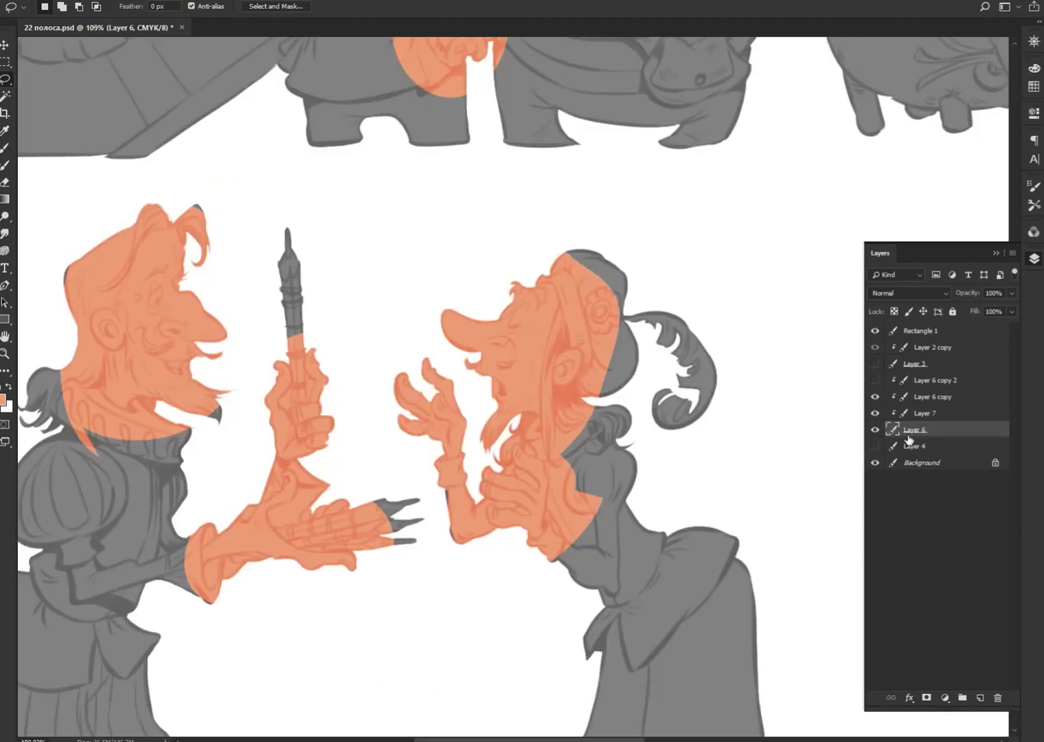
scroll(579, 504, up, 2)
mouse_move(486, 532)
mouse_down()
mouse_move(464, 523)
mouse_move(487, 537)
mouse_up()
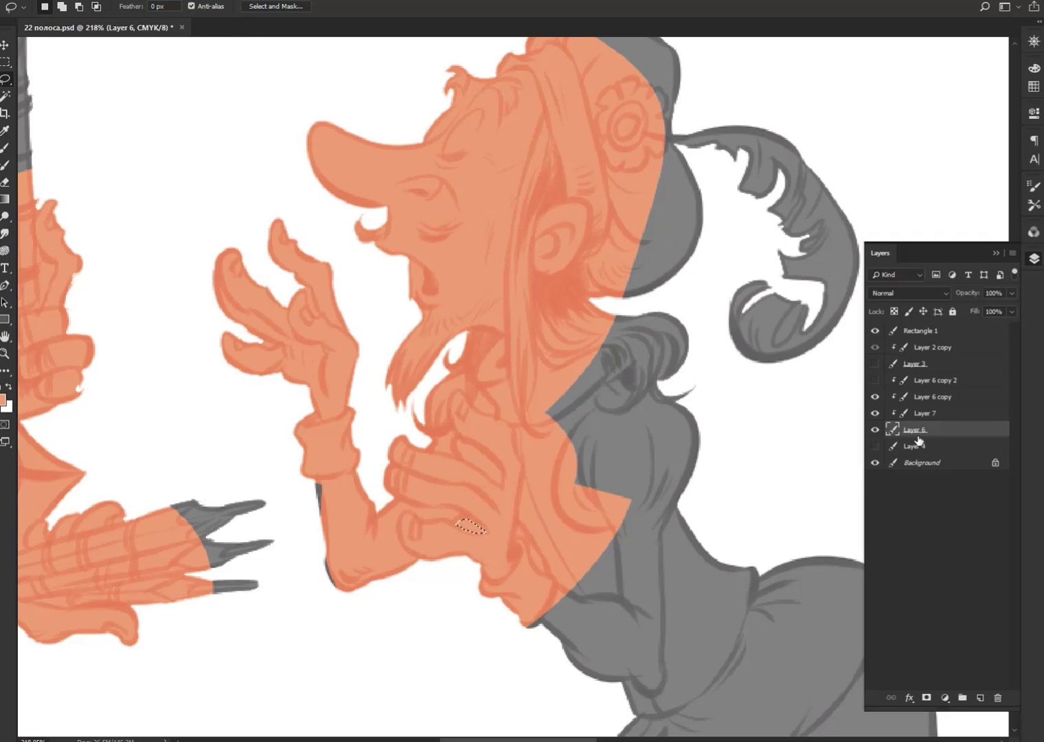
key(Delete)
drag(517, 501, 667, 658)
drag(517, 551, 699, 439)
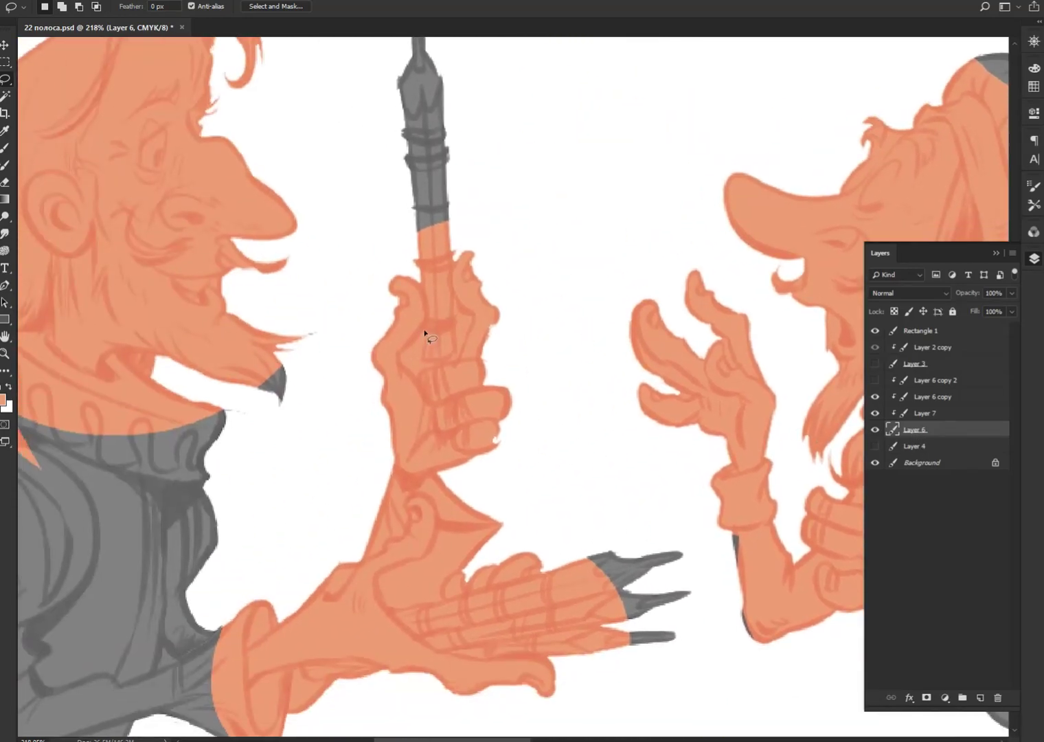
mouse_move(426, 331)
mouse_down()
mouse_move(404, 357)
mouse_move(425, 334)
mouse_up()
key(Delete)
mouse_move(454, 303)
mouse_down()
mouse_move(455, 331)
mouse_move(457, 296)
mouse_up()
key(Delete)
key(ctrl+d)
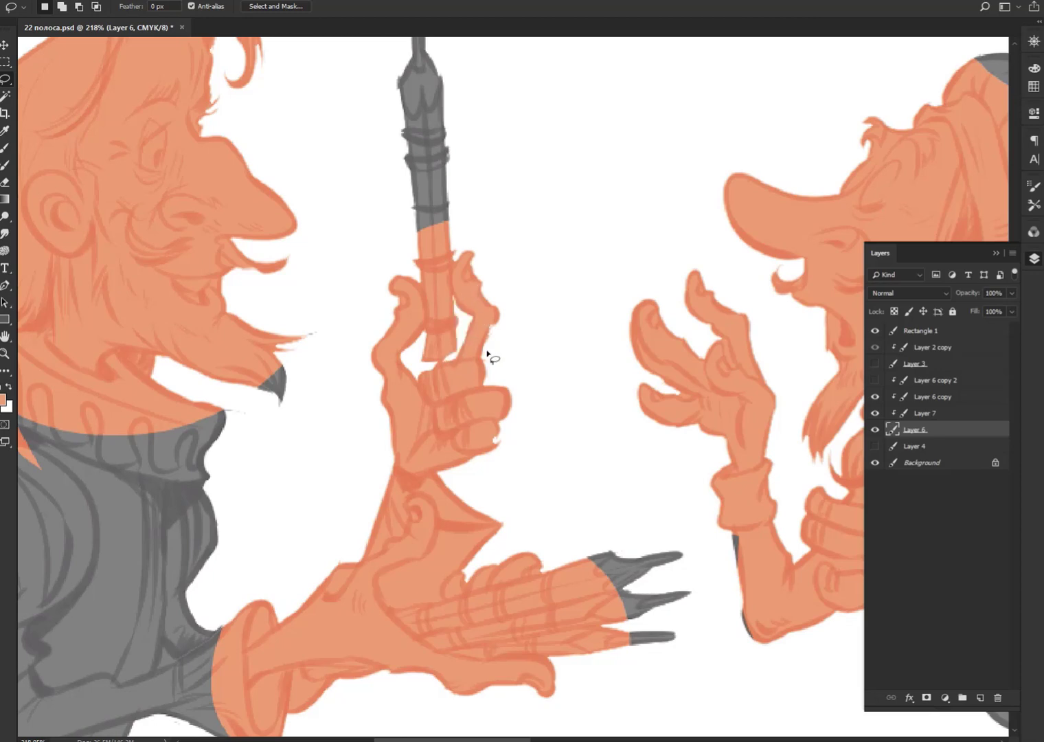
Step: Fill the stray white fingertip spot with orange
scroll(488, 351, up, 2)
drag(508, 502, 493, 509)
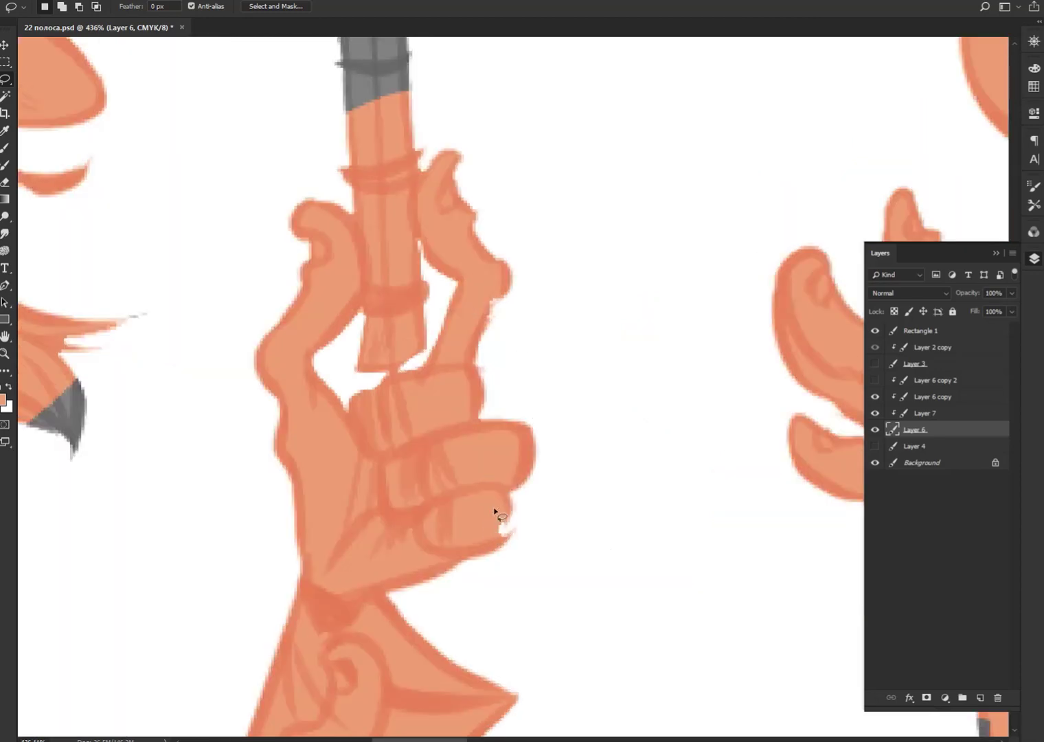
key(alt+BackSpace)
key(ctrl+d)
scroll(680, 493, down, 5)
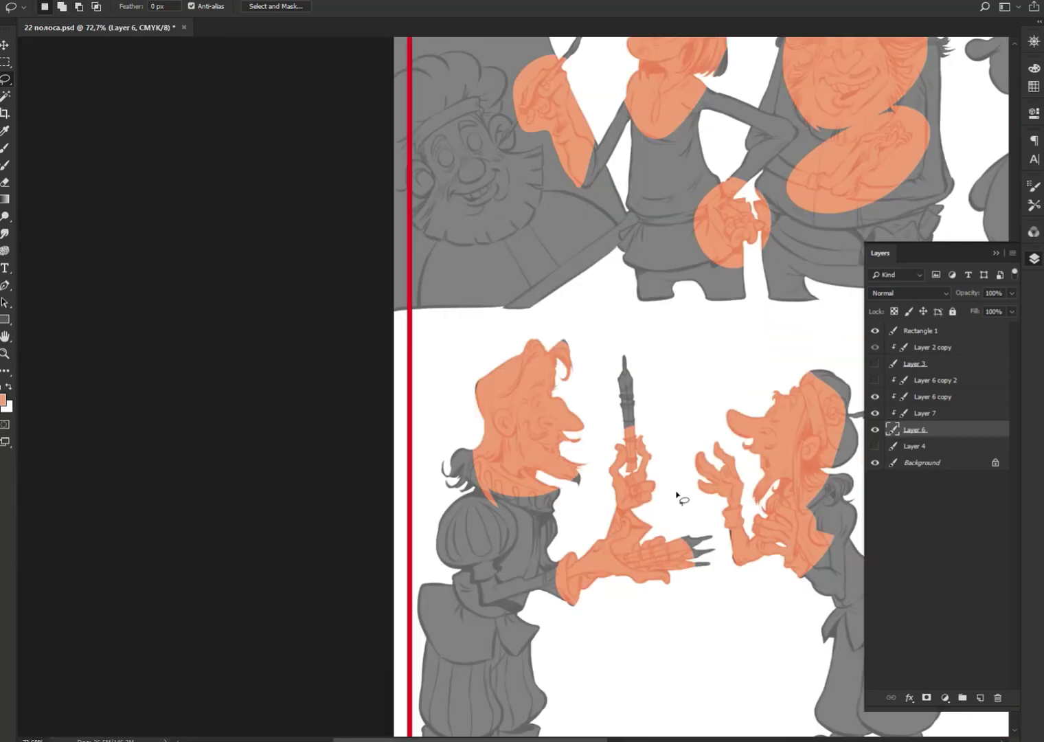
mouse_move(698, 475)
mouse_down()
mouse_move(658, 473)
mouse_move(620, 447)
mouse_move(551, 672)
mouse_up()
mouse_move(597, 412)
mouse_down()
mouse_move(597, 588)
mouse_move(576, 611)
mouse_up()
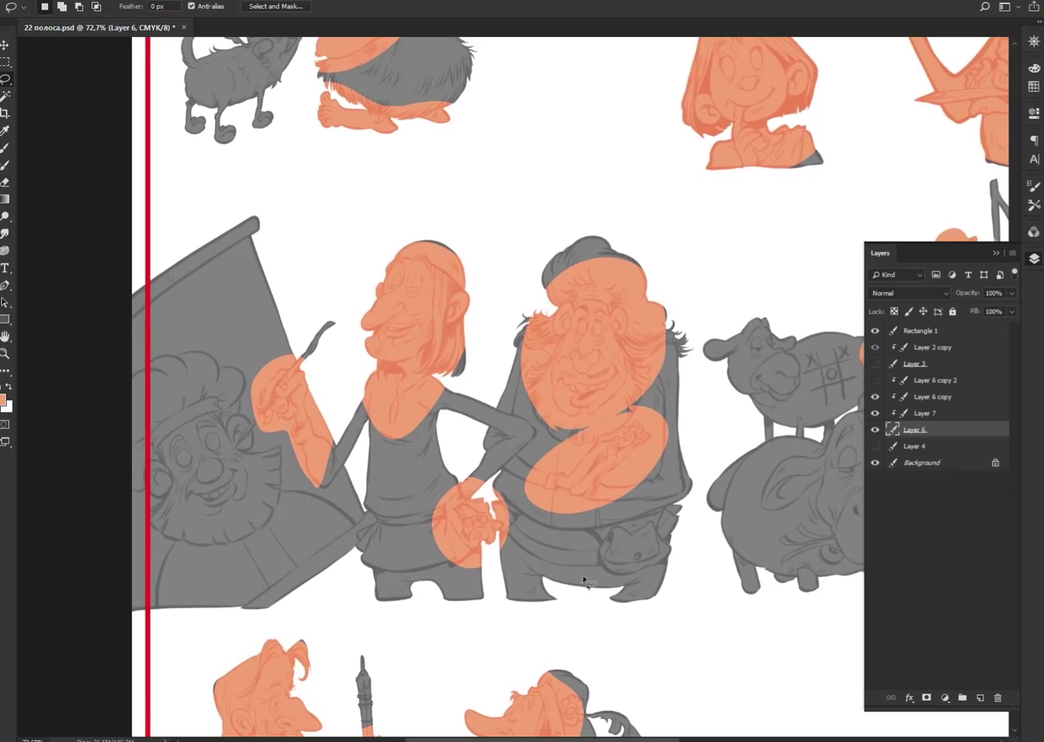
Step: Set Layer 6 copy's color-burn shading opacity to 58%
click(933, 411)
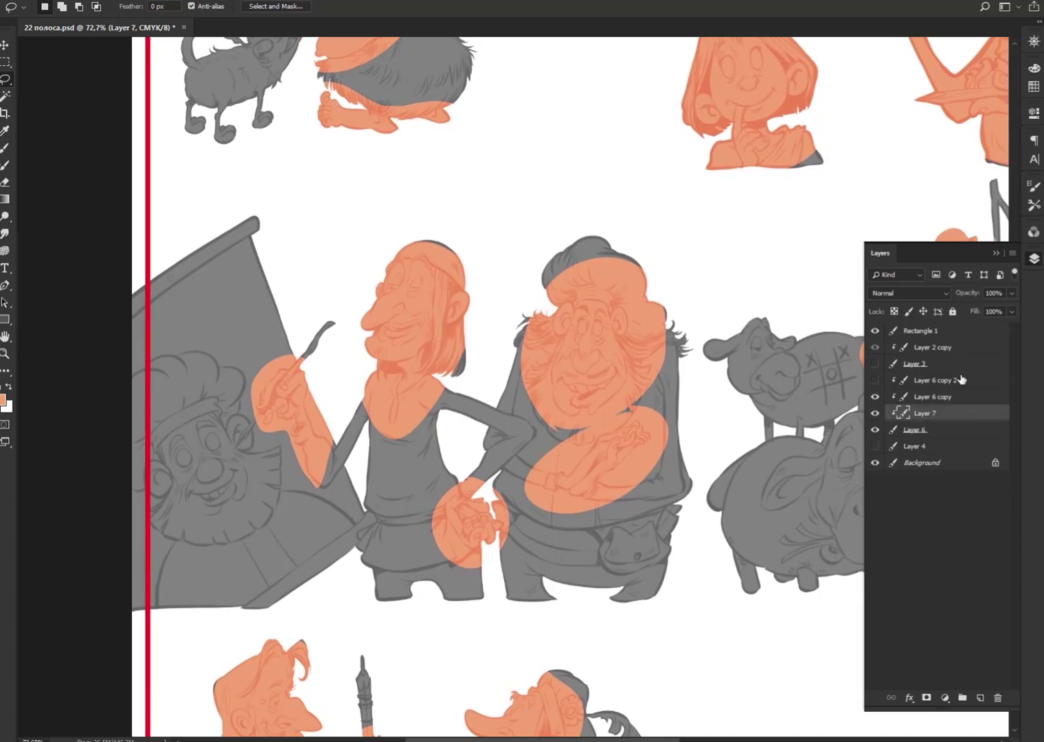
click(952, 397)
click(1012, 293)
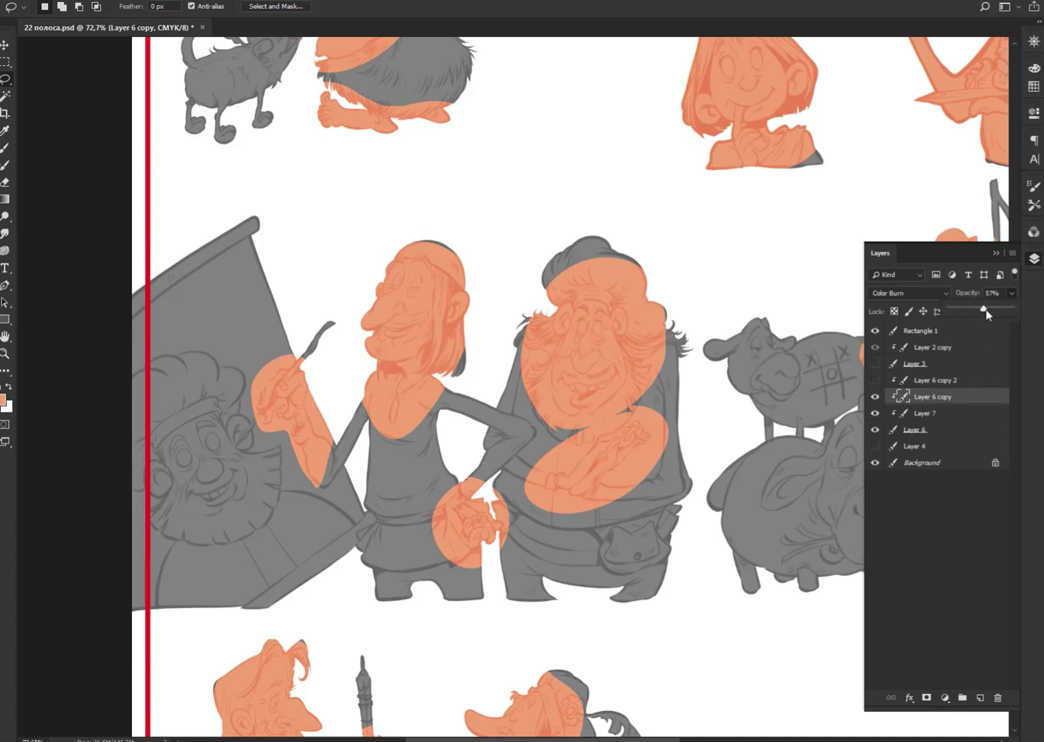
drag(987, 314, 988, 312)
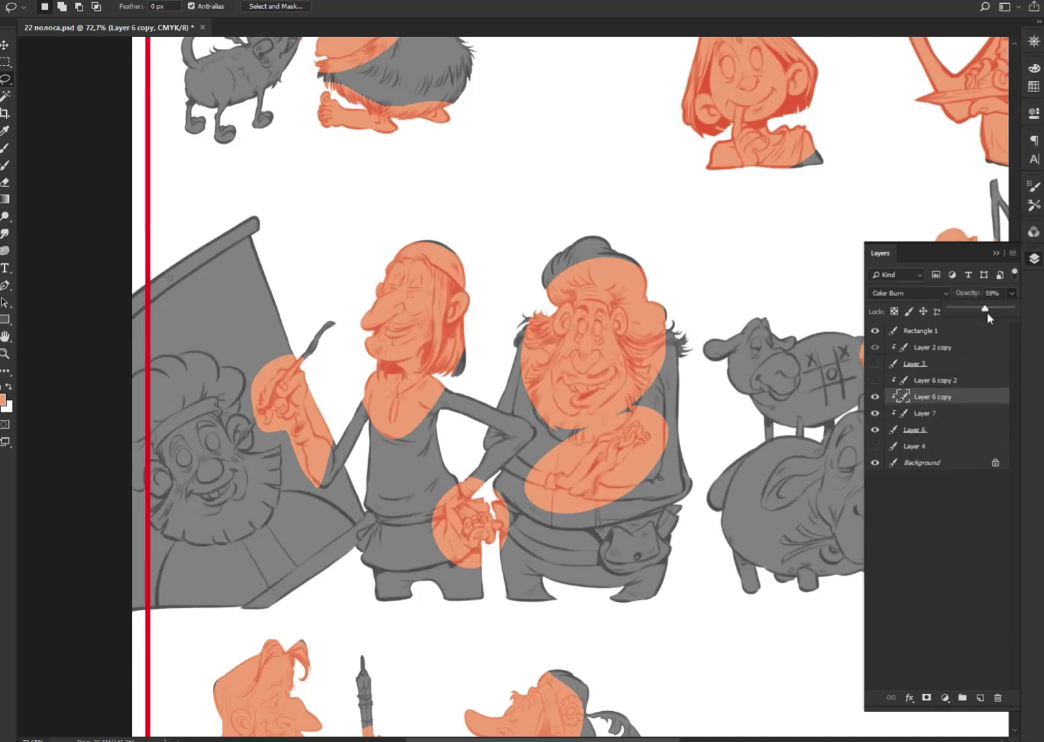
click(679, 379)
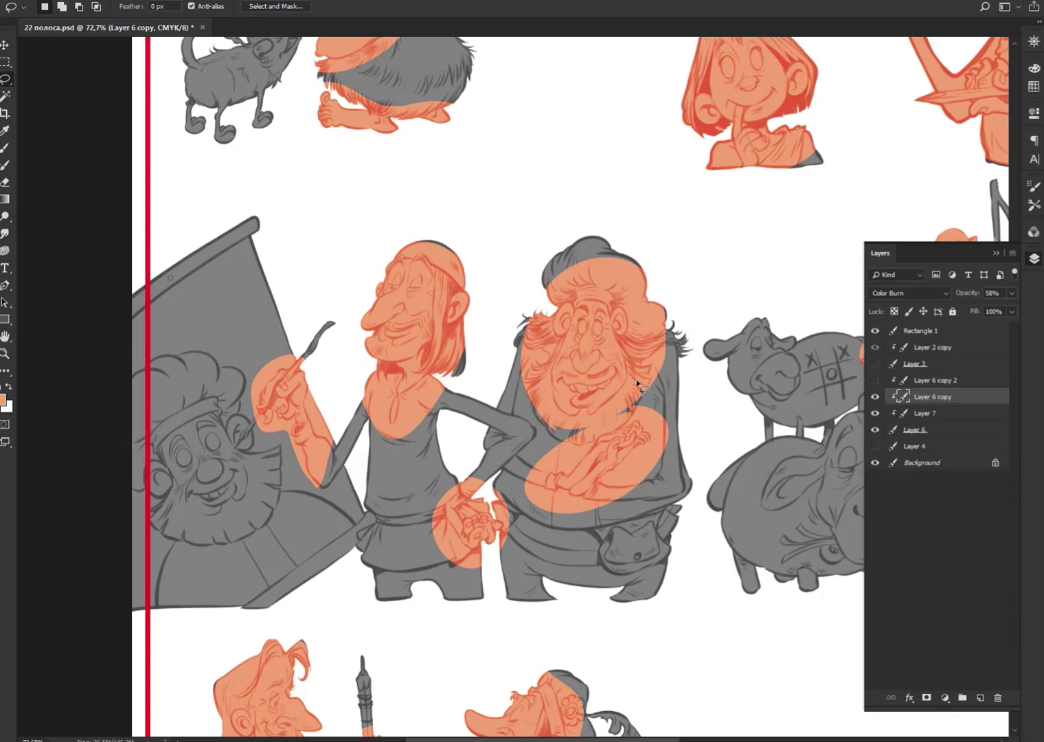
Step: Make Layer 3 visible to show the Greek-lettered stone texture in the grey tablet
scroll(635, 375, up, 5)
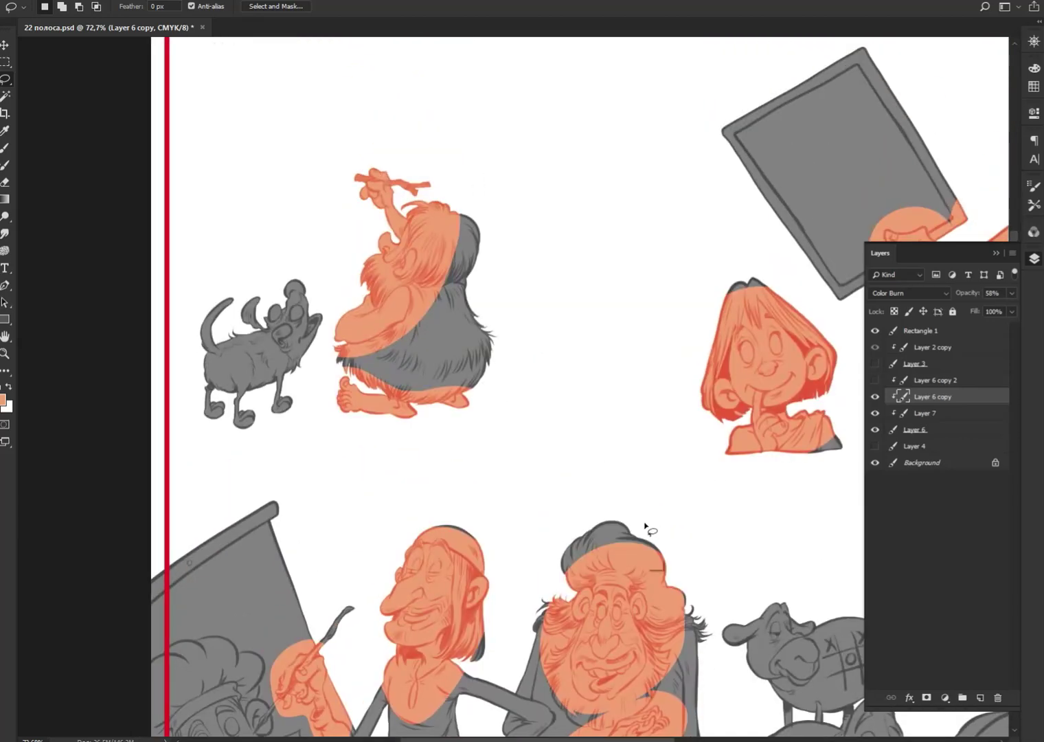
scroll(646, 527, up, 4)
drag(419, 303, 780, 557)
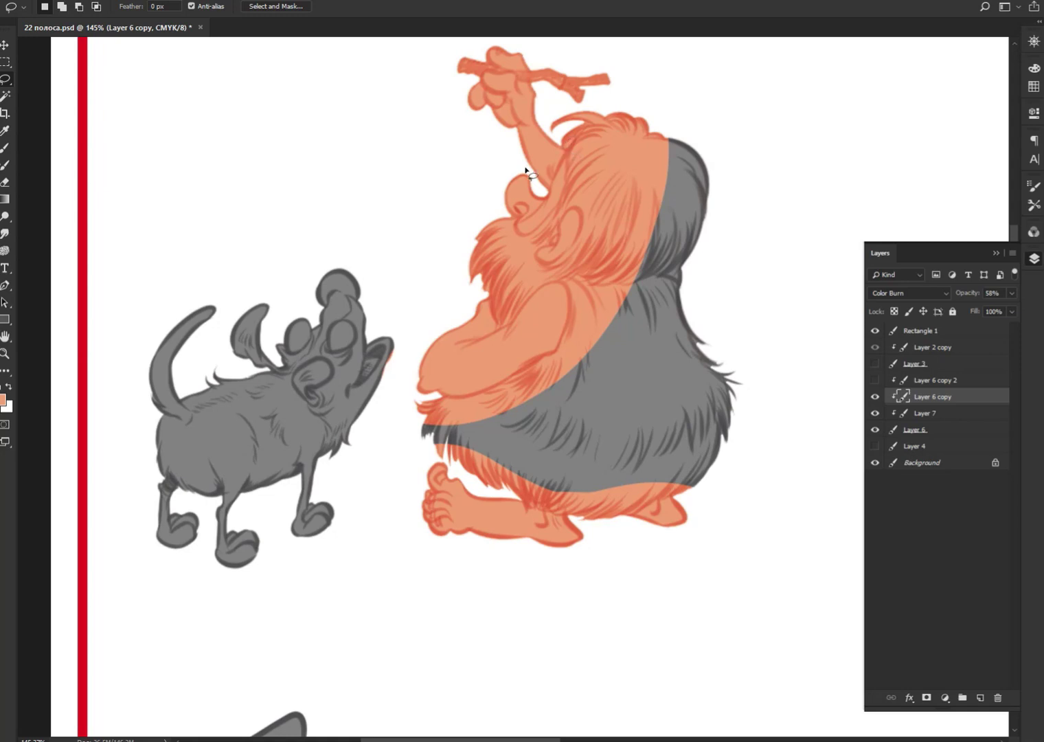
click(927, 429)
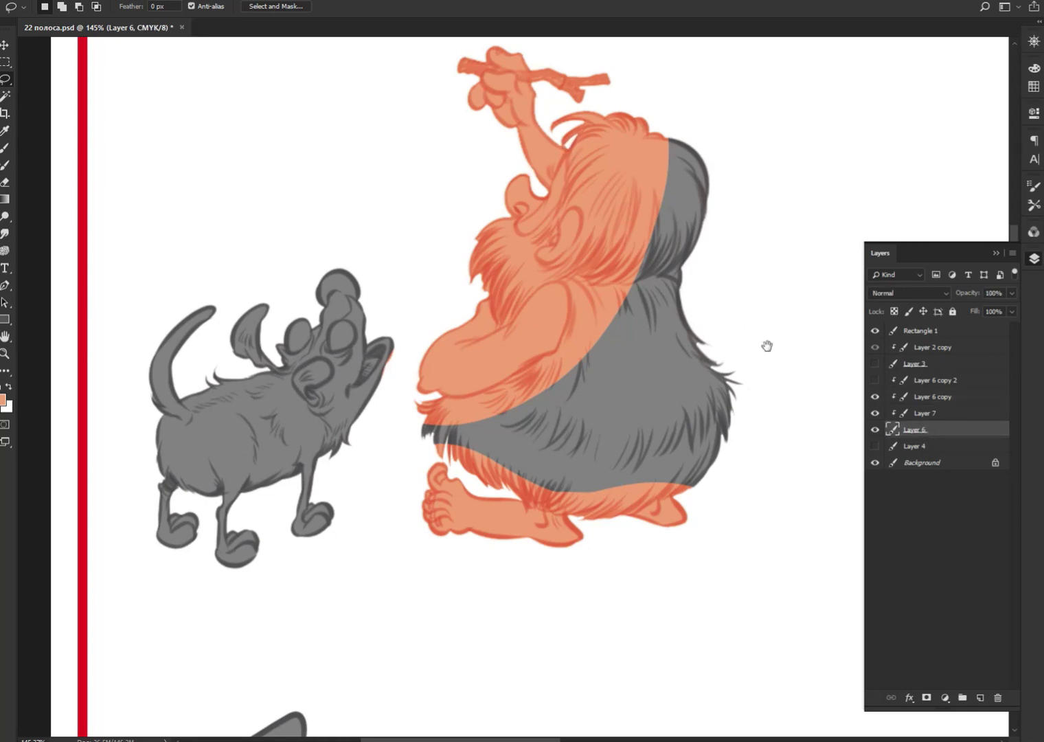
drag(765, 348, 487, 460)
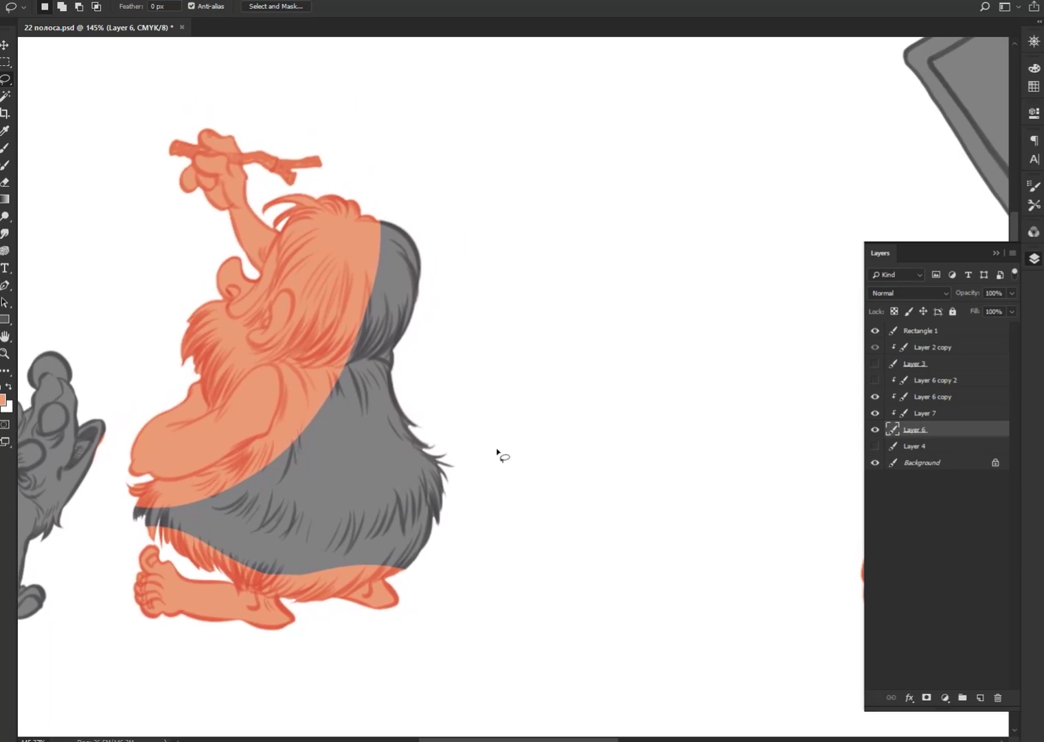
drag(708, 337, 572, 373)
drag(720, 306, 410, 574)
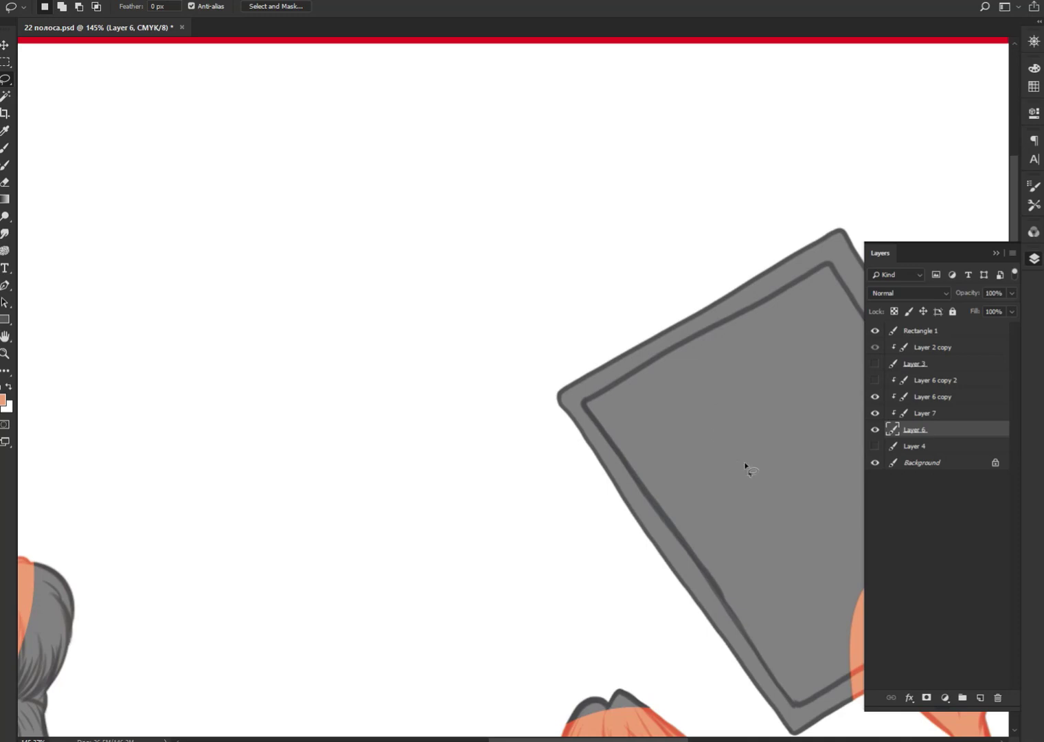
drag(747, 463, 496, 634)
mouse_move(512, 391)
mouse_down()
mouse_move(608, 412)
mouse_move(633, 396)
mouse_up()
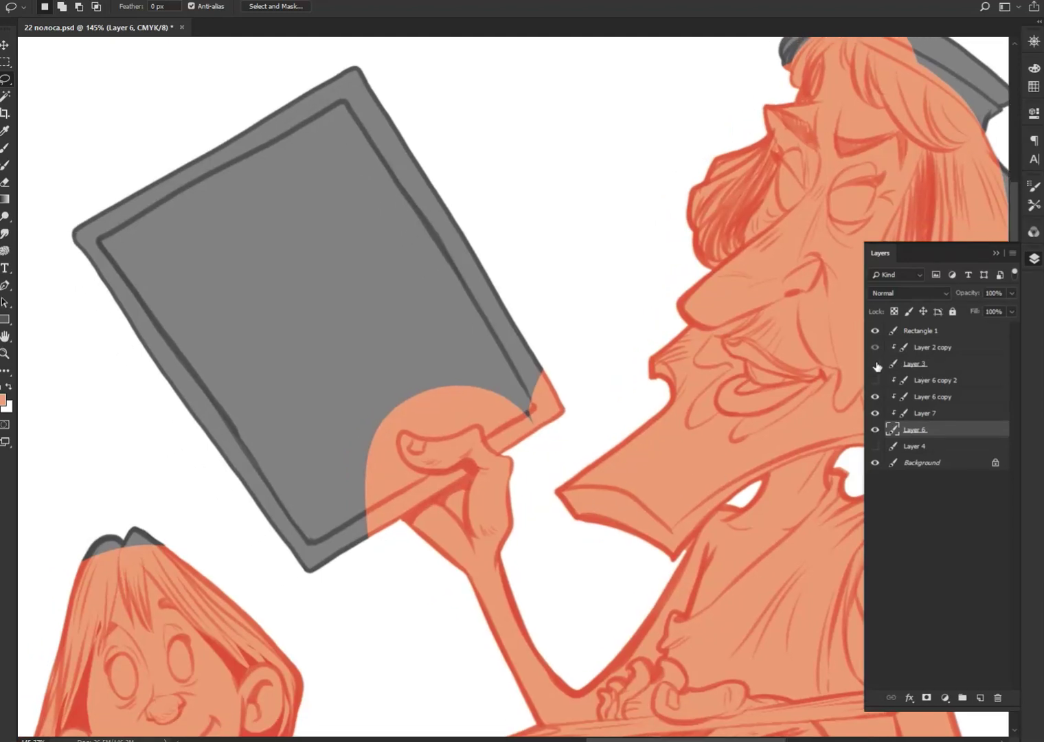
click(875, 364)
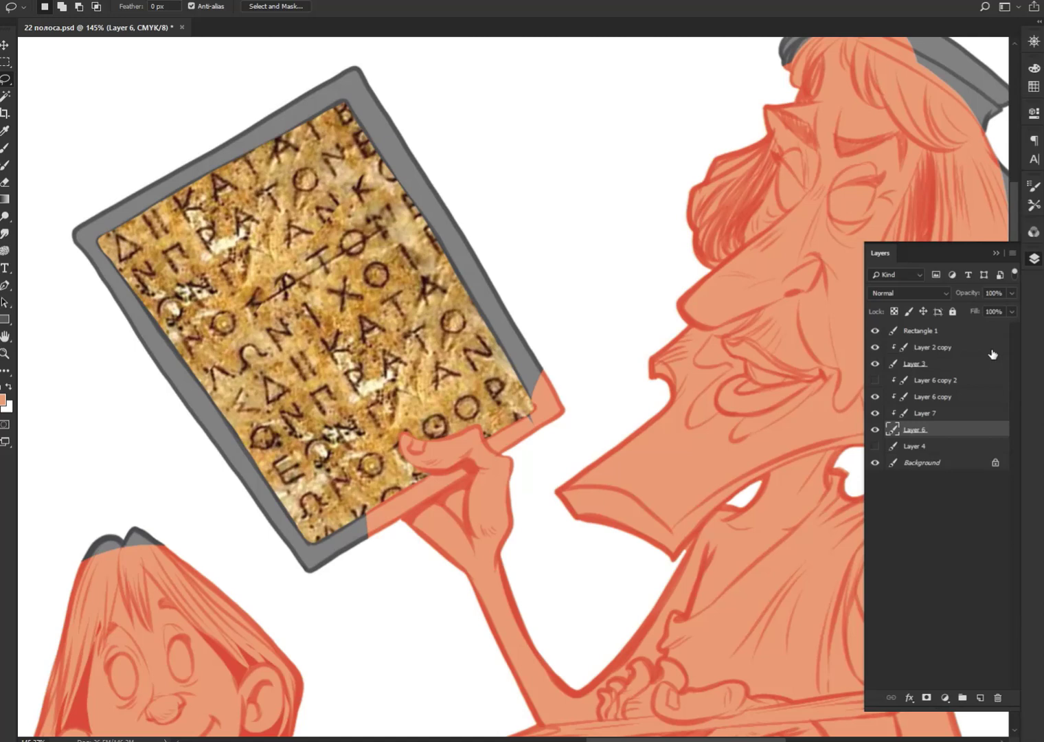
Step: Bring the man's head into view and pick a dark brown foreground colour
mouse_move(699, 411)
mouse_down()
mouse_move(660, 408)
mouse_move(517, 466)
mouse_up()
click(1034, 68)
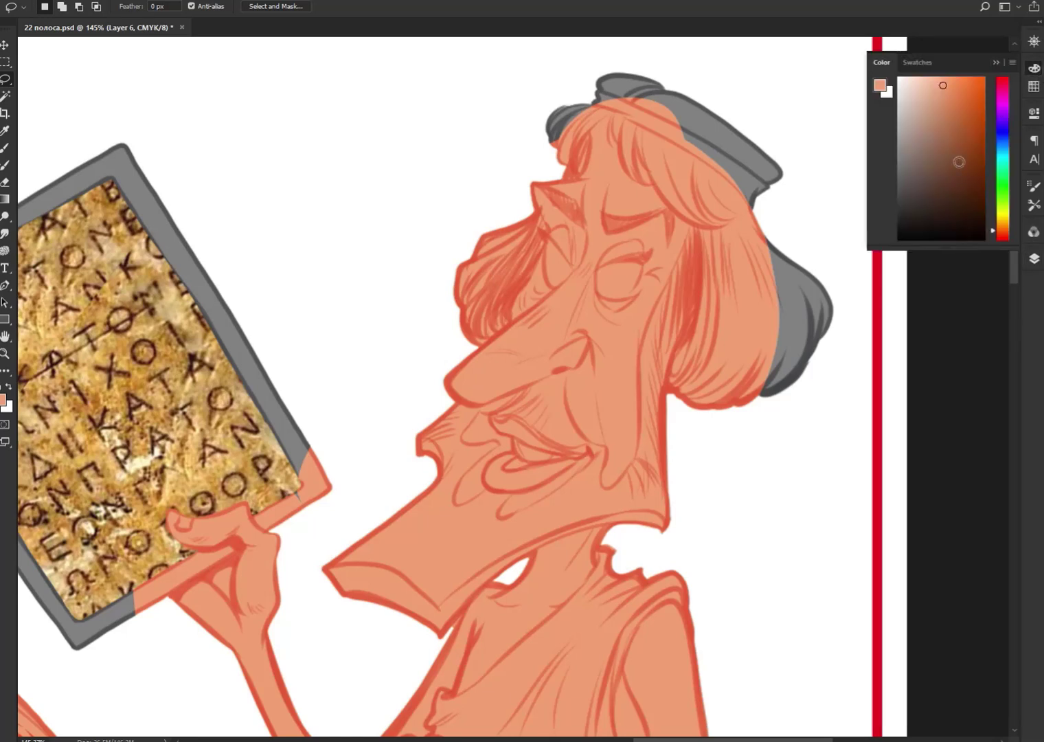
click(980, 158)
mouse_move(981, 165)
mouse_down()
mouse_move(971, 191)
mouse_move(938, 198)
mouse_up()
click(973, 196)
Step: Lasso-select the man's beard, jaw and back hair as one outline
mouse_move(689, 244)
mouse_down()
mouse_move(652, 322)
mouse_move(635, 466)
mouse_move(604, 487)
mouse_move(604, 450)
mouse_move(572, 420)
mouse_move(569, 375)
mouse_move(536, 387)
mouse_move(518, 418)
mouse_move(582, 448)
mouse_move(559, 495)
mouse_move(501, 507)
mouse_move(461, 488)
mouse_up()
mouse_move(501, 446)
mouse_down()
mouse_move(464, 438)
mouse_move(373, 483)
mouse_move(375, 660)
mouse_move(436, 648)
mouse_up()
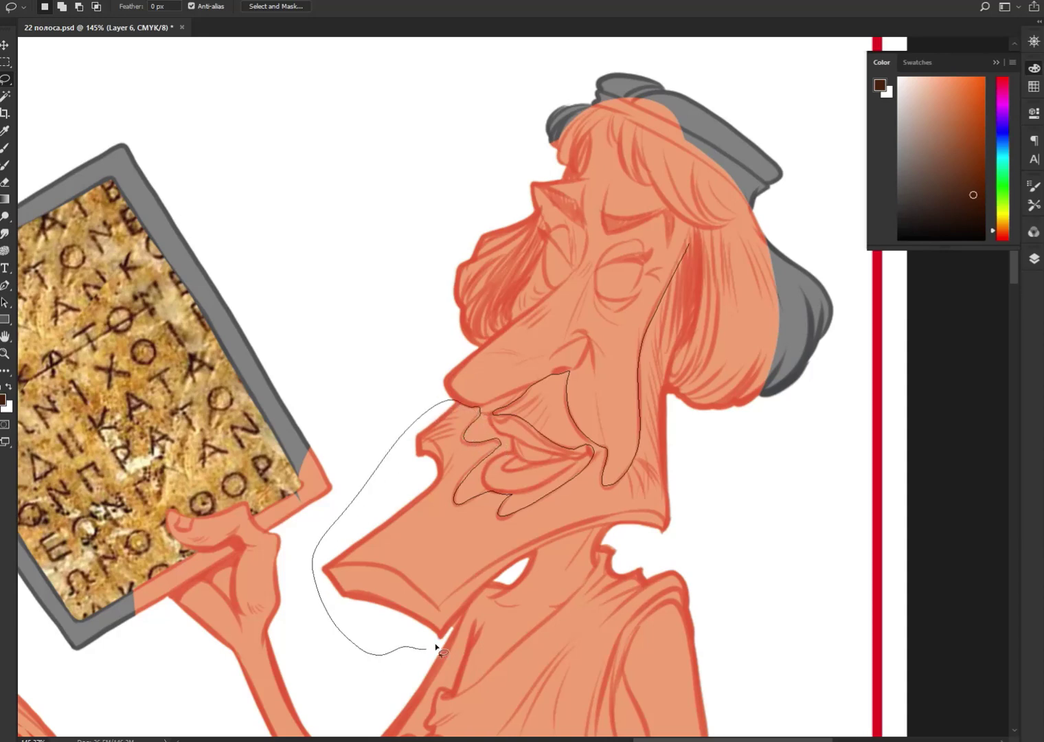
drag(474, 602, 515, 568)
mouse_move(631, 530)
mouse_down()
mouse_move(690, 511)
mouse_move(851, 362)
mouse_move(793, 229)
mouse_move(695, 226)
mouse_up()
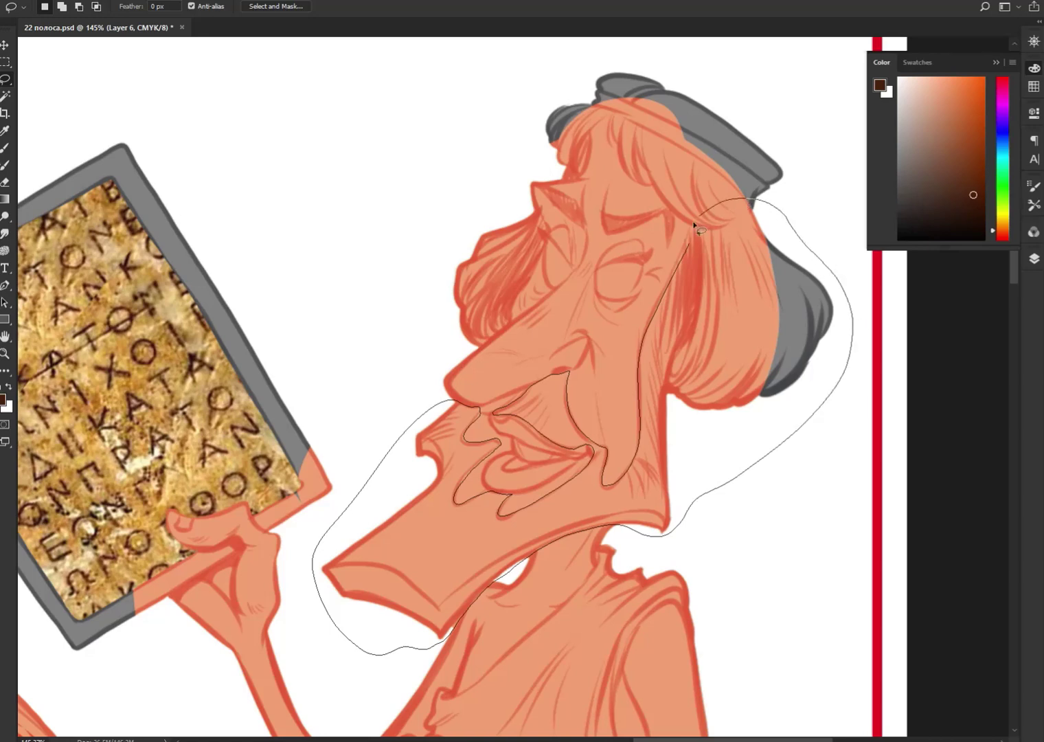
drag(677, 274, 670, 289)
key(alt+BackSpace)
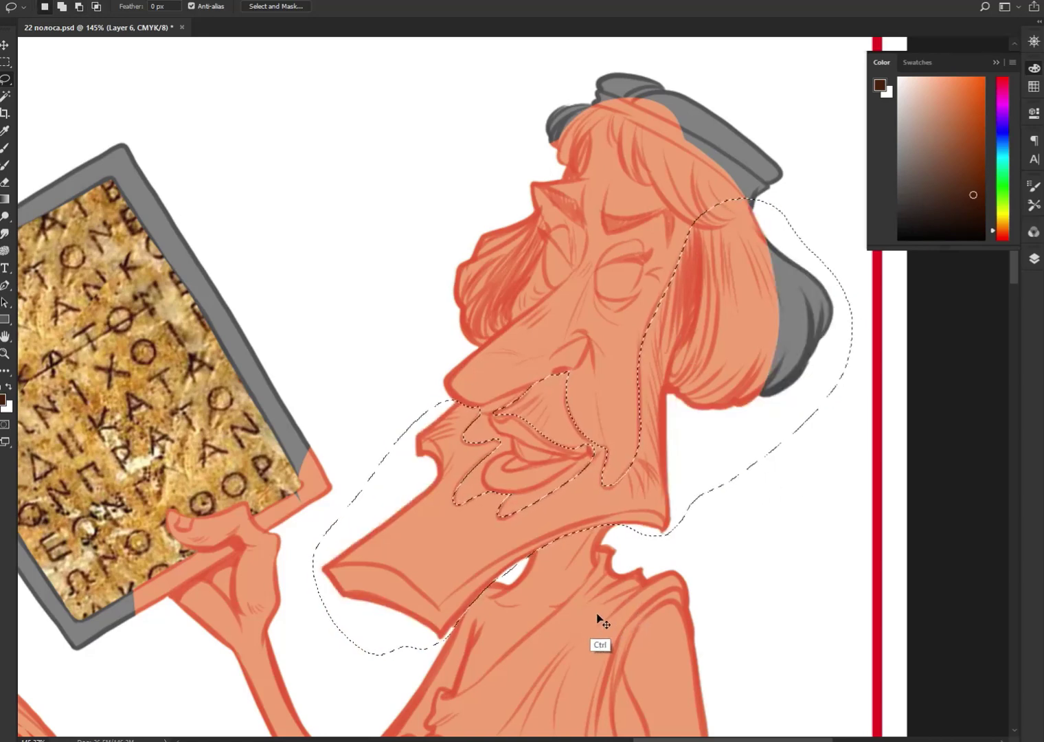
key(F7)
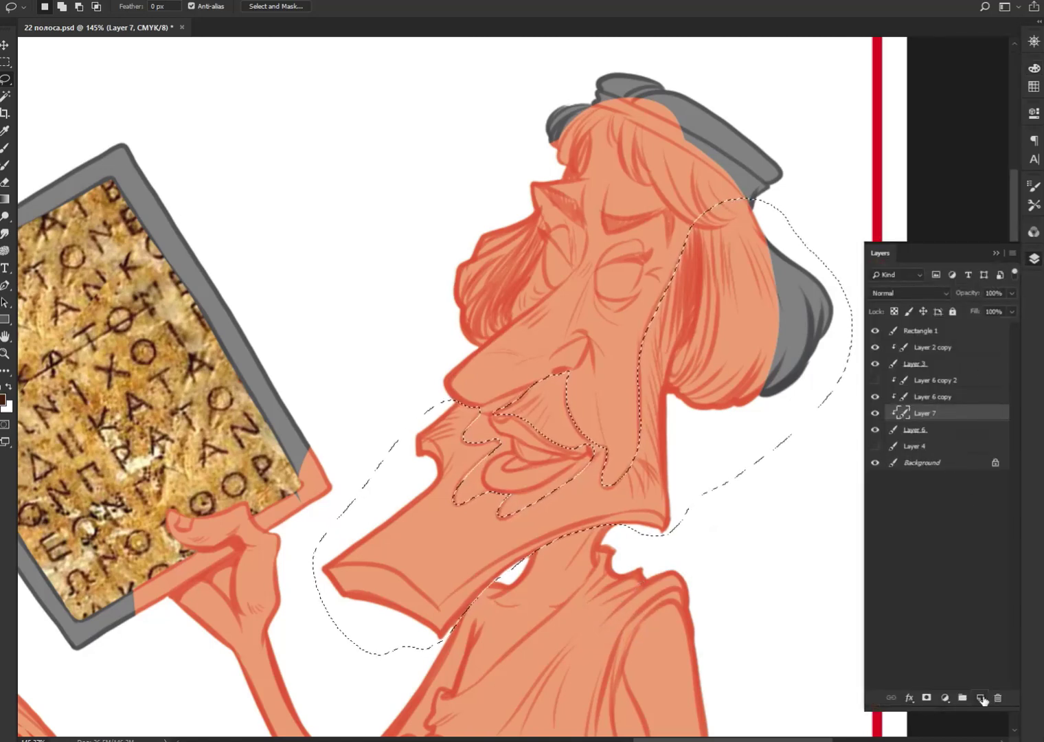
Step: On new Layer 8, fill the beard, back hair and front hair dark brown
click(981, 696)
key(alt+BackSpace)
key(ctrl+d)
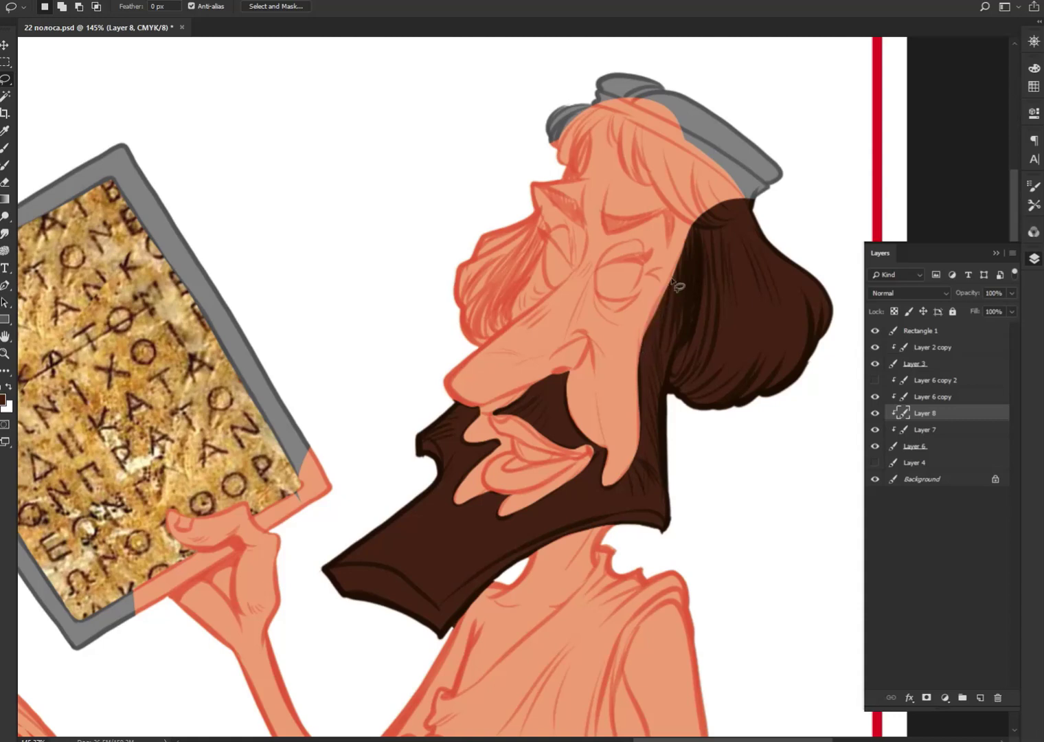
drag(681, 257, 644, 341)
drag(646, 349, 781, 175)
drag(721, 331, 571, 390)
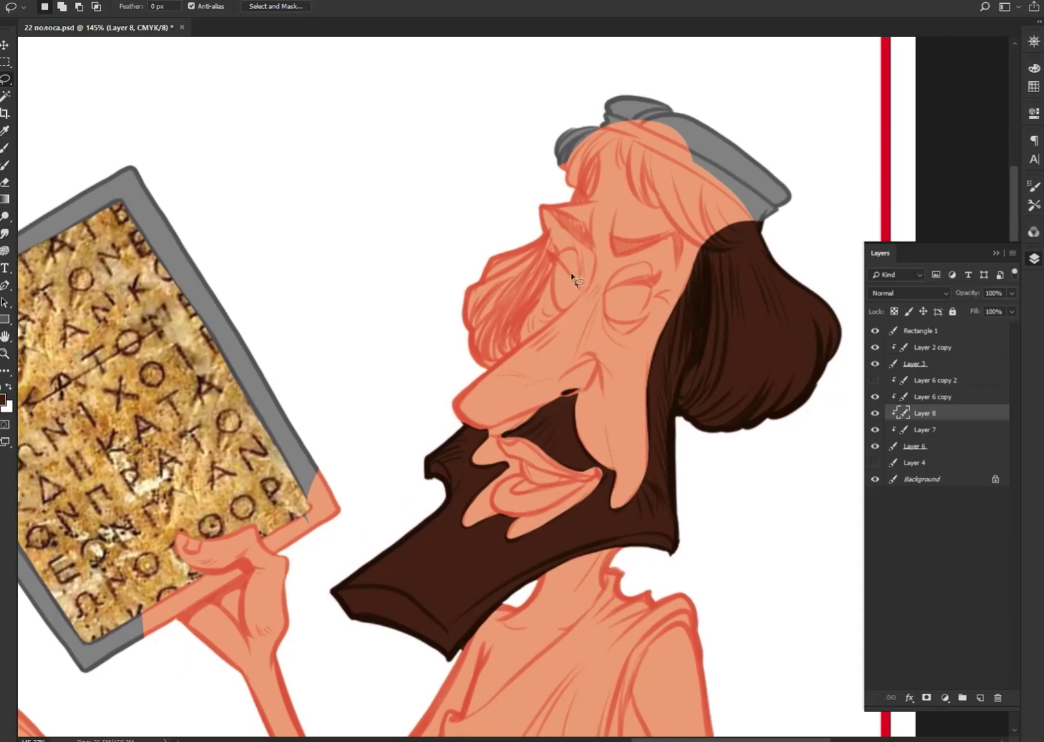
drag(551, 244, 514, 354)
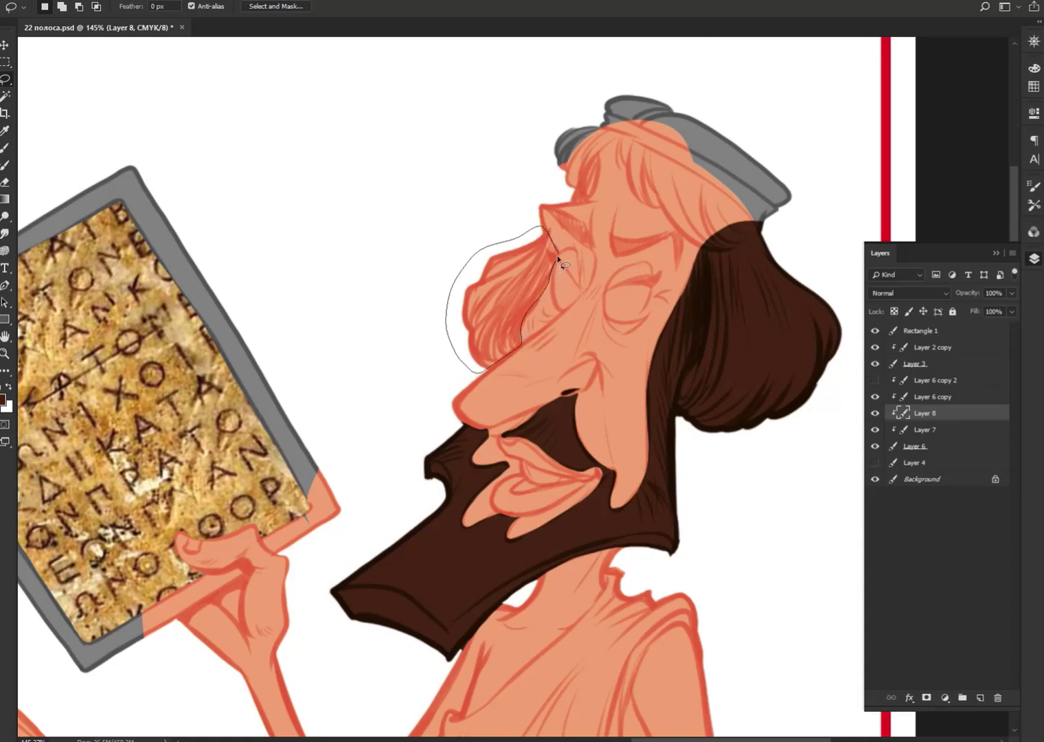
drag(558, 259, 558, 227)
key(Delete)
key(ctrl+d)
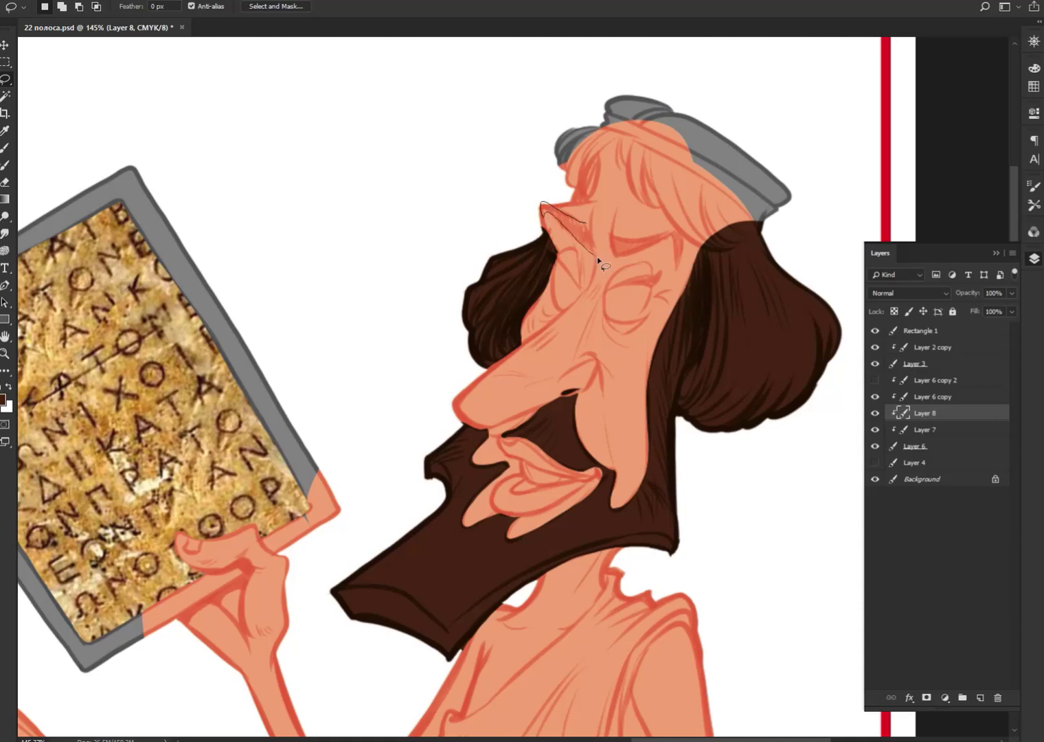
Step: Fill the man's eyebrows and eyelid shape dark brown
key(Delete)
key(ctrl+d)
mouse_move(595, 249)
mouse_down()
mouse_move(675, 233)
mouse_move(682, 279)
mouse_move(618, 265)
mouse_up()
key(Delete)
key(ctrl+d)
key(Delete)
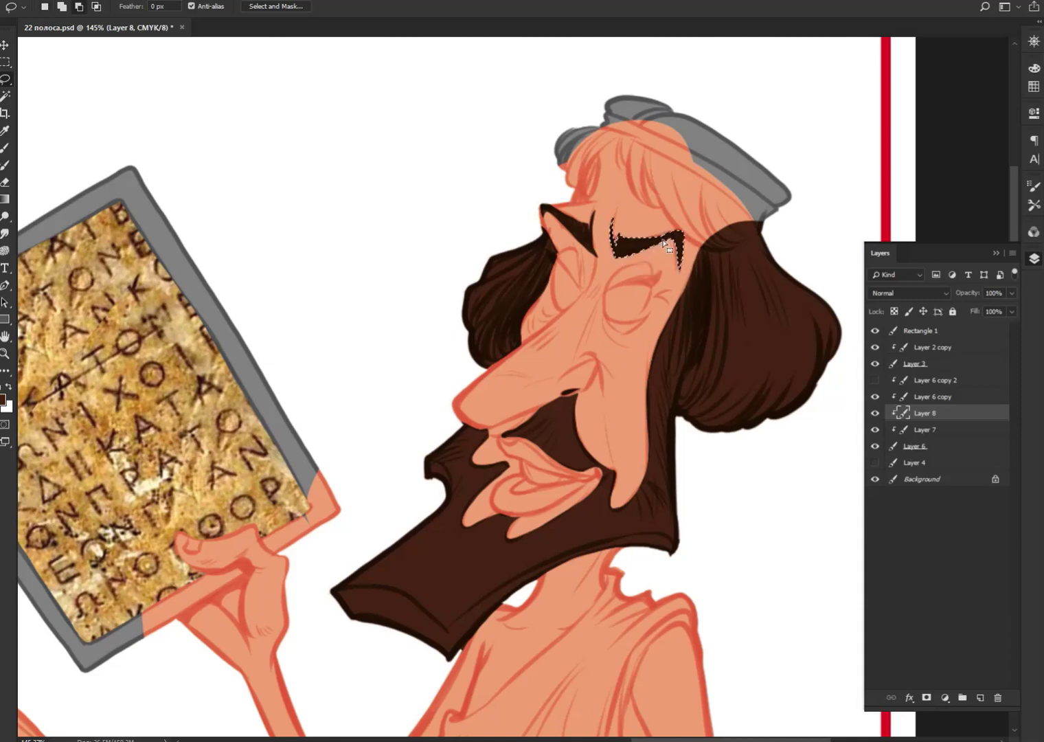
key(ctrl+d)
Step: Fill the cap over the man's head dark brown
drag(706, 247, 685, 234)
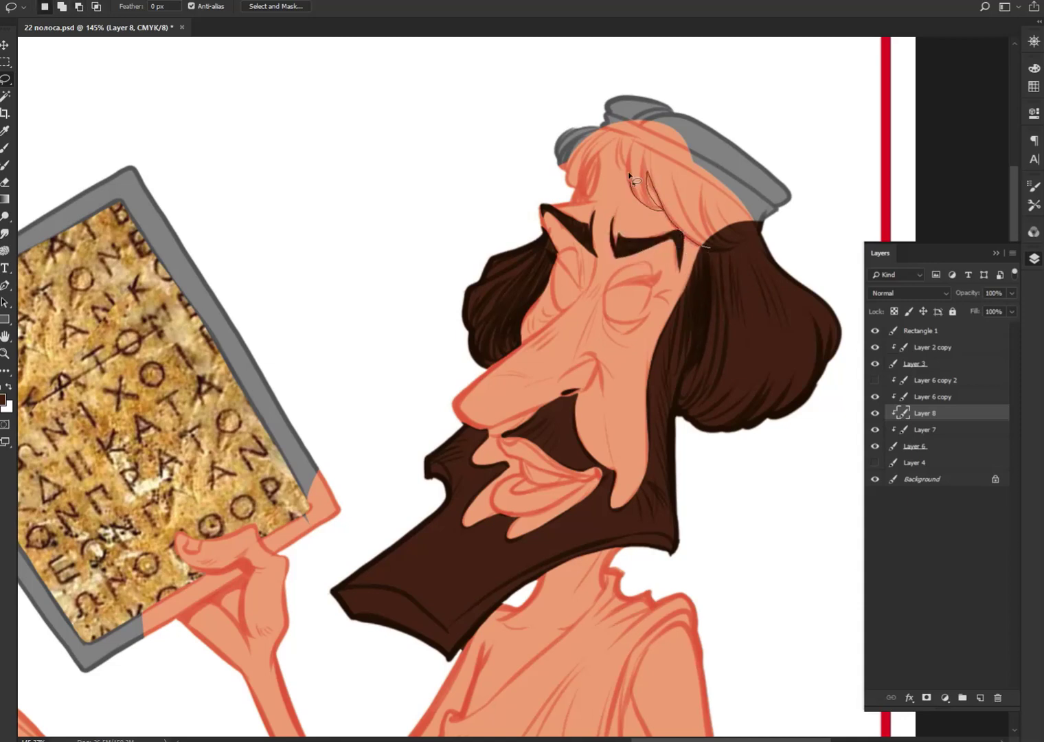
mouse_move(619, 134)
mouse_down()
mouse_move(577, 89)
mouse_move(804, 193)
mouse_move(727, 247)
mouse_up()
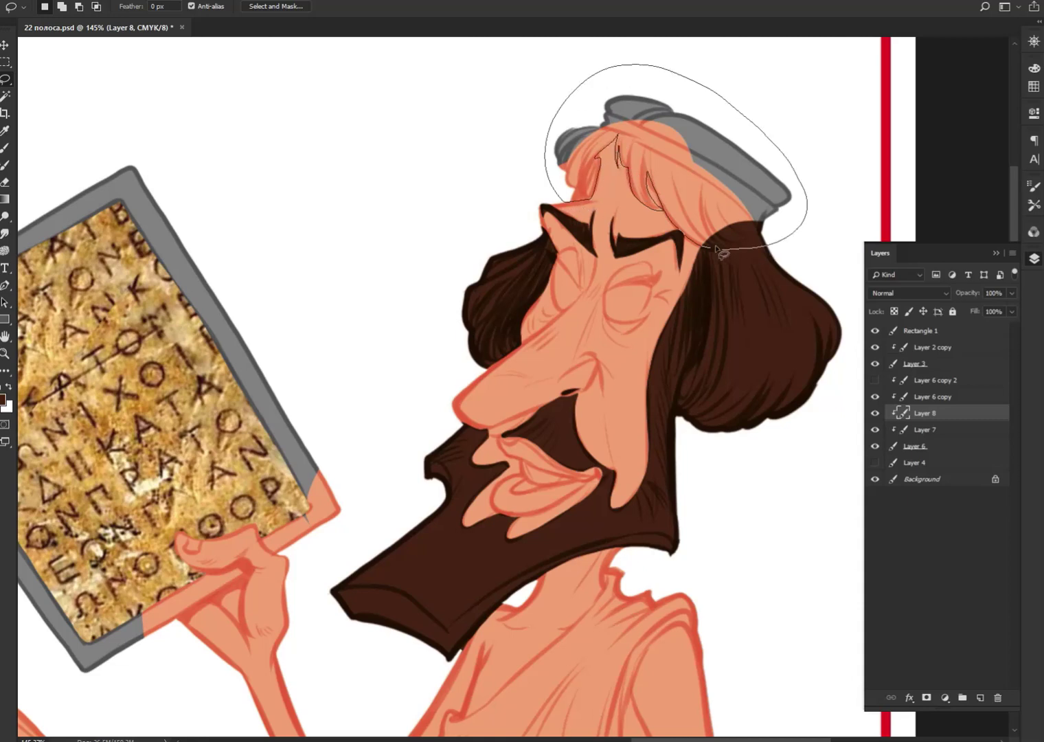
key(alt+BackSpace)
key(ctrl+d)
drag(719, 514, 783, 394)
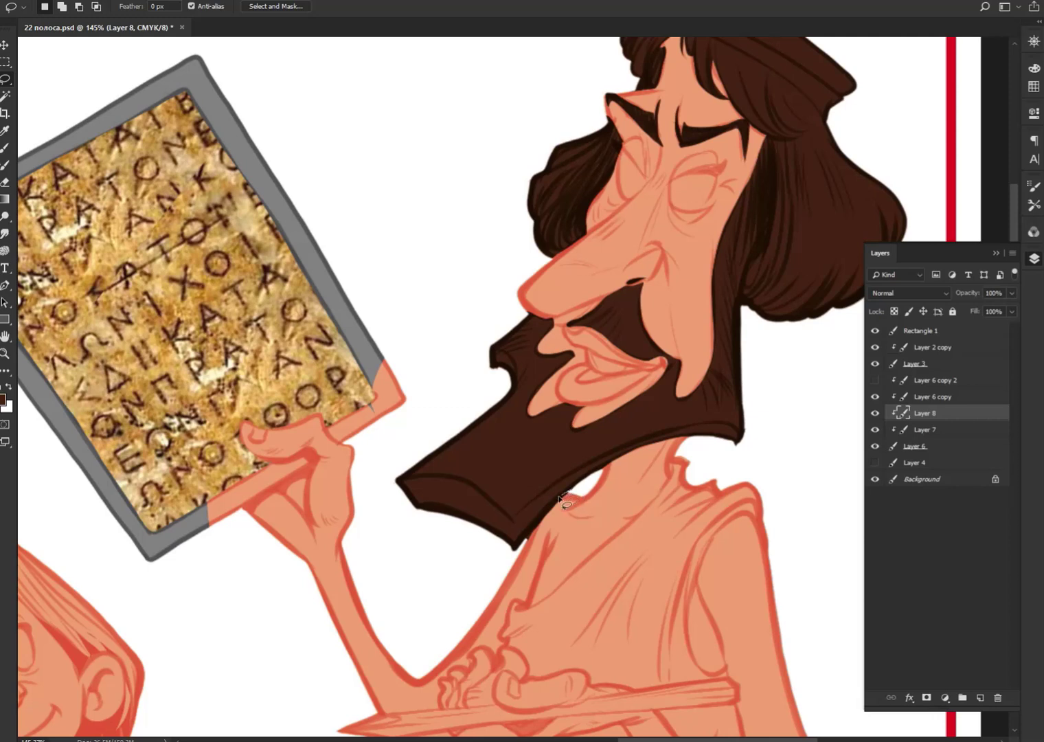
Step: Trim the area under the beard's lower edge on Layer 6, then return to Layer 8
drag(560, 495, 523, 547)
drag(569, 491, 558, 541)
click(914, 446)
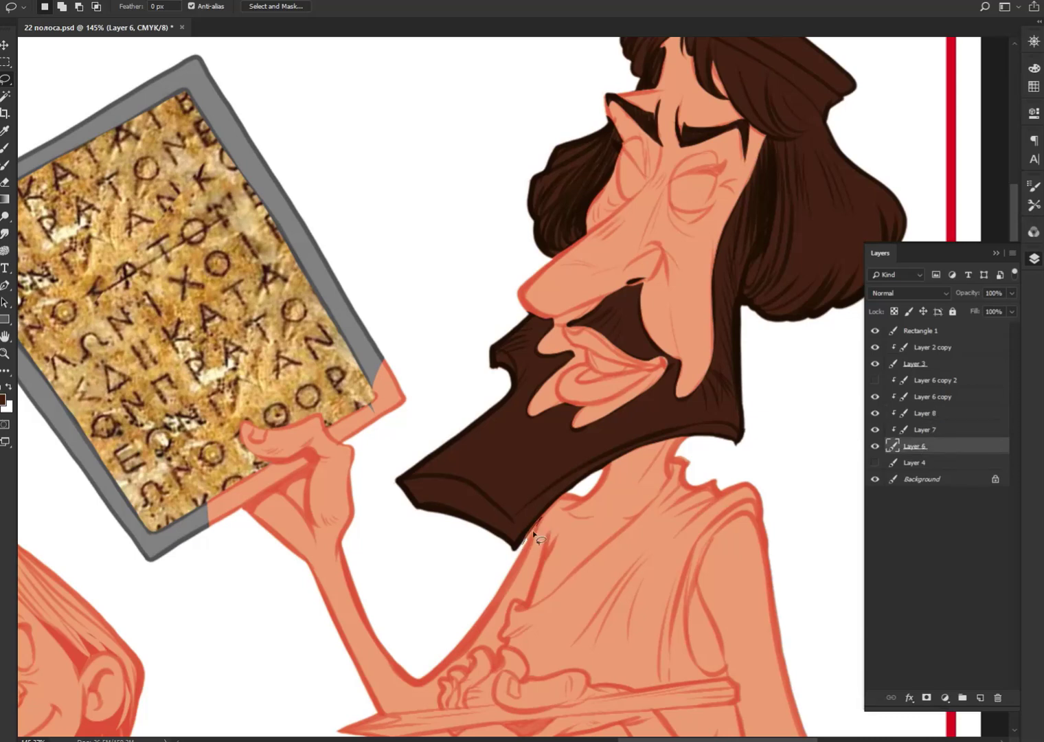
drag(514, 556, 536, 544)
key(ctrl+d)
mouse_move(679, 447)
mouse_down()
mouse_move(730, 443)
mouse_move(738, 454)
mouse_up()
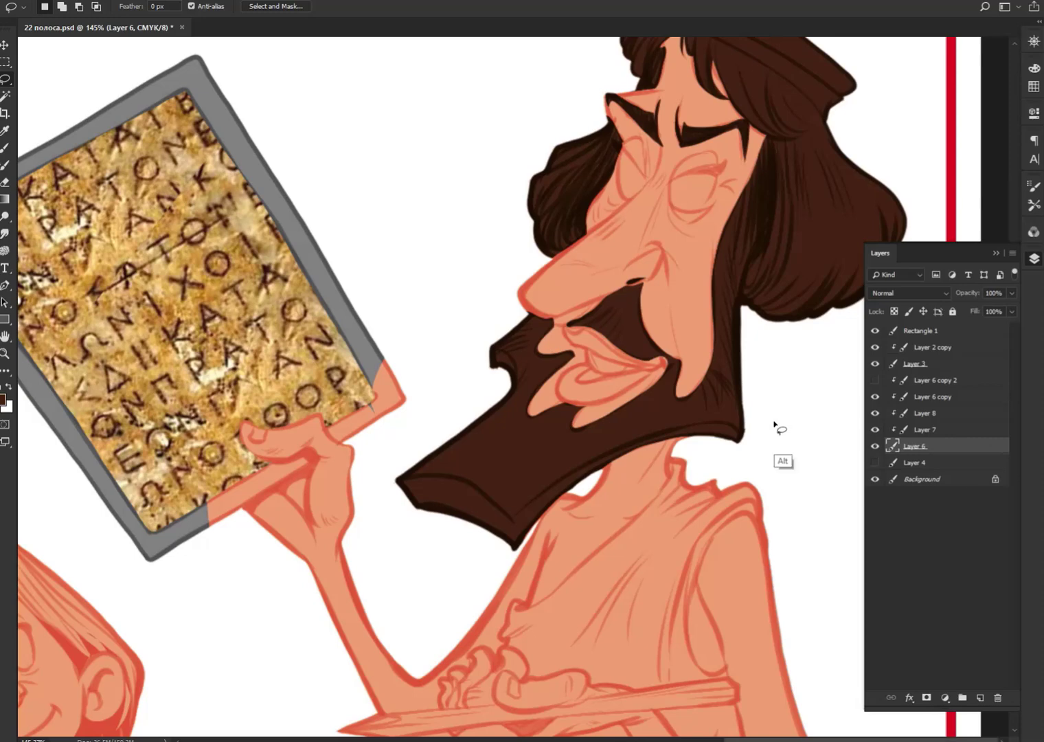
scroll(775, 426, down, 5)
scroll(773, 427, up, 8)
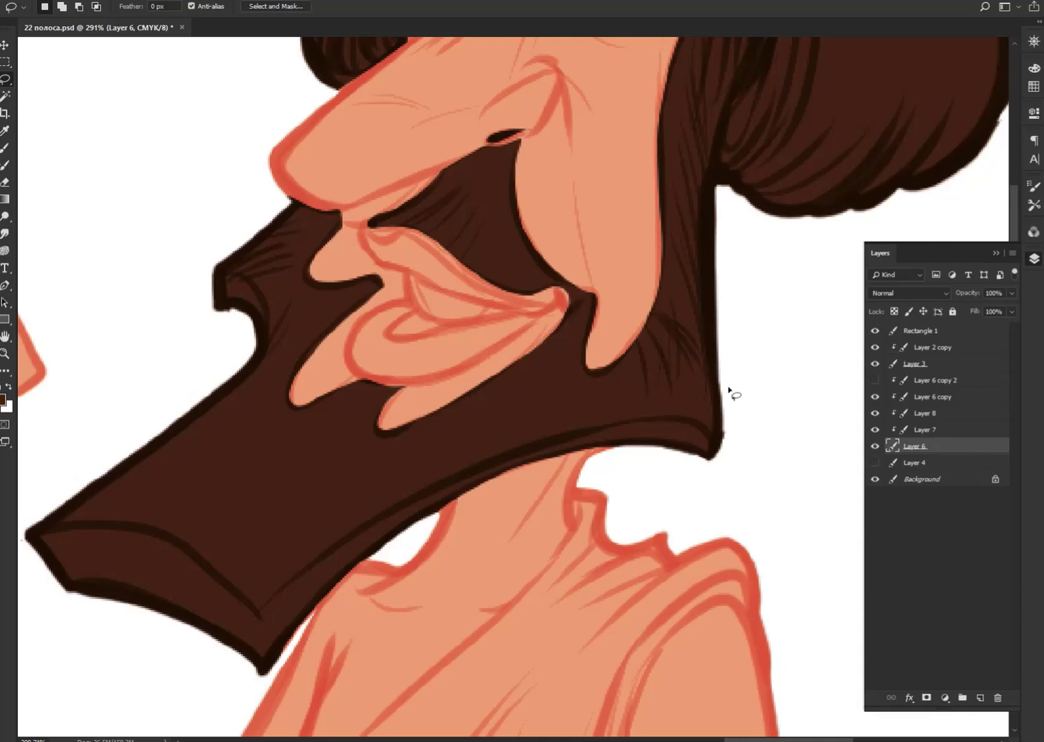
ctrl+right_click(561, 398)
click(558, 427)
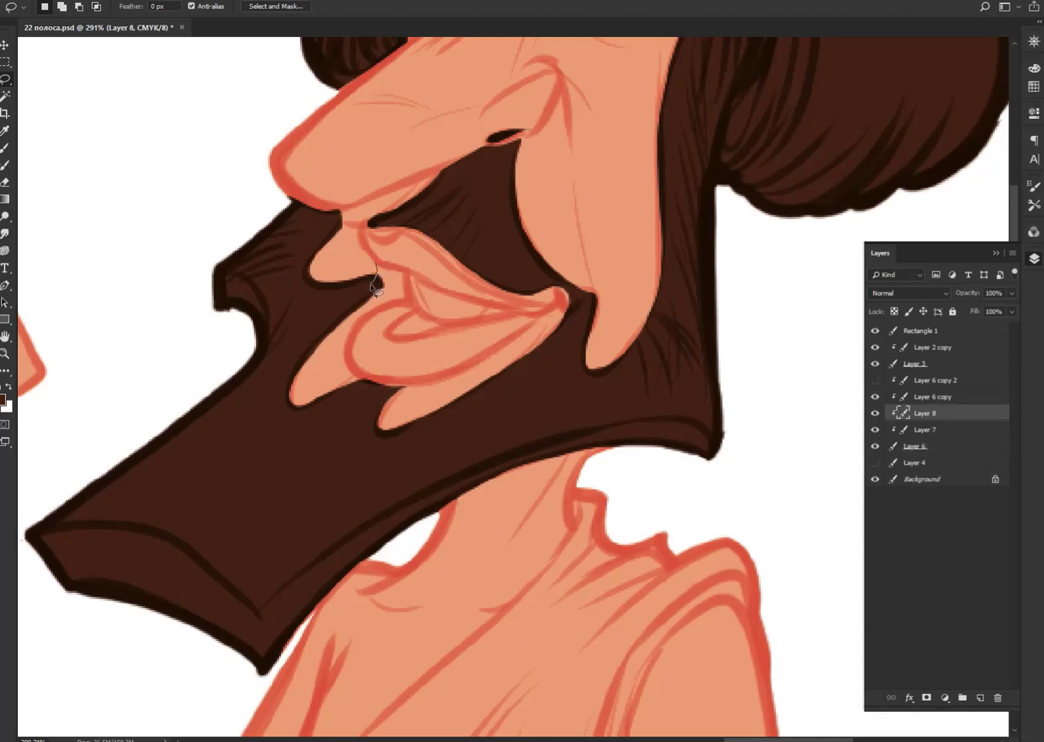
Step: Fill the gap between the lips dark brown and outline the moustache area under the nose
drag(324, 334, 343, 317)
drag(382, 272, 330, 331)
key(alt+BackSpace)
key(ctrl+d)
scroll(523, 439, down, 3)
scroll(523, 440, down, 3)
scroll(522, 439, up, 5)
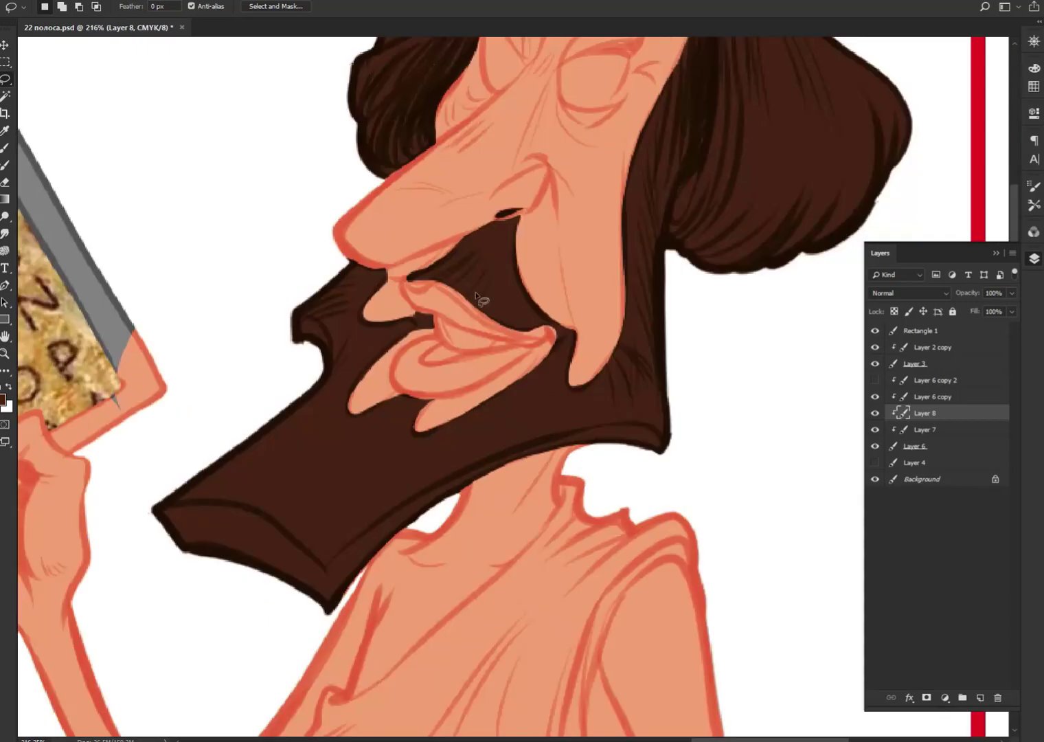
mouse_move(461, 242)
mouse_down()
mouse_move(412, 275)
mouse_move(425, 277)
mouse_move(416, 283)
mouse_up()
Step: Bring the child into view and pick an orange-brown hair colour
scroll(504, 227, down, 5)
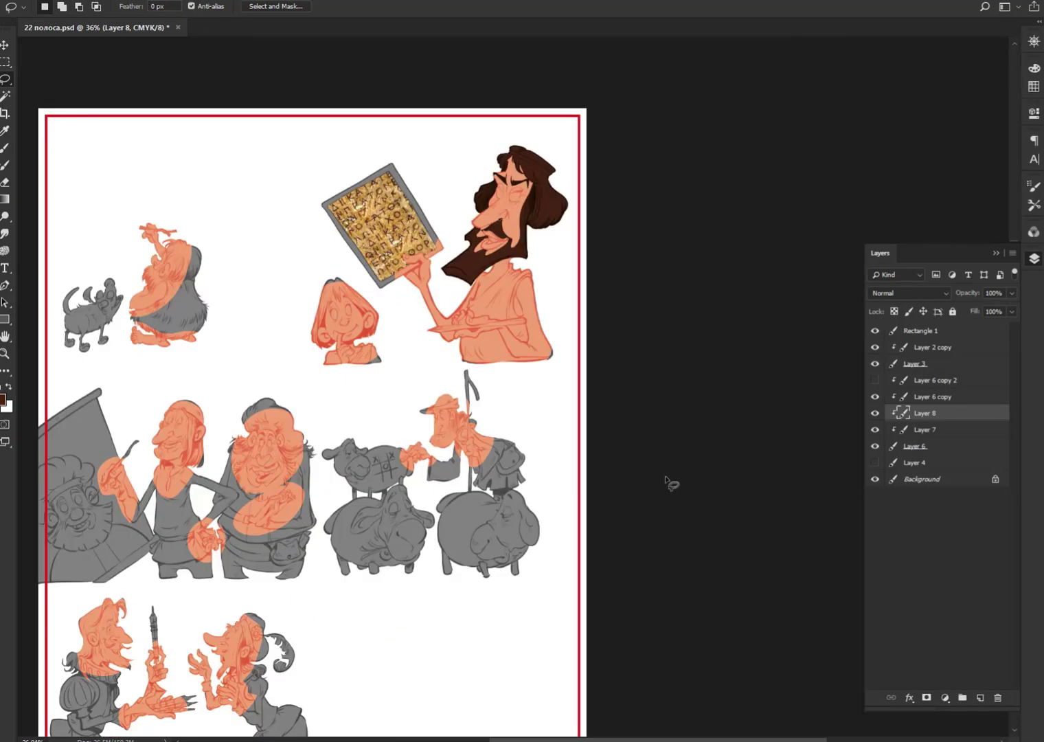
scroll(668, 484, up, 2)
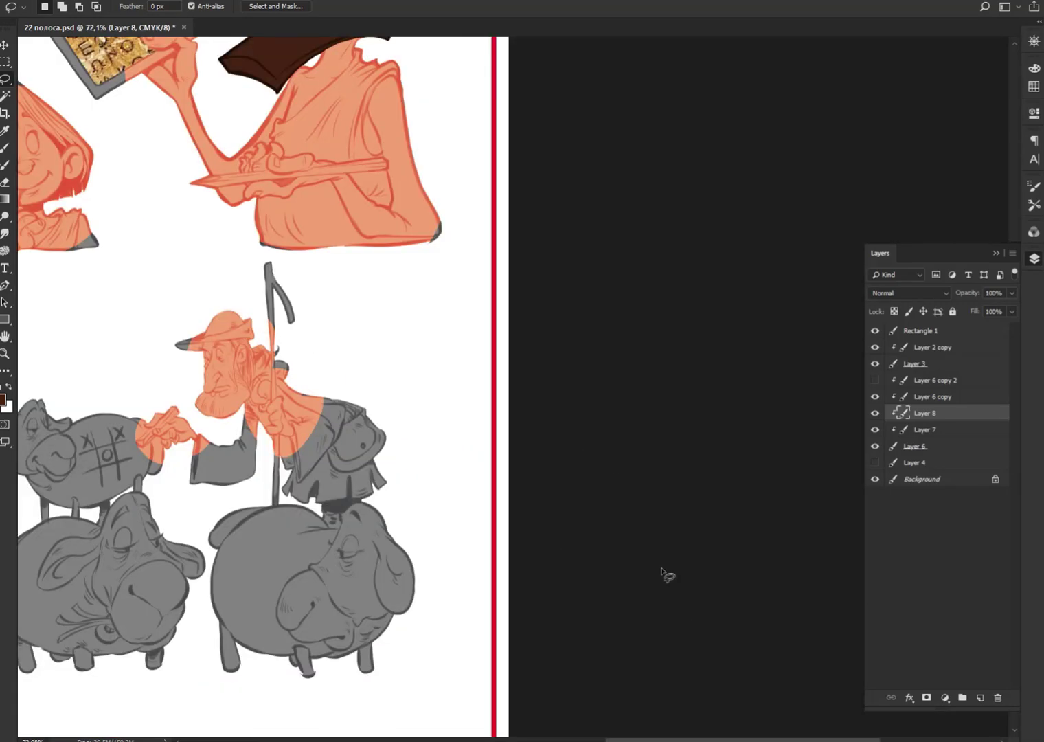
drag(481, 471, 652, 544)
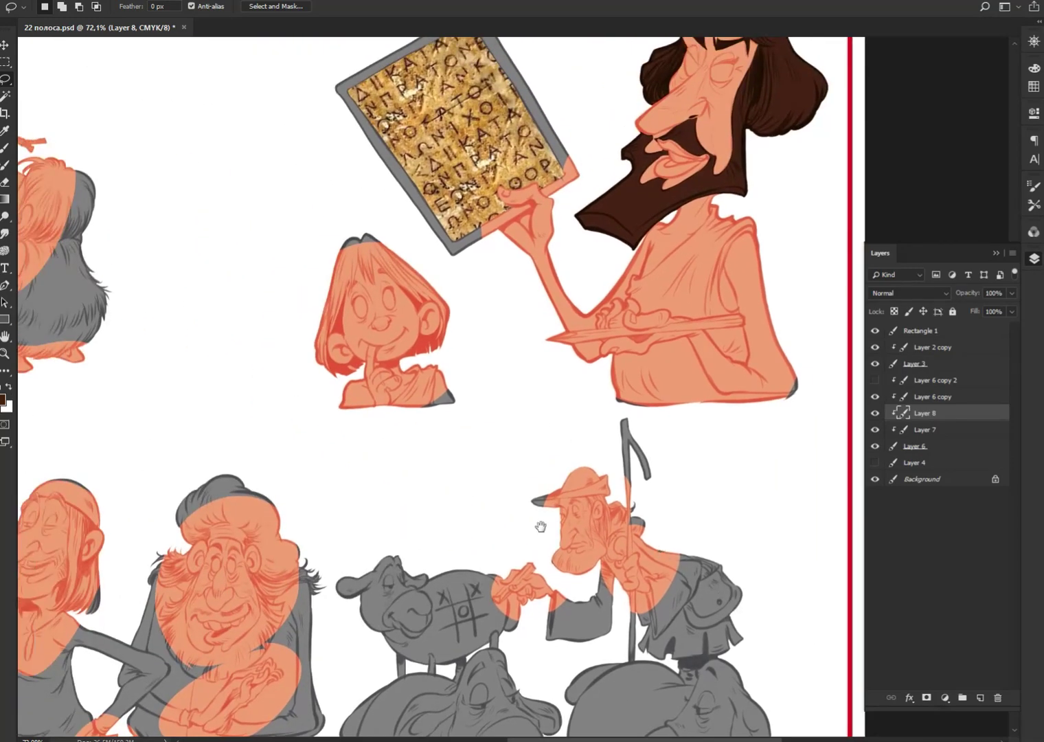
drag(541, 526, 753, 572)
click(1034, 68)
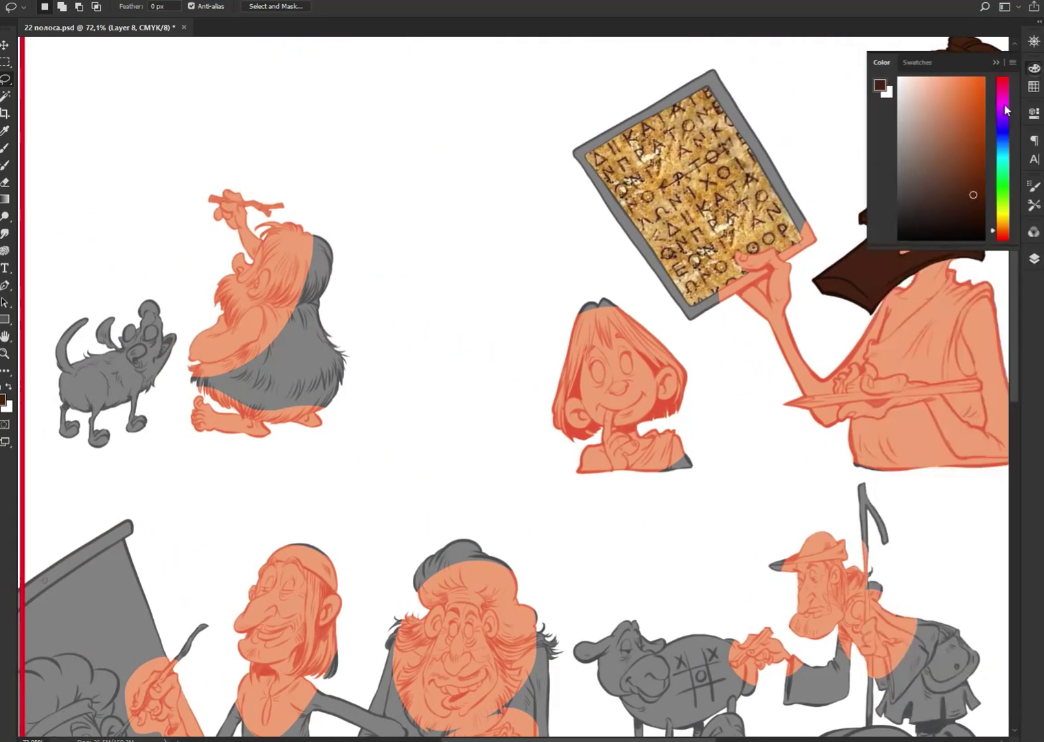
click(978, 132)
Step: Lasso-select the child's hair around the face, ears and forehead strands
scroll(659, 297, up, 3)
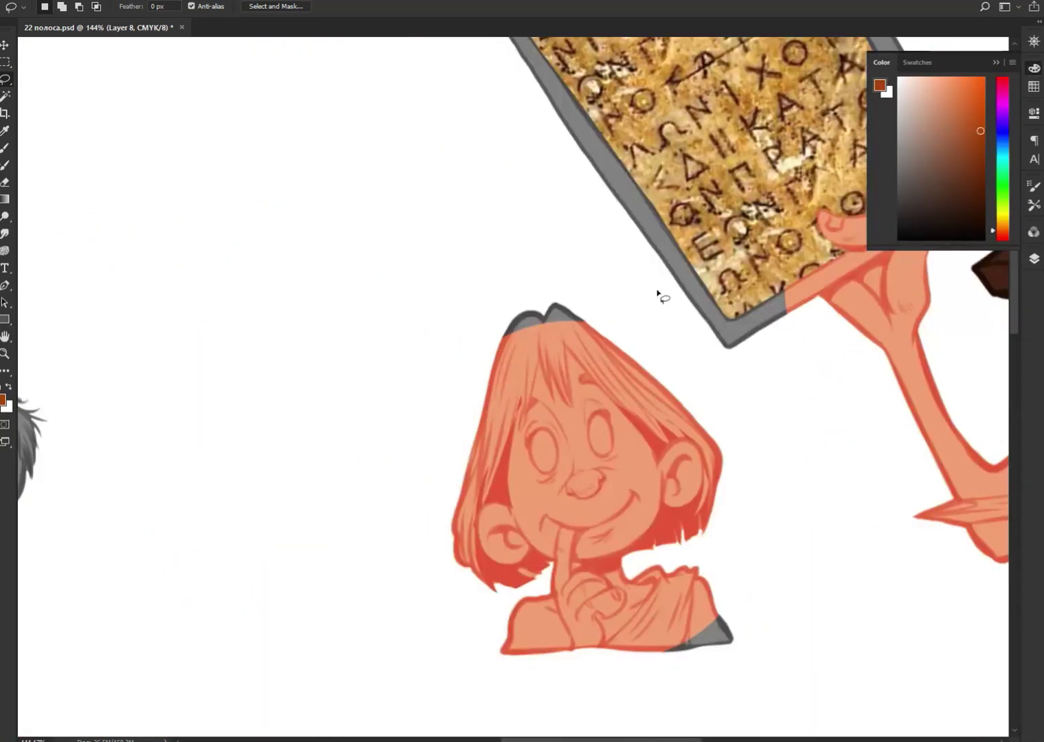
scroll(656, 295, up, 5)
scroll(638, 297, down, 3)
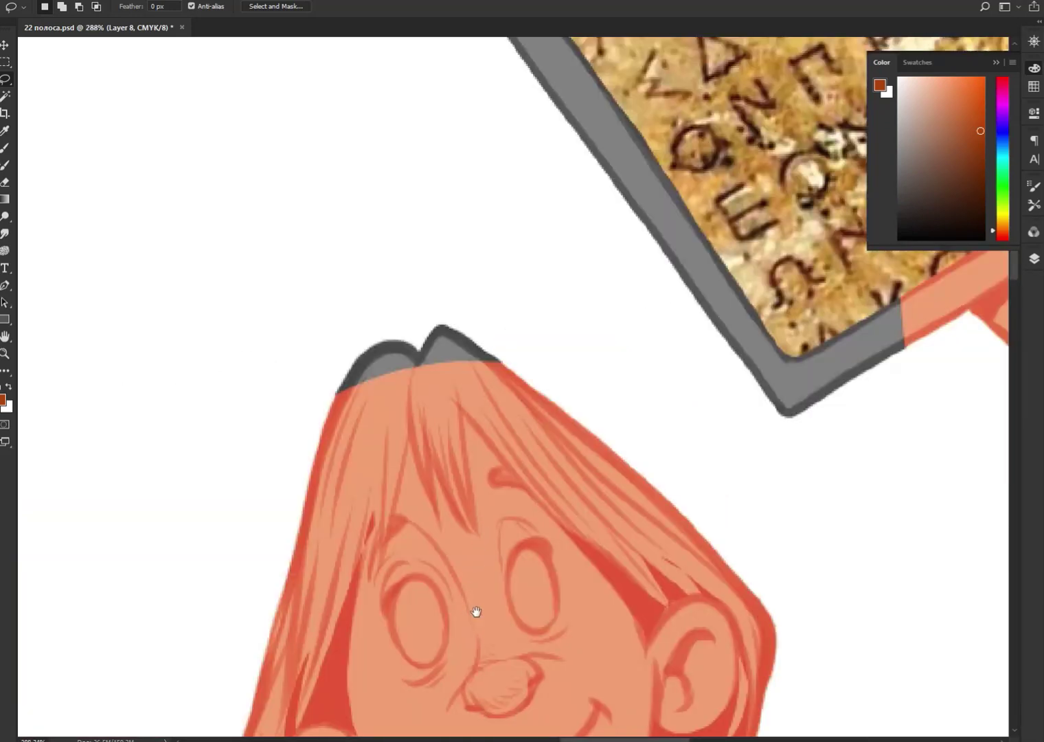
drag(476, 612, 502, 383)
drag(376, 402, 378, 506)
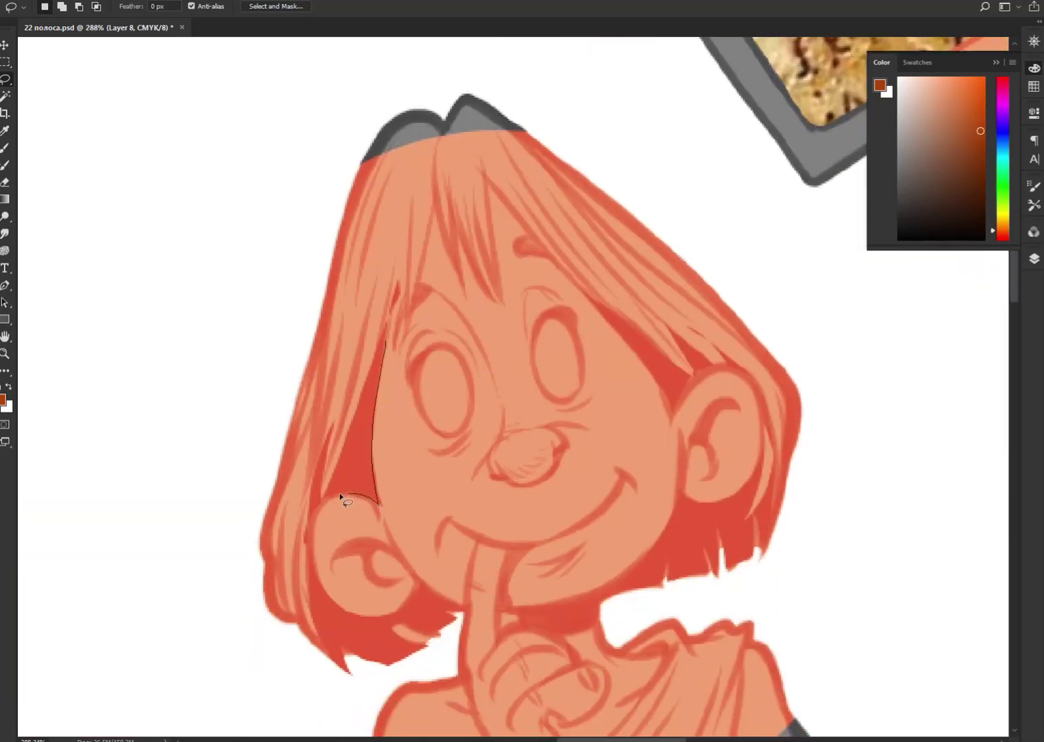
mouse_move(314, 559)
mouse_down()
mouse_move(364, 617)
mouse_move(416, 585)
mouse_move(442, 601)
mouse_move(455, 644)
mouse_move(217, 610)
mouse_move(392, 100)
mouse_move(827, 495)
mouse_move(633, 612)
mouse_move(599, 596)
mouse_up()
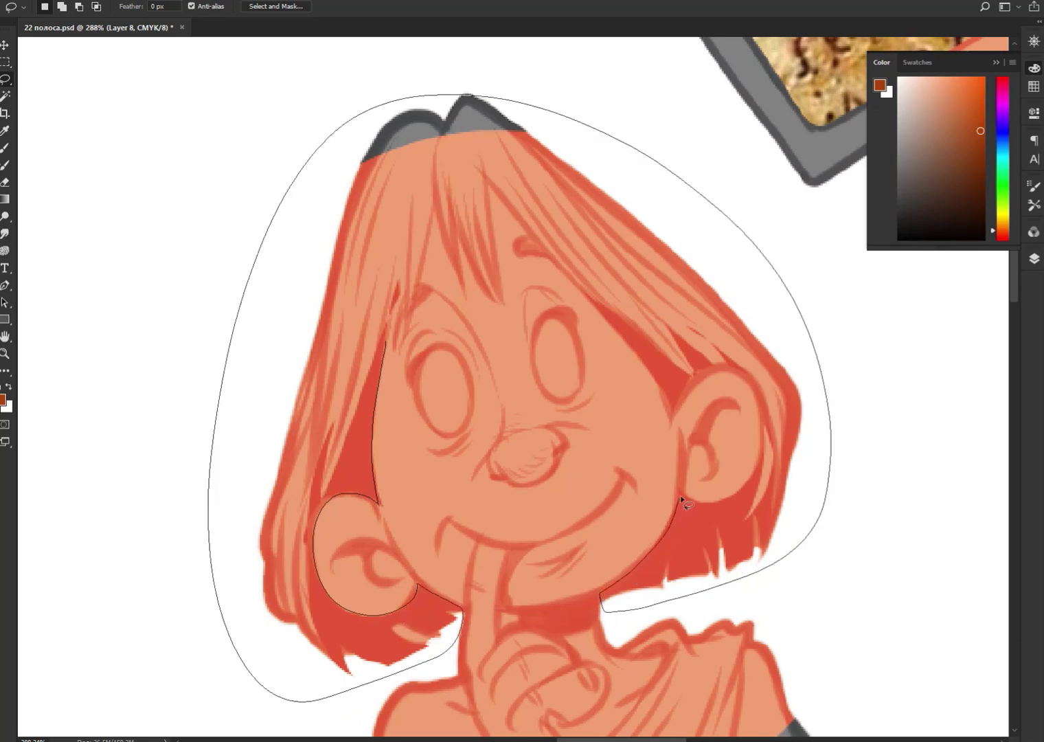
mouse_move(760, 441)
mouse_down()
mouse_move(728, 373)
mouse_move(676, 420)
mouse_move(571, 283)
mouse_up()
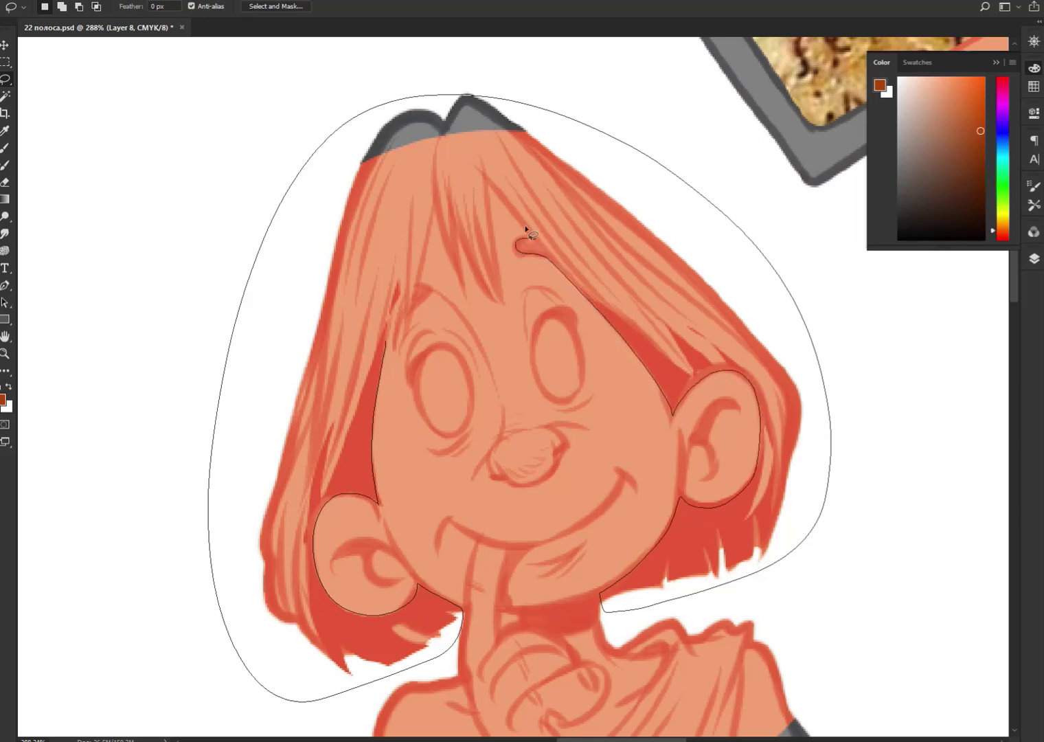
drag(526, 228, 489, 177)
mouse_move(490, 178)
mouse_down()
mouse_move(512, 317)
mouse_move(461, 245)
mouse_move(467, 307)
mouse_up()
mouse_move(431, 199)
mouse_down()
mouse_move(409, 341)
mouse_move(398, 306)
mouse_move(378, 368)
mouse_up()
Step: Fill the child's hair auburn and add a dark brown strand inside it
key(alt+BackSpace)
key(ctrl+d)
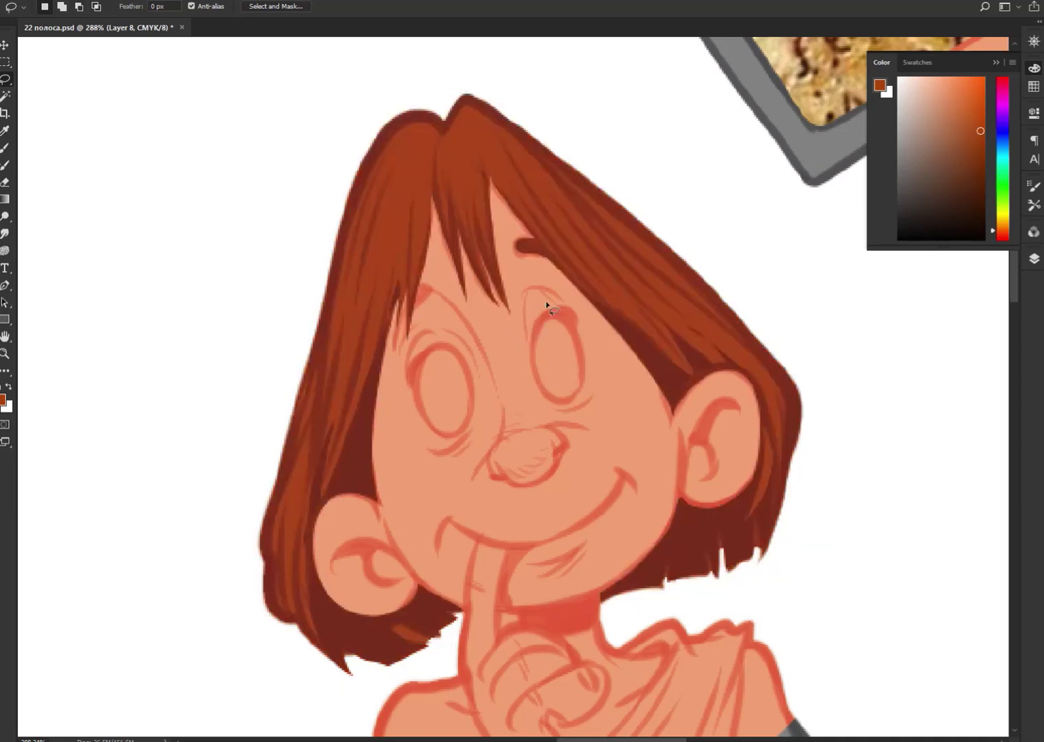
drag(979, 118, 979, 162)
drag(397, 320, 411, 307)
key(alt+BackSpace)
key(ctrl+d)
drag(517, 240, 547, 255)
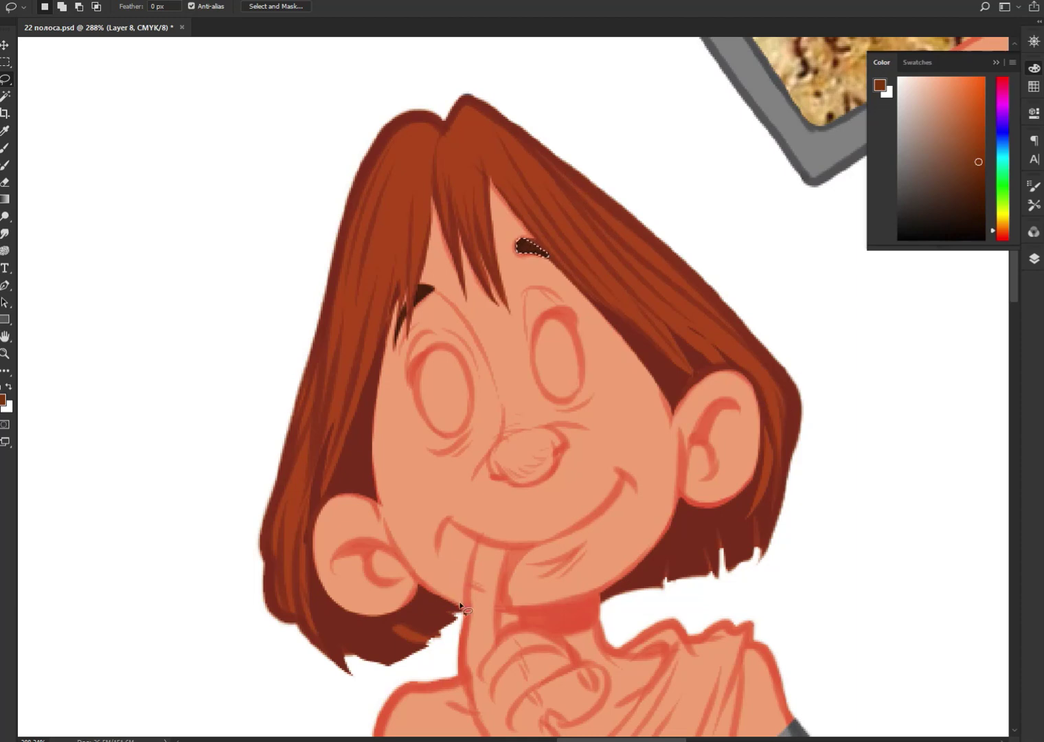
key(ctrl+d)
Step: Fill dark brown hair shadows along the child's face edge and beside both ears
drag(404, 607, 319, 571)
mouse_move(334, 501)
mouse_down()
mouse_move(379, 502)
mouse_move(373, 412)
mouse_move(396, 308)
mouse_move(320, 493)
mouse_move(462, 589)
mouse_up()
key(alt+BackSpace)
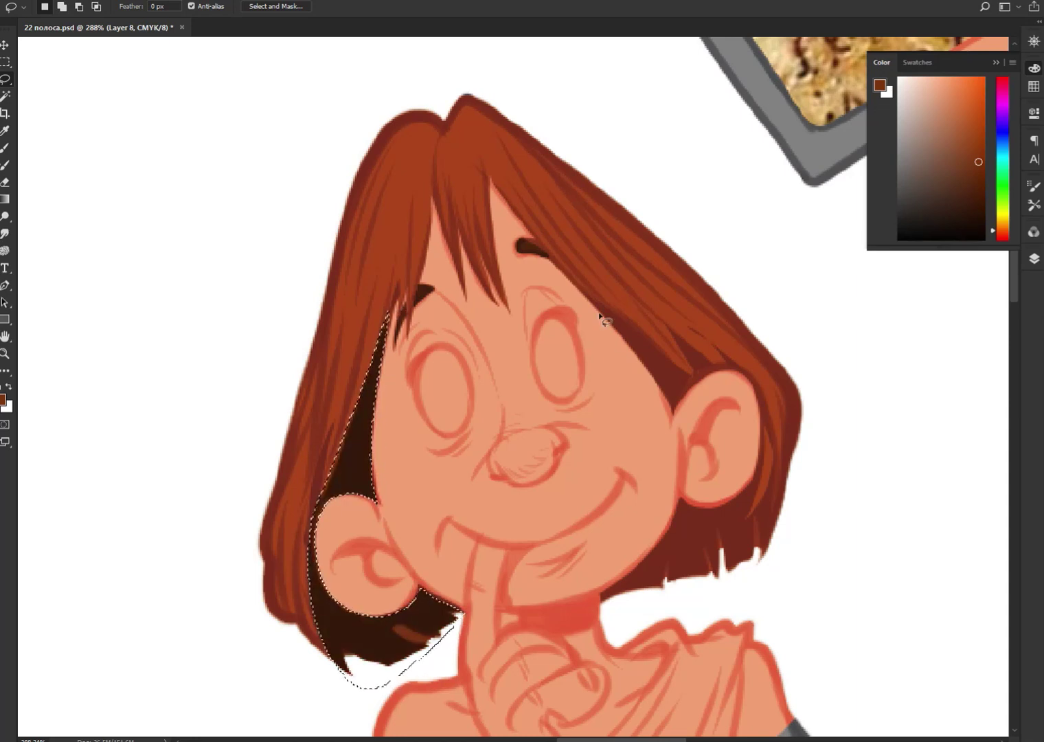
key(ctrl+d)
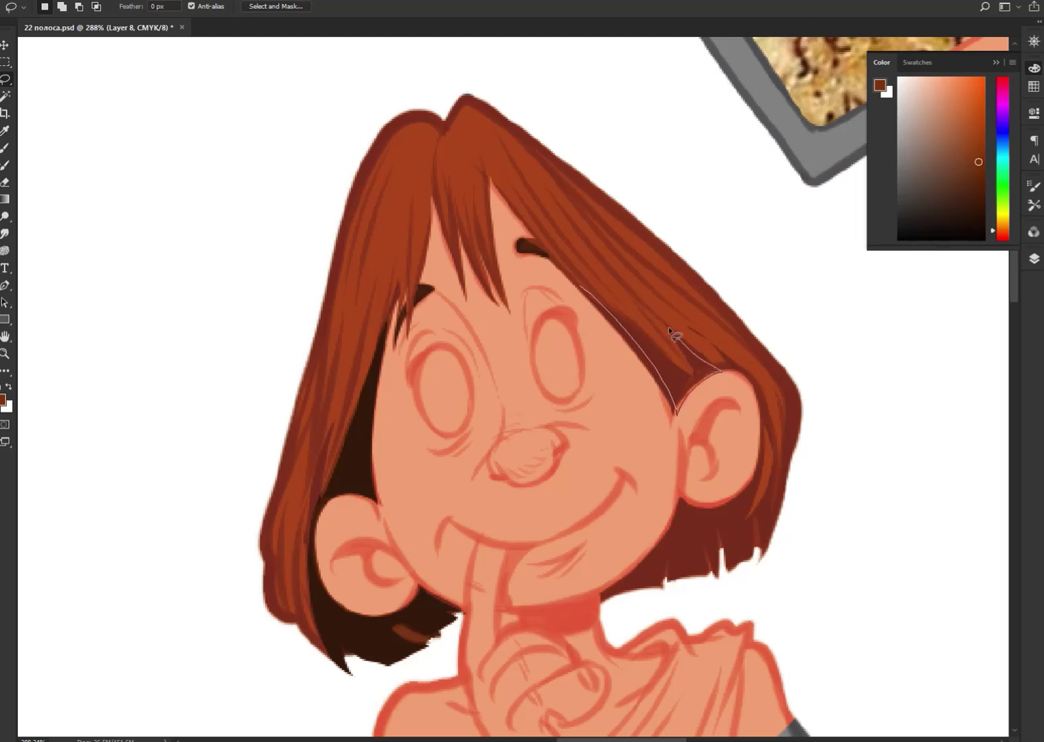
mouse_move(697, 391)
mouse_down()
mouse_move(718, 371)
mouse_move(650, 601)
mouse_up()
key(alt+BackSpace)
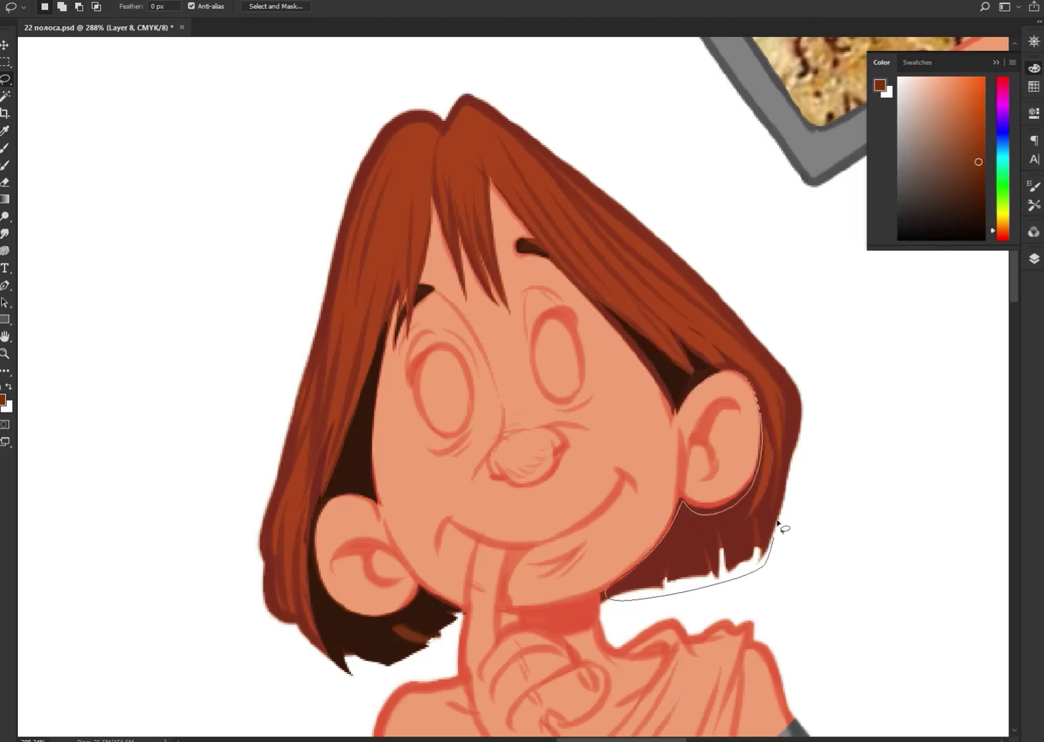
drag(651, 601, 787, 408)
key(alt+BackSpace)
key(ctrl+d)
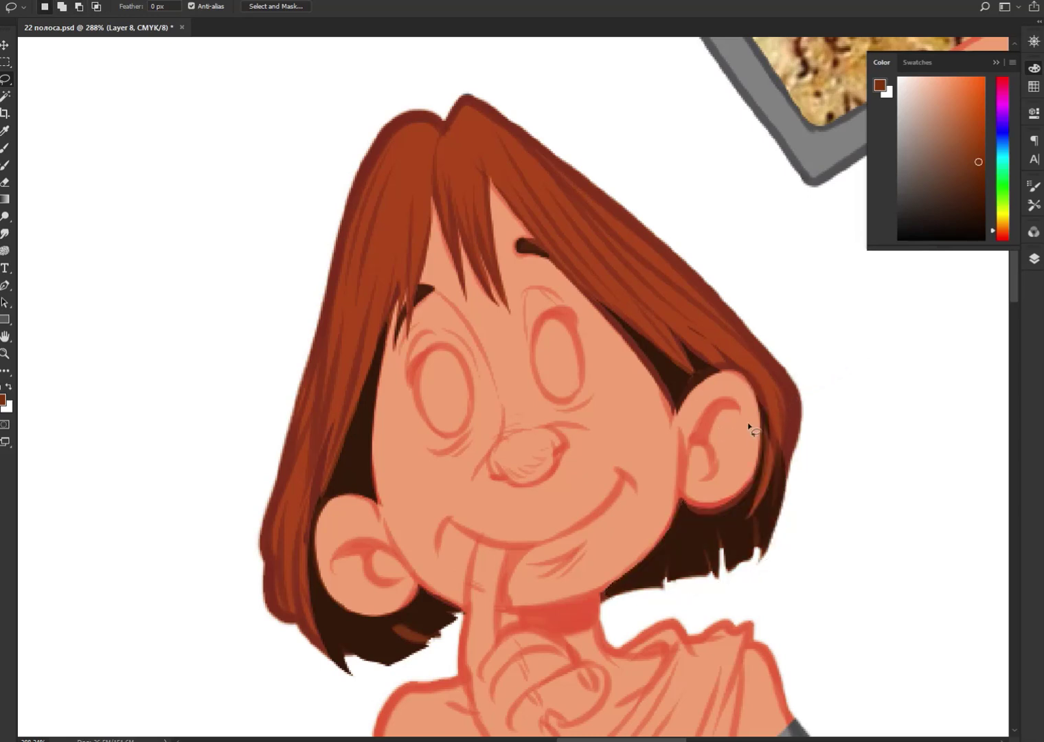
Step: Draw dark brown closed eyelids over both eyes and a nostril on the nose
mouse_move(534, 336)
mouse_down()
mouse_move(570, 309)
mouse_move(534, 337)
mouse_up()
key(alt+BackSpace)
drag(459, 354, 459, 354)
key(alt+BackSpace)
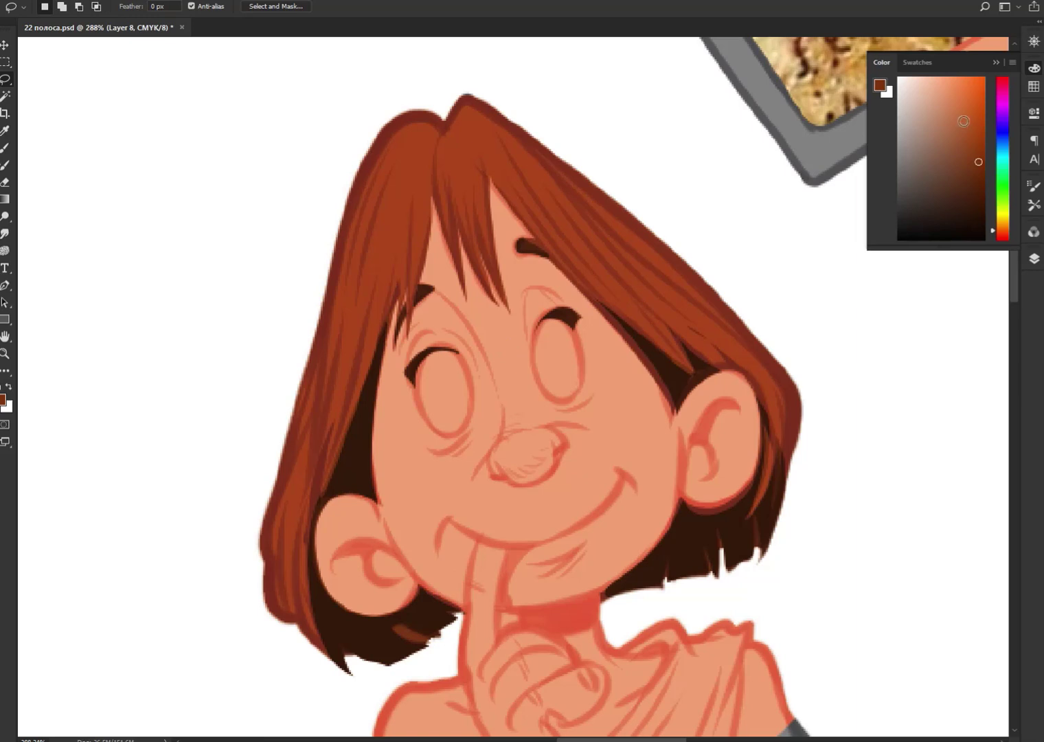
click(976, 127)
drag(565, 448, 501, 473)
key(alt+BackSpace)
Step: Draw the child's smile line in dark brown, right and left parts
drag(560, 447, 547, 455)
mouse_move(634, 488)
mouse_down()
mouse_move(611, 493)
mouse_move(636, 492)
mouse_up()
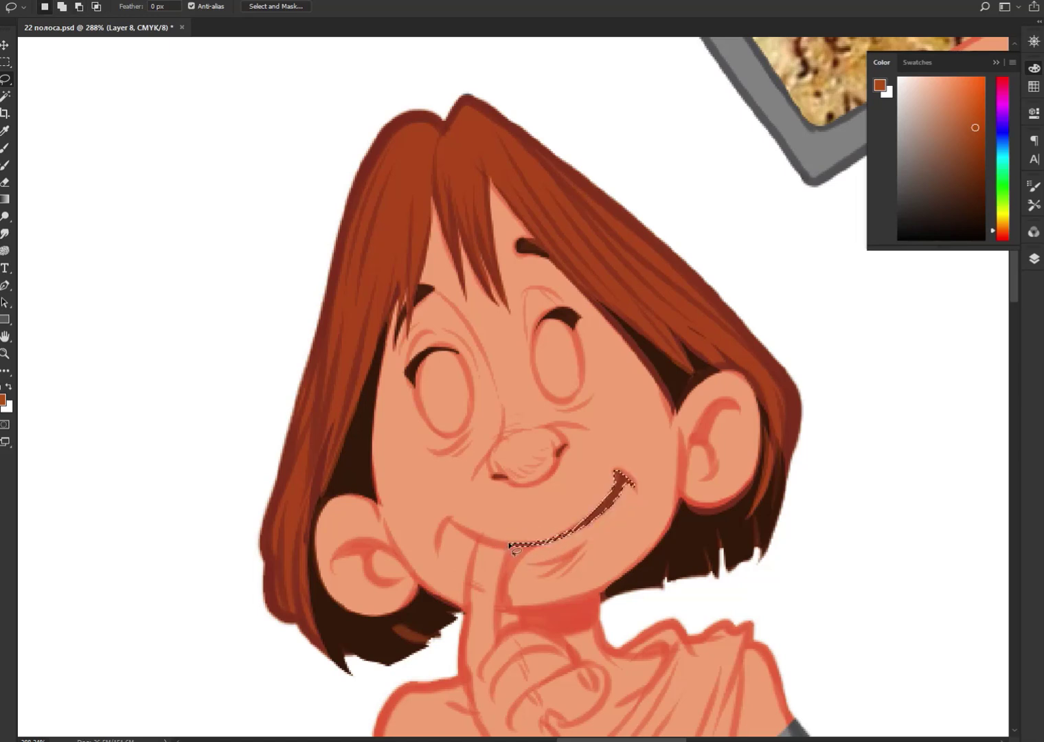
key(alt+BackSpace)
drag(469, 536, 443, 539)
drag(535, 549, 535, 550)
key(alt+BackSpace)
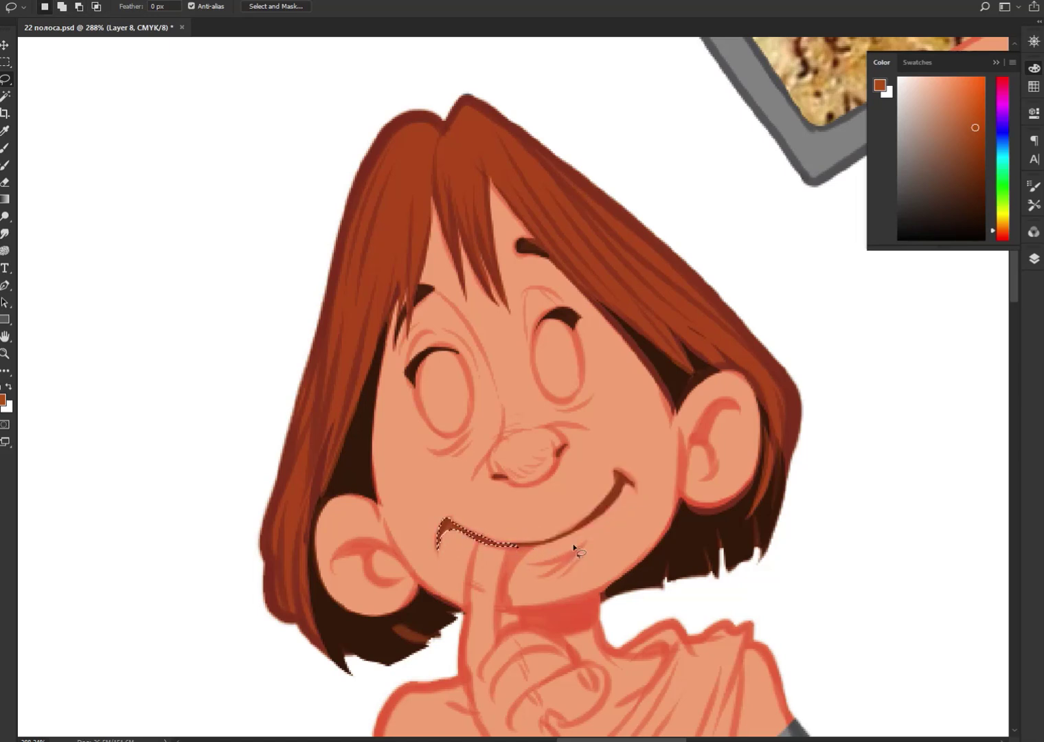
key(ctrl+d)
Step: Add a darker brown curl at the end of the smile
click(975, 178)
drag(612, 501, 612, 480)
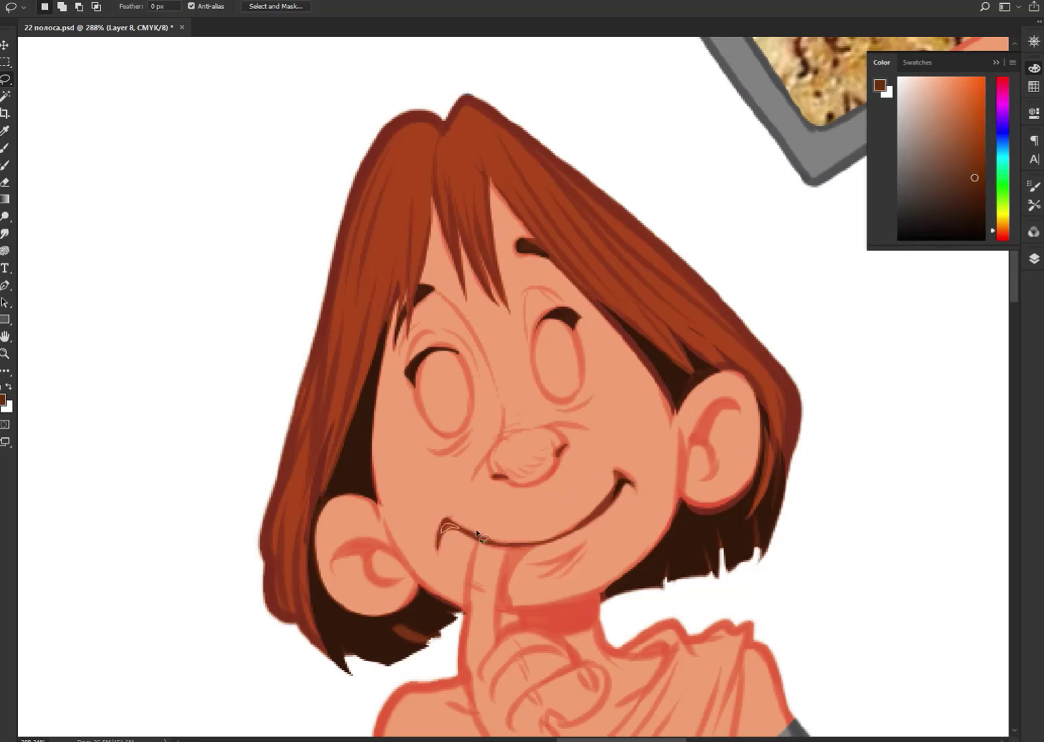
key(alt+BackSpace)
key(ctrl+d)
scroll(681, 457, down, 2)
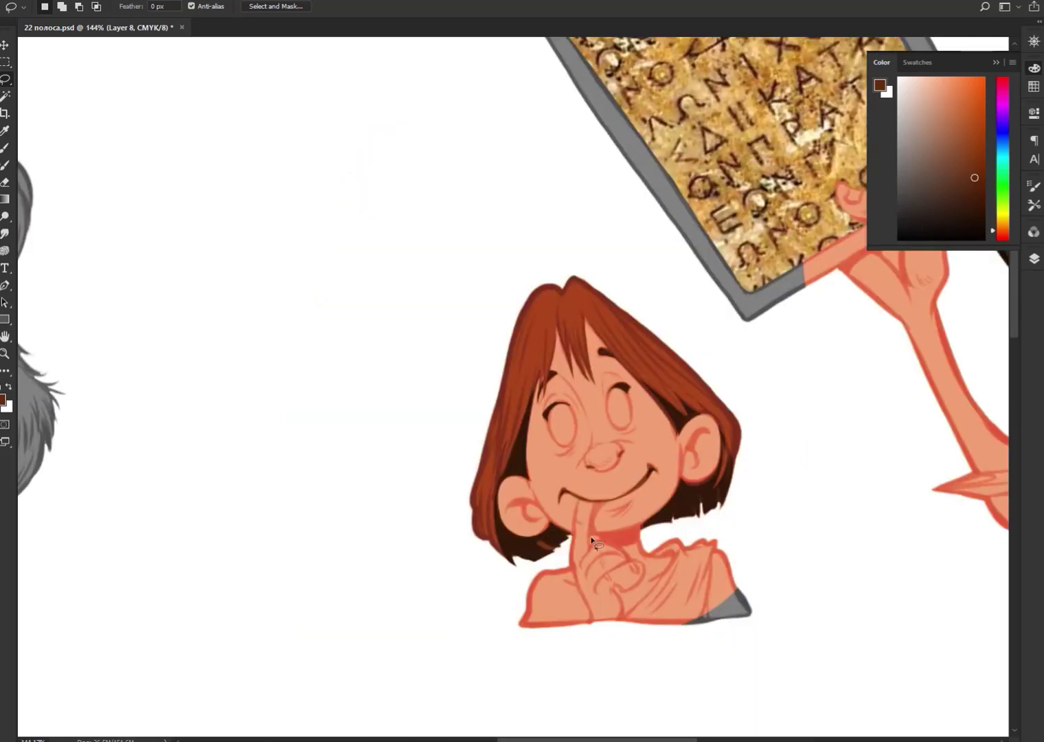
scroll(696, 495, up, 2)
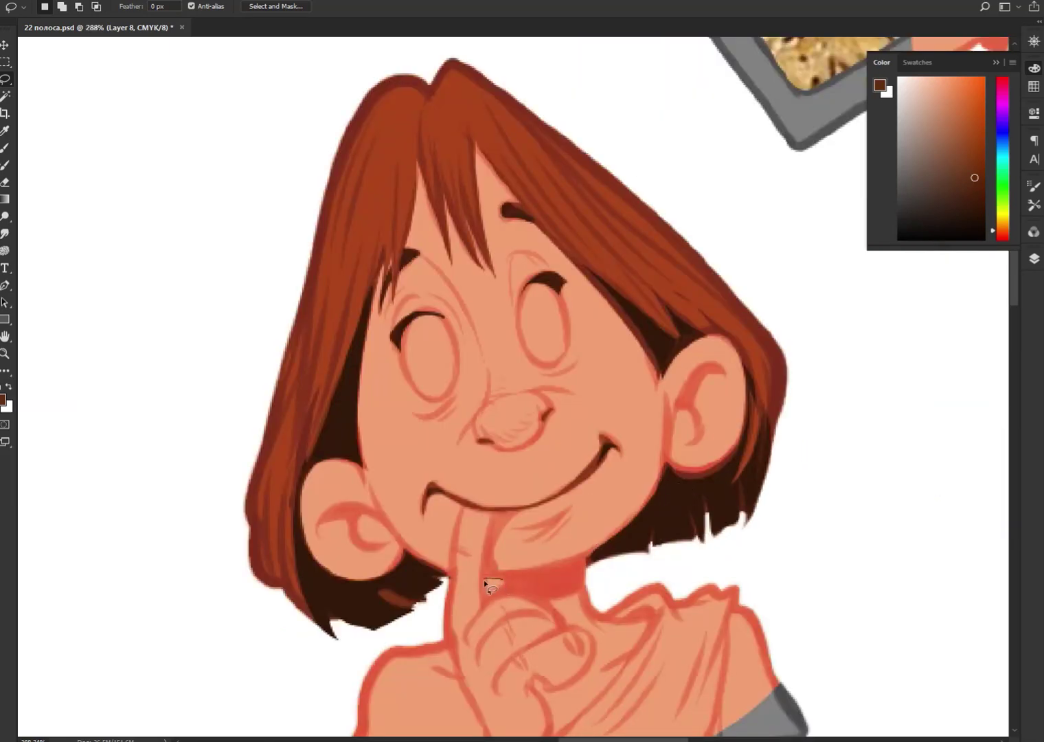
key(F7)
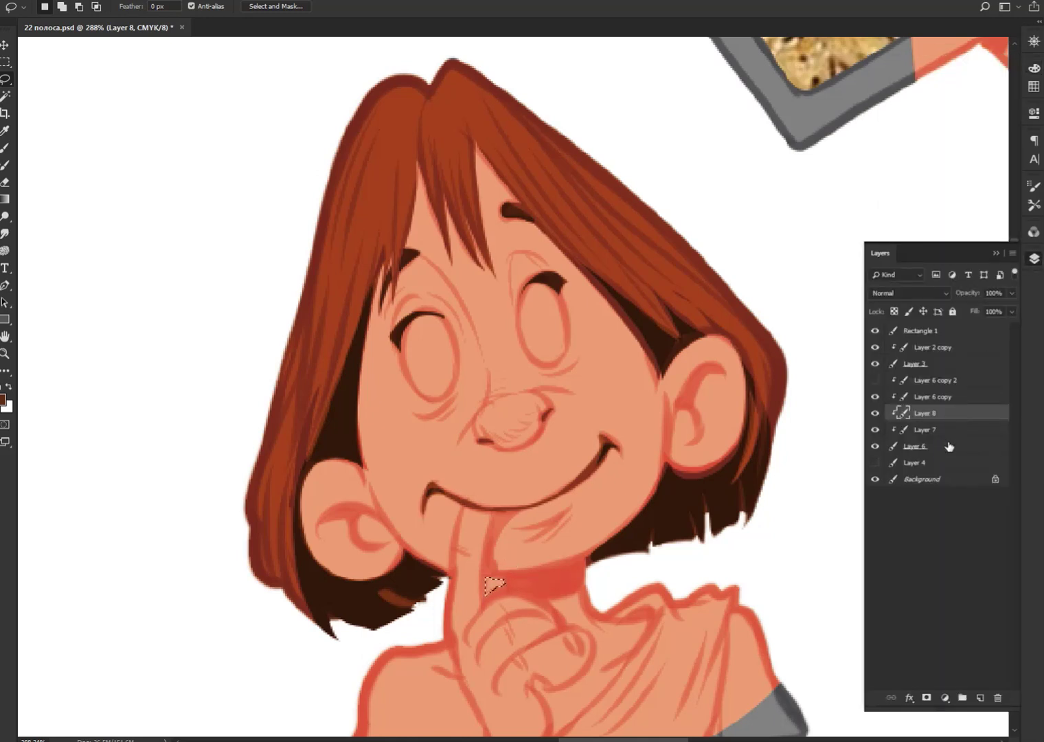
Step: On Layer 6, delete the stray patch, streak and hair wedge near the child's finger
click(921, 446)
key(Delete)
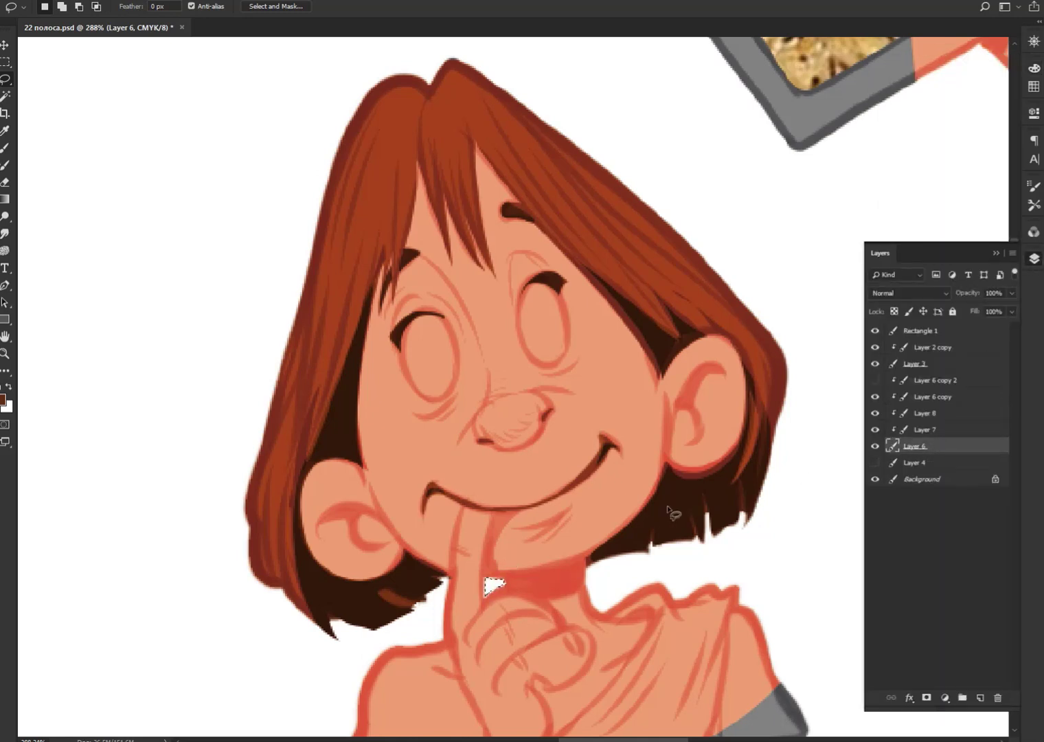
key(ctrl+d)
drag(665, 512, 718, 469)
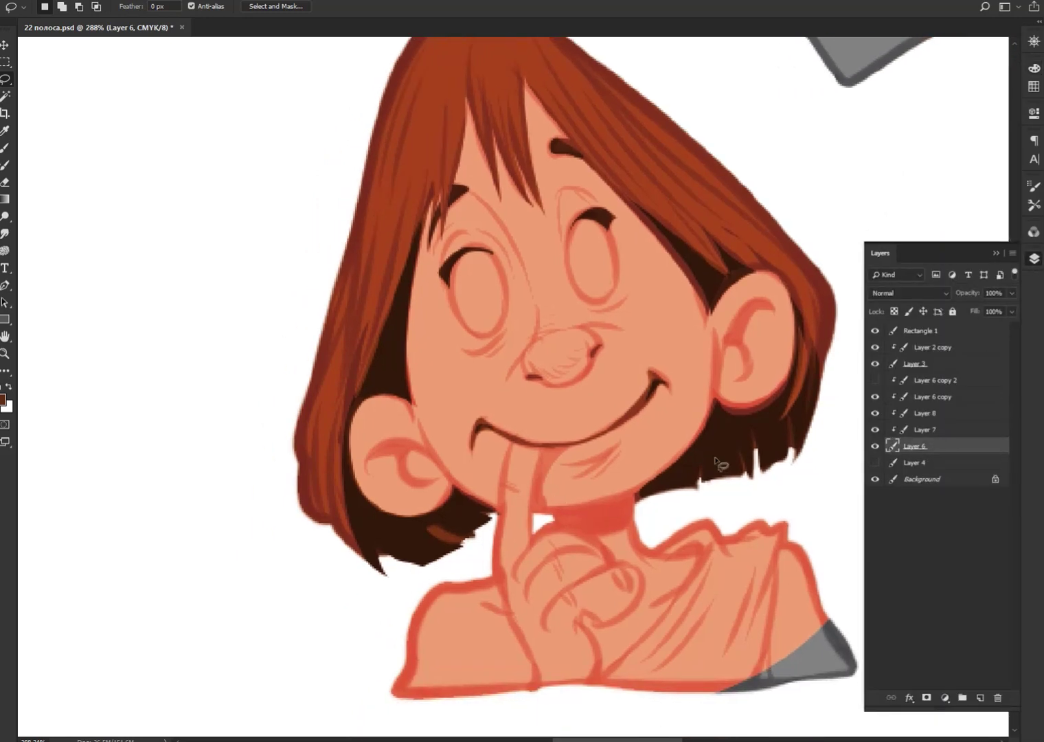
drag(458, 538, 481, 550)
key(Delete)
drag(720, 480, 800, 459)
key(Delete)
key(Delete)
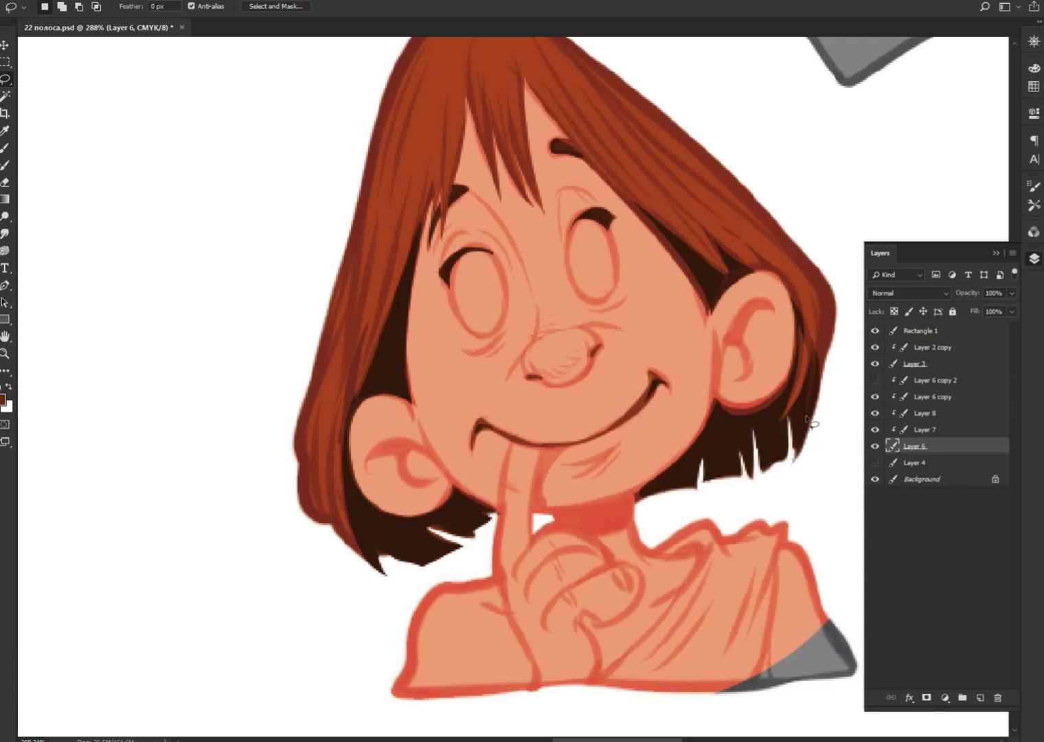
Step: Try a light beige for the shoulder cloth area, then cancel the selection
mouse_move(797, 459)
mouse_down()
mouse_move(770, 516)
mouse_move(774, 368)
mouse_up()
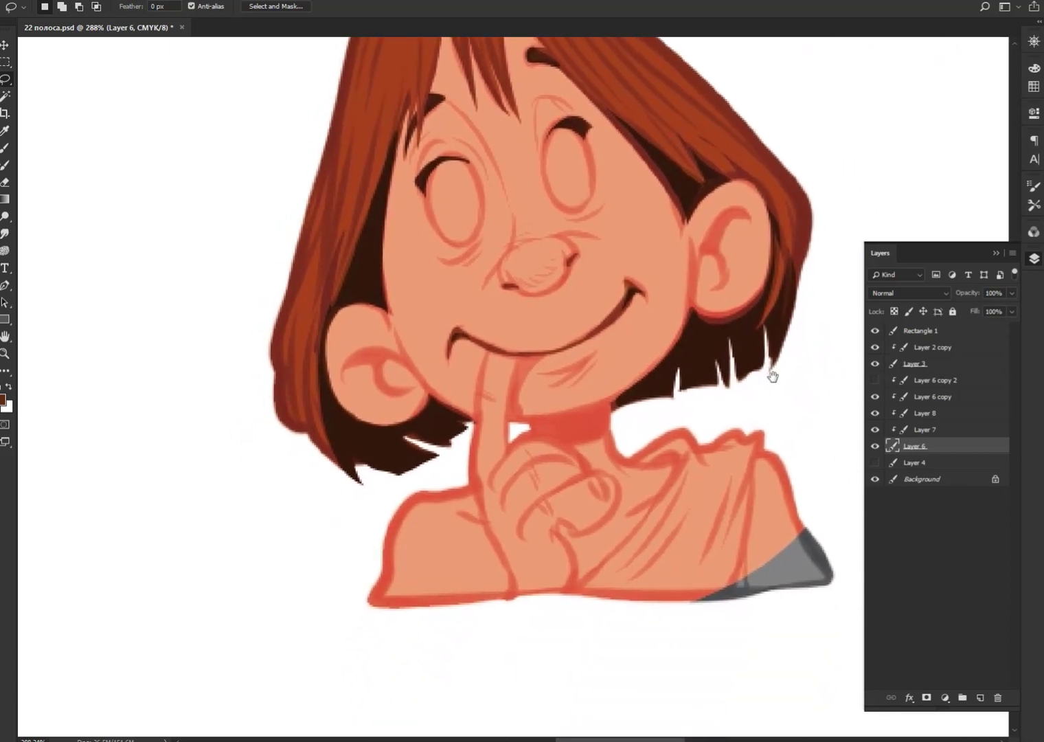
click(1033, 68)
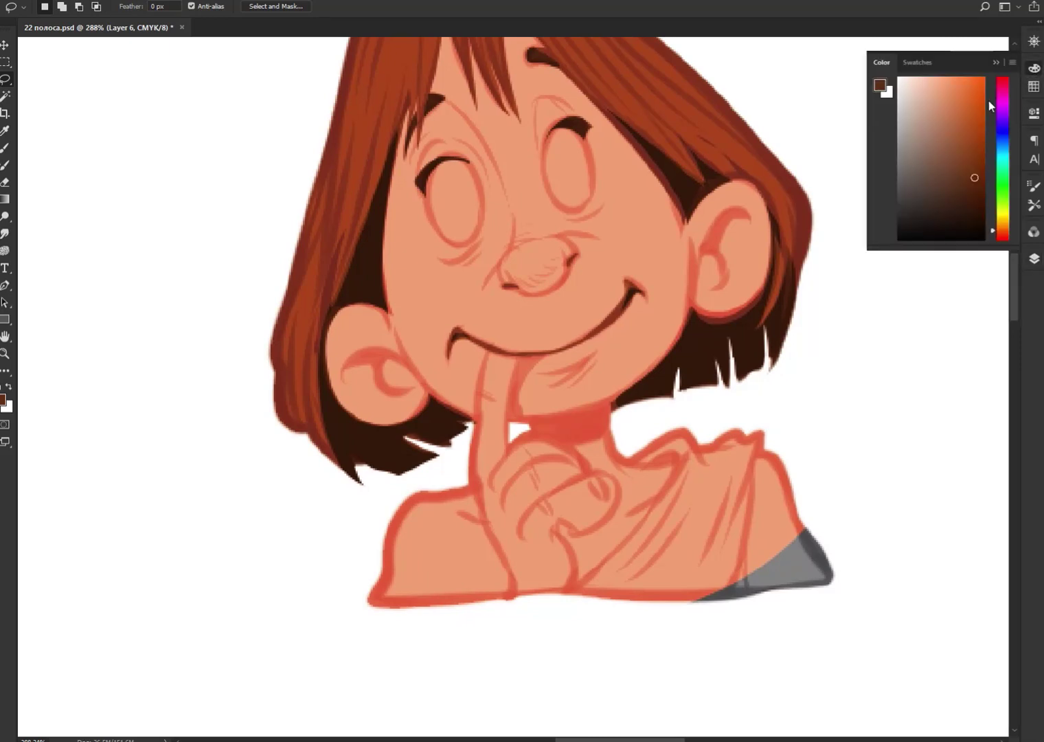
click(1005, 221)
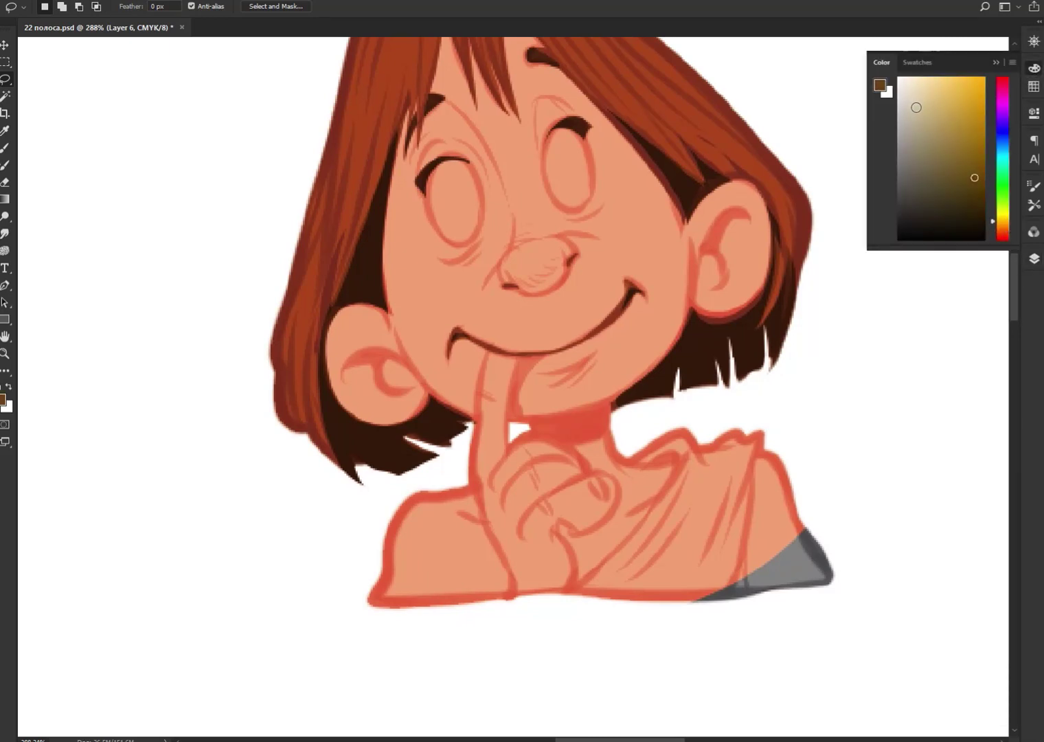
click(915, 111)
drag(652, 443, 719, 626)
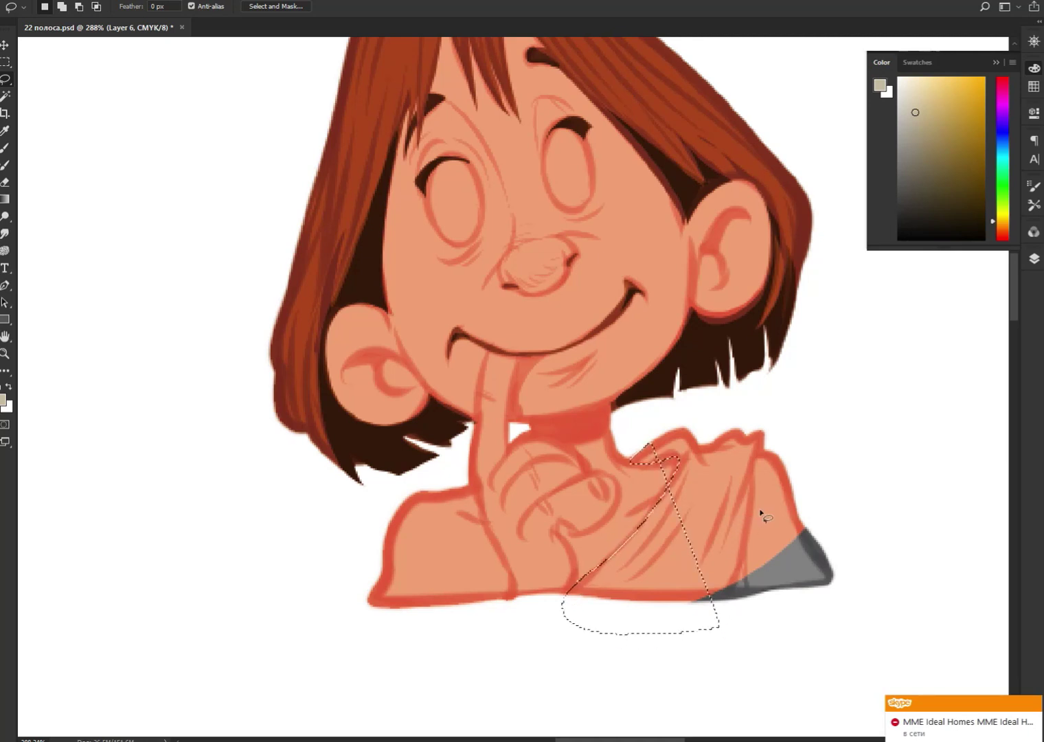
key(ctrl+d)
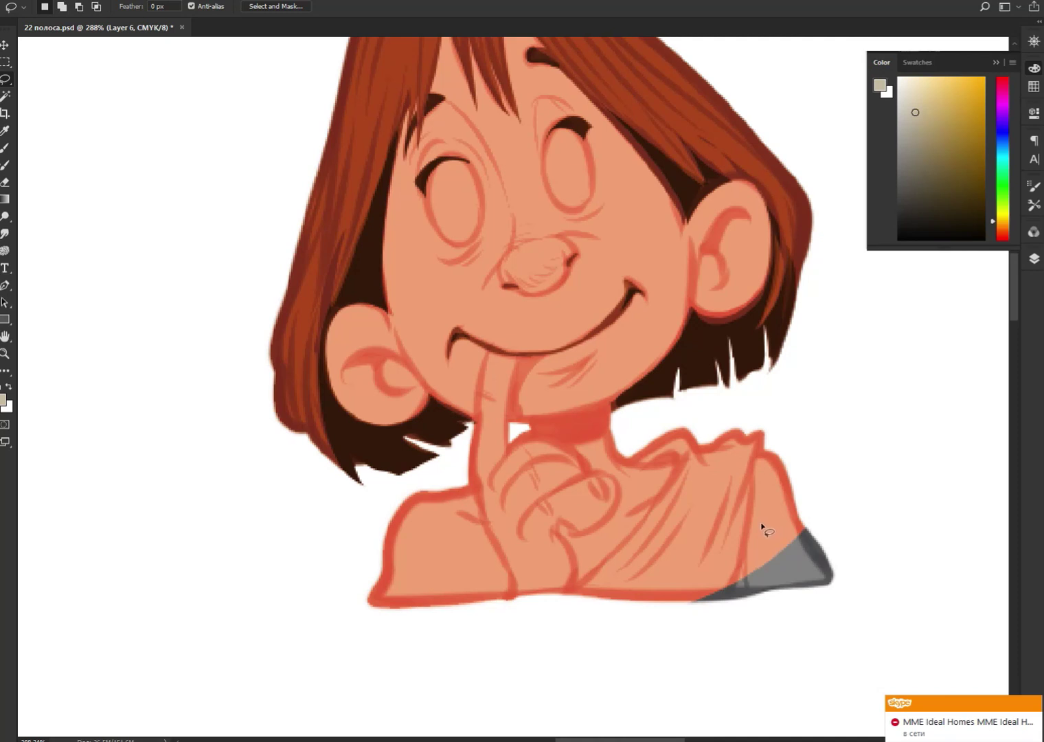
Step: Sample the skin tone and fill the grey shoulder patch with it on Layer 7
key(i)
click(417, 550)
key(Return)
key(l)
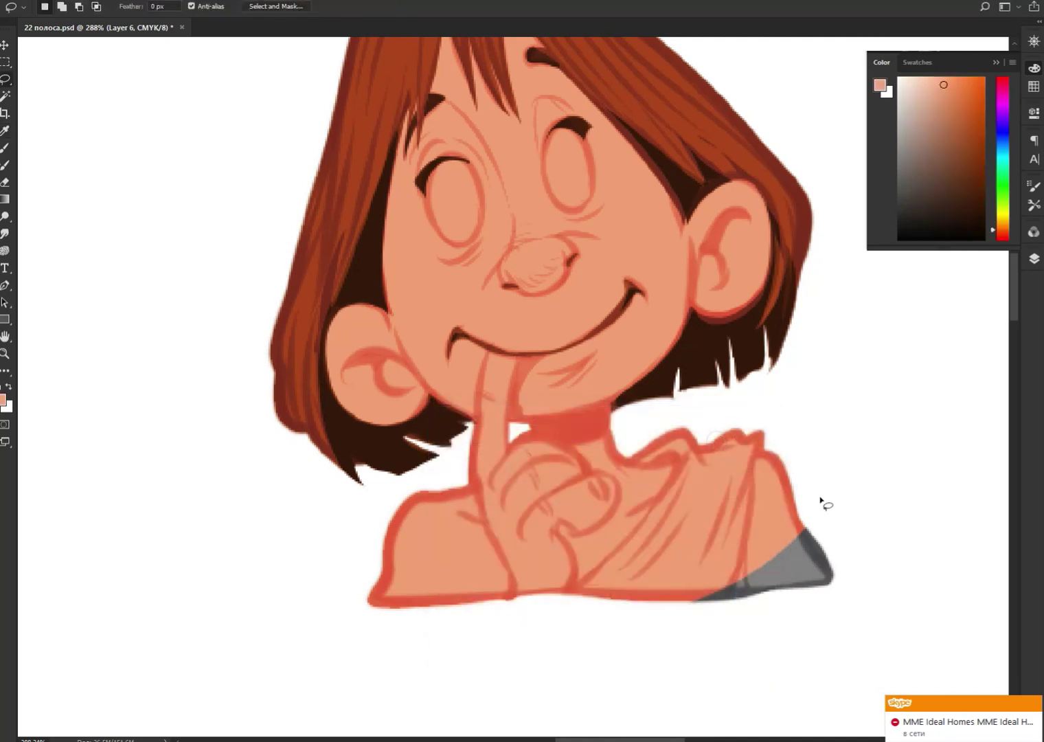
drag(822, 517, 828, 520)
key(ctrl+shift+alt+n)
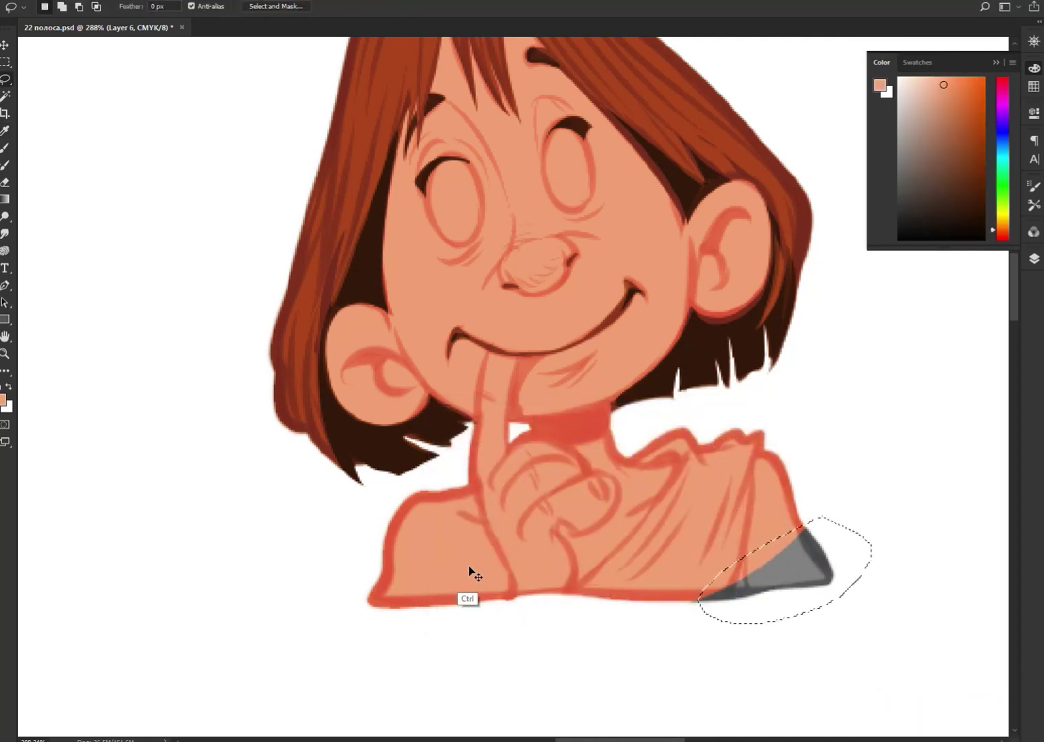
key(alt+BackSpace)
key(ctrl+d)
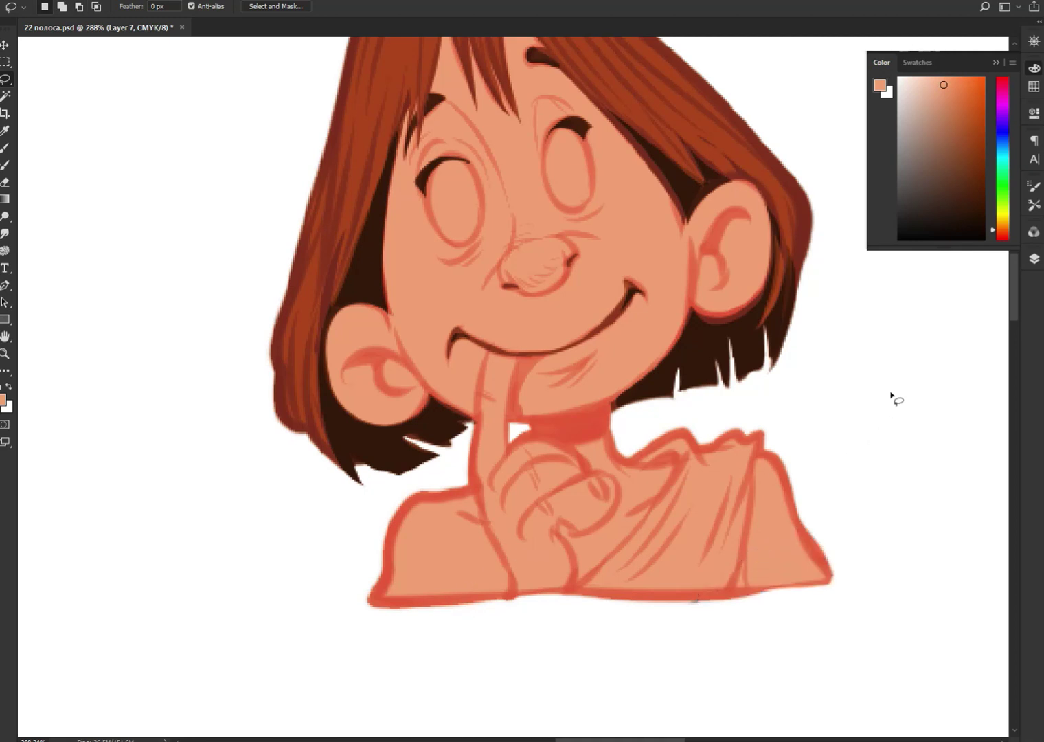
Step: Fill the cloth draped over the child's shoulder with beige
click(1009, 221)
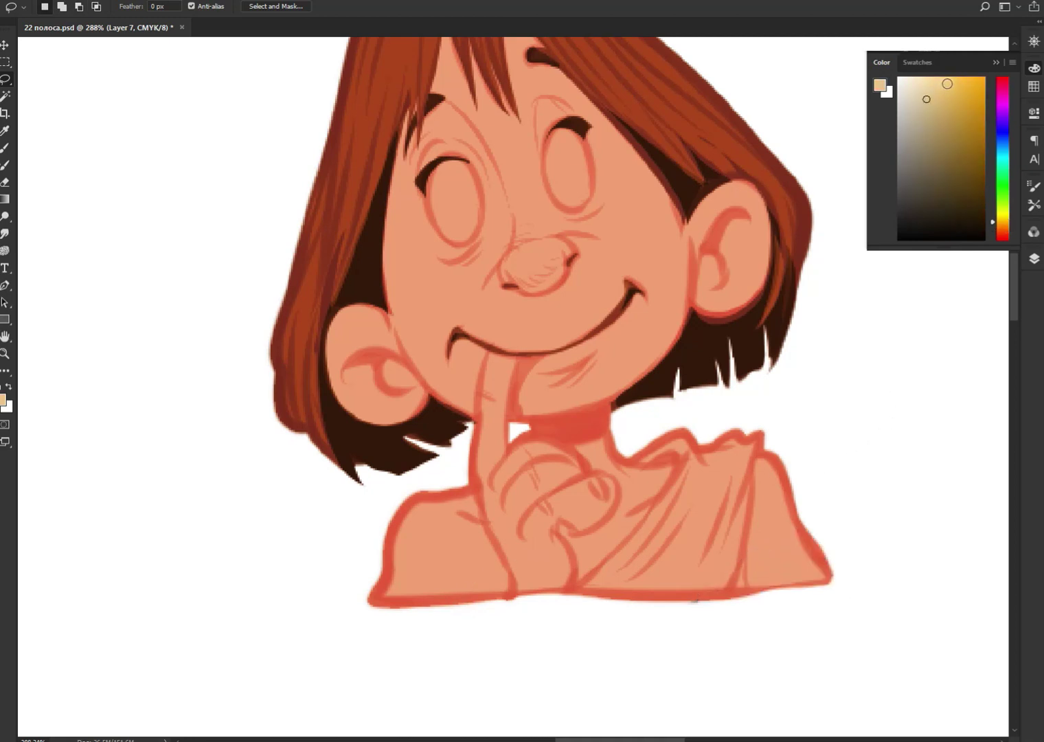
drag(679, 428, 722, 628)
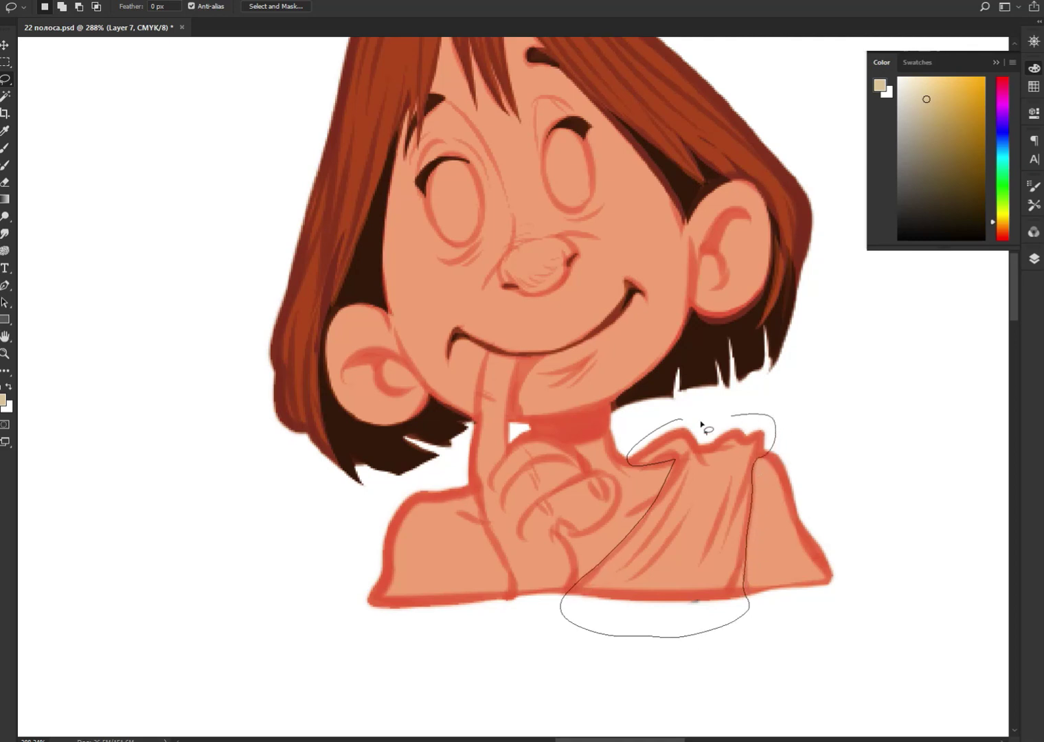
drag(722, 628, 700, 430)
key(alt+BackSpace)
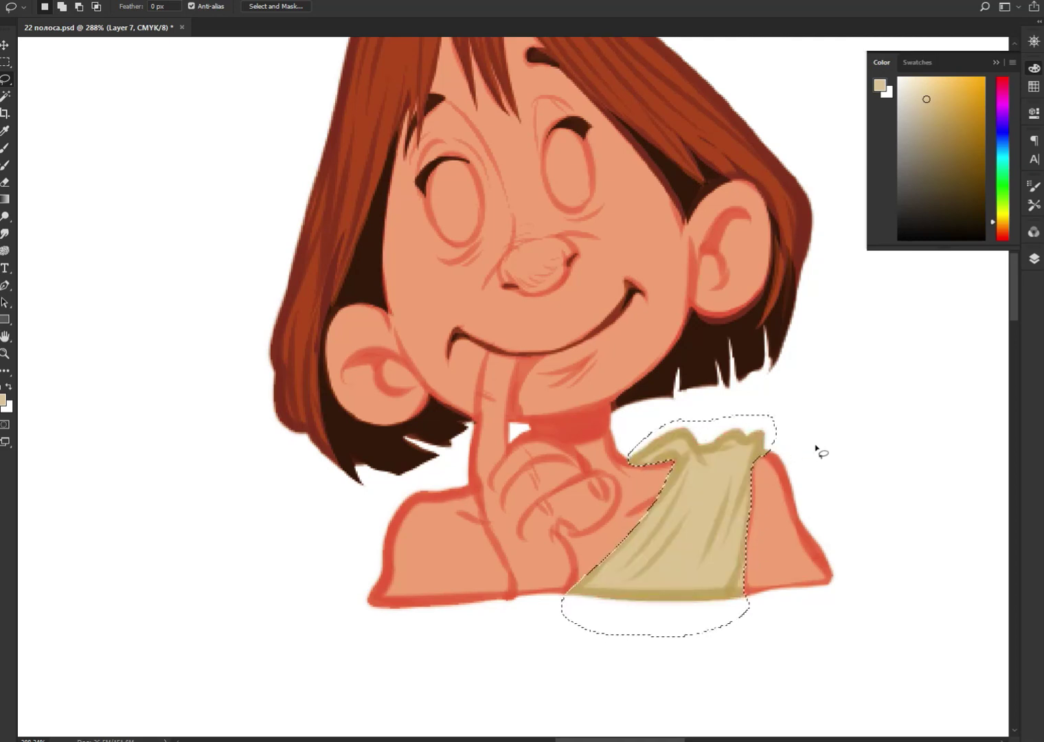
key(ctrl+d)
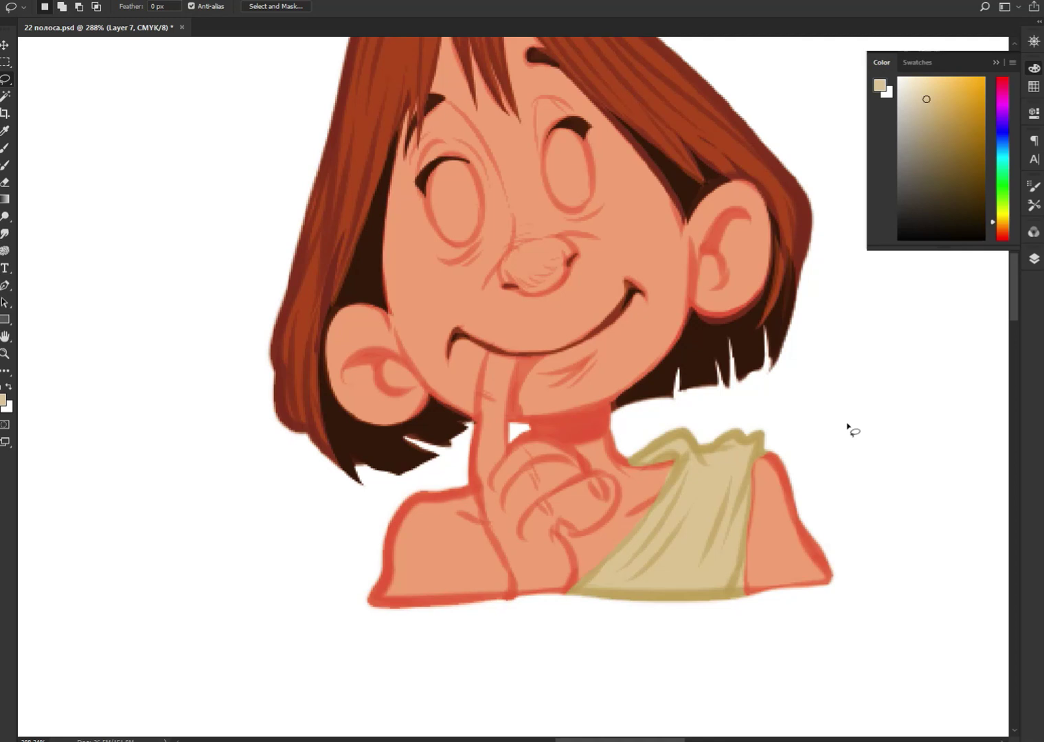
Step: Add near-white highlights on the cloth's top and lower folds
drag(924, 97, 910, 83)
mouse_move(687, 450)
mouse_down()
mouse_move(689, 531)
mouse_move(690, 448)
mouse_up()
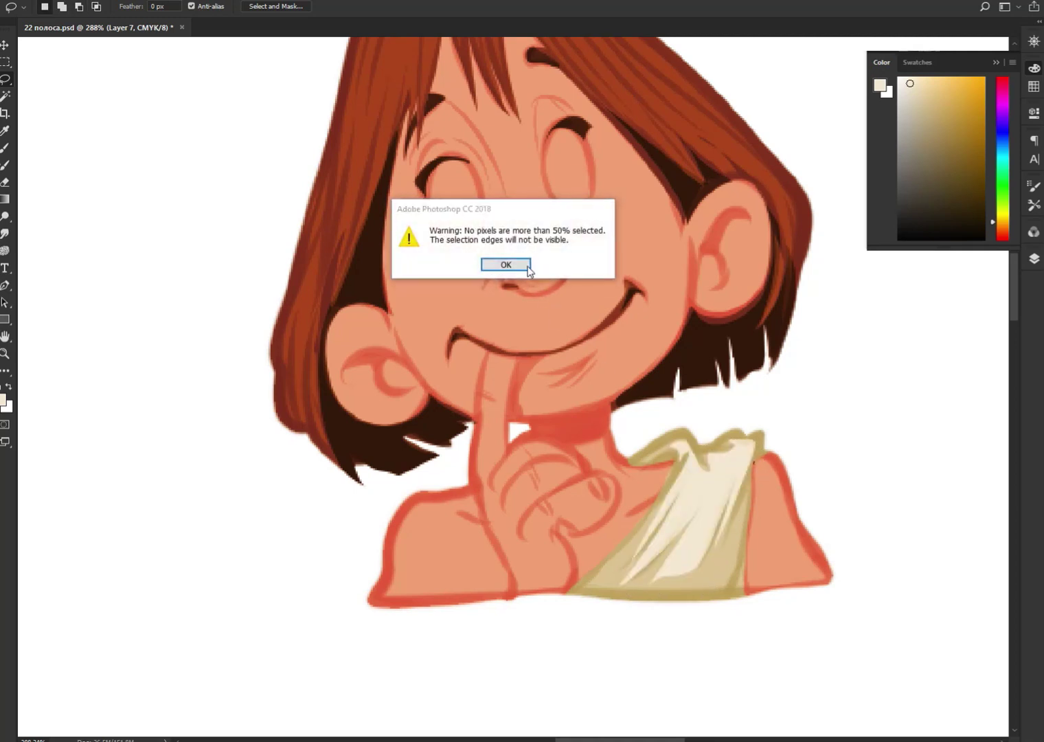
click(527, 265)
drag(741, 522, 739, 523)
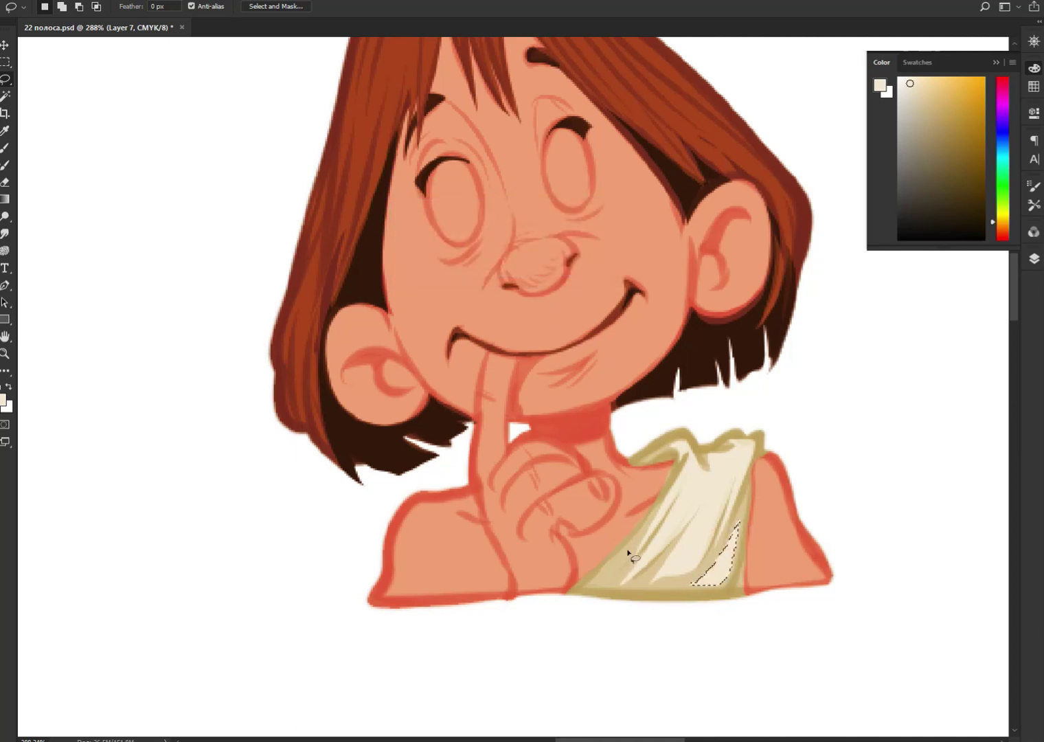
drag(631, 555, 624, 558)
click(900, 77)
mouse_move(719, 457)
mouse_down()
mouse_move(725, 482)
mouse_move(753, 457)
mouse_up()
key(alt+BackSpace)
mouse_move(717, 505)
mouse_down()
mouse_move(690, 542)
mouse_move(700, 518)
mouse_up()
key(alt+BackSpace)
key(ctrl+d)
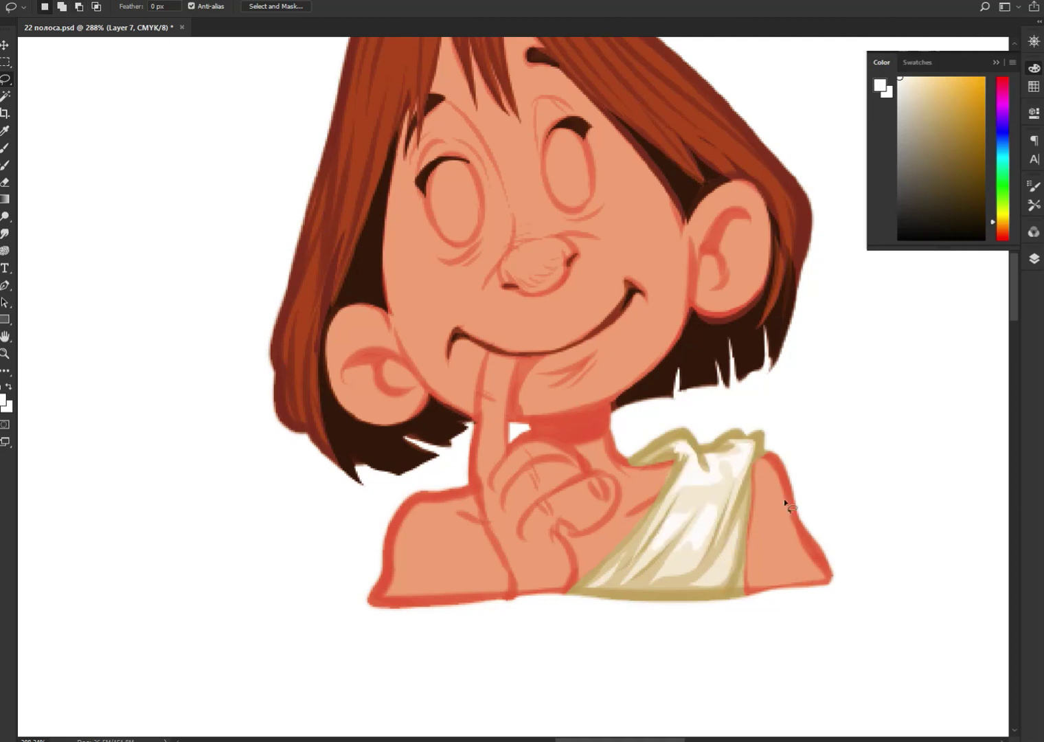
scroll(768, 522, down, 5)
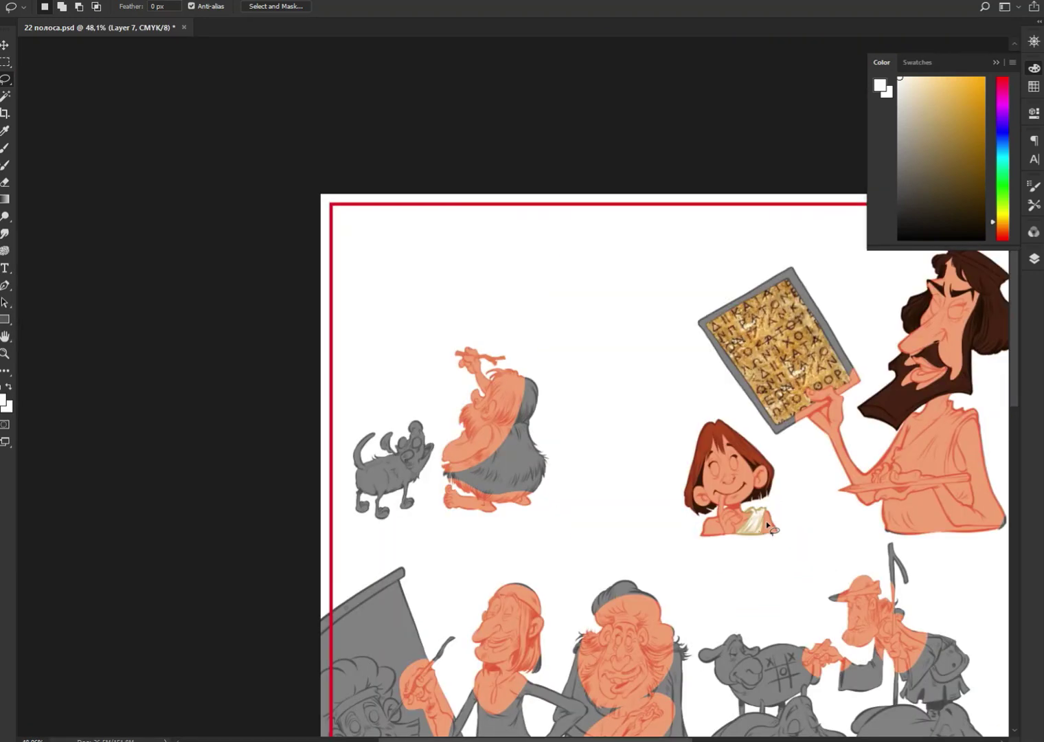
Step: Sample the child's cream shirt colour and fill the man's upper tunic with it
drag(804, 545, 668, 486)
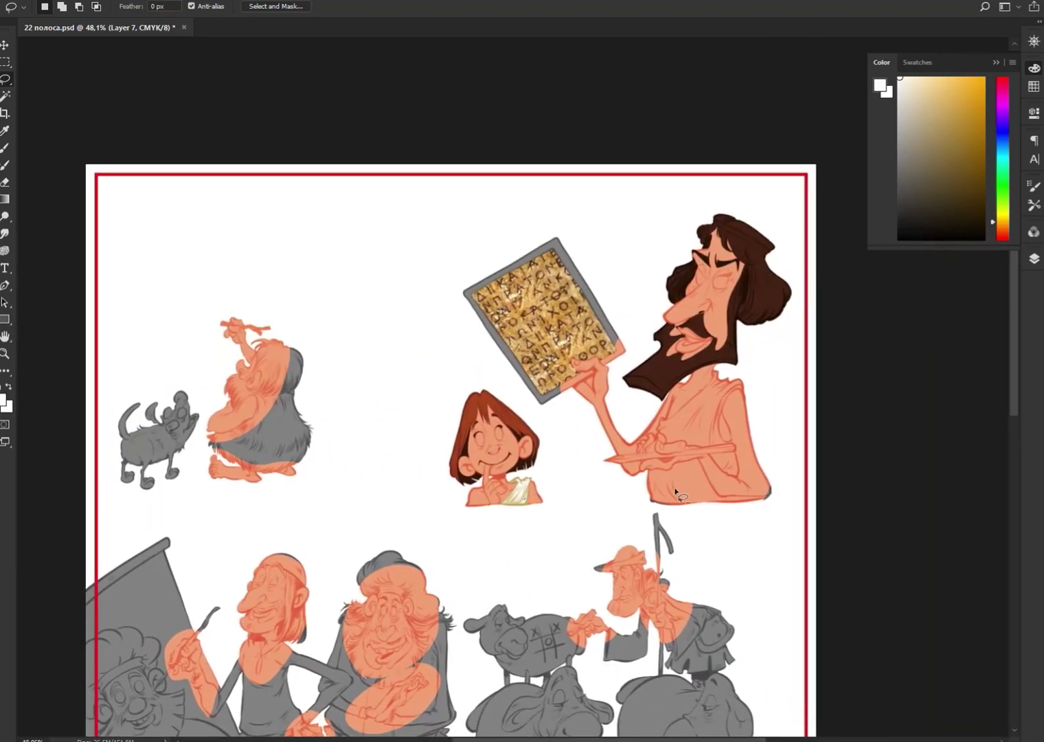
scroll(674, 492, up, 3)
click(375, 510)
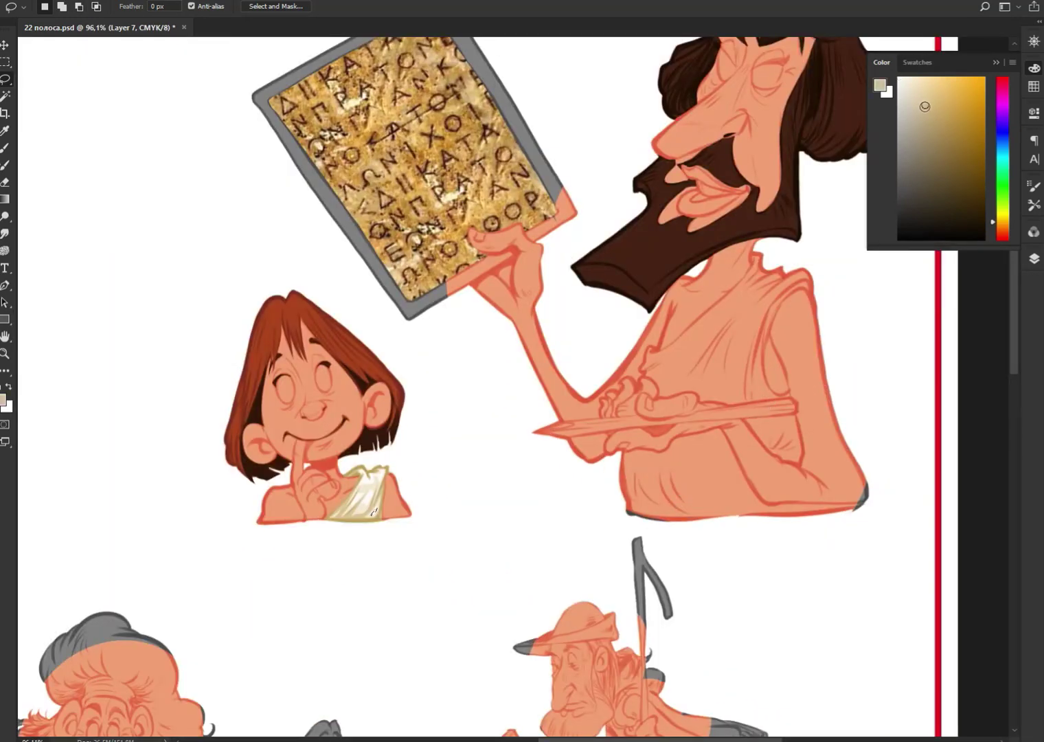
scroll(772, 306, up, 3)
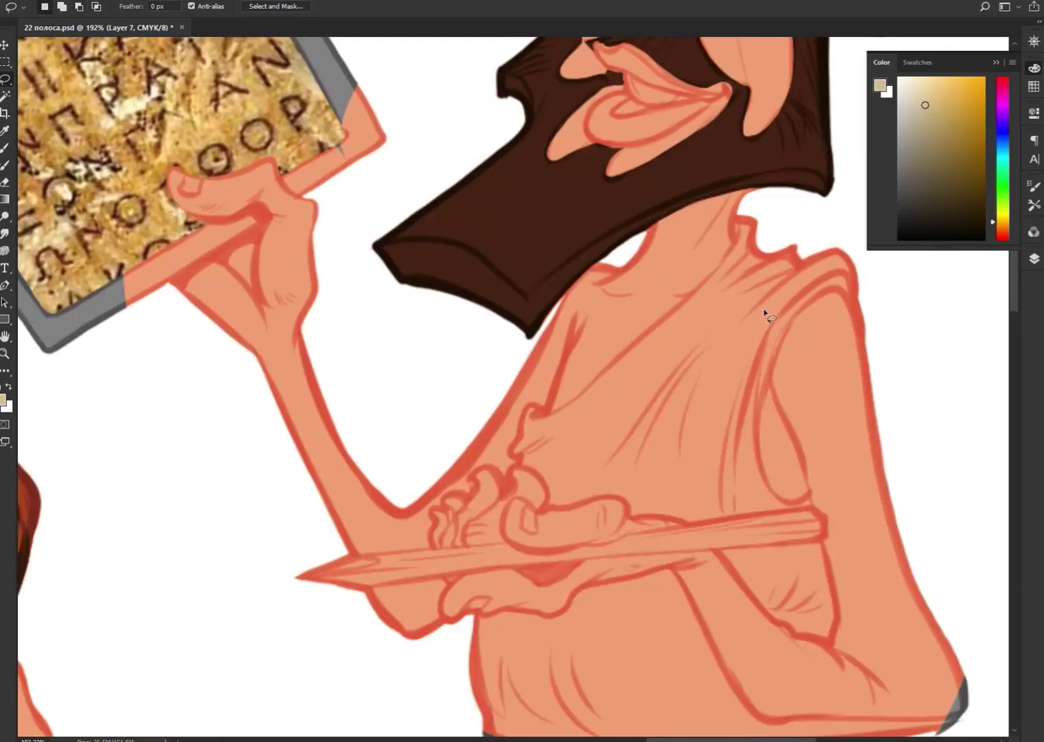
drag(750, 216, 734, 234)
drag(712, 276, 642, 341)
mouse_move(595, 382)
mouse_down()
mouse_move(543, 414)
mouse_move(518, 462)
mouse_move(557, 509)
mouse_move(621, 503)
mouse_up()
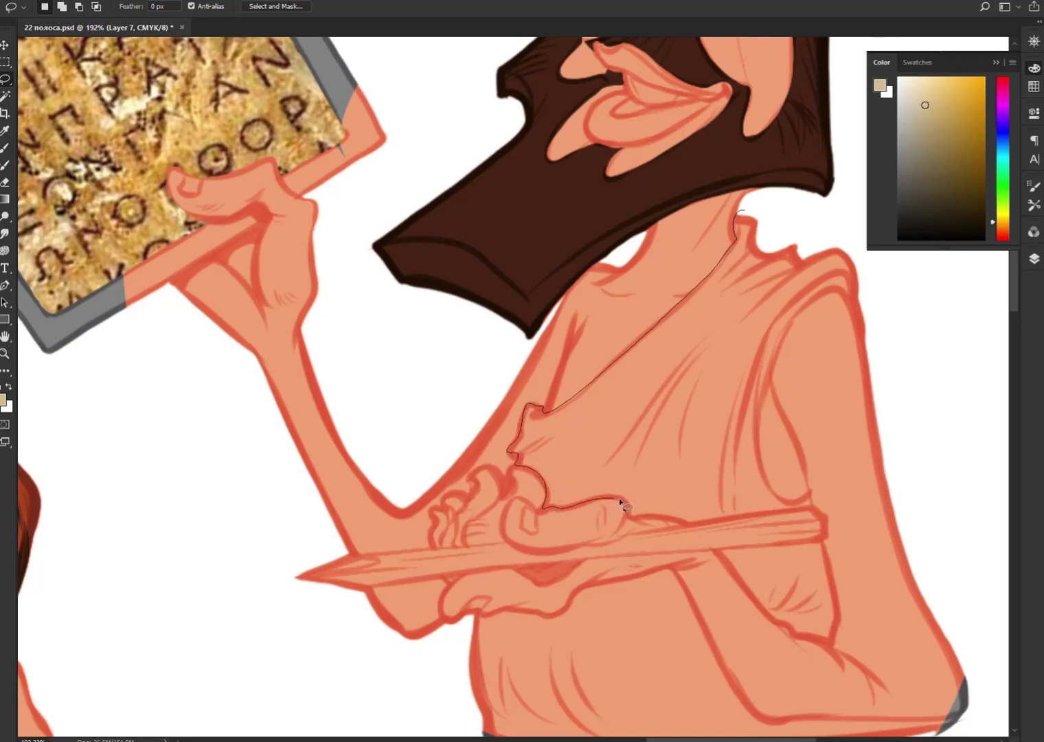
mouse_move(753, 518)
mouse_down()
mouse_move(815, 506)
mouse_move(758, 434)
mouse_move(781, 354)
mouse_move(839, 293)
mouse_move(854, 245)
mouse_move(742, 212)
mouse_up()
key(alt+BackSpace)
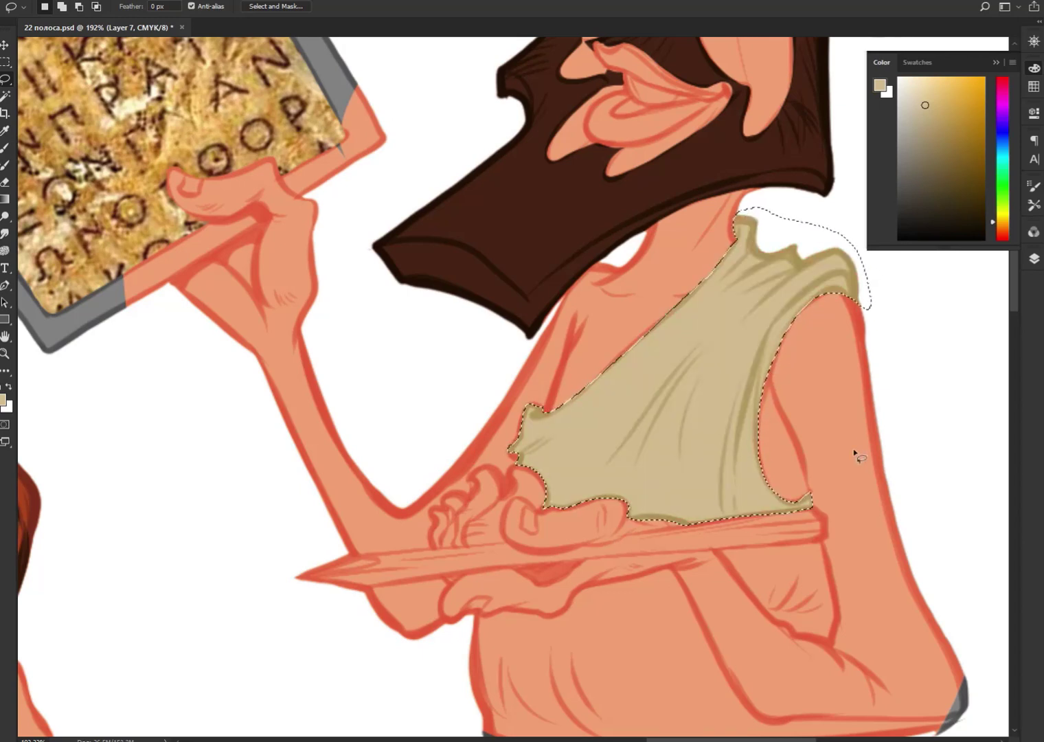
Step: Fill the lower tunic and the strip beside the arm with the same beige
scroll(797, 462, down, 2)
drag(797, 463, 797, 355)
key(ctrl+d)
mouse_move(481, 455)
mouse_down()
mouse_move(629, 610)
mouse_move(969, 569)
mouse_move(804, 565)
mouse_move(730, 531)
mouse_move(684, 440)
mouse_move(623, 420)
mouse_move(562, 448)
mouse_move(497, 455)
mouse_move(479, 440)
mouse_up()
key(alt+BackSpace)
key(ctrl+d)
mouse_move(782, 387)
mouse_down()
mouse_move(742, 432)
mouse_move(777, 473)
mouse_move(820, 402)
mouse_move(818, 384)
mouse_up()
key(alt+BackSpace)
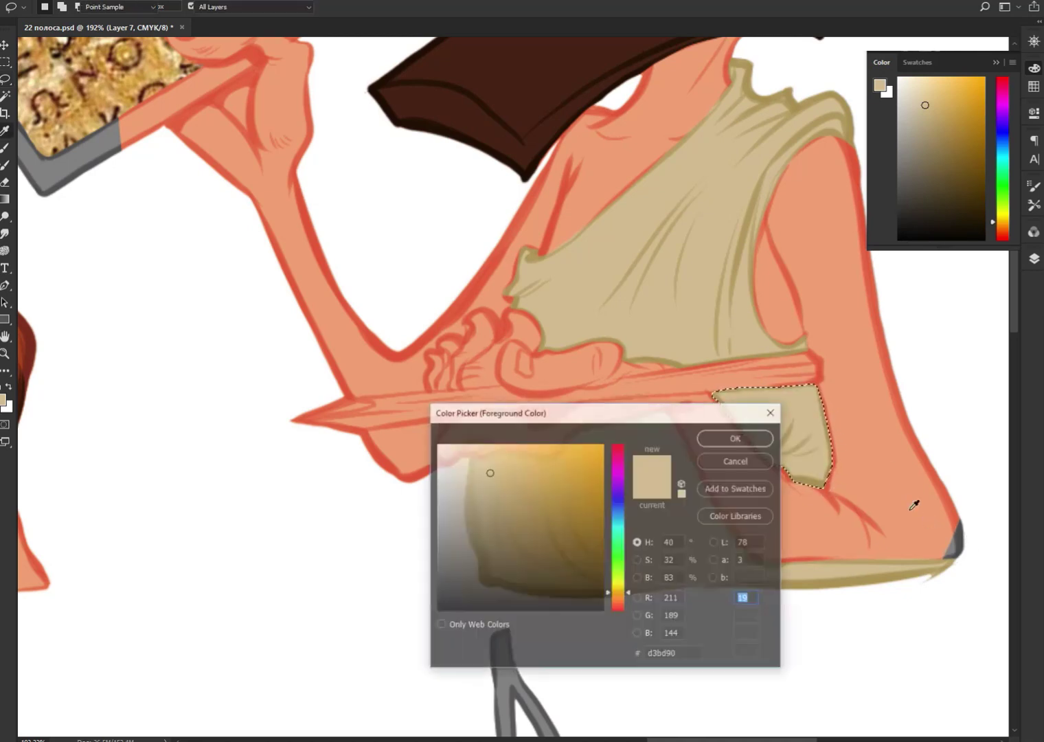
Step: Sample the salmon skin colour and delete the stray tip at the man's elbow
click(913, 501)
click(758, 438)
key(ctrl+d)
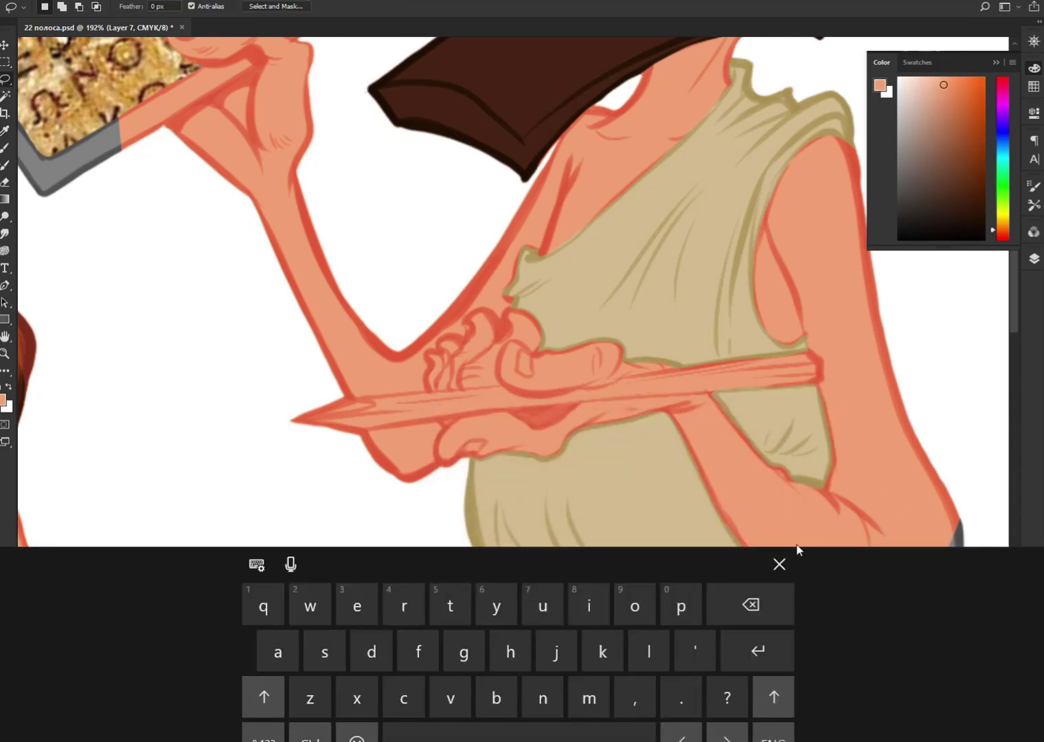
click(779, 564)
key(i)
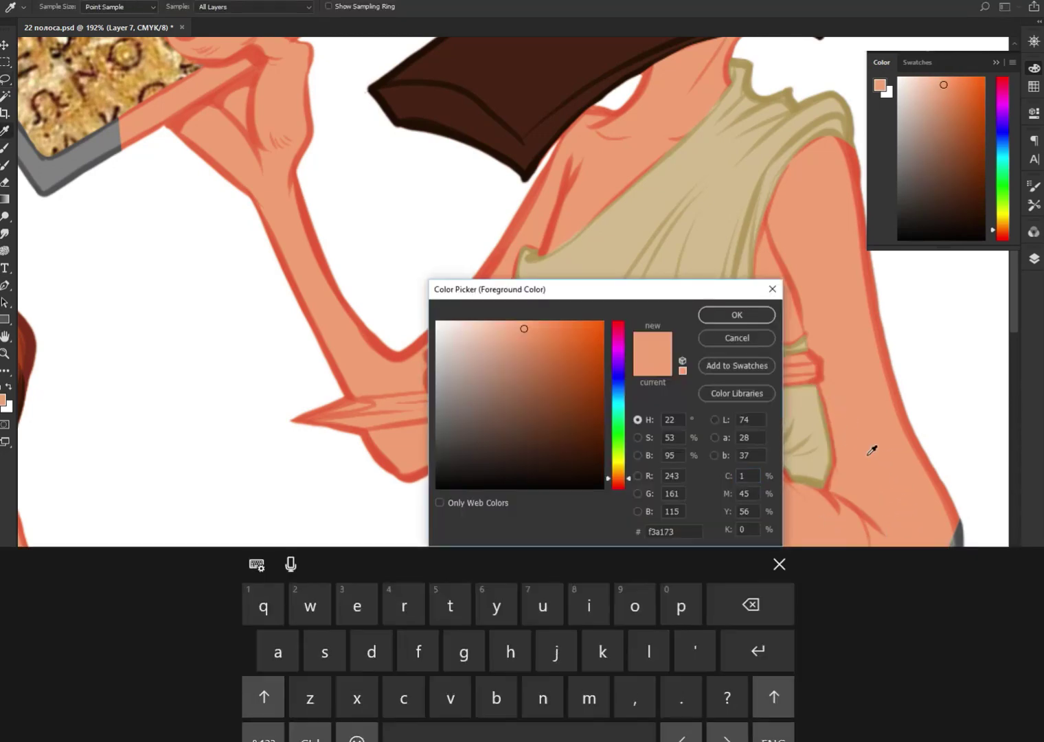
click(760, 316)
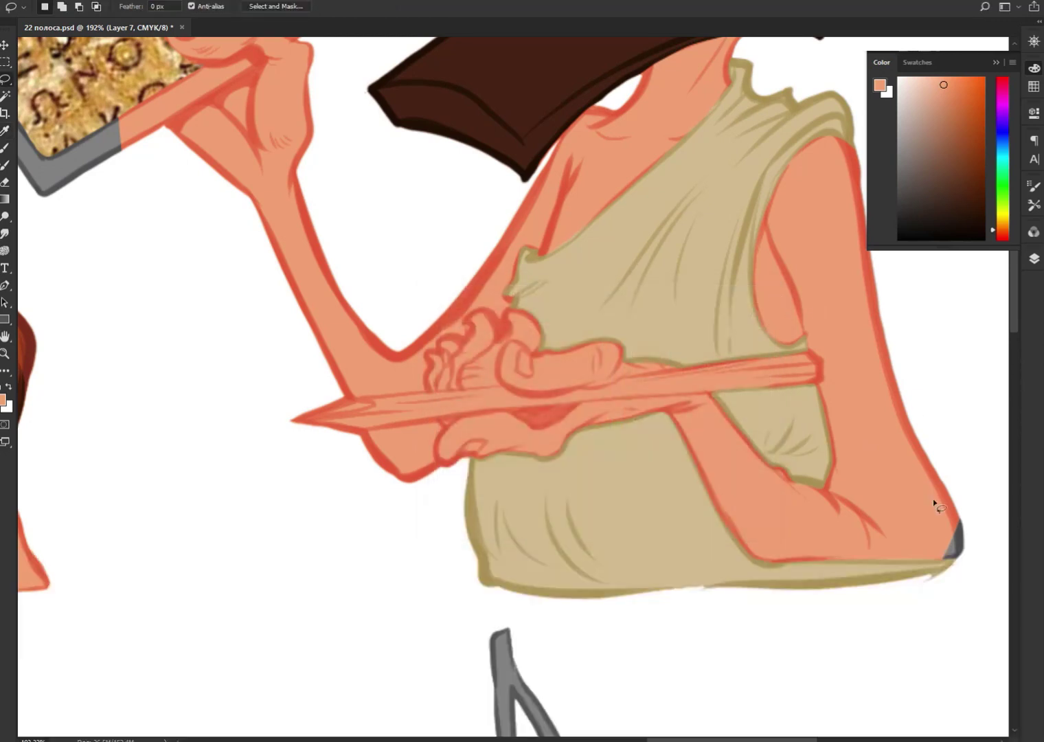
drag(962, 523, 966, 524)
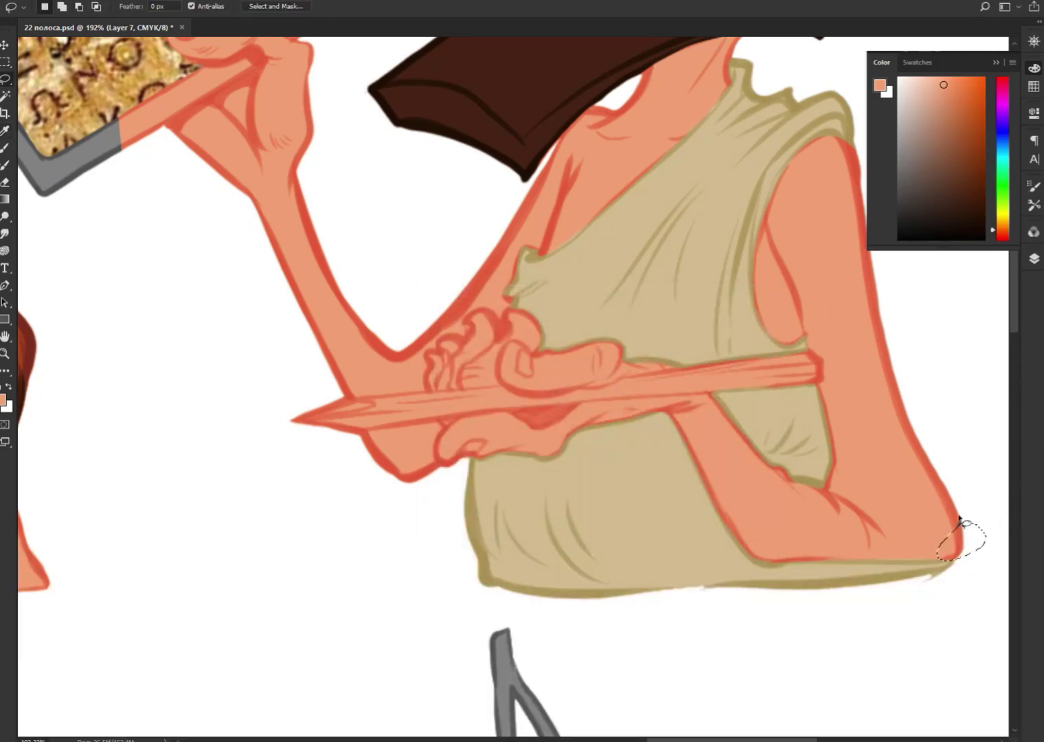
key(Delete)
key(ctrl+d)
scroll(629, 467, up, 3)
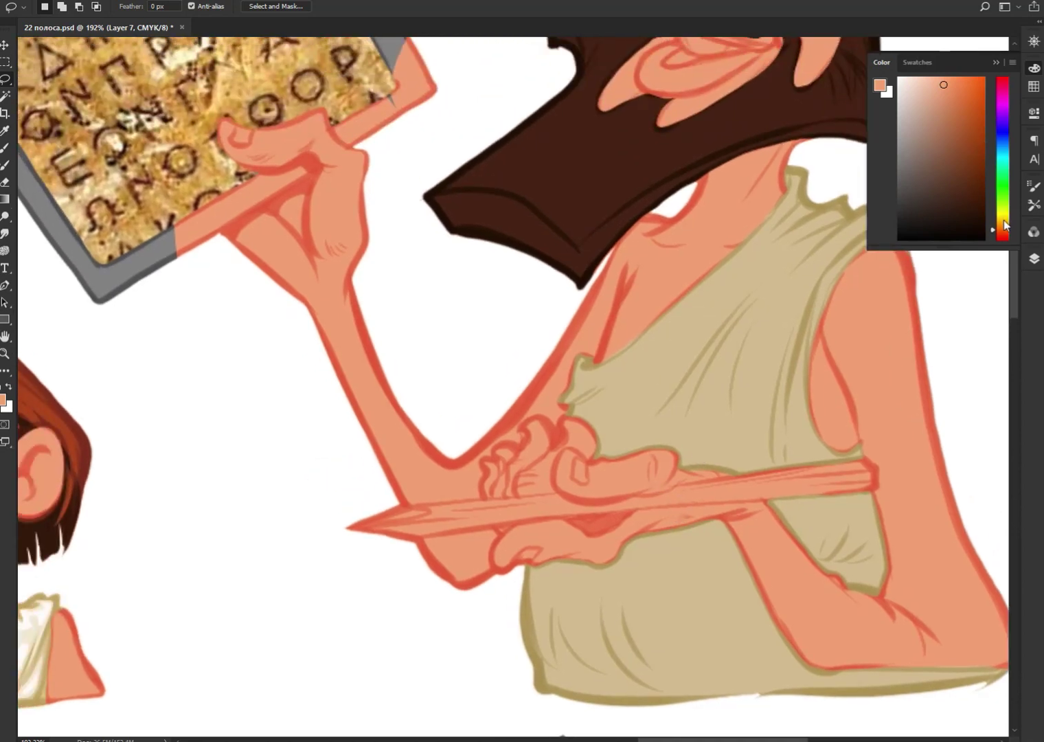
Step: Fill the stick in the man's hand with brown
drag(1006, 225, 1003, 215)
click(956, 131)
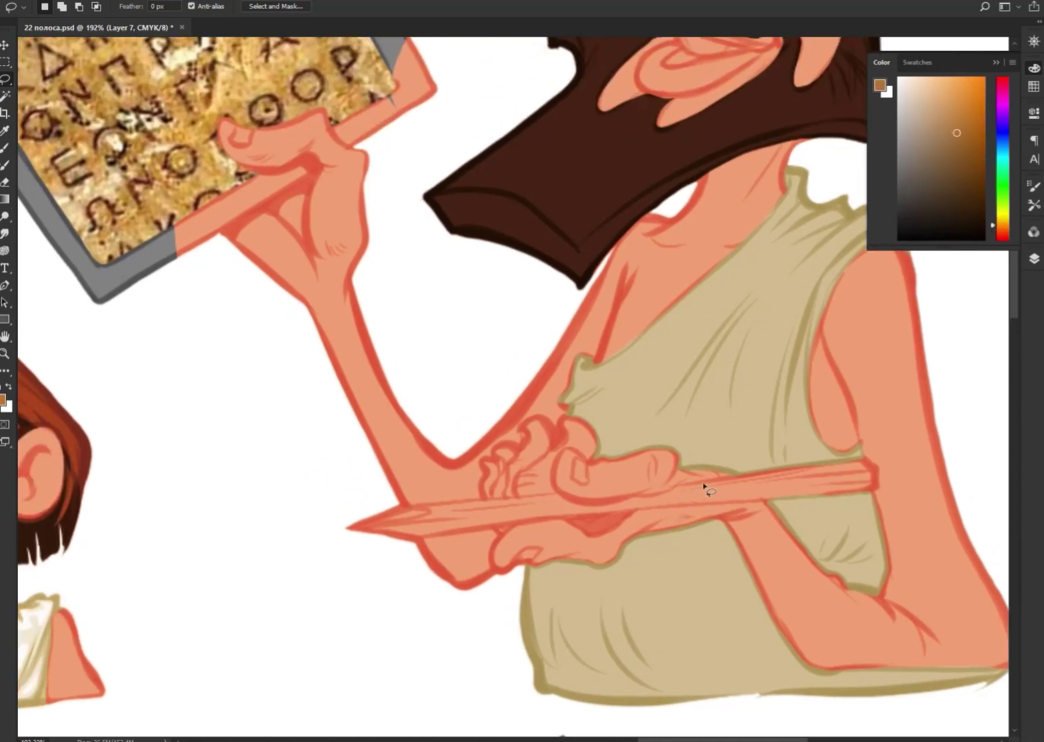
mouse_move(679, 488)
mouse_down()
mouse_move(858, 457)
mouse_move(804, 500)
mouse_move(733, 506)
mouse_up()
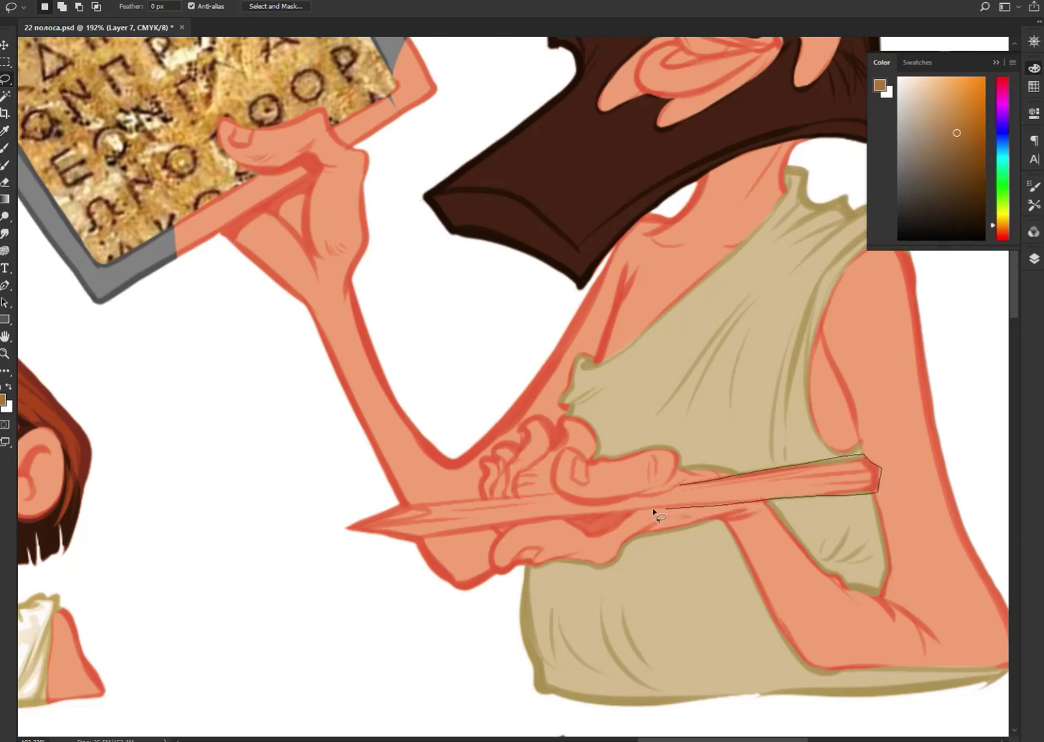
drag(653, 510, 512, 523)
mouse_move(447, 536)
mouse_down()
mouse_move(338, 546)
mouse_move(400, 503)
mouse_move(621, 501)
mouse_move(679, 487)
mouse_up()
key(alt+BackSpace)
key(ctrl+d)
Step: Shade the stick with darker brown along its lower edge
mouse_move(583, 494)
mouse_down()
mouse_move(459, 504)
mouse_move(441, 525)
mouse_move(562, 500)
mouse_up()
click(522, 266)
key(alt+BackSpace)
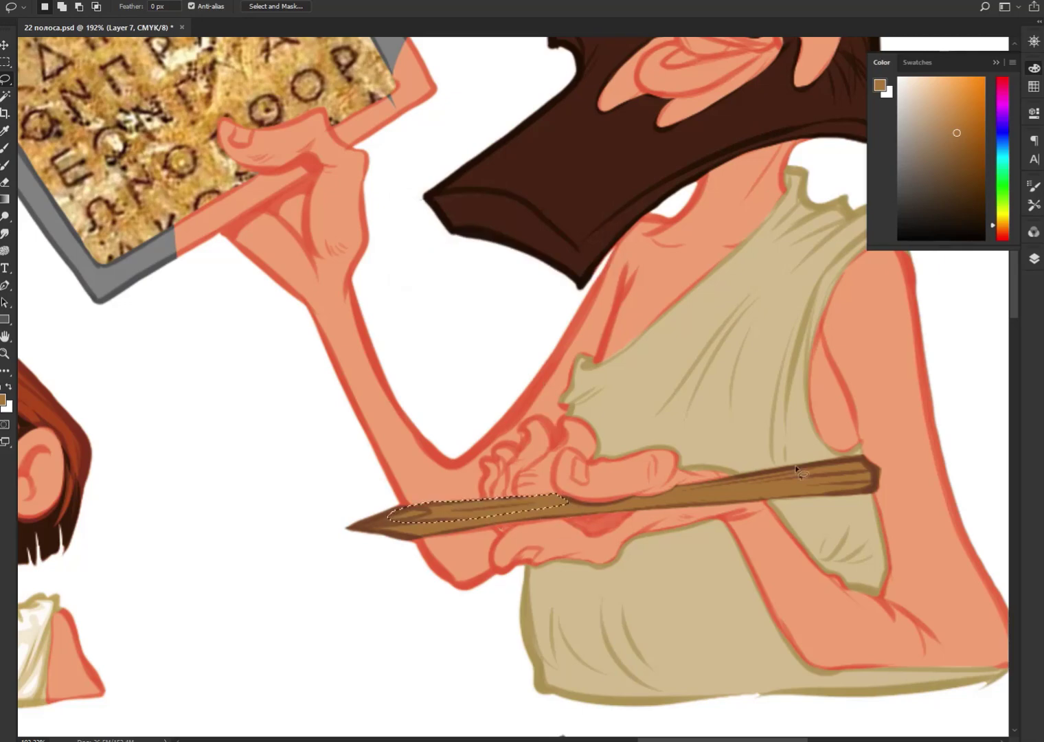
key(ctrl+d)
scroll(795, 472, down, 5)
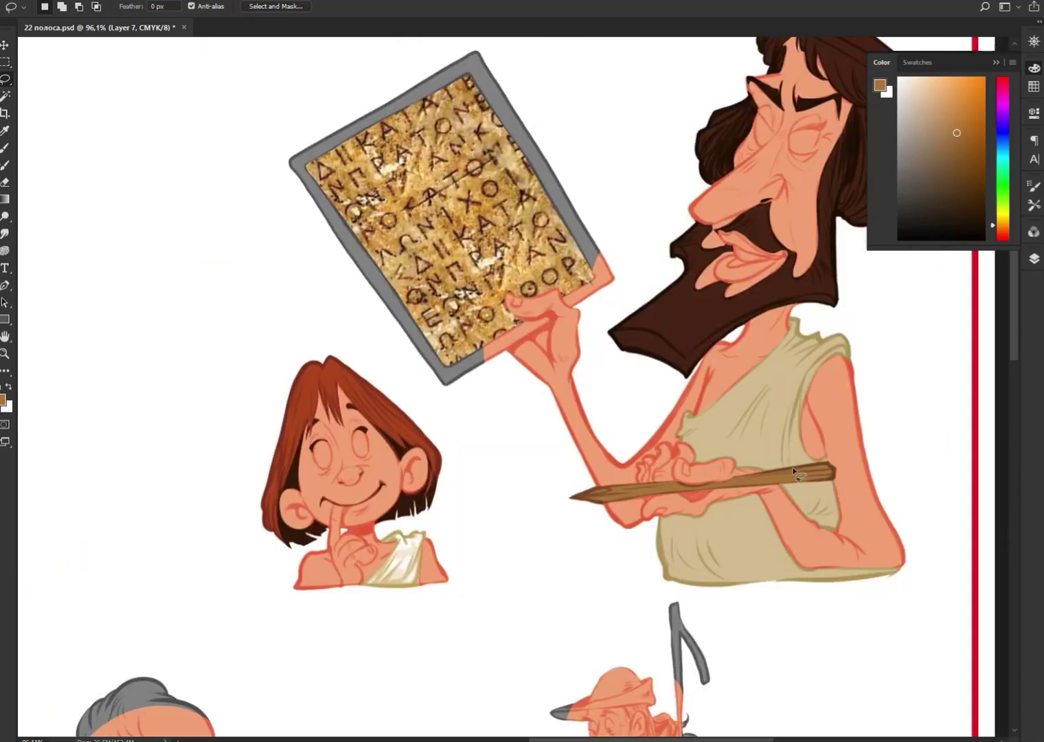
scroll(795, 472, up, 5)
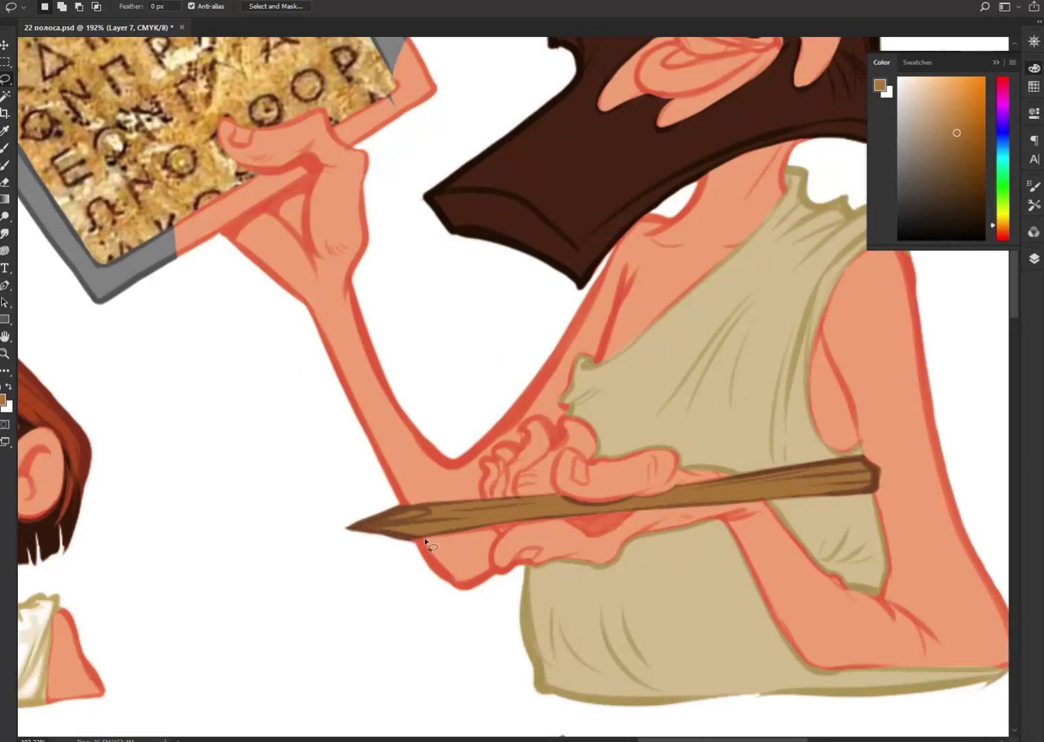
drag(425, 541, 549, 524)
drag(629, 513, 412, 531)
Step: Add light orange highlights along the stick's upper edge and tip
click(955, 87)
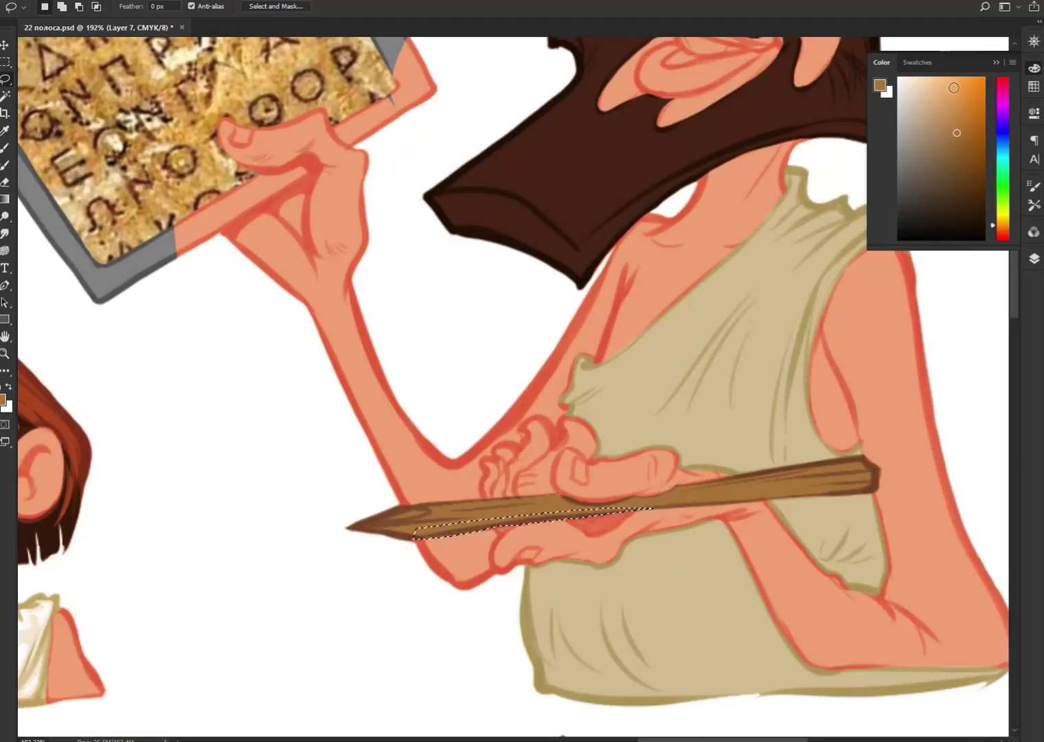
drag(862, 462, 765, 483)
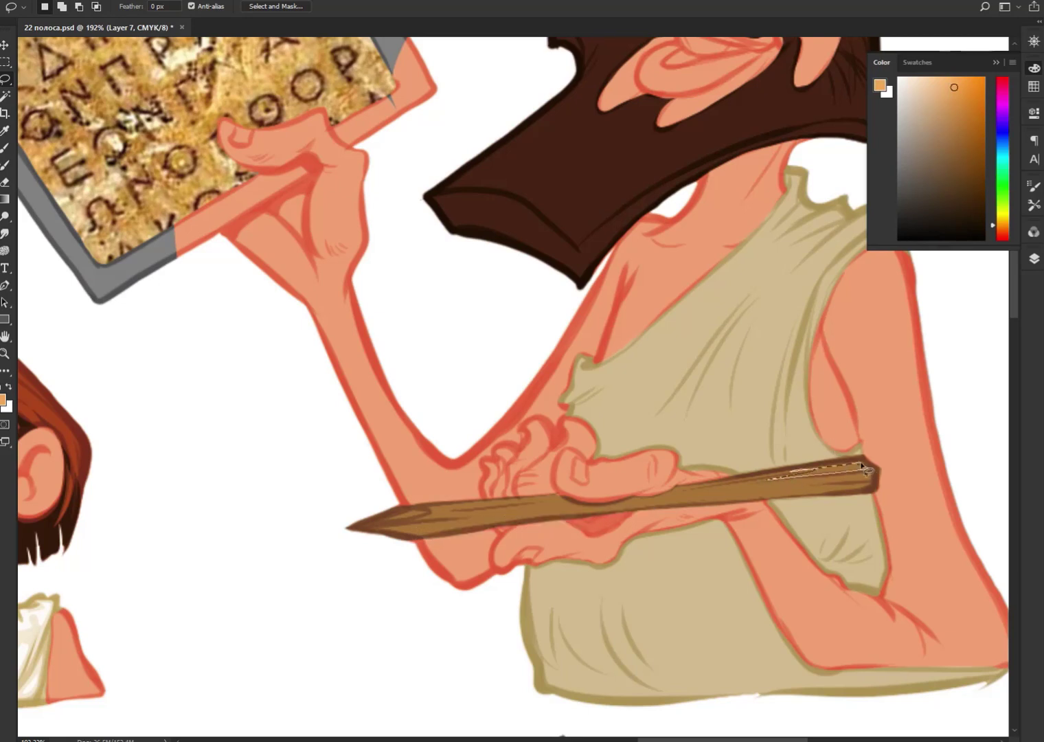
key(alt+BackSpace)
key(ctrl+d)
drag(382, 522, 412, 523)
key(alt+BackSpace)
key(ctrl+d)
Step: Add more orange highlights and lighten the stick's end near the hand with peach
drag(559, 505, 559, 507)
key(alt+BackSpace)
key(ctrl+d)
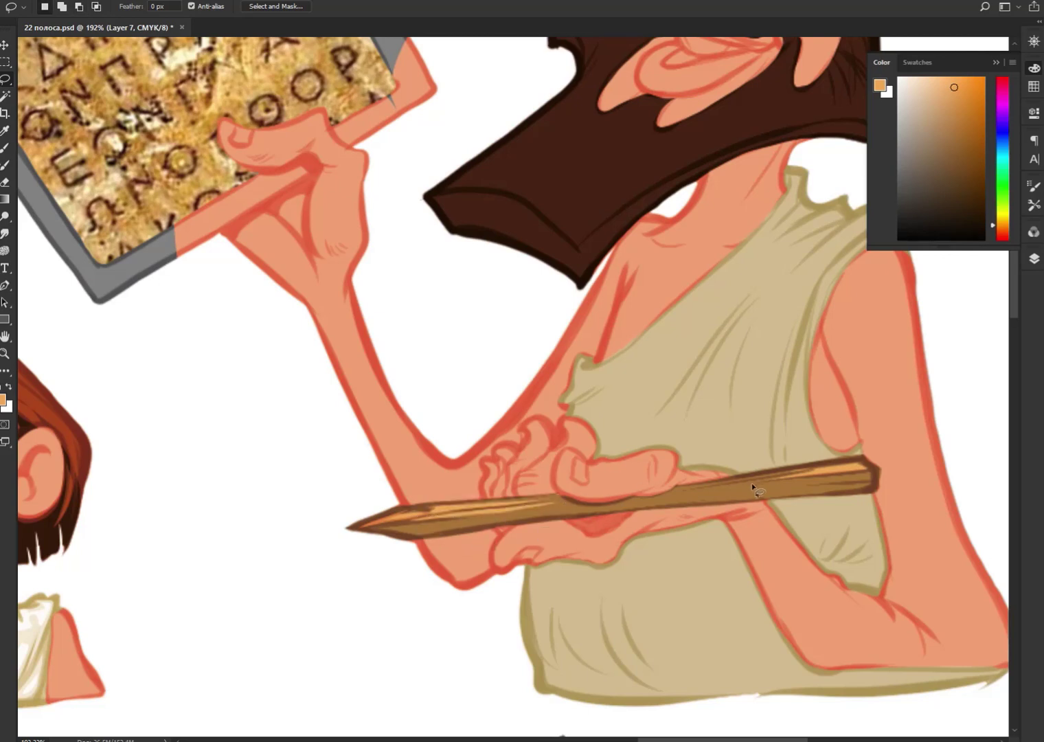
drag(684, 487, 878, 467)
key(alt+BackSpace)
key(ctrl+d)
scroll(903, 450, down, 3)
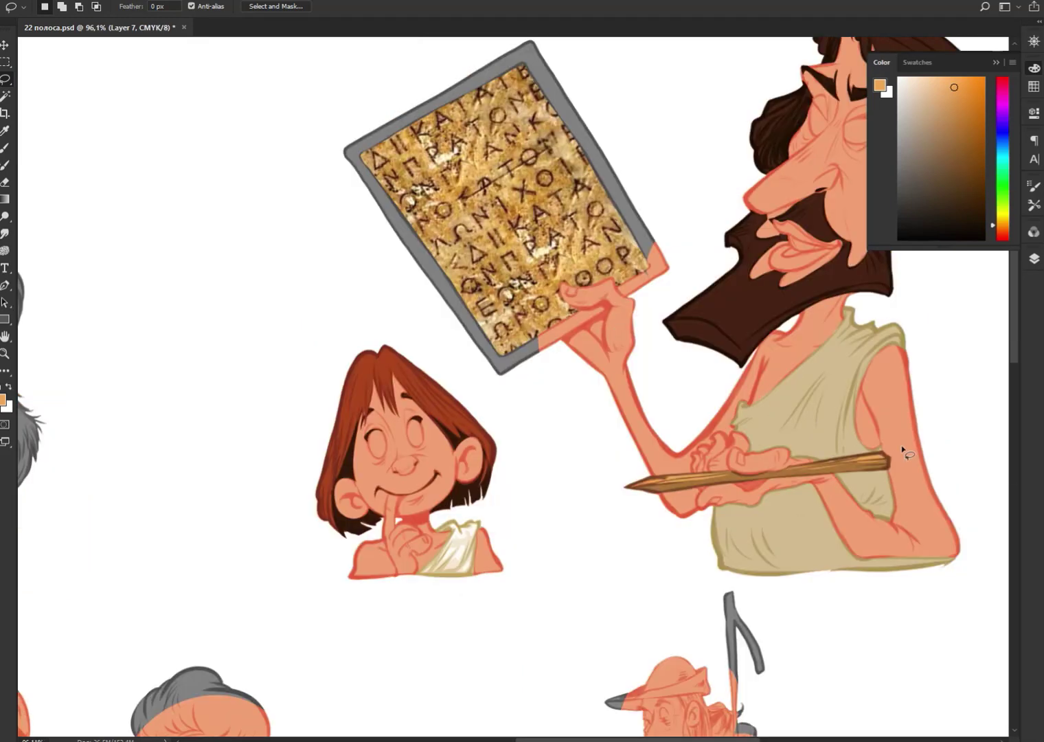
click(920, 83)
key(alt+BackSpace)
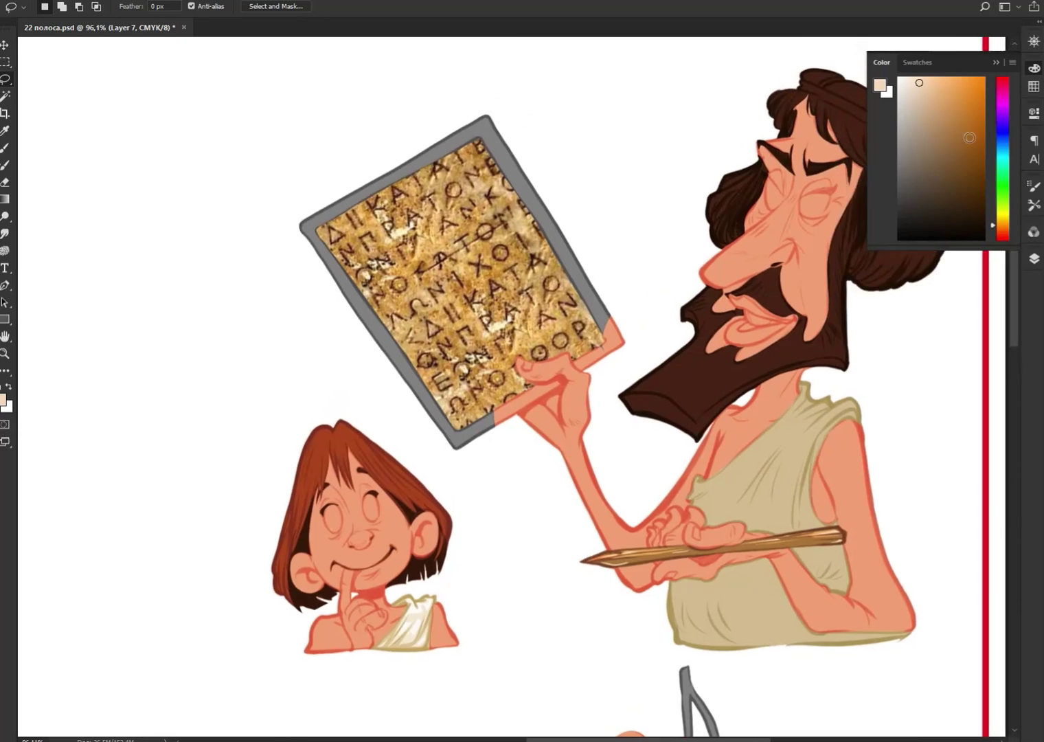
Step: Pick brown 955915 and delete the tablet's grey frame so it shows brown
click(972, 143)
scroll(653, 341, up, 2)
scroll(646, 336, down, 2)
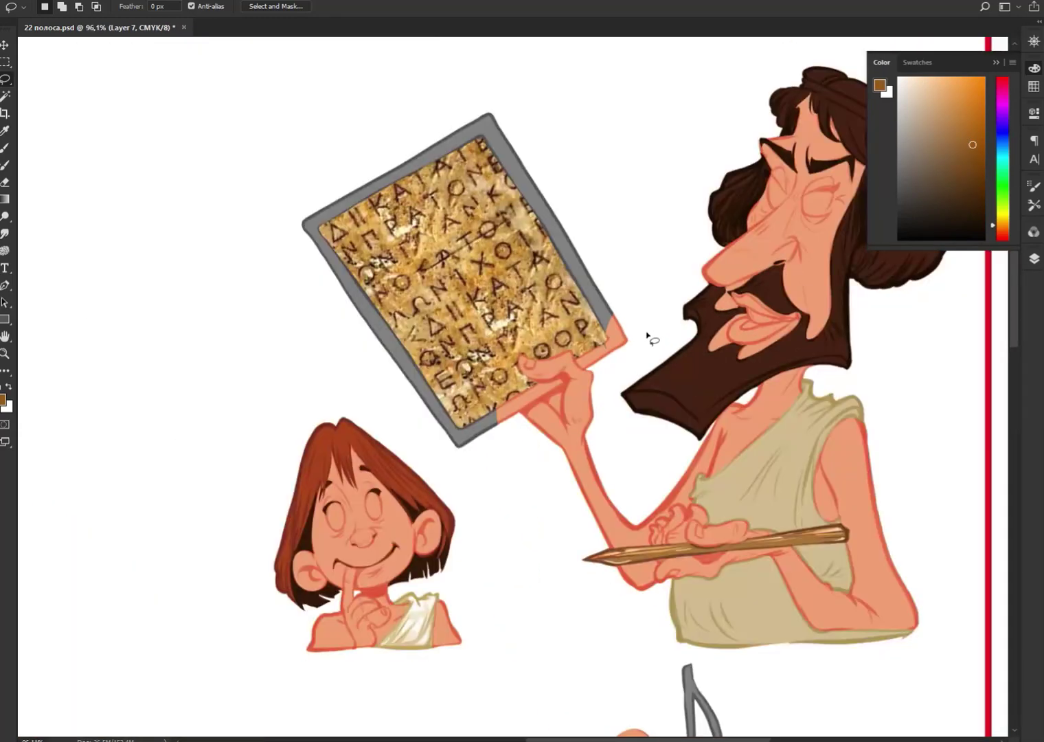
click(1034, 258)
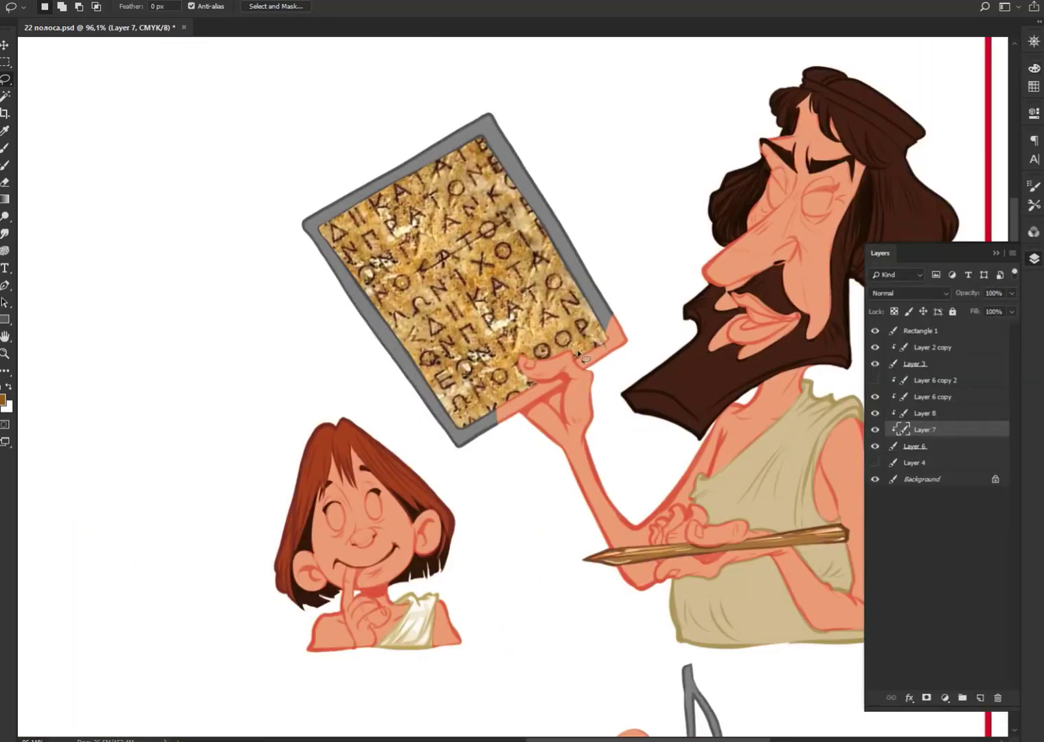
mouse_move(577, 366)
mouse_down()
mouse_move(505, 431)
mouse_move(583, 347)
mouse_move(584, 364)
mouse_up()
key(Delete)
key(ctrl+d)
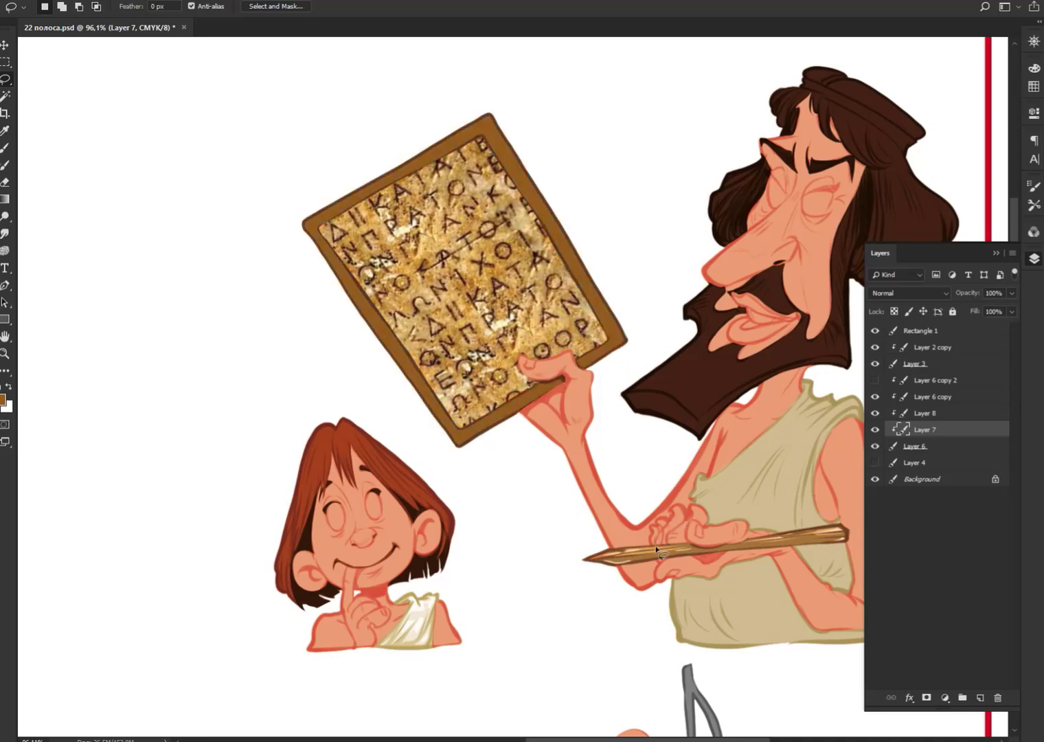
drag(724, 505, 443, 530)
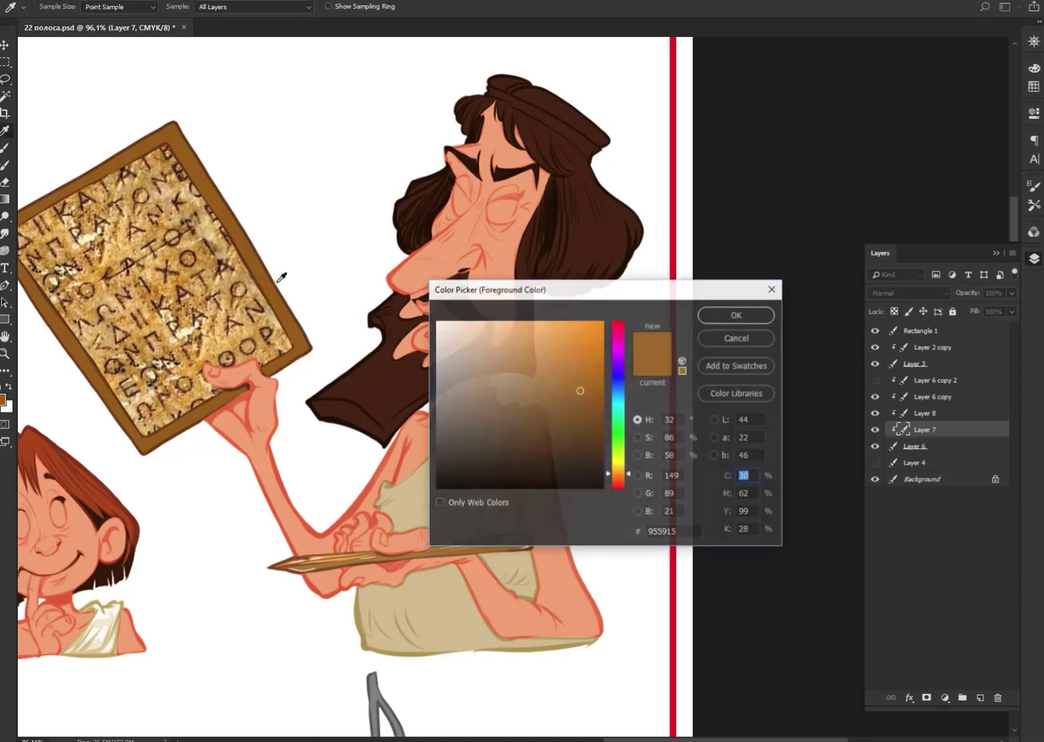
Step: Fill the man's headband with golden brown on Layer 8
click(711, 310)
drag(486, 91, 560, 127)
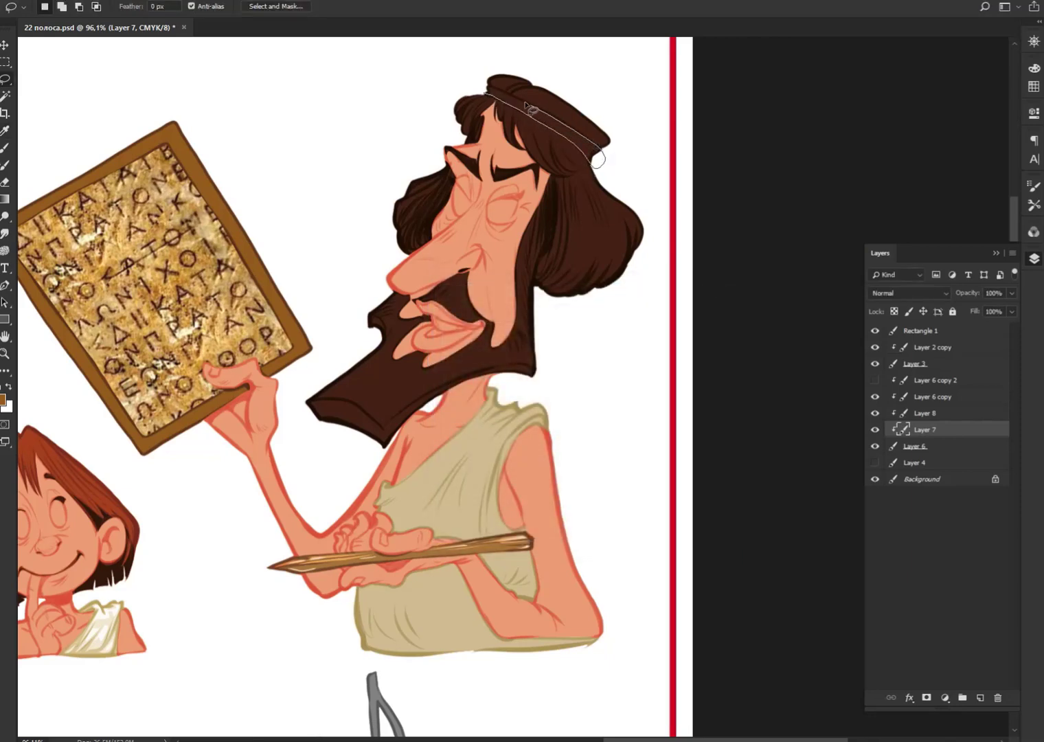
drag(560, 126, 486, 91)
ctrl+click(599, 242)
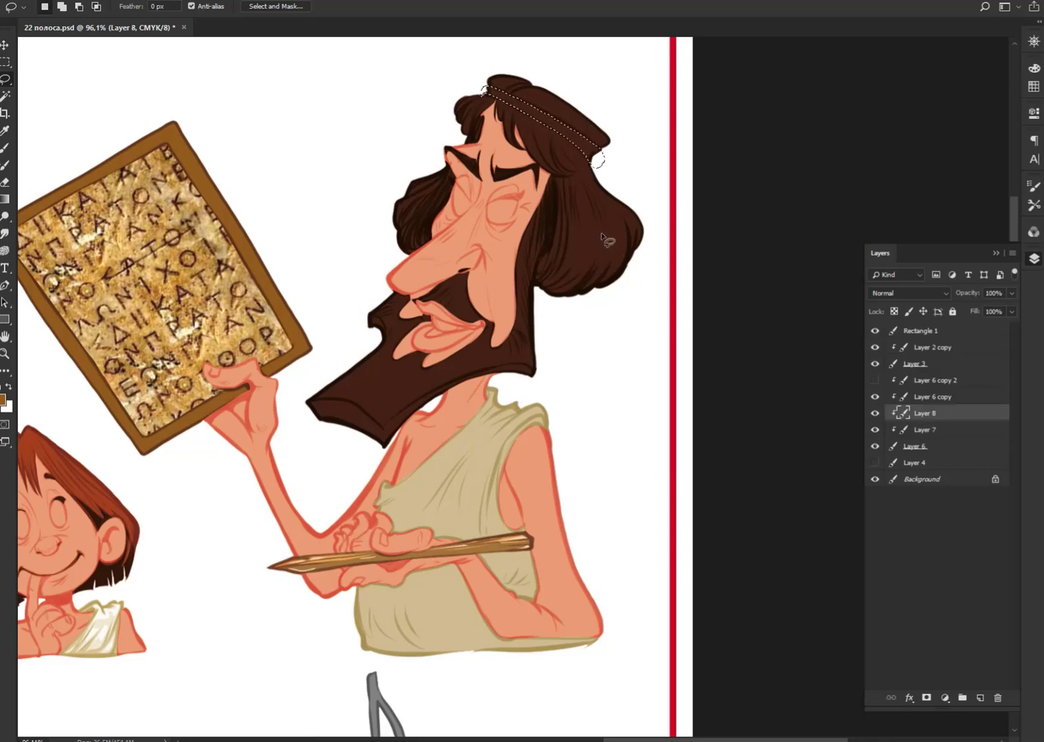
key(alt+BackSpace)
key(ctrl+d)
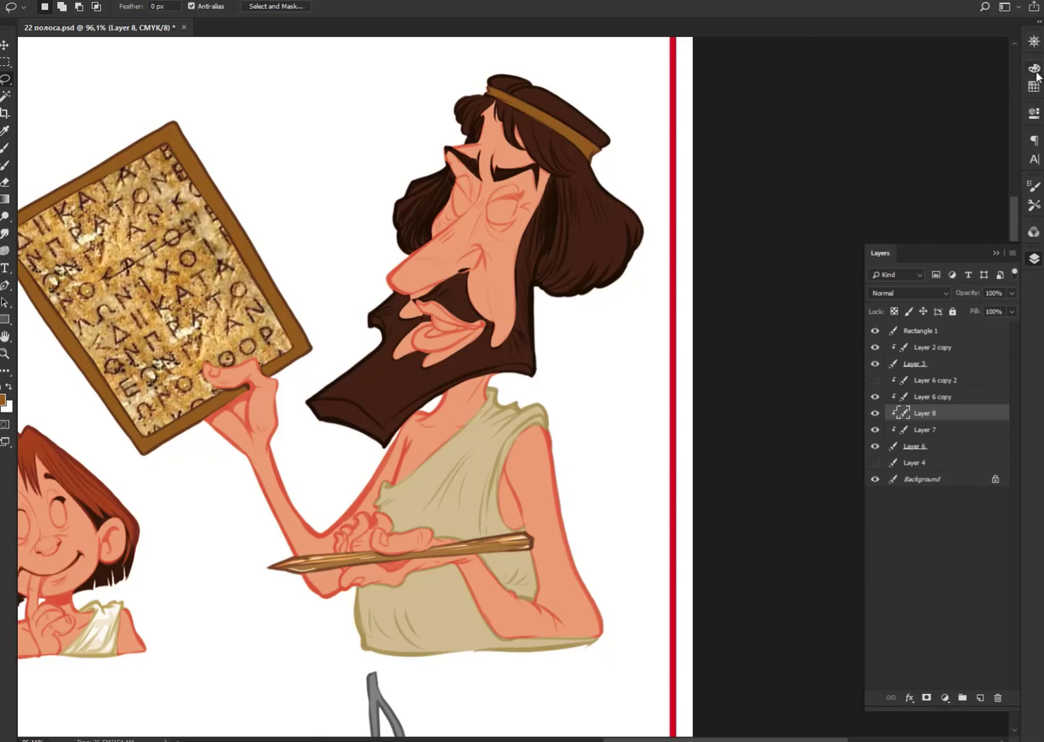
Step: Shade the headband with darker brown and add dark red-brown patches
click(1035, 70)
click(927, 141)
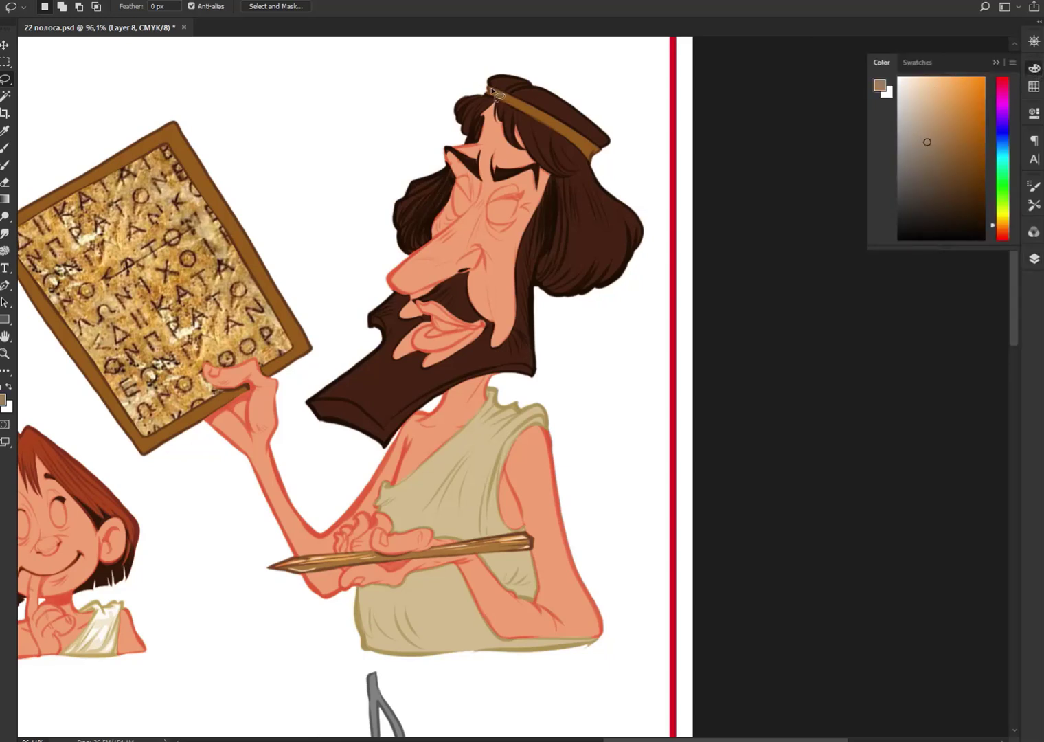
mouse_move(489, 89)
mouse_down()
mouse_move(600, 137)
mouse_move(589, 150)
mouse_move(584, 142)
mouse_up()
click(955, 176)
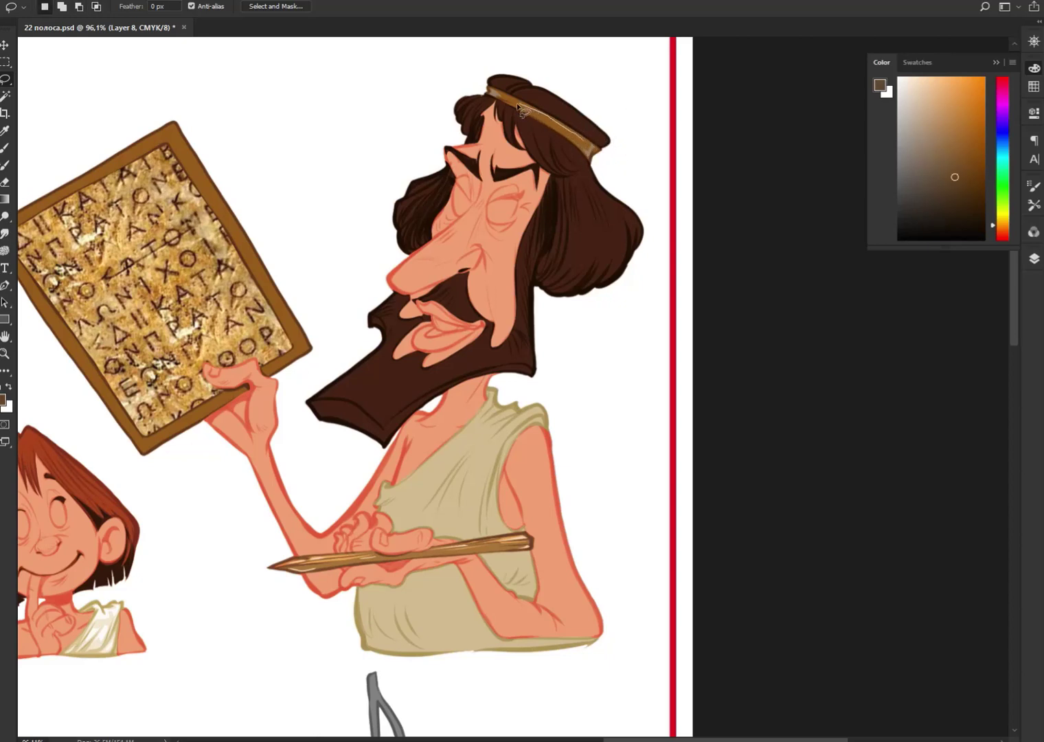
key(alt+BackSpace)
drag(969, 187, 975, 189)
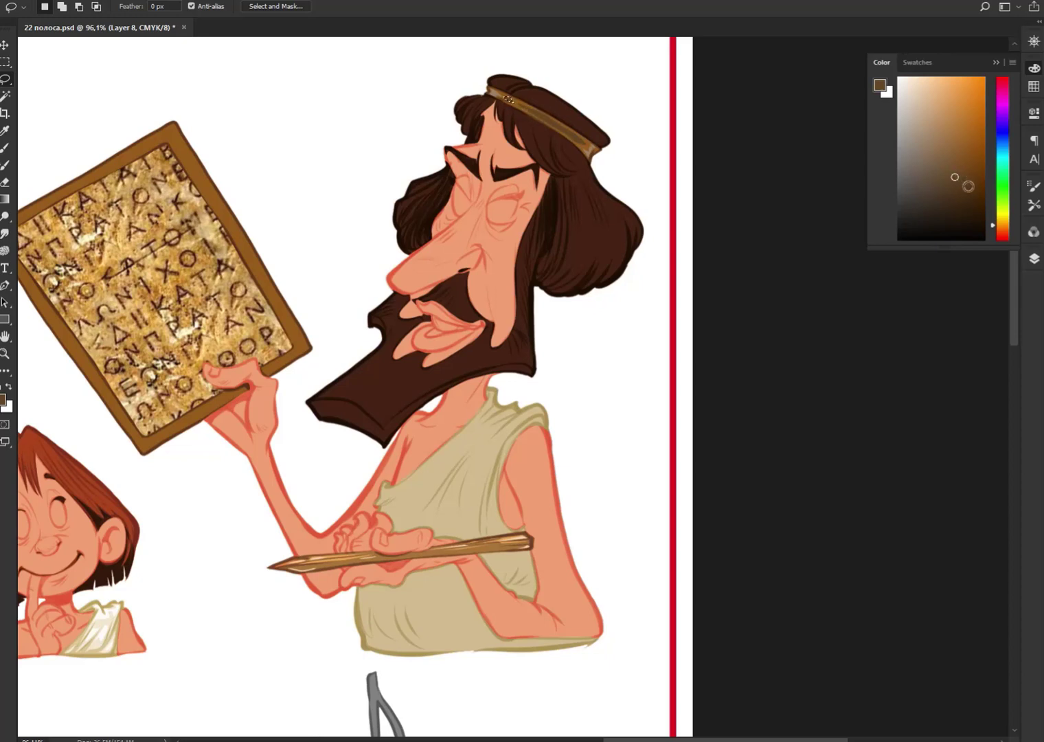
click(999, 234)
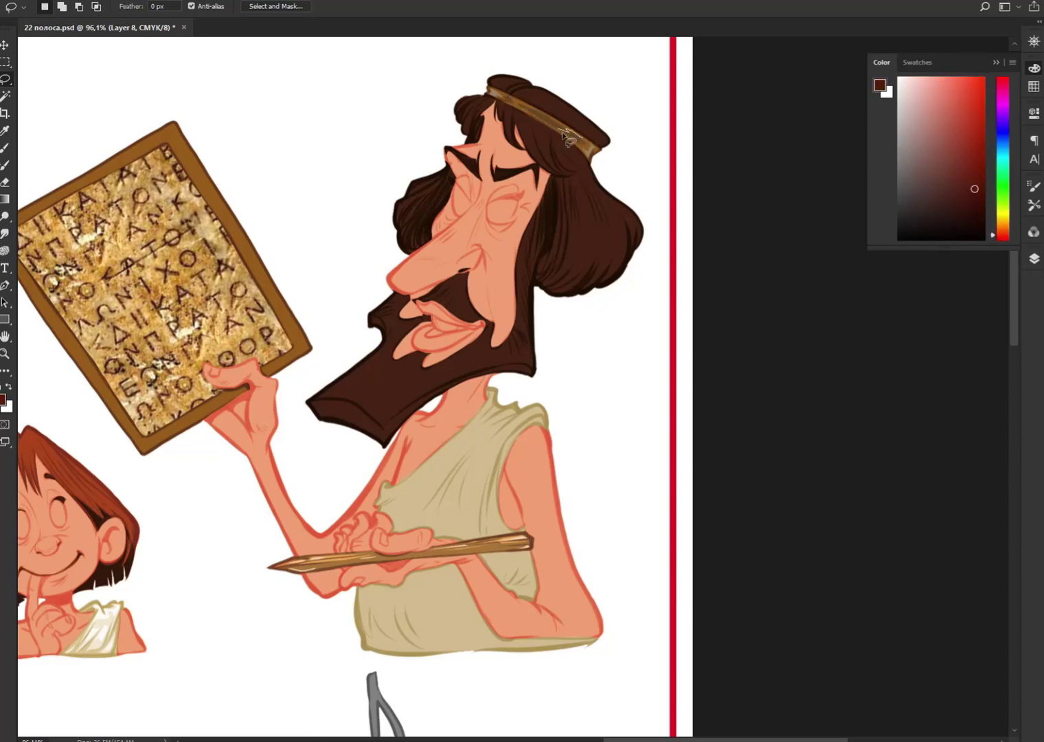
drag(584, 146, 553, 123)
key(alt+BackSpace)
key(F12)
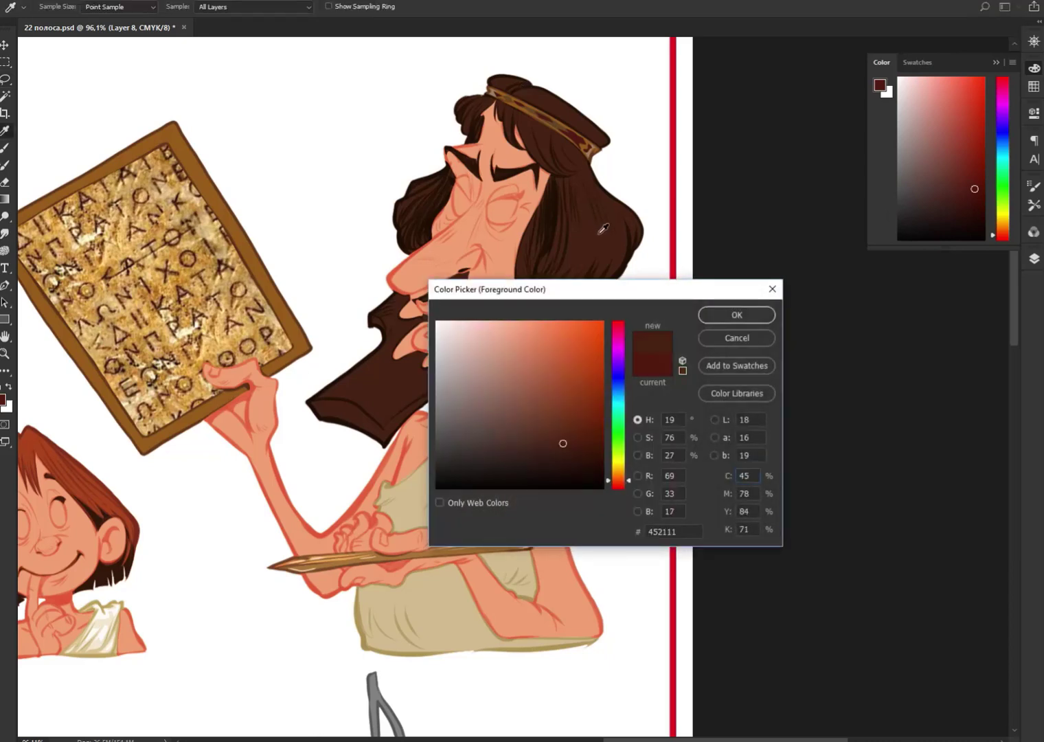
Step: Choose brown 563e33 and lasso strand shapes along the man's beard
click(505, 432)
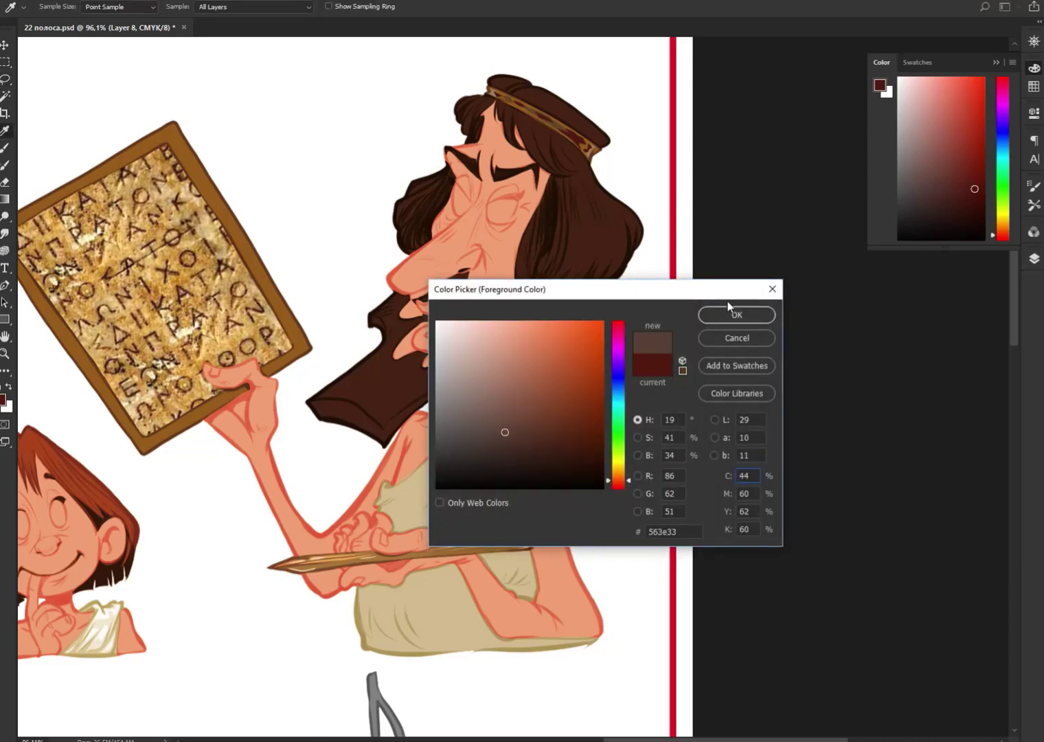
click(721, 316)
mouse_move(334, 392)
mouse_down()
mouse_move(404, 369)
mouse_move(377, 412)
mouse_move(416, 412)
mouse_move(408, 396)
mouse_move(428, 377)
mouse_move(481, 368)
mouse_move(489, 343)
mouse_move(471, 357)
mouse_move(515, 361)
mouse_move(531, 340)
mouse_move(494, 362)
mouse_up()
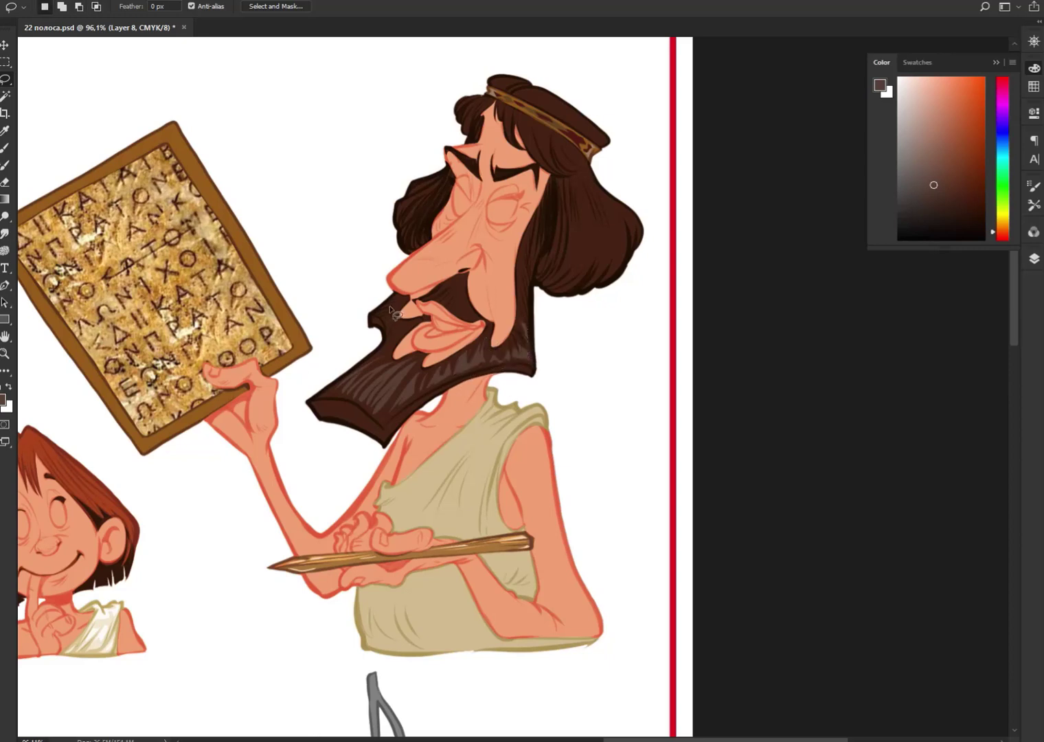
mouse_move(390, 309)
mouse_down()
mouse_move(378, 354)
mouse_move(405, 303)
mouse_move(459, 292)
mouse_move(448, 308)
mouse_move(449, 299)
mouse_move(466, 318)
mouse_up()
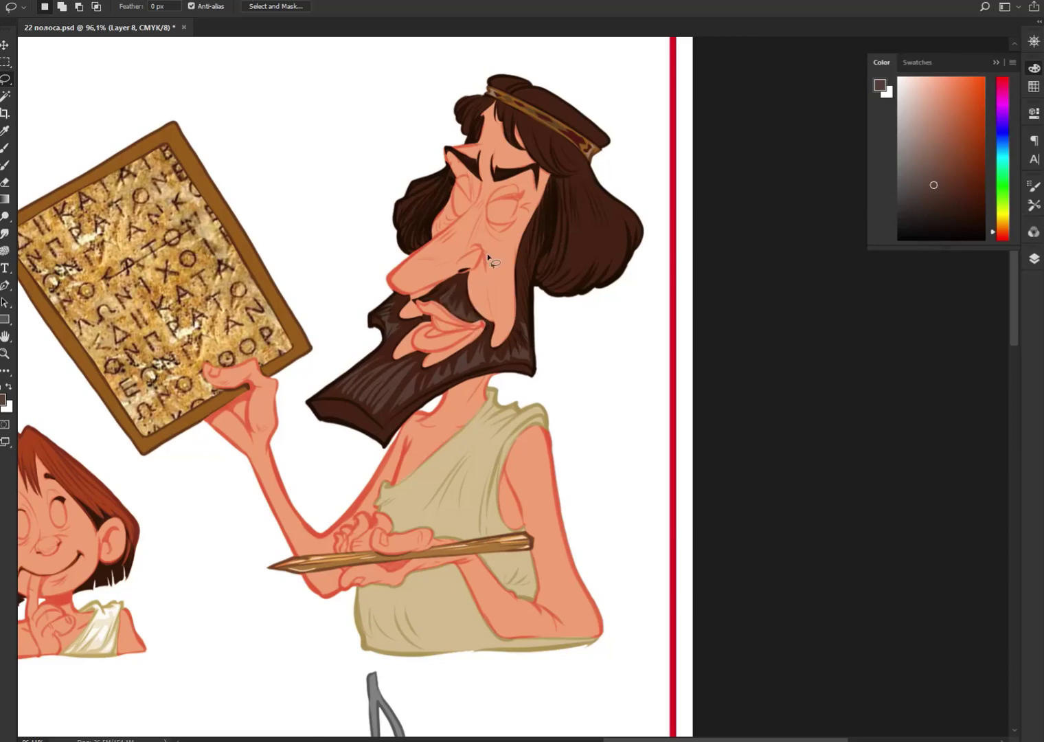
scroll(488, 258, up, 4)
scroll(601, 306, down, 4)
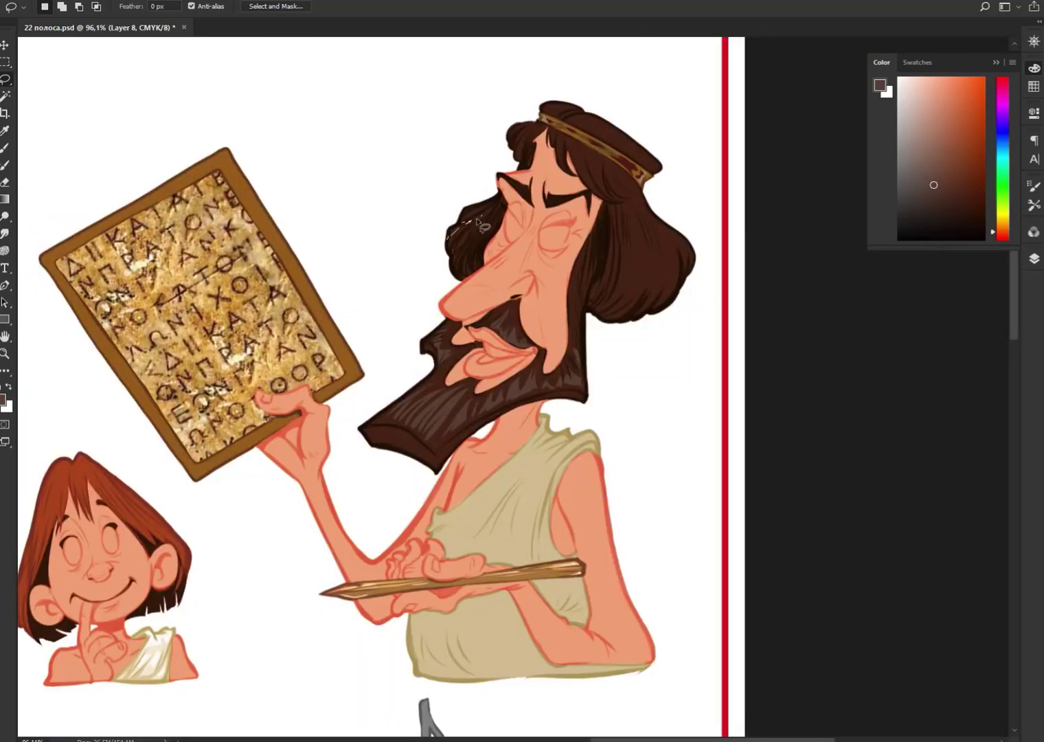
Step: Lasso brown highlight strands in the man's hair and on the headband
mouse_move(473, 227)
mouse_down()
mouse_move(458, 253)
mouse_move(517, 181)
mouse_up()
mouse_move(614, 220)
mouse_down()
mouse_move(646, 259)
mouse_move(661, 237)
mouse_up()
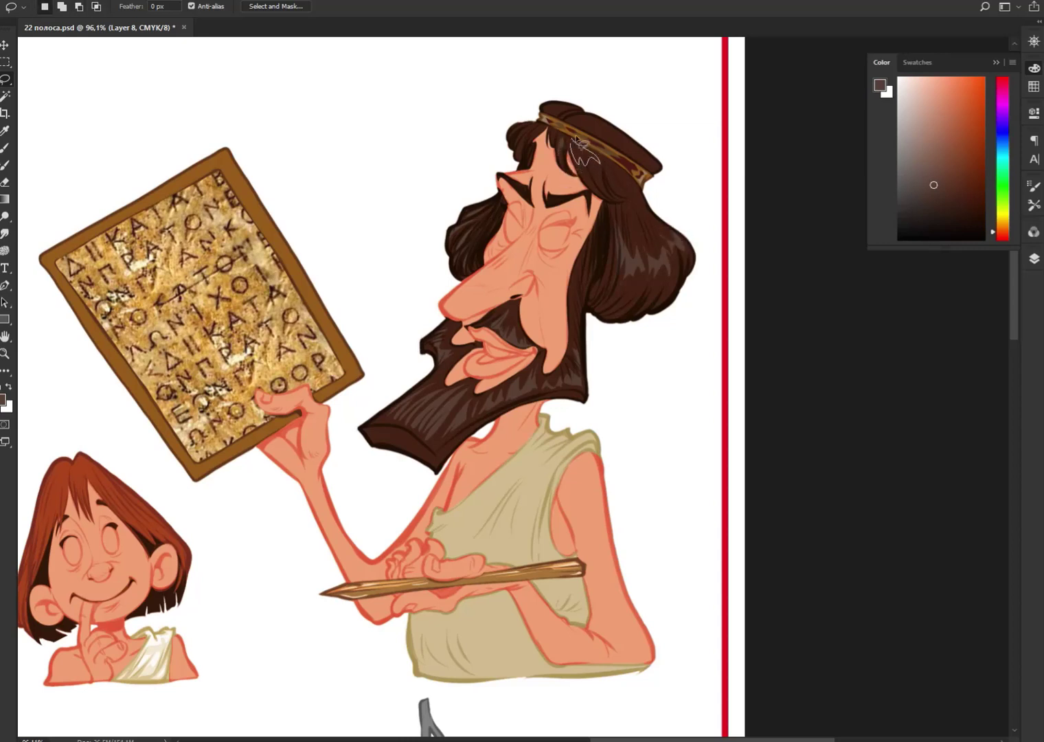
mouse_move(602, 162)
mouse_down()
mouse_move(607, 176)
mouse_move(570, 110)
mouse_move(617, 141)
mouse_up()
key(alt)
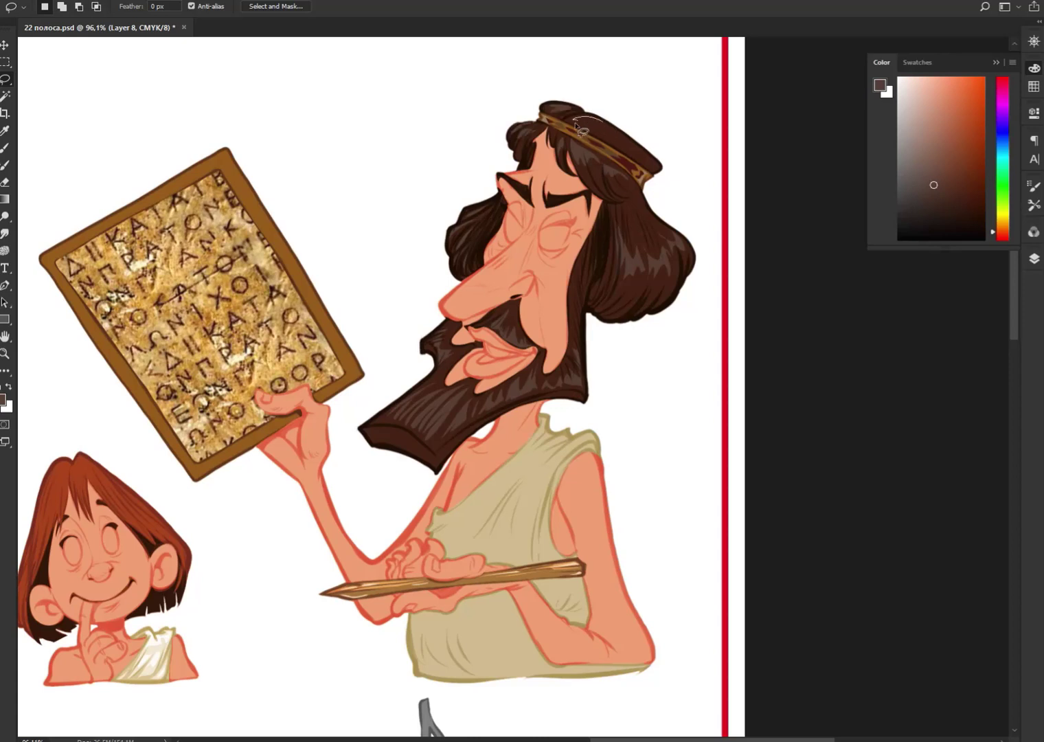
drag(617, 141, 650, 168)
Step: Select more lighter-brown strands across hair, headband and beard, undoing a stray all-over fill
click(931, 160)
mouse_move(624, 239)
mouse_down()
mouse_move(629, 274)
mouse_move(658, 275)
mouse_move(687, 259)
mouse_move(675, 219)
mouse_up()
mouse_move(474, 221)
mouse_down()
mouse_move(484, 236)
mouse_move(489, 228)
mouse_up()
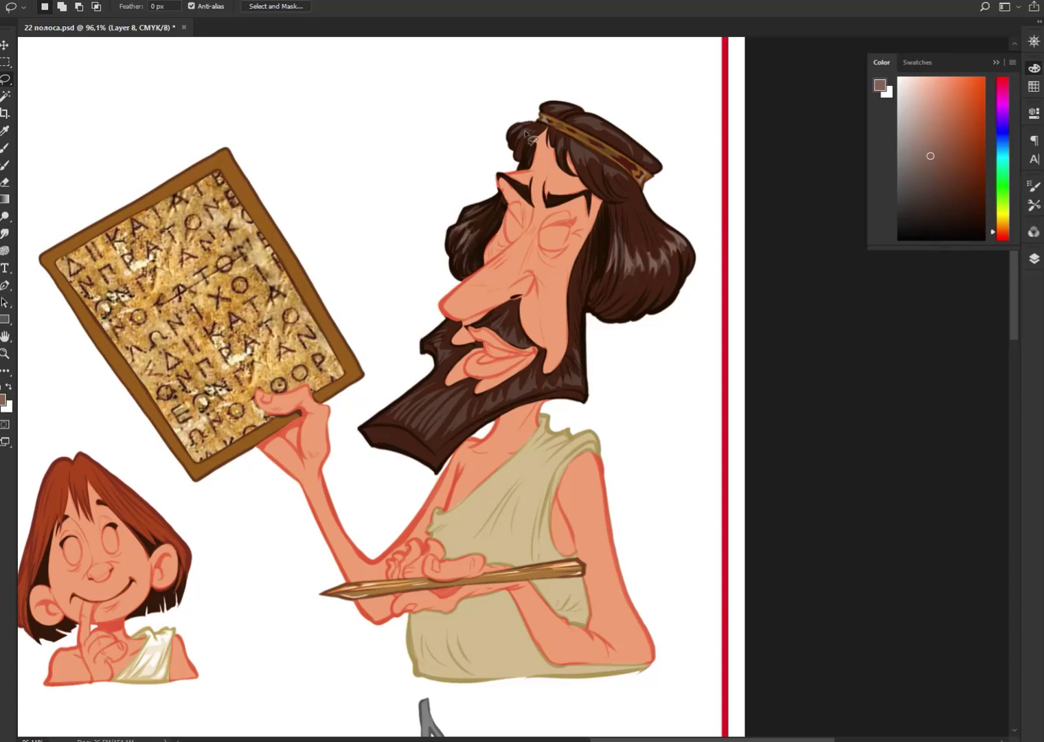
mouse_move(534, 131)
mouse_down()
mouse_move(580, 121)
mouse_move(585, 160)
mouse_move(647, 159)
mouse_move(655, 149)
mouse_up()
mouse_move(412, 405)
mouse_down()
mouse_move(396, 424)
mouse_move(454, 393)
mouse_up()
key(alt)
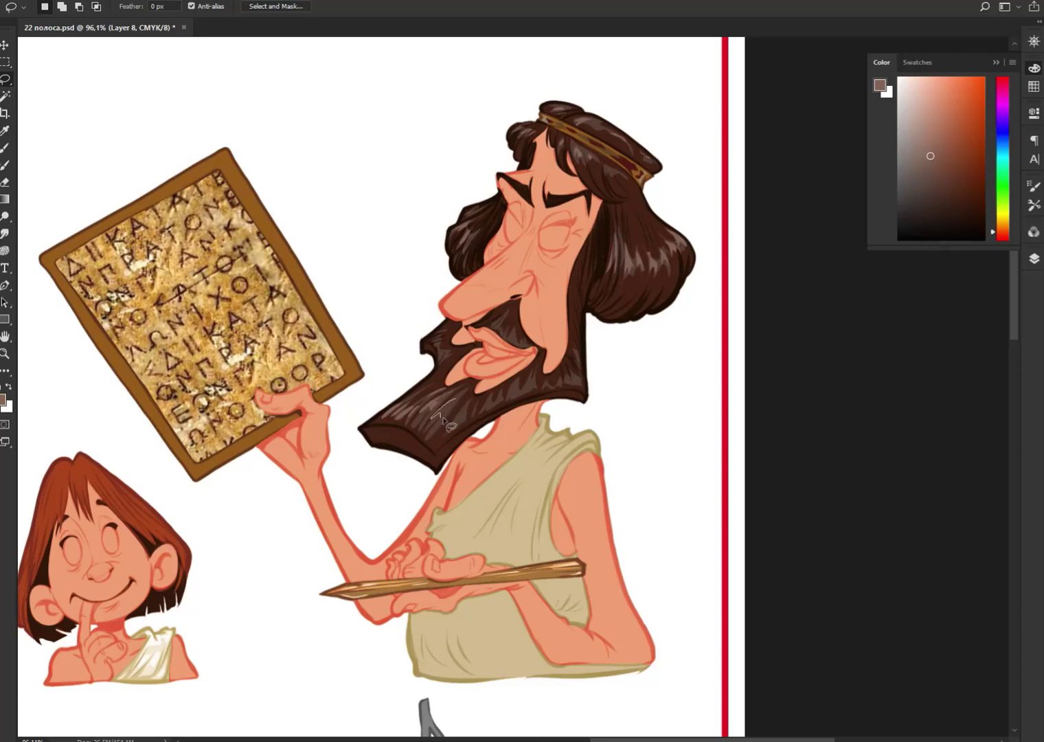
drag(462, 414, 528, 397)
mouse_move(528, 397)
mouse_down()
mouse_move(561, 392)
mouse_move(577, 348)
mouse_up()
key(shift+alt+BackSpace)
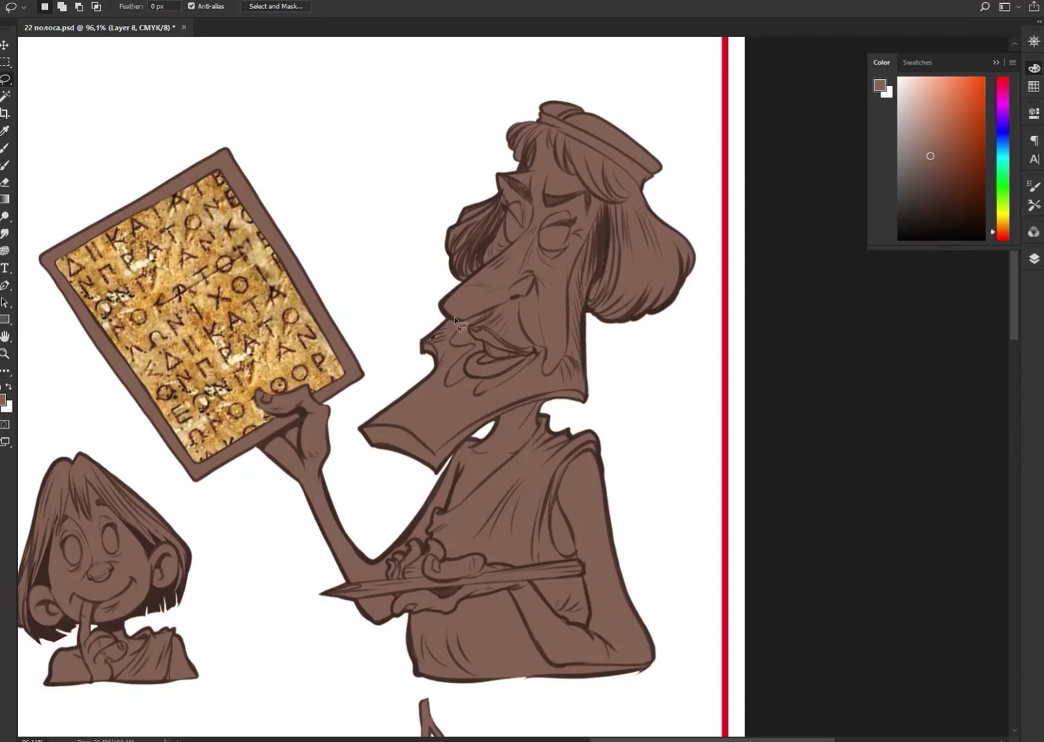
key(ctrl+z)
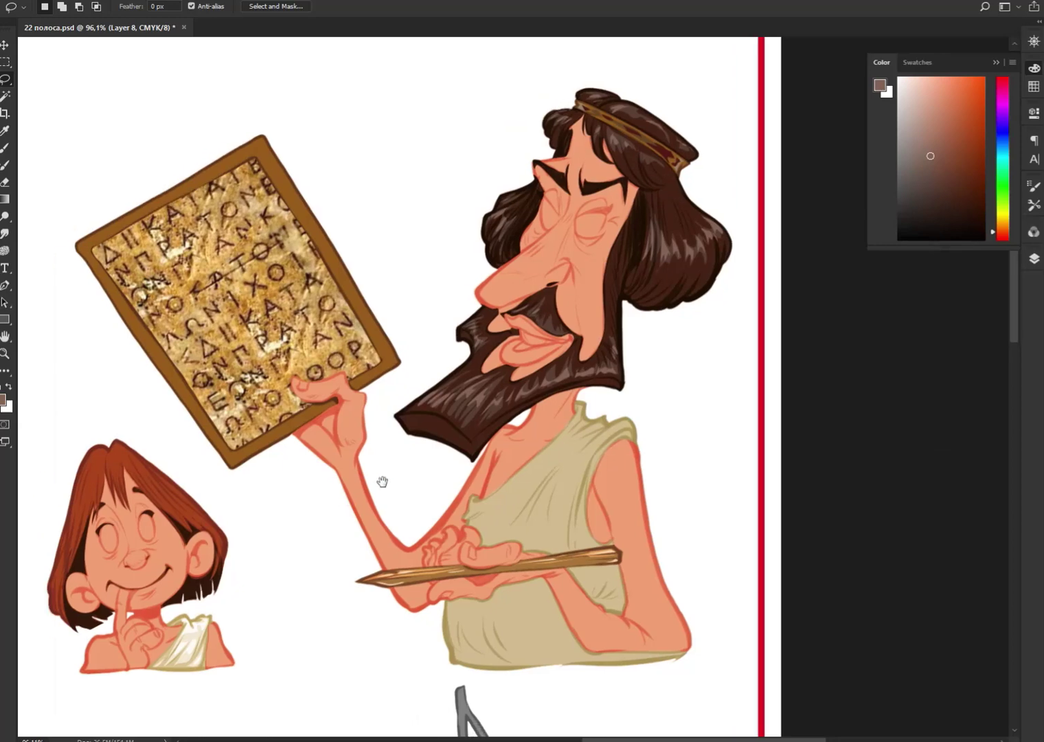
drag(380, 483, 436, 351)
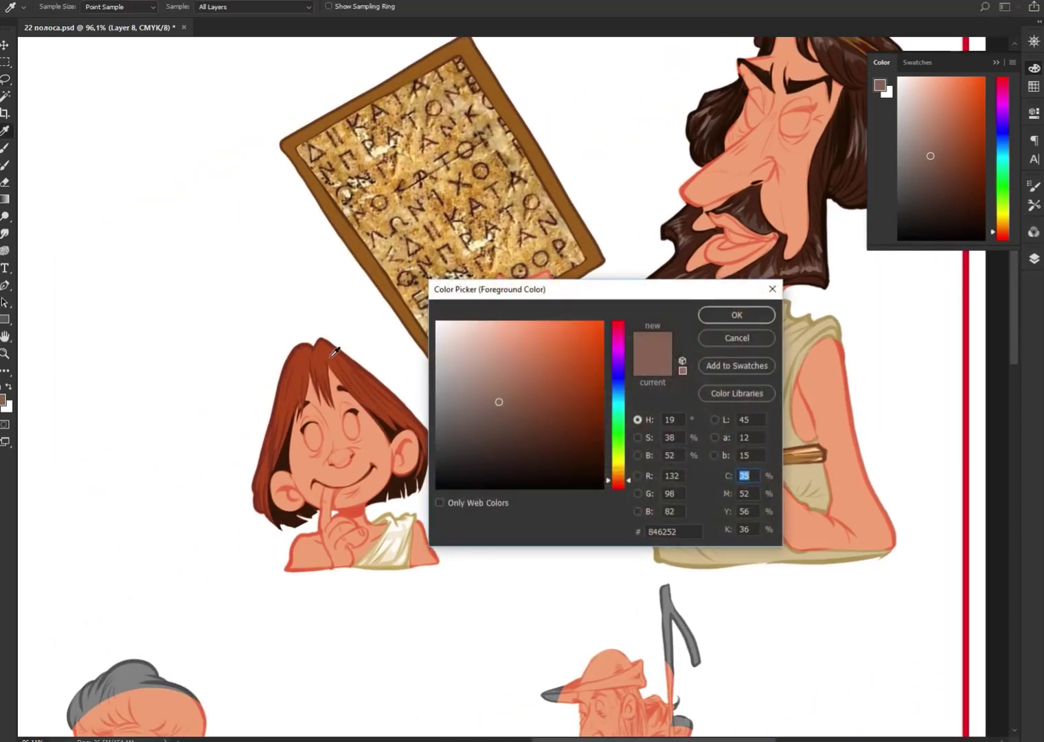
Step: Shift the girl's sampled hair colour to orange and fill highlight strands along her hair
click(338, 342)
drag(576, 362, 563, 347)
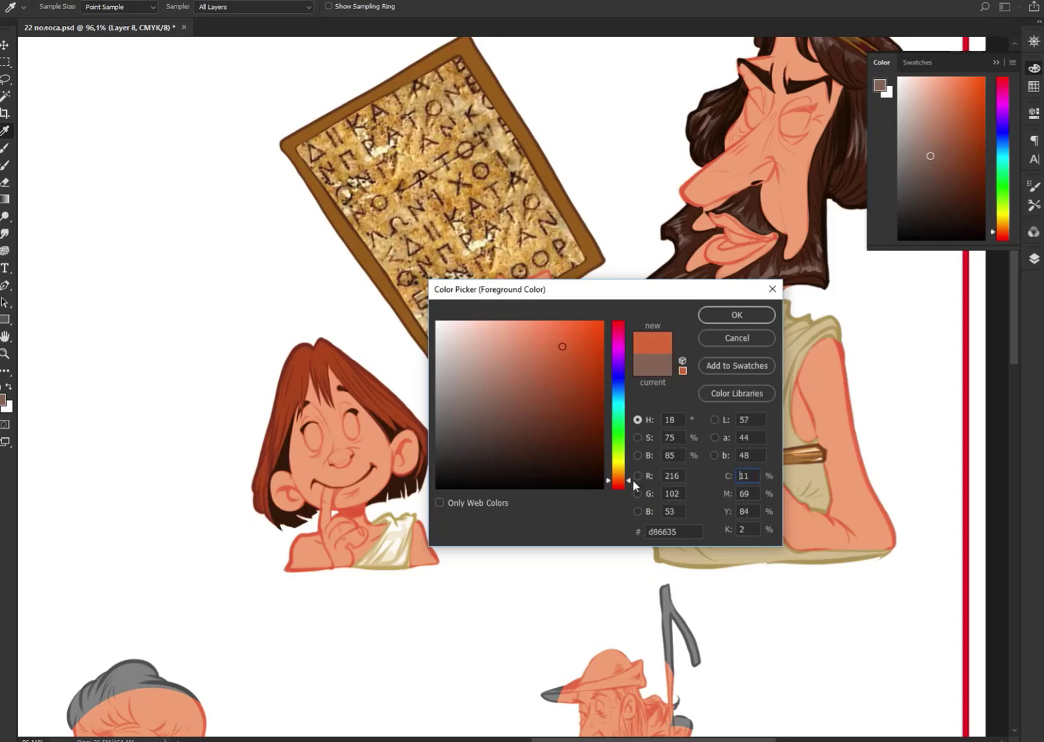
drag(633, 480, 630, 474)
key(Return)
key(l)
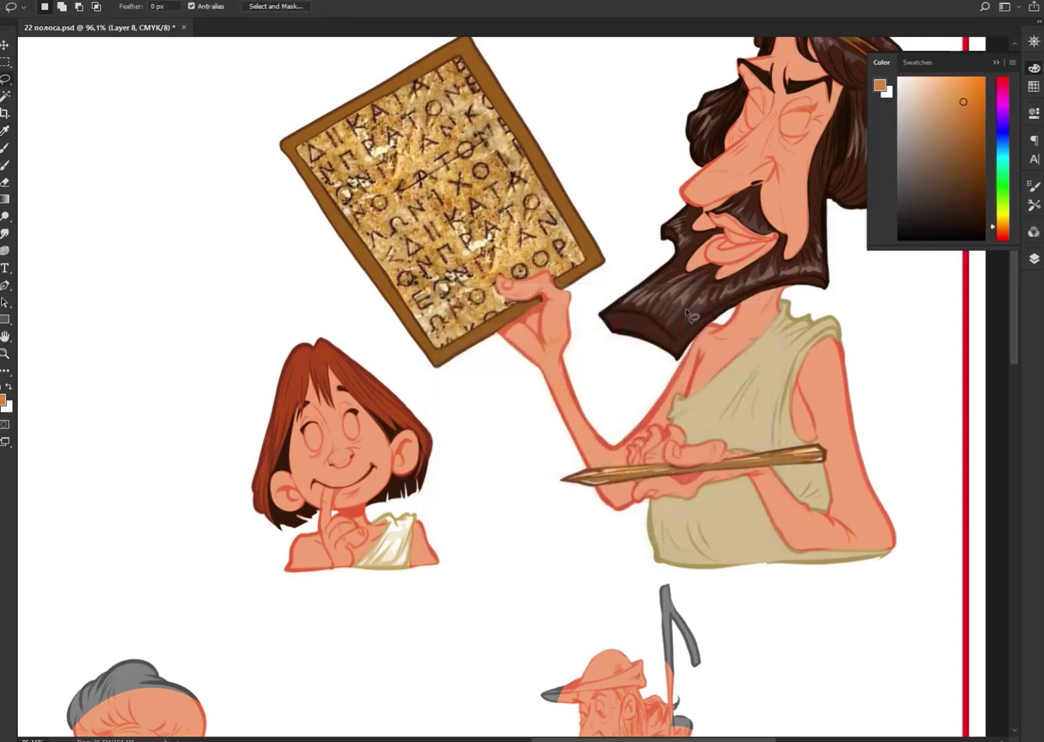
drag(280, 382, 284, 398)
key(alt+BackSpace)
mouse_move(313, 367)
mouse_down()
mouse_move(327, 380)
mouse_move(342, 361)
mouse_up()
drag(304, 380, 317, 378)
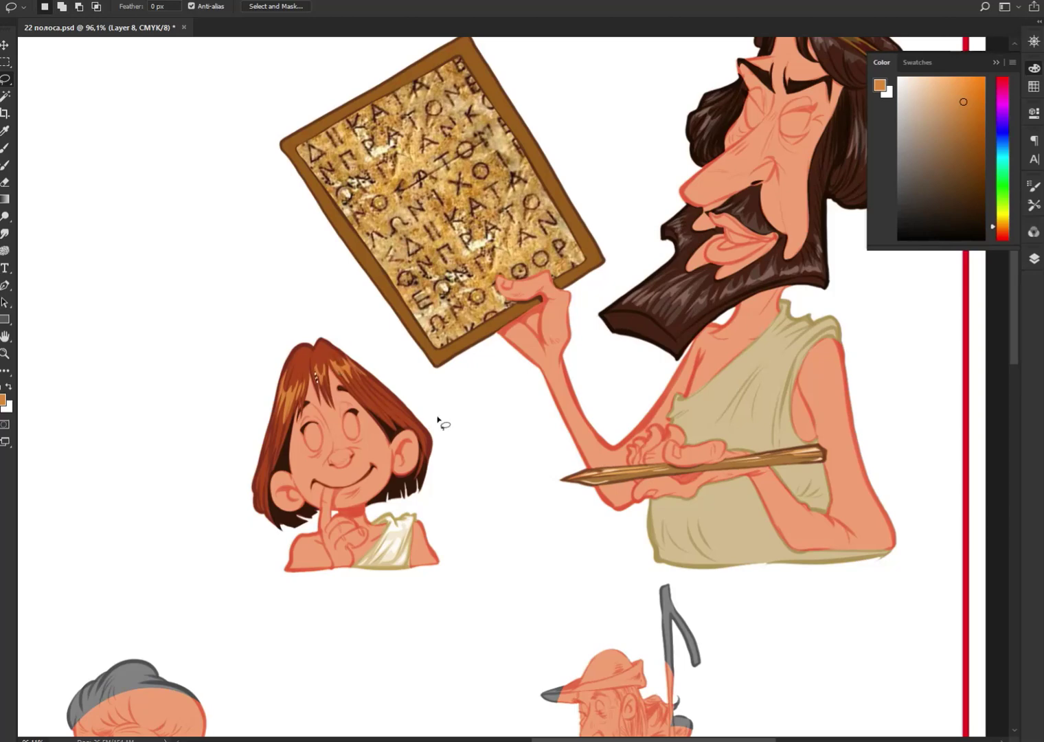
Step: Sample the girl's skin and lighten it to pale peach f3a173
key(i)
click(386, 444)
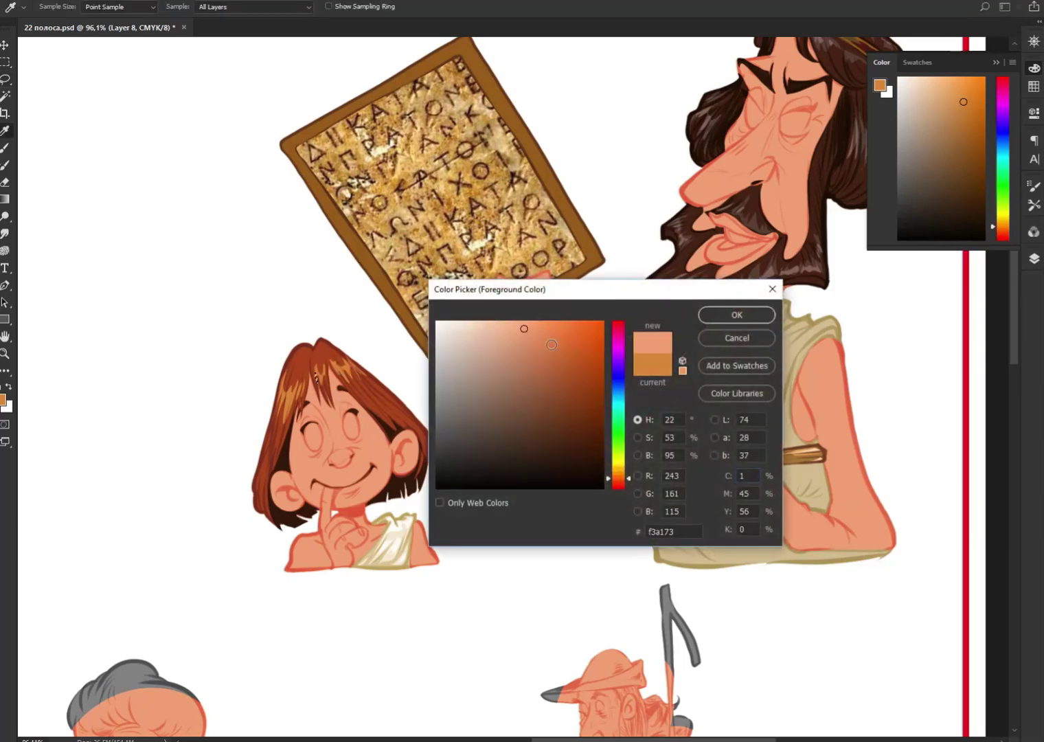
drag(522, 329, 492, 320)
click(709, 317)
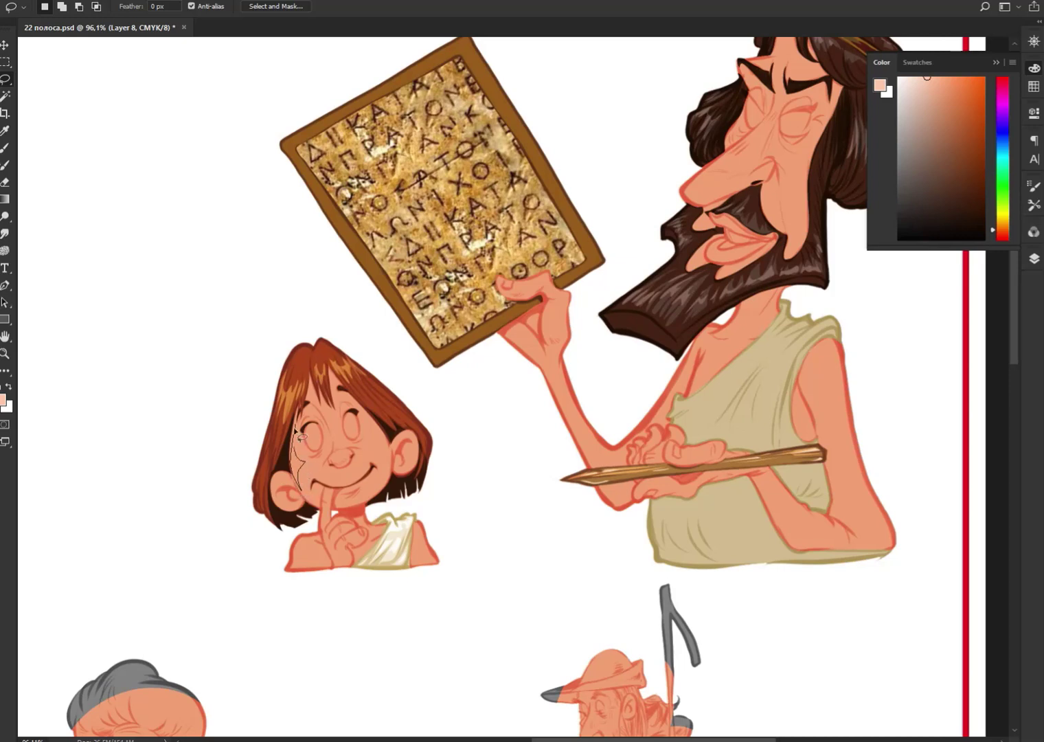
Step: Fill the cheek highlight with light peach, then outline highlights on the girl's cheek and ear
key(alt+BackSpace)
key(ctrl+d)
mouse_move(369, 417)
mouse_down()
mouse_move(370, 446)
mouse_move(406, 468)
mouse_move(416, 443)
mouse_up()
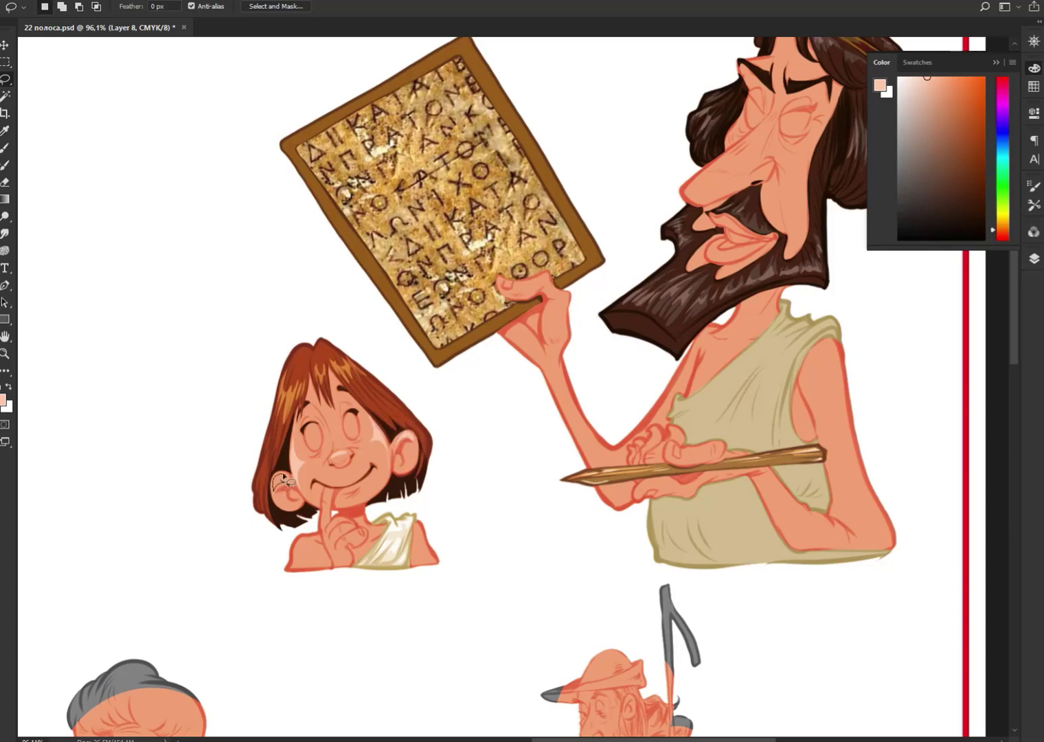
drag(283, 476, 302, 498)
Step: Set the foreground colour to a paler pink for the highlights
click(912, 78)
click(4, 399)
click(489, 324)
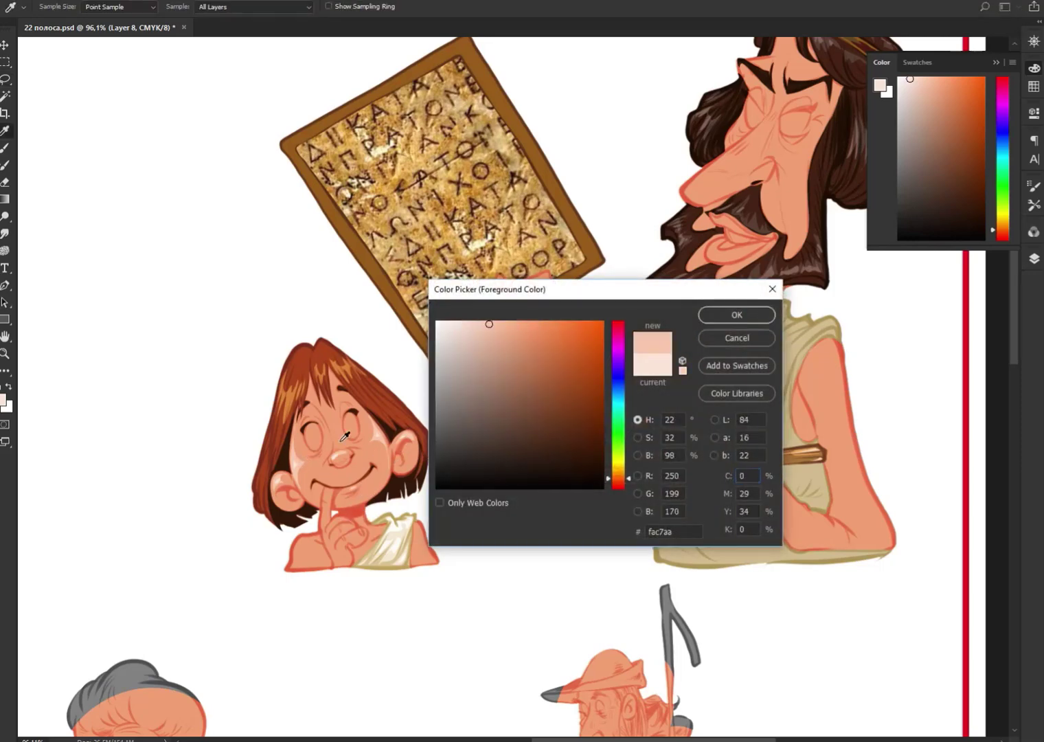
click(736, 313)
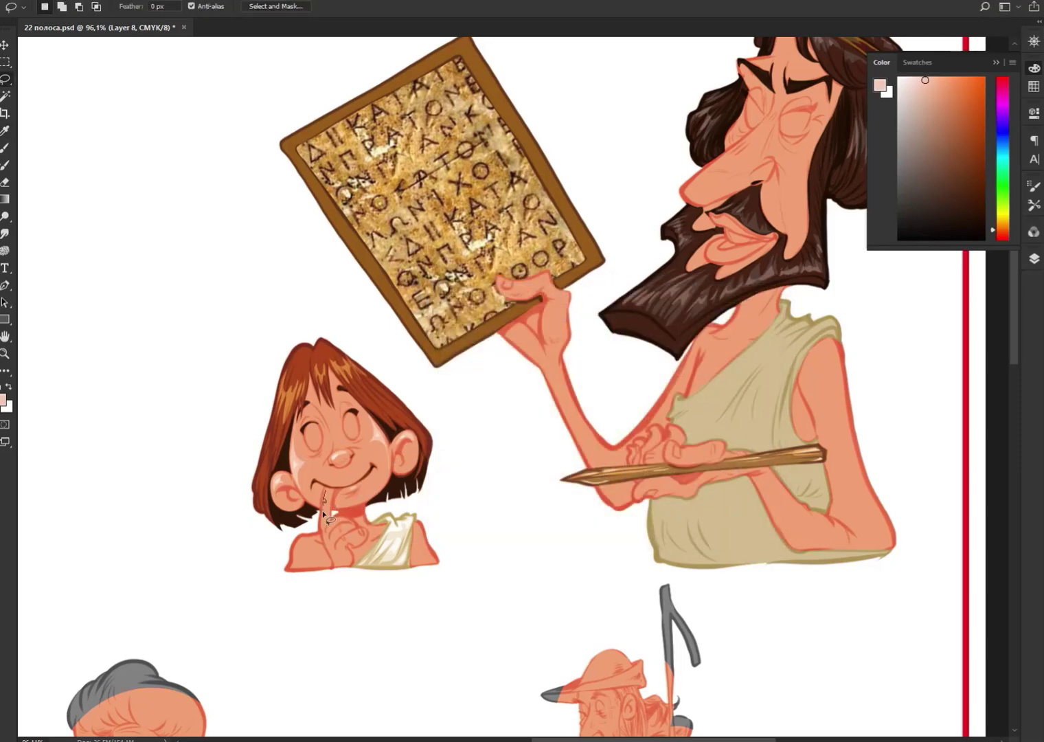
Step: Add pale pink highlights to the girl's finger and shoulder, then outline one near the tunic strap
drag(330, 496, 329, 492)
key(alt+BackSpace)
key(ctrl+d)
drag(306, 538, 291, 565)
key(alt+BackSpace)
key(ctrl+d)
drag(378, 528, 402, 503)
Step: Outline small highlight shapes near and under the eyes, on the finger and right shoulder
scroll(366, 422, up, 5)
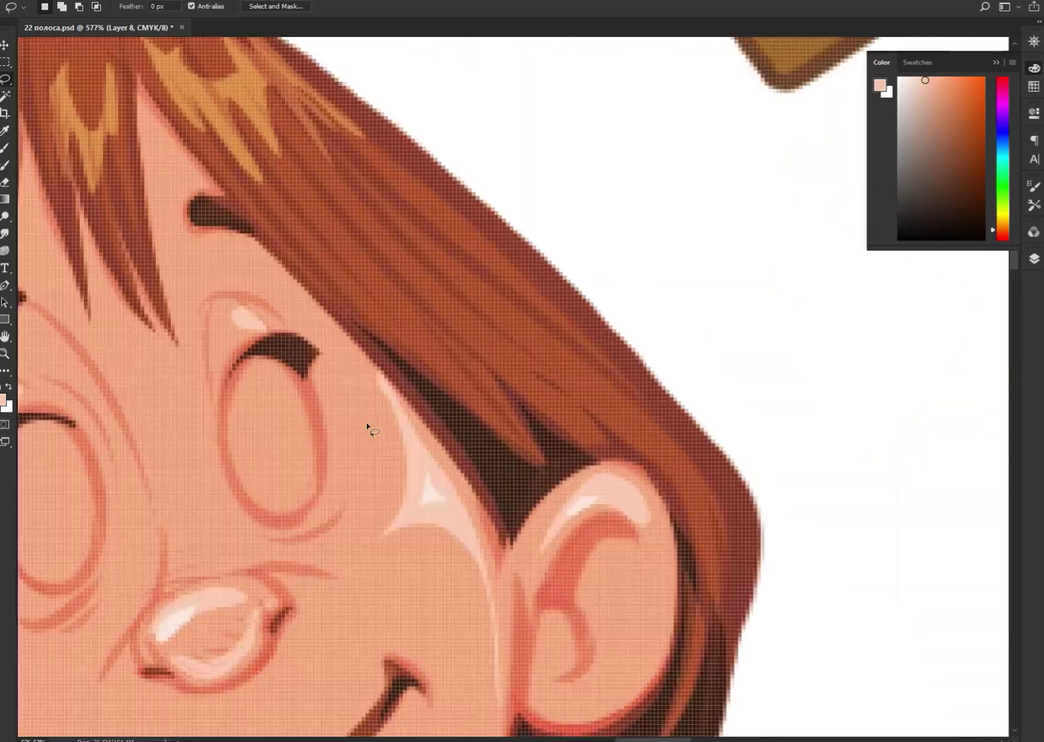
scroll(367, 422, down, 3)
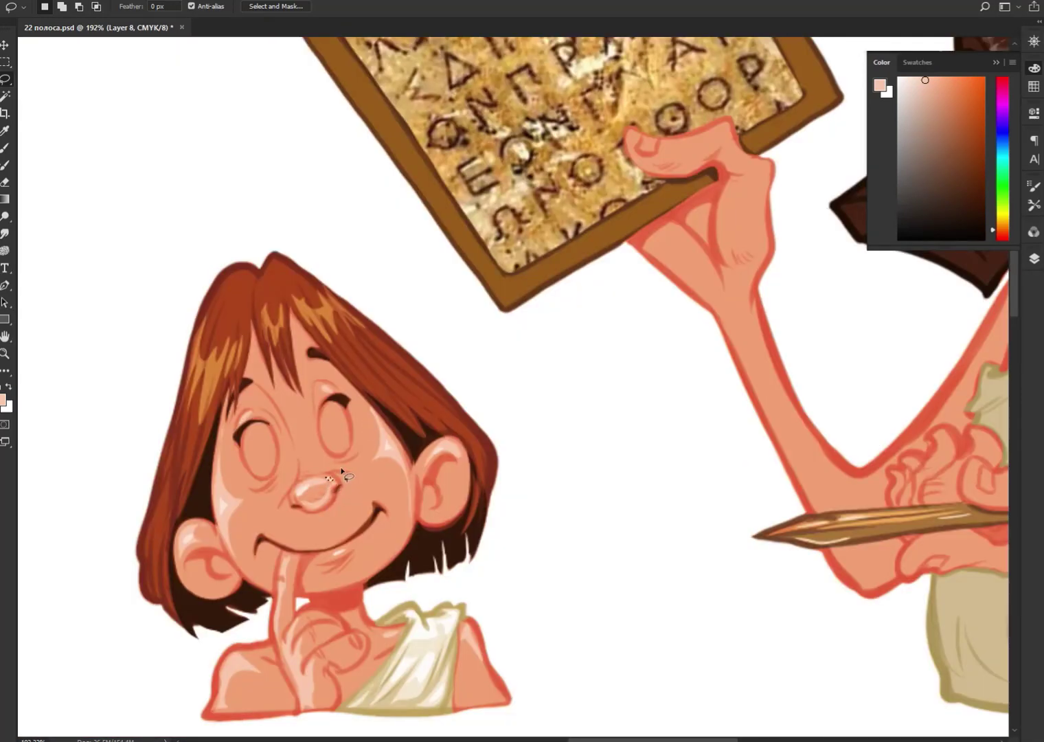
drag(328, 466, 281, 475)
drag(364, 435, 366, 432)
drag(267, 497, 266, 497)
drag(352, 459, 350, 469)
click(386, 435)
mouse_move(303, 536)
mouse_down()
mouse_move(287, 554)
mouse_move(282, 600)
mouse_up()
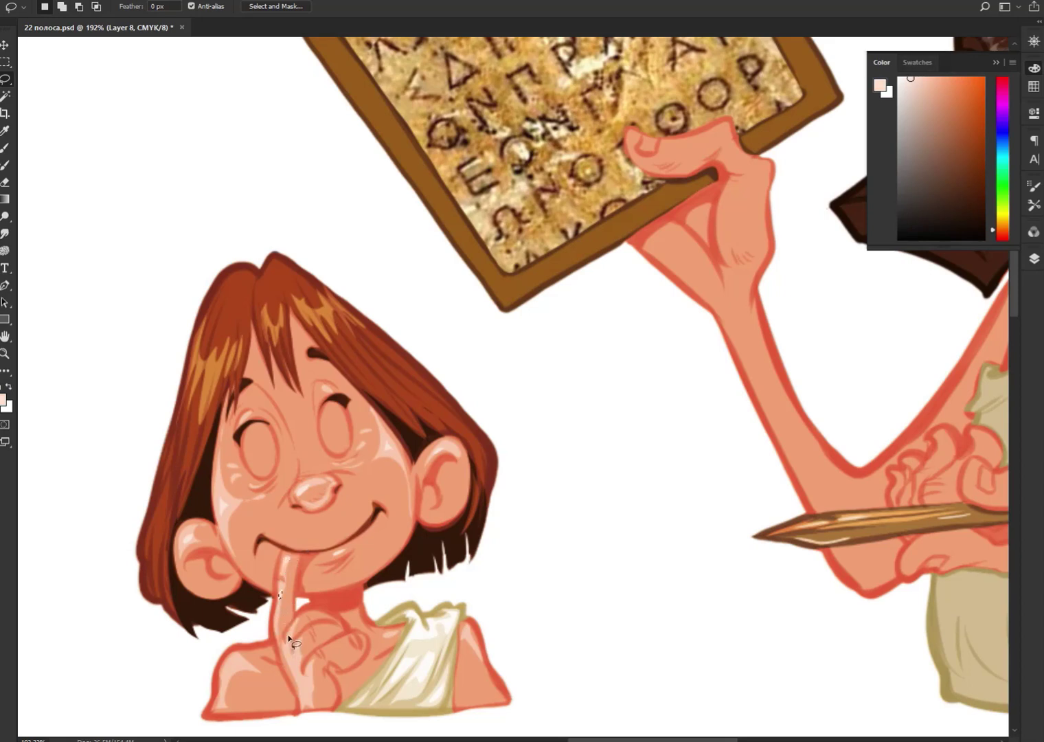
drag(291, 654, 295, 667)
drag(472, 621, 466, 633)
Step: Fill the girl's left and right eyes with light pink
mouse_move(272, 440)
mouse_down()
mouse_move(248, 465)
mouse_move(275, 437)
mouse_up()
key(alt+BackSpace)
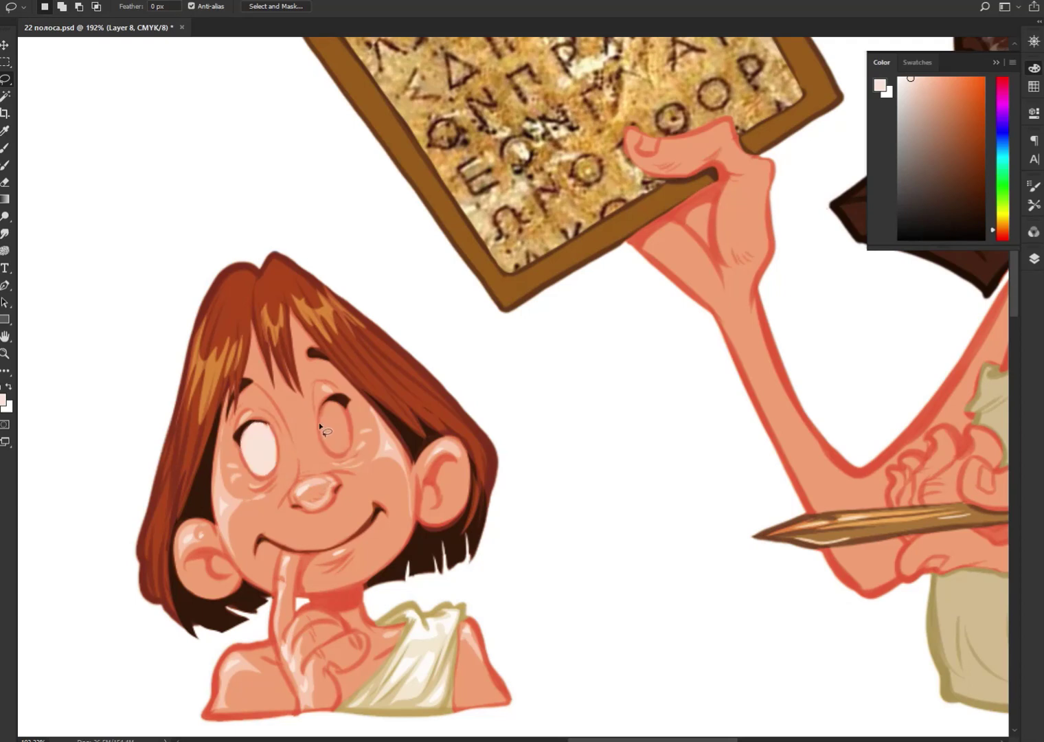
drag(351, 447, 347, 440)
key(alt+BackSpace)
Step: Add near-black pupils looking upward in both eyes
click(964, 228)
drag(270, 429, 268, 432)
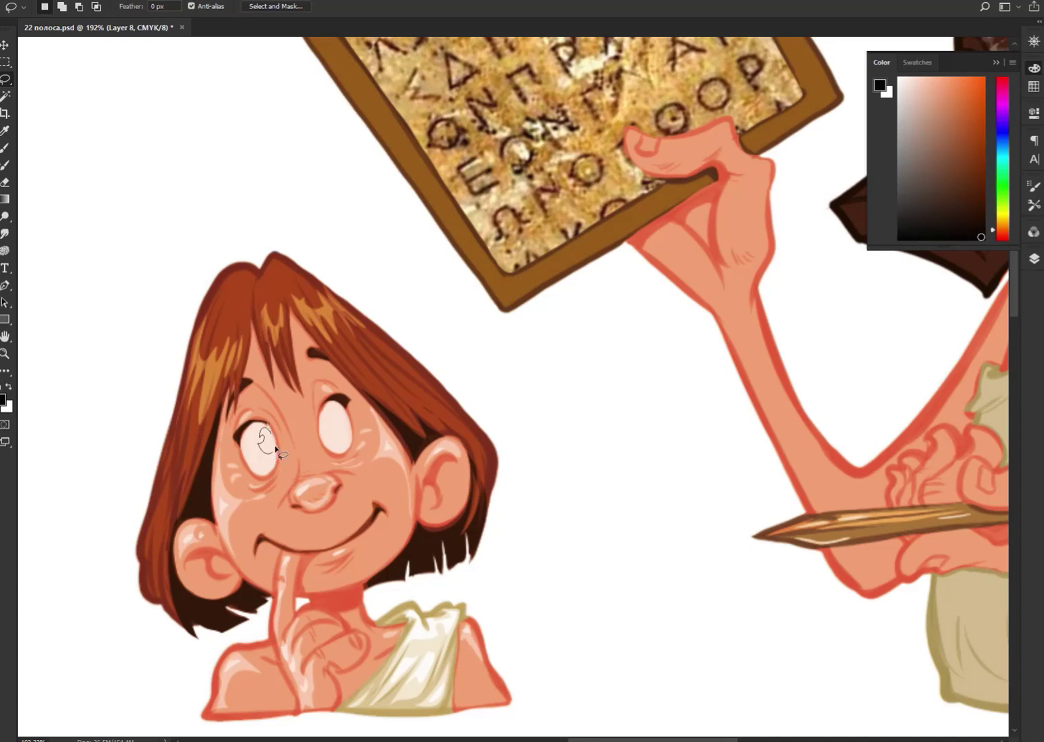
key(alt+BackSpace)
drag(345, 421, 343, 414)
key(alt+BackSpace)
click(758, 739)
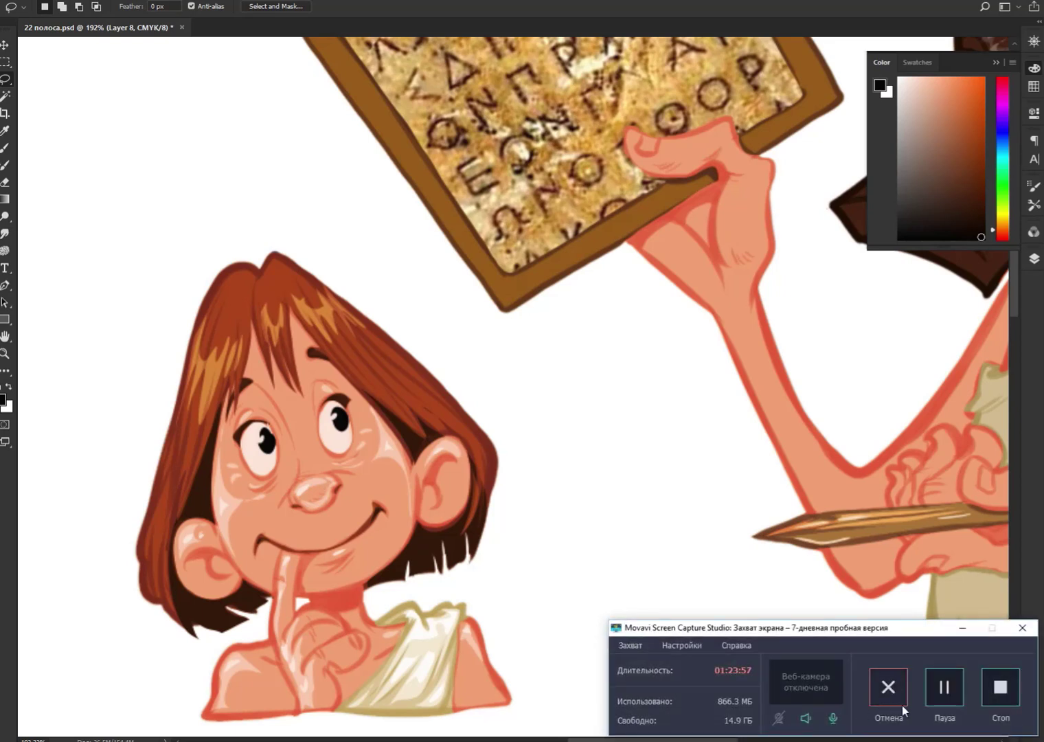